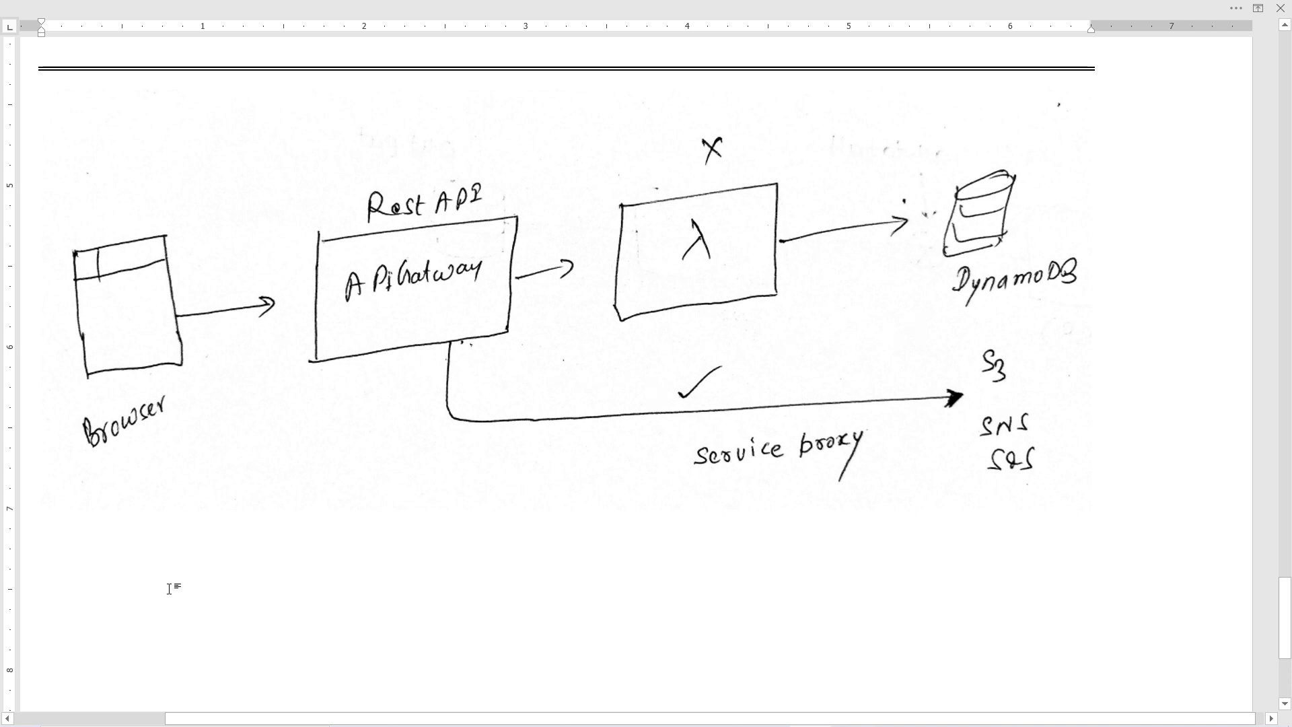
Start a numbered list below the architecture sketch with "DynamoDb table" as its first item.
{"action": "type", "text": "1. "}
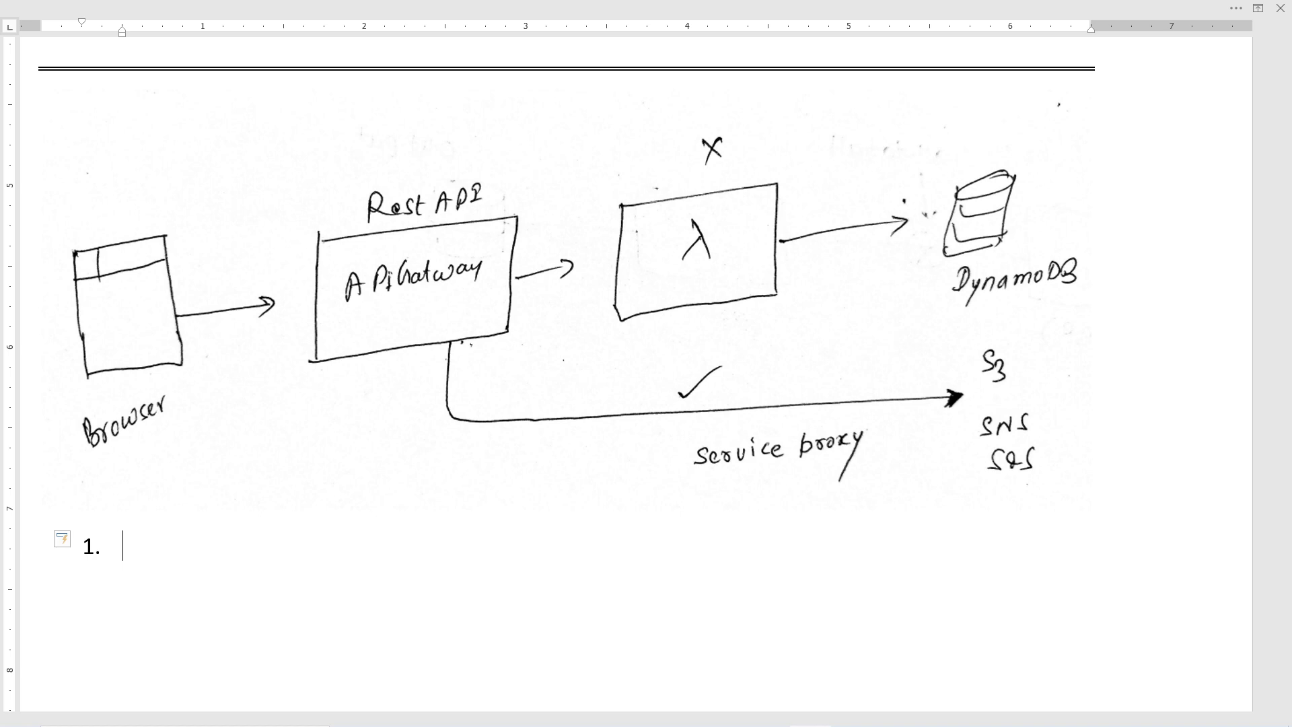
{"action": "type", "text": "Dynamo"}
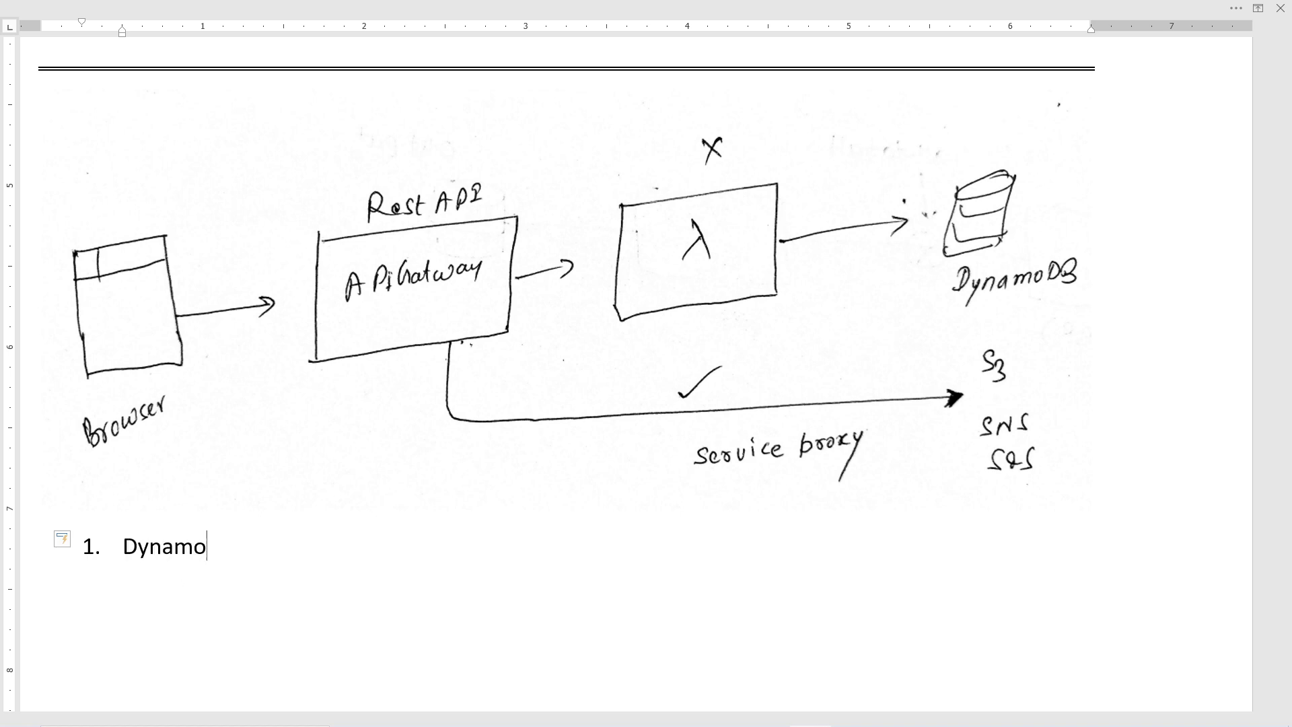
{"action": "type", "text": "Db tbal"}
{"action": "key", "text": "BackSpace"}
{"action": "key", "text": "BackSpace"}
{"action": "key", "text": "BackSpace"}
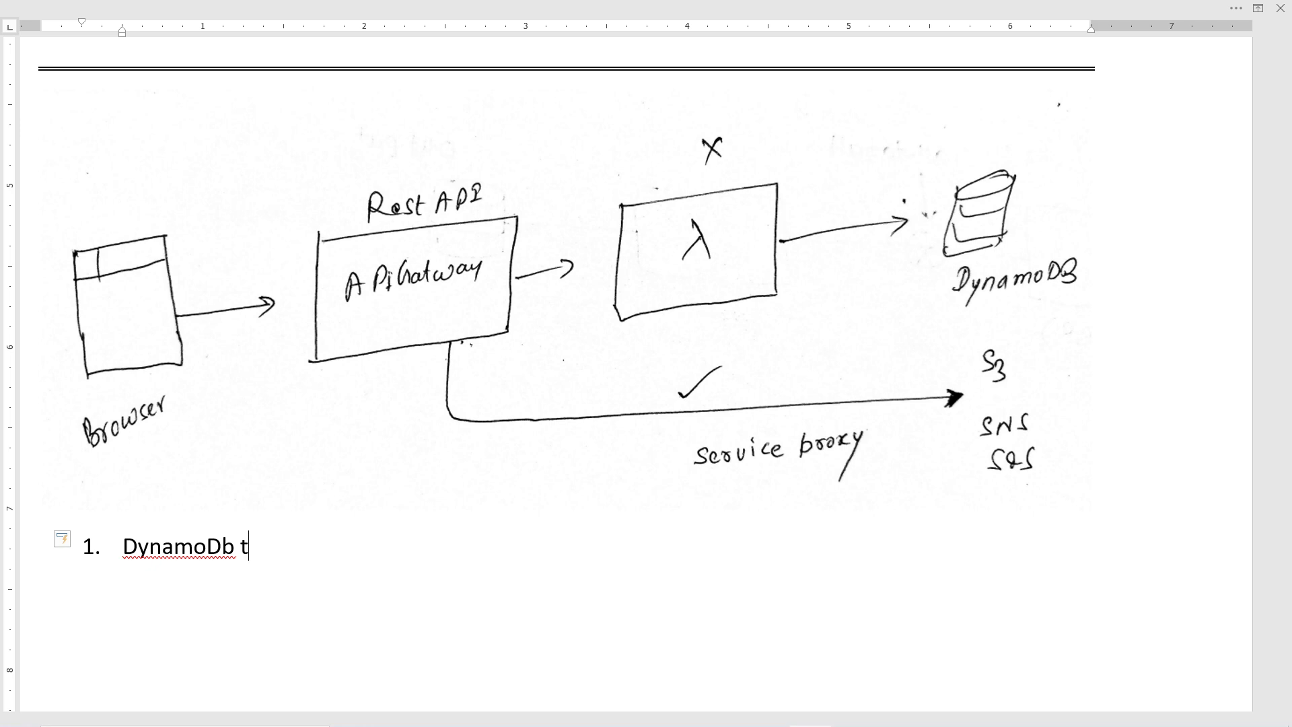
{"action": "type", "text": "able"}
{"action": "key", "text": "Return"}
Add "IAM role (policy and trust relationship)" as the second item of the numbered list.
{"action": "type", "text": "IA"}
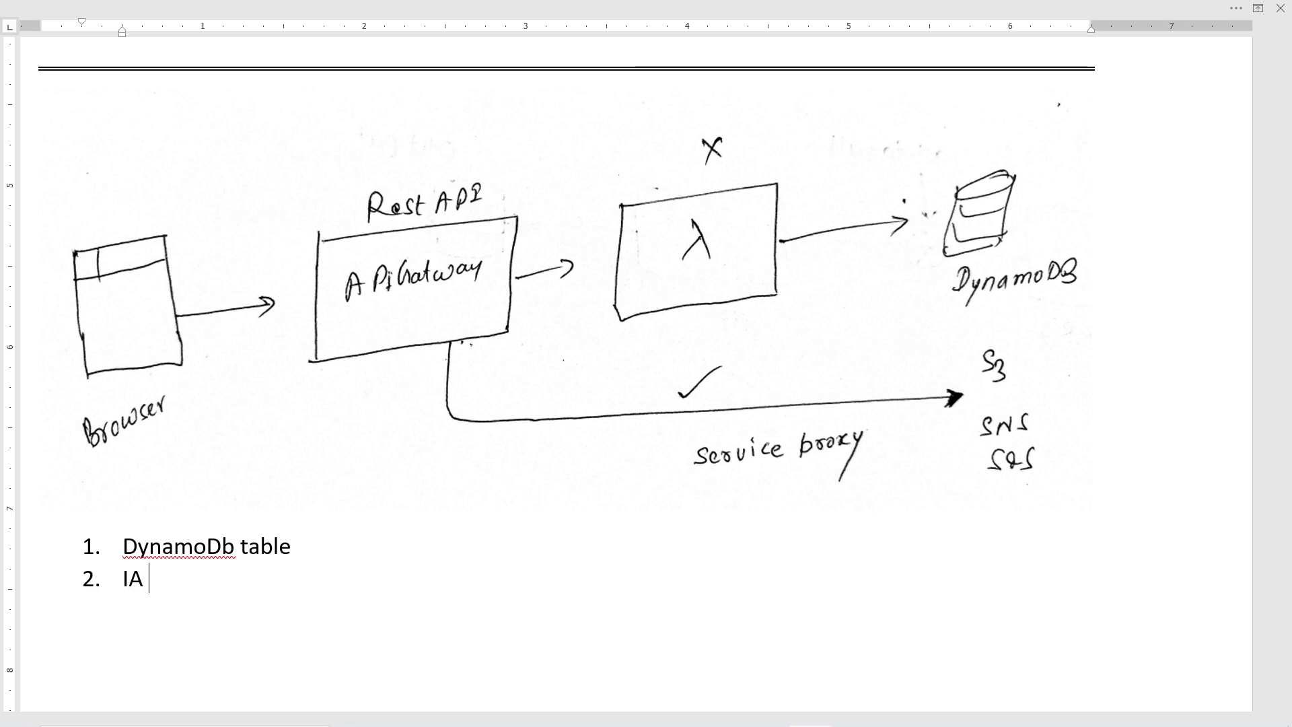
{"action": "key", "text": "BackSpace"}
{"action": "type", "text": "M role"}
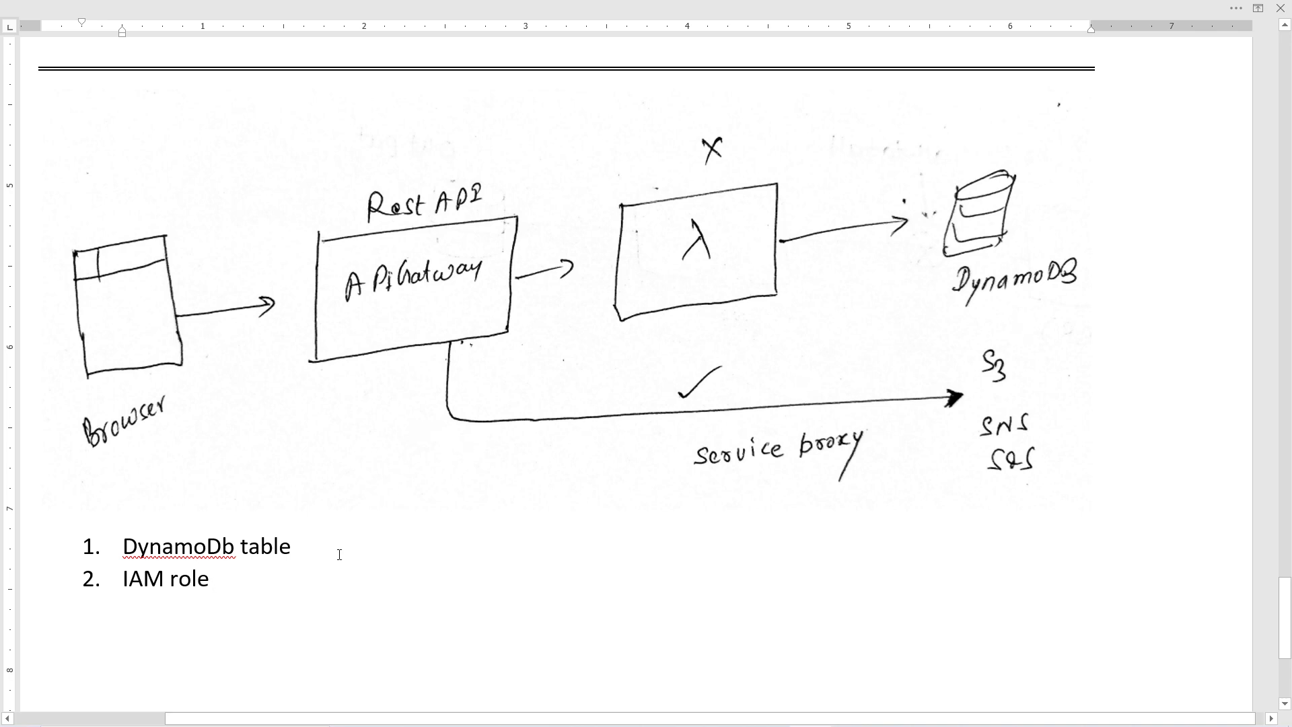
{"action": "type", "text": "("}
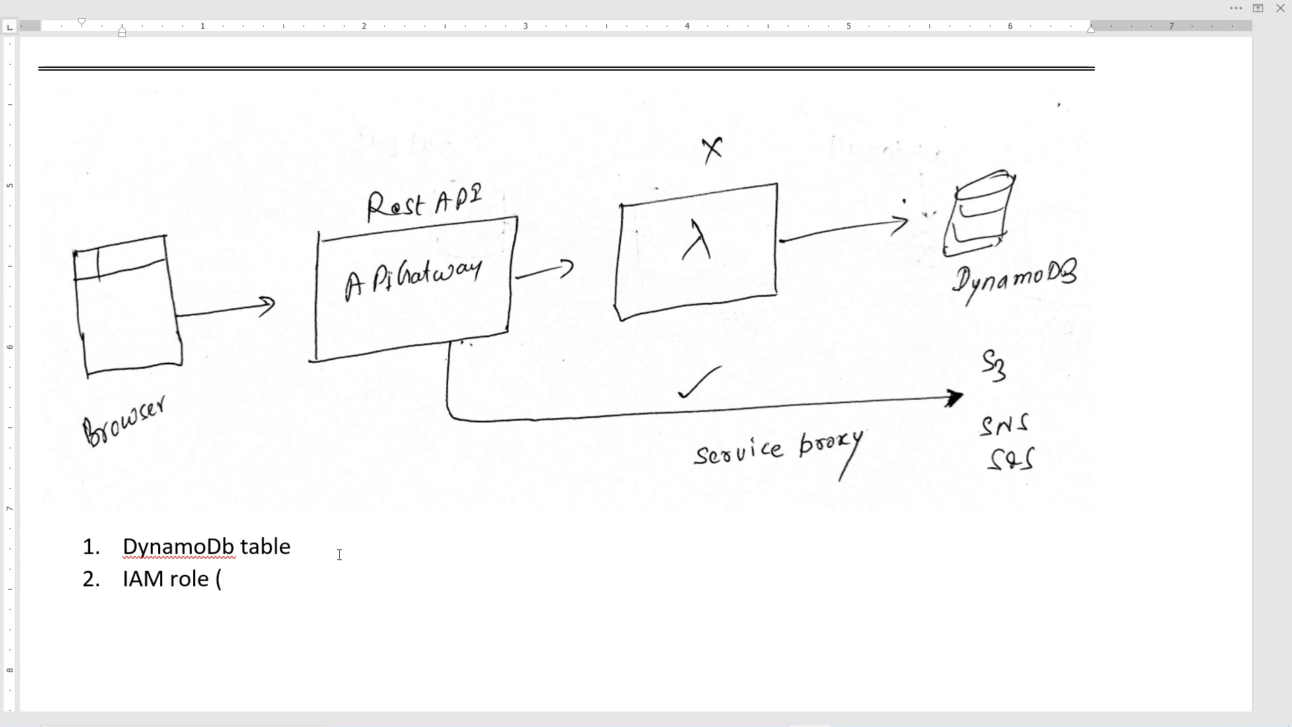
{"action": "type", "text": "policy and tr"}
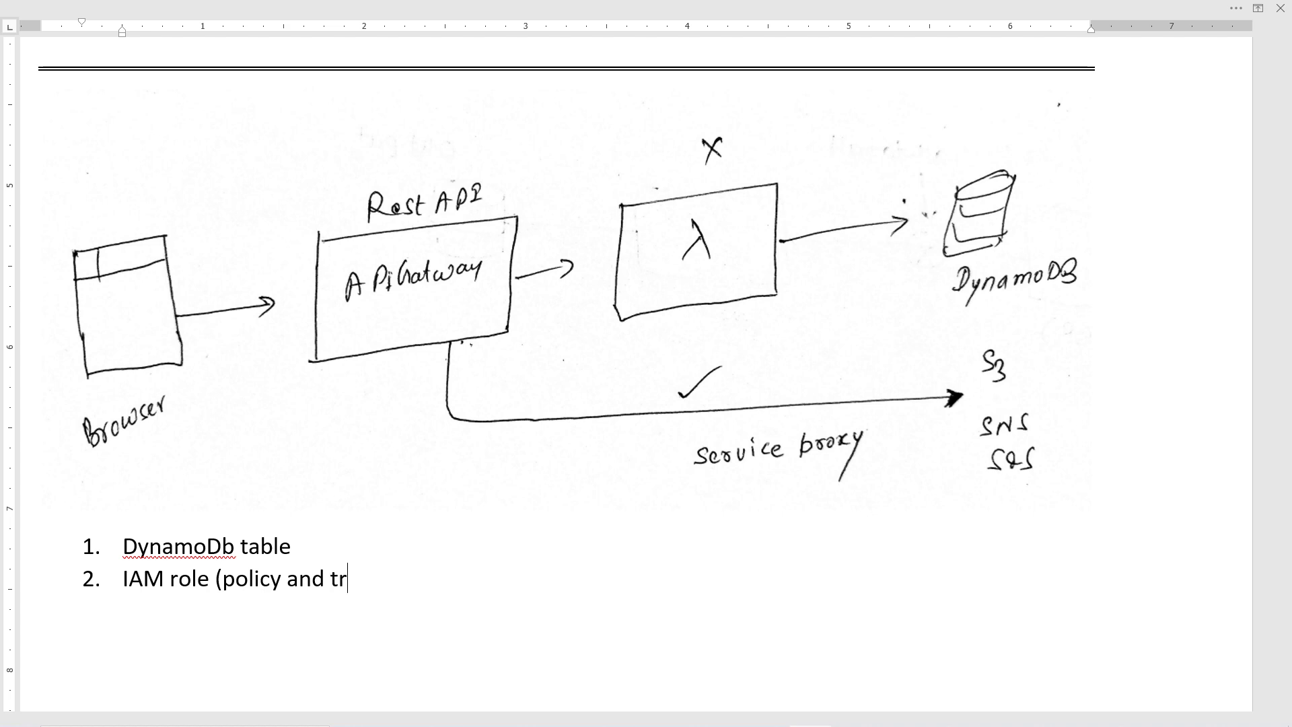
{"action": "type", "text": "ust relatio"}
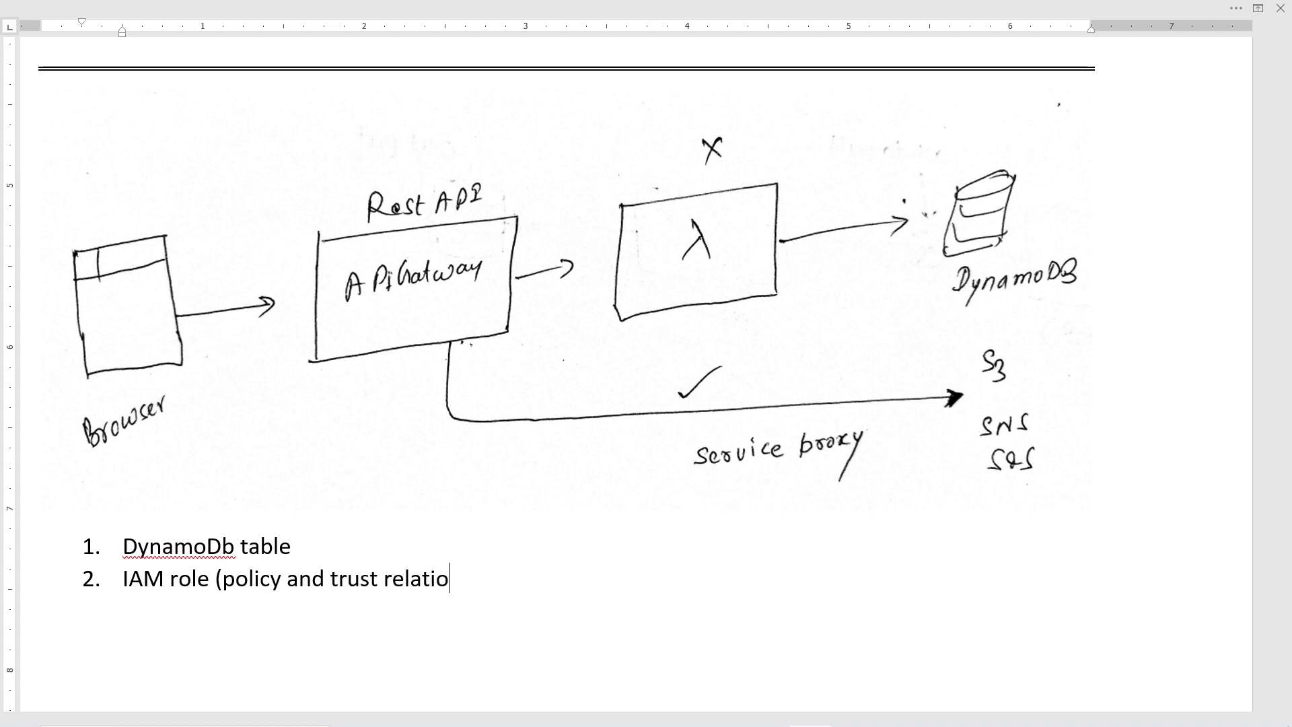
{"action": "type", "text": "nship)"}
{"action": "key", "text": "Return"}
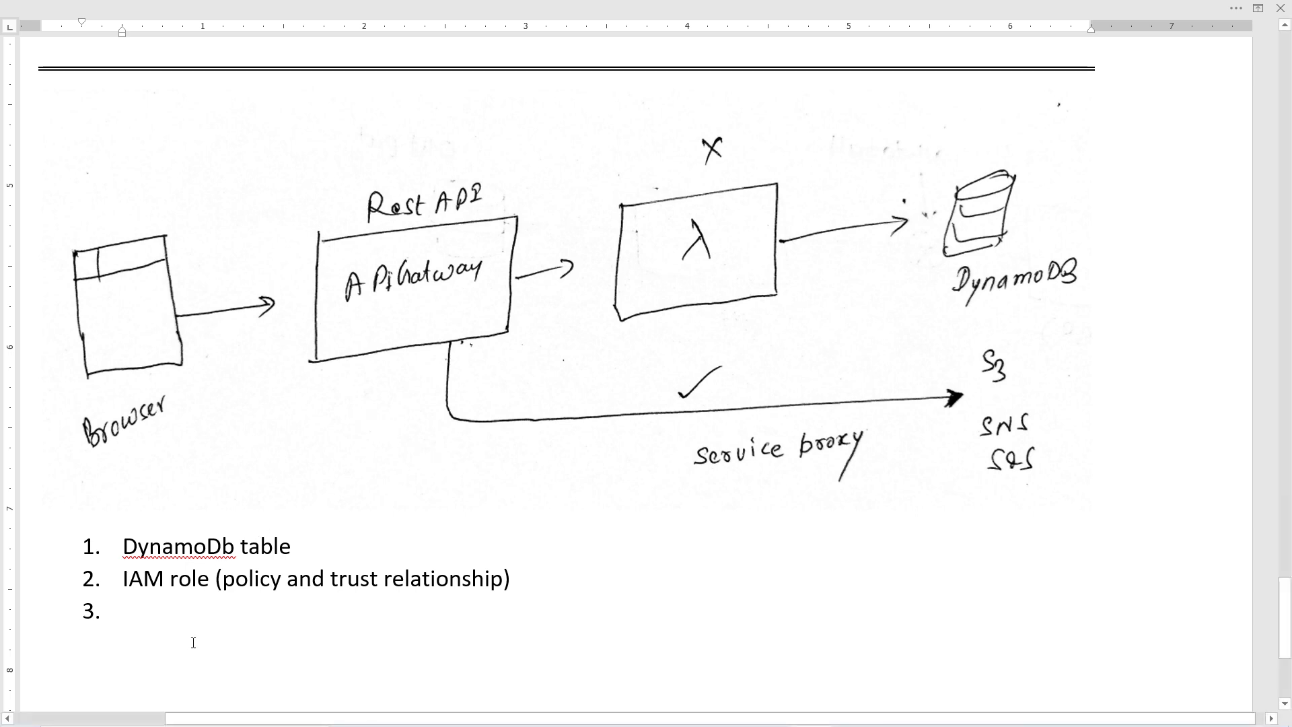
Write "API gateway – Resource and method – post" as the third item of the numbered list.
{"action": "type", "text": "API"}
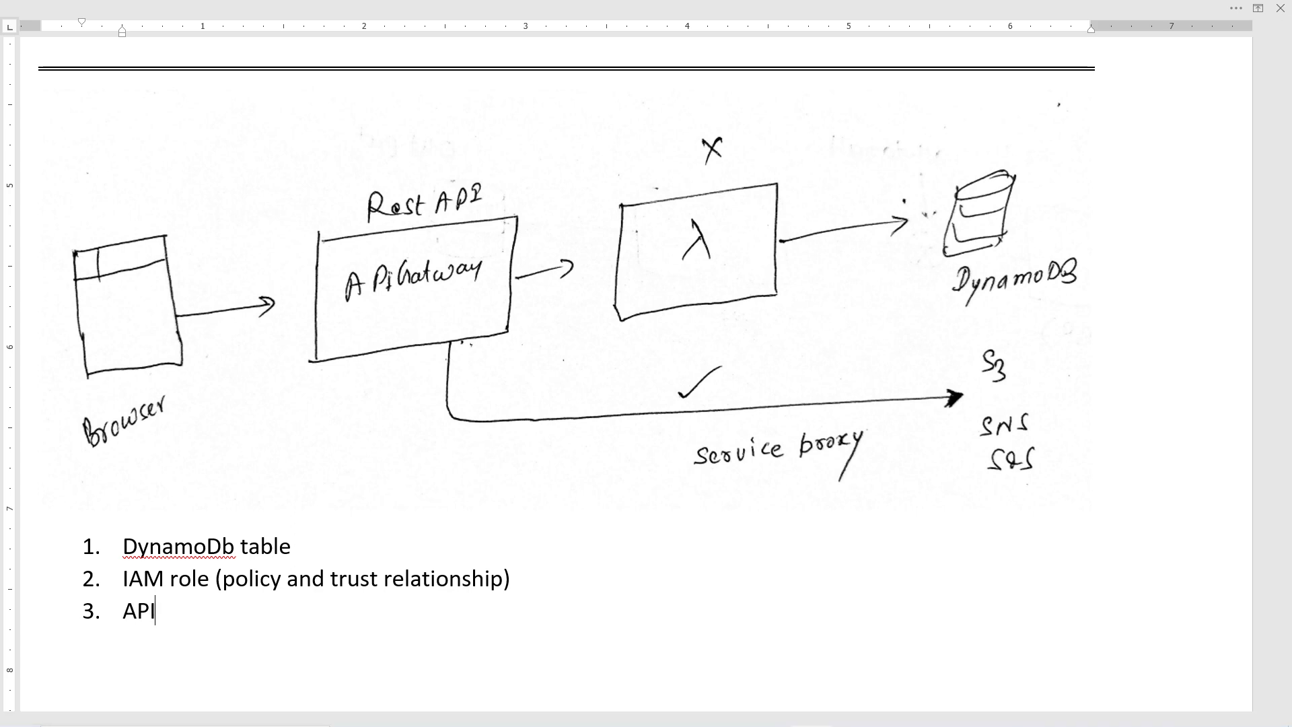
{"action": "type", "text": " gateway "}
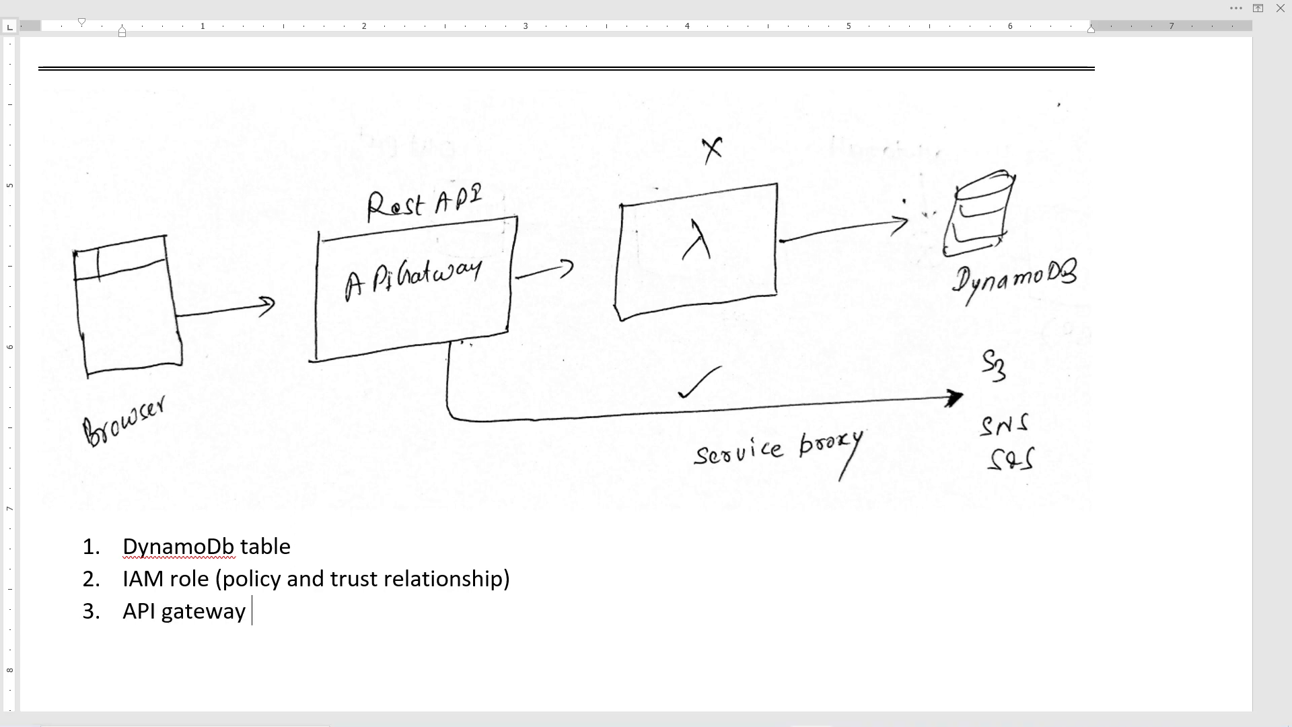
{"action": "type", "text": "- Resurce and"}
{"action": "key", "text": "BackSpace"}
{"action": "key", "text": "BackSpace"}
{"action": "key", "text": "BackSpace"}
{"action": "key", "text": "BackSpace"}
{"action": "key", "text": "BackSpace"}
{"action": "key", "text": "BackSpace"}
{"action": "key", "text": "BackSpace"}
{"action": "key", "text": "BackSpace"}
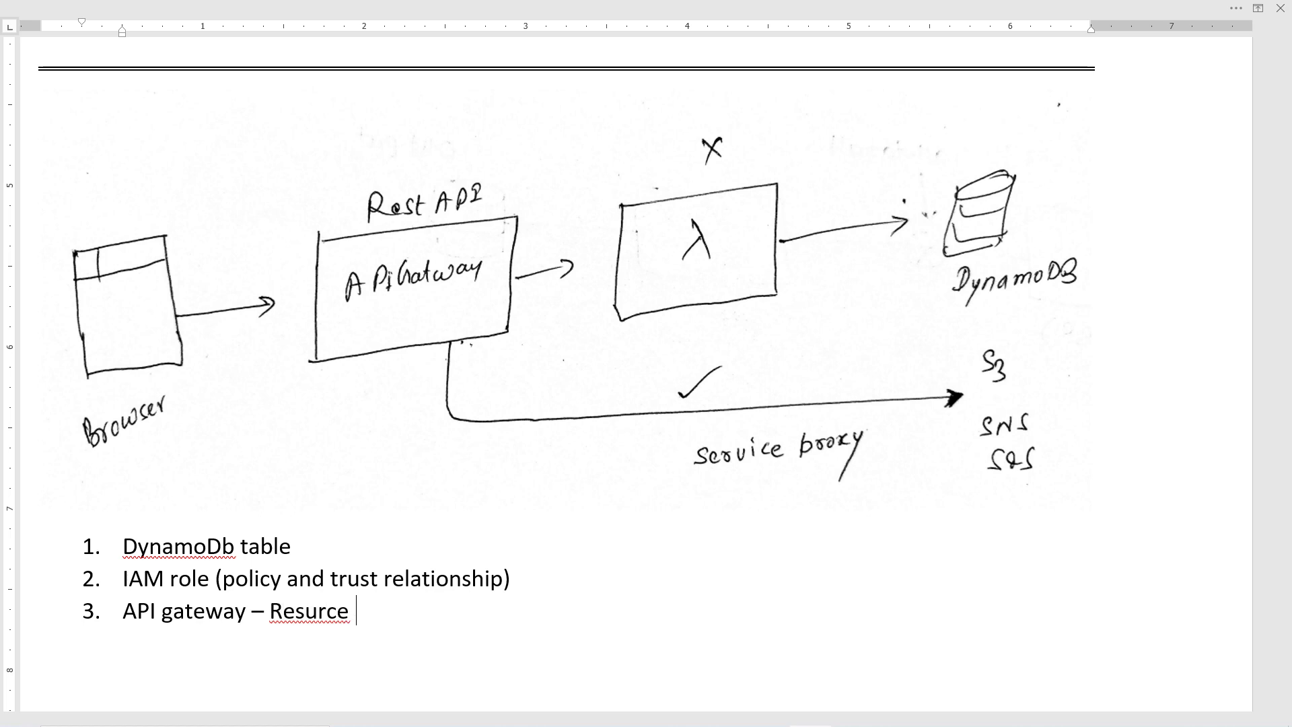
{"action": "type", "text": "ource and met"}
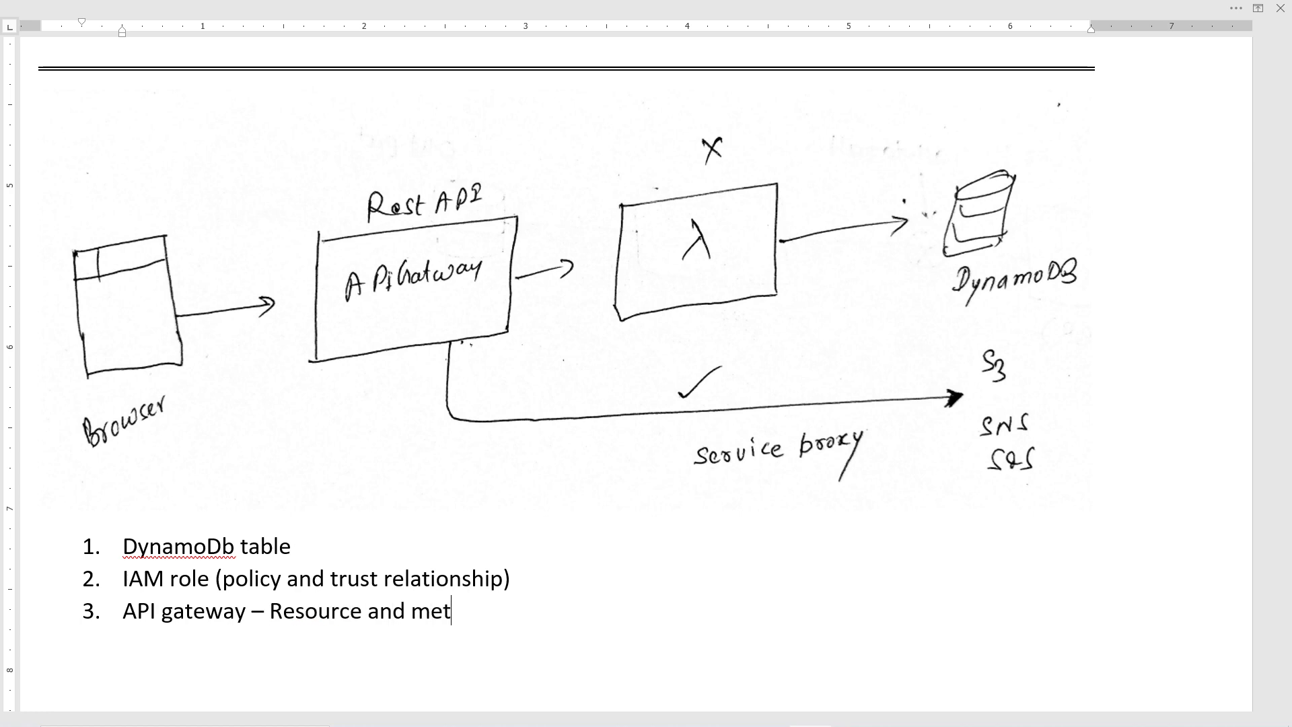
{"action": "type", "text": "hod - post"}
{"action": "key", "text": "Return"}
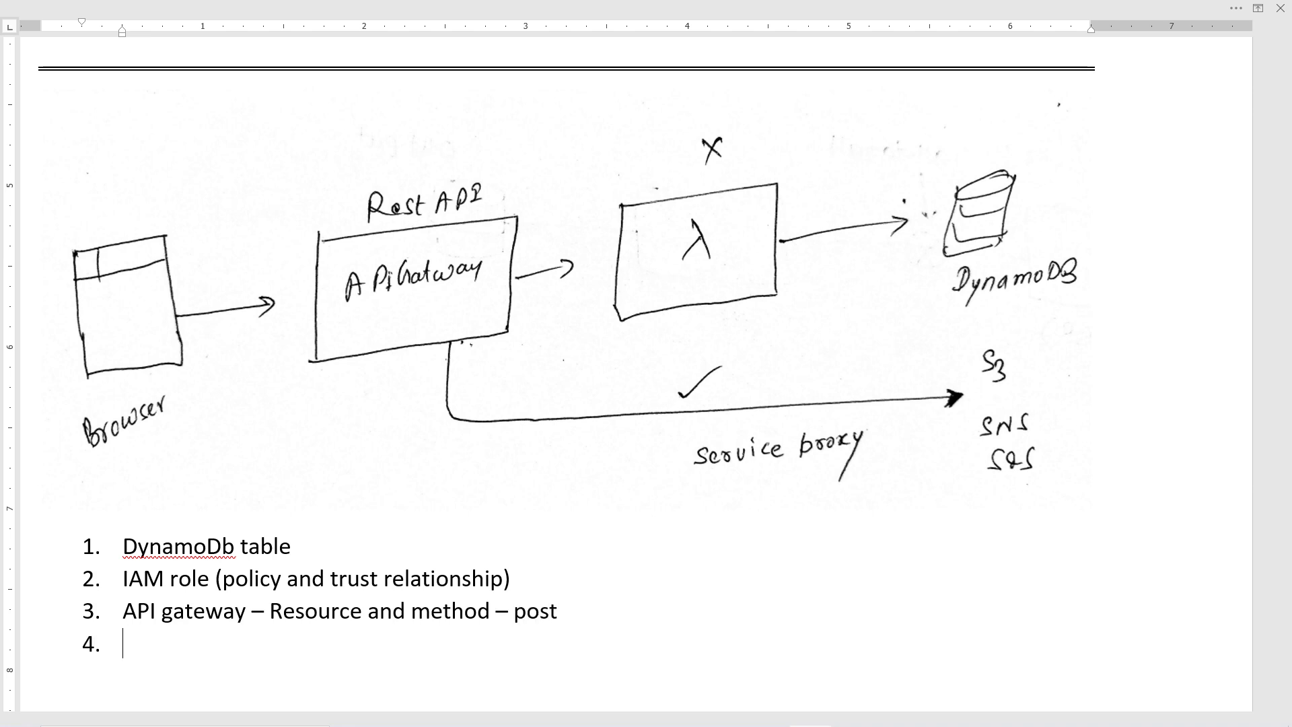
Add an indented, unnumbered line reading "Mapping" under the API gateway item.
{"action": "key", "text": "BackSpace"}
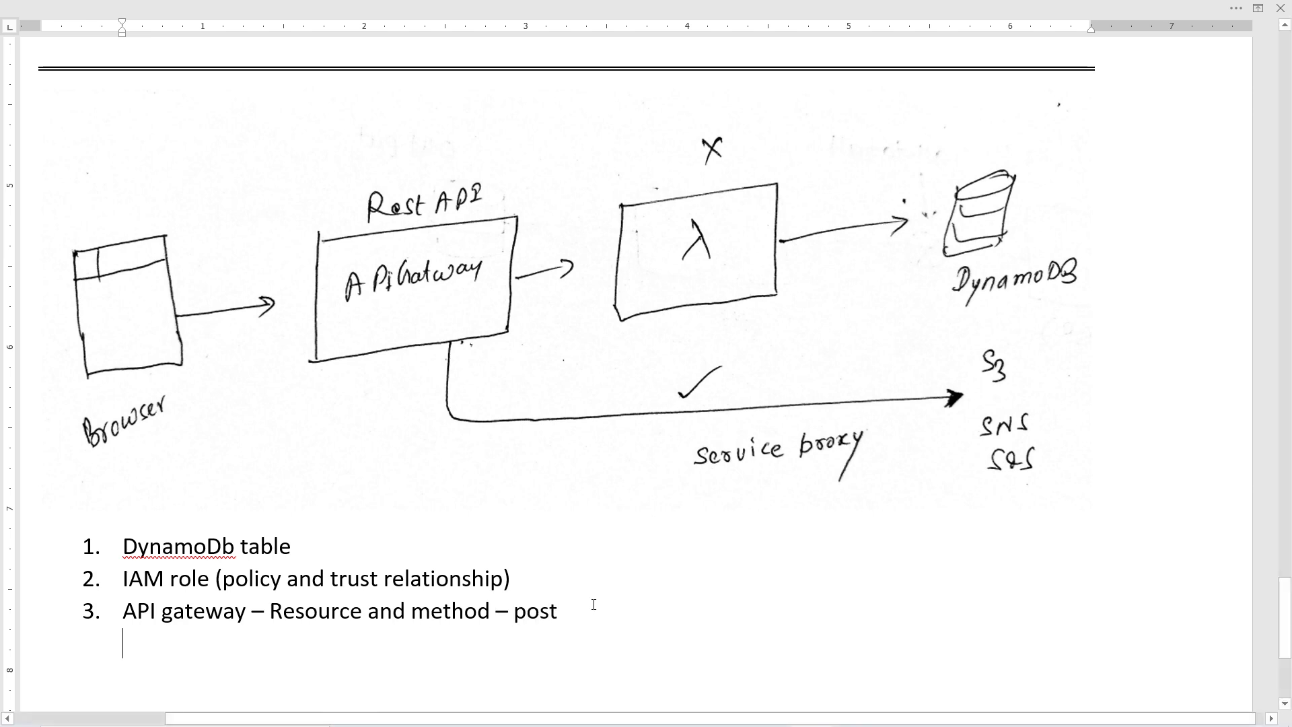
{"action": "left_click", "coordinate": [592, 605]}
{"action": "key", "text": "Return"}
{"action": "key", "text": "BackSpace"}
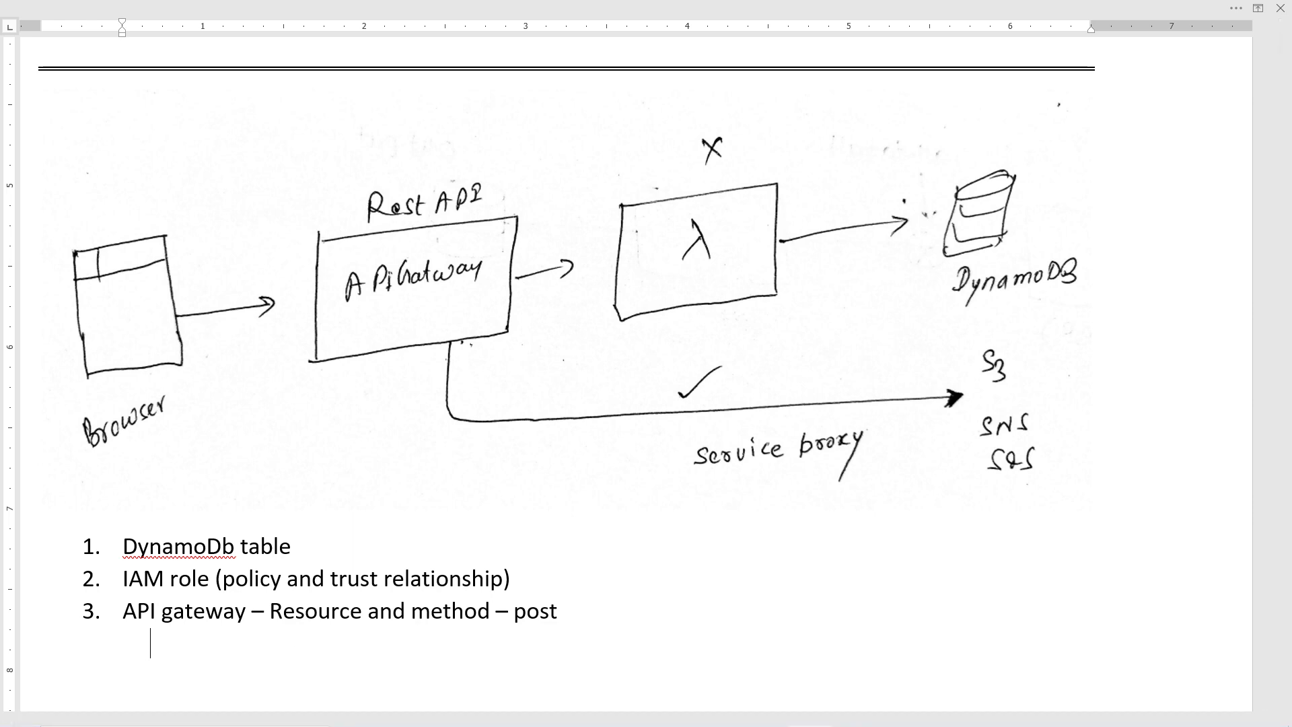
{"action": "type", "text": "mapping"}
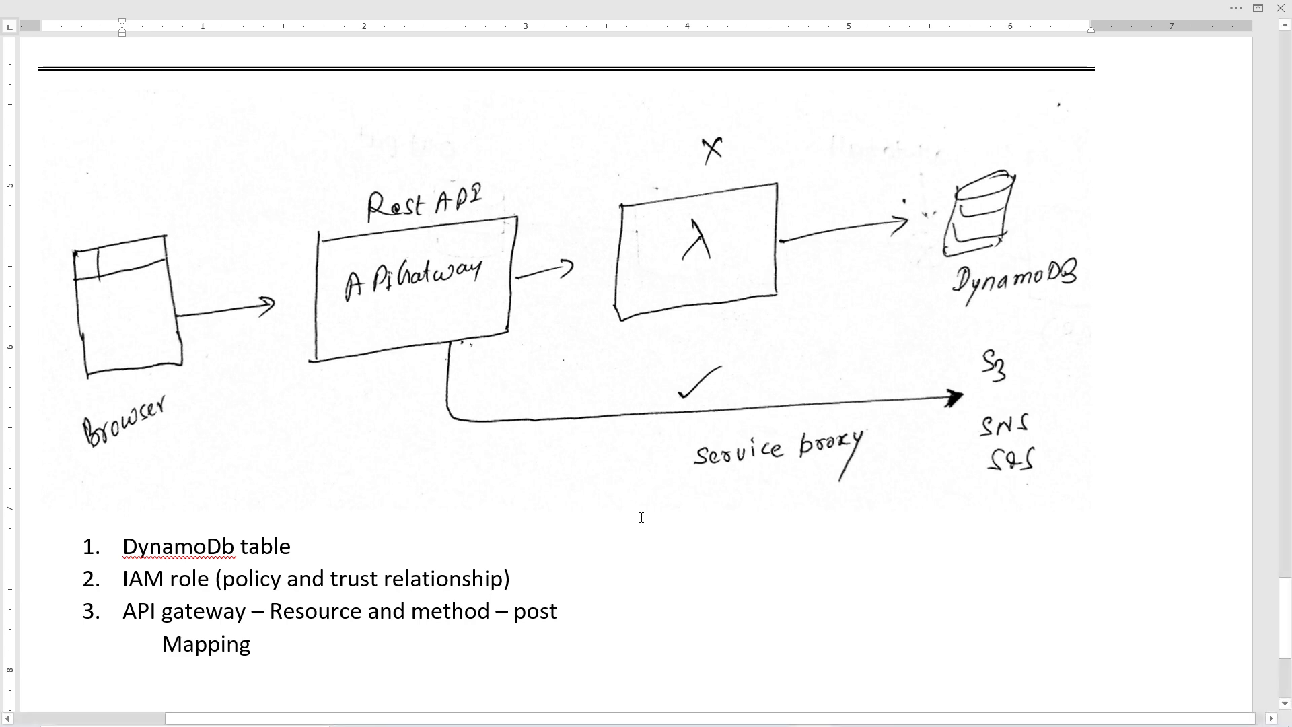
Switch to the AWS console in Edge and open the existing dynamoDBAPIGatewayRole from the IAM roles list.
{"action": "mouse_move", "coordinate": [656, 724]}
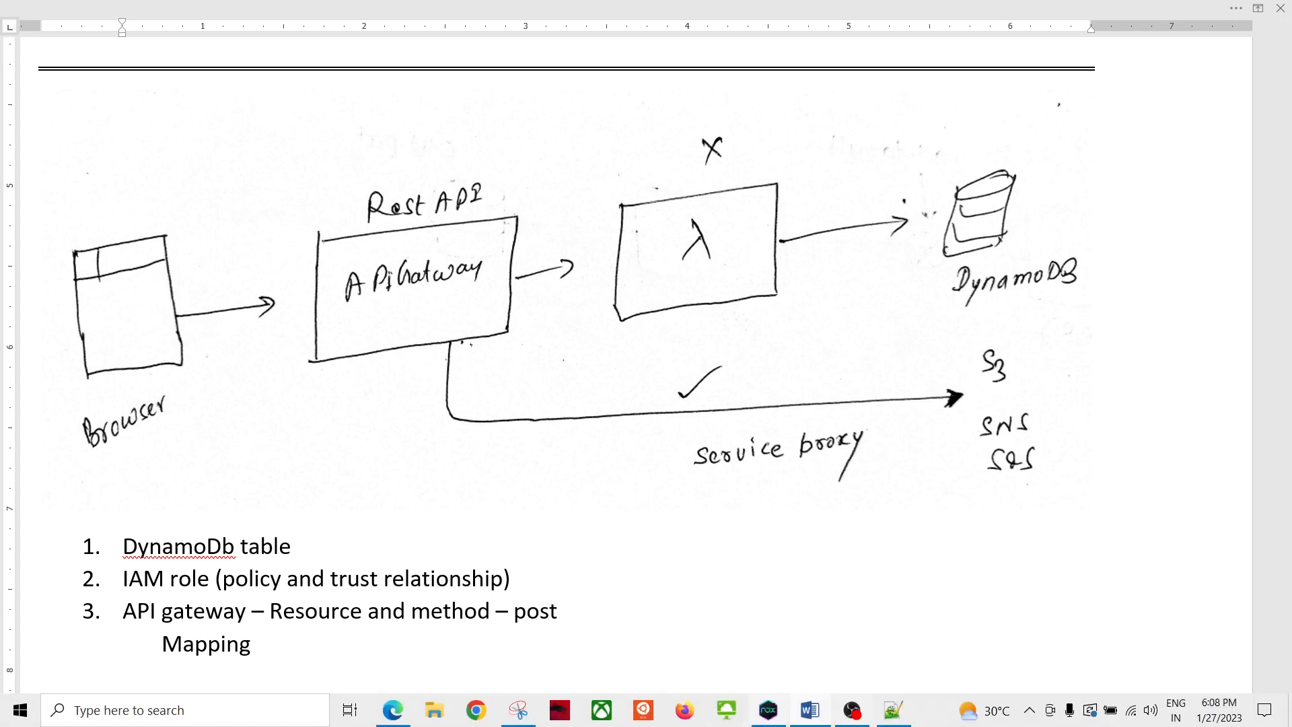
{"action": "left_click", "coordinate": [400, 717]}
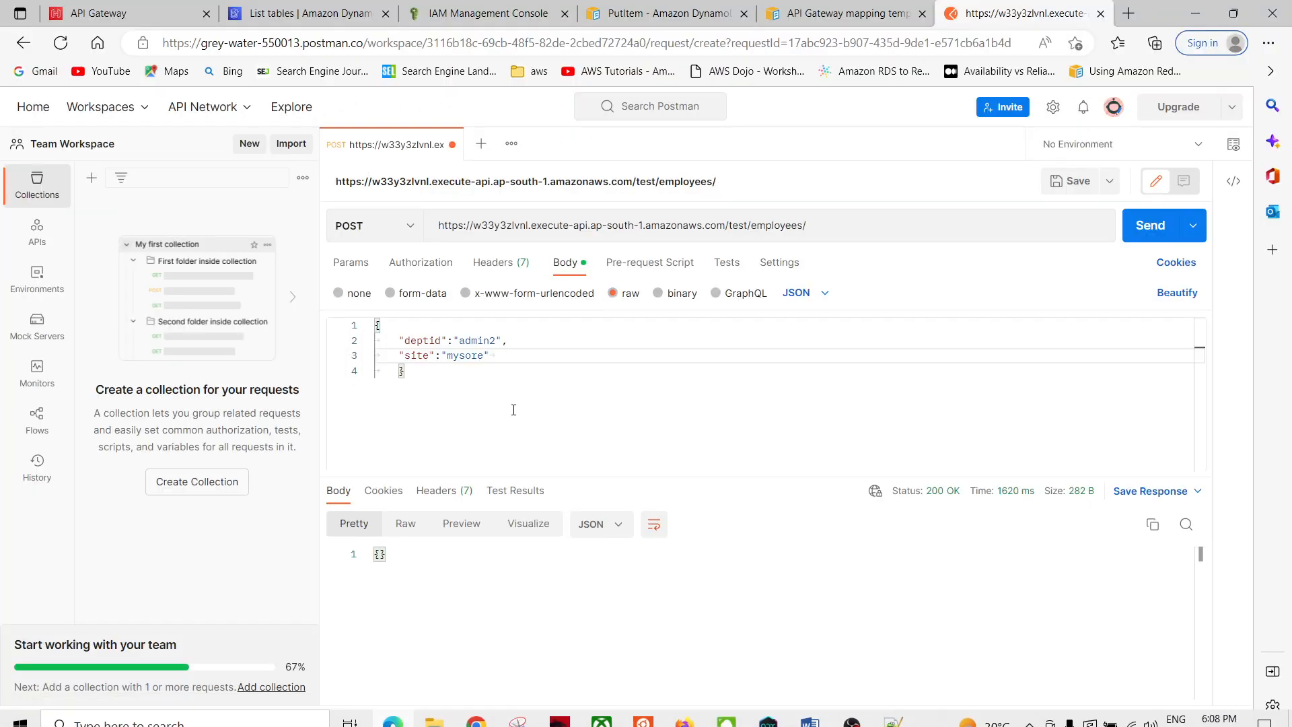
{"action": "left_click", "coordinate": [135, 8]}
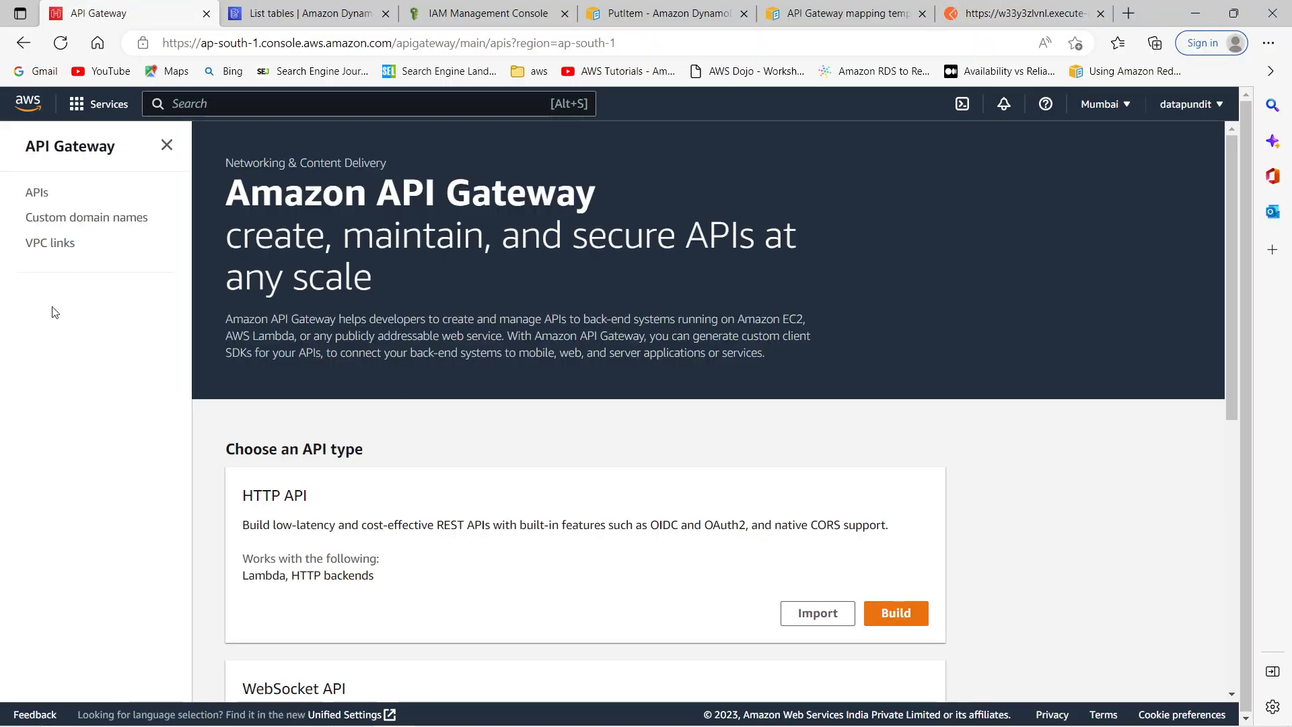
{"action": "left_click", "coordinate": [484, 13]}
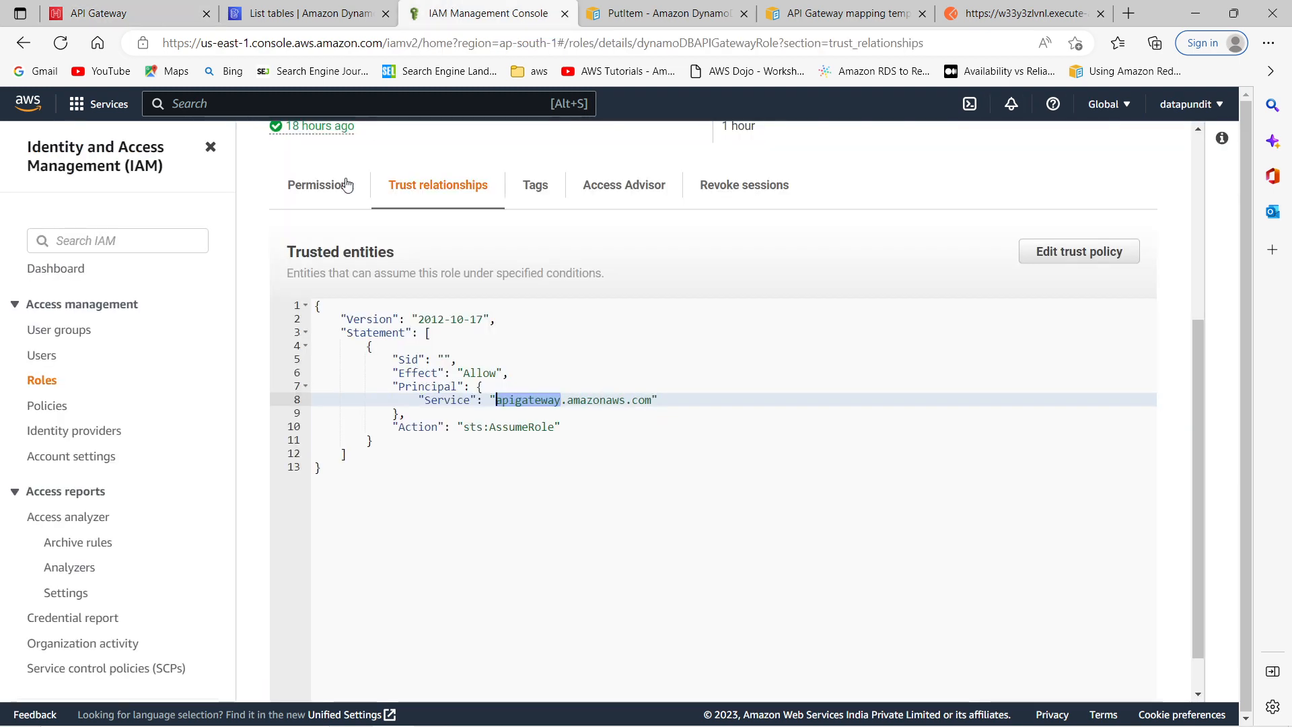
{"action": "left_click", "coordinate": [38, 385]}
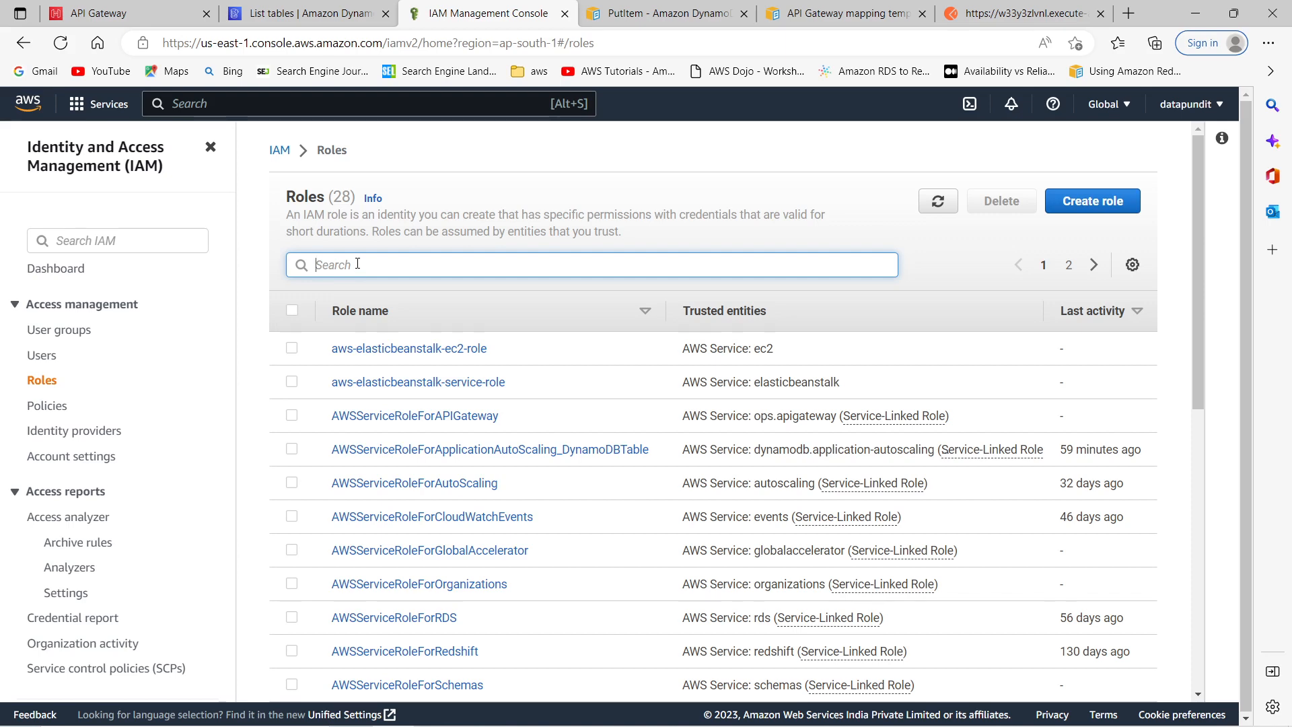
{"action": "scroll", "coordinate": [431, 390], "scroll_direction": "down", "scroll_amount": 6}
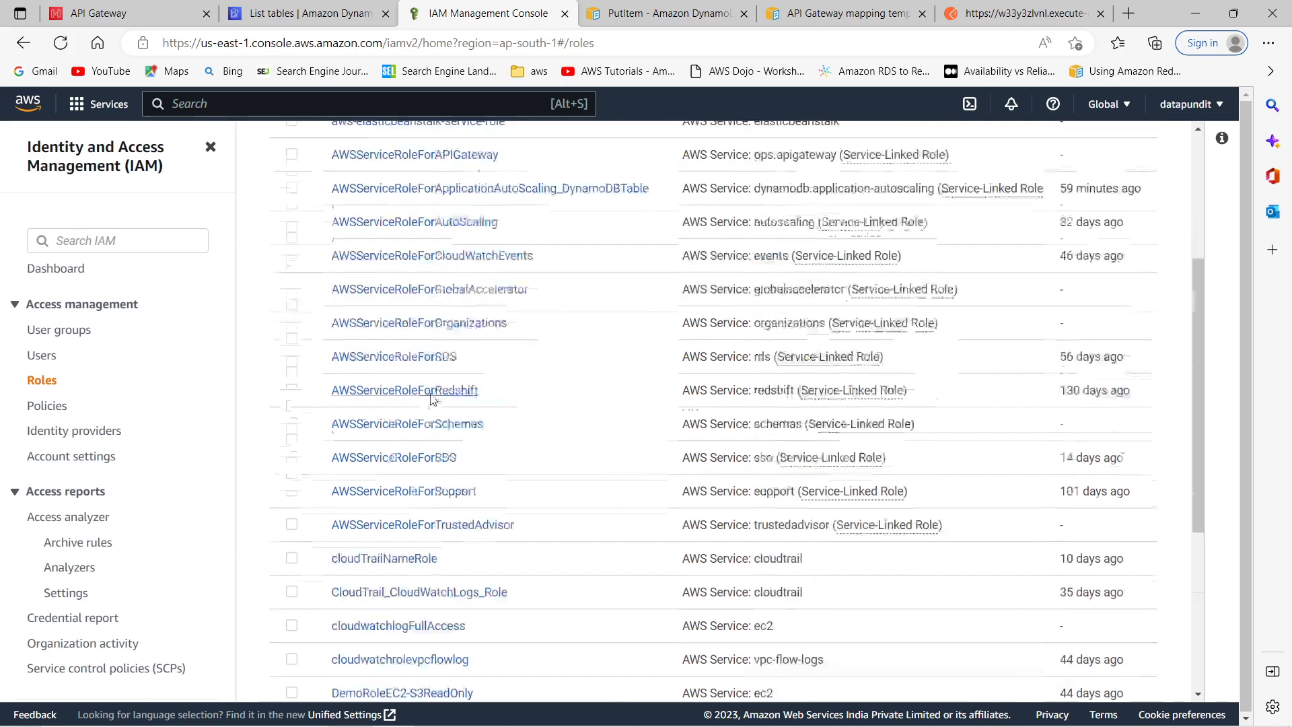
{"action": "left_click", "coordinate": [414, 562]}
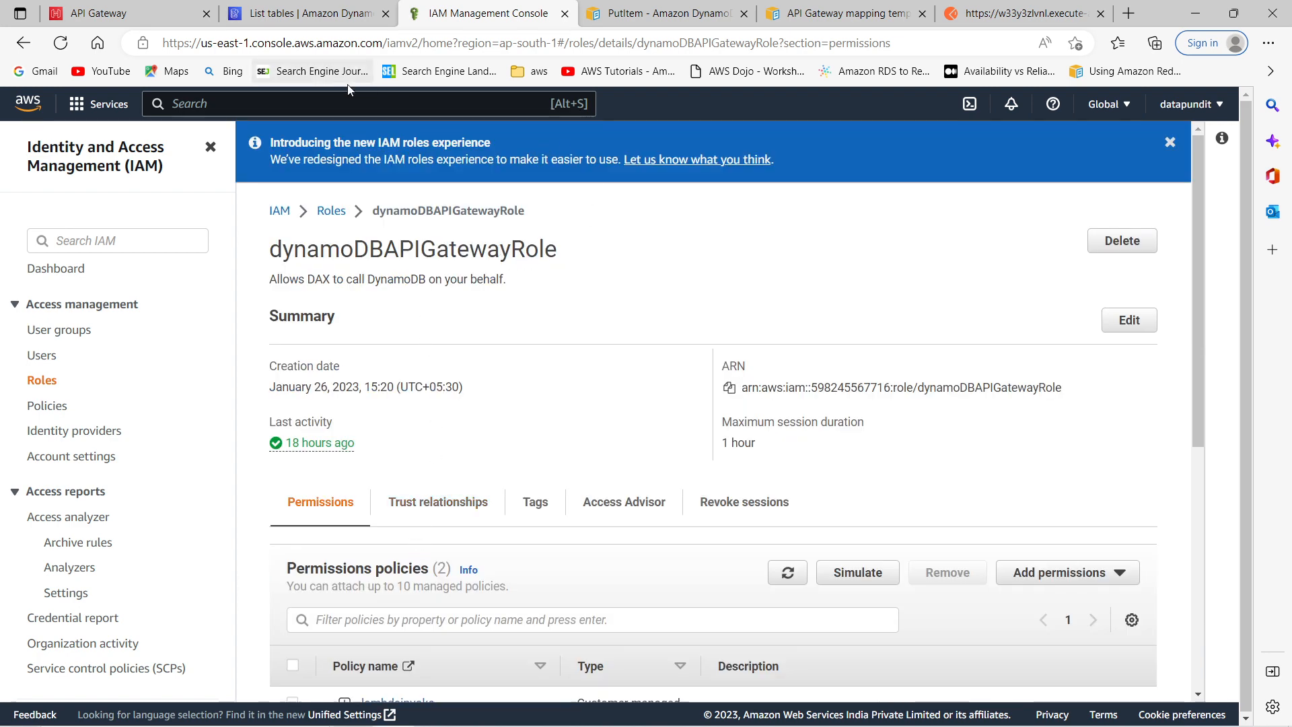
Search the AWS services for IAM, open it in a separate browser tab and go to its roles list.
{"action": "left_click", "coordinate": [324, 97]}
{"action": "type", "text": "IAM"}
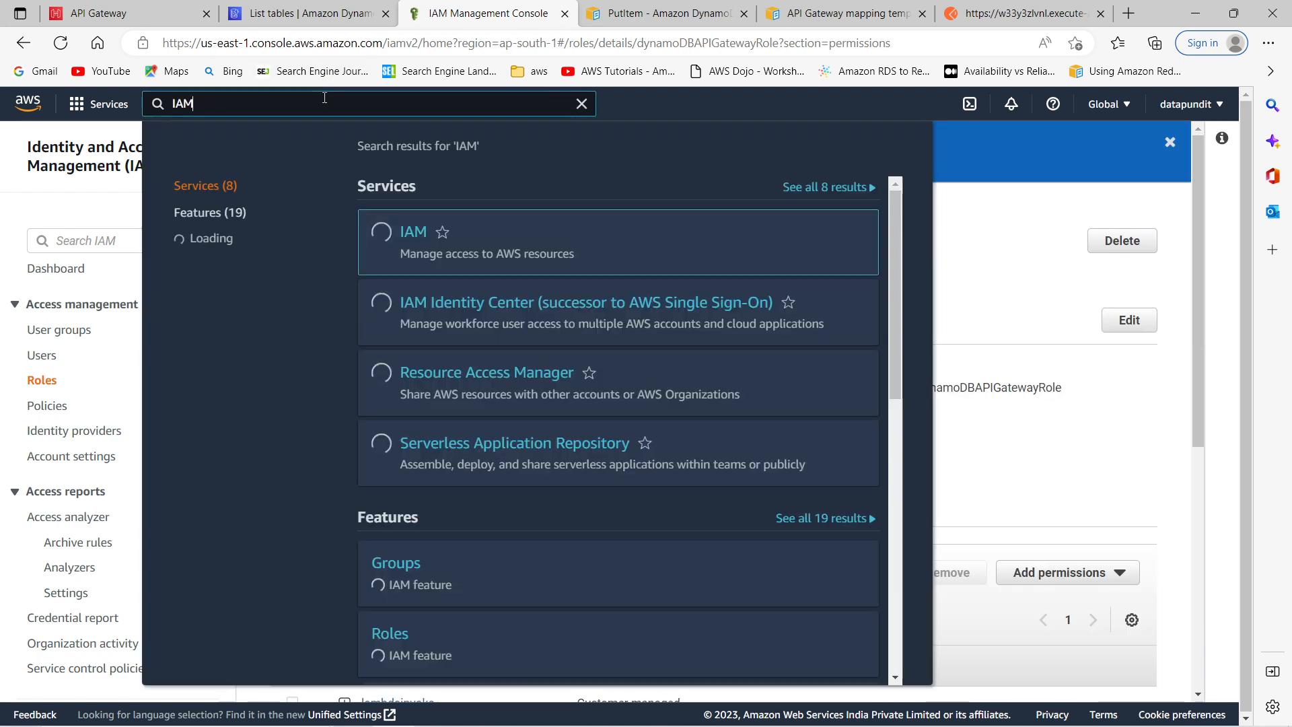
{"action": "right_click", "coordinate": [412, 233]}
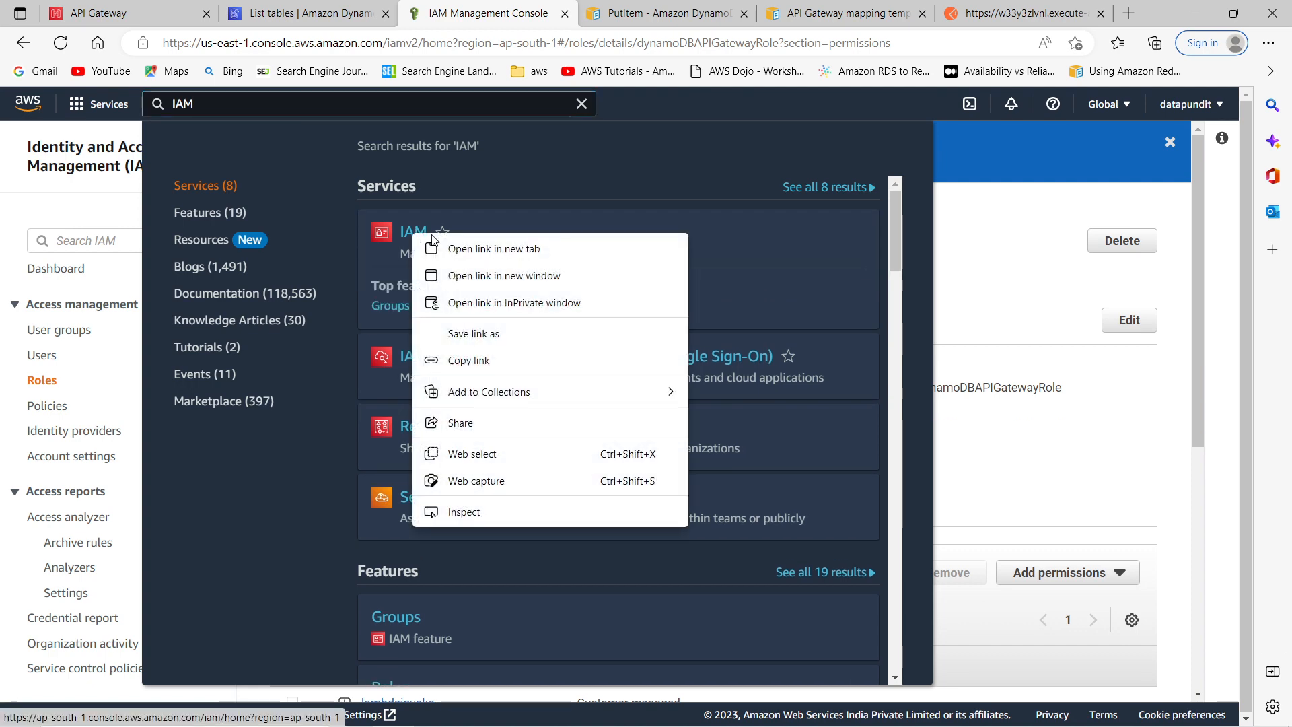
{"action": "left_click", "coordinate": [471, 248]}
{"action": "left_click", "coordinate": [581, 103]}
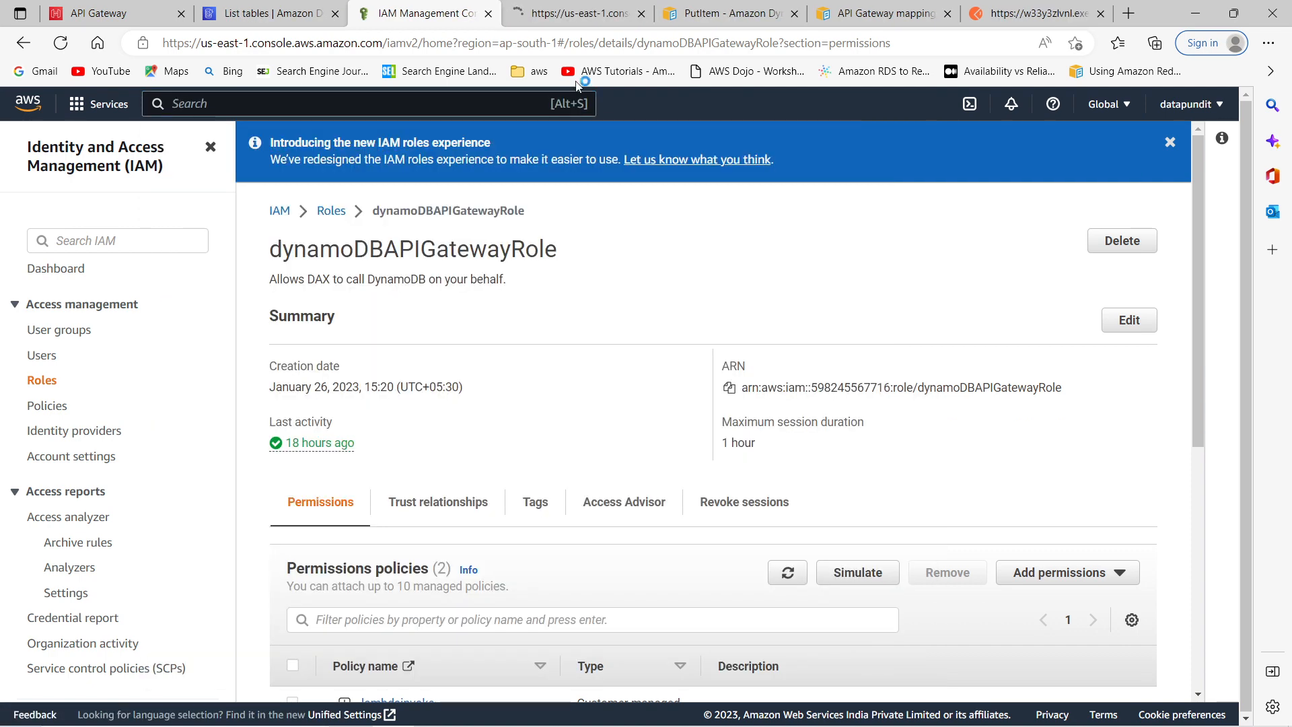
{"action": "left_click", "coordinate": [575, 13]}
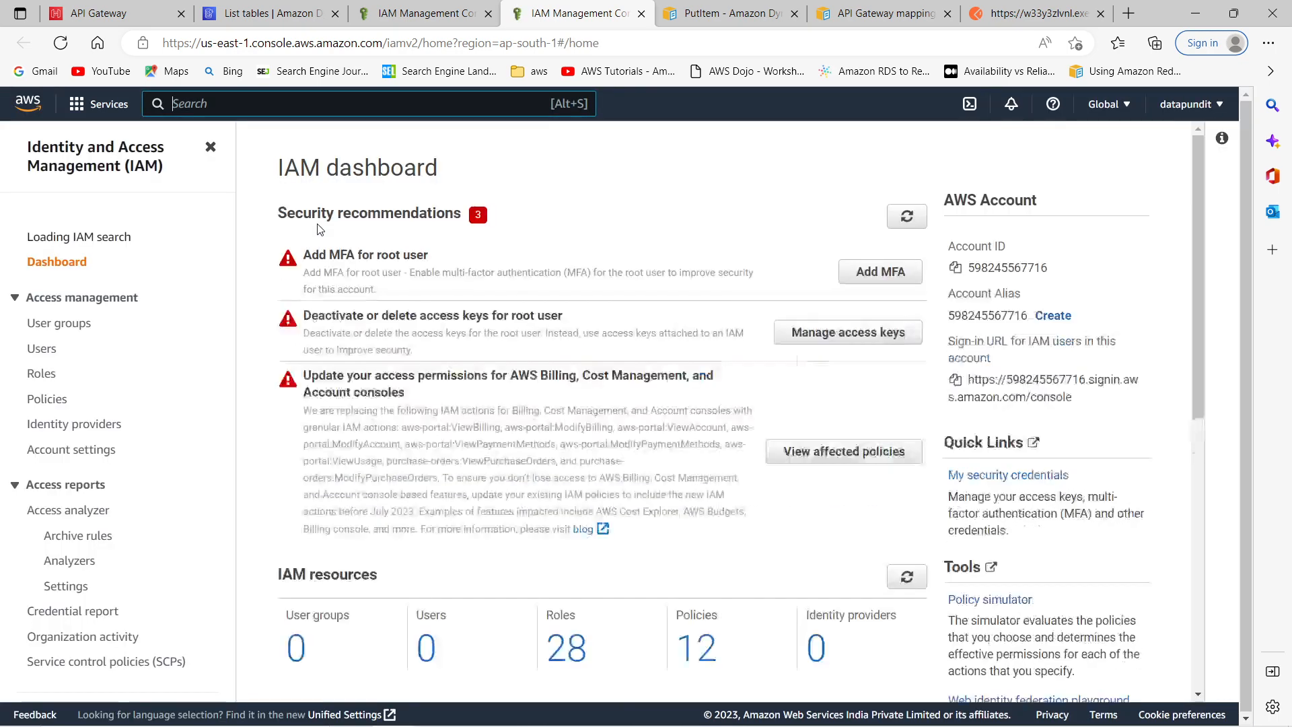
{"action": "left_click", "coordinate": [40, 381]}
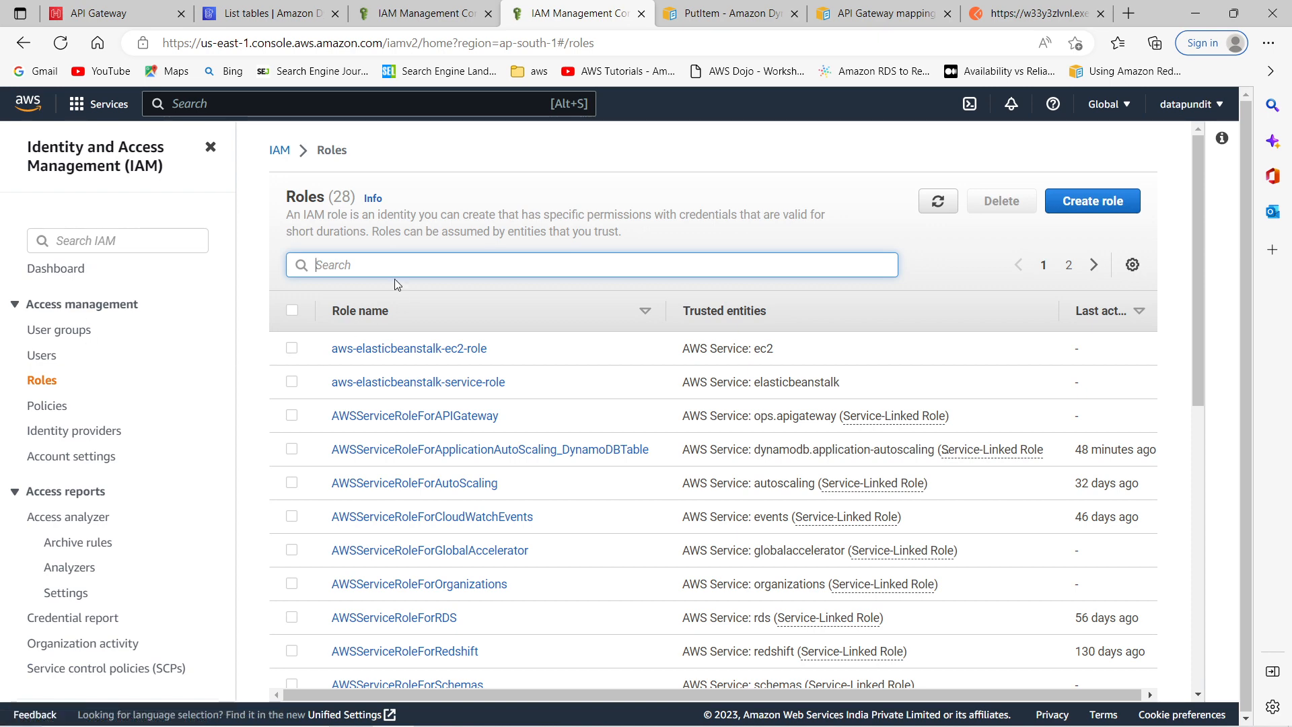
Start creating a role for an AWS service and choose DynamoDB as the service for its use case.
{"action": "left_click", "coordinate": [1091, 202]}
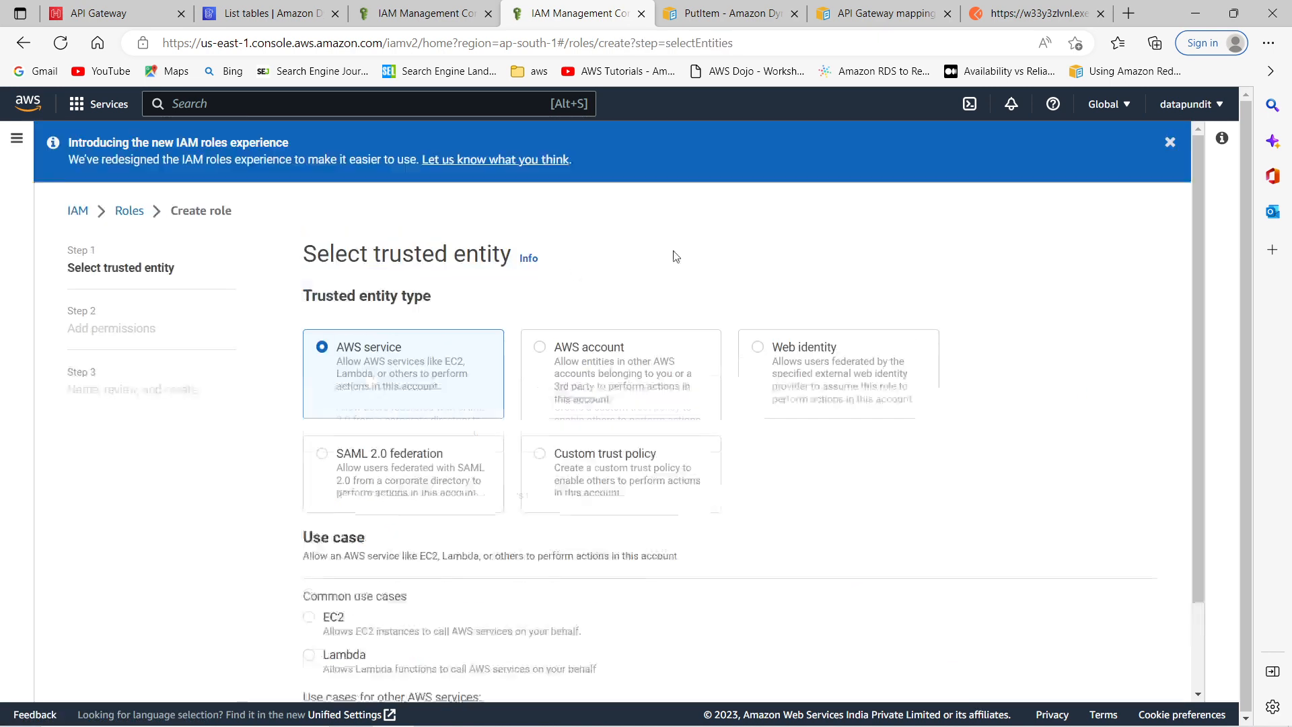
{"action": "scroll", "coordinate": [171, 447], "scroll_direction": "down", "scroll_amount": 2}
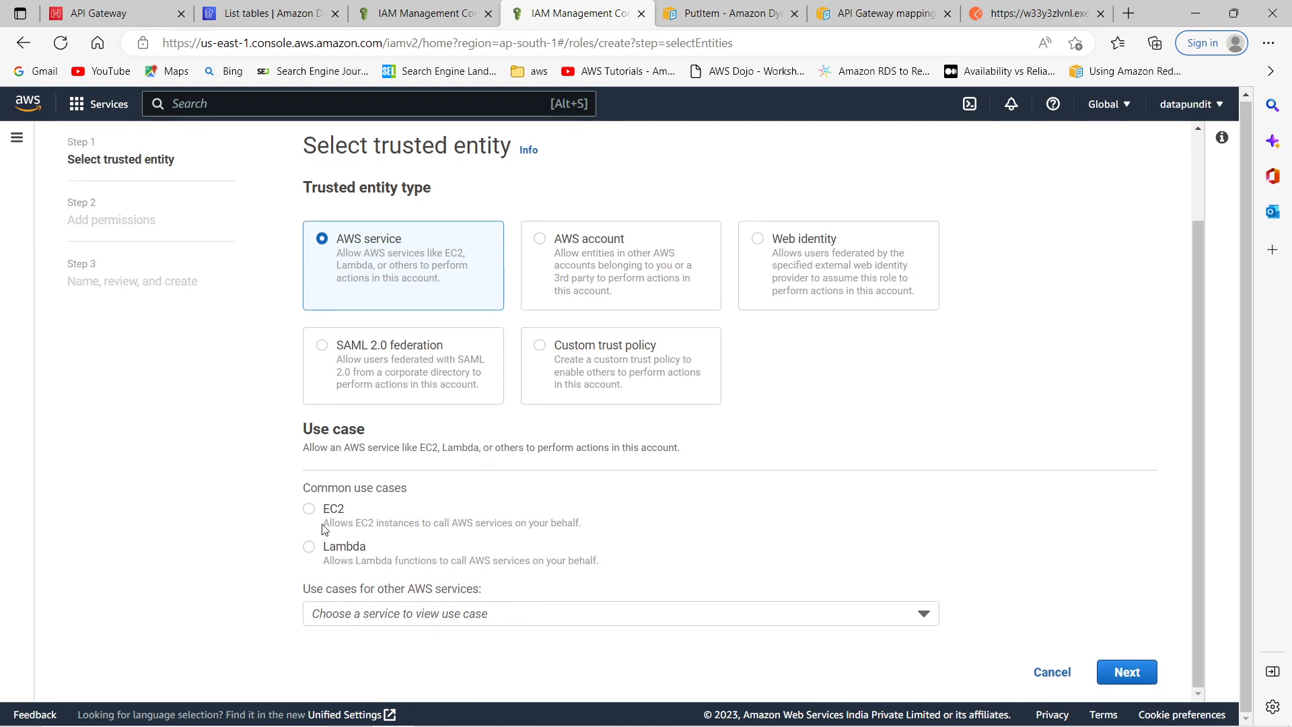
{"action": "left_click", "coordinate": [350, 613]}
{"action": "type", "text": "dynamo"}
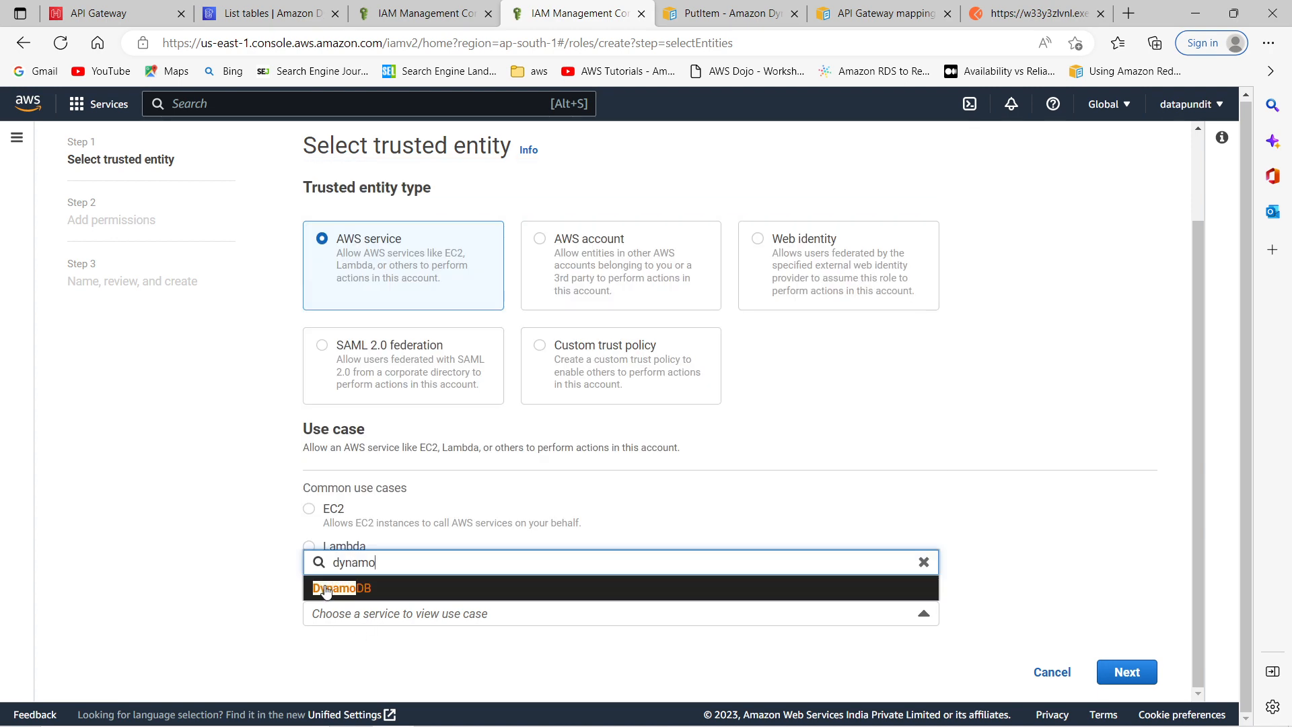
{"action": "left_click", "coordinate": [325, 589]}
{"action": "scroll", "coordinate": [179, 595], "scroll_direction": "down", "scroll_amount": 2}
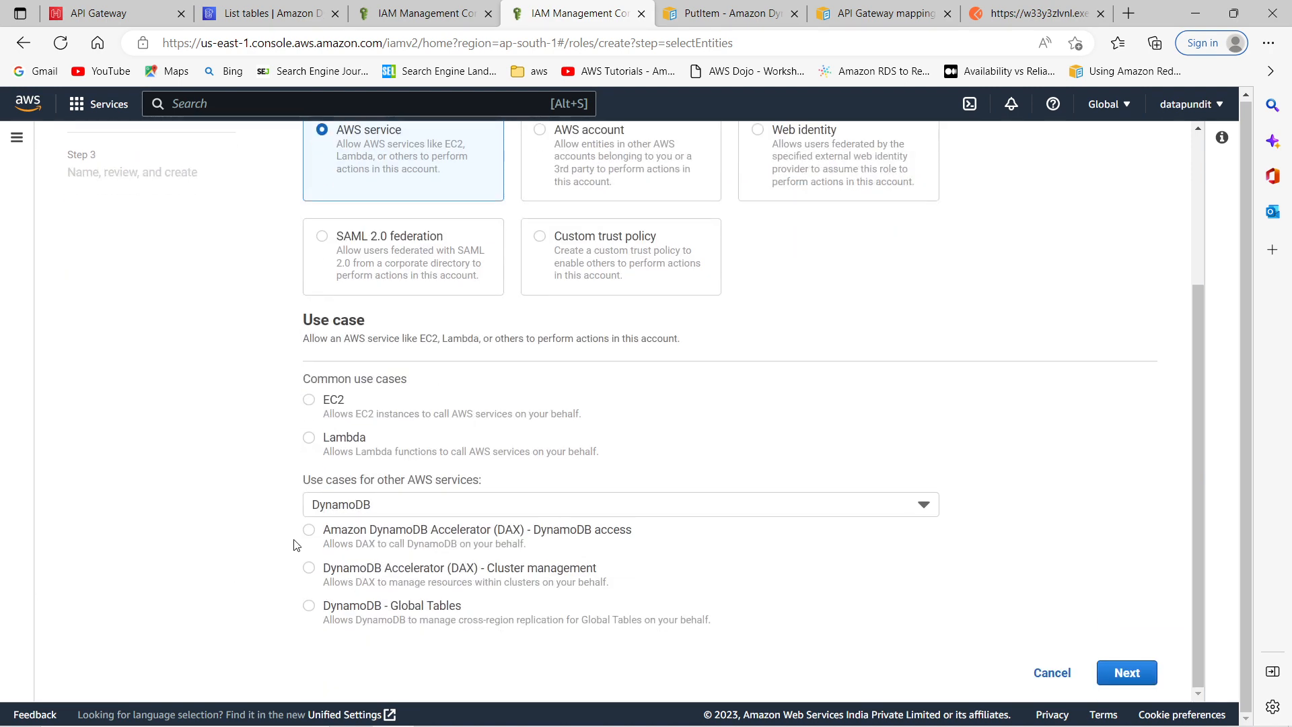
Select the "Amazon DynamoDB Accelerator (DAX) - DynamoDB access" use case and continue to the role's permissions.
{"action": "scroll", "coordinate": [209, 564], "scroll_direction": "up", "scroll_amount": 4}
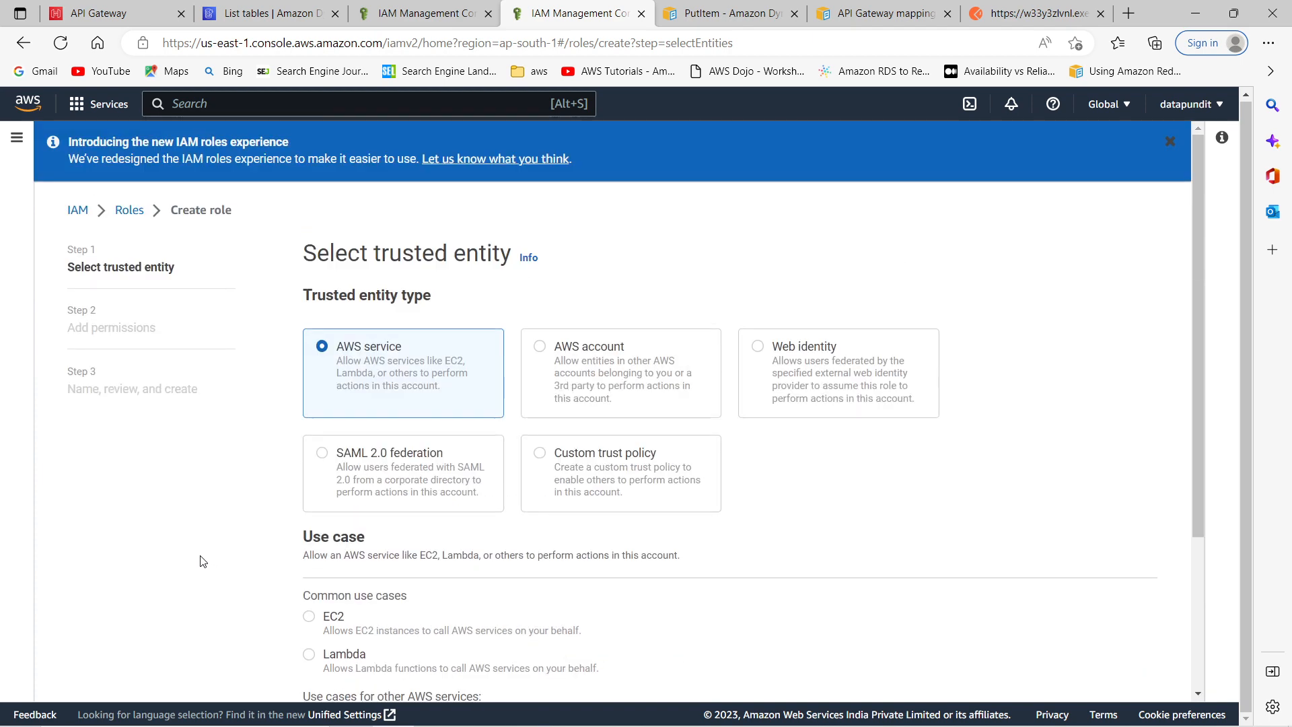
{"action": "scroll", "coordinate": [192, 563], "scroll_direction": "down", "scroll_amount": 1}
{"action": "scroll", "coordinate": [195, 563], "scroll_direction": "down", "scroll_amount": 2}
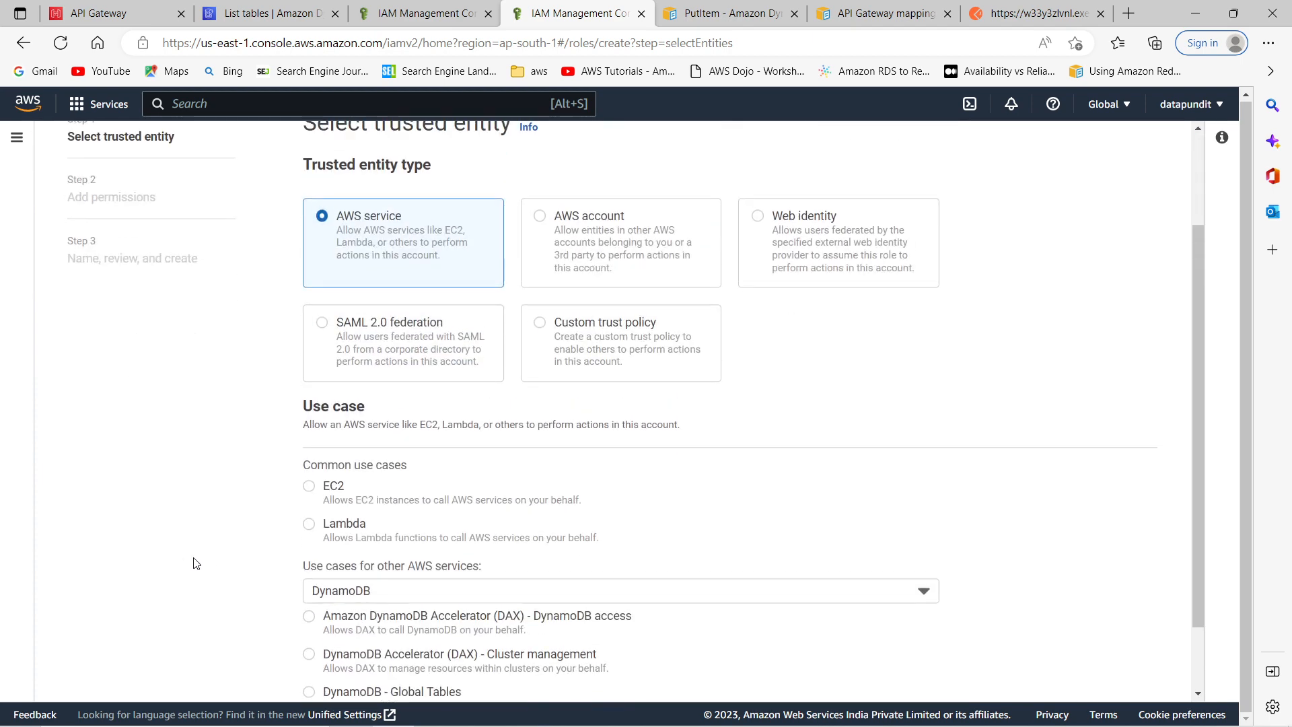
{"action": "scroll", "coordinate": [185, 539], "scroll_direction": "down", "scroll_amount": 2}
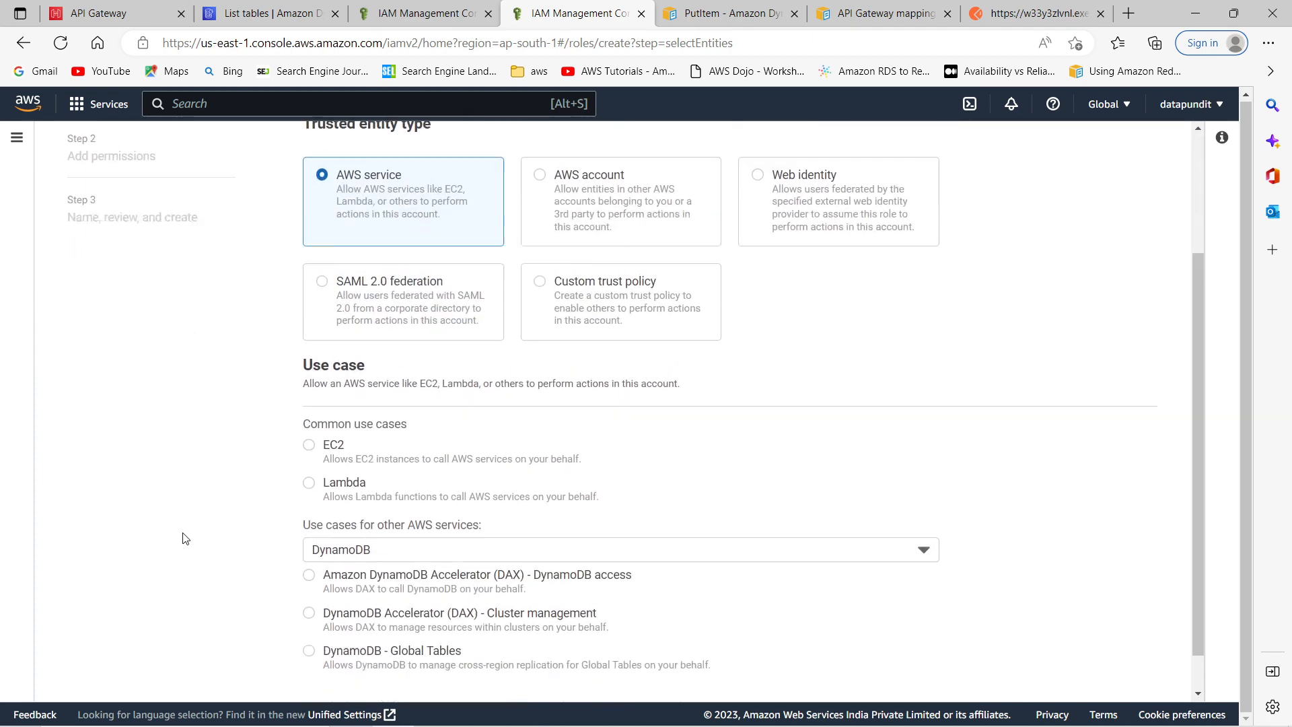
{"action": "left_click", "coordinate": [309, 530]}
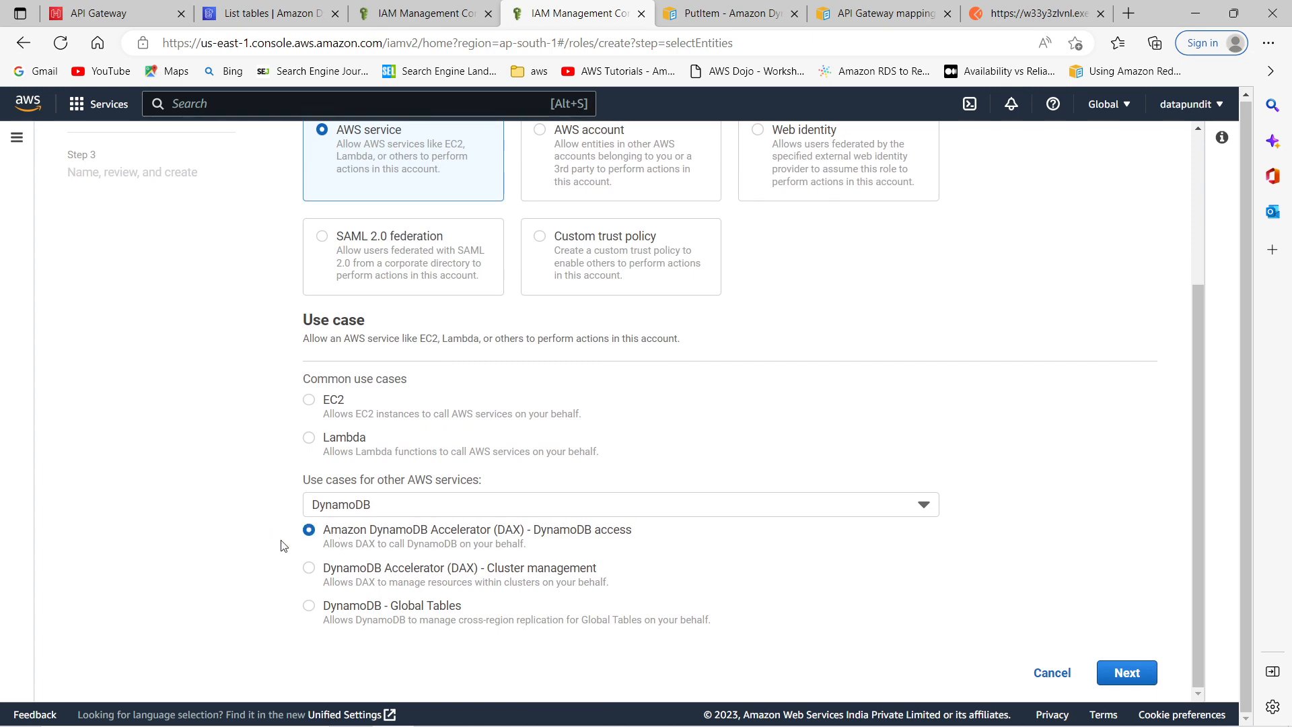
{"action": "scroll", "coordinate": [103, 421], "scroll_direction": "up", "scroll_amount": 3}
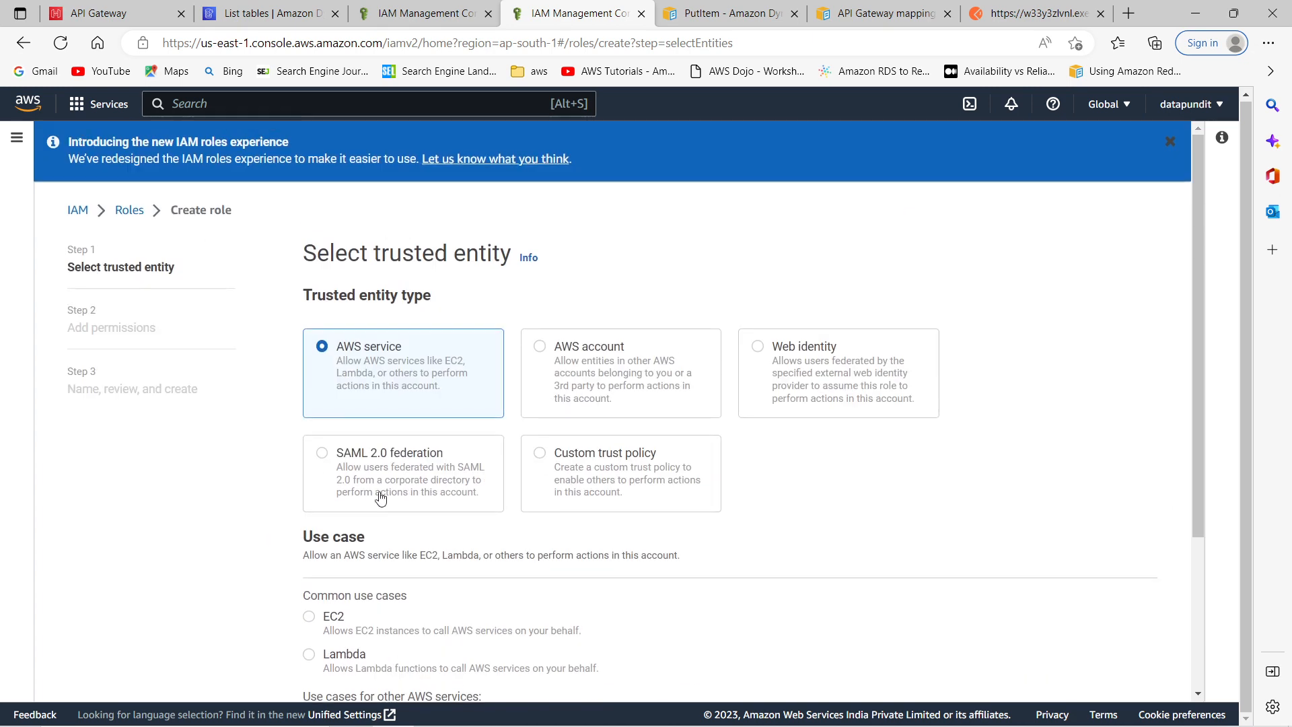
{"action": "scroll", "coordinate": [378, 496], "scroll_direction": "down", "scroll_amount": 3}
{"action": "left_click", "coordinate": [1109, 670]}
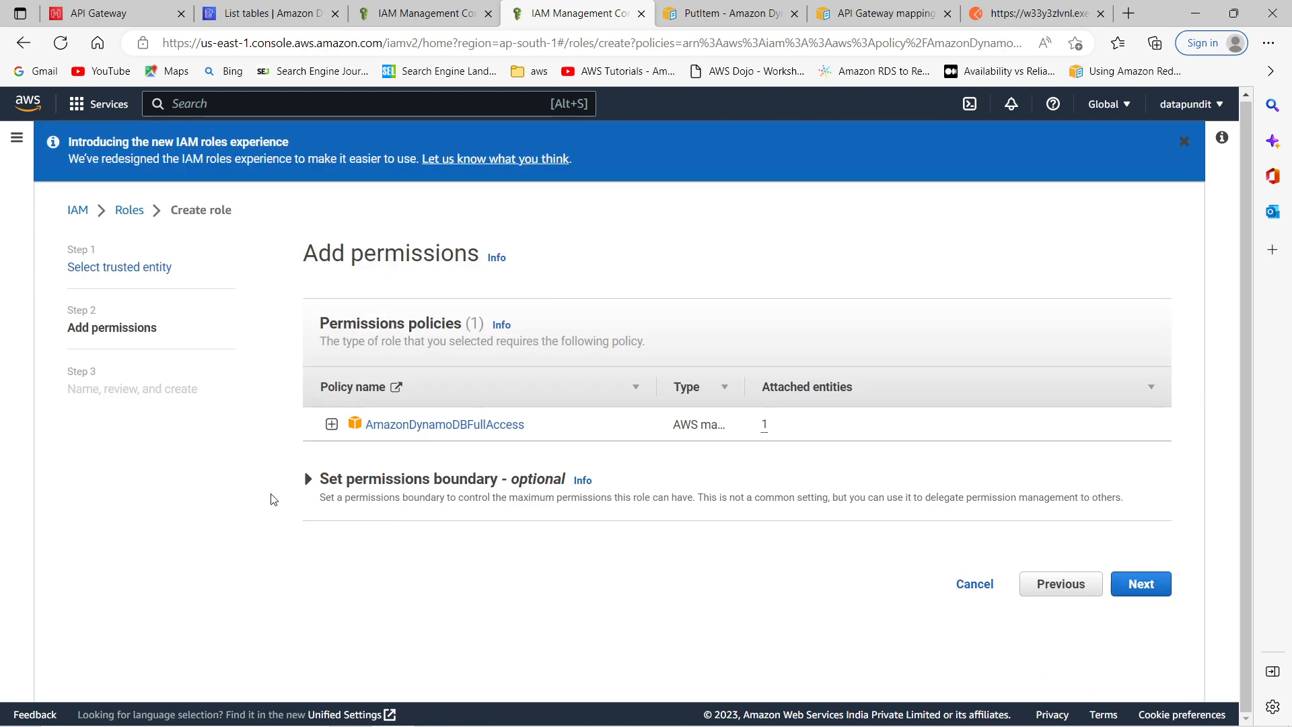
Accept the AmazonDynamoDBFullAccess policy without a permissions boundary and continue to the role's naming and review stage.
{"action": "left_click", "coordinate": [331, 425]}
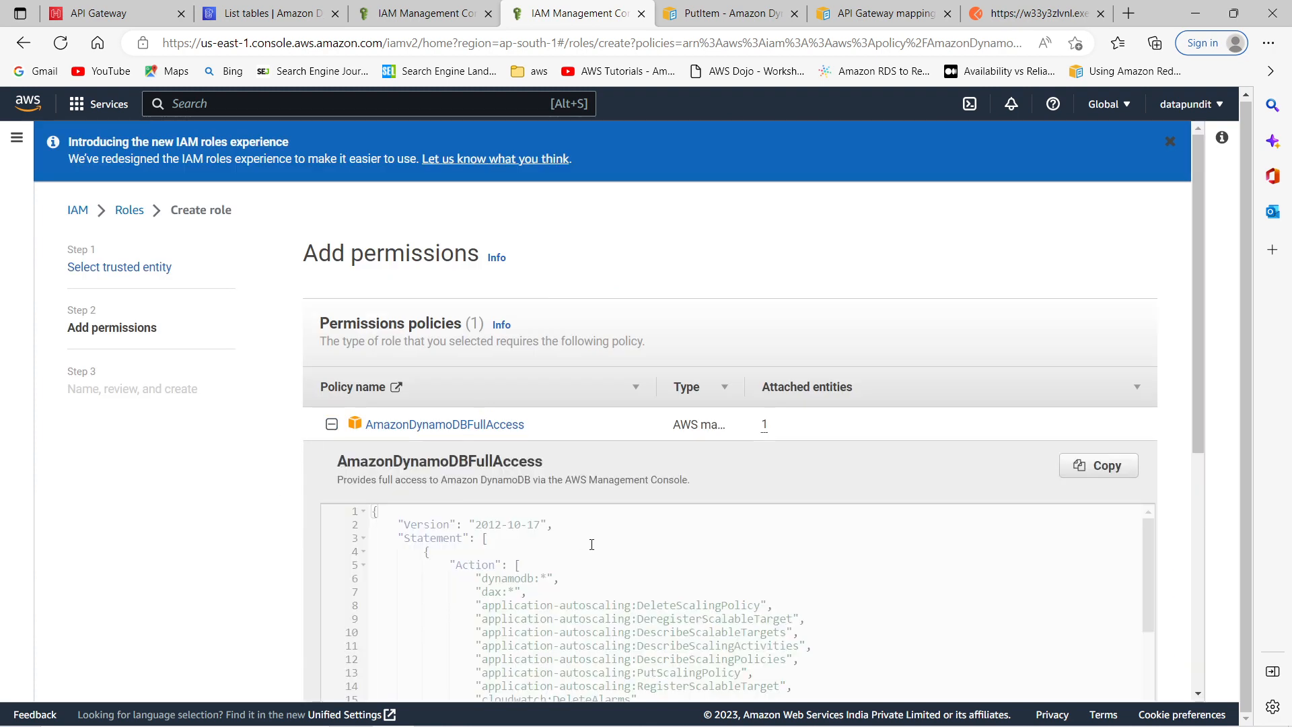
{"action": "left_click", "coordinate": [331, 424]}
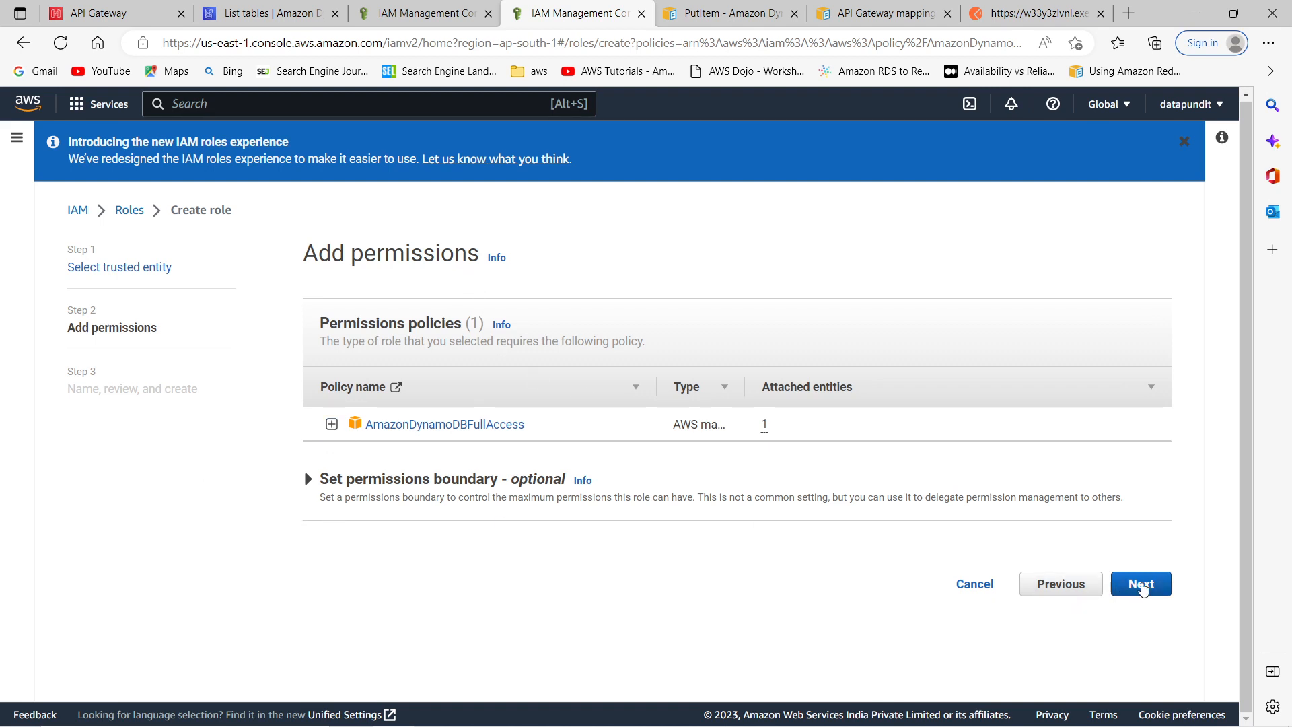
{"action": "left_click", "coordinate": [306, 480]}
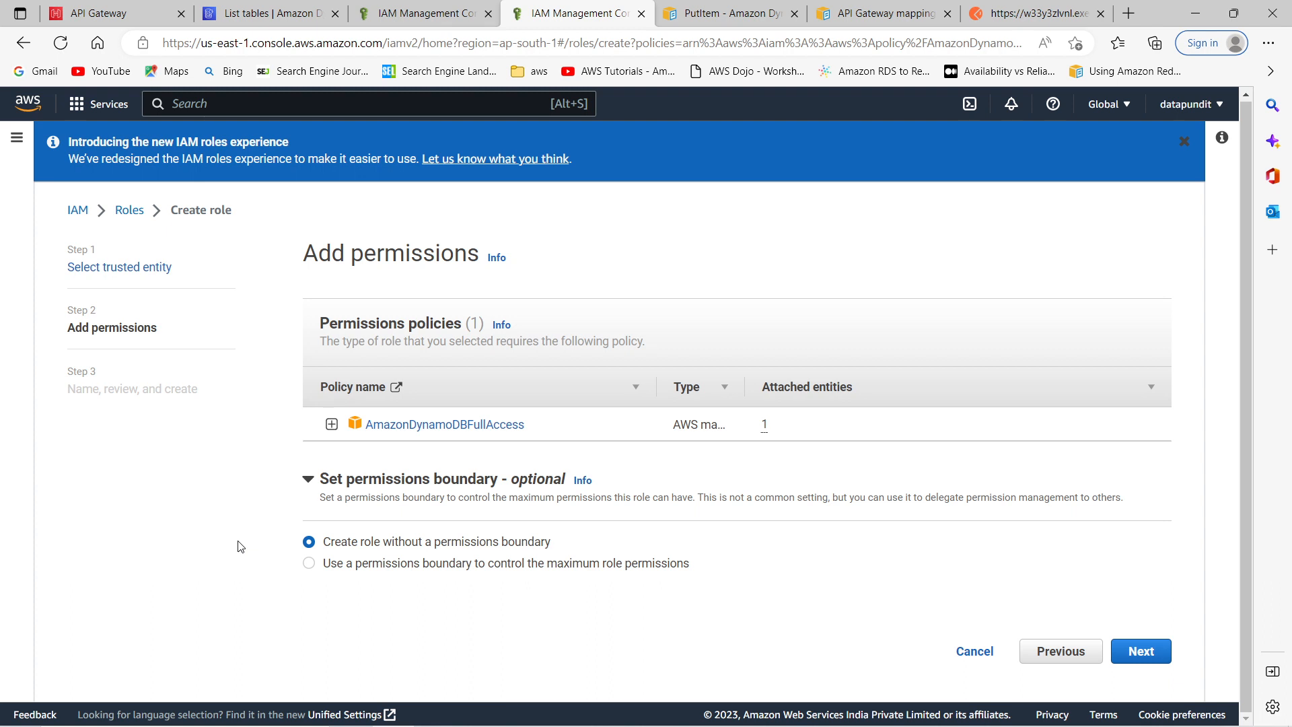
{"action": "left_click", "coordinate": [1137, 651]}
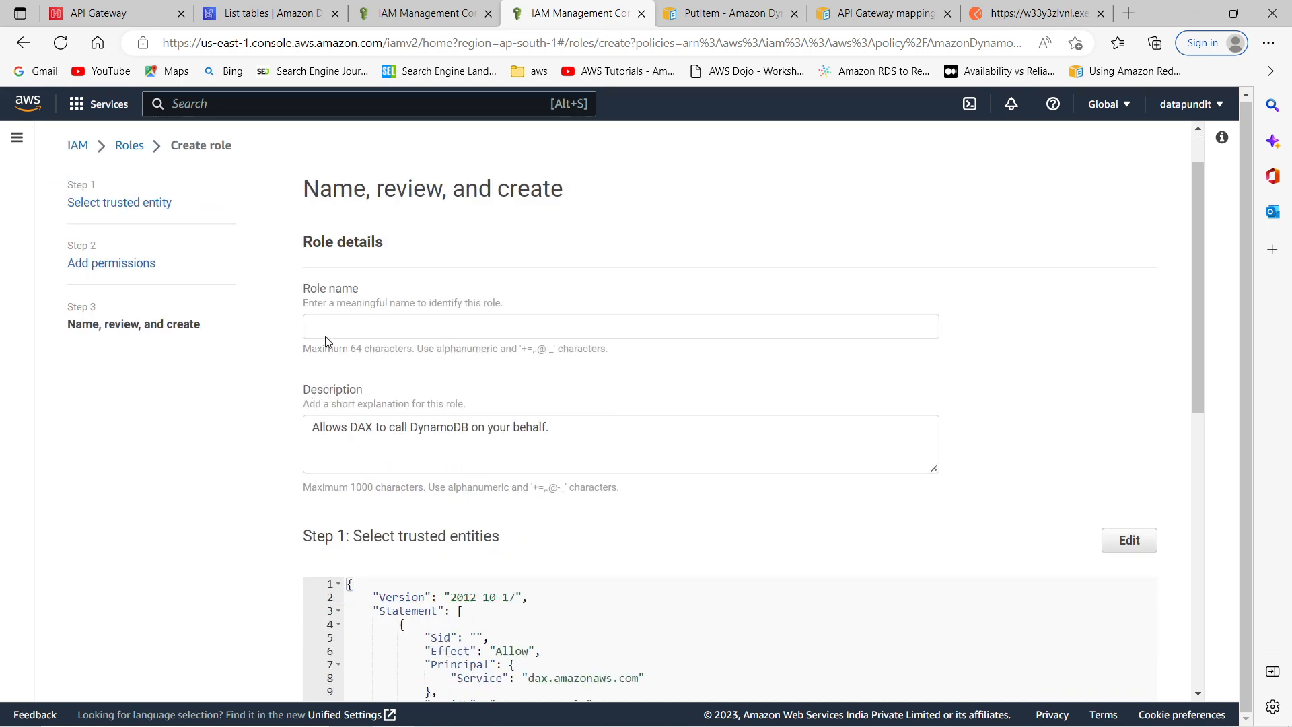
Name the role apigateway_dynamodbrole.
{"action": "left_click", "coordinate": [338, 304]}
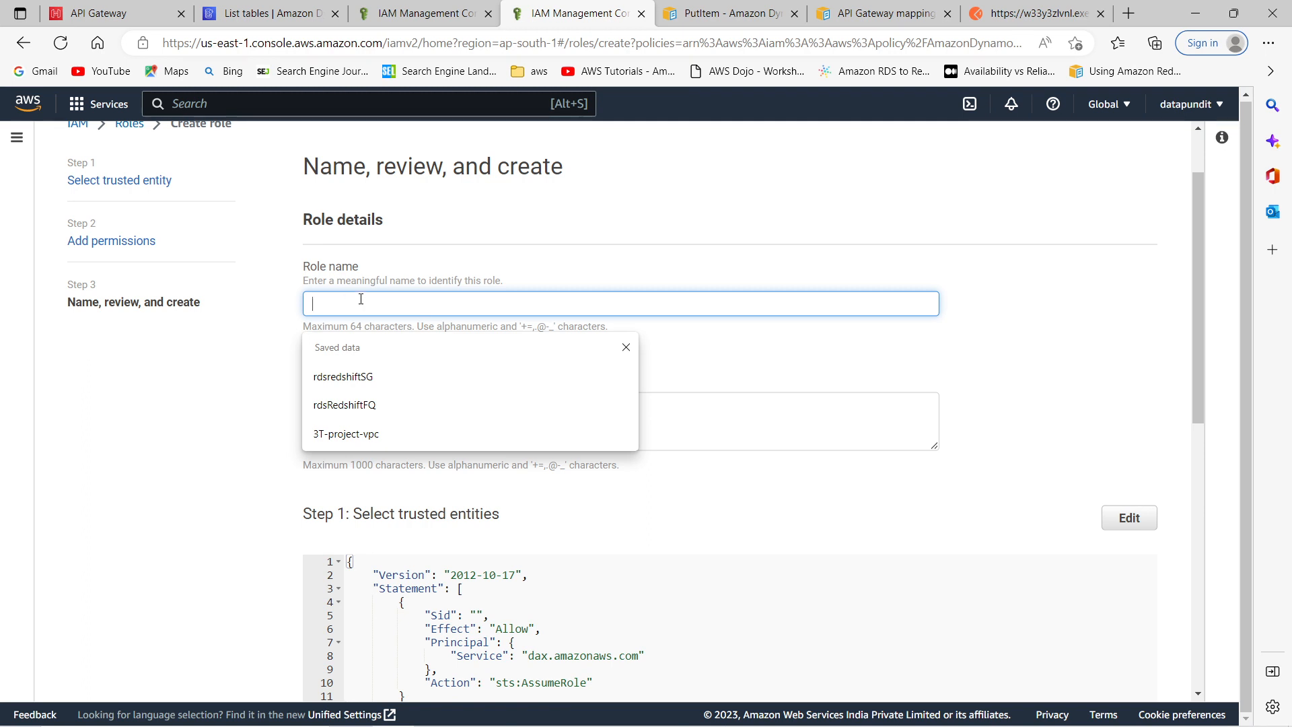
{"action": "type", "text": "a"}
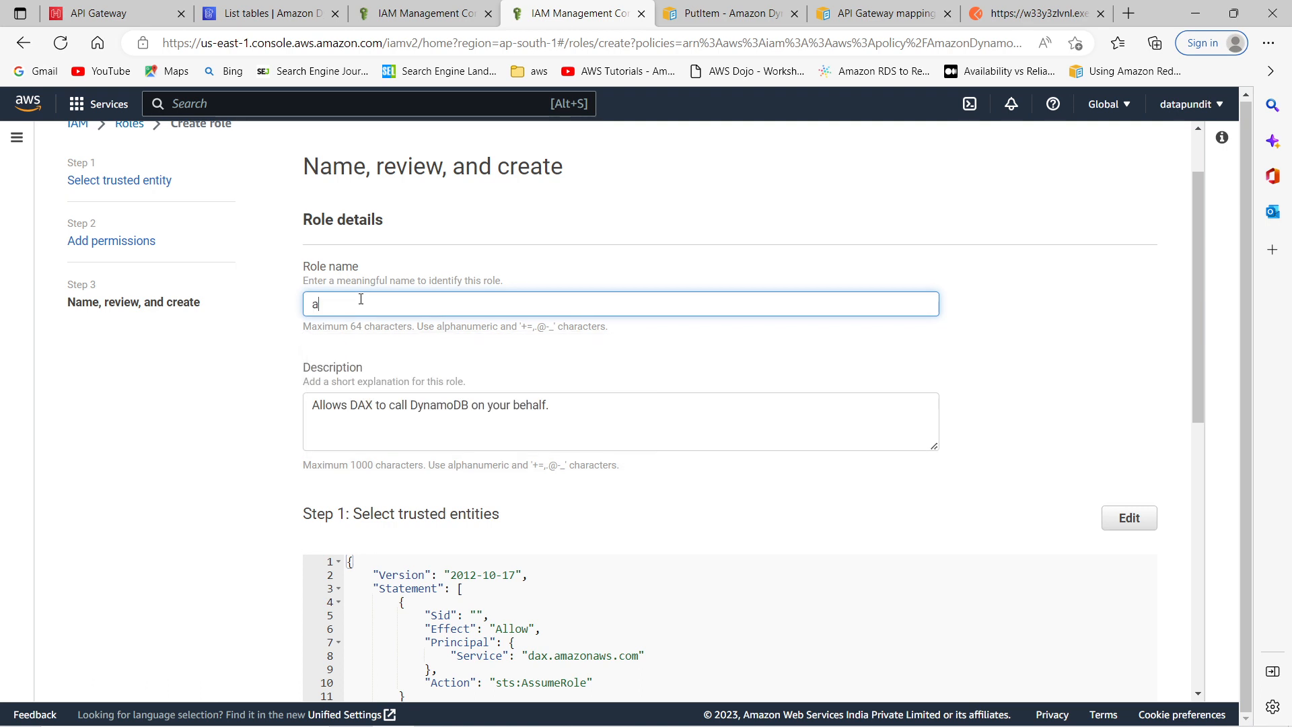
{"action": "type", "text": "pigateway_dynamofbrole"}
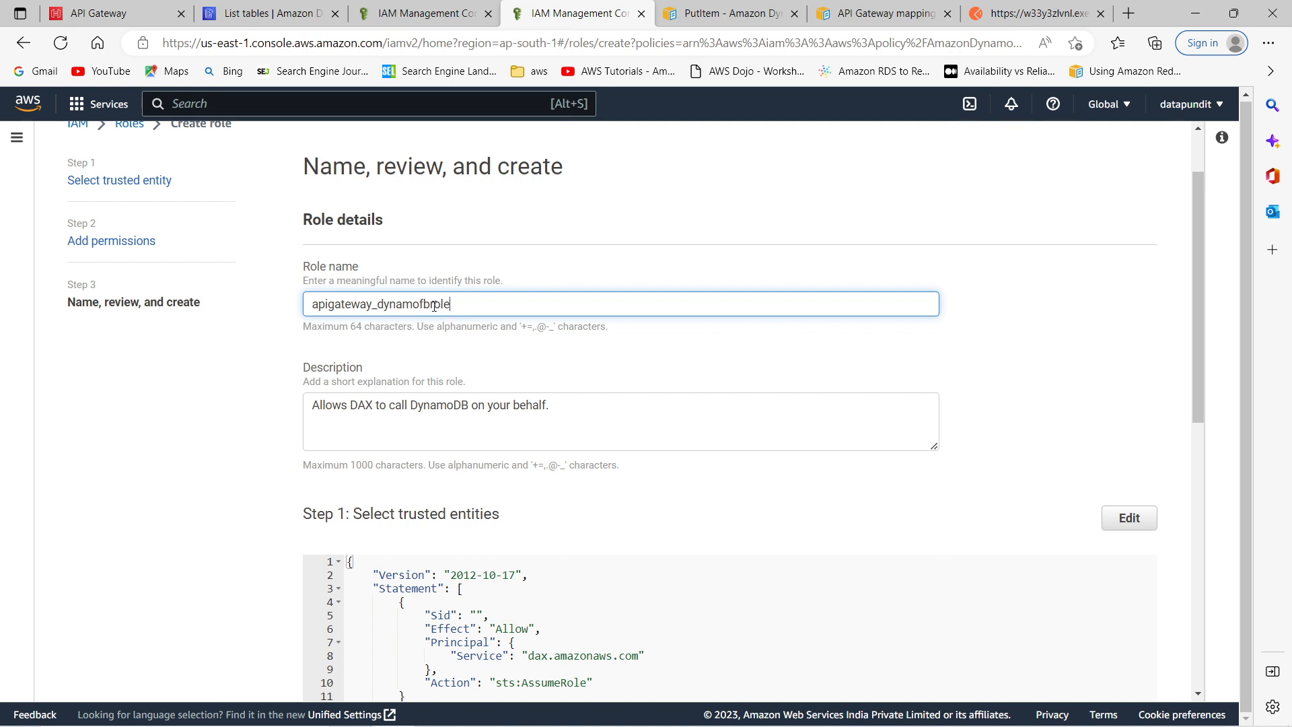
{"action": "left_click", "coordinate": [424, 305]}
{"action": "key", "text": "BackSpace"}
{"action": "type", "text": "d"}
{"action": "left_click", "coordinate": [86, 447]}
Review the role's trusted entities and permissions summary, and create the role without tags.
{"action": "scroll", "coordinate": [128, 438], "scroll_direction": "down", "scroll_amount": 5}
{"action": "left_click", "coordinate": [373, 404]}
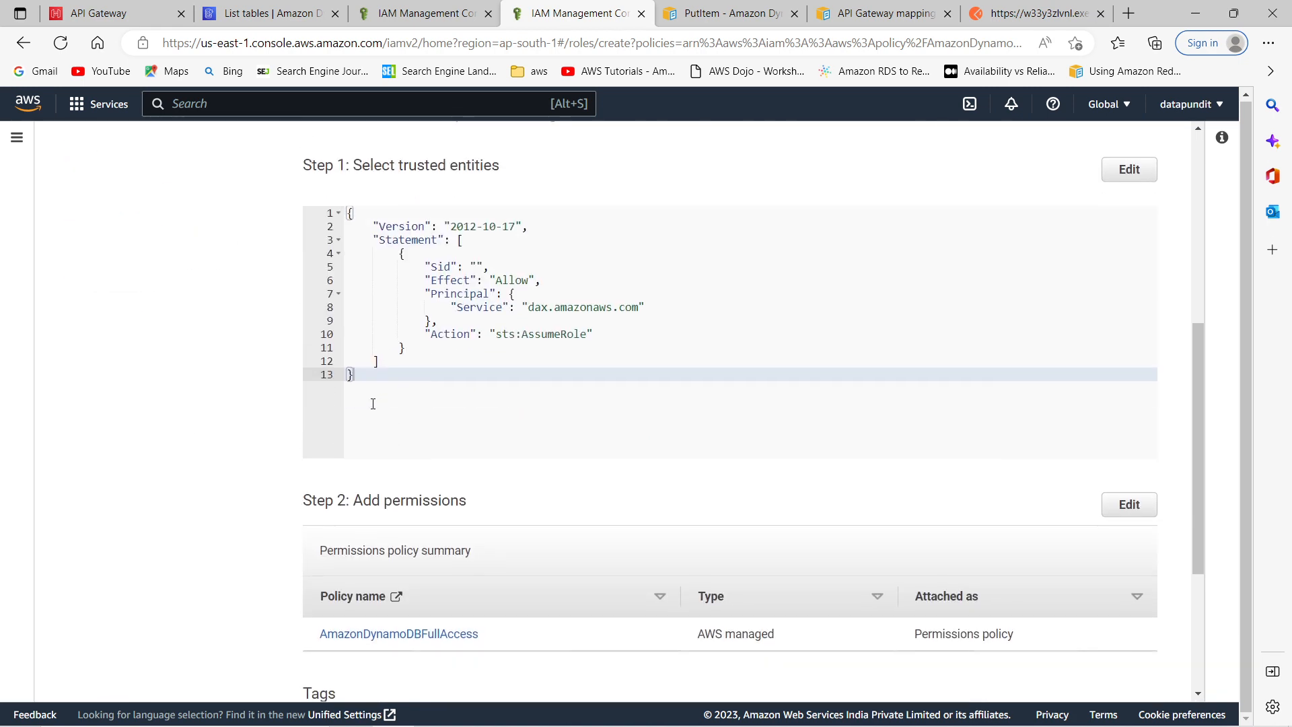
{"action": "scroll", "coordinate": [196, 316], "scroll_direction": "up", "scroll_amount": 2}
{"action": "scroll", "coordinate": [912, 505], "scroll_direction": "down", "scroll_amount": 4}
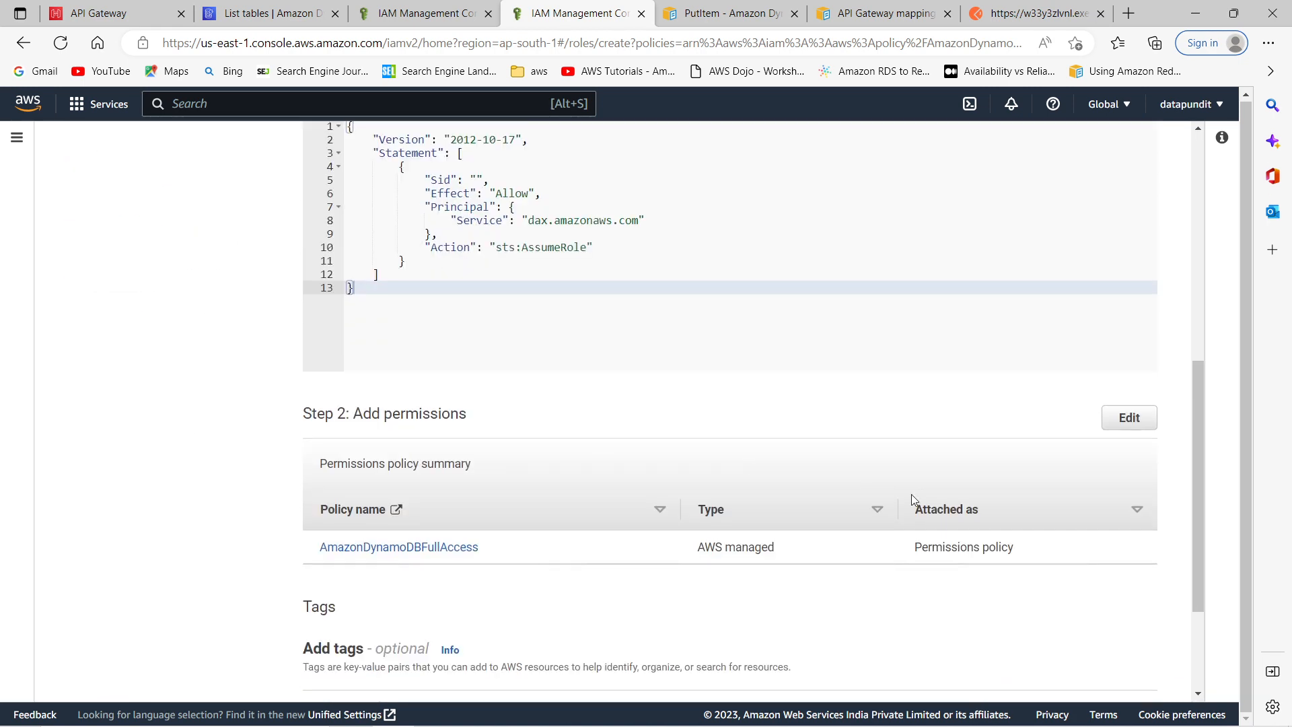
{"action": "scroll", "coordinate": [724, 566], "scroll_direction": "down", "scroll_amount": 3}
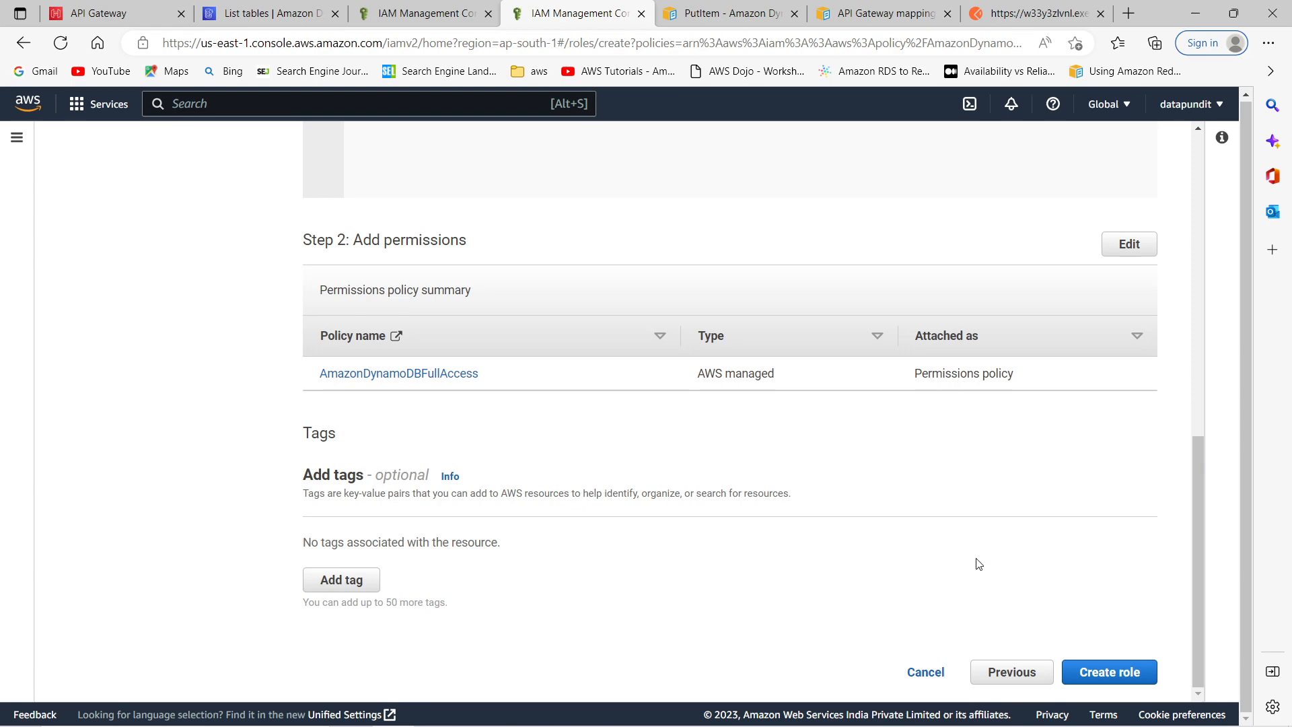
{"action": "left_click", "coordinate": [1108, 674]}
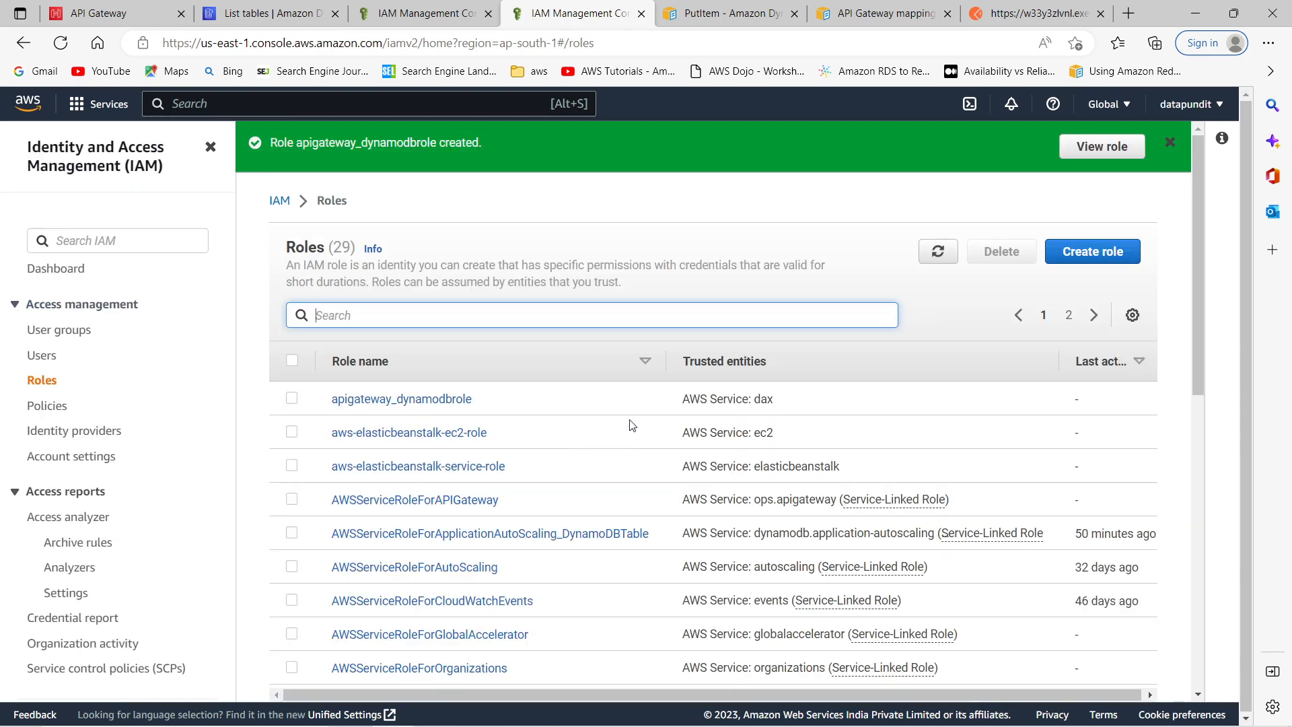
Open the apigateway_dynamodbrole role and examine the contents of its attached AmazonDynamoDBFullAccess policy.
{"action": "left_click", "coordinate": [420, 401]}
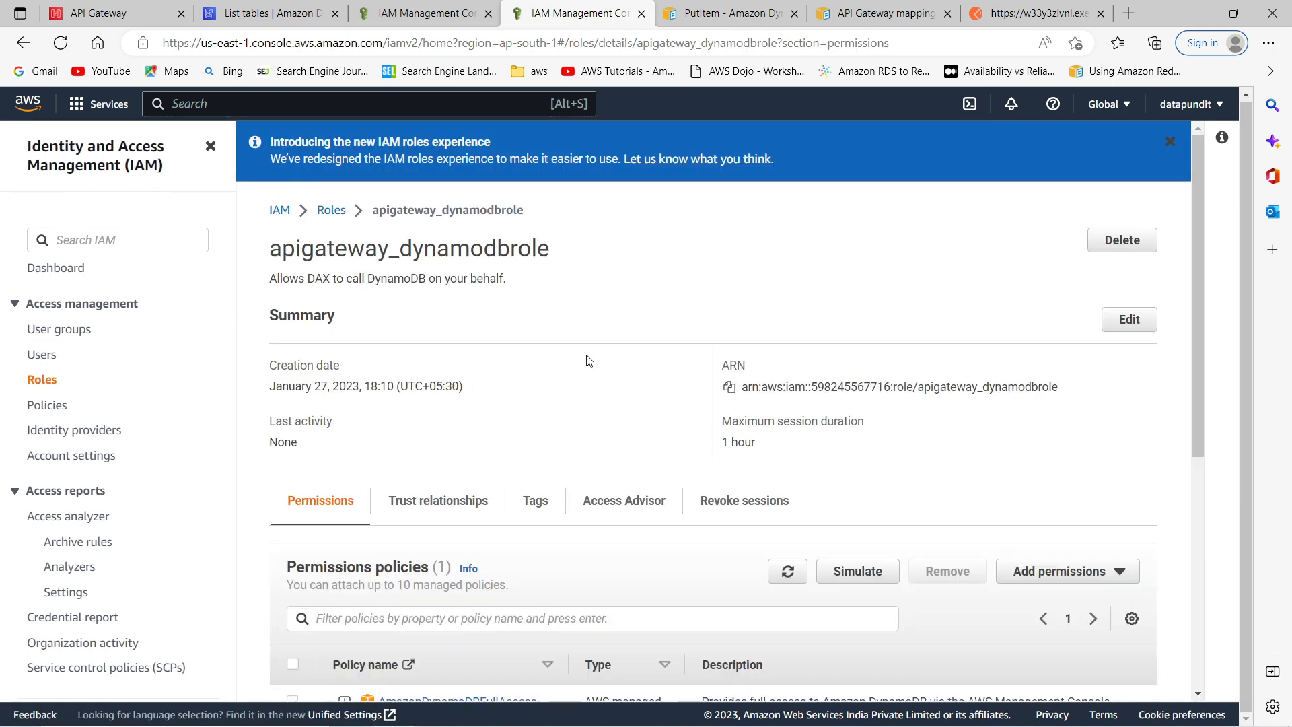
{"action": "scroll", "coordinate": [511, 430], "scroll_direction": "down", "scroll_amount": 5}
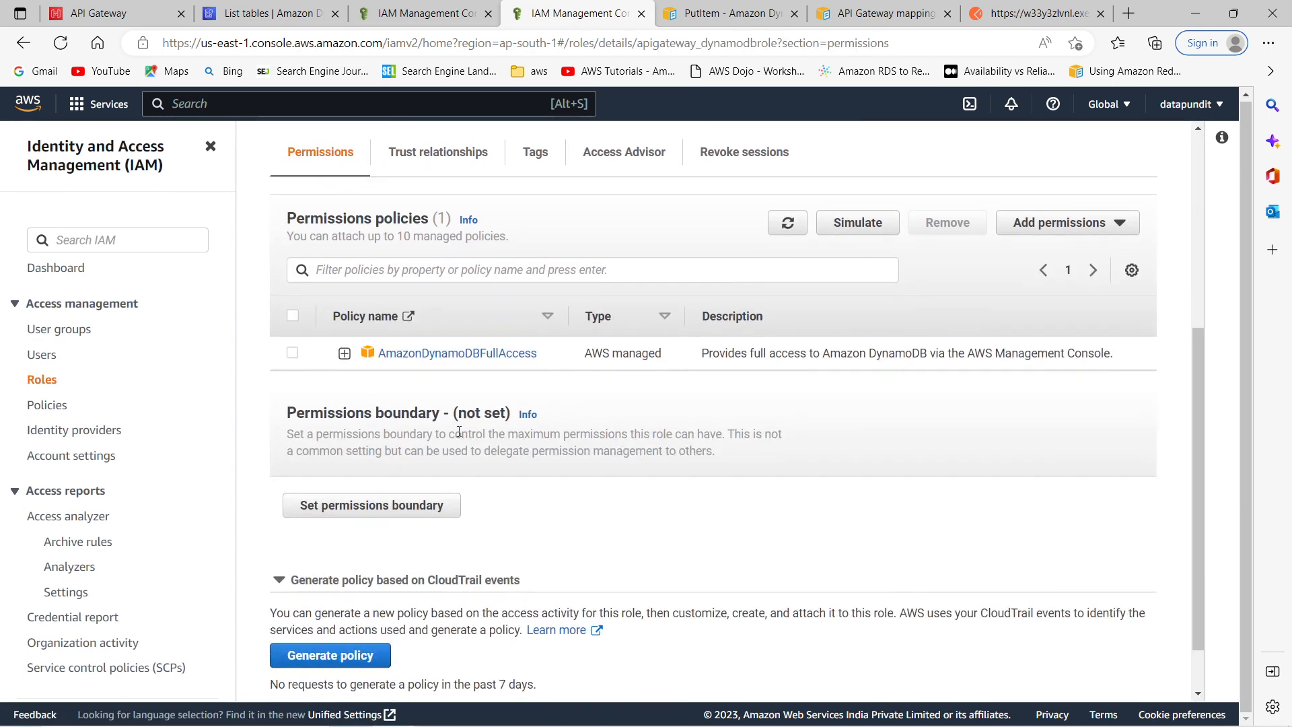
{"action": "left_click", "coordinate": [345, 354]}
{"action": "scroll", "coordinate": [574, 505], "scroll_direction": "down", "scroll_amount": 4}
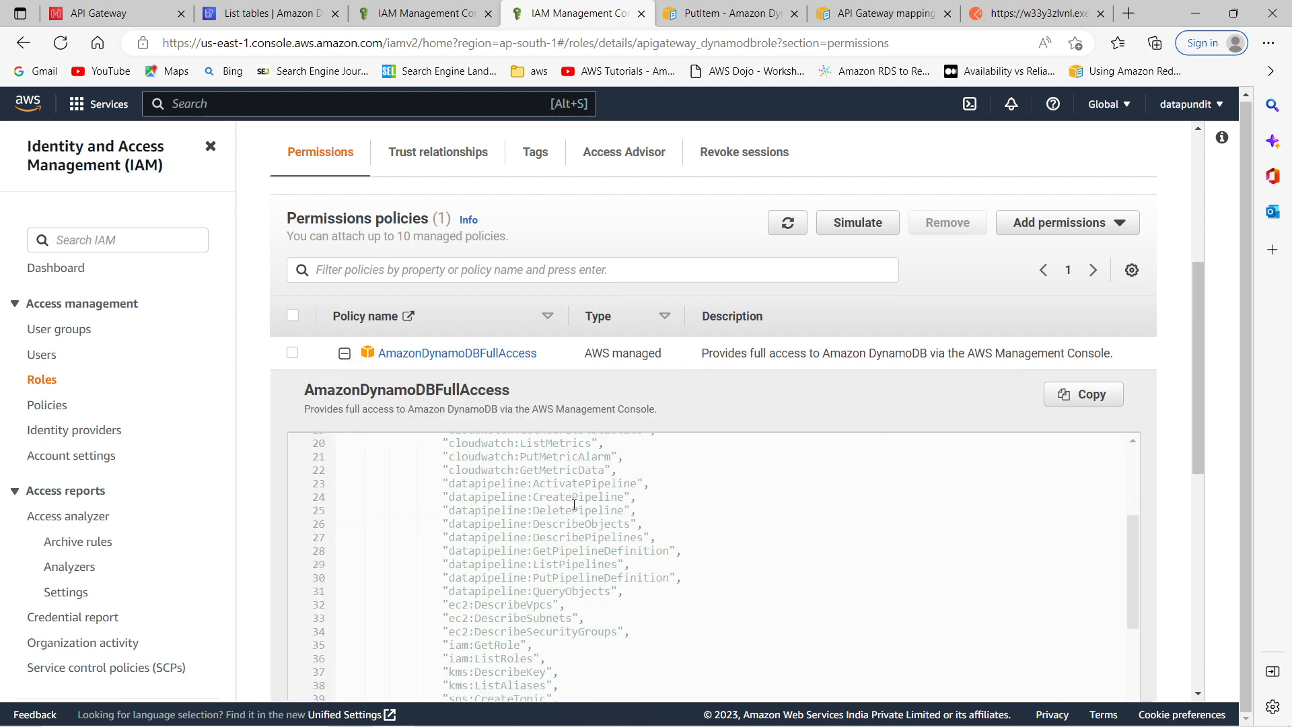
{"action": "scroll", "coordinate": [547, 514], "scroll_direction": "down", "scroll_amount": 8}
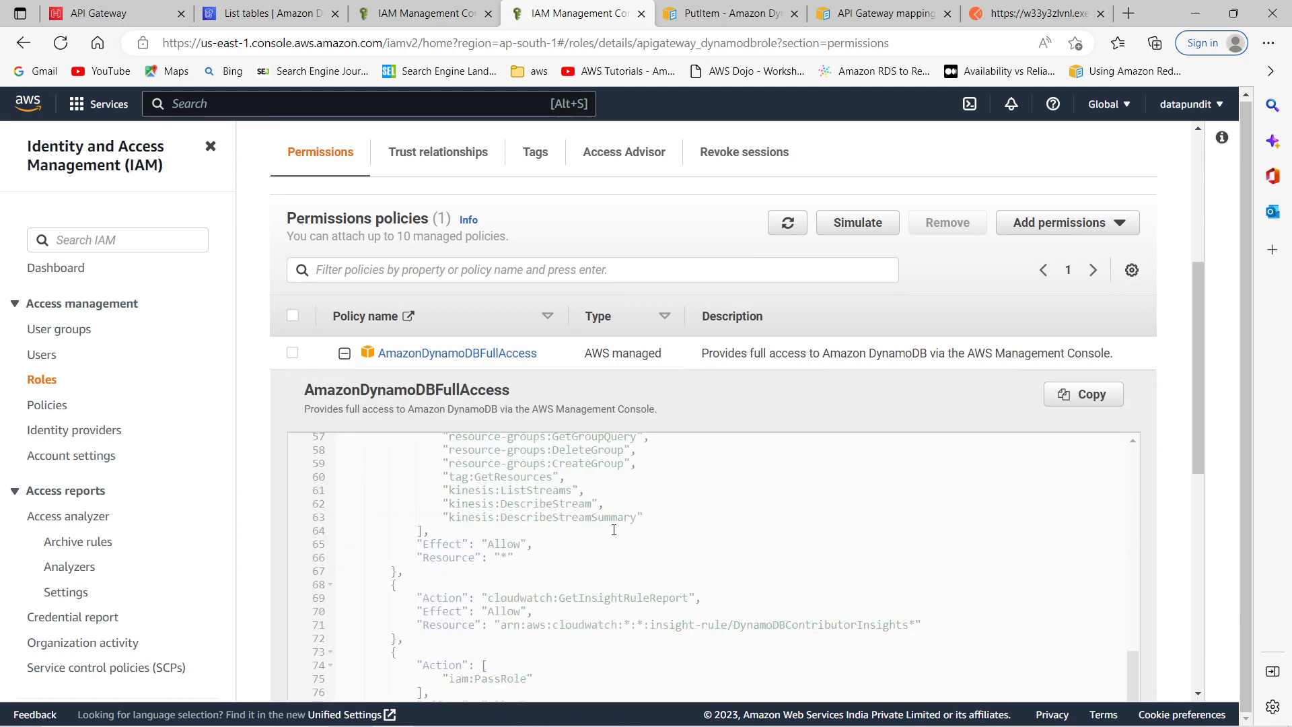
{"action": "scroll", "coordinate": [613, 529], "scroll_direction": "down", "scroll_amount": 5}
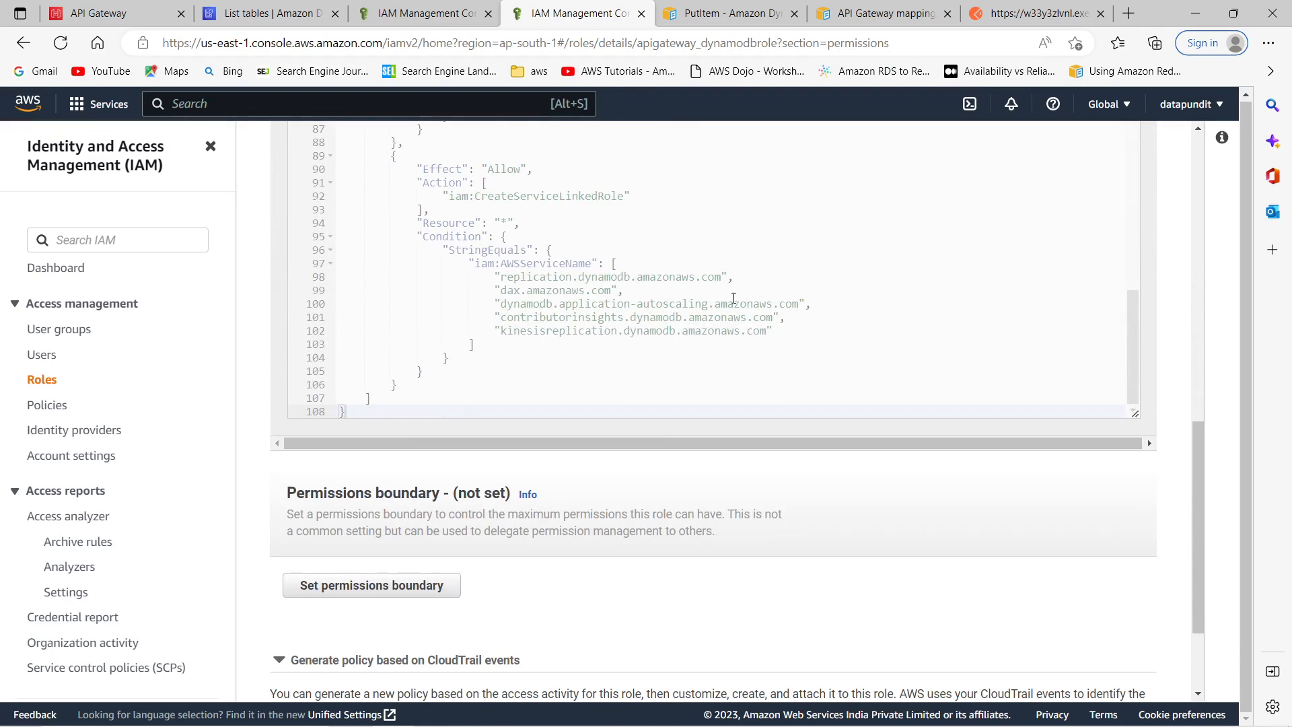
{"action": "scroll", "coordinate": [724, 303], "scroll_direction": "up", "scroll_amount": 15}
{"action": "scroll", "coordinate": [881, 327], "scroll_direction": "up", "scroll_amount": 10}
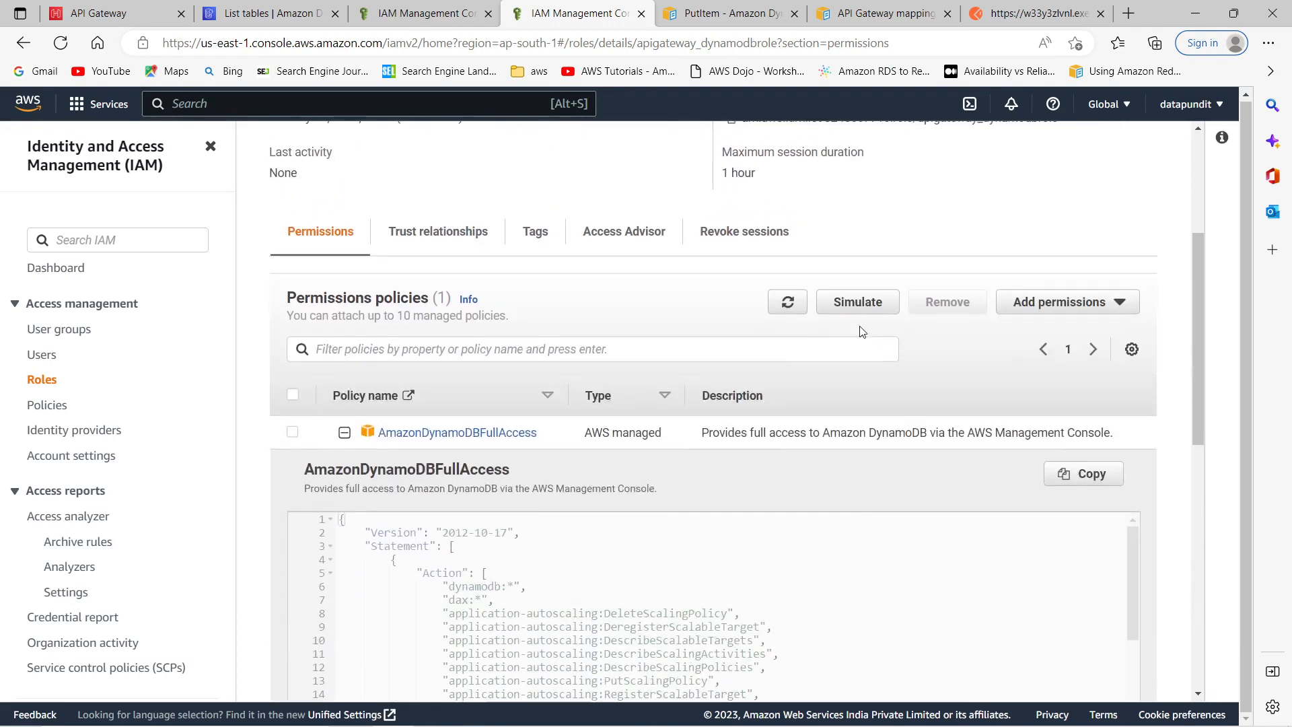
{"action": "left_click", "coordinate": [340, 443]}
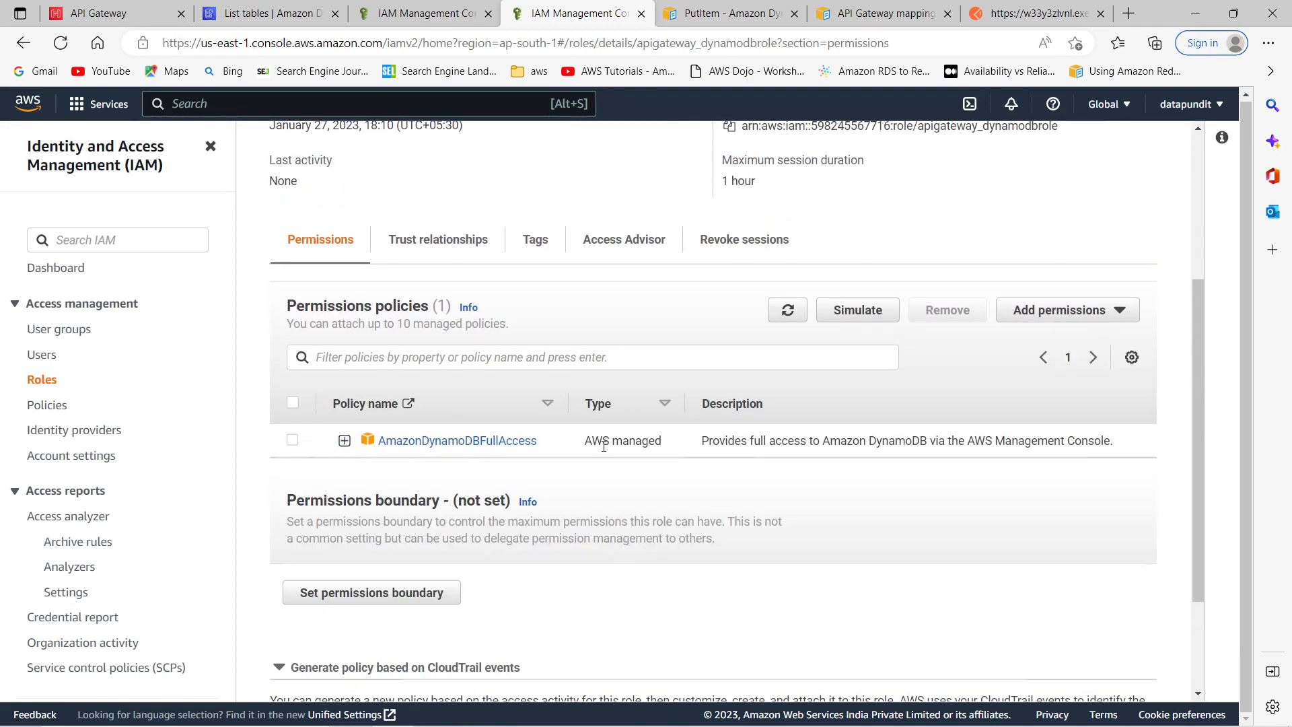
Examine the role's trust relationships, checking which service is the principal in the trusted entities policy.
{"action": "left_click", "coordinate": [471, 241]}
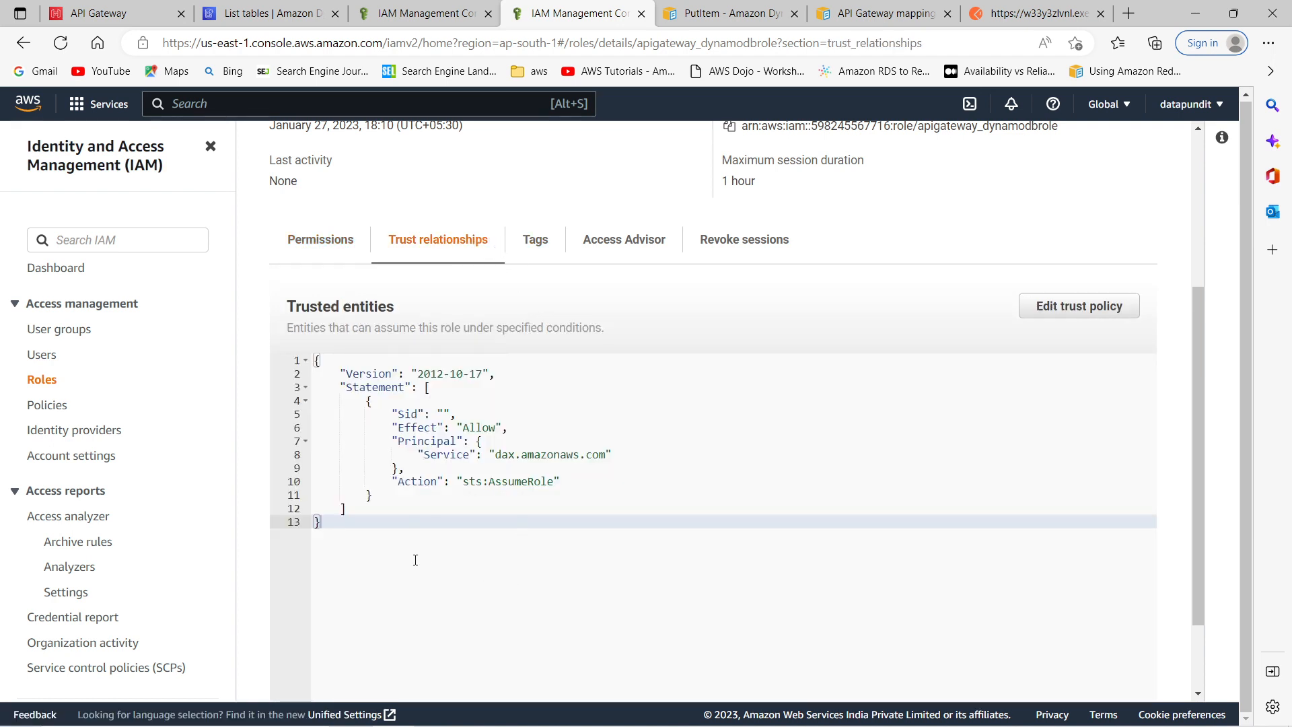
{"action": "double_click", "coordinate": [498, 455]}
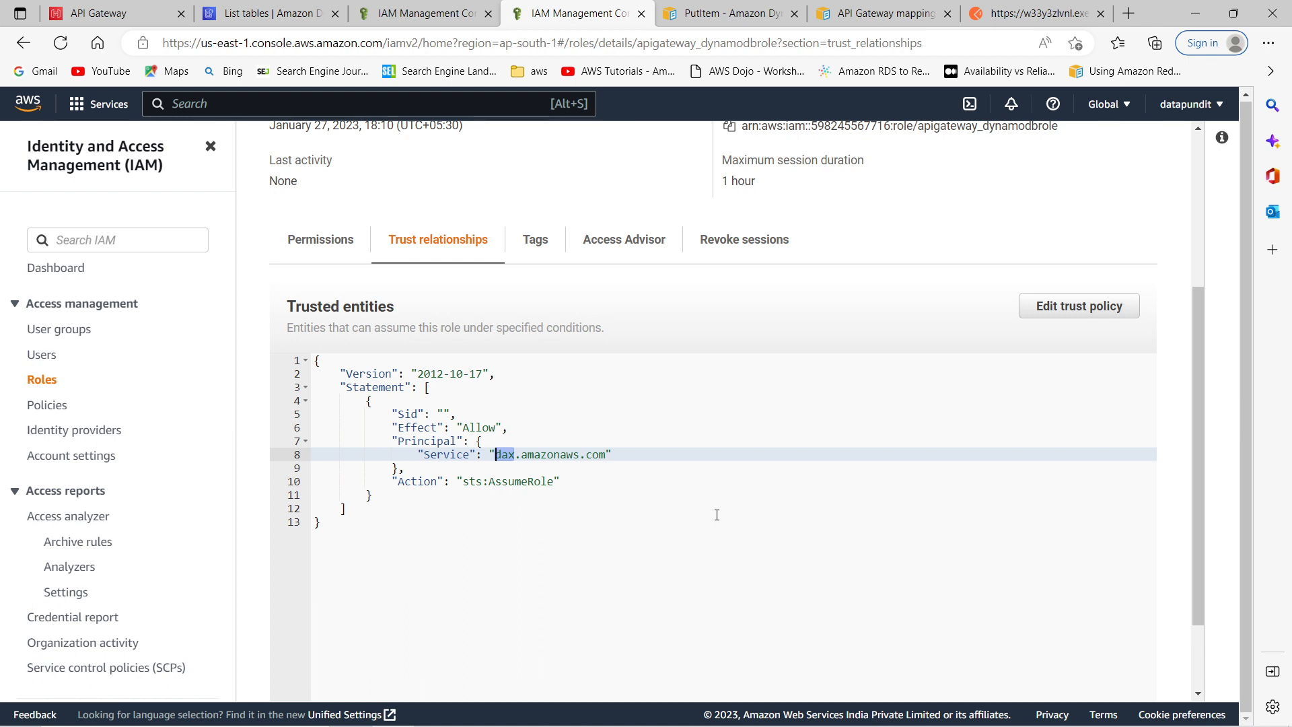
{"action": "left_click", "coordinate": [642, 541]}
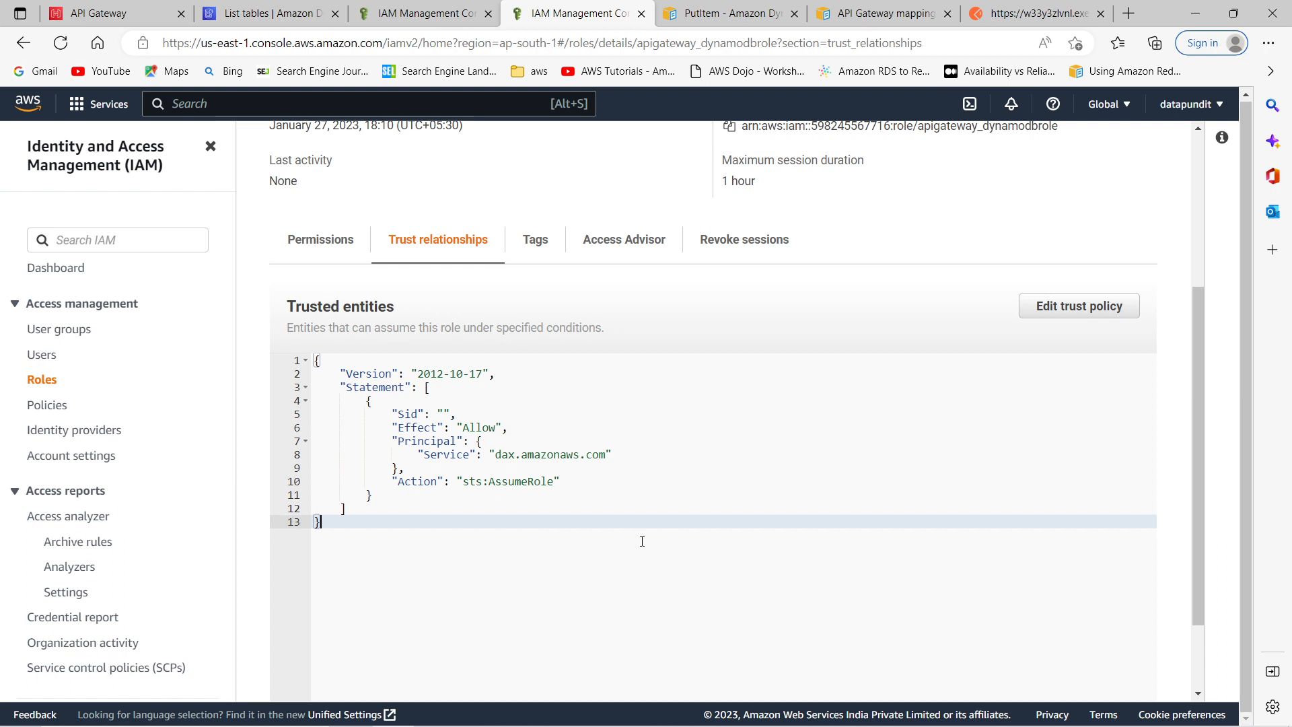
{"action": "double_click", "coordinate": [504, 456]}
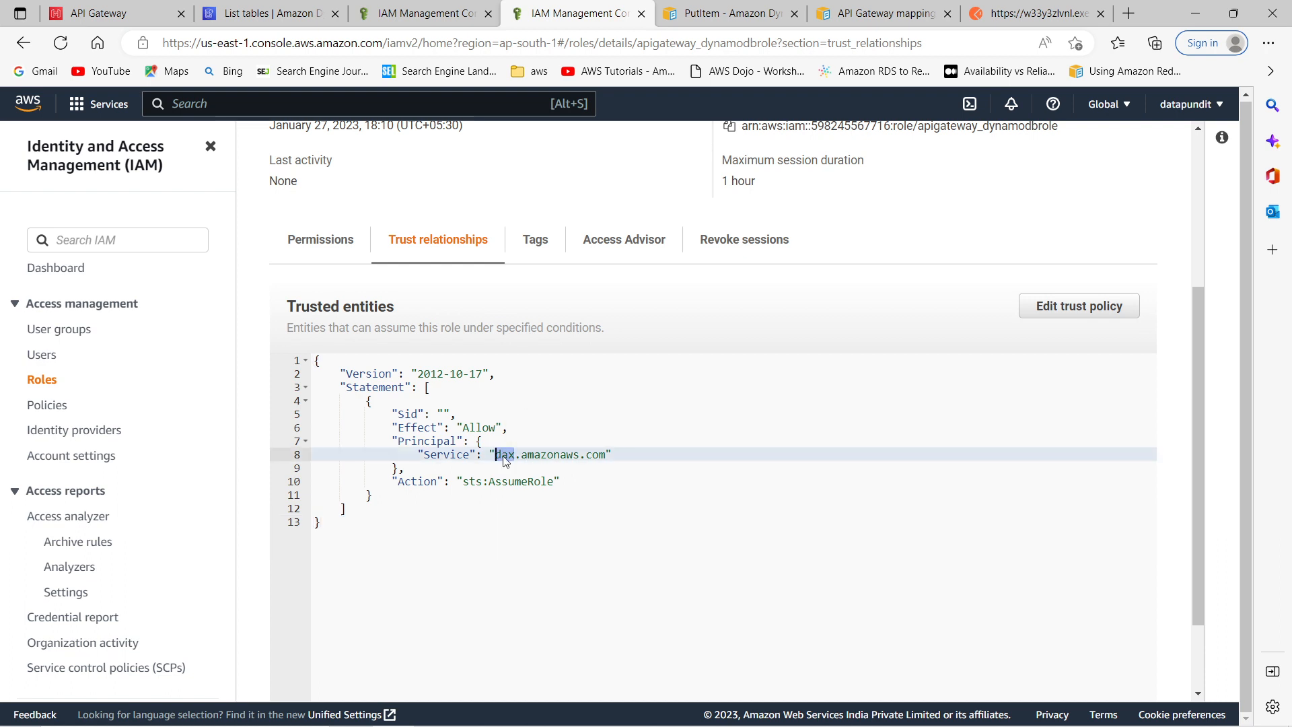
{"action": "left_click", "coordinate": [649, 495]}
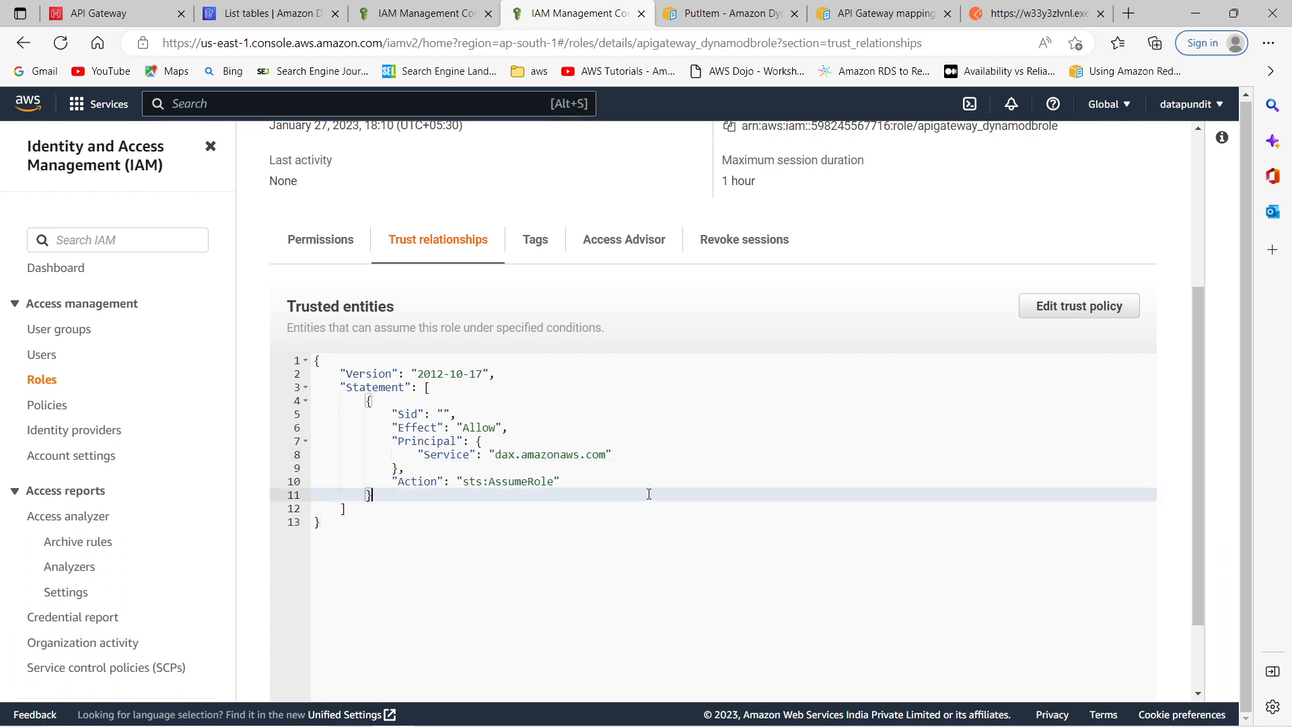
Edit the role's trust policy so the principal service is apigateway.amazonaws.com, and save the updated policy.
{"action": "left_click", "coordinate": [1061, 306]}
{"action": "left_click", "coordinate": [248, 547]}
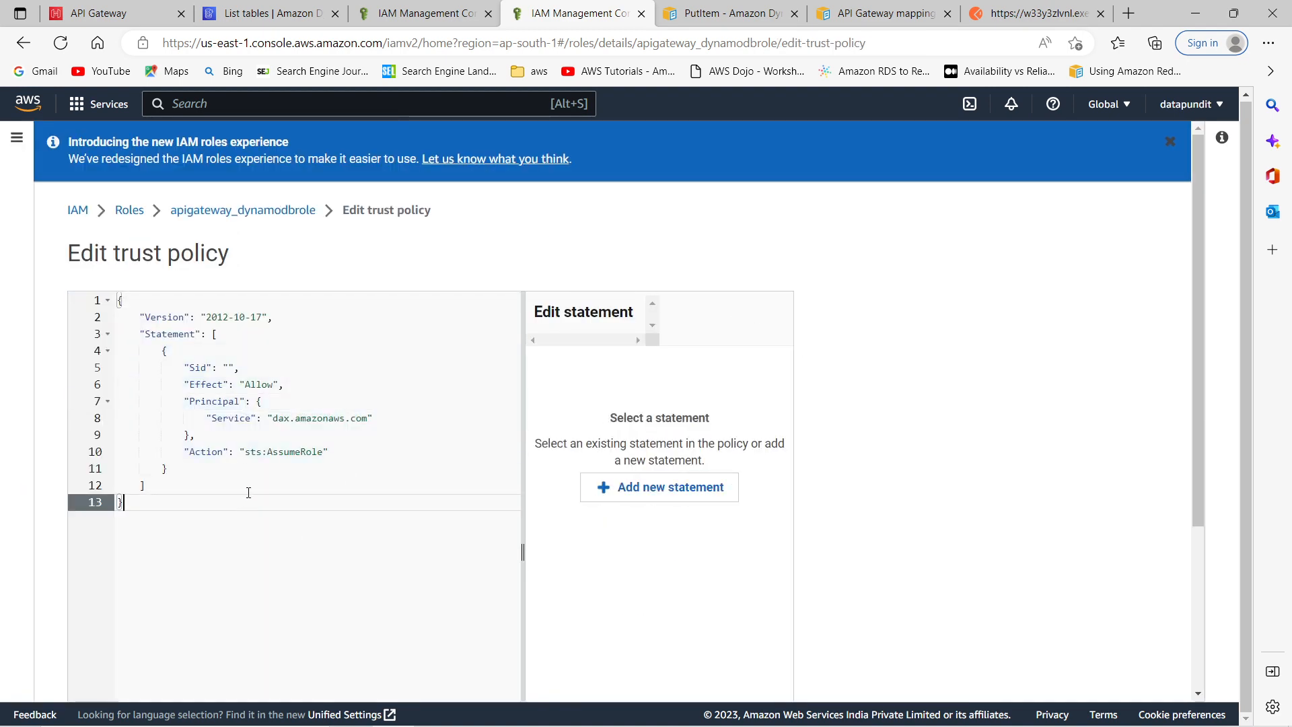
{"action": "double_click", "coordinate": [284, 417]}
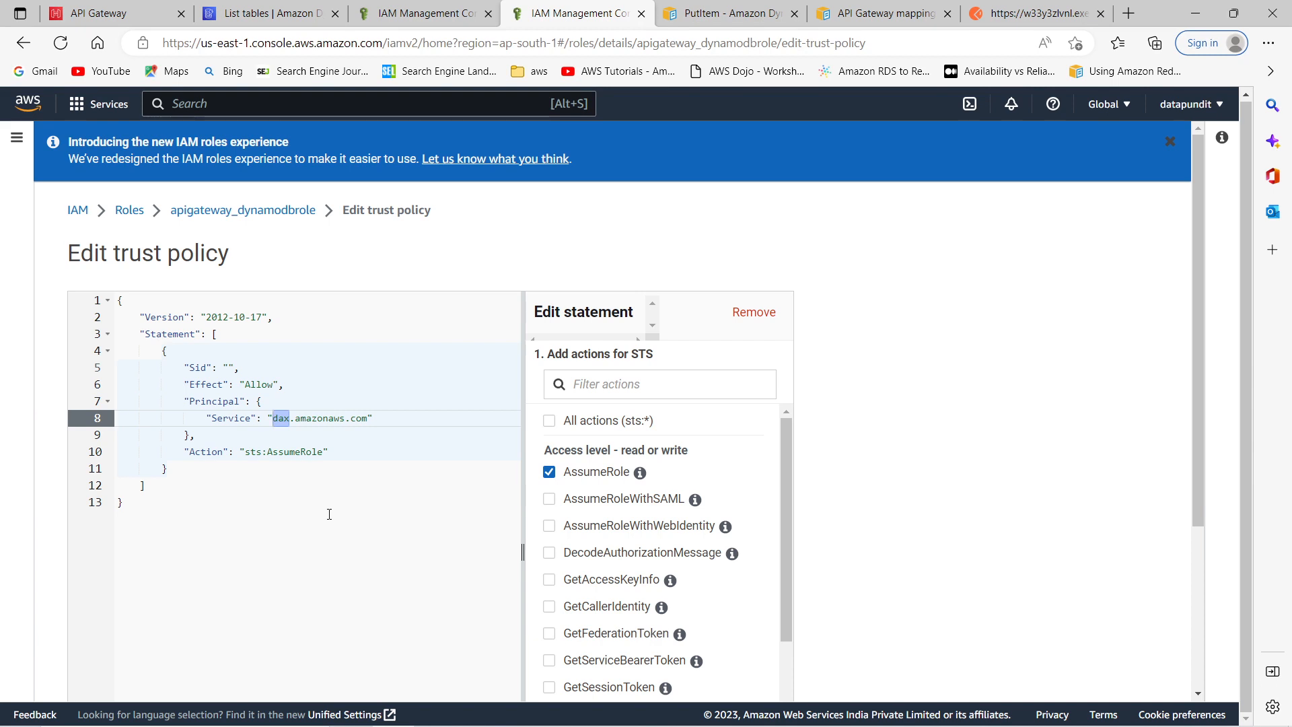
{"action": "type", "text": "api"}
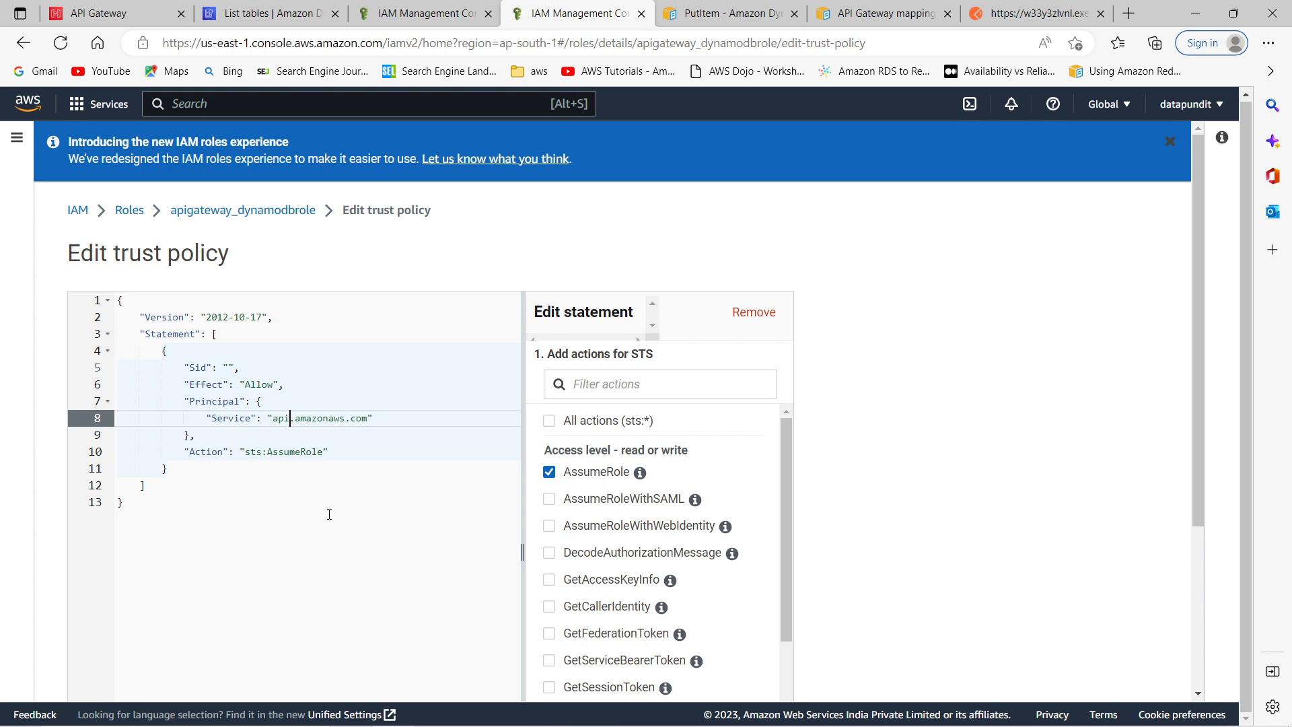
{"action": "type", "text": "gateway"}
{"action": "left_click", "coordinate": [264, 452]}
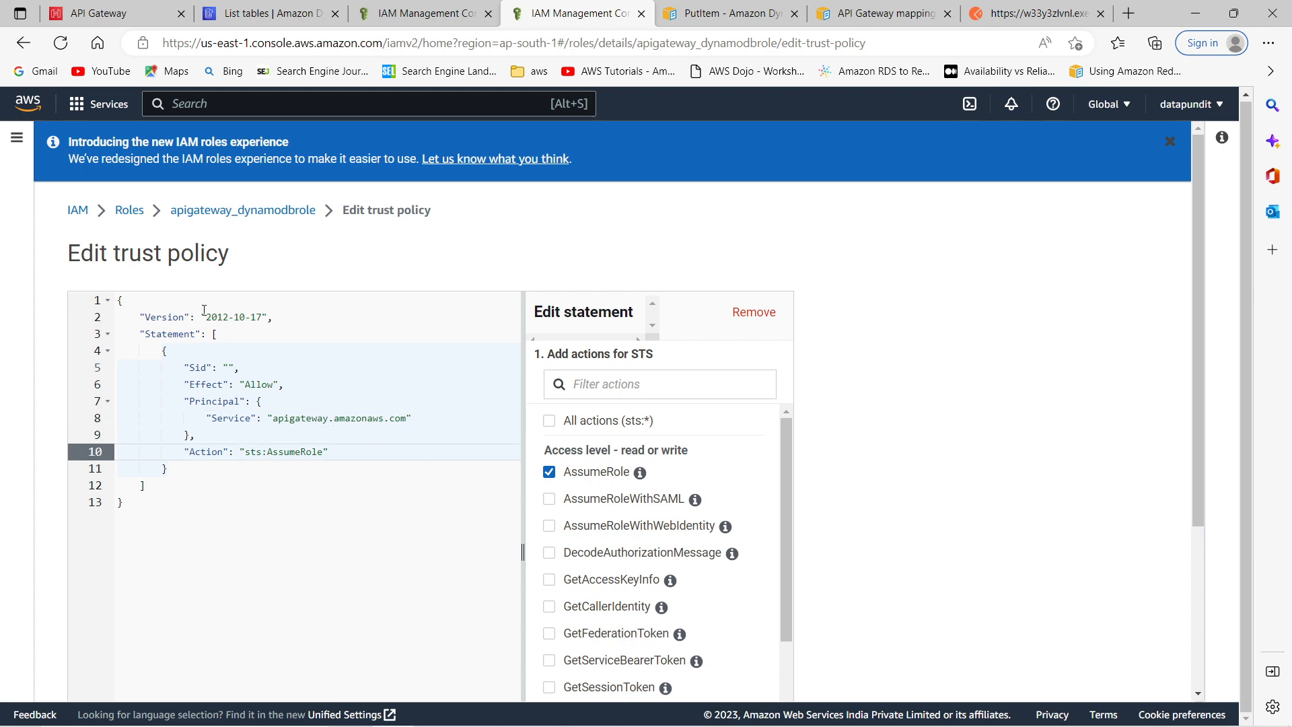
{"action": "scroll", "coordinate": [317, 496], "scroll_direction": "down", "scroll_amount": 3}
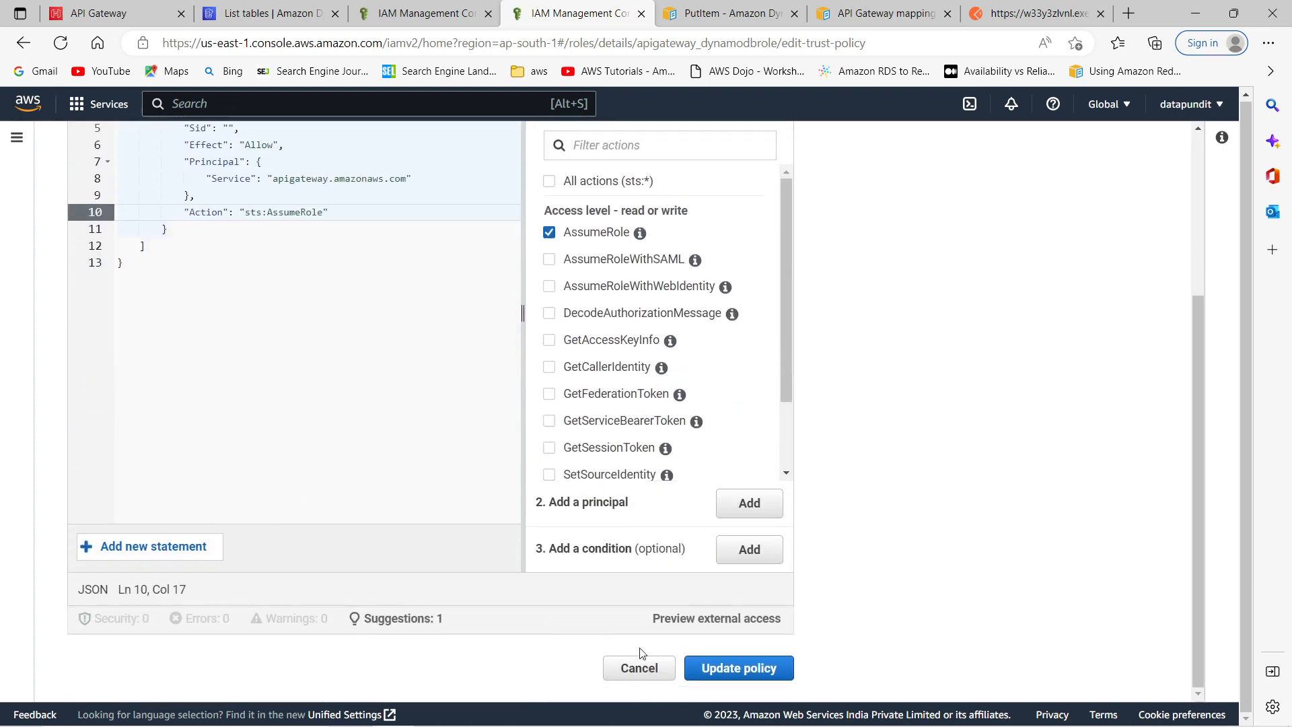
{"action": "left_click", "coordinate": [715, 668]}
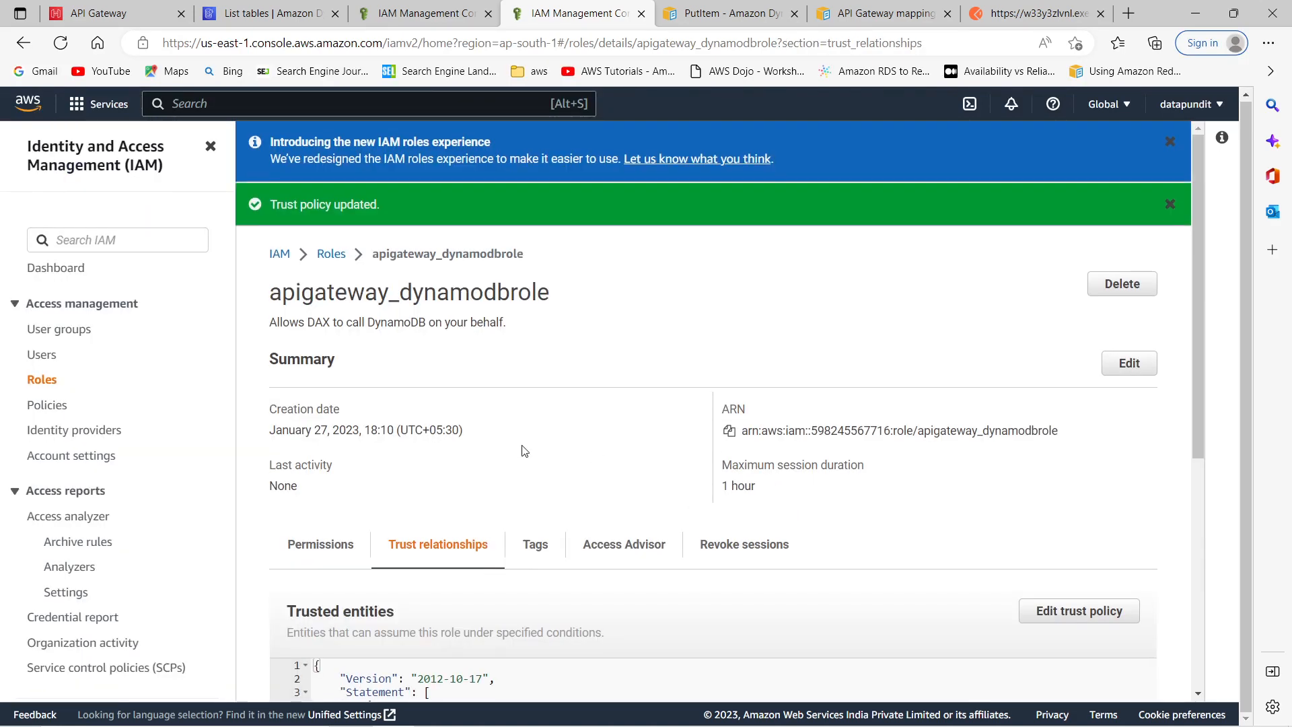
Review the role's updated trust policy and its attached permissions policies.
{"action": "scroll", "coordinate": [523, 458], "scroll_direction": "down", "scroll_amount": 4}
{"action": "scroll", "coordinate": [459, 442], "scroll_direction": "down", "scroll_amount": 1}
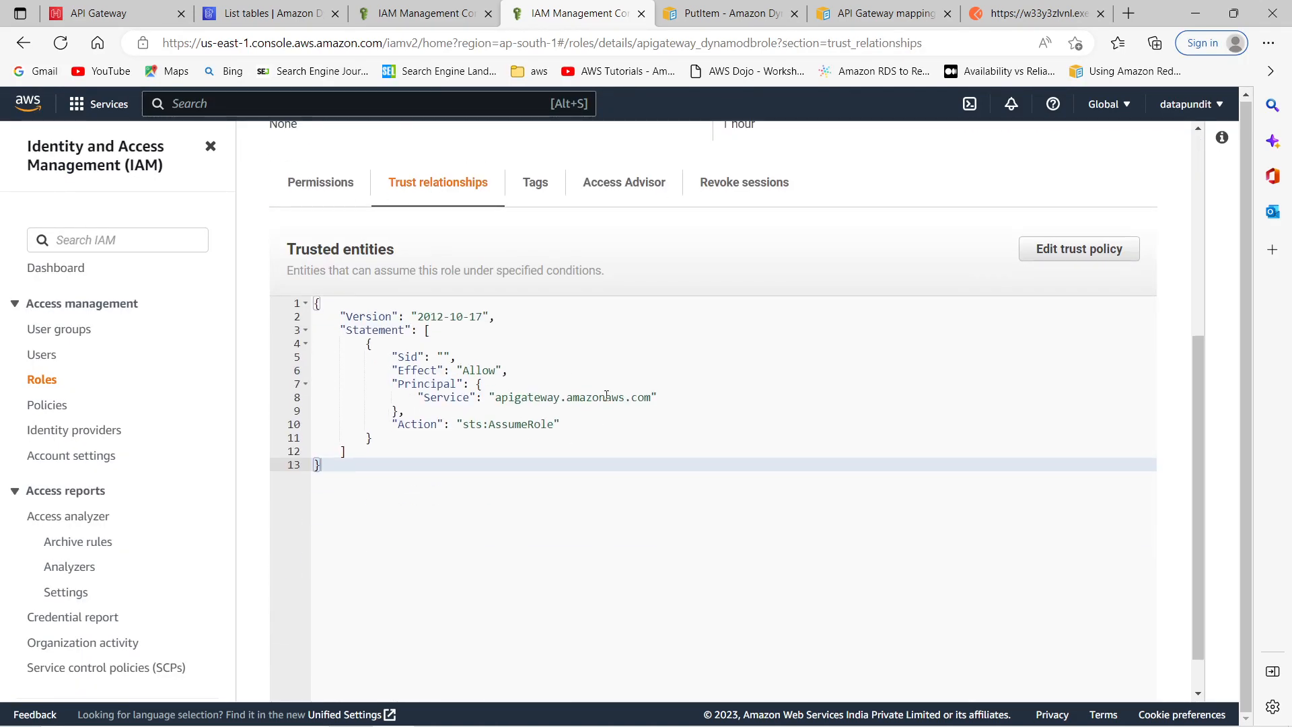
{"action": "scroll", "coordinate": [606, 398], "scroll_direction": "up", "scroll_amount": 5}
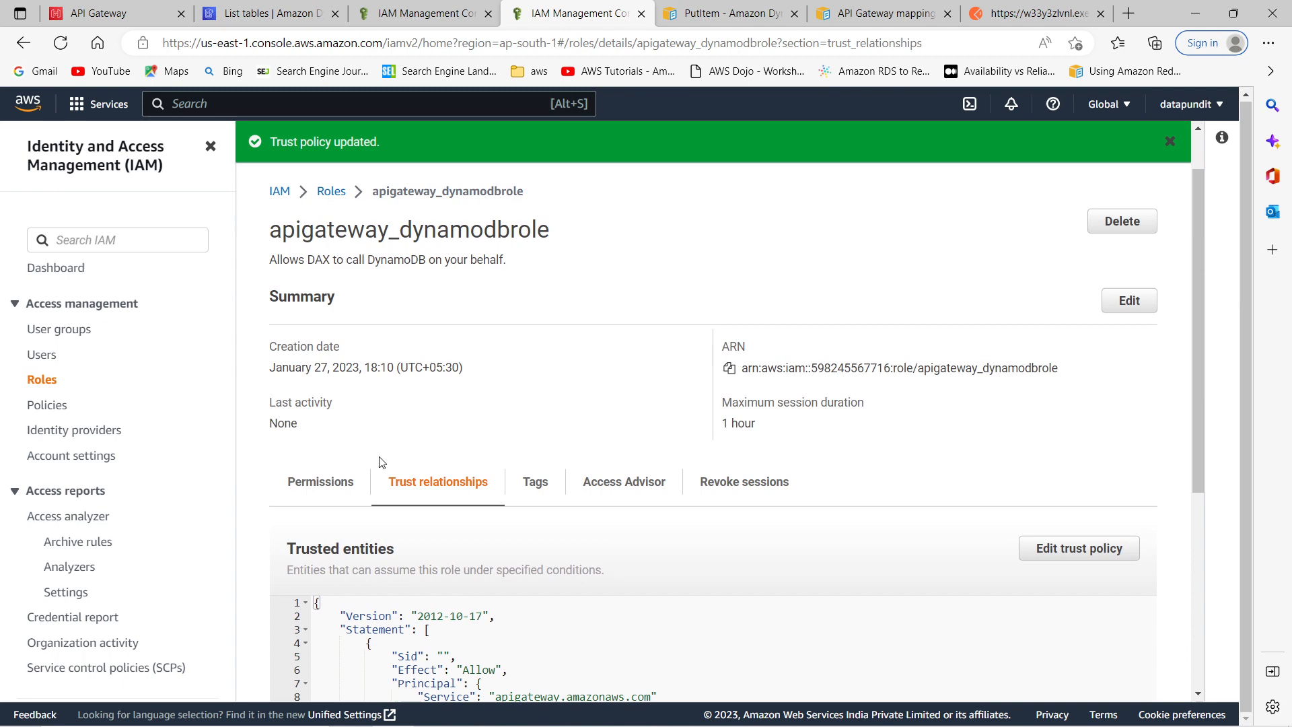
{"action": "left_click", "coordinate": [330, 483]}
{"action": "scroll", "coordinate": [357, 519], "scroll_direction": "down", "scroll_amount": 4}
{"action": "scroll", "coordinate": [306, 557], "scroll_direction": "down", "scroll_amount": 2}
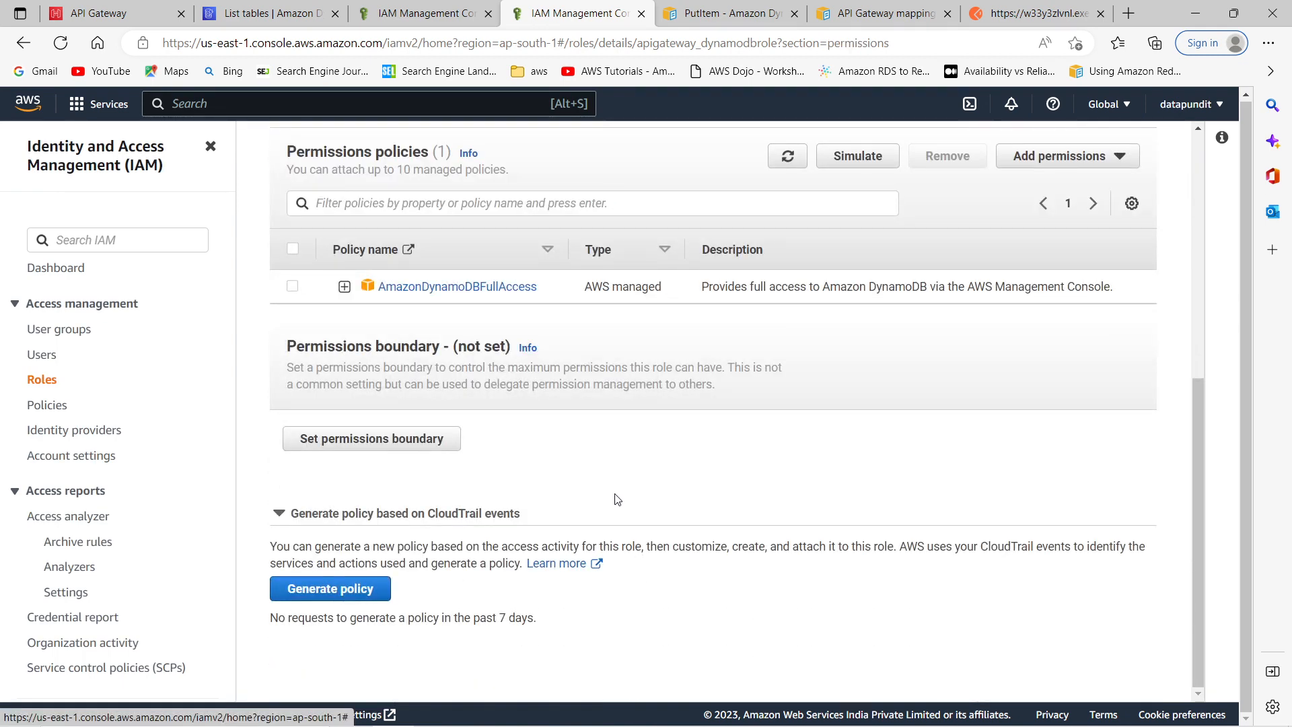
{"action": "scroll", "coordinate": [382, 360], "scroll_direction": "up", "scroll_amount": 3}
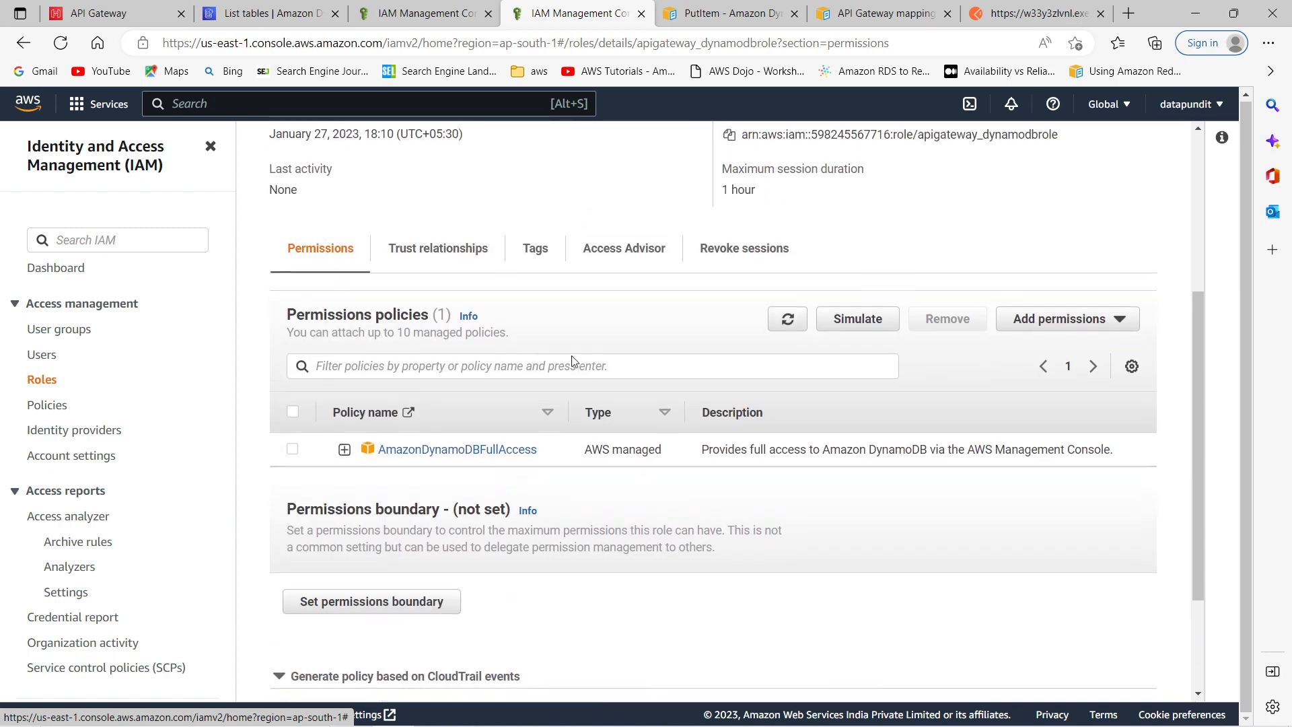
{"action": "left_click", "coordinate": [451, 261]}
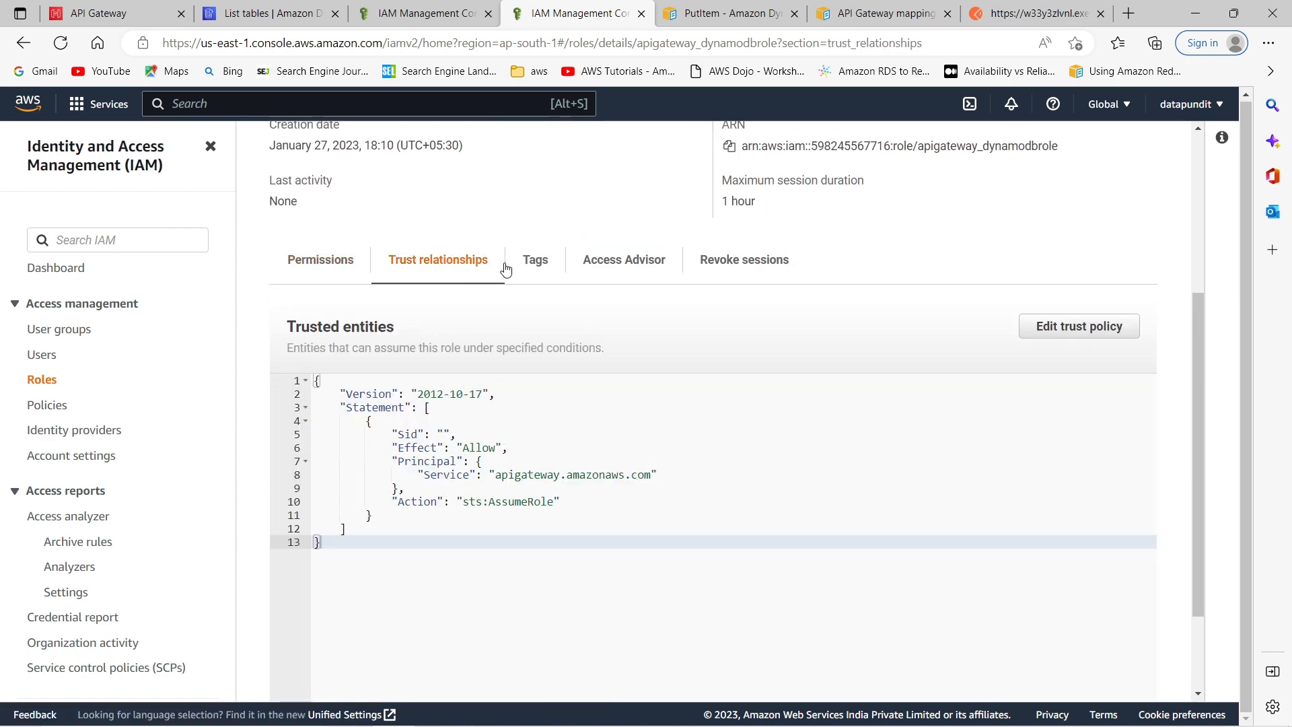
{"action": "scroll", "coordinate": [723, 520], "scroll_direction": "down", "scroll_amount": 2}
{"action": "scroll", "coordinate": [599, 325], "scroll_direction": "up", "scroll_amount": 5}
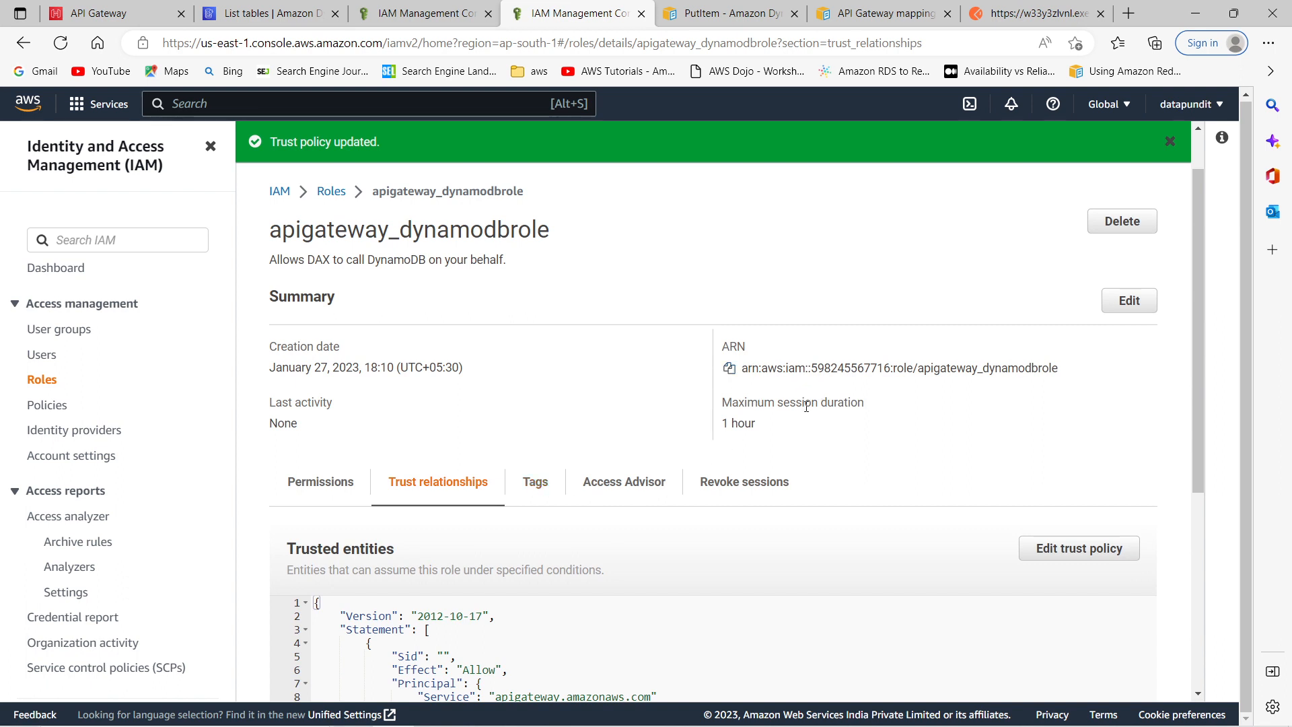
Copy the ARN of apigateway_dynamodbrole and return to the role's permissions.
{"action": "left_click", "coordinate": [729, 369]}
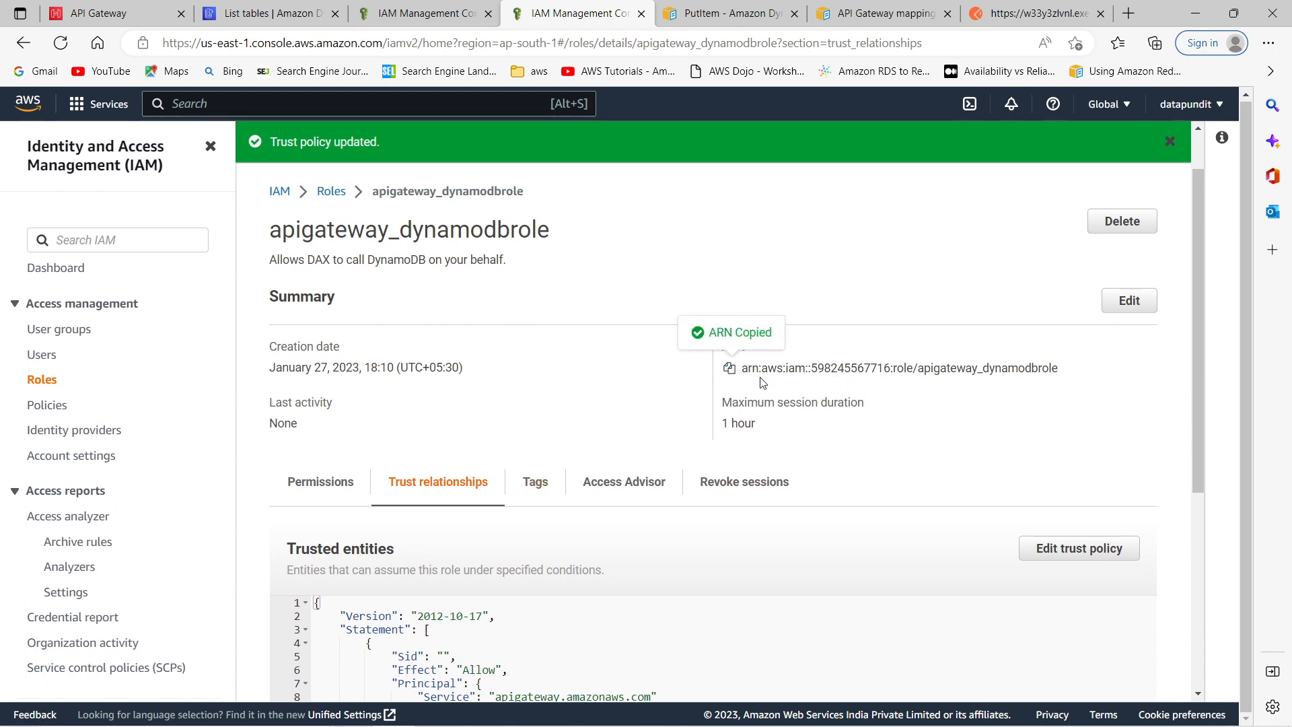
{"action": "left_click", "coordinate": [321, 482]}
{"action": "double_click", "coordinate": [298, 231]}
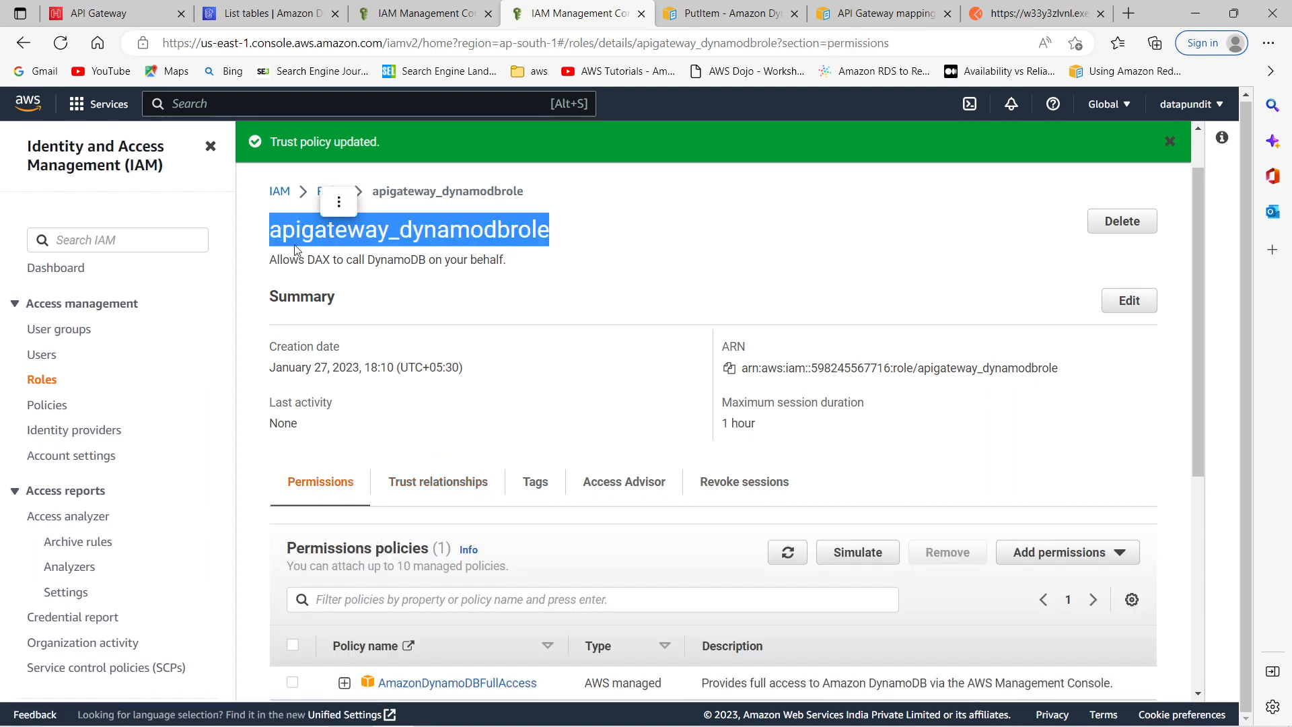
{"action": "left_click", "coordinate": [476, 278]}
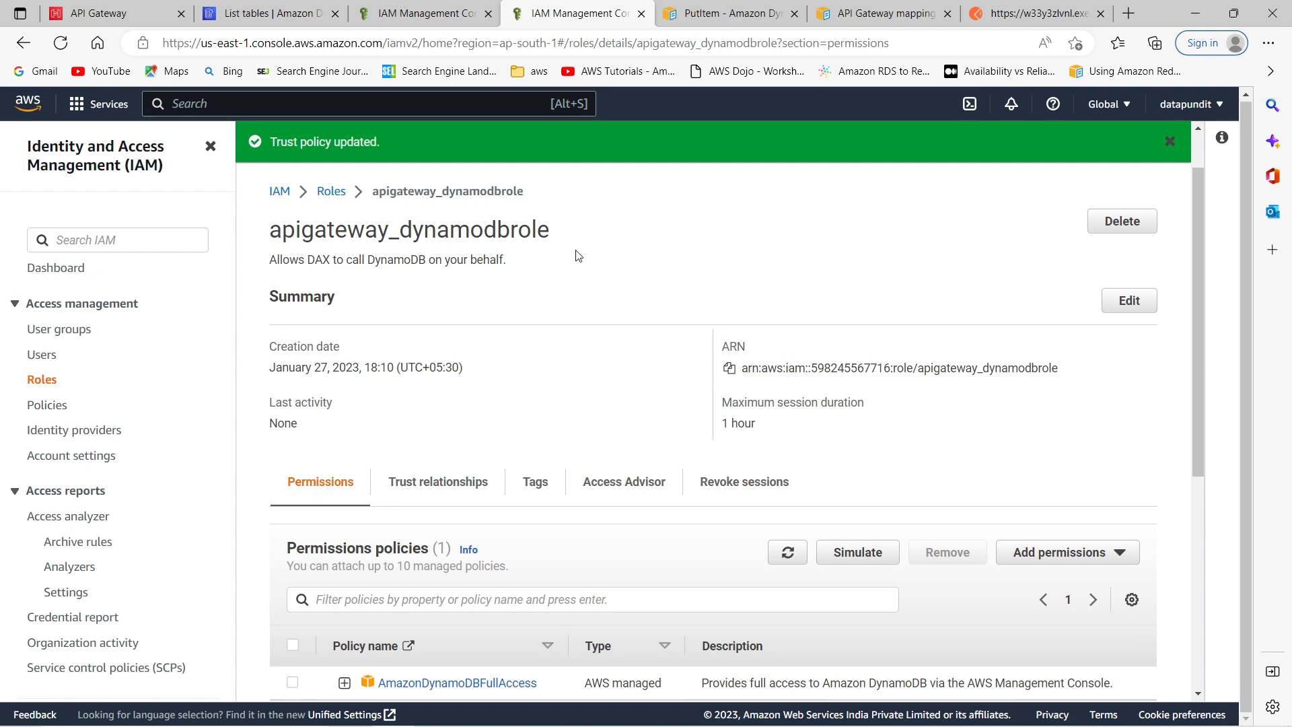
Start a new DynamoDB table named employee with the String partition key empid and the String sort key deptid.
{"action": "left_click", "coordinate": [290, 12]}
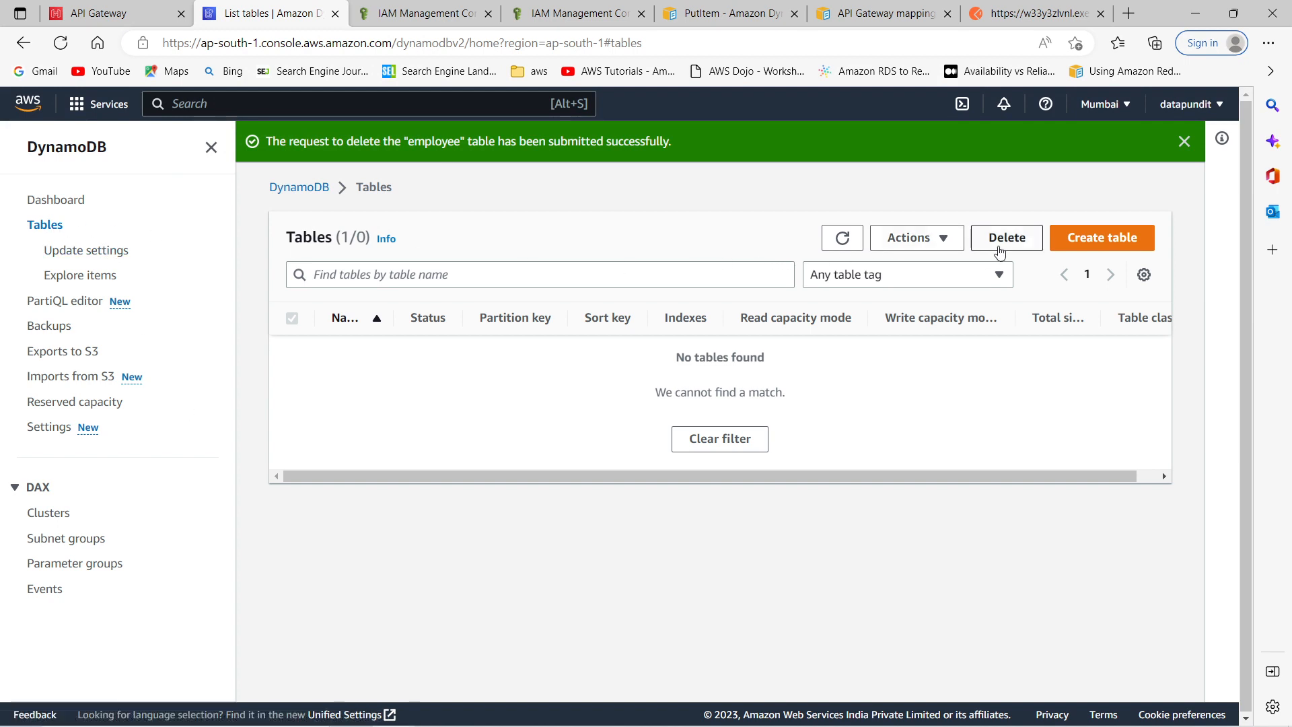
{"action": "left_click", "coordinate": [1092, 245]}
{"action": "left_click", "coordinate": [183, 354]}
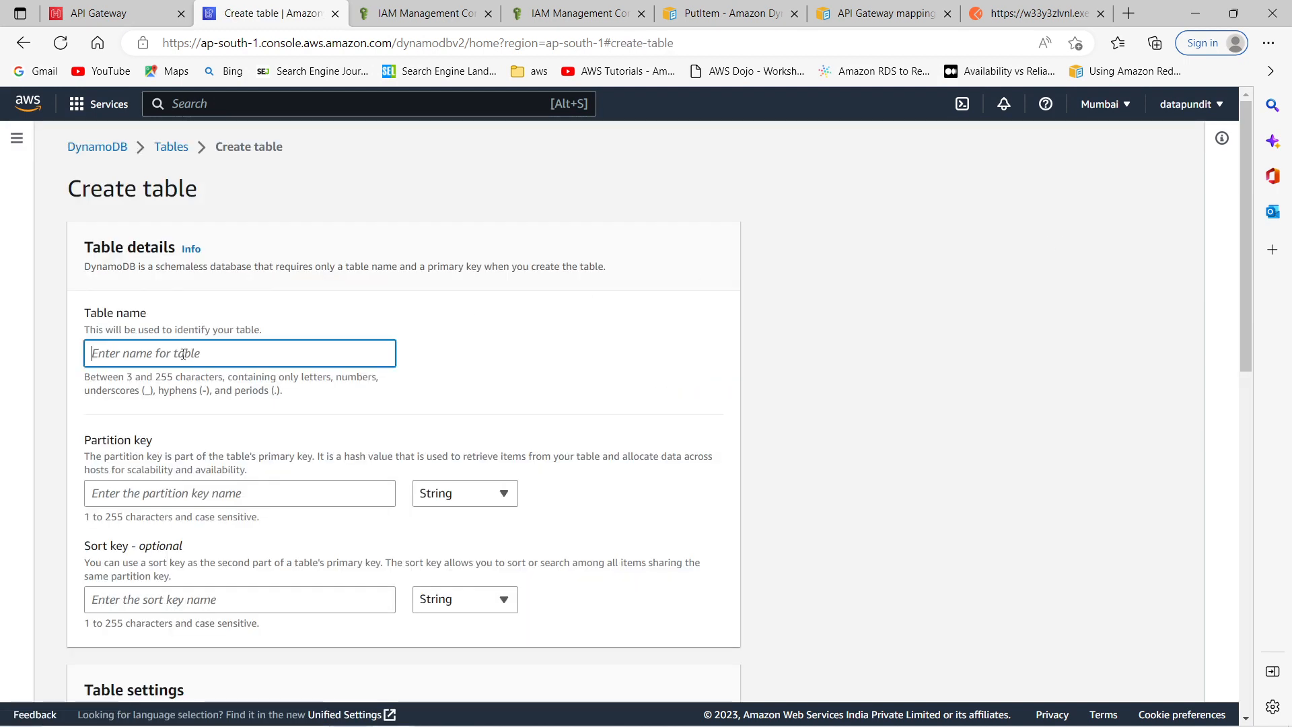
{"action": "type", "text": "employee"}
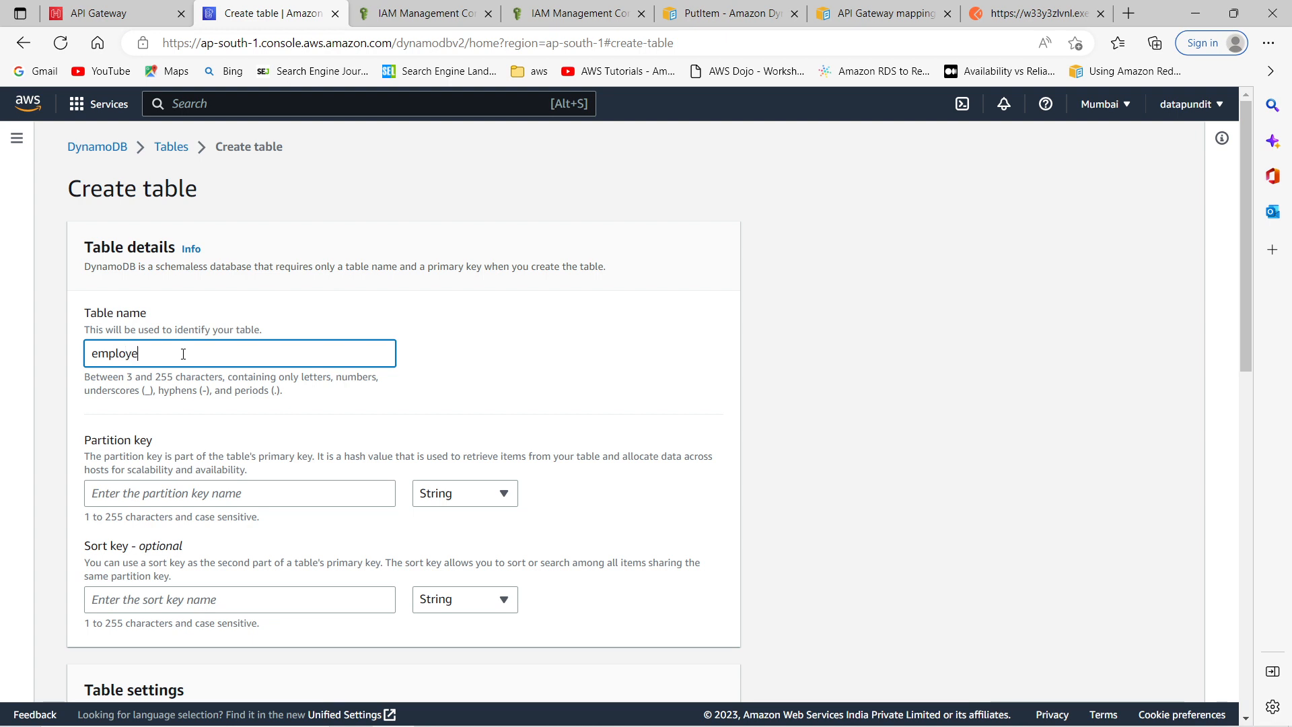
{"action": "left_click", "coordinate": [161, 490]}
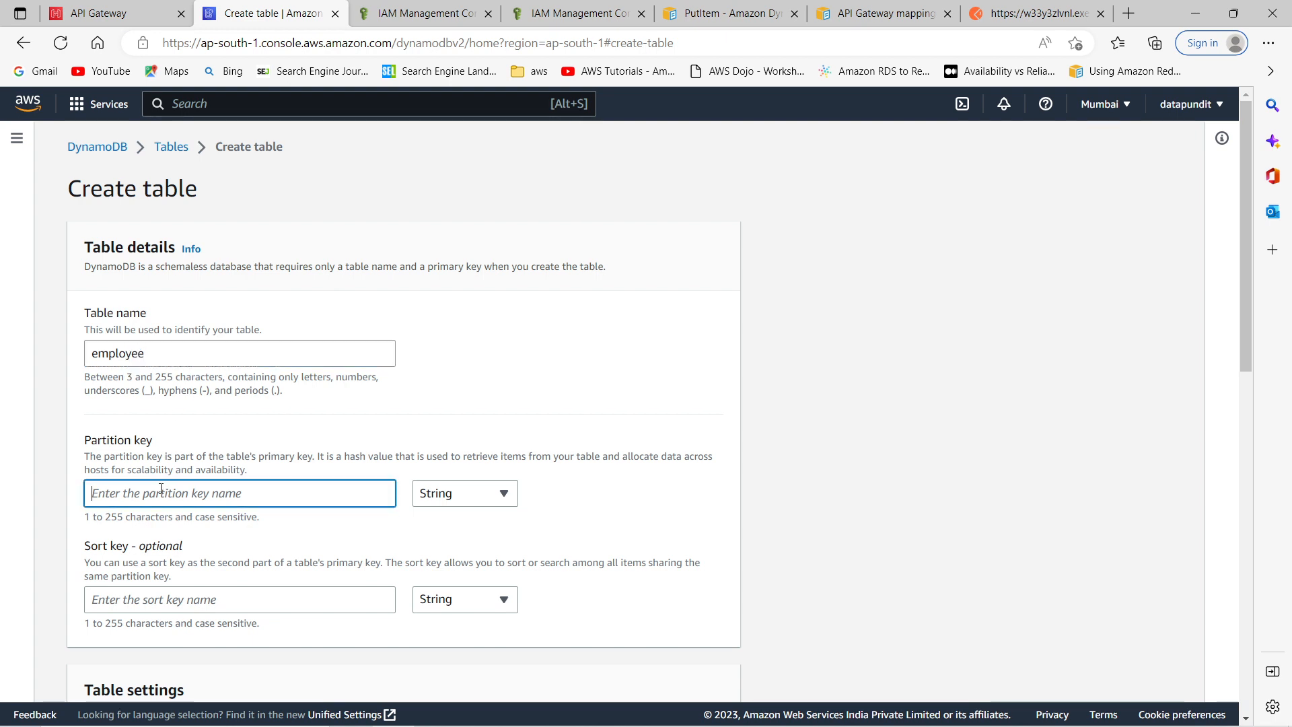
{"action": "type", "text": "empid"}
{"action": "left_click", "coordinate": [200, 606]}
{"action": "type", "text": "dep"}
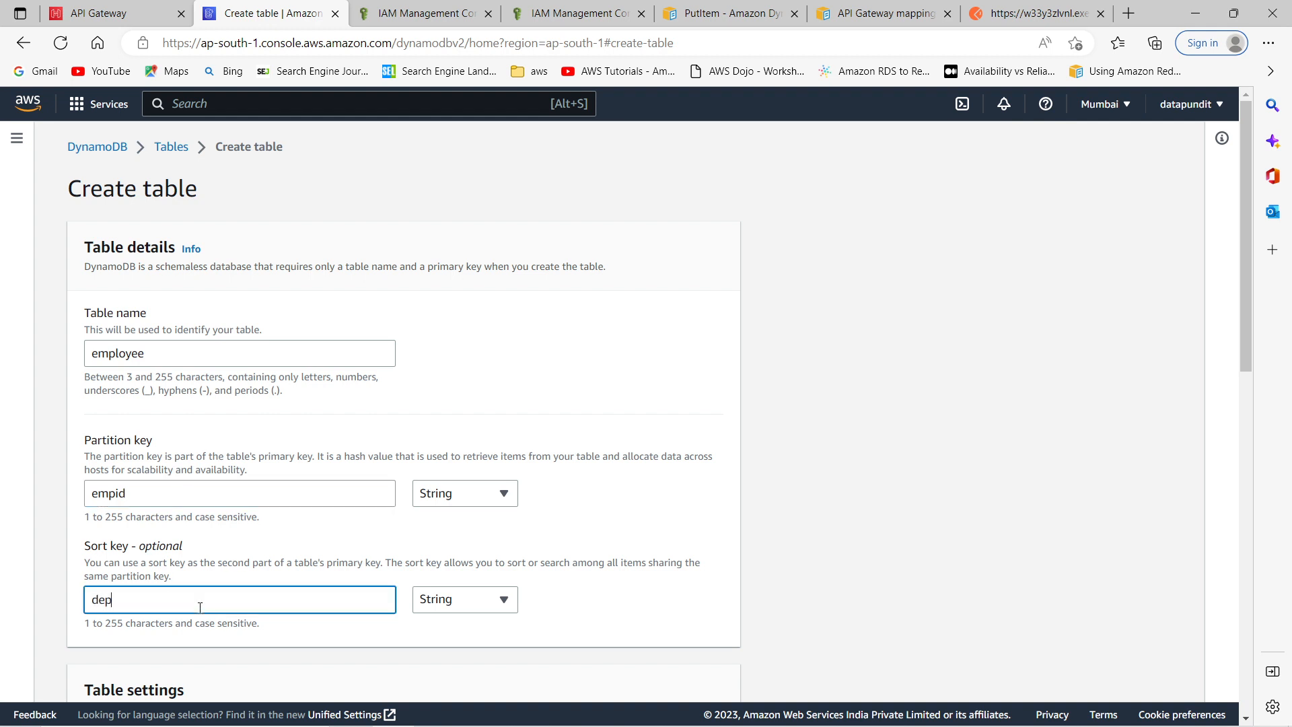
{"action": "type", "text": "tid"}
Create the employee table with default settings and no tags, and refresh the table list to check its status.
{"action": "scroll", "coordinate": [764, 586], "scroll_direction": "down", "scroll_amount": 6}
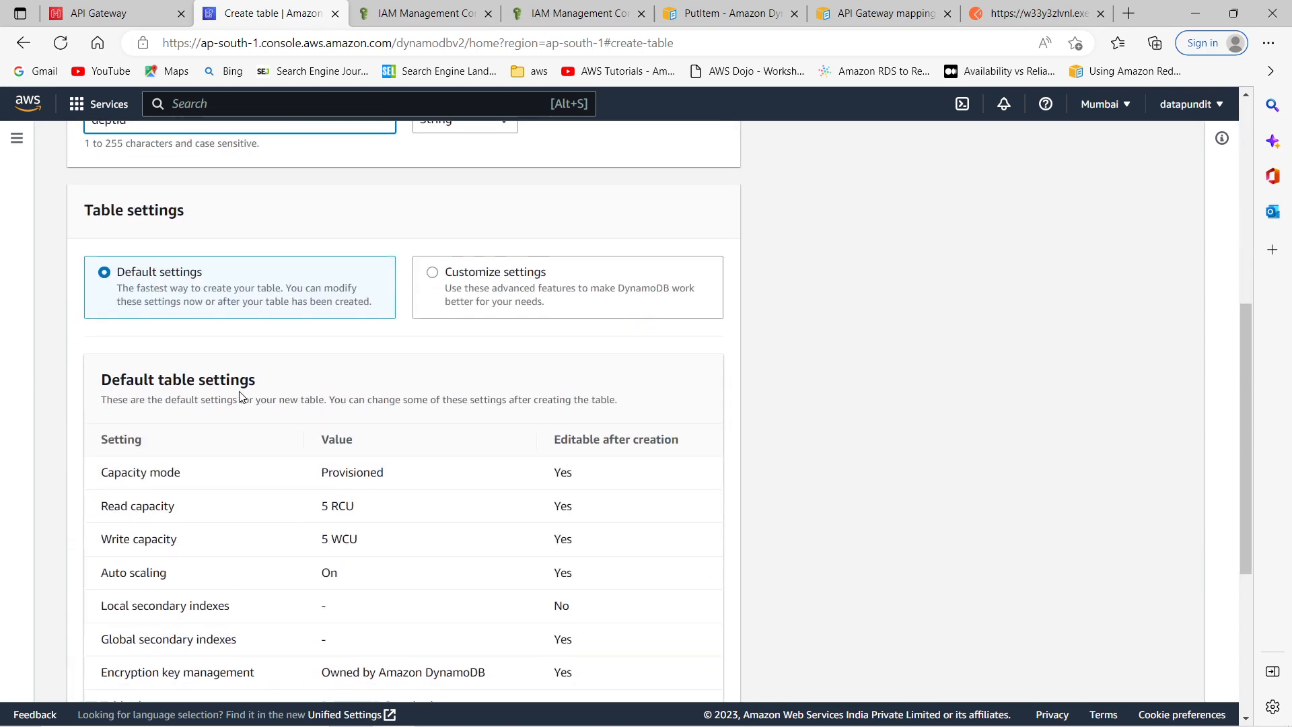
{"action": "scroll", "coordinate": [343, 347], "scroll_direction": "up", "scroll_amount": 5}
{"action": "scroll", "coordinate": [632, 411], "scroll_direction": "down", "scroll_amount": 6}
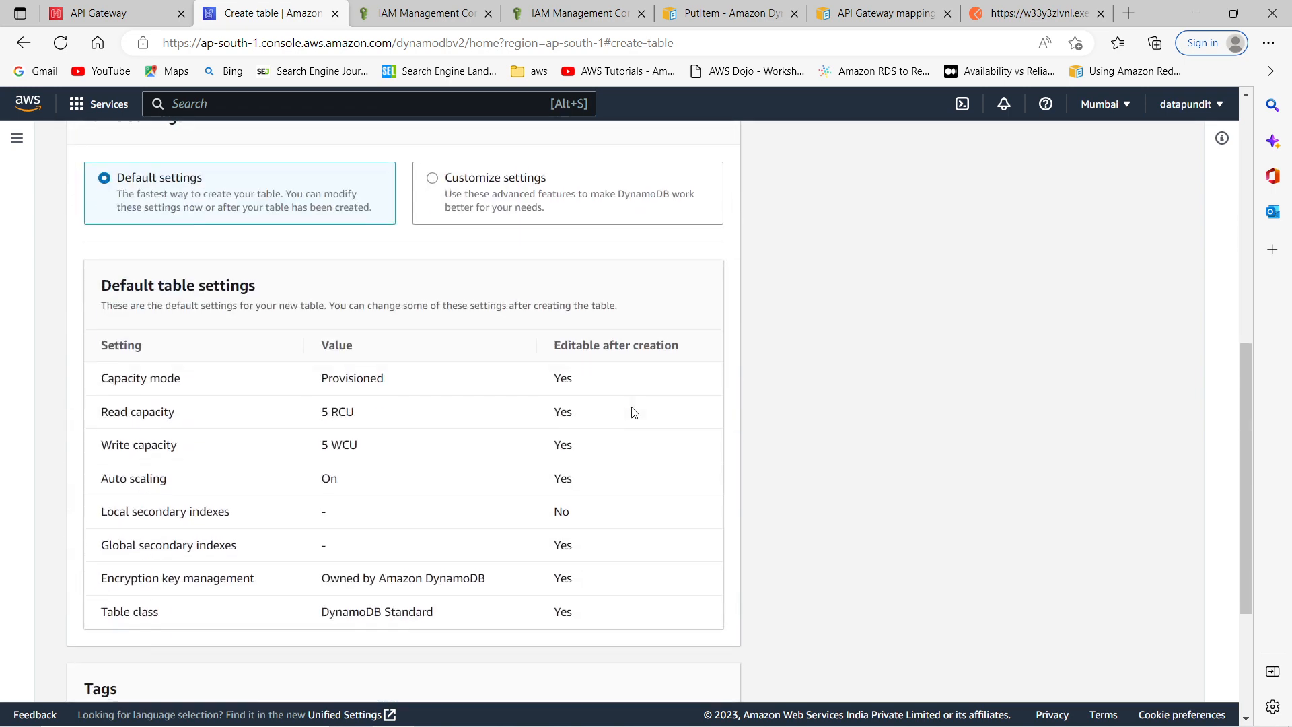
{"action": "scroll", "coordinate": [260, 297], "scroll_direction": "down", "scroll_amount": 3}
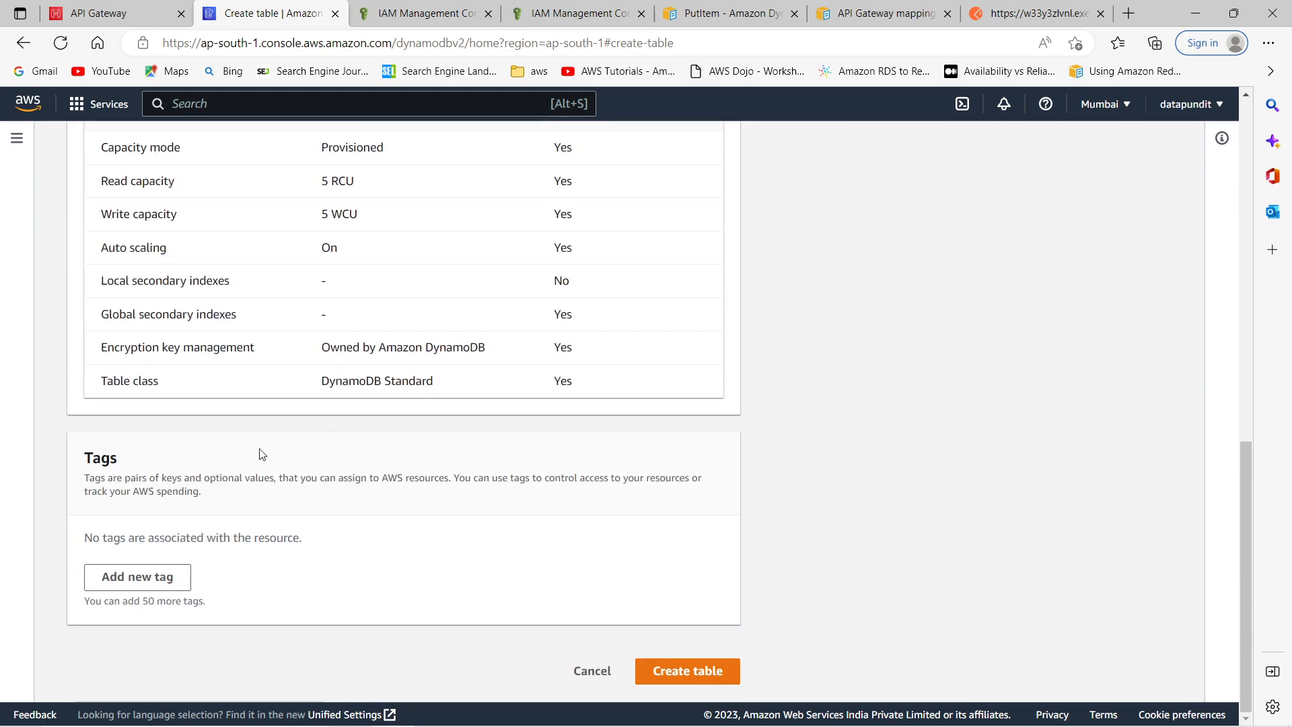
{"action": "left_click", "coordinate": [701, 670]}
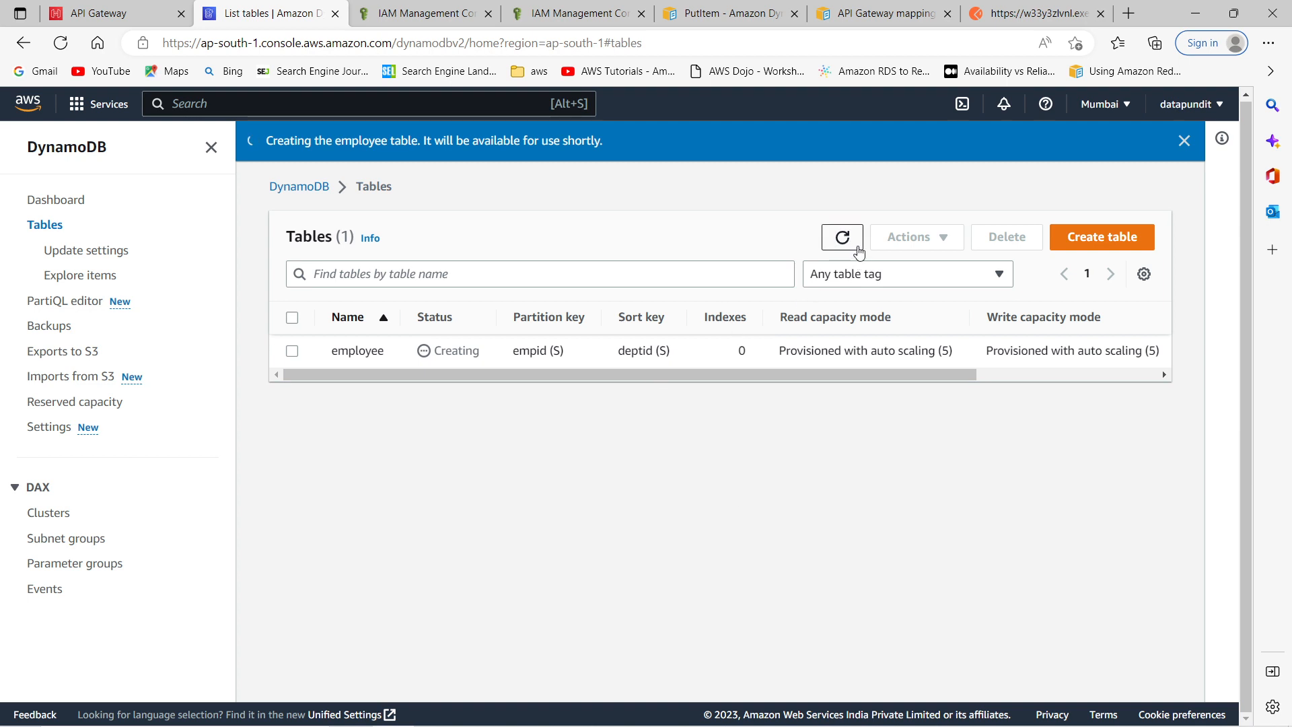
{"action": "left_click", "coordinate": [842, 238]}
{"action": "left_click", "coordinate": [842, 238]}
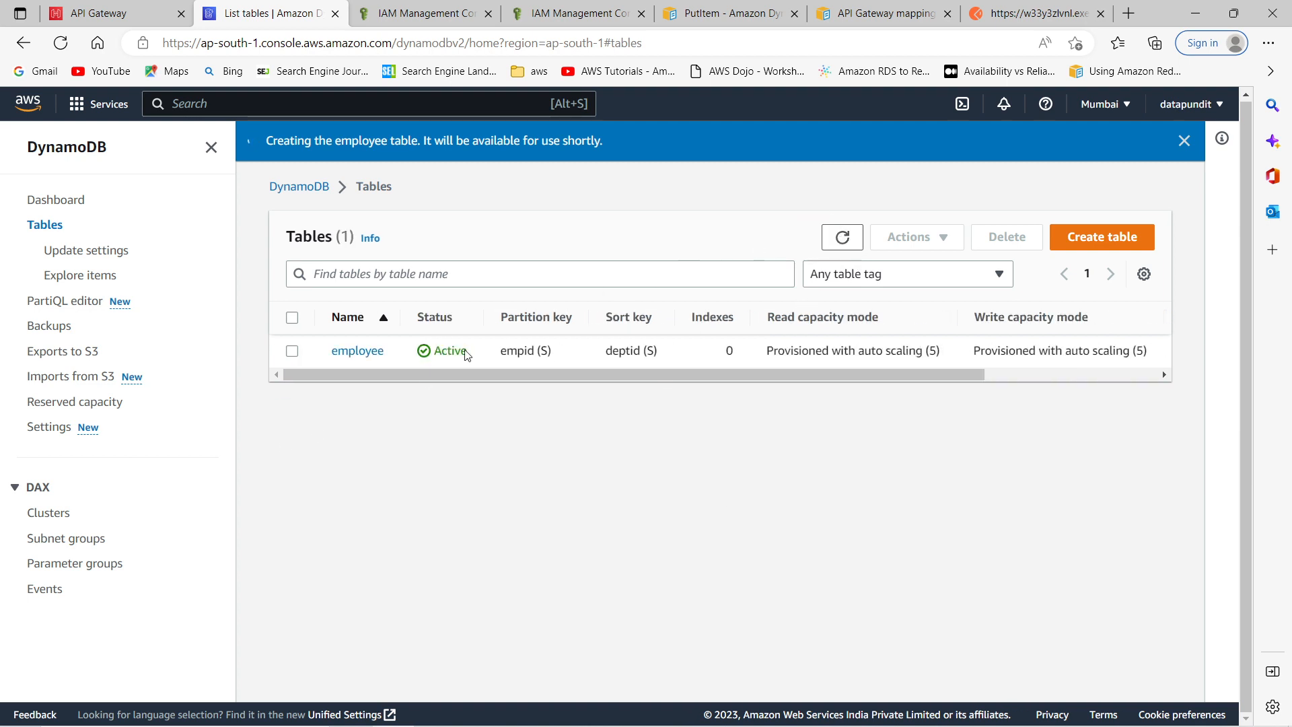
Open the employee table's details, and run select * from employee in the PartiQL editor to check its contents.
{"action": "left_click", "coordinate": [350, 352]}
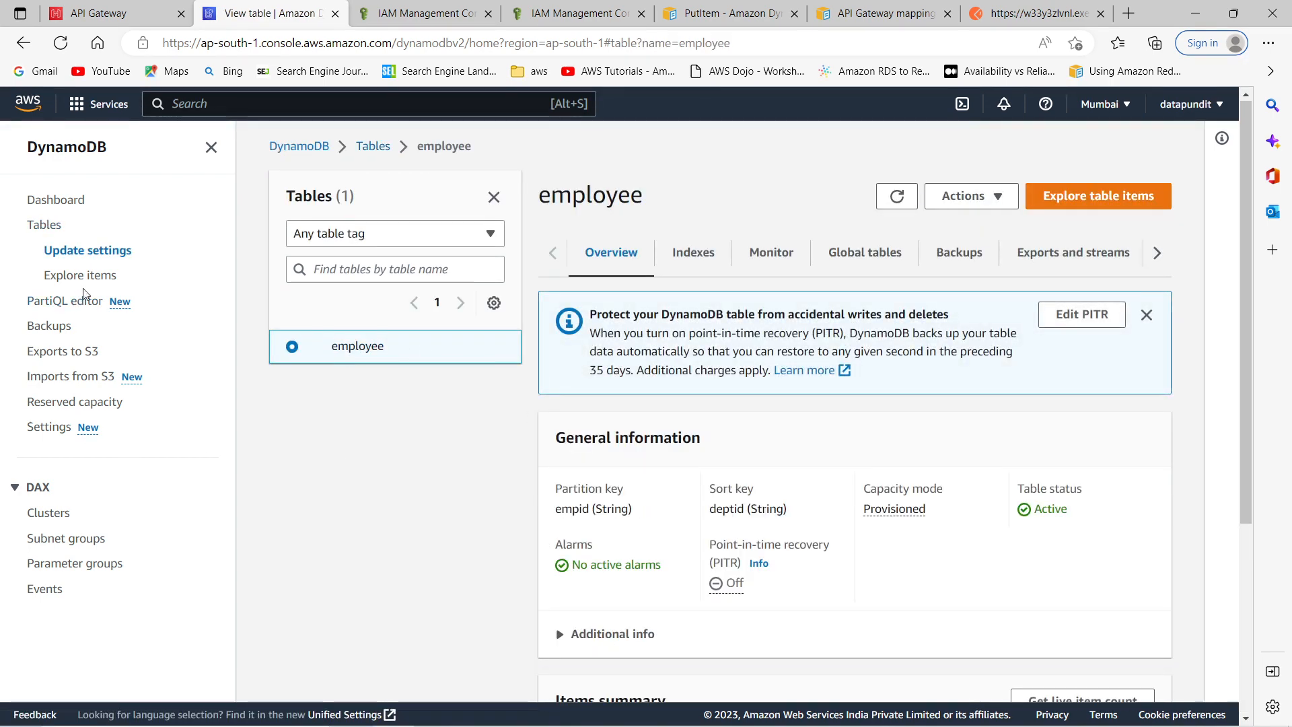
{"action": "left_click", "coordinate": [61, 300]}
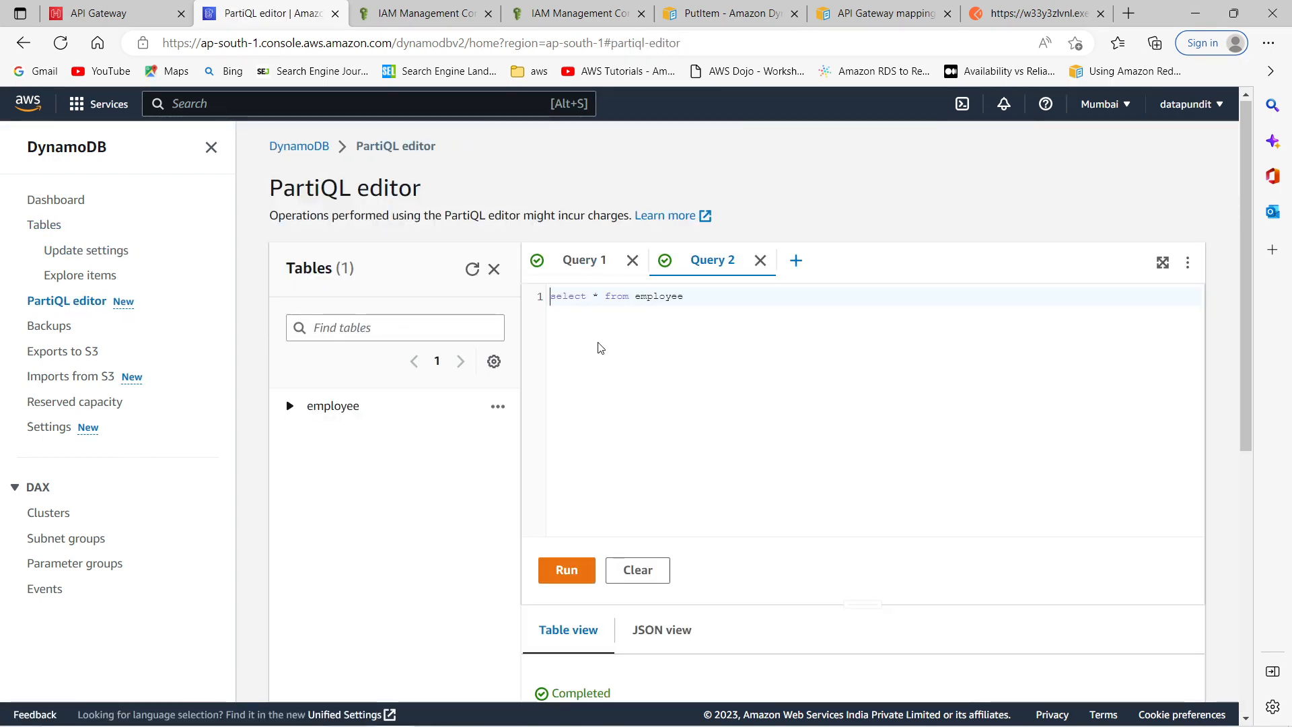
{"action": "left_click", "coordinate": [567, 571]}
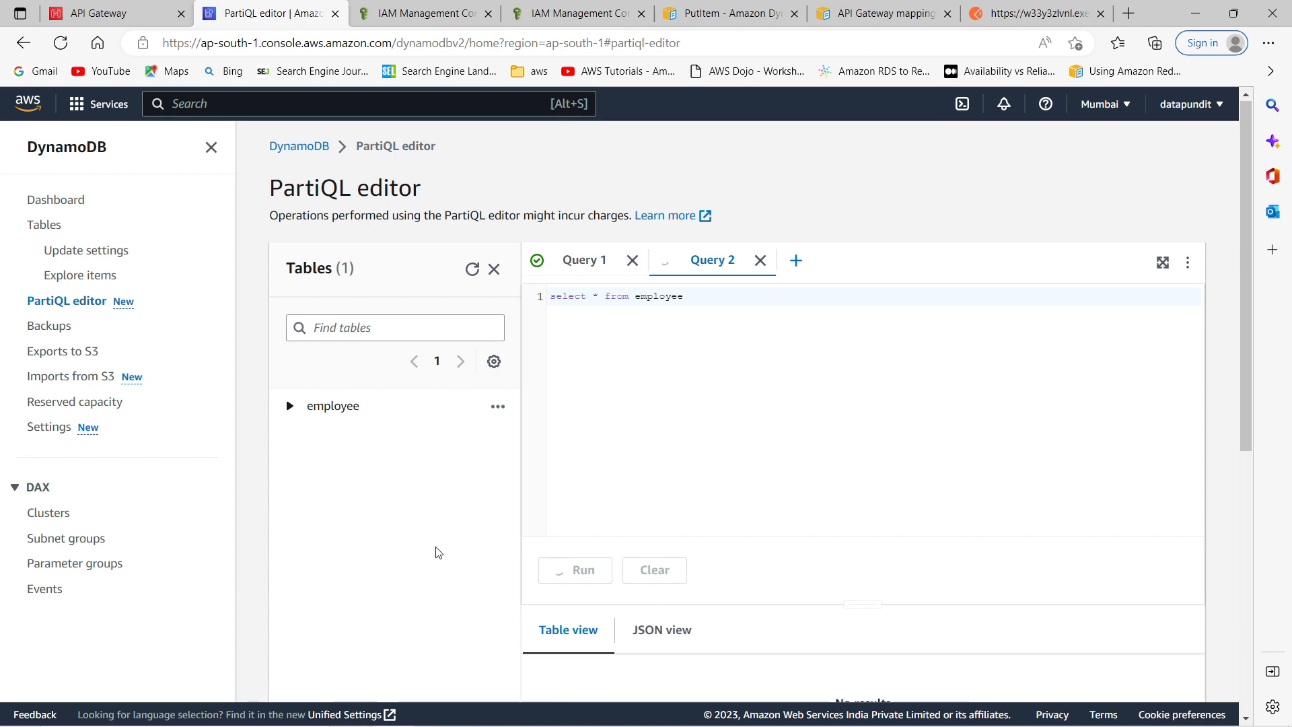
{"action": "scroll", "coordinate": [437, 549], "scroll_direction": "down", "scroll_amount": 5}
{"action": "scroll", "coordinate": [384, 453], "scroll_direction": "up", "scroll_amount": 5}
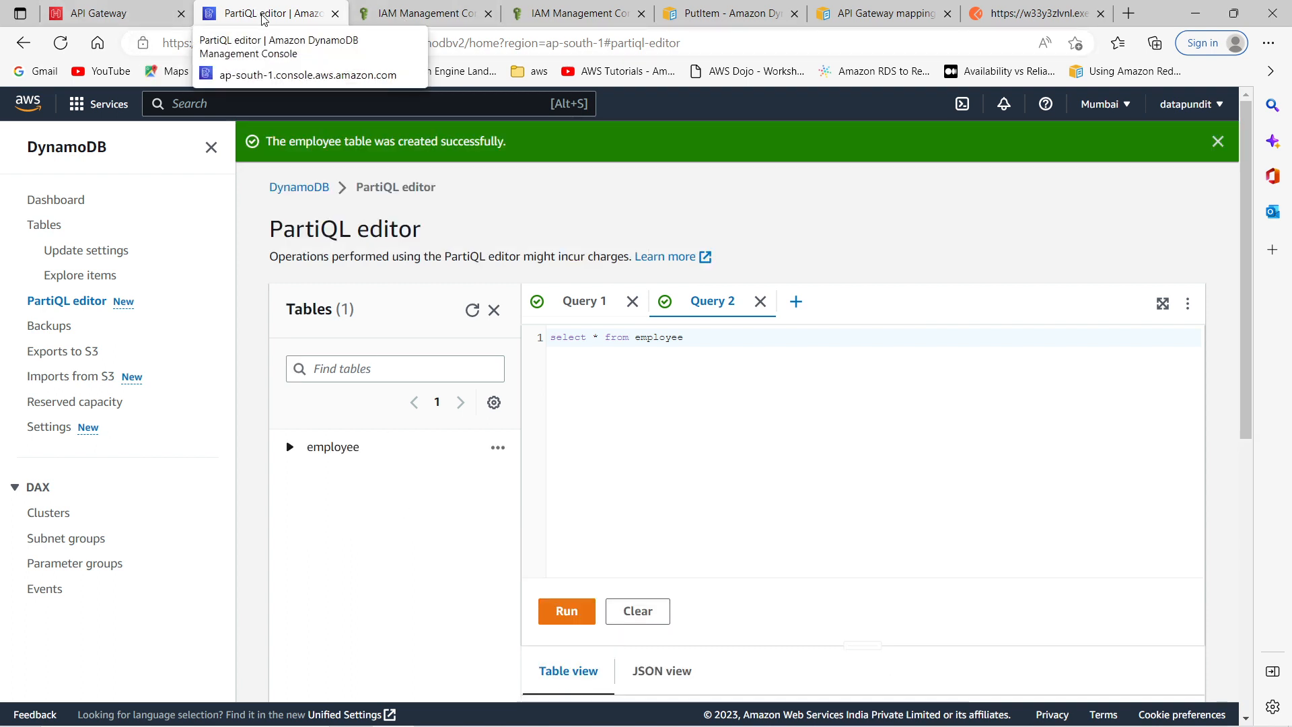
Return to API Gateway and compare the HTTP, WebSocket and REST API types and the backends each works with.
{"action": "left_click", "coordinate": [120, 15]}
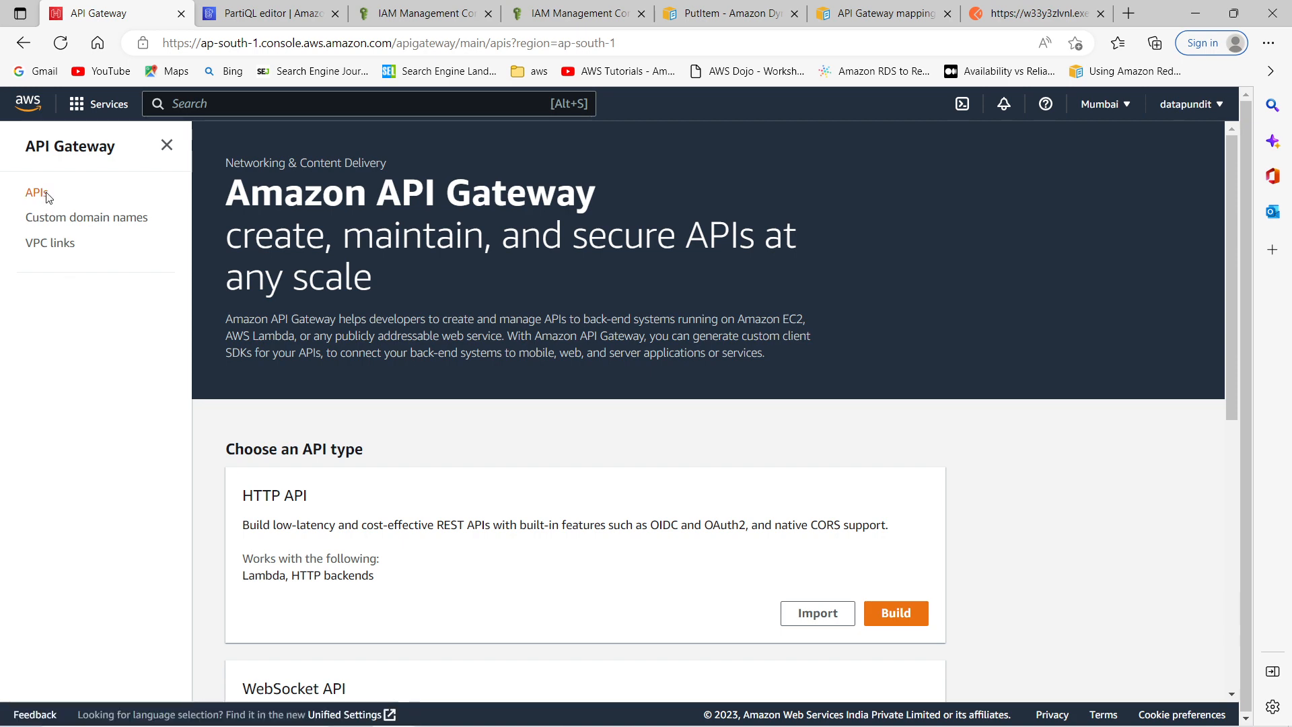
{"action": "scroll", "coordinate": [425, 415], "scroll_direction": "down", "scroll_amount": 2}
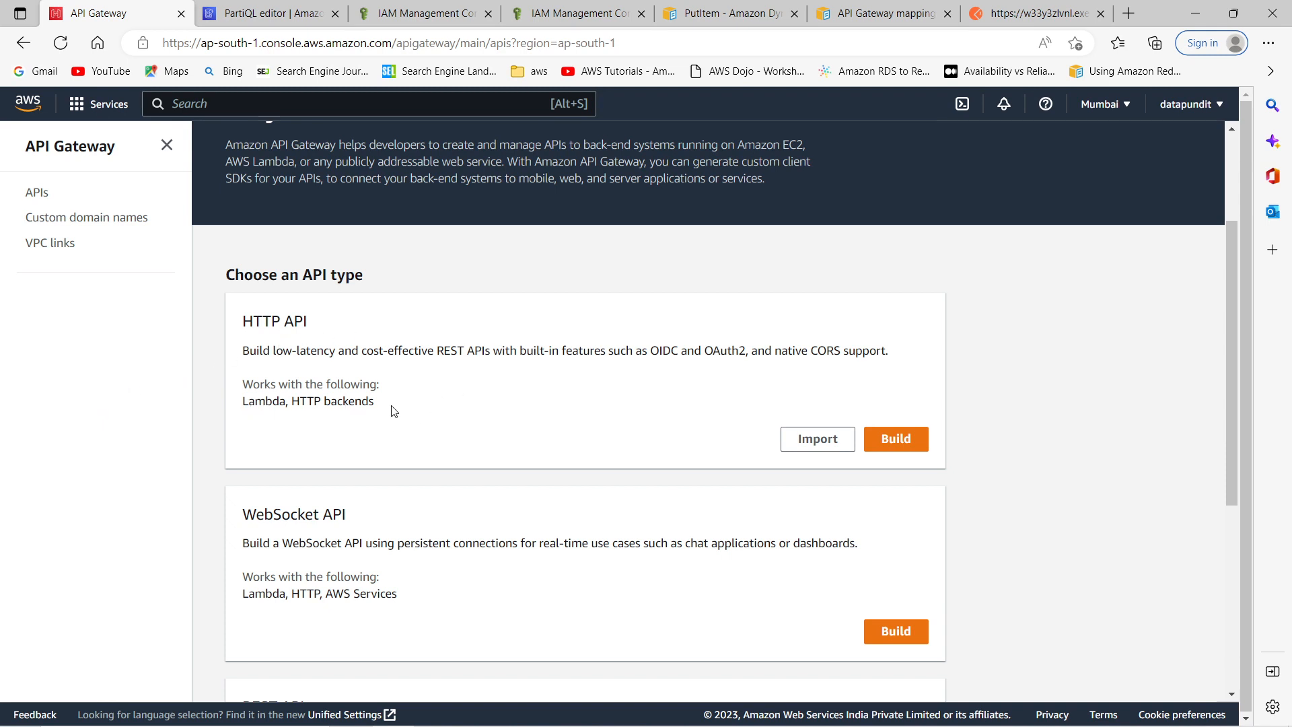
{"action": "scroll", "coordinate": [394, 437], "scroll_direction": "down", "scroll_amount": 1}
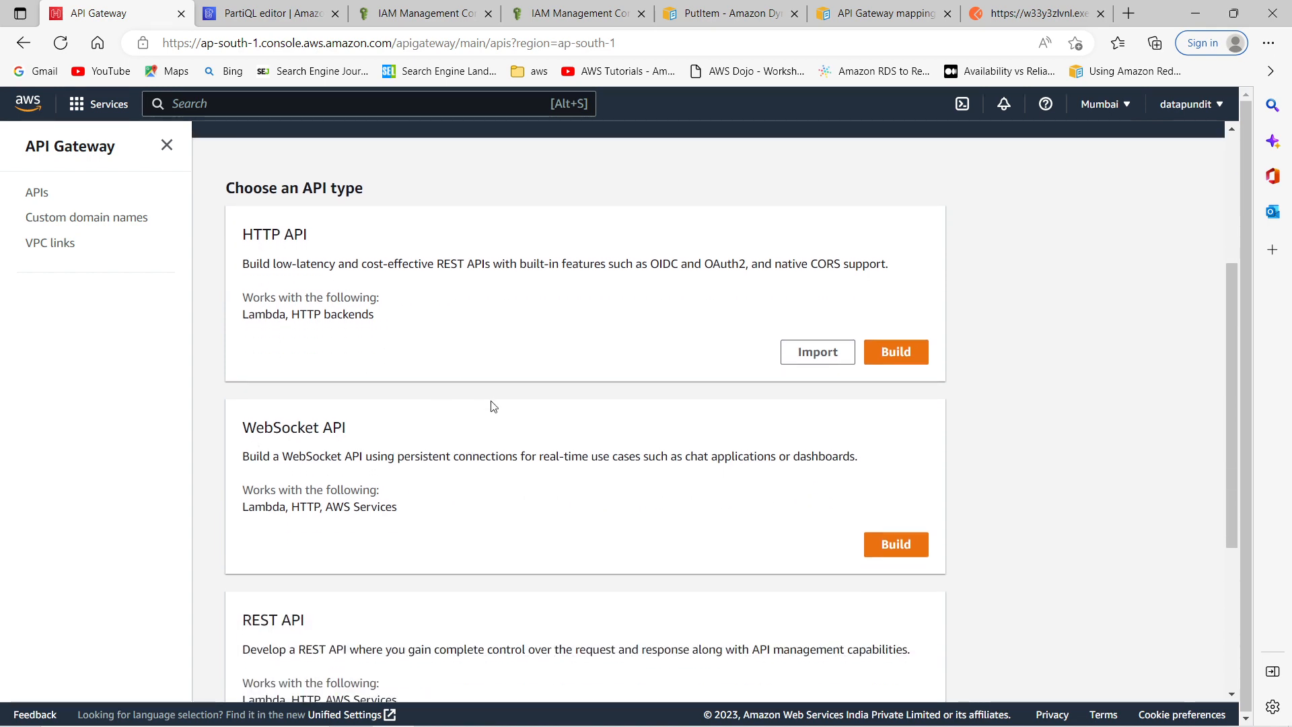
{"action": "scroll", "coordinate": [488, 397], "scroll_direction": "down", "scroll_amount": 3}
{"action": "scroll", "coordinate": [482, 377], "scroll_direction": "up", "scroll_amount": 5}
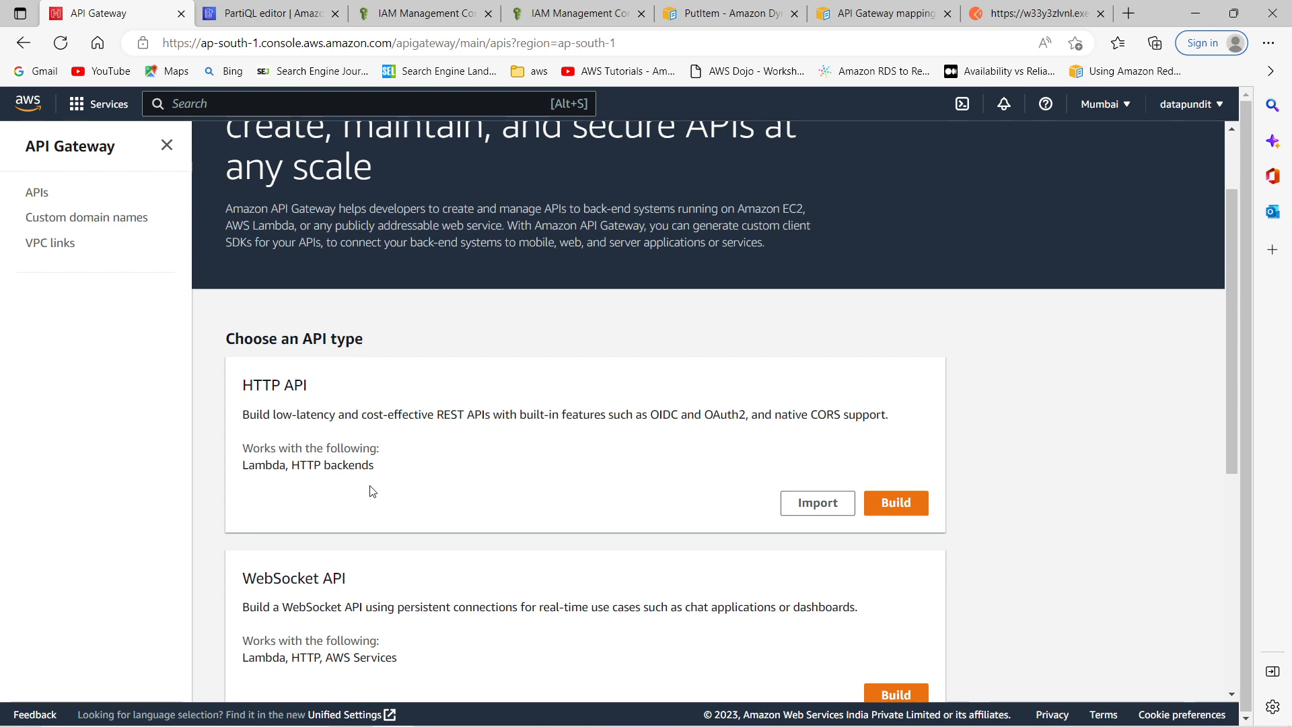
{"action": "scroll", "coordinate": [369, 507], "scroll_direction": "down", "scroll_amount": 4}
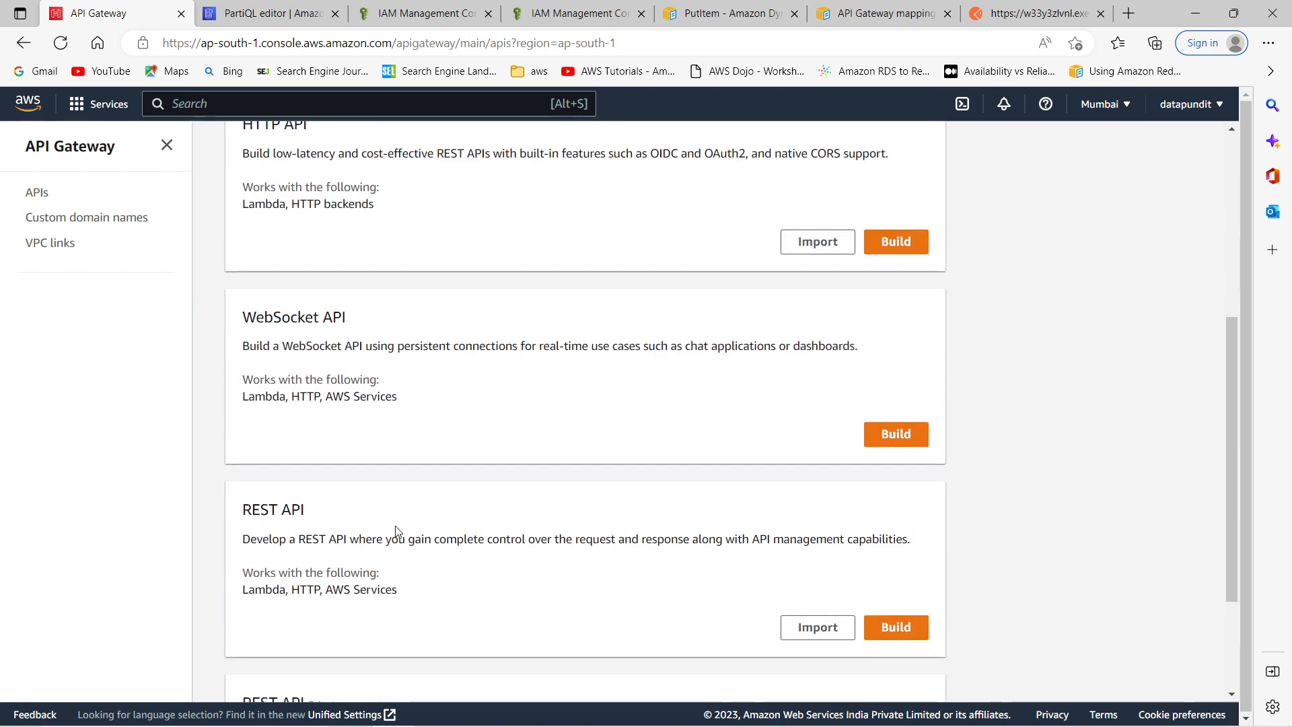
{"action": "scroll", "coordinate": [395, 531], "scroll_direction": "down", "scroll_amount": 2}
{"action": "scroll", "coordinate": [366, 536], "scroll_direction": "up", "scroll_amount": 4}
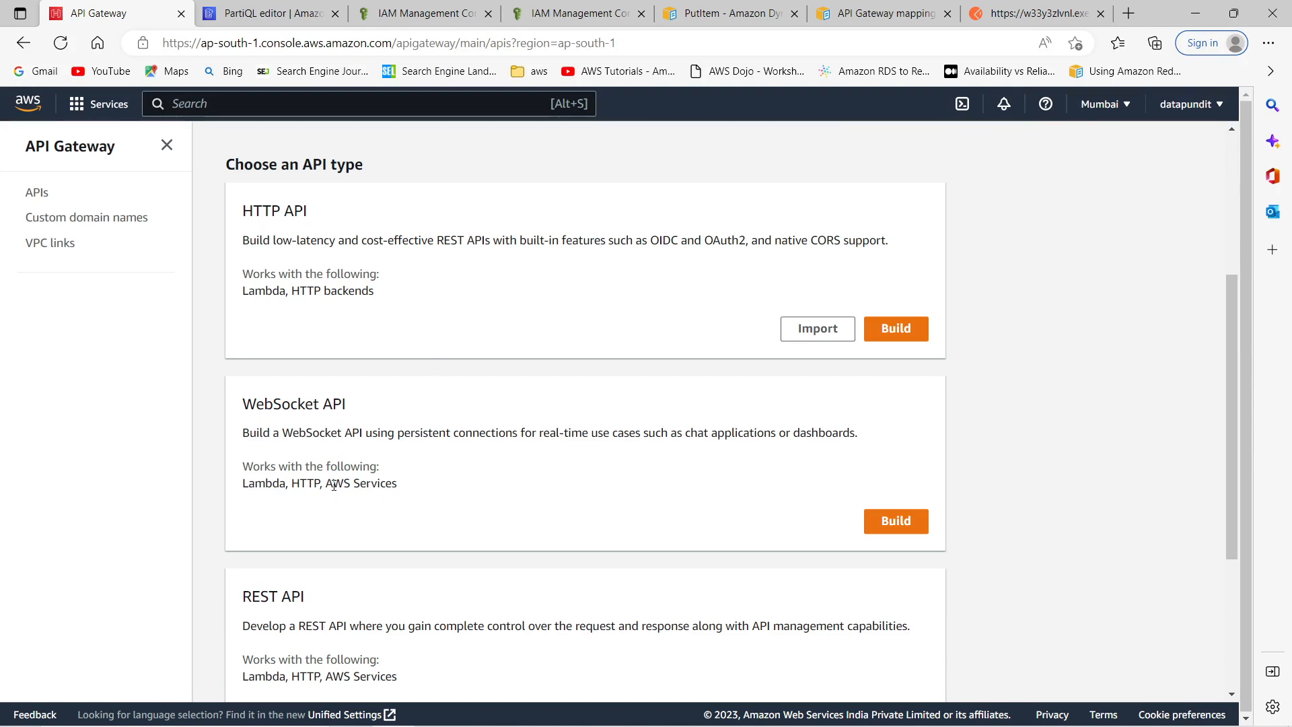
{"action": "left_click_drag", "start_coordinate": [334, 485], "coordinate": [403, 487]}
{"action": "left_click", "coordinate": [407, 500]}
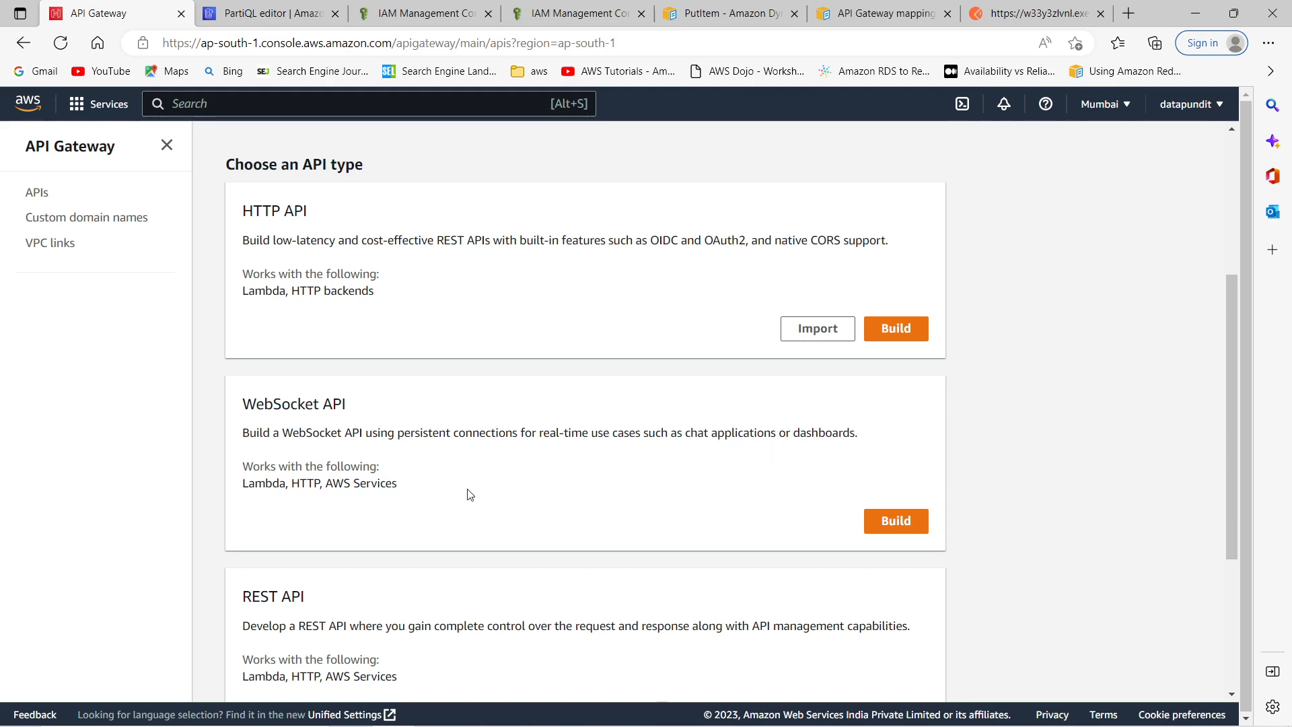
{"action": "scroll", "coordinate": [496, 519], "scroll_direction": "down", "scroll_amount": 4}
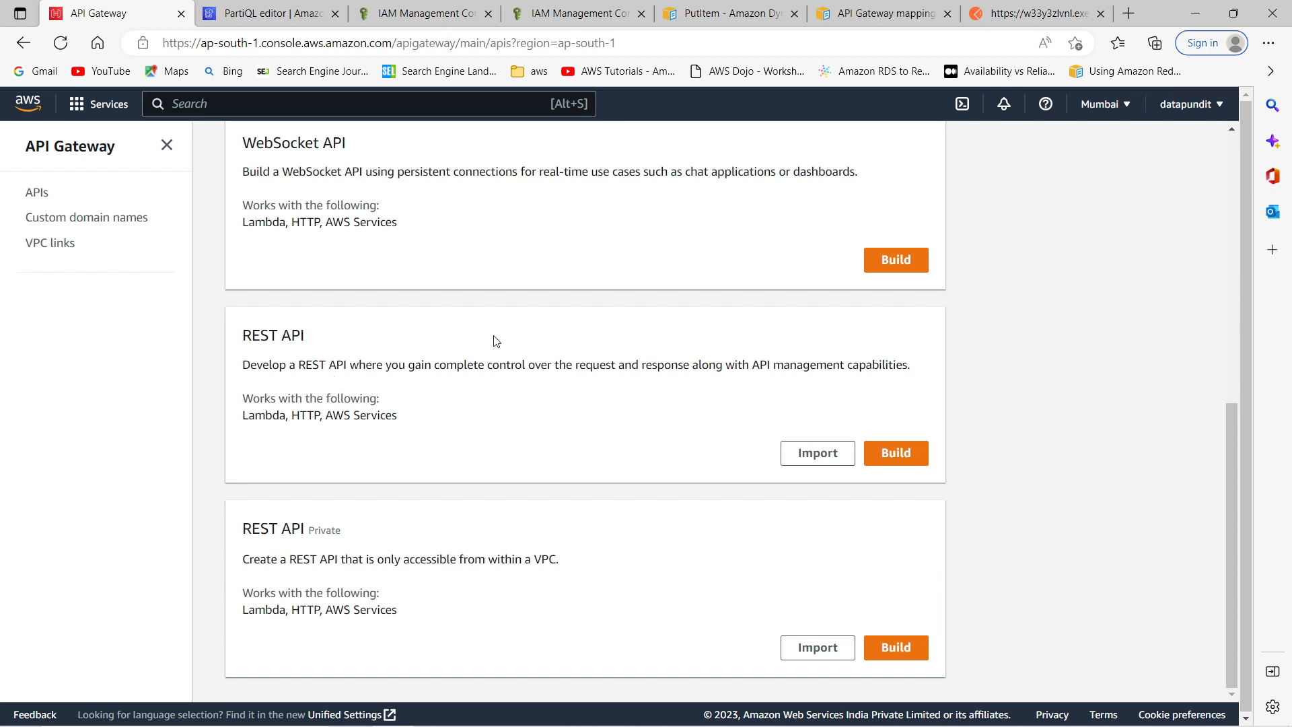
Start building a public REST API as a new API named employee_details, leaving the description empty.
{"action": "left_click", "coordinate": [920, 455]}
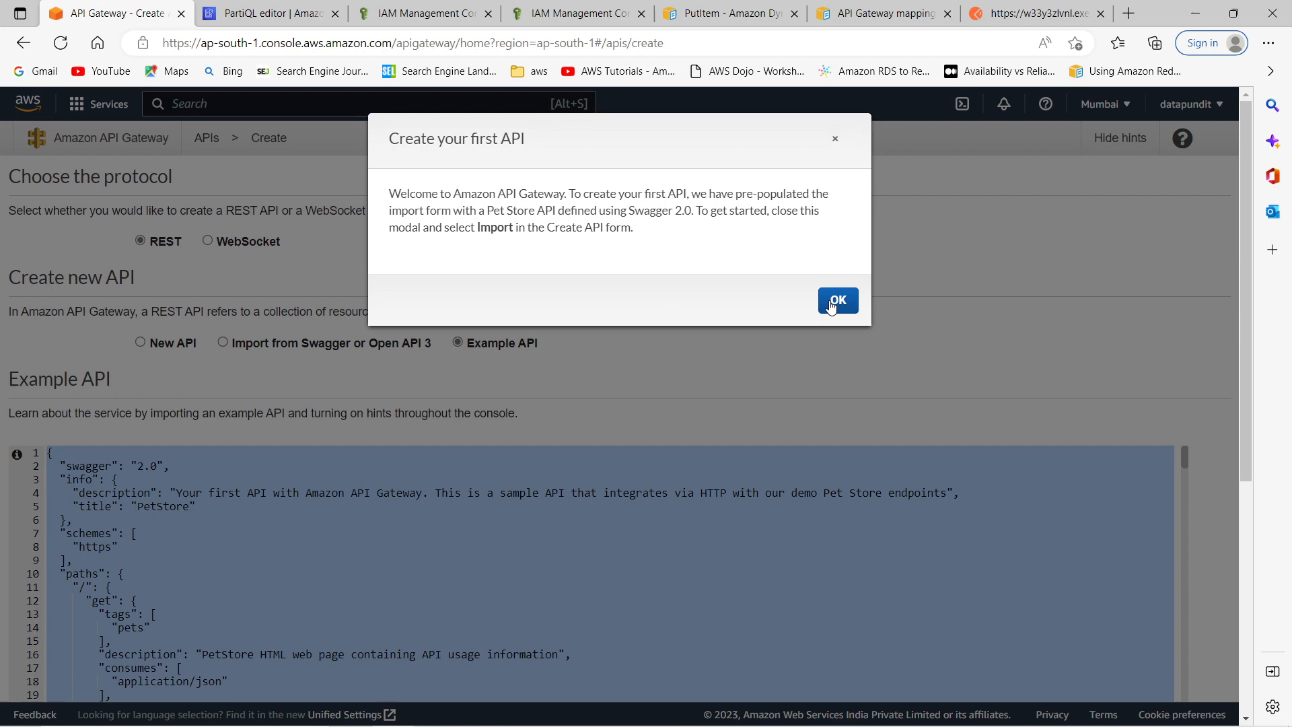
{"action": "left_click", "coordinate": [833, 300]}
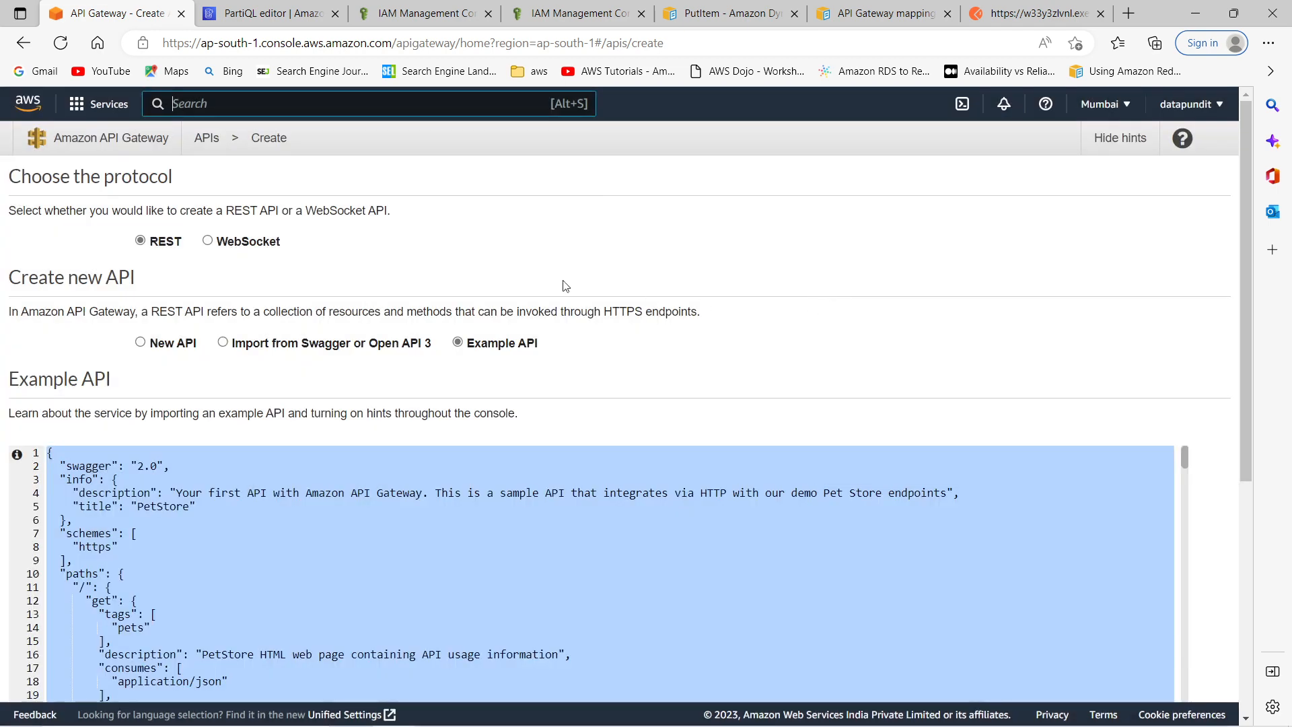
{"action": "left_click", "coordinate": [146, 347]}
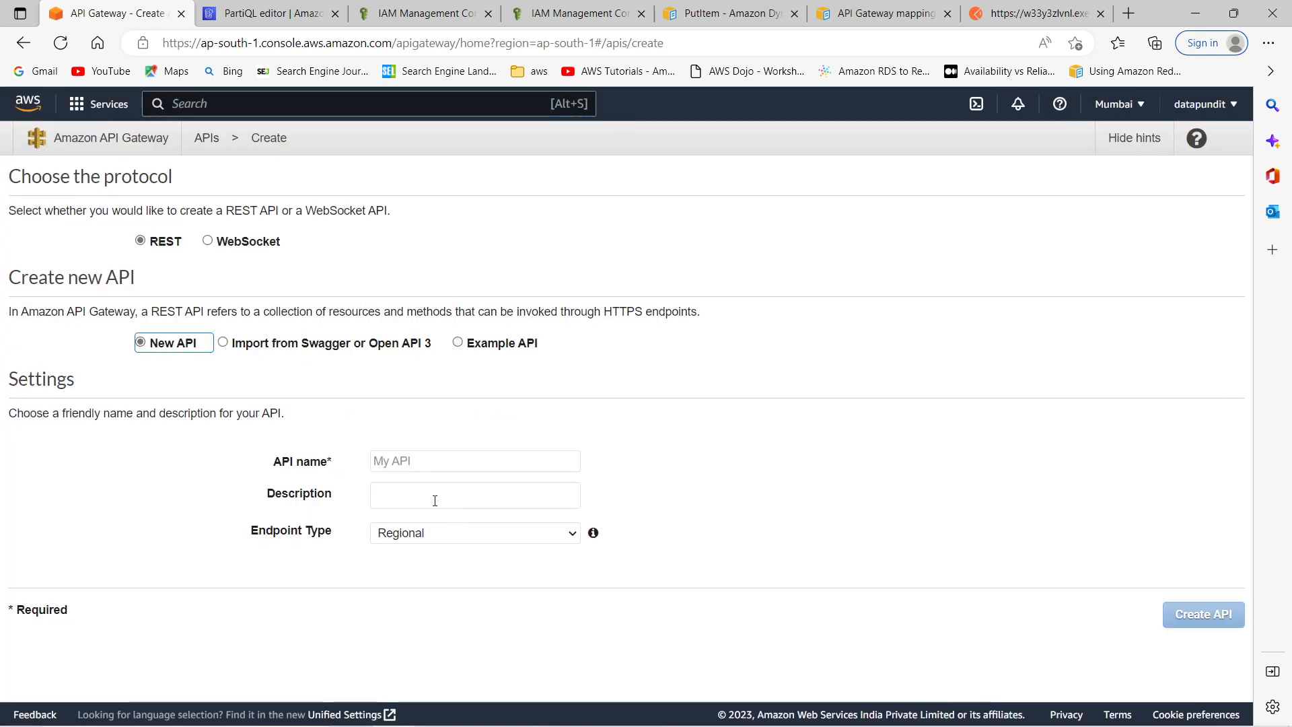
{"action": "left_click", "coordinate": [421, 462]}
{"action": "left_click", "coordinate": [419, 515]}
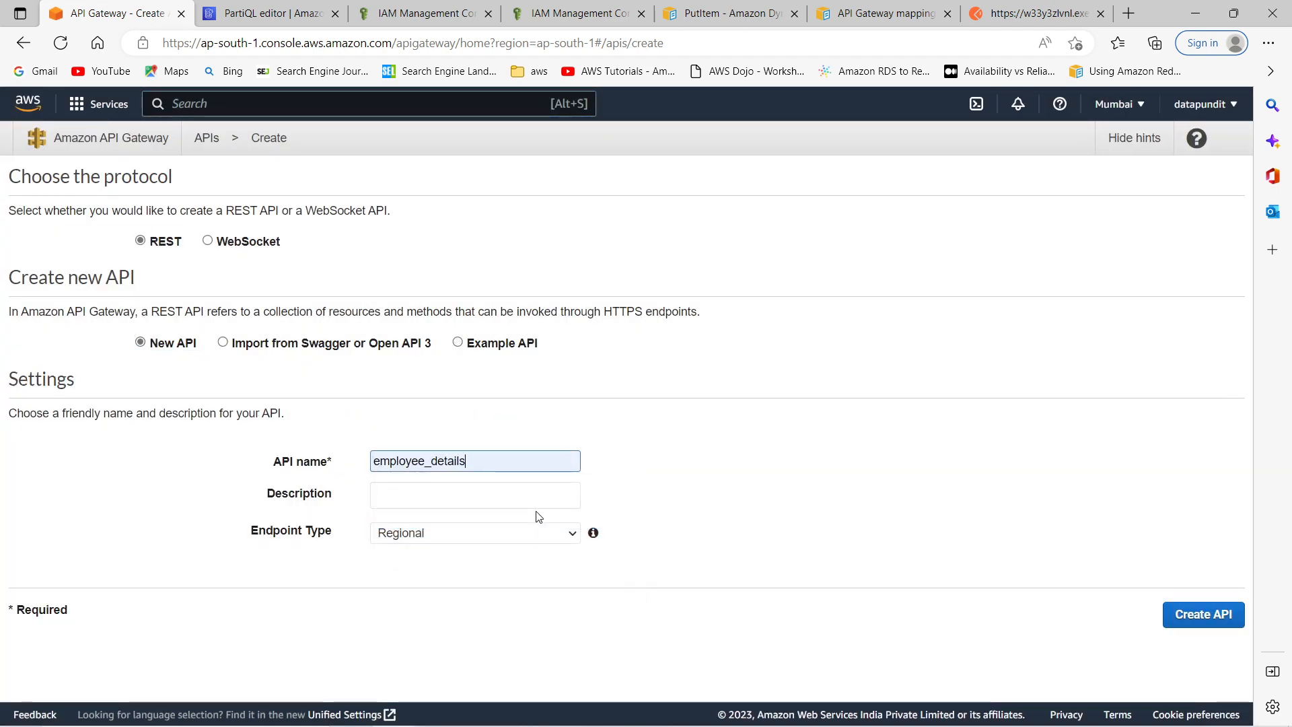
{"action": "left_click", "coordinate": [397, 493]}
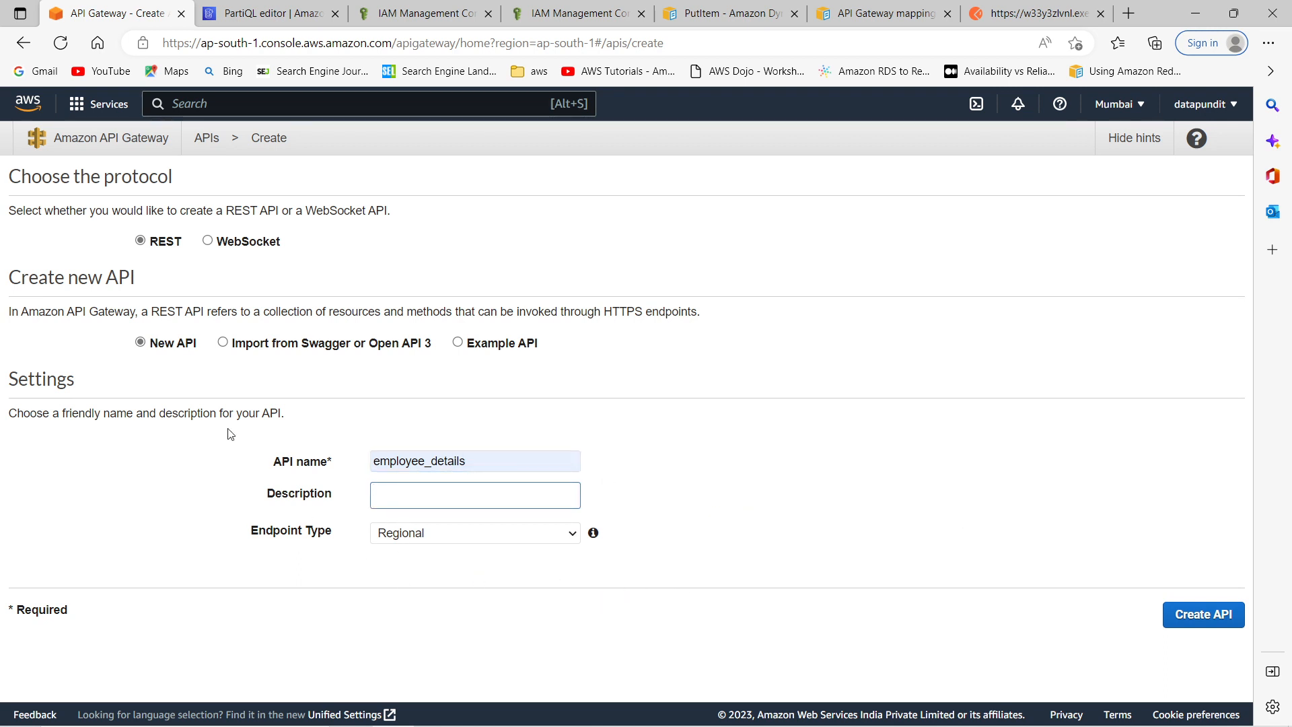
{"action": "left_click", "coordinate": [891, 525]}
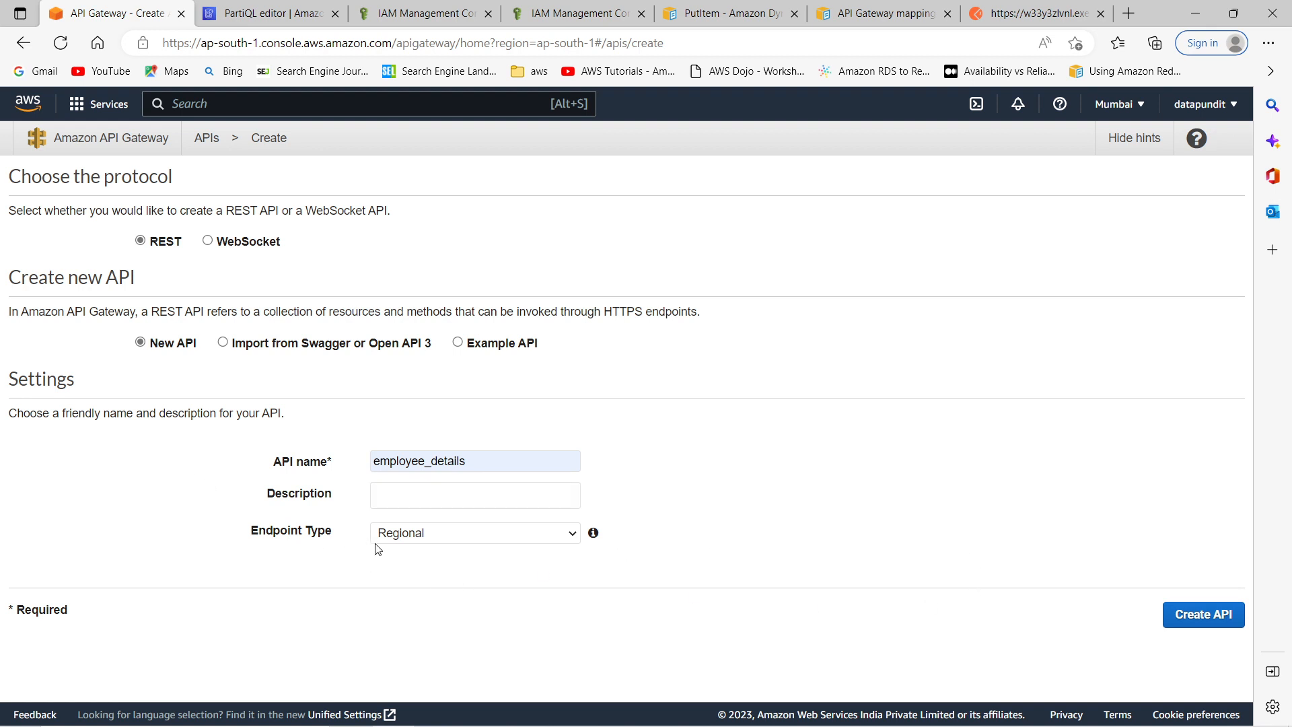
Examine the endpoint types available for the employee_details API.
{"action": "left_click", "coordinate": [404, 542]}
{"action": "left_click", "coordinate": [796, 540]}
{"action": "left_click", "coordinate": [409, 540]}
{"action": "left_click", "coordinate": [780, 540]}
{"action": "left_click", "coordinate": [418, 536]}
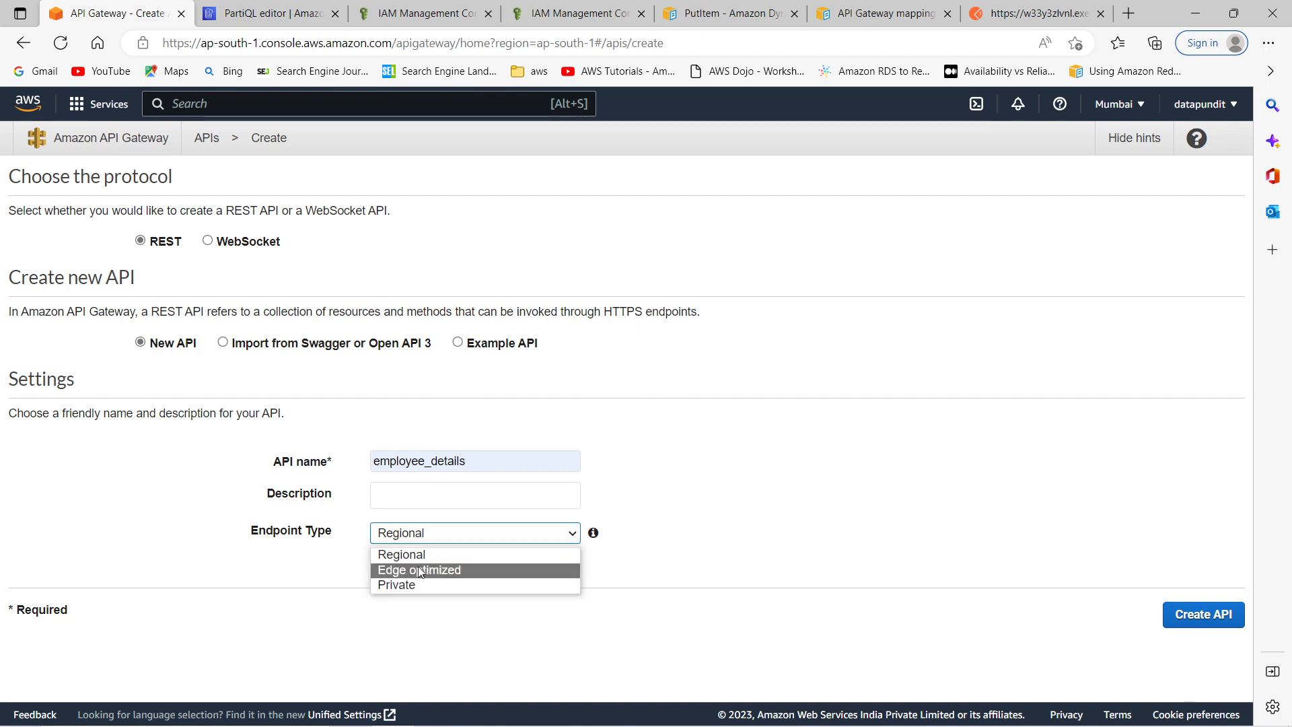
{"action": "left_click", "coordinate": [663, 566]}
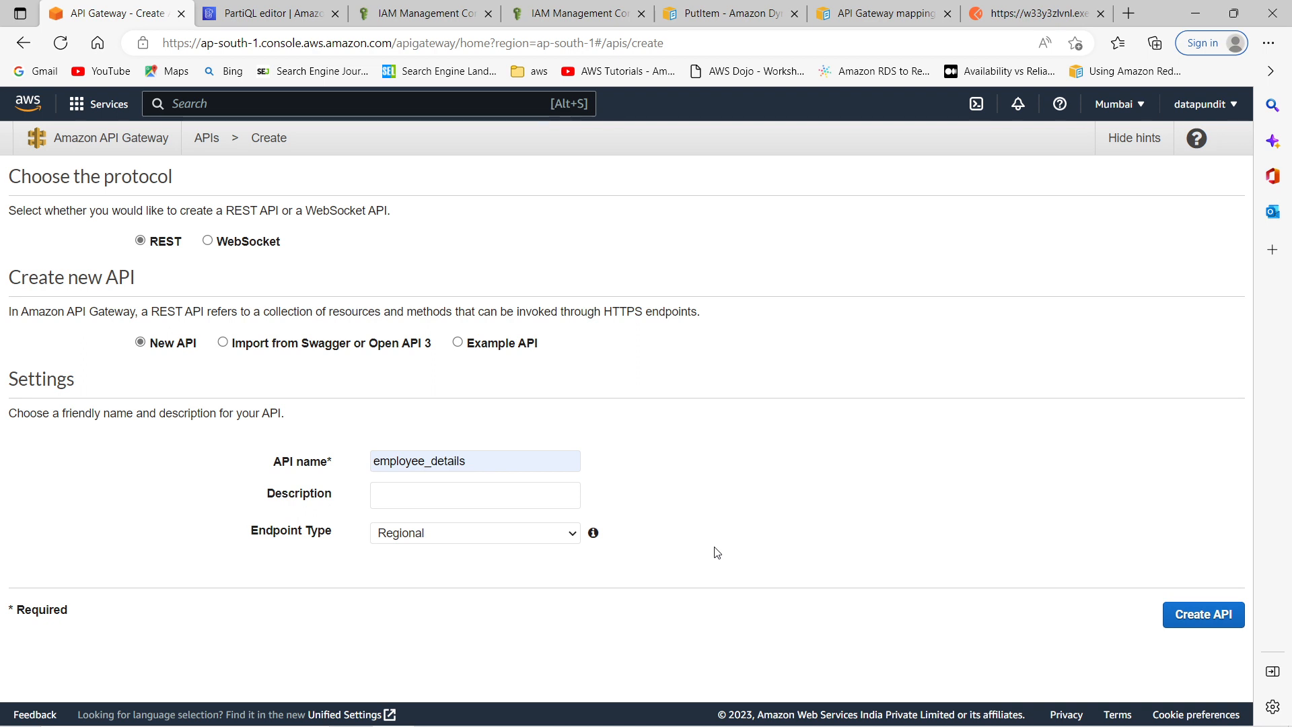
{"action": "left_click", "coordinate": [399, 541]}
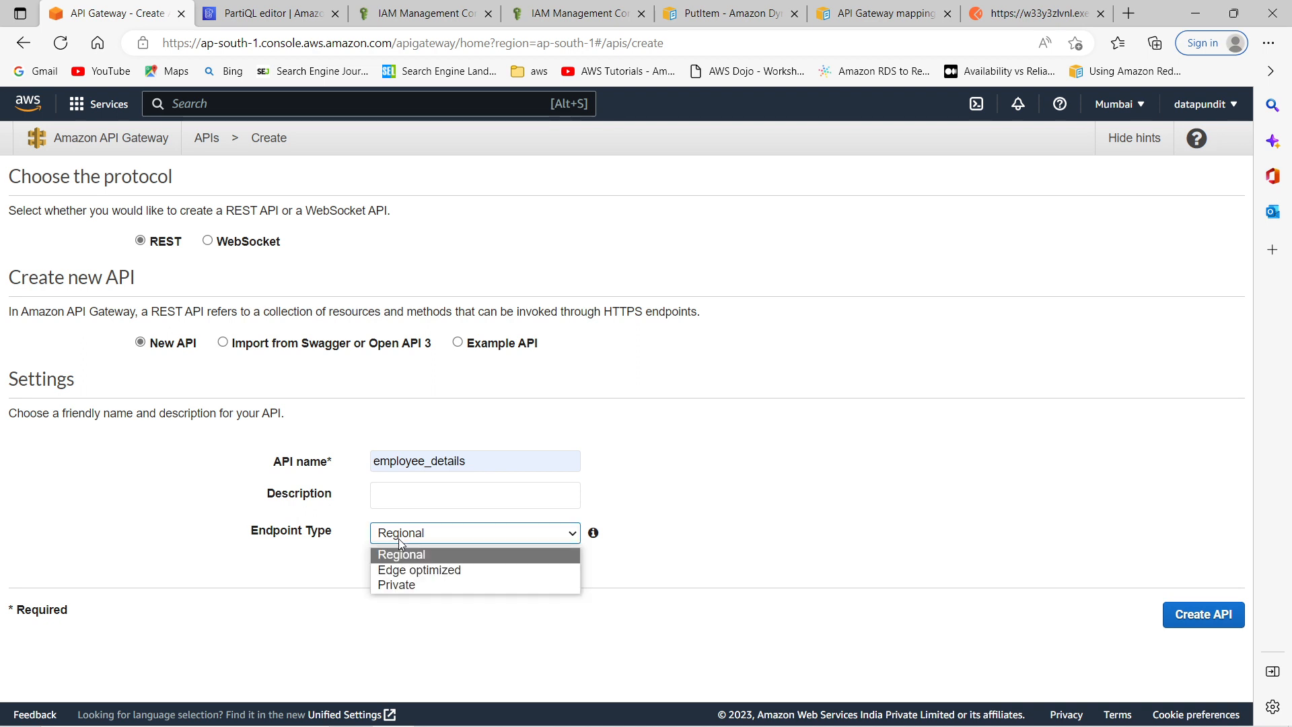
{"action": "left_click", "coordinate": [737, 538]}
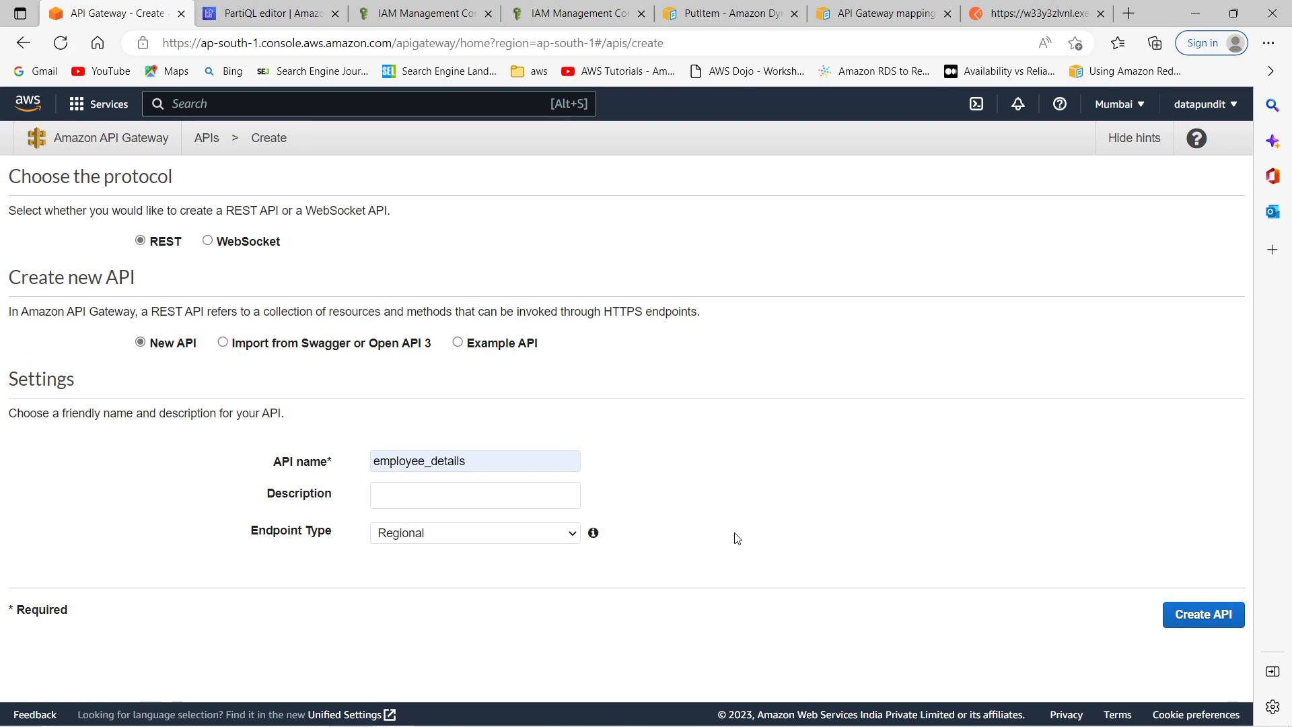
Set the endpoint type to Regional and create the employee_details API.
{"action": "left_click", "coordinate": [445, 538]}
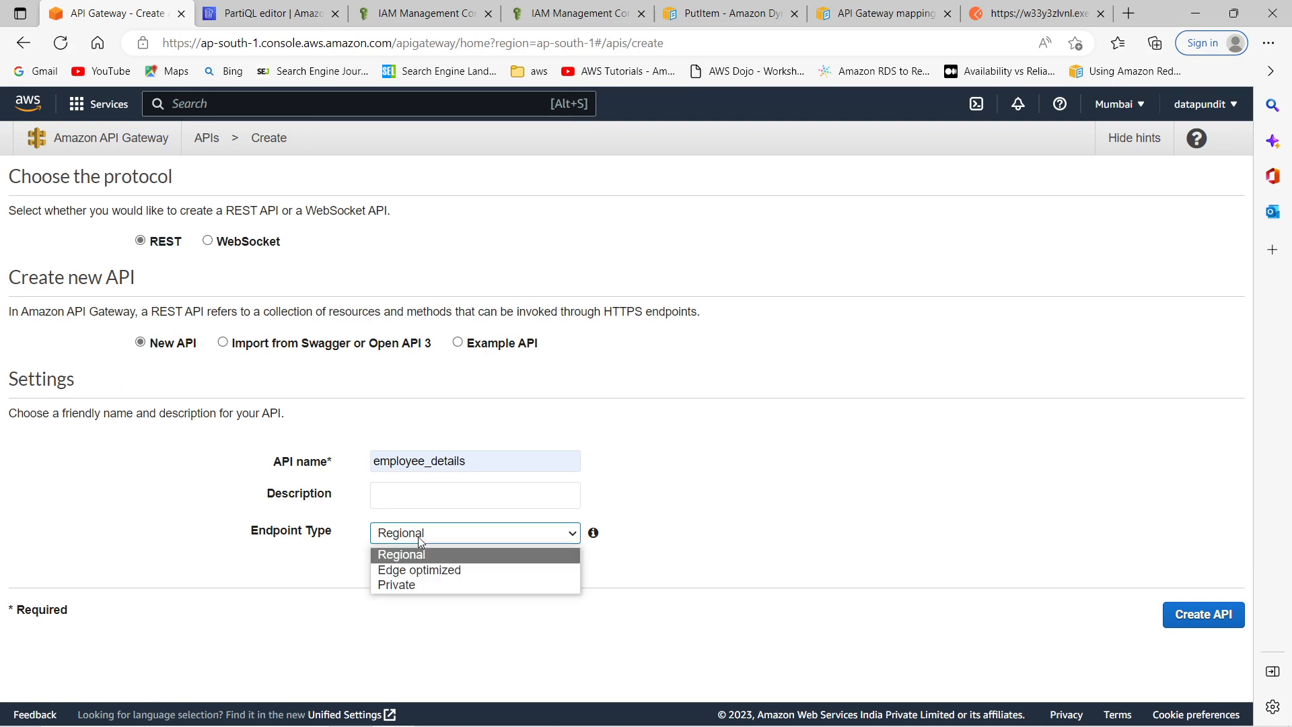
{"action": "left_click", "coordinate": [414, 568]}
{"action": "left_click", "coordinate": [422, 533]}
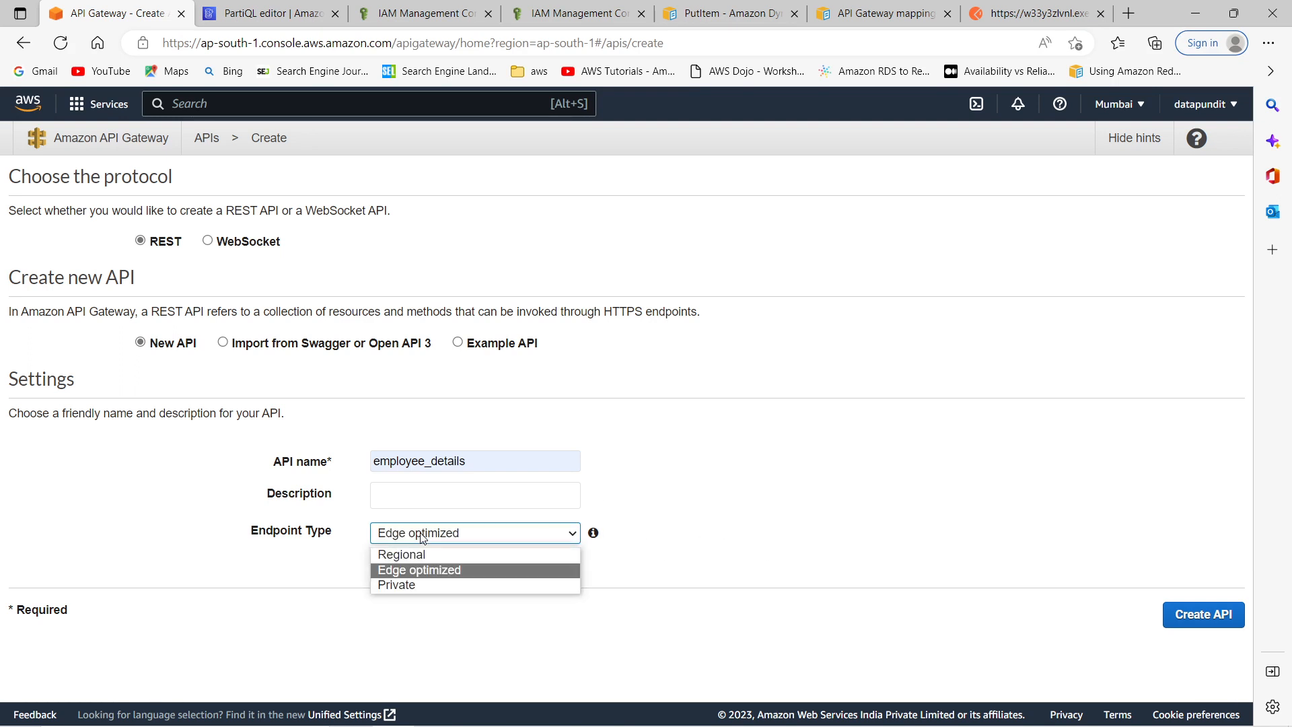
{"action": "left_click", "coordinate": [410, 554]}
{"action": "left_click", "coordinate": [439, 531]}
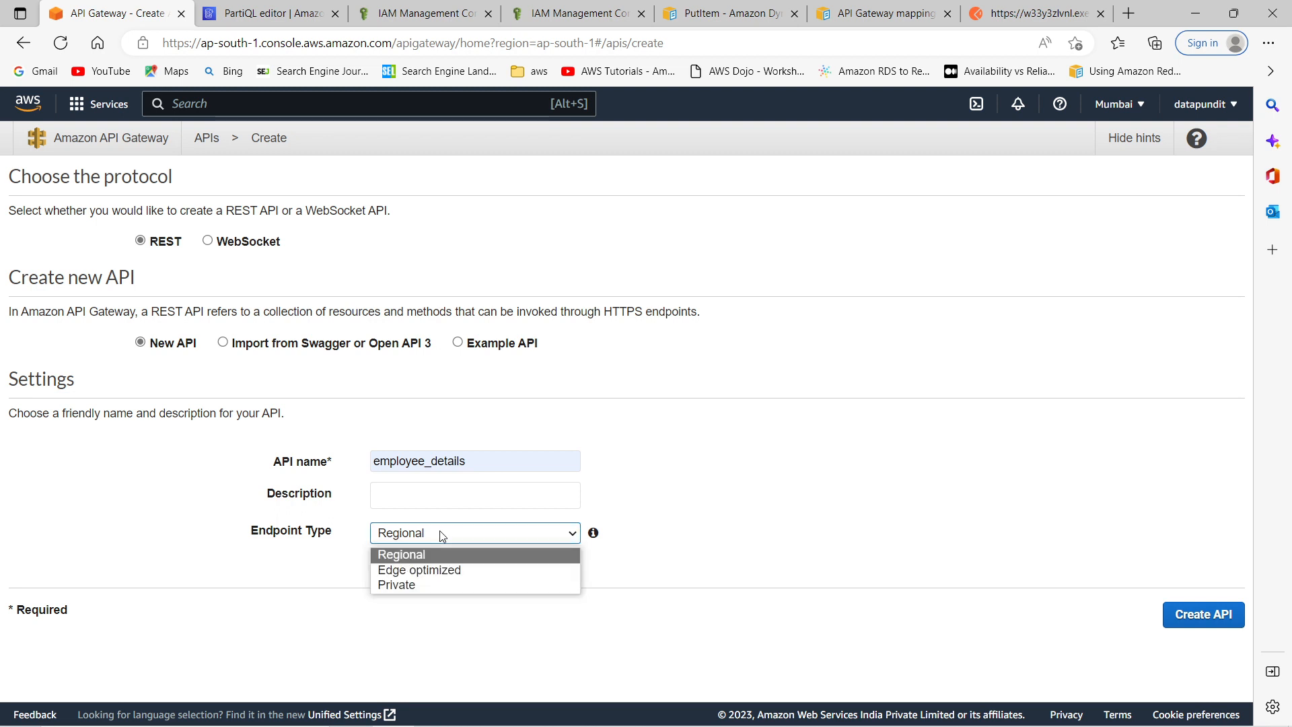
{"action": "left_click", "coordinate": [663, 540]}
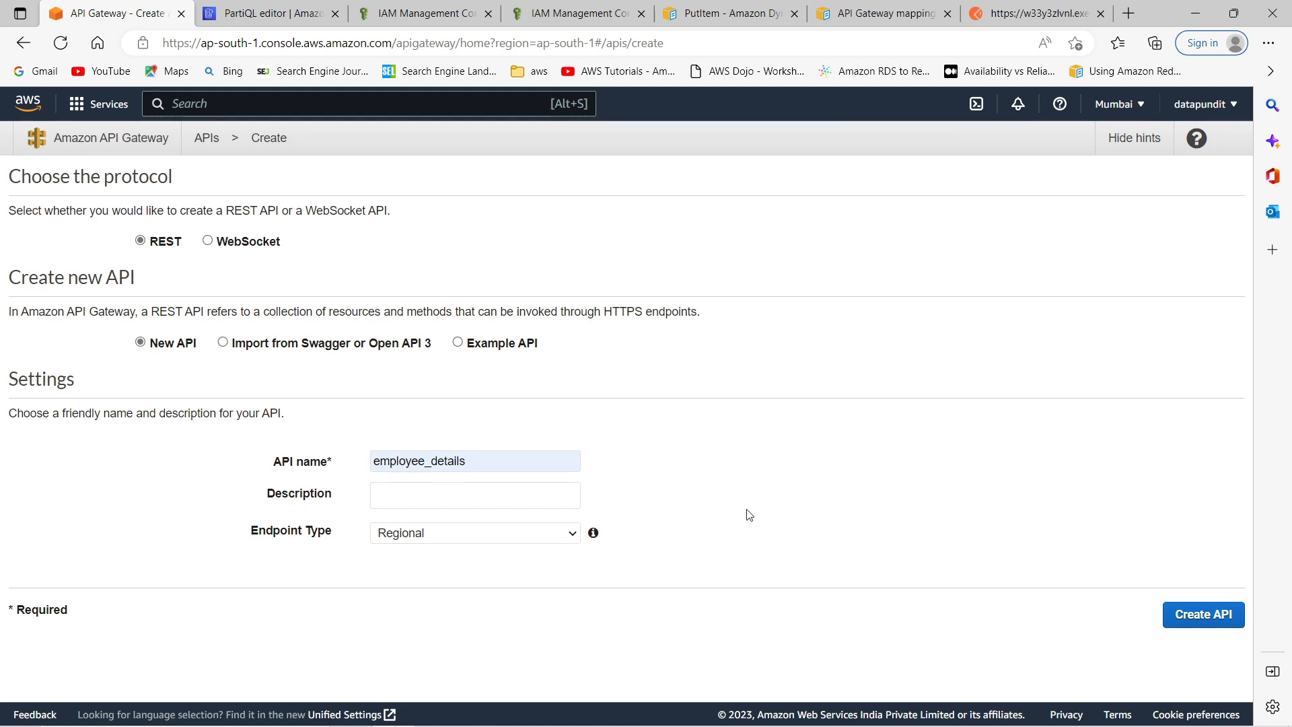
{"action": "left_click", "coordinate": [1200, 618]}
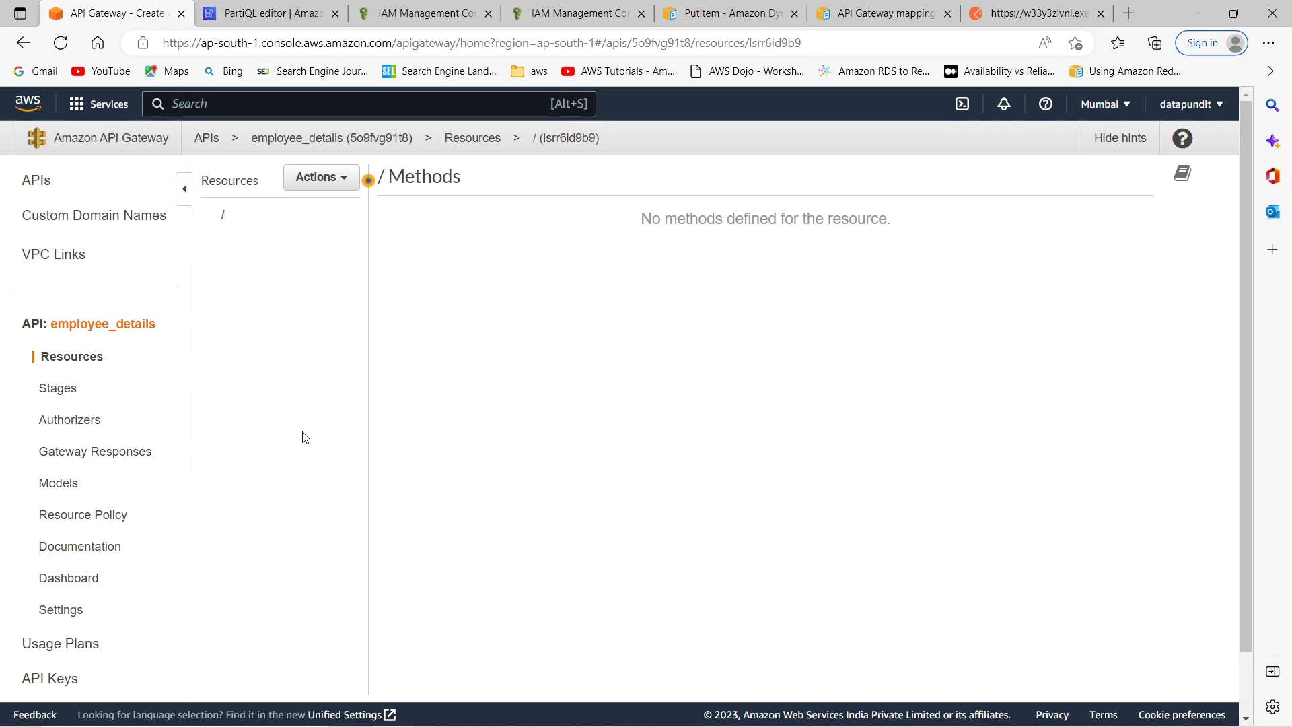
Create a child resource named employees under the API's root, without proxy configuration or CORS.
{"action": "left_click", "coordinate": [314, 180]}
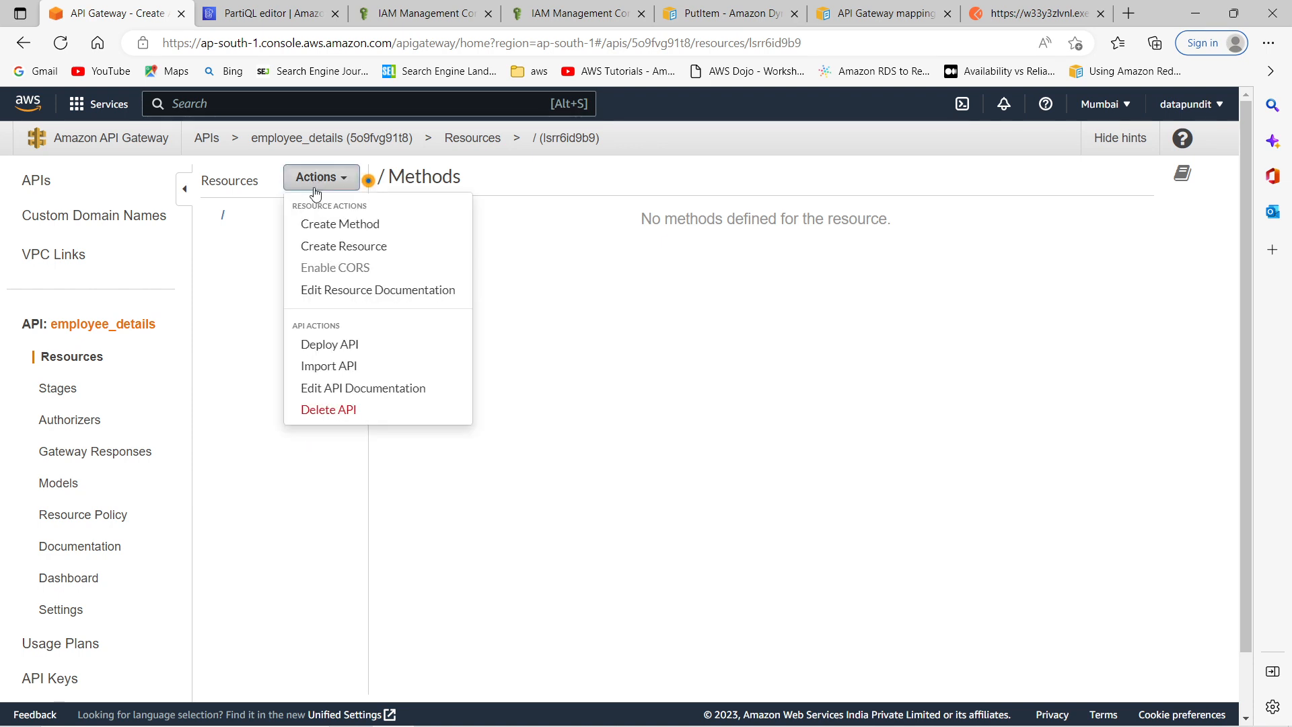
{"action": "left_click", "coordinate": [338, 246]}
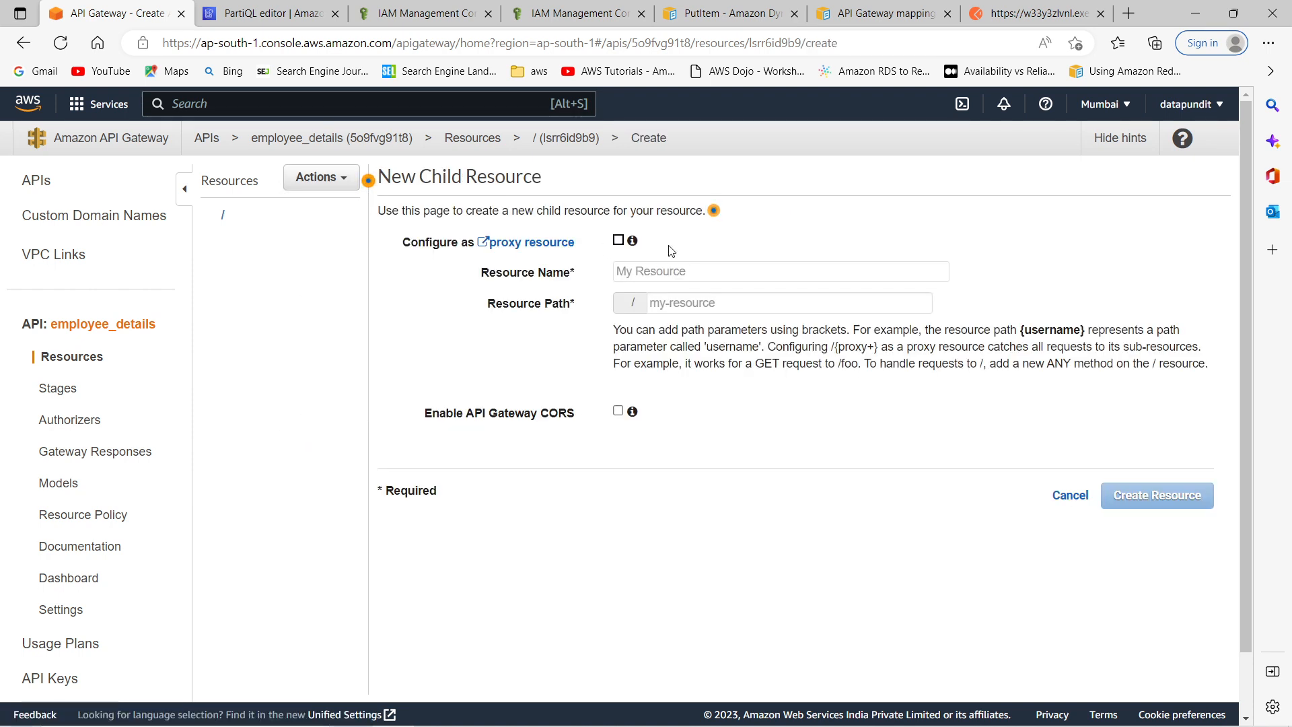
{"action": "left_click", "coordinate": [676, 270]}
{"action": "type", "text": "employees"}
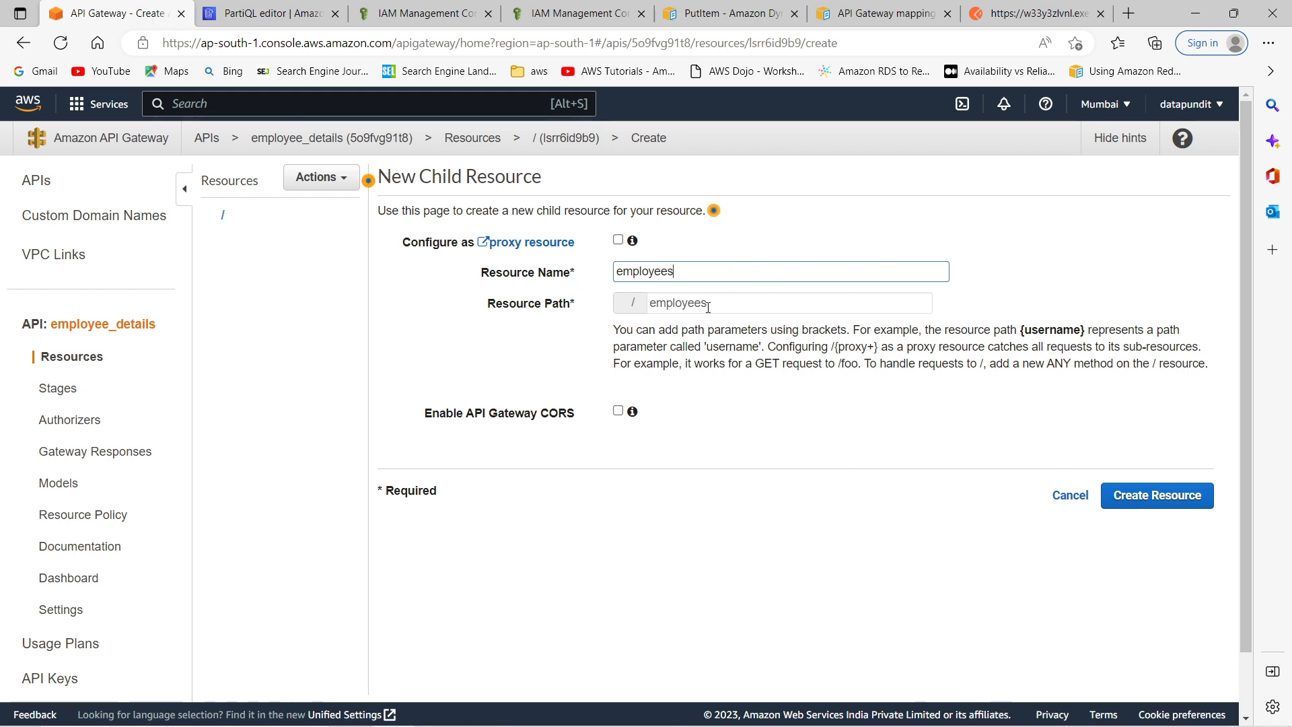
{"action": "left_click", "coordinate": [1149, 496]}
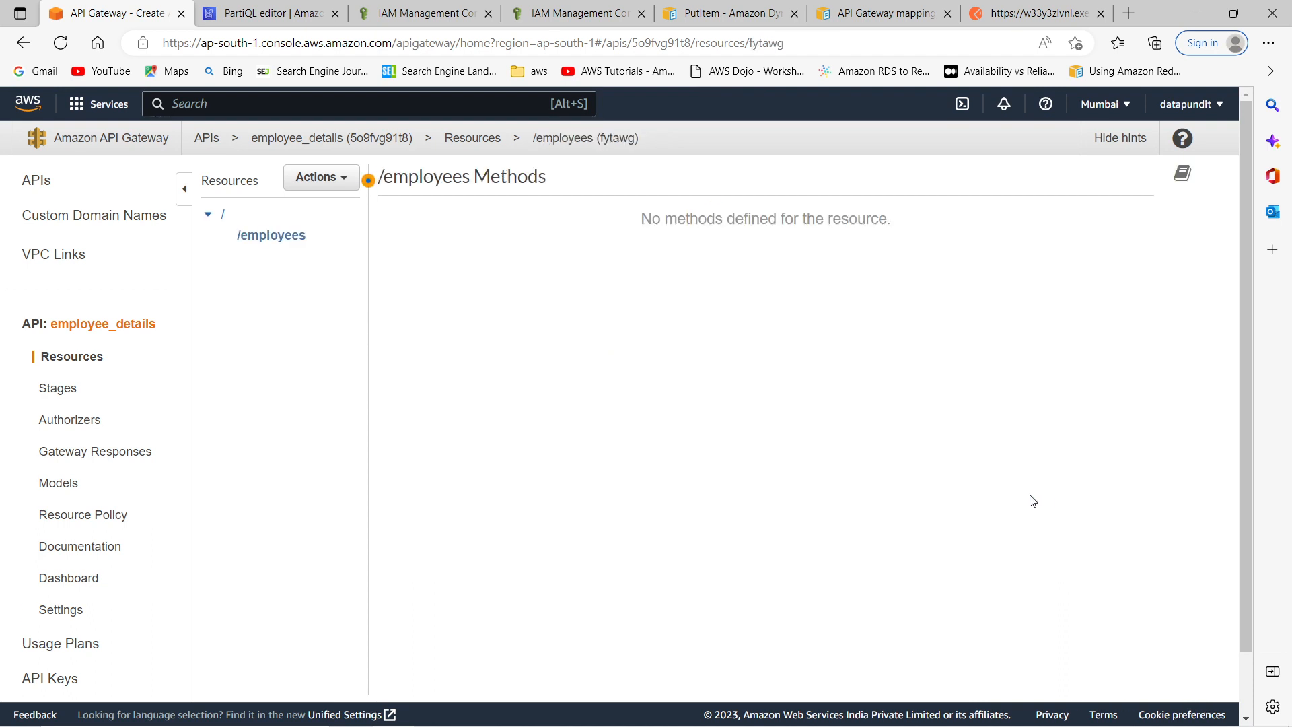
Add a POST method to the /employees resource.
{"action": "left_click", "coordinate": [272, 243]}
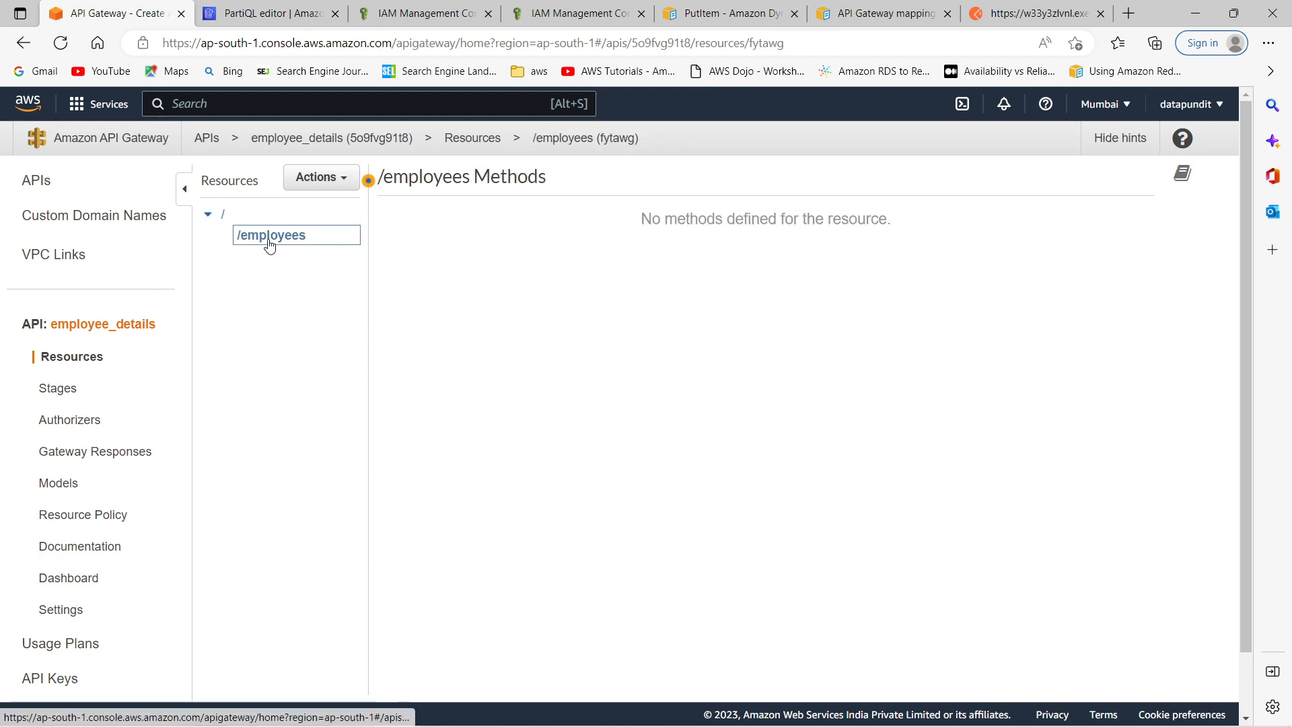
{"action": "left_click", "coordinate": [321, 185]}
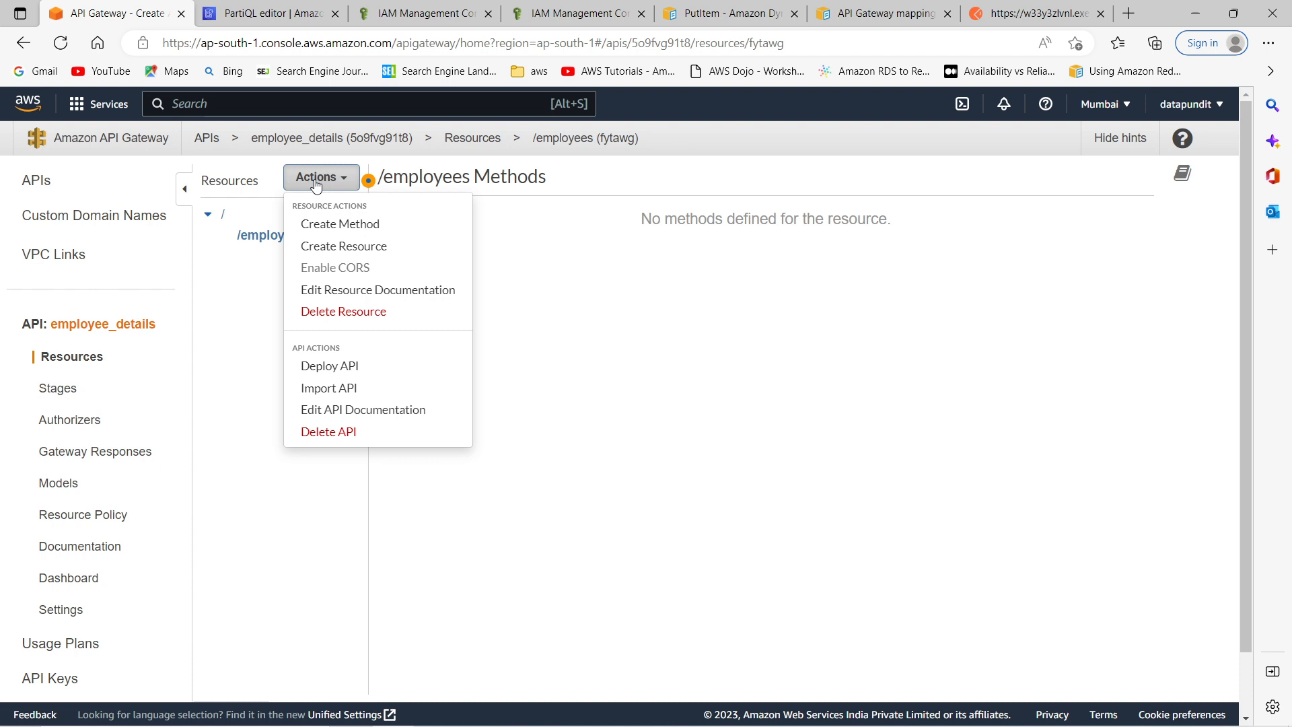
{"action": "left_click", "coordinate": [325, 232]}
{"action": "left_click", "coordinate": [295, 256]}
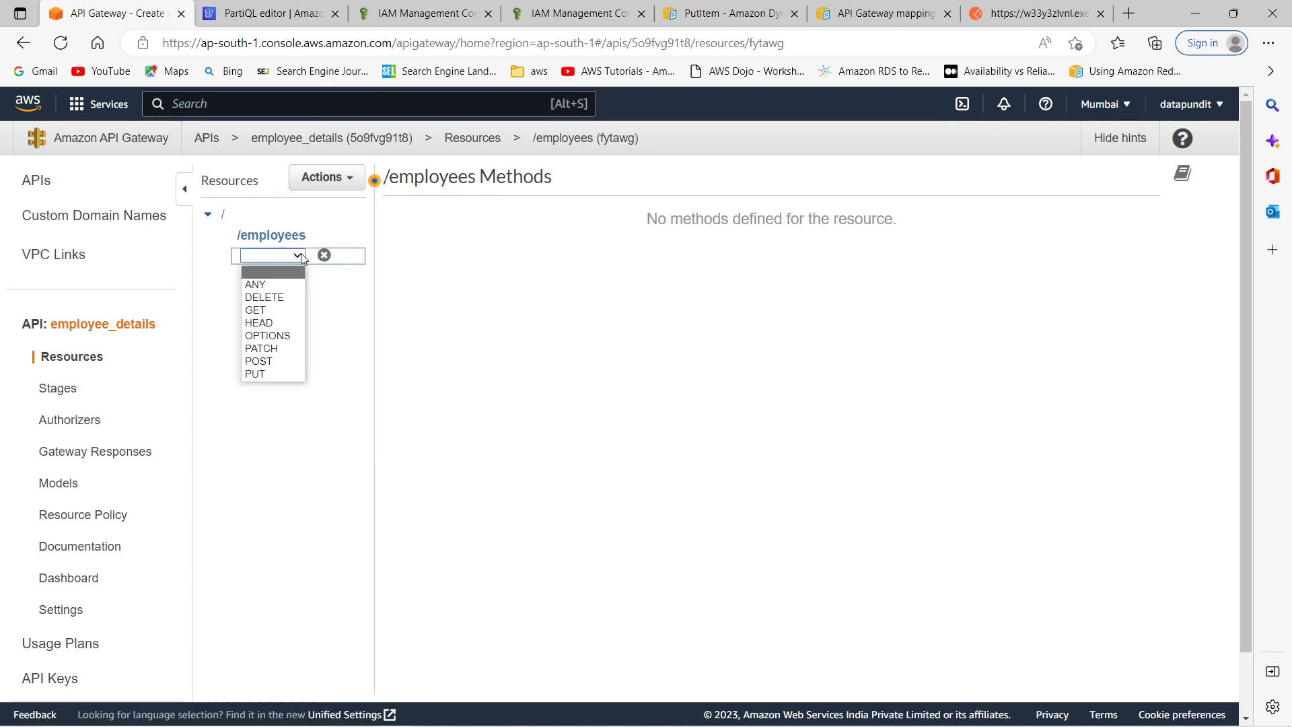
{"action": "left_click", "coordinate": [276, 358]}
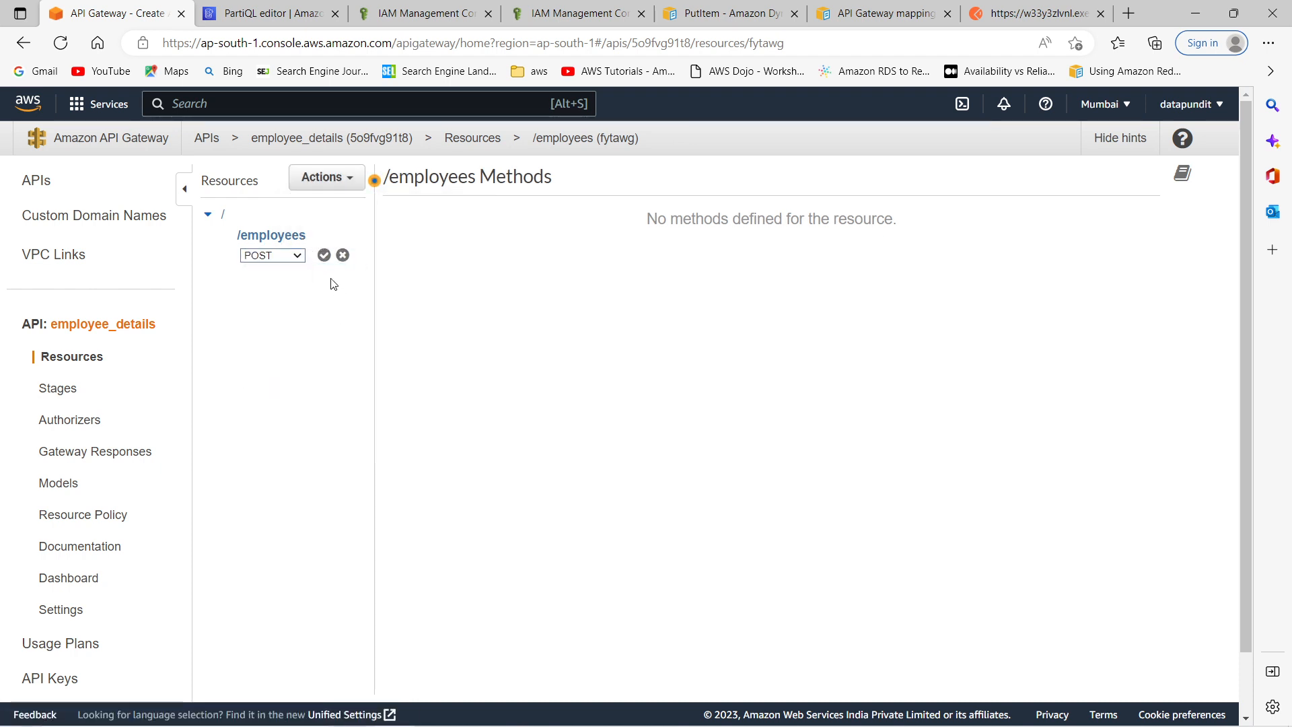
{"action": "left_click", "coordinate": [323, 256]}
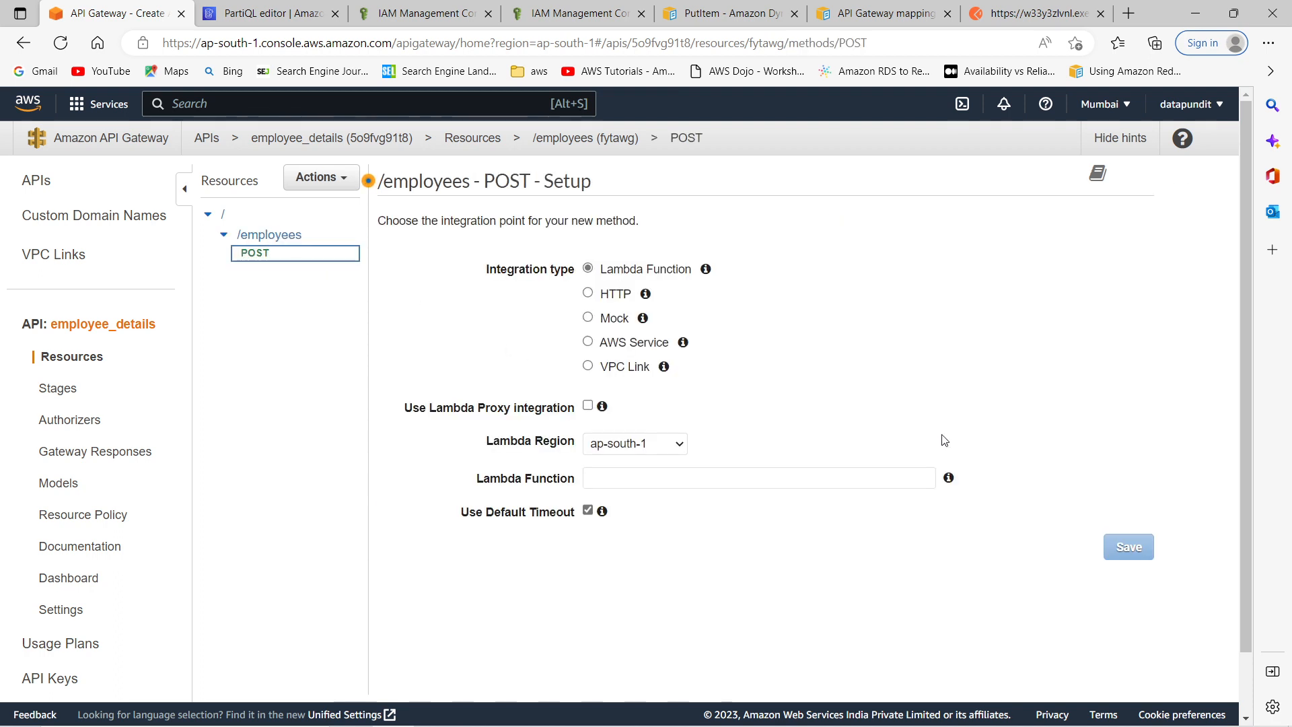
Set the POST method's integration type to AWS Service and its AWS region to ap-south-1.
{"action": "scroll", "coordinate": [886, 395], "scroll_direction": "down", "scroll_amount": 1}
{"action": "scroll", "coordinate": [880, 381], "scroll_direction": "up", "scroll_amount": 1}
{"action": "left_click", "coordinate": [588, 342]}
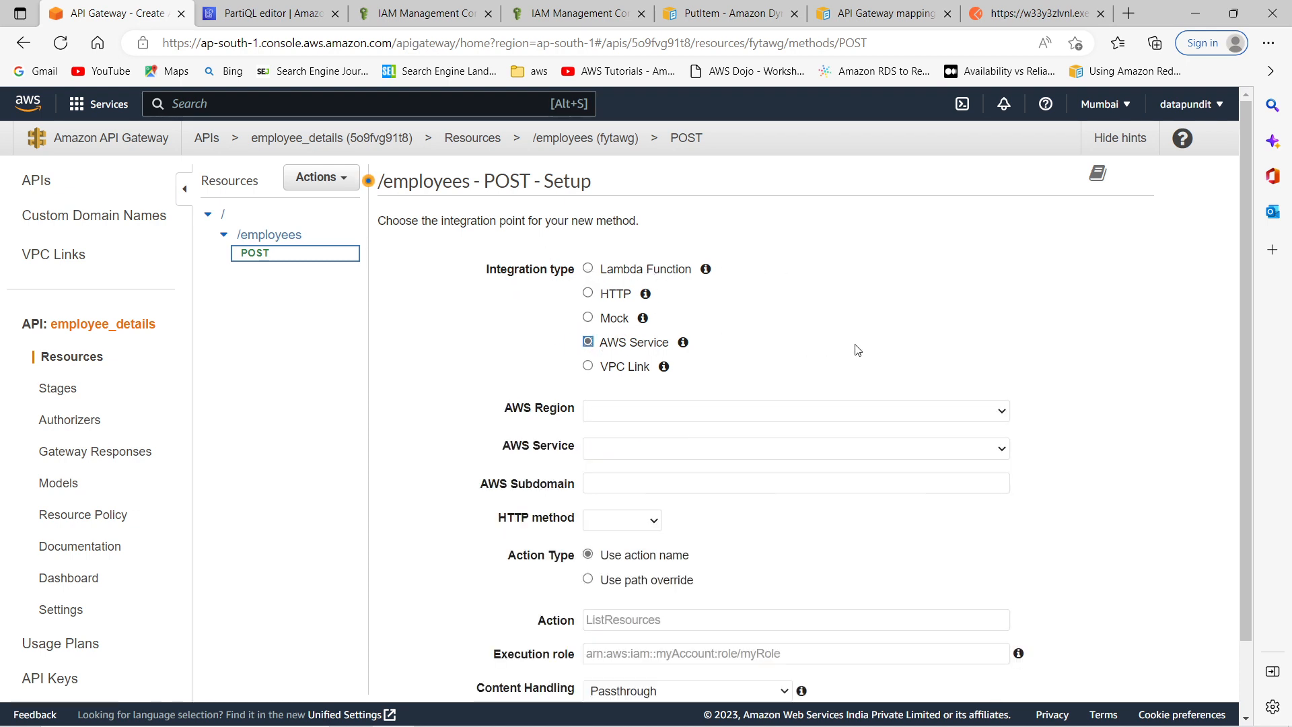
{"action": "left_click", "coordinate": [611, 416]}
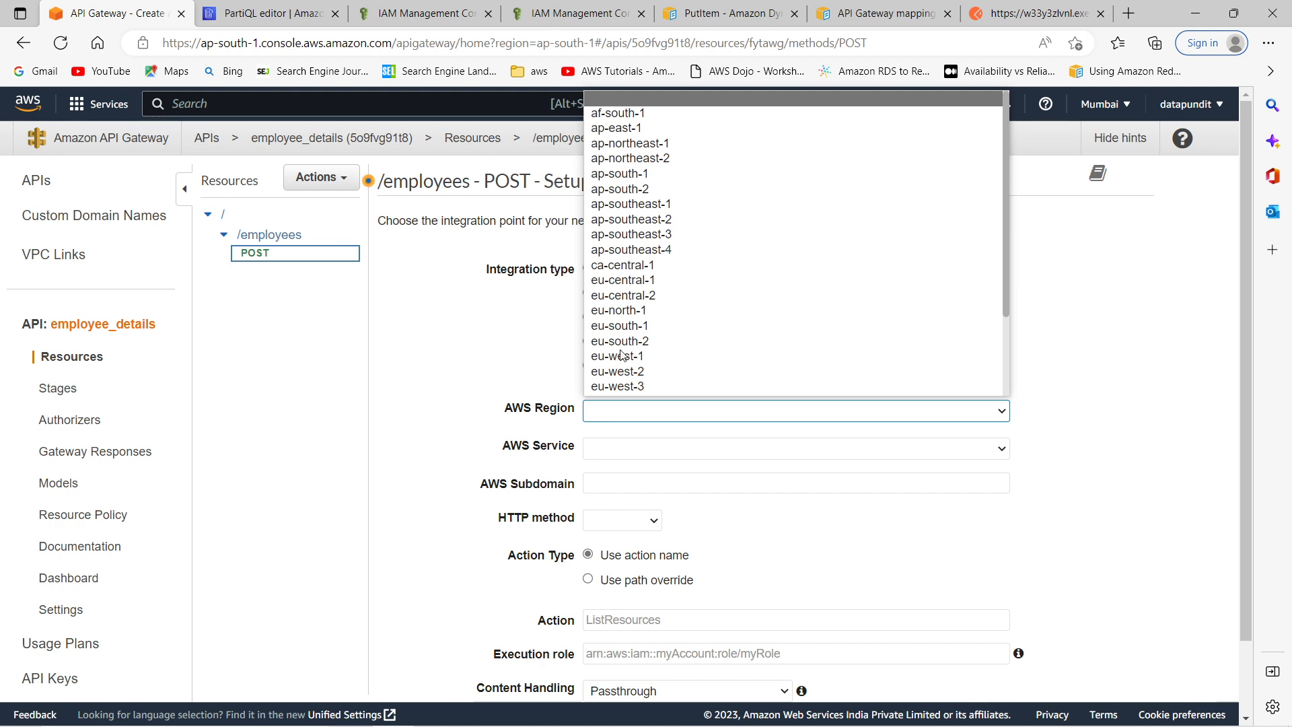
{"action": "left_click", "coordinate": [628, 160]}
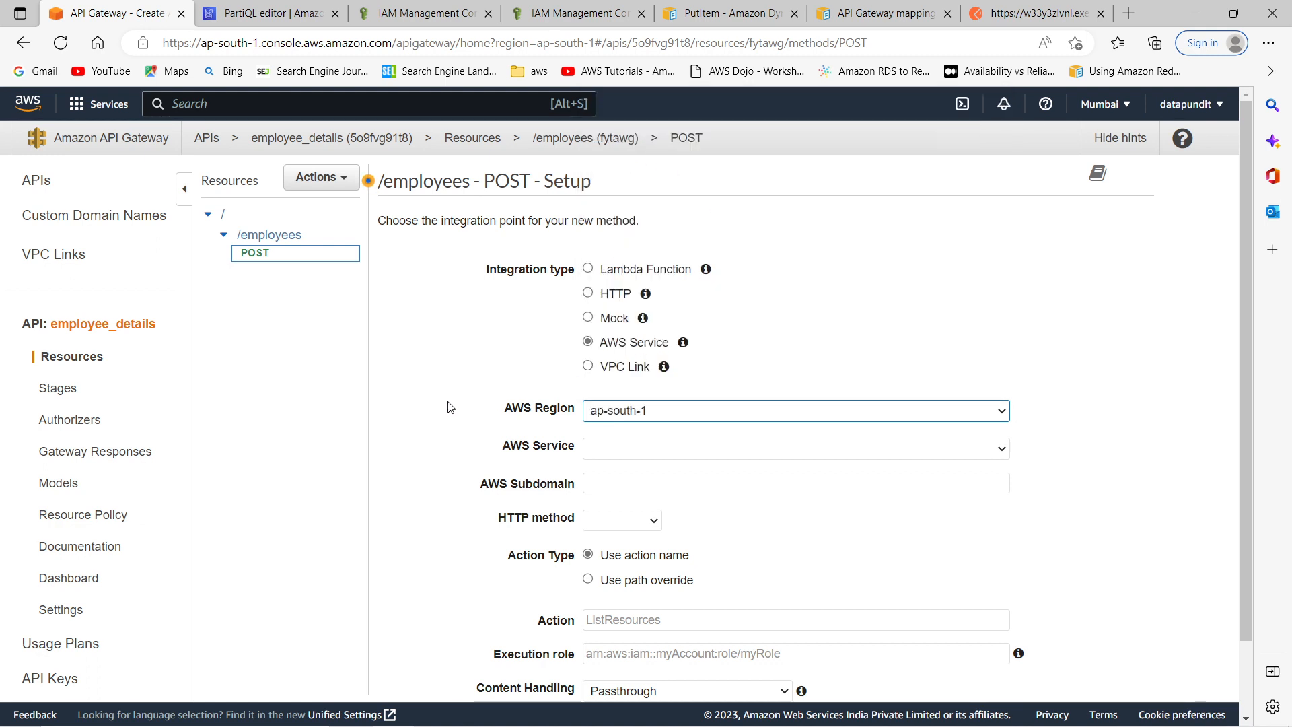
Set the POST method integration's AWS service to DynamoDB, leaving the AWS subdomain empty.
{"action": "left_click", "coordinate": [404, 402]}
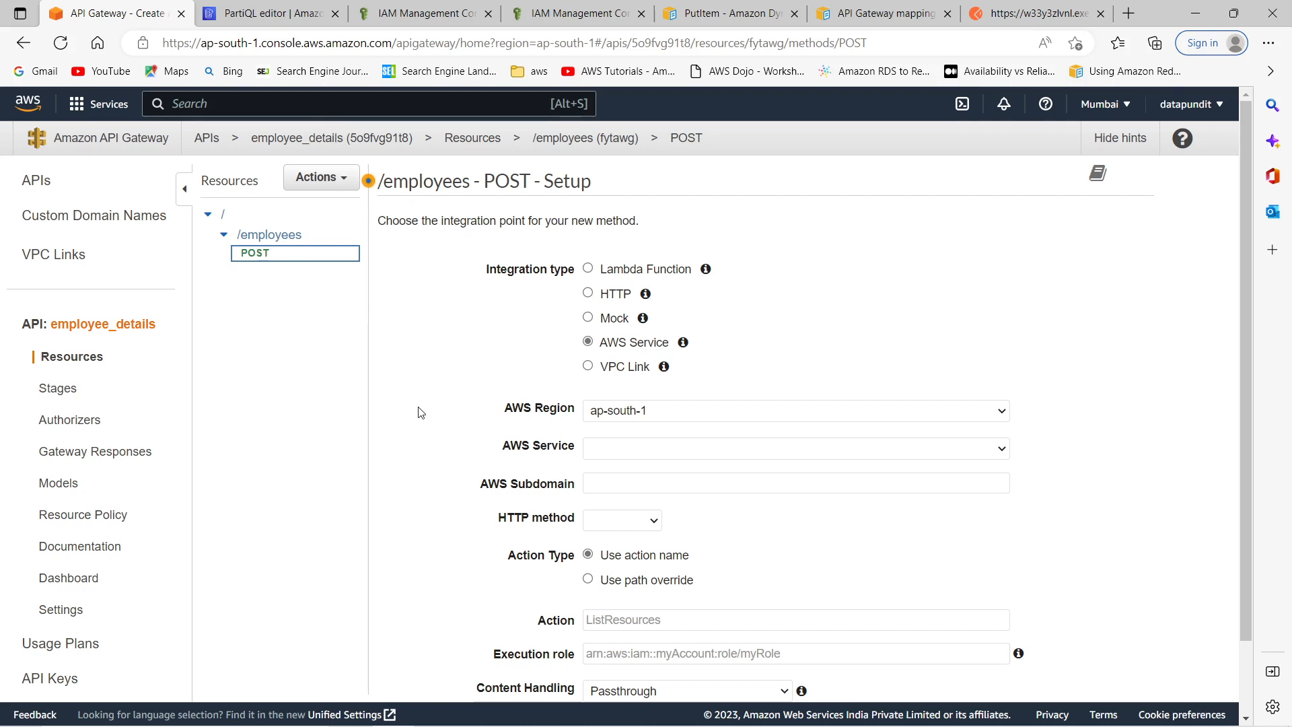
{"action": "scroll", "coordinate": [421, 412], "scroll_direction": "down", "scroll_amount": 1}
{"action": "scroll", "coordinate": [421, 412], "scroll_direction": "down", "scroll_amount": 1}
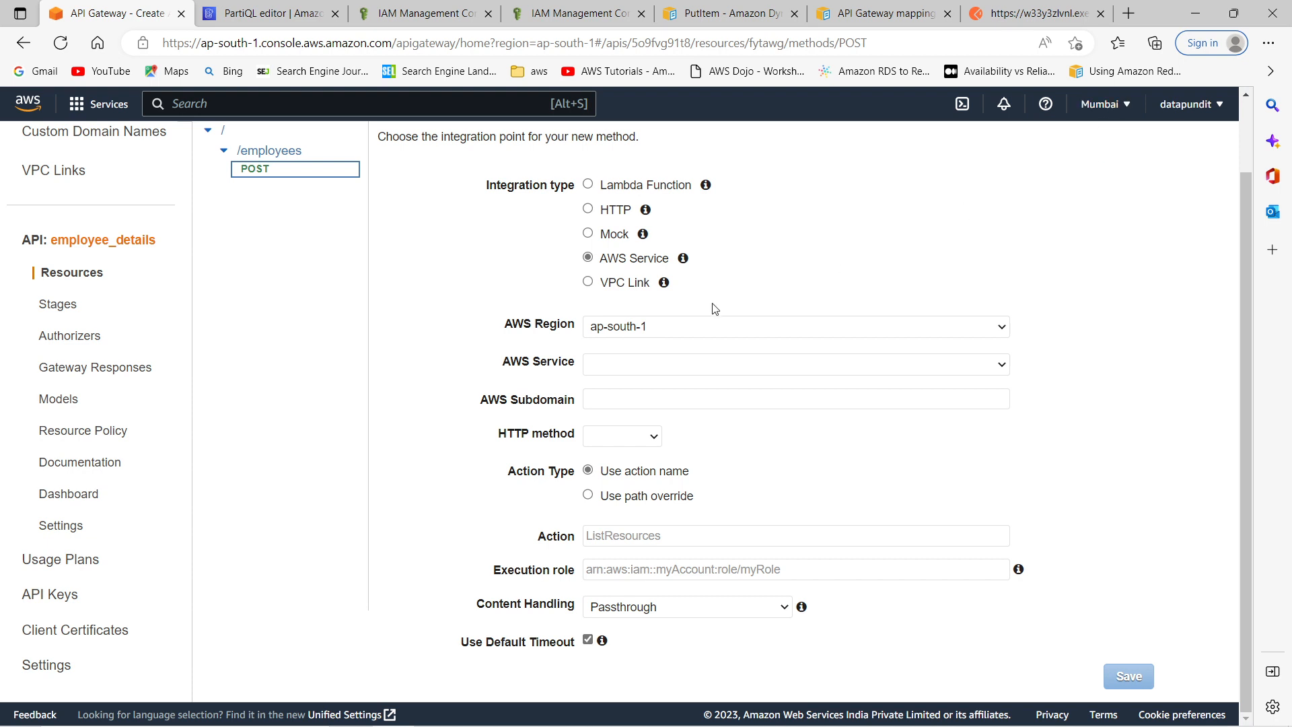
{"action": "left_click", "coordinate": [616, 367]}
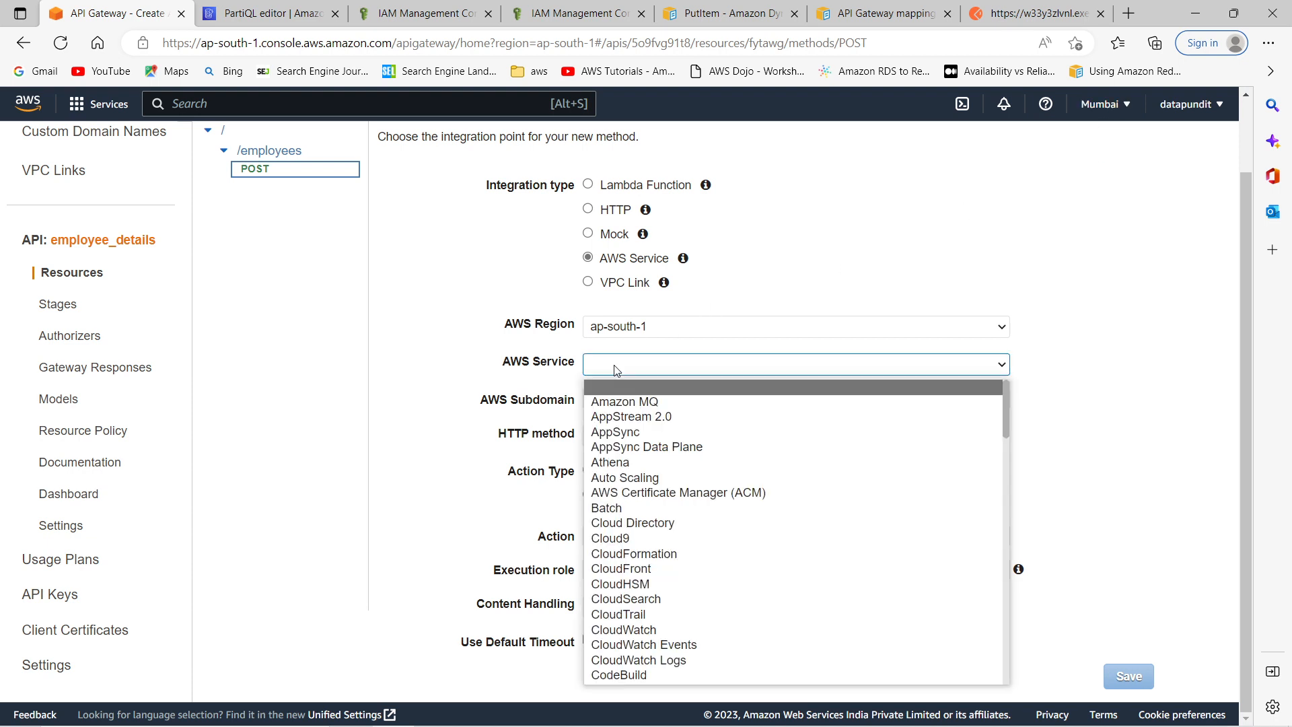
{"action": "key", "text": "d"}
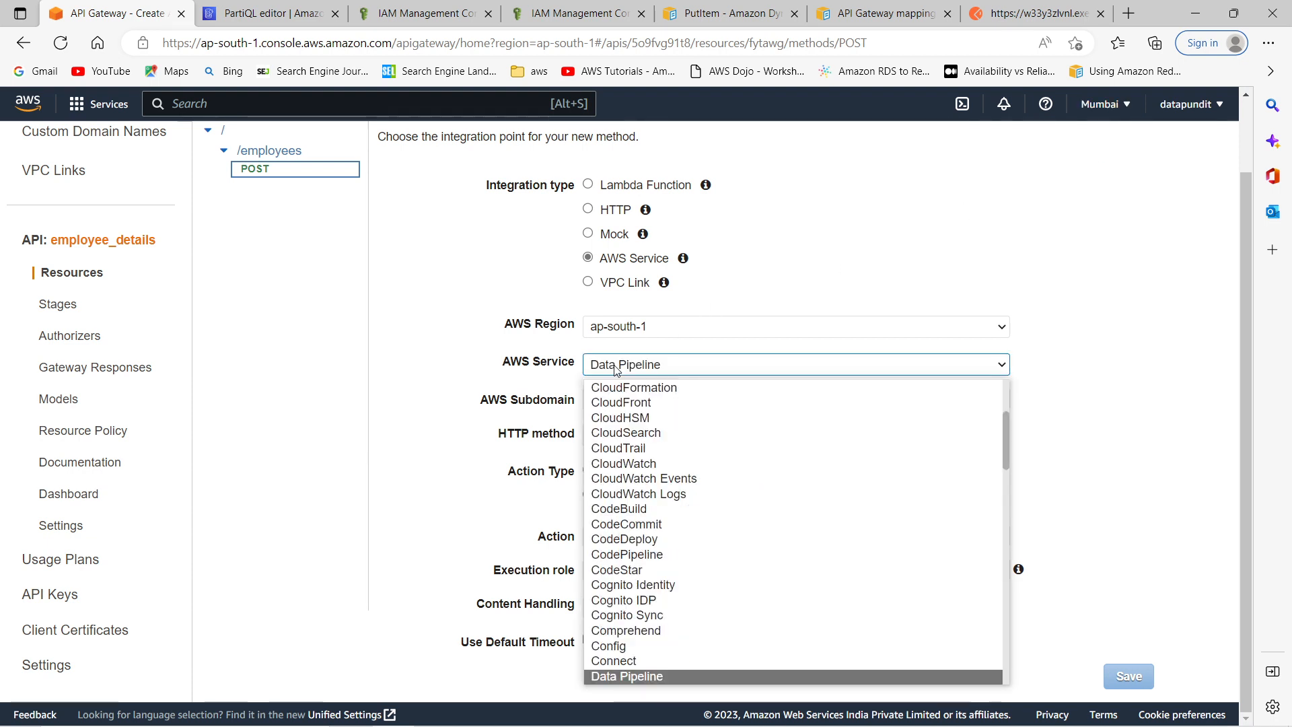
{"action": "key", "text": "y"}
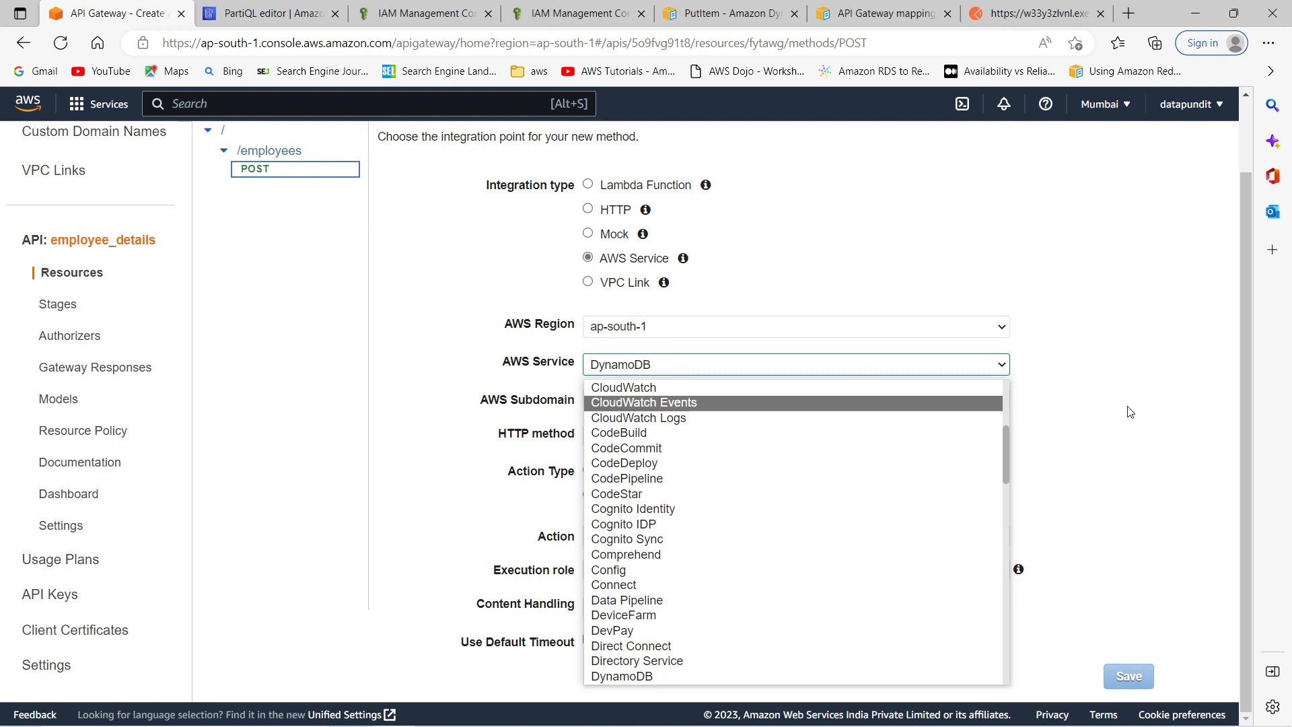
{"action": "key", "text": "Return"}
{"action": "left_click", "coordinate": [590, 397]}
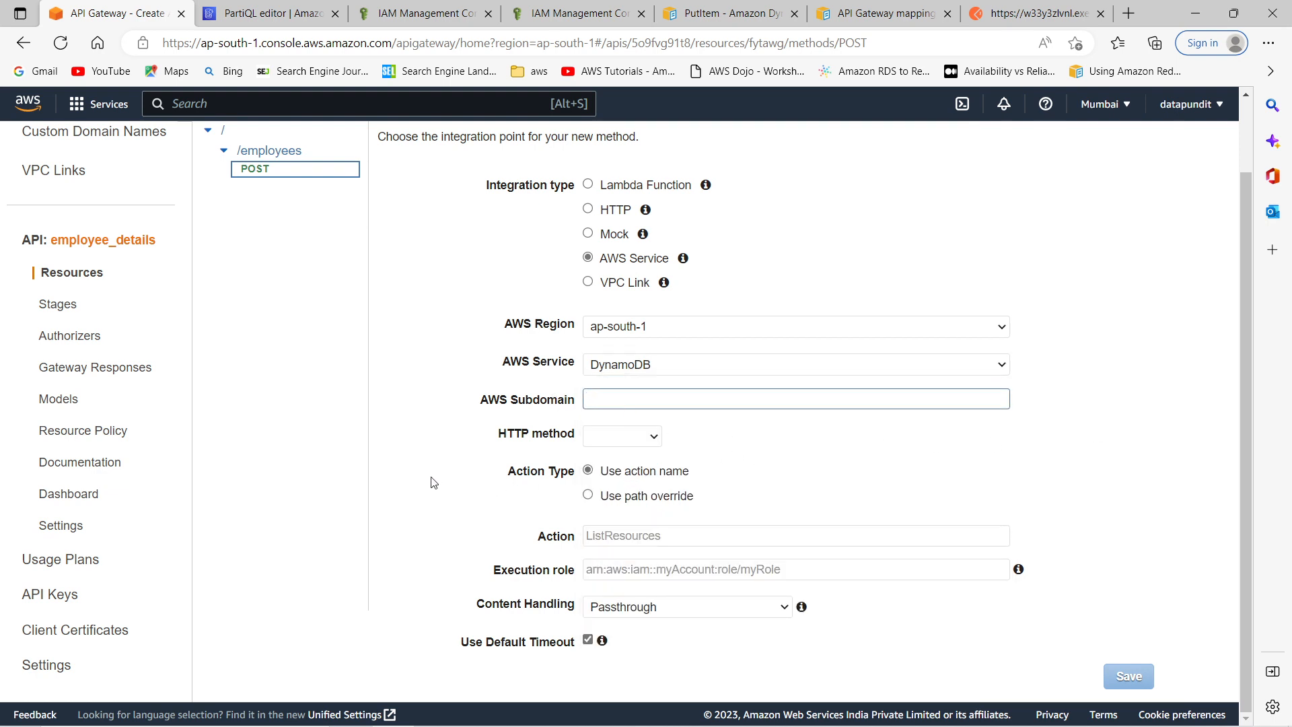
Set the integration's HTTP method to POST and its action name to PutItem.
{"action": "left_click", "coordinate": [656, 440]}
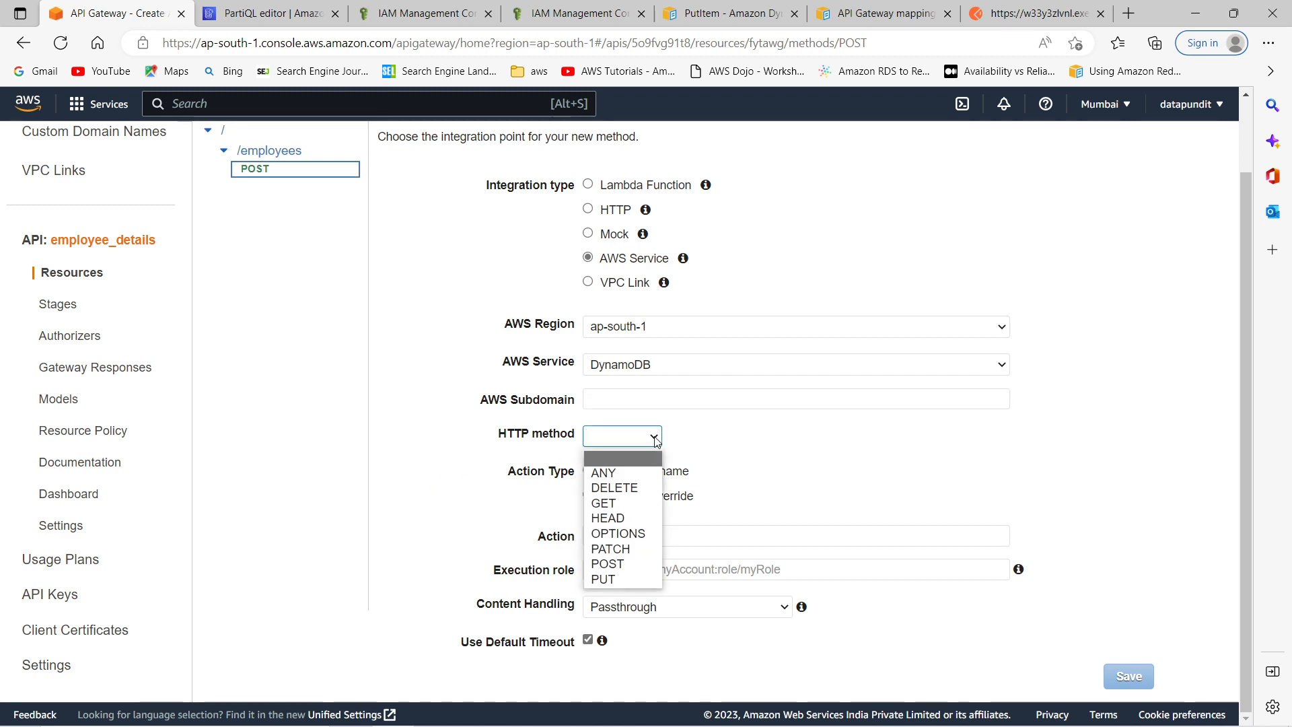
{"action": "left_click", "coordinate": [622, 564]}
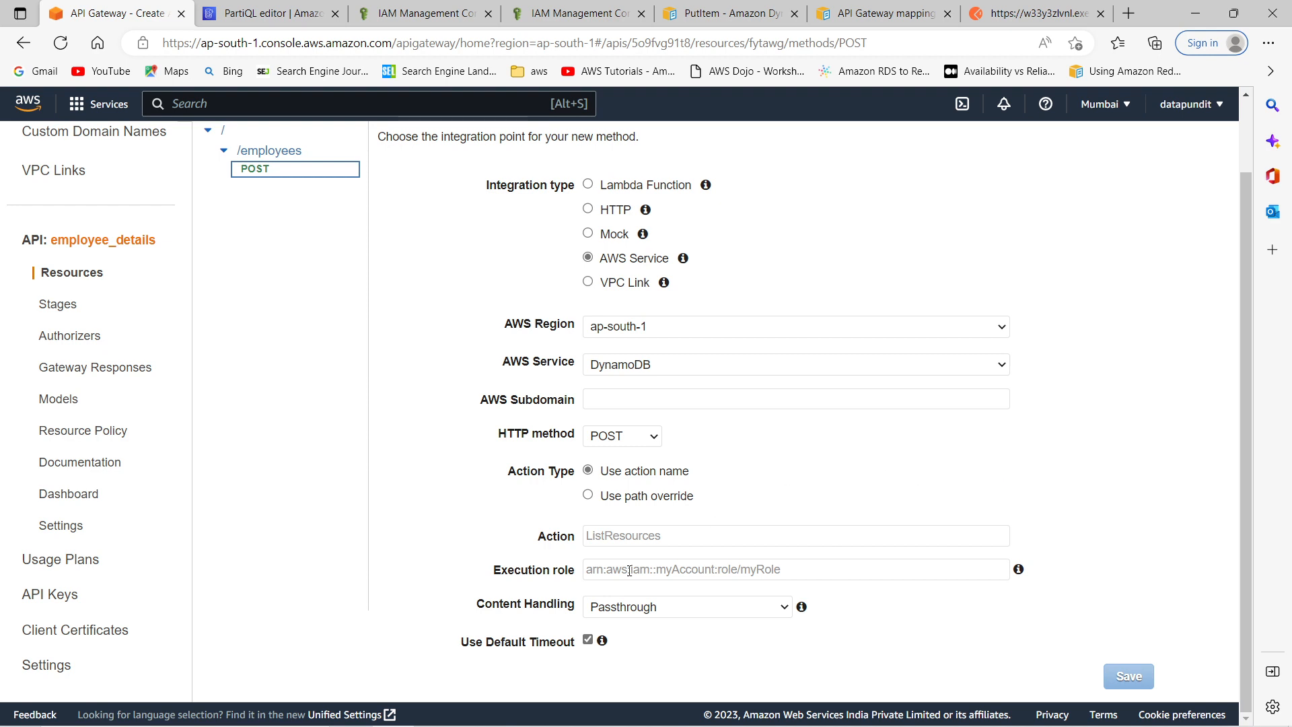
{"action": "left_click", "coordinate": [615, 540]}
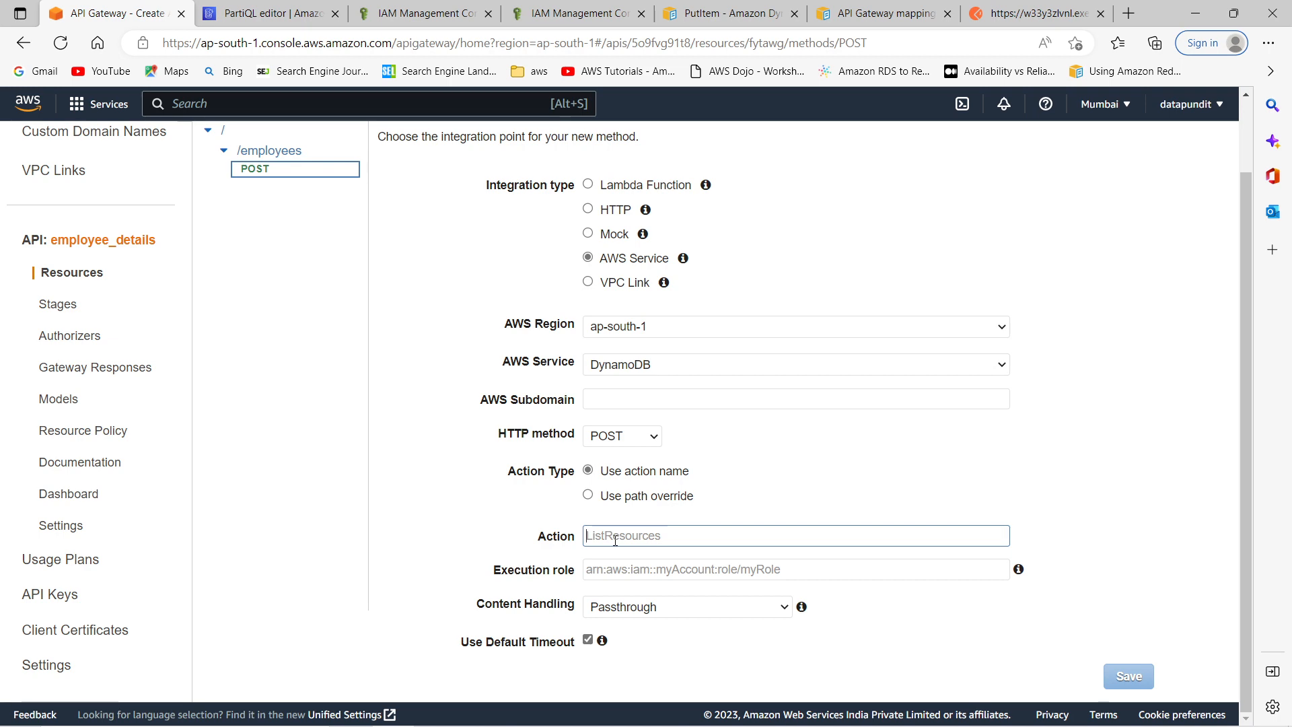
{"action": "type", "text": "Pu"}
Examine the Put an Item sample request in the DynamoDB PutItem API reference, including its HTTP method.
{"action": "left_click", "coordinate": [705, 18]}
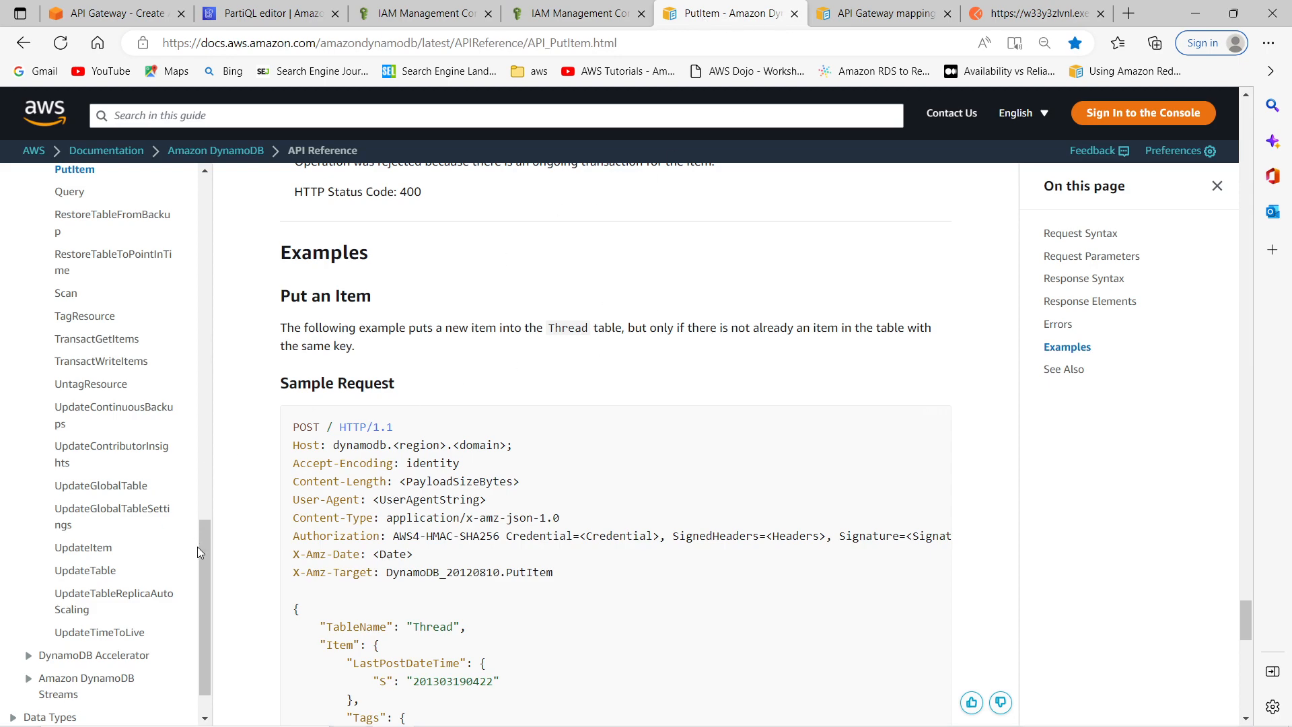
{"action": "left_click_drag", "start_coordinate": [204, 555], "coordinate": [220, 584]}
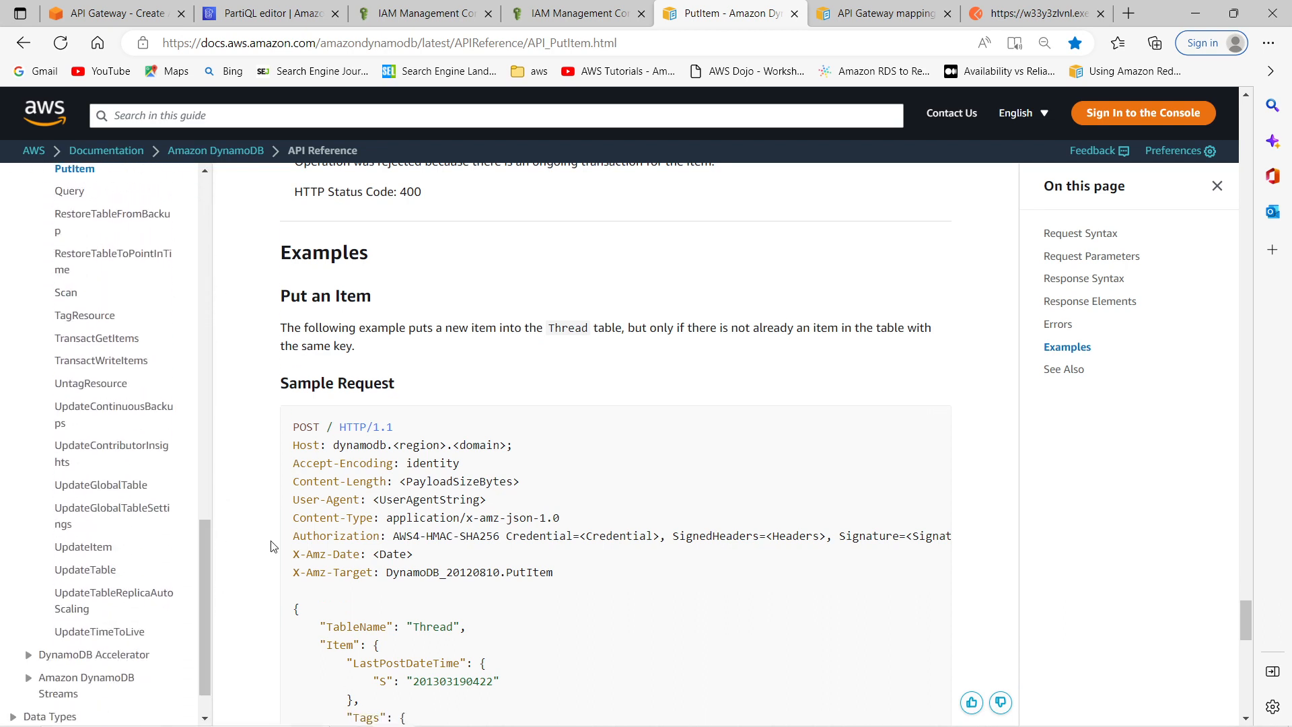
{"action": "scroll", "coordinate": [506, 382], "scroll_direction": "down", "scroll_amount": 5}
{"action": "scroll", "coordinate": [506, 382], "scroll_direction": "up", "scroll_amount": 6}
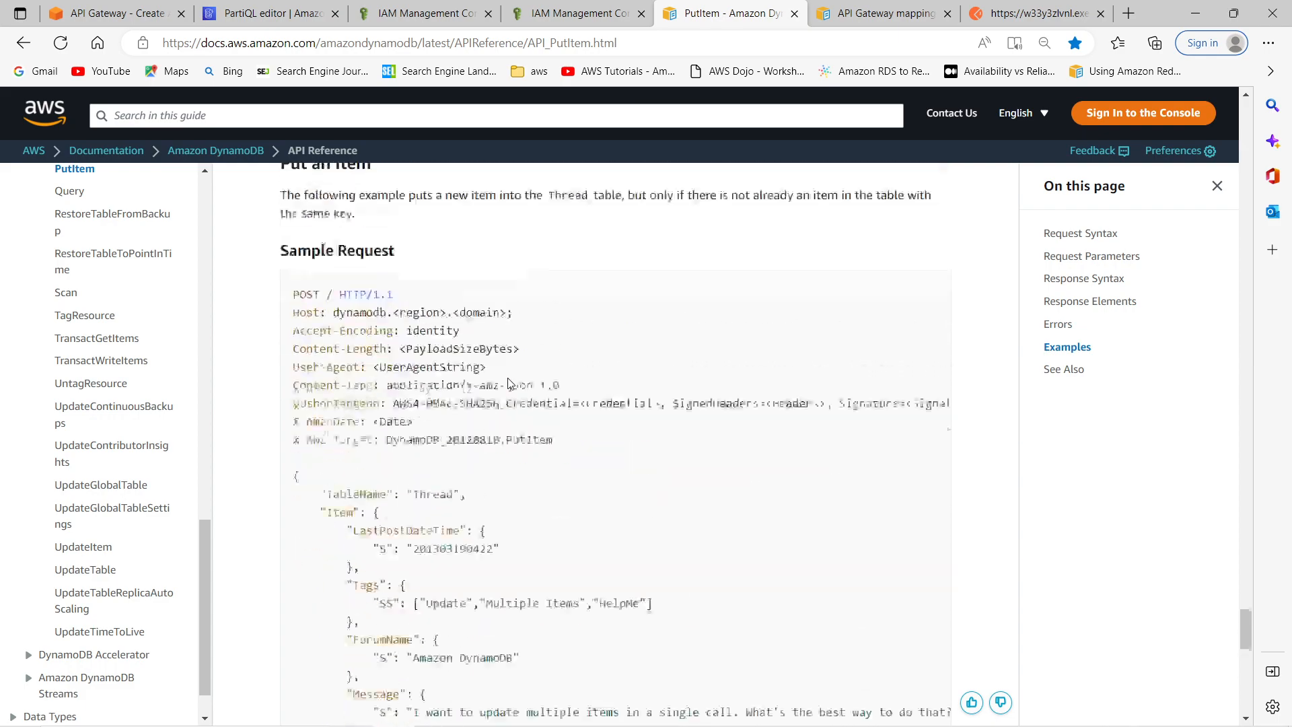
{"action": "scroll", "coordinate": [508, 384], "scroll_direction": "up", "scroll_amount": 15}
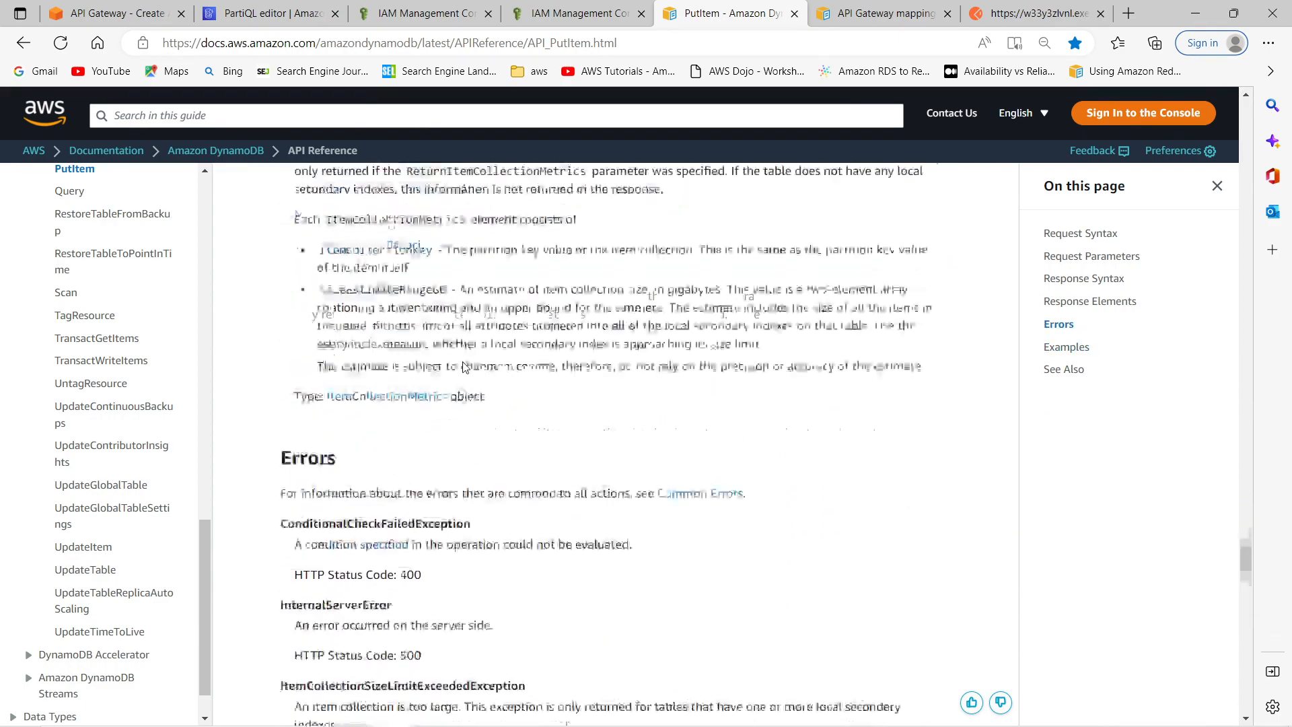
{"action": "scroll", "coordinate": [535, 366], "scroll_direction": "down", "scroll_amount": 14}
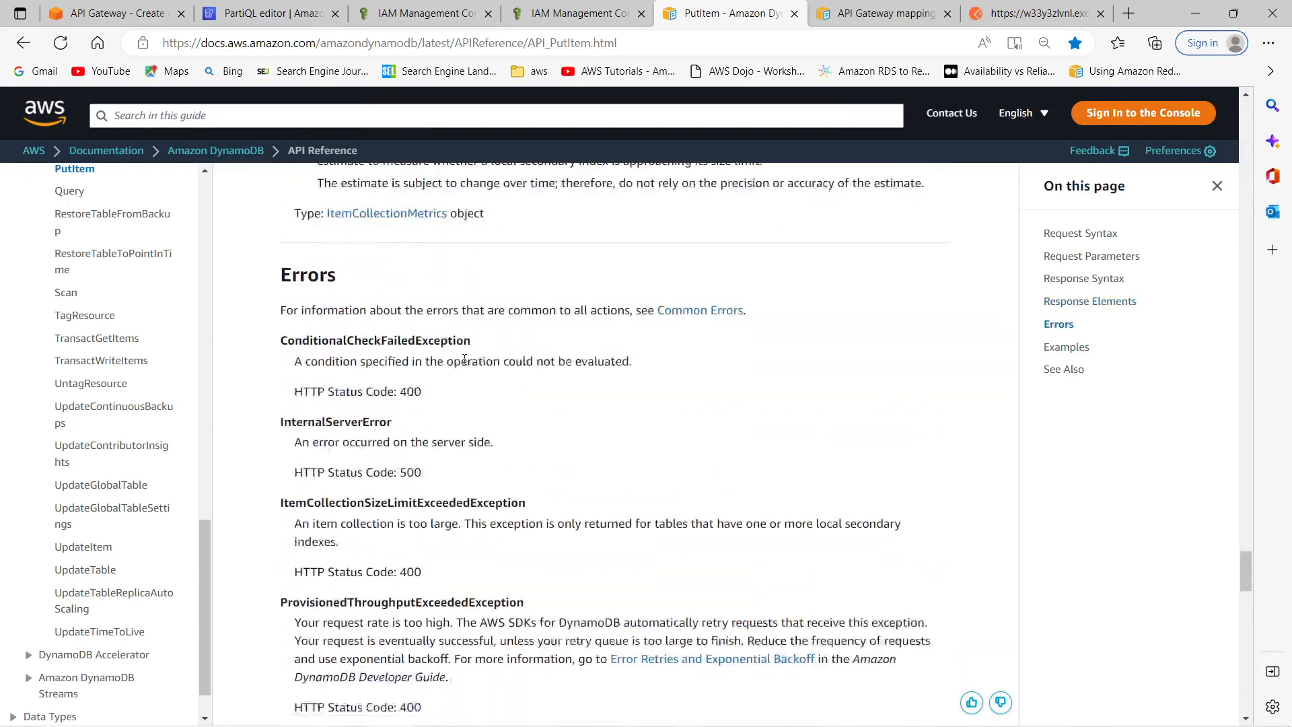
{"action": "scroll", "coordinate": [533, 420], "scroll_direction": "down", "scroll_amount": 15}
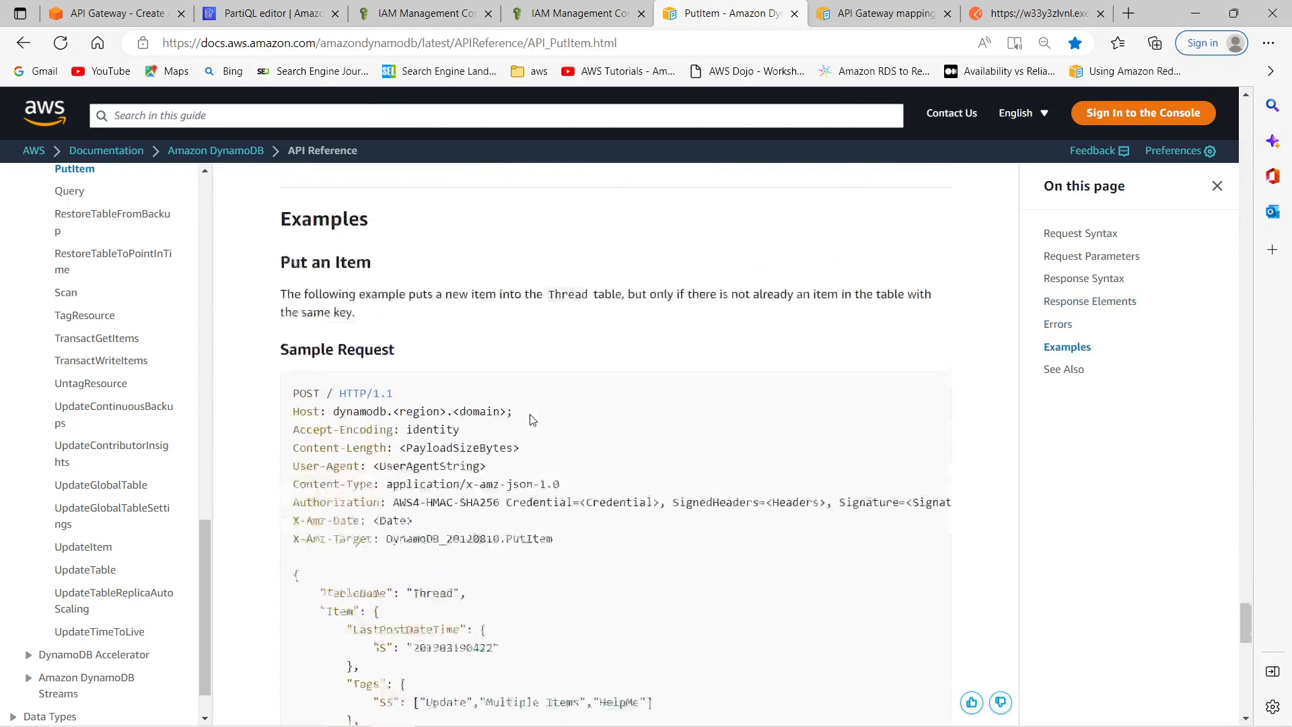
{"action": "scroll", "coordinate": [532, 419], "scroll_direction": "down", "scroll_amount": 3}
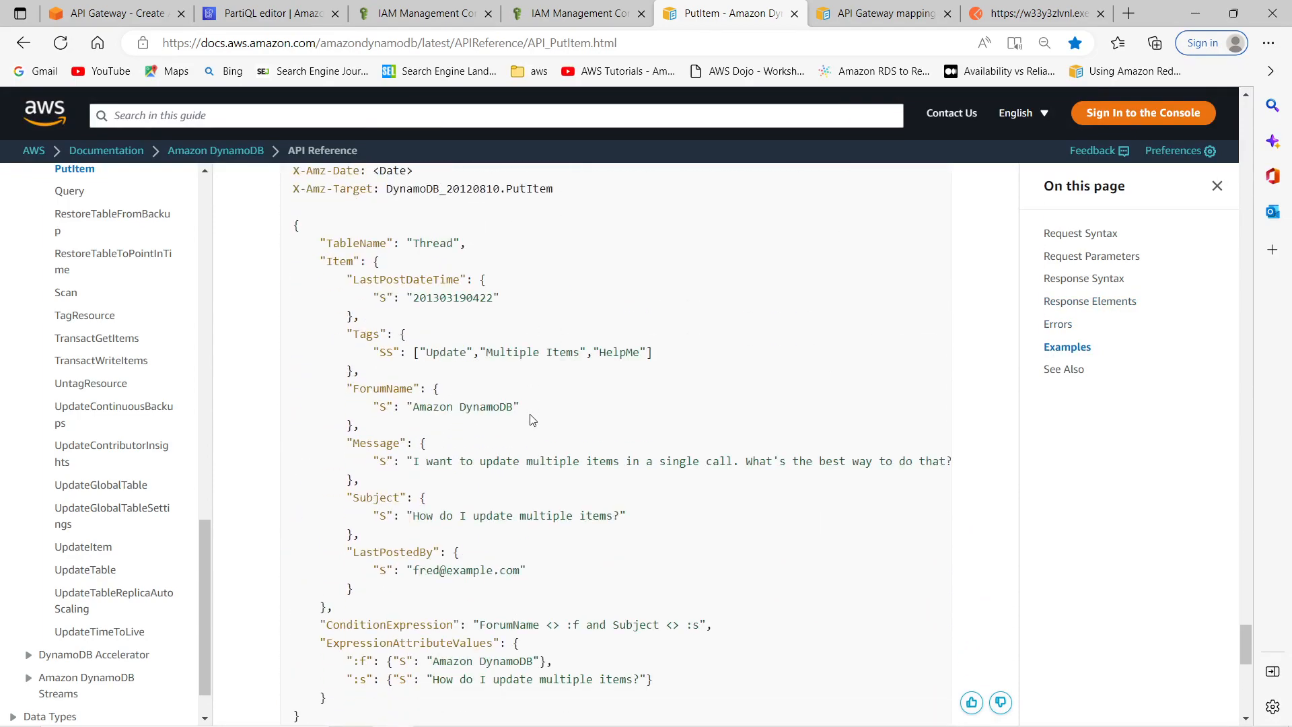
{"action": "scroll", "coordinate": [533, 419], "scroll_direction": "up", "scroll_amount": 3}
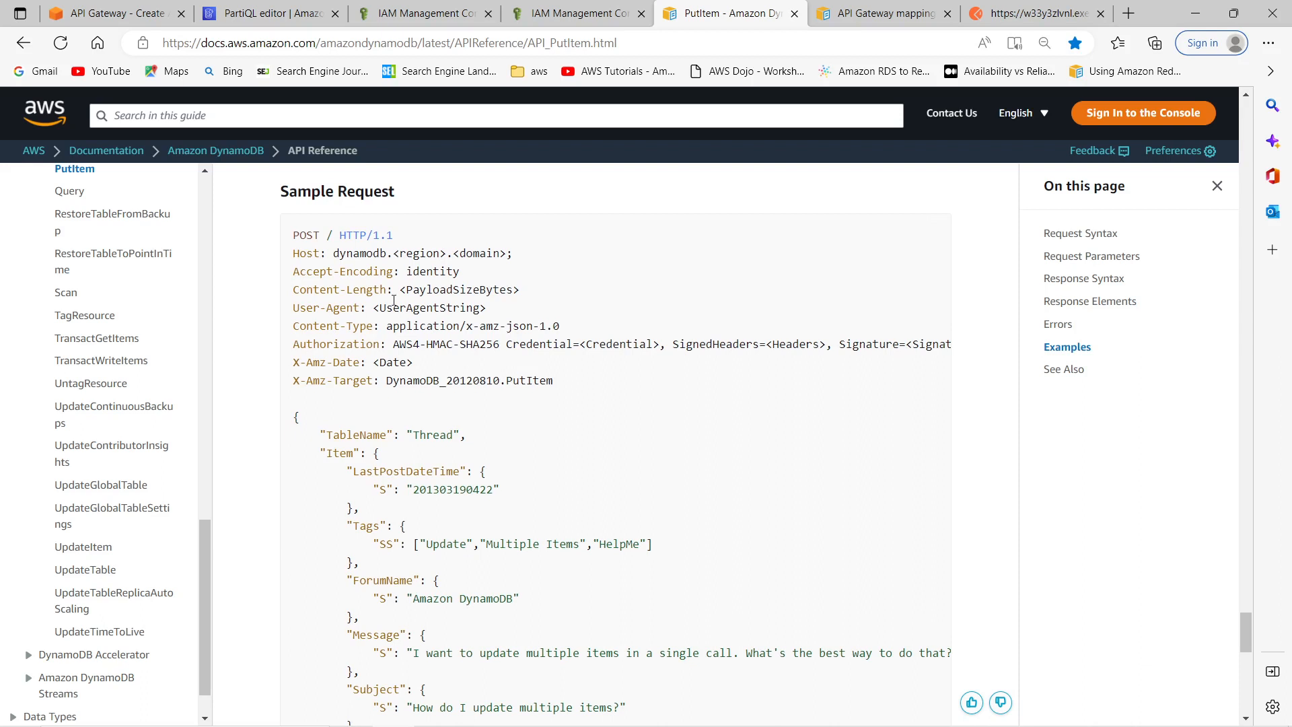
{"action": "double_click", "coordinate": [303, 233]}
{"action": "scroll", "coordinate": [351, 368], "scroll_direction": "down", "scroll_amount": 1}
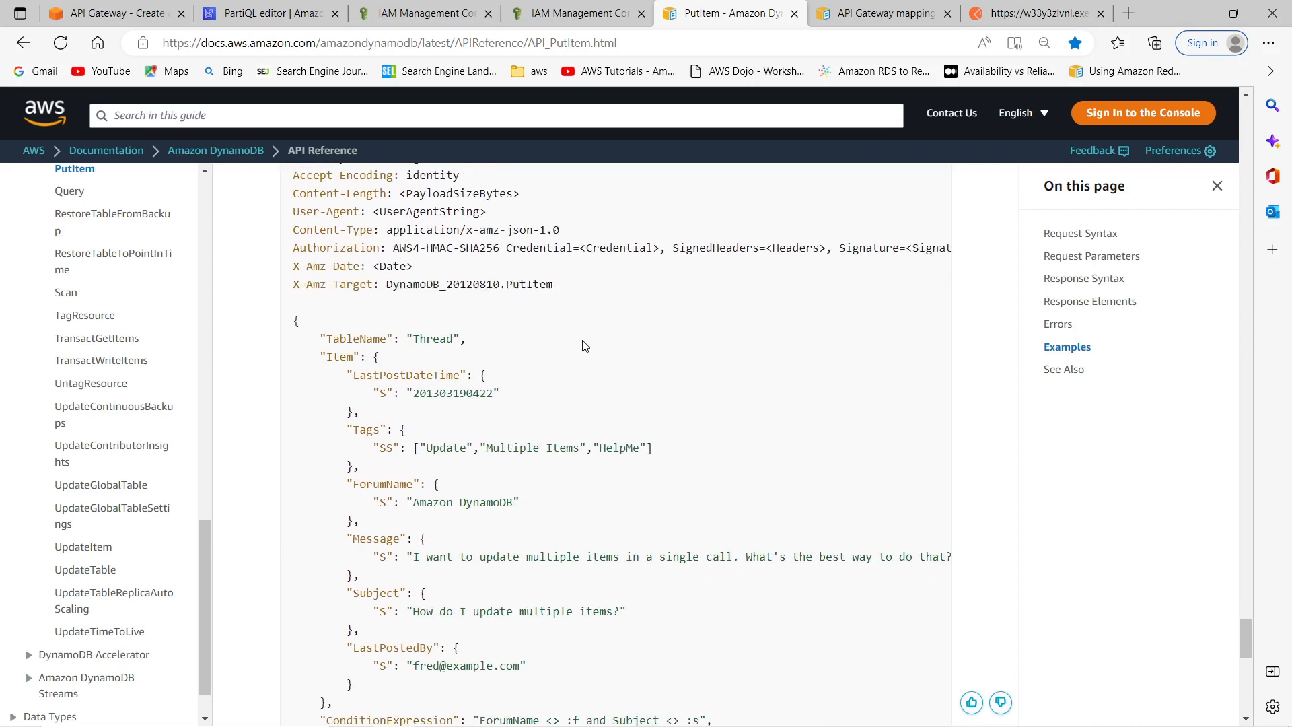
Use the ARN copied from the apigateway_dynamodbrole IAM role as the integration's execution role and save the POST method.
{"action": "key", "text": "ctrl+1"}
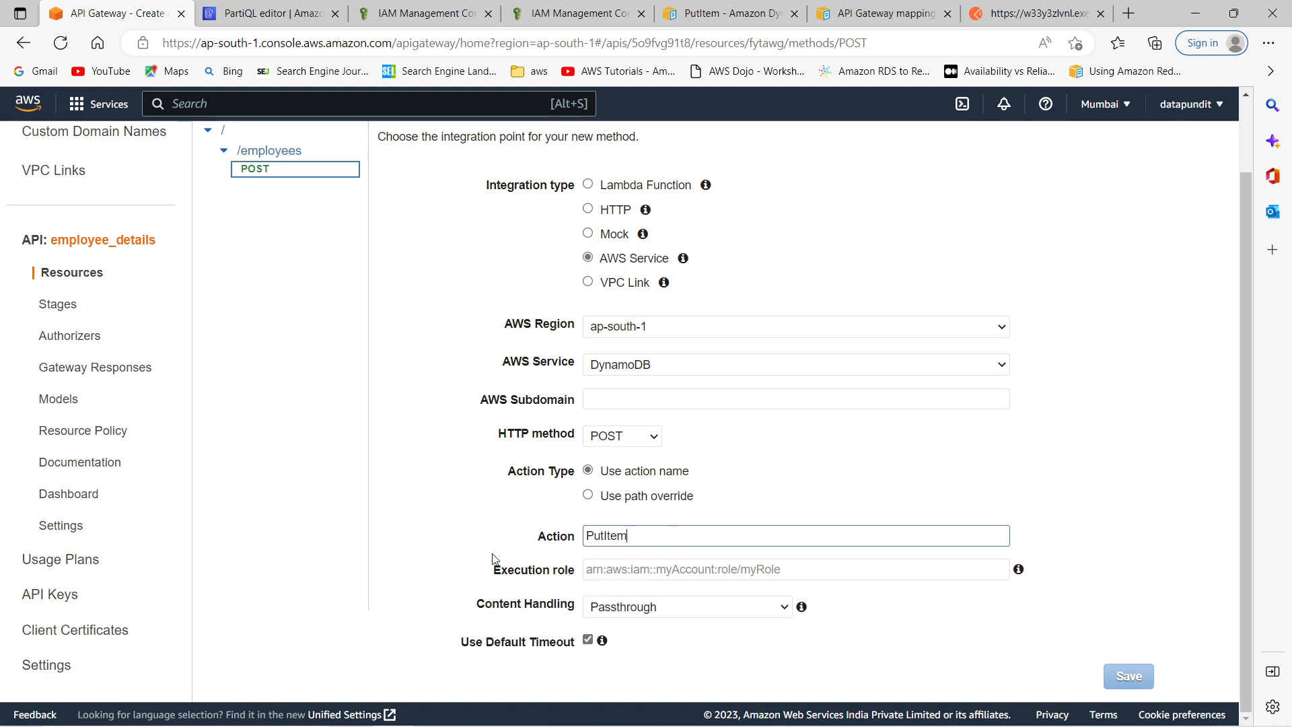
{"action": "left_click", "coordinate": [442, 558]}
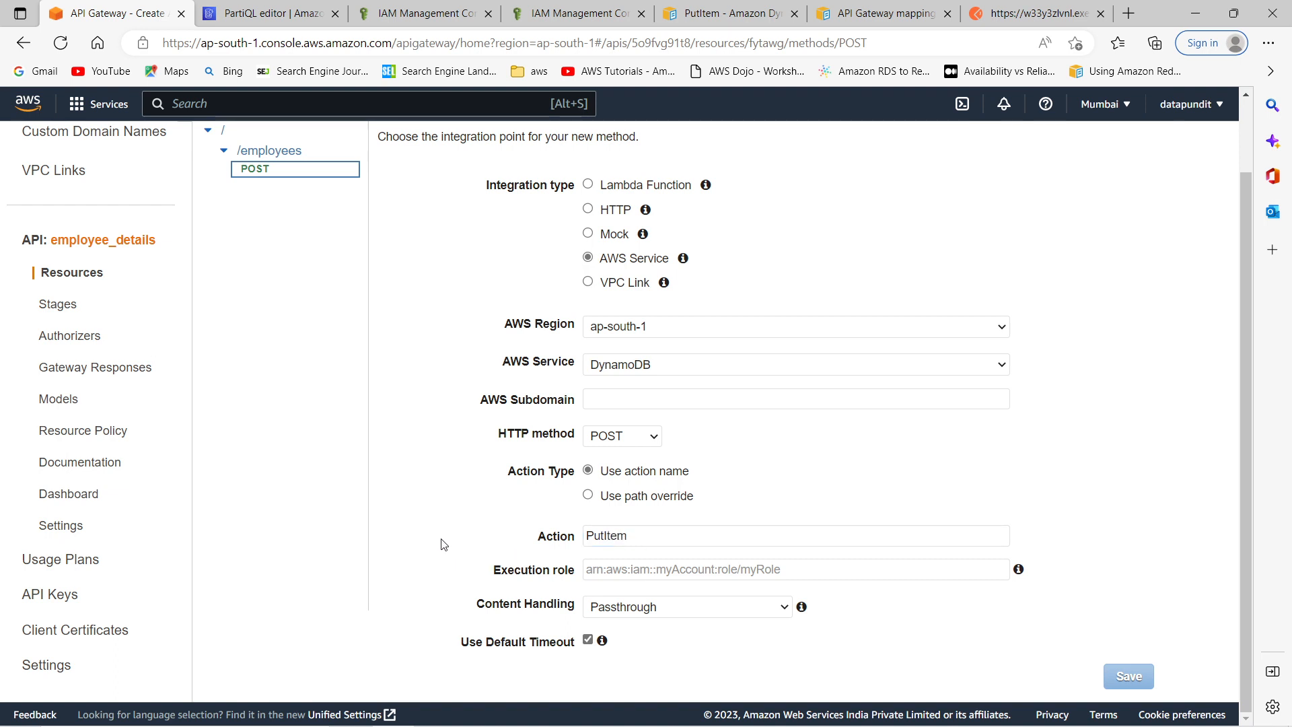
{"action": "left_click", "coordinate": [758, 570]}
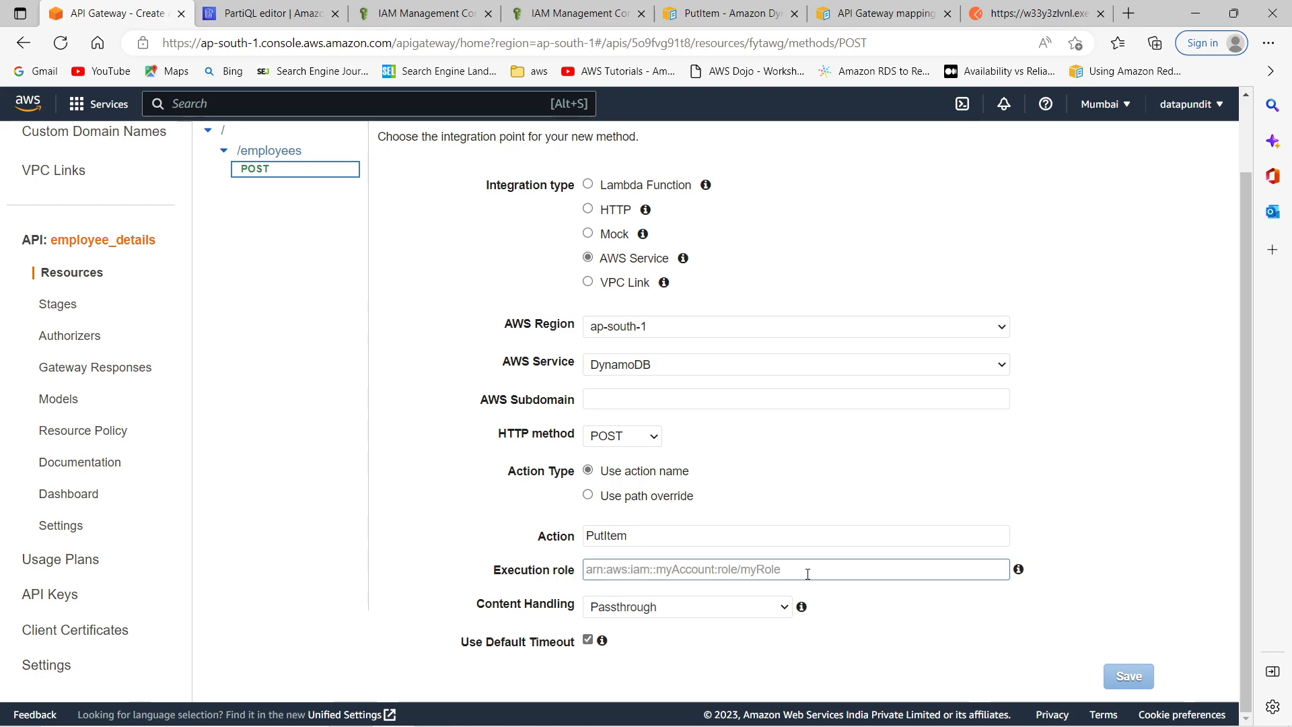
{"action": "left_click", "coordinate": [535, 15]}
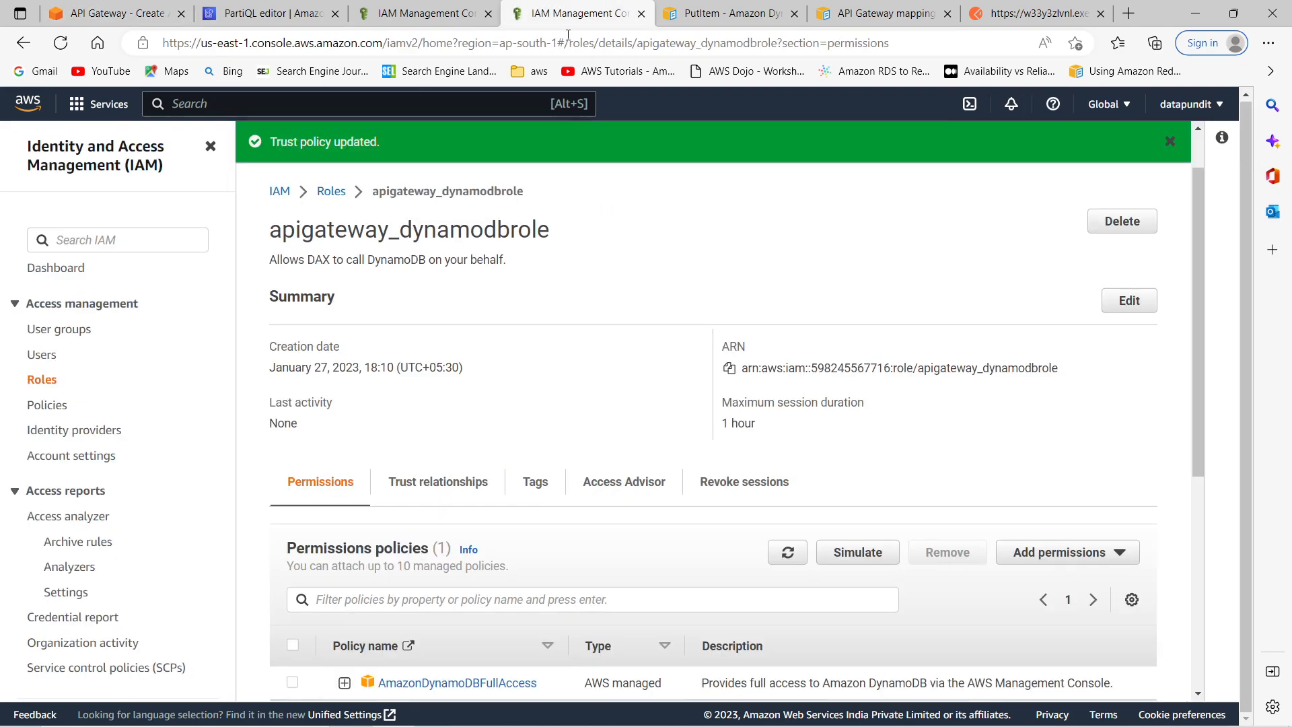
{"action": "double_click", "coordinate": [285, 230]}
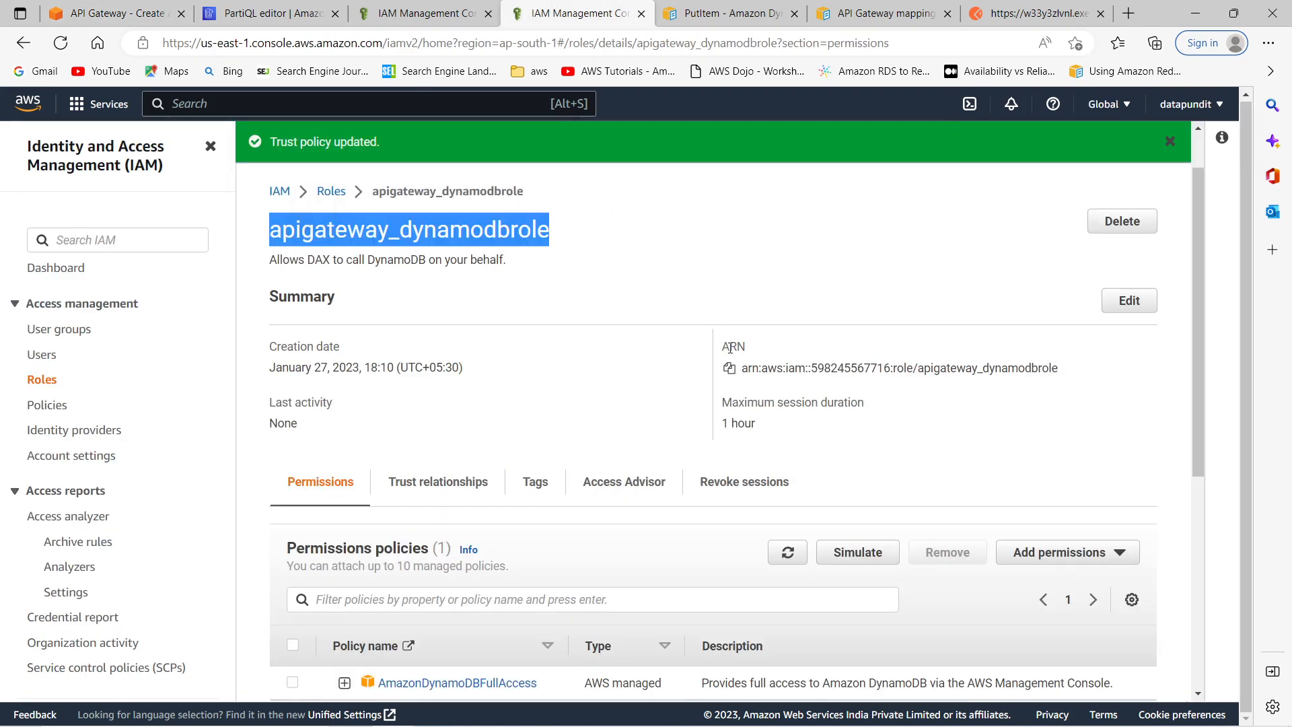
{"action": "left_click", "coordinate": [729, 368]}
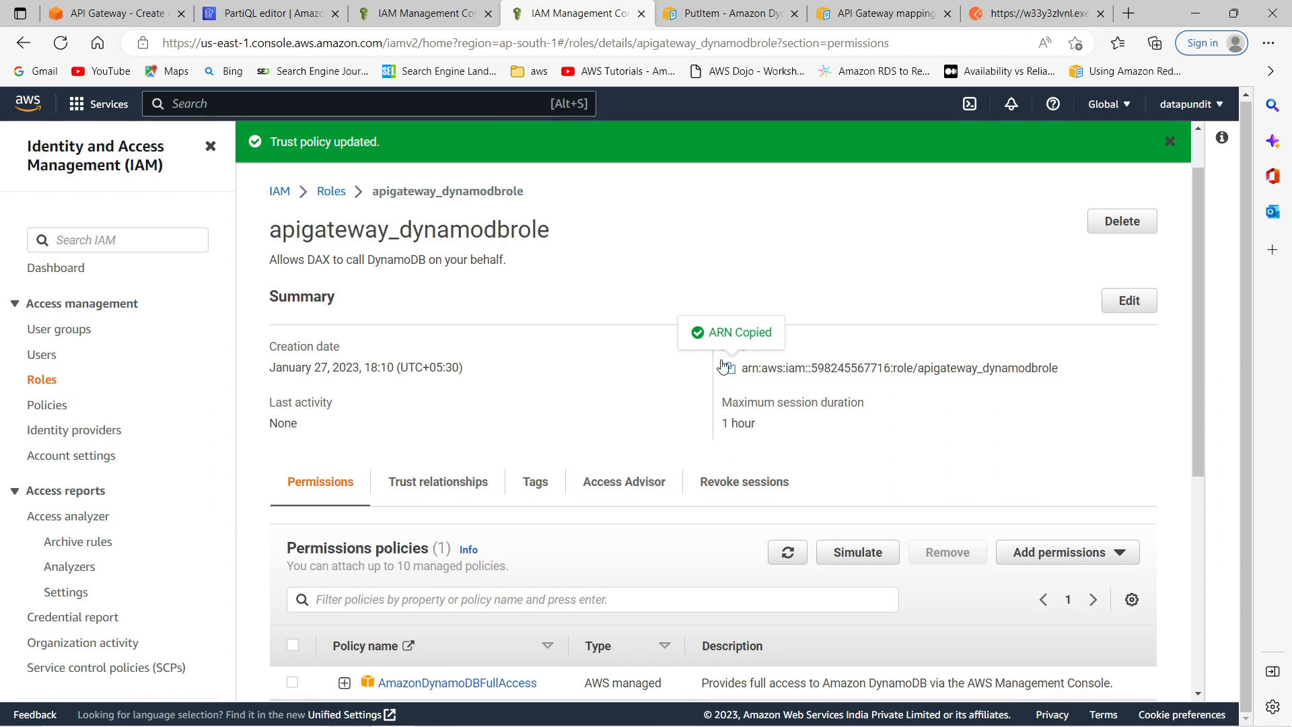
{"action": "left_click", "coordinate": [259, 14]}
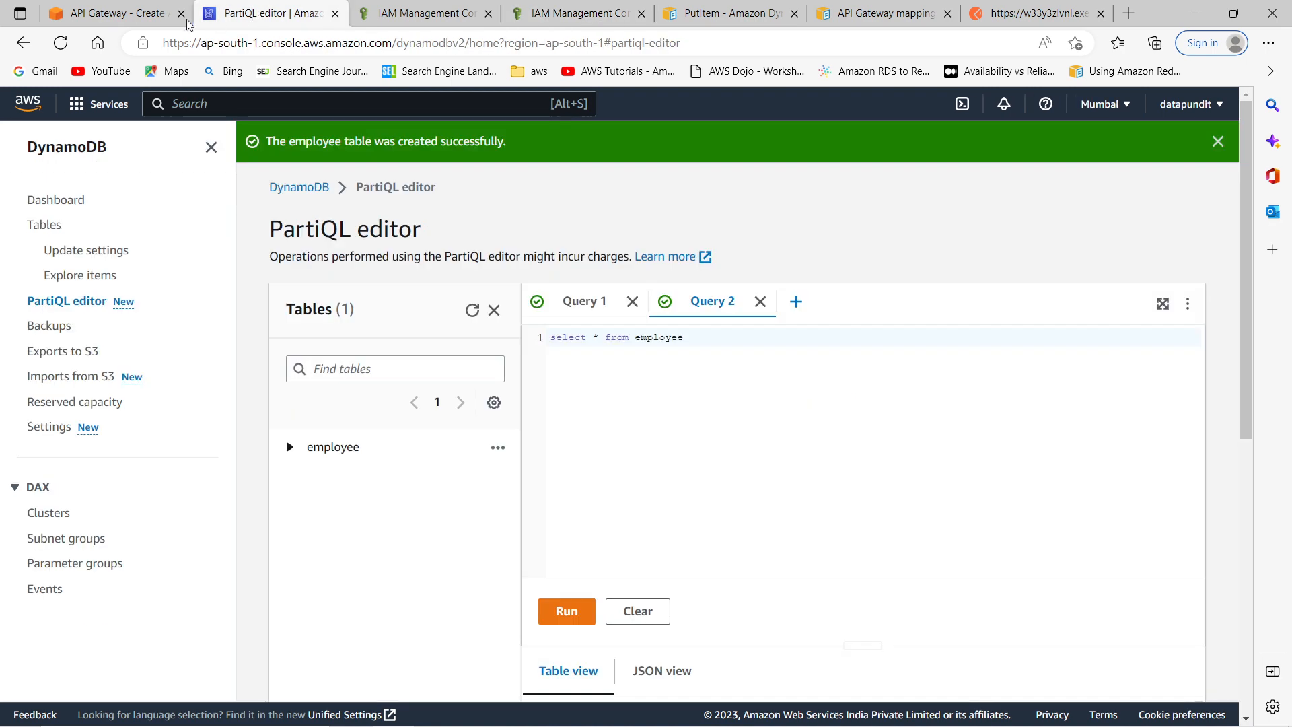
{"action": "left_click", "coordinate": [130, 15]}
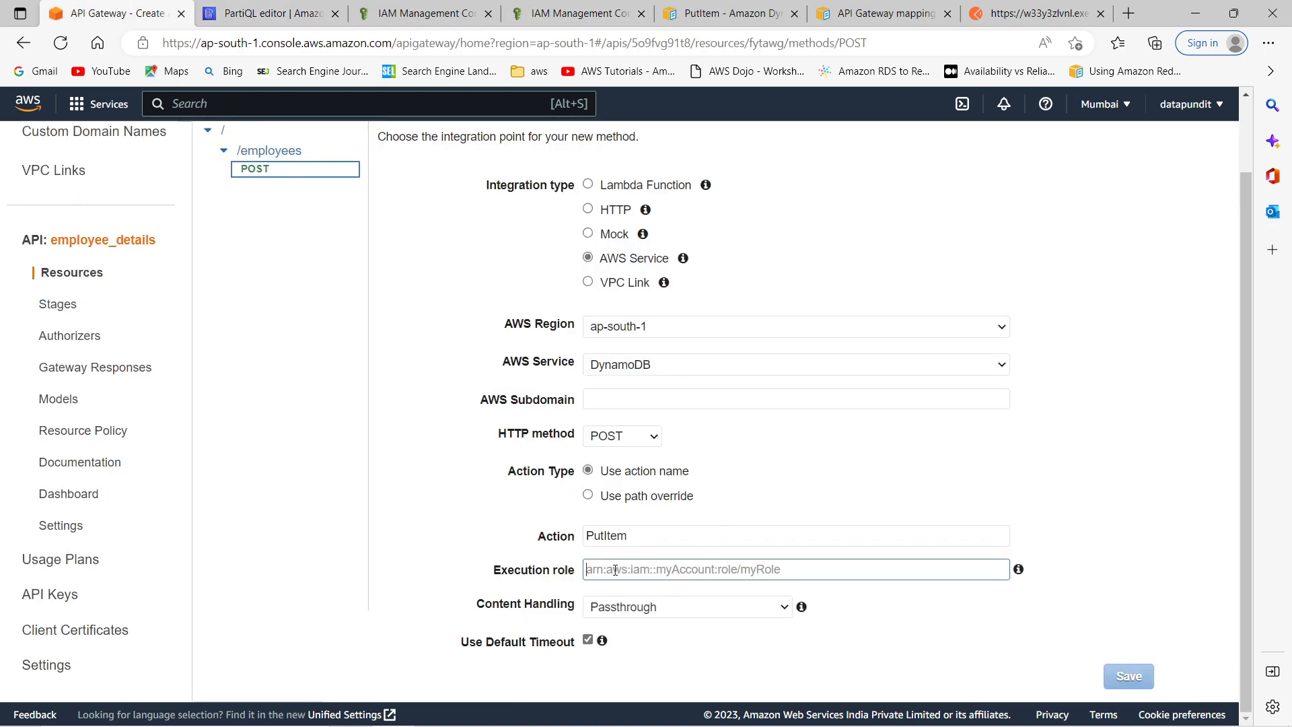
{"action": "key", "text": "ctrl+v"}
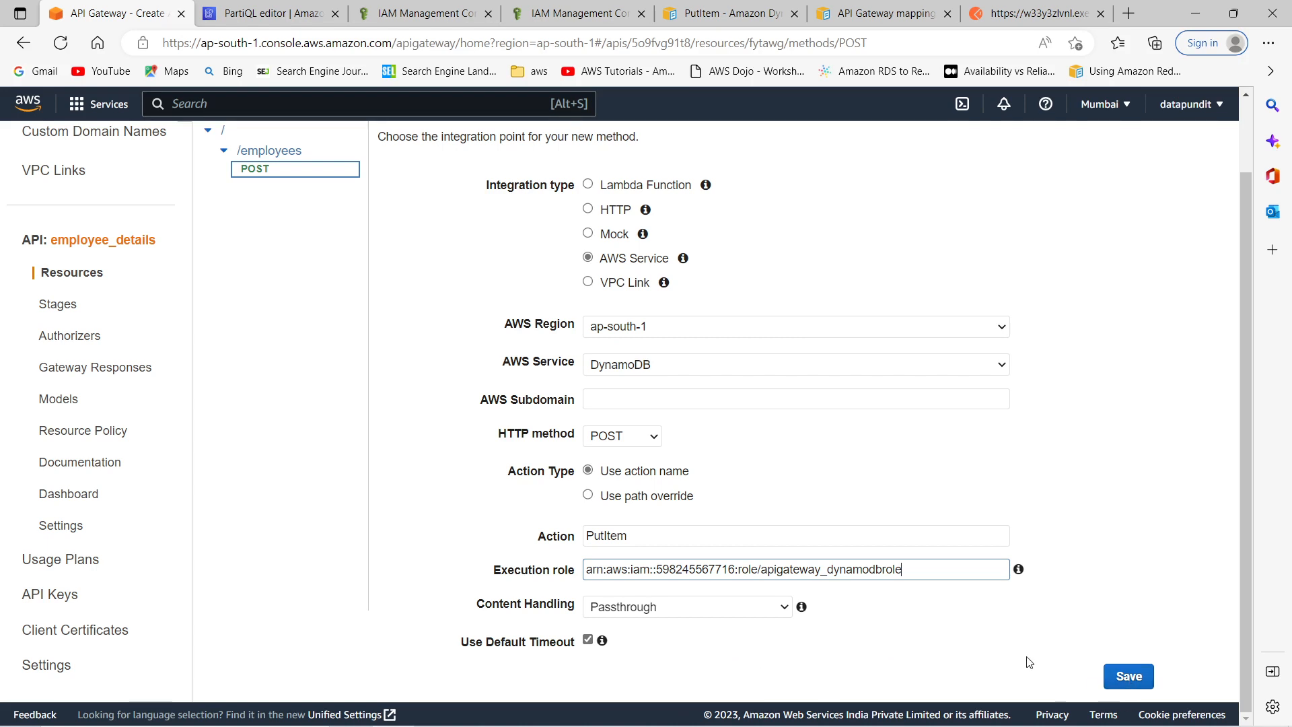
{"action": "left_click", "coordinate": [1130, 678]}
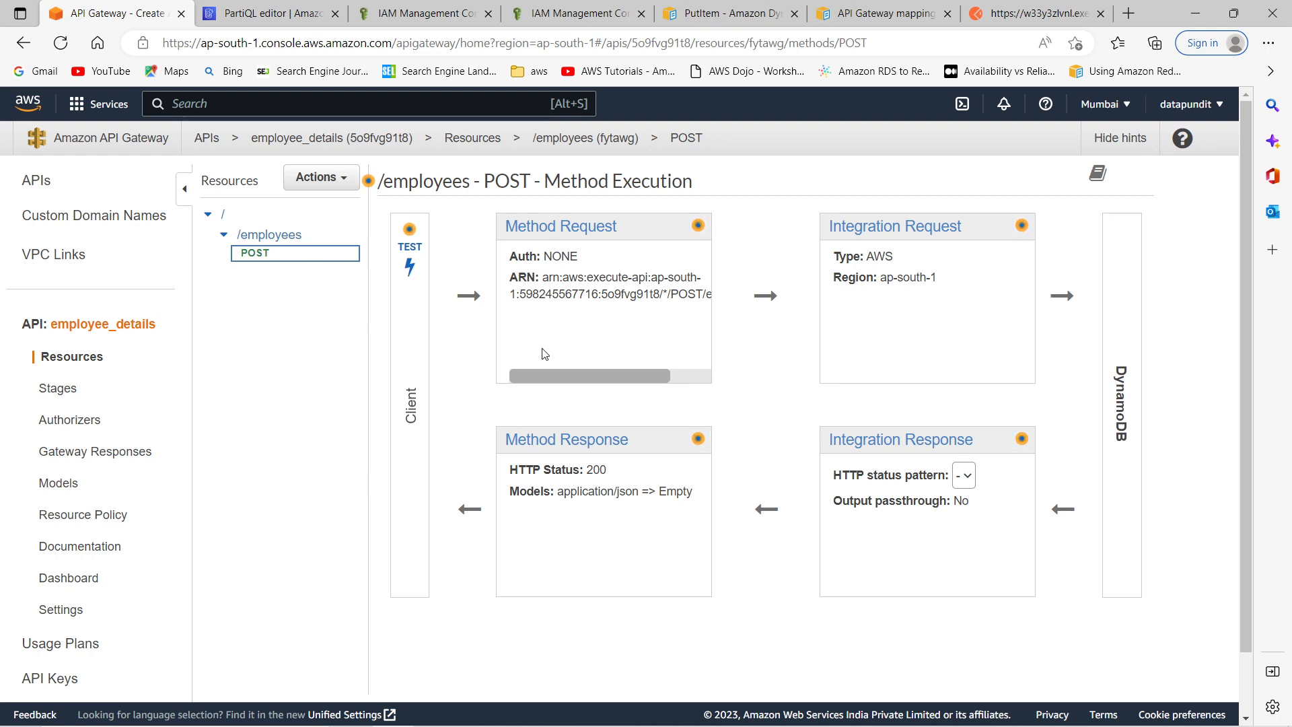
Open the method test for the /employees POST method at its request body.
{"action": "left_click", "coordinate": [409, 253]}
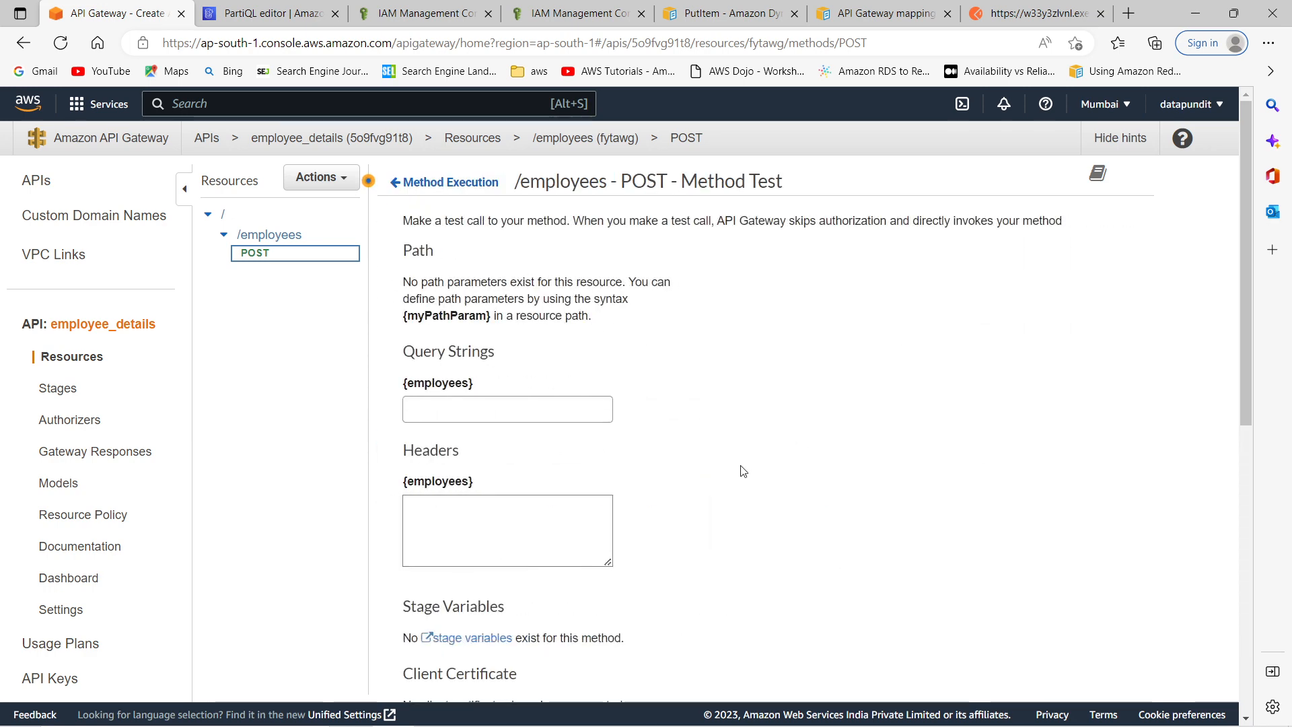
{"action": "scroll", "coordinate": [743, 471], "scroll_direction": "down", "scroll_amount": 4}
{"action": "left_click", "coordinate": [493, 519]}
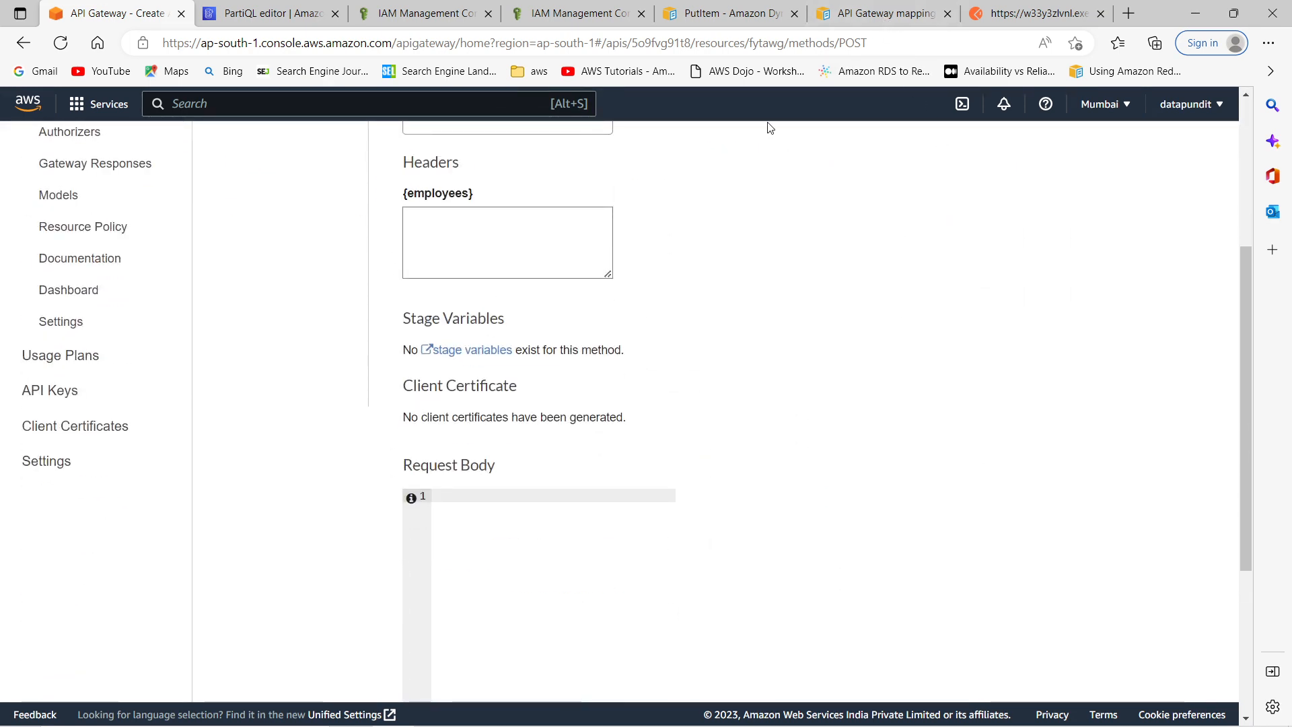
Review the structure of the sample request's JSON payload in the PutItem reference, from TableName through the Item attributes.
{"action": "left_click", "coordinate": [727, 13]}
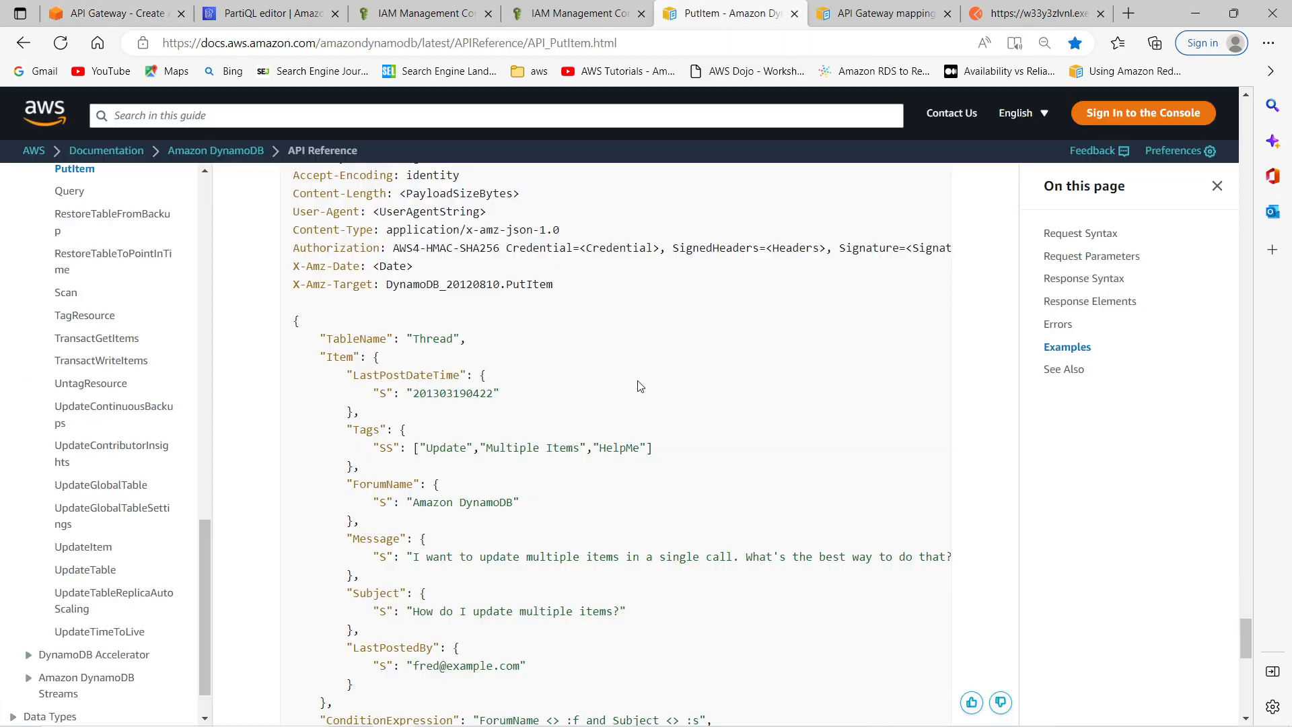
{"action": "scroll", "coordinate": [640, 385], "scroll_direction": "down", "scroll_amount": 2}
{"action": "scroll", "coordinate": [640, 386], "scroll_direction": "up", "scroll_amount": 2}
{"action": "left_click_drag", "start_coordinate": [294, 323], "coordinate": [363, 522]}
{"action": "left_click", "coordinate": [745, 549]}
{"action": "scroll", "coordinate": [549, 441], "scroll_direction": "up", "scroll_amount": 4}
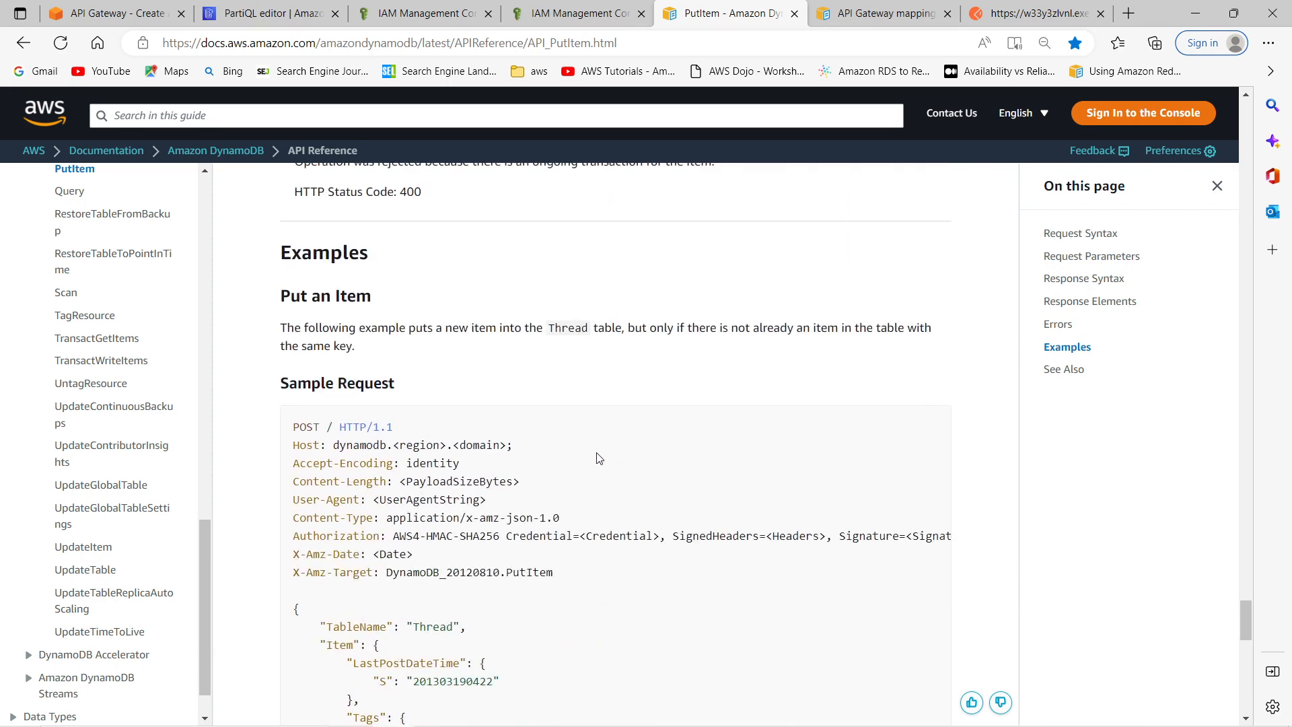
{"action": "scroll", "coordinate": [502, 427], "scroll_direction": "down", "scroll_amount": 4}
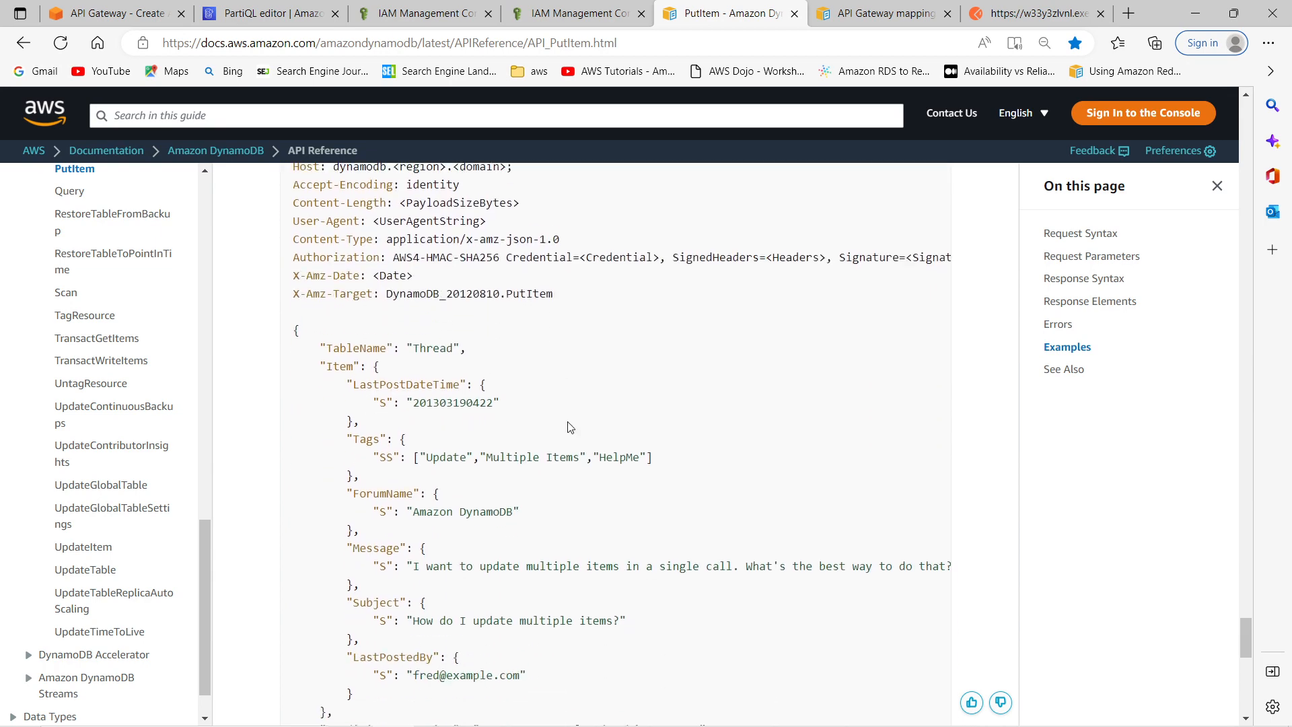
Switch to Notepad++ and copy the sample employee JSON payload with TableName, empid "1" and deptid "HR1" from API-Gateway-ProxyService-DynamoDB.txt.
{"action": "mouse_move", "coordinate": [832, 726]}
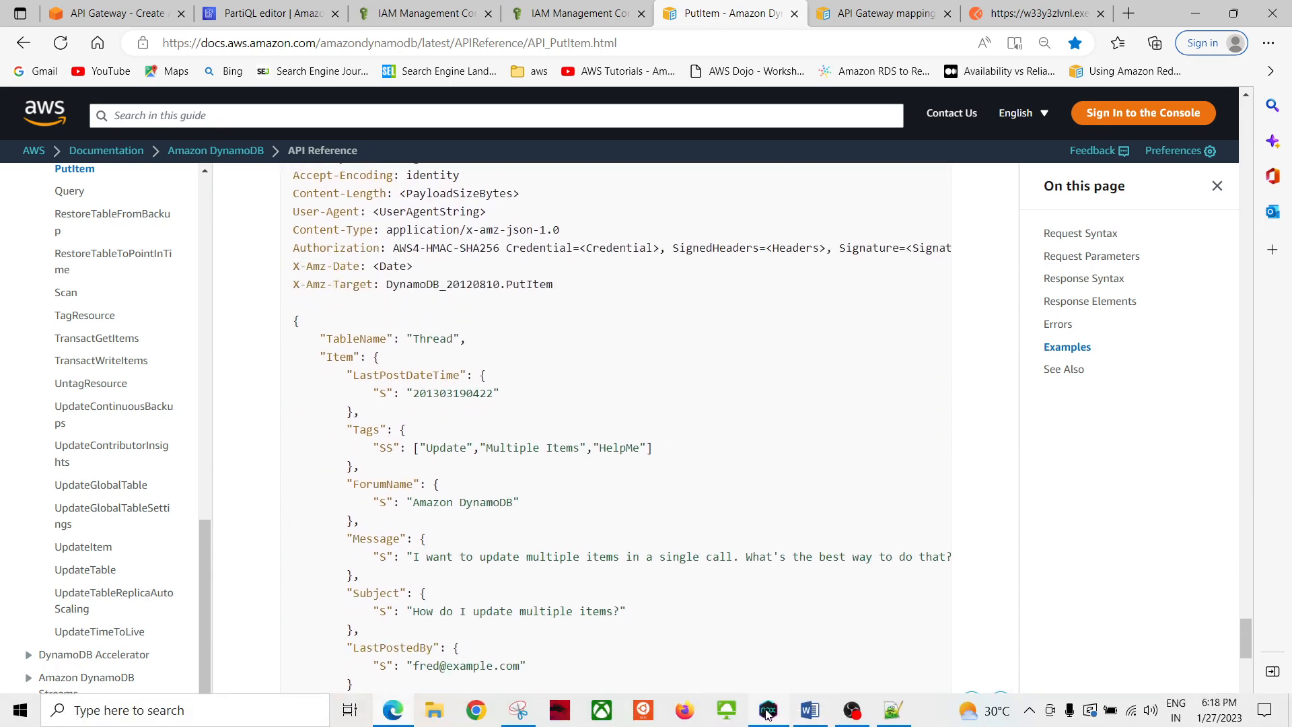
{"action": "left_click", "coordinate": [893, 711]}
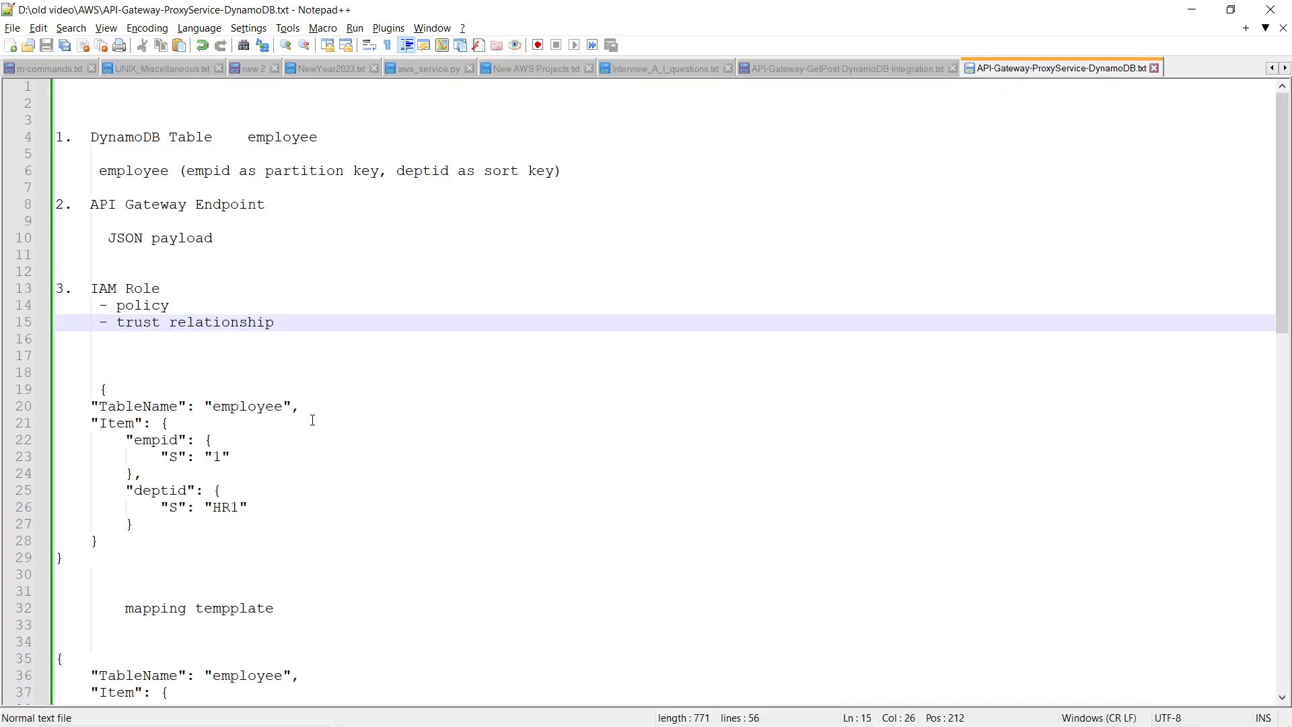
{"action": "scroll", "coordinate": [335, 446], "scroll_direction": "down", "scroll_amount": 1}
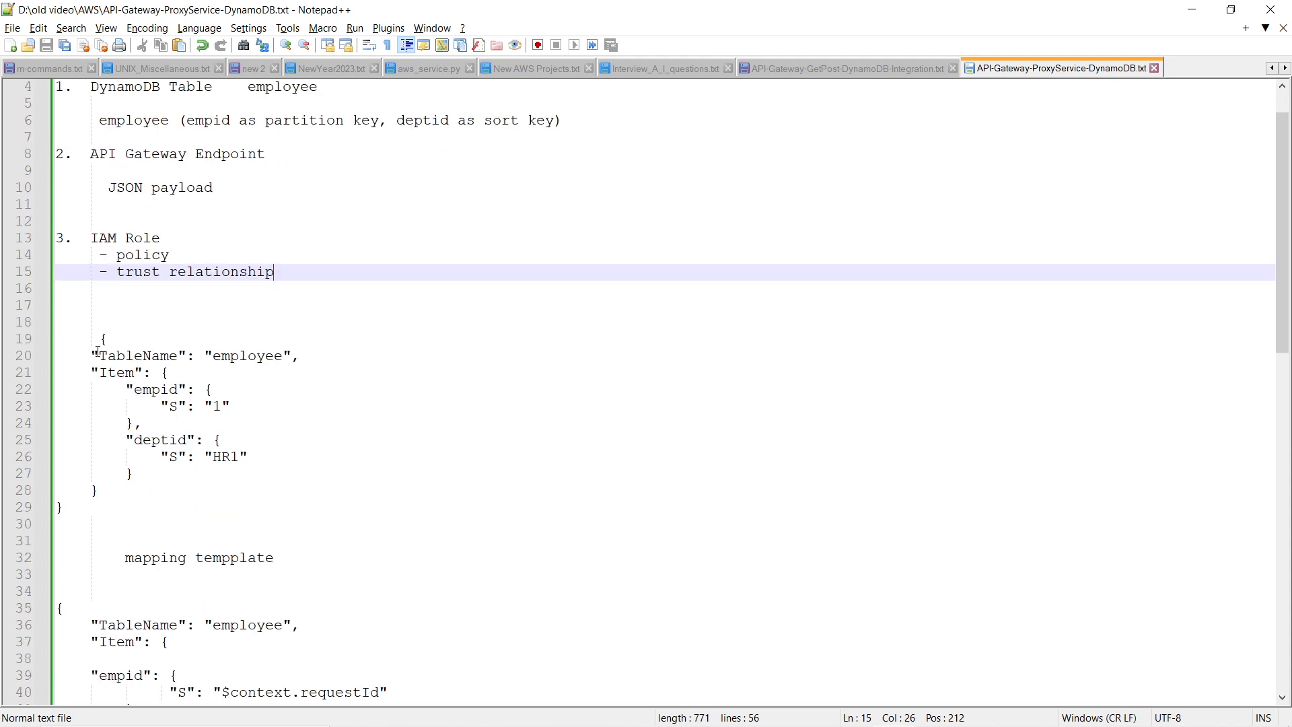
{"action": "left_click_drag", "start_coordinate": [101, 334], "coordinate": [160, 517]}
{"action": "key", "text": "ctrl+c"}
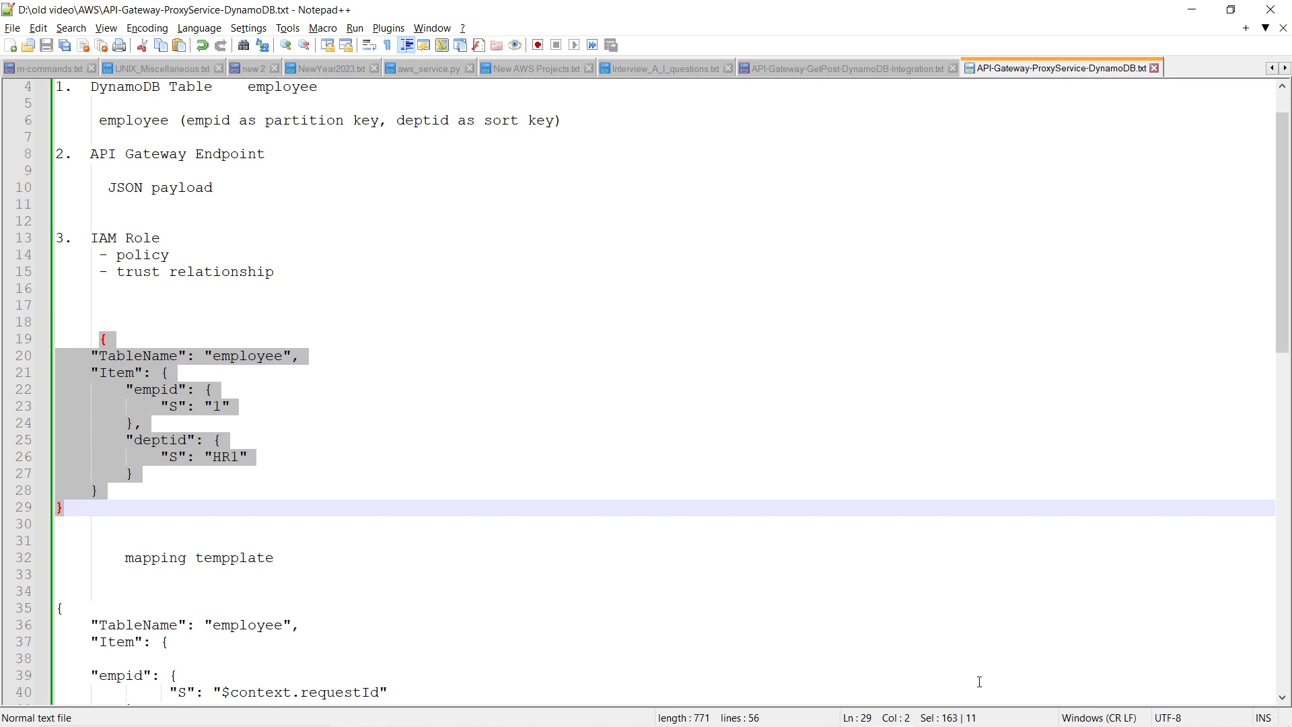
Return to the API Gateway method test in the browser and paste the copied employee payload into the POST request body.
{"action": "mouse_move", "coordinate": [831, 720]}
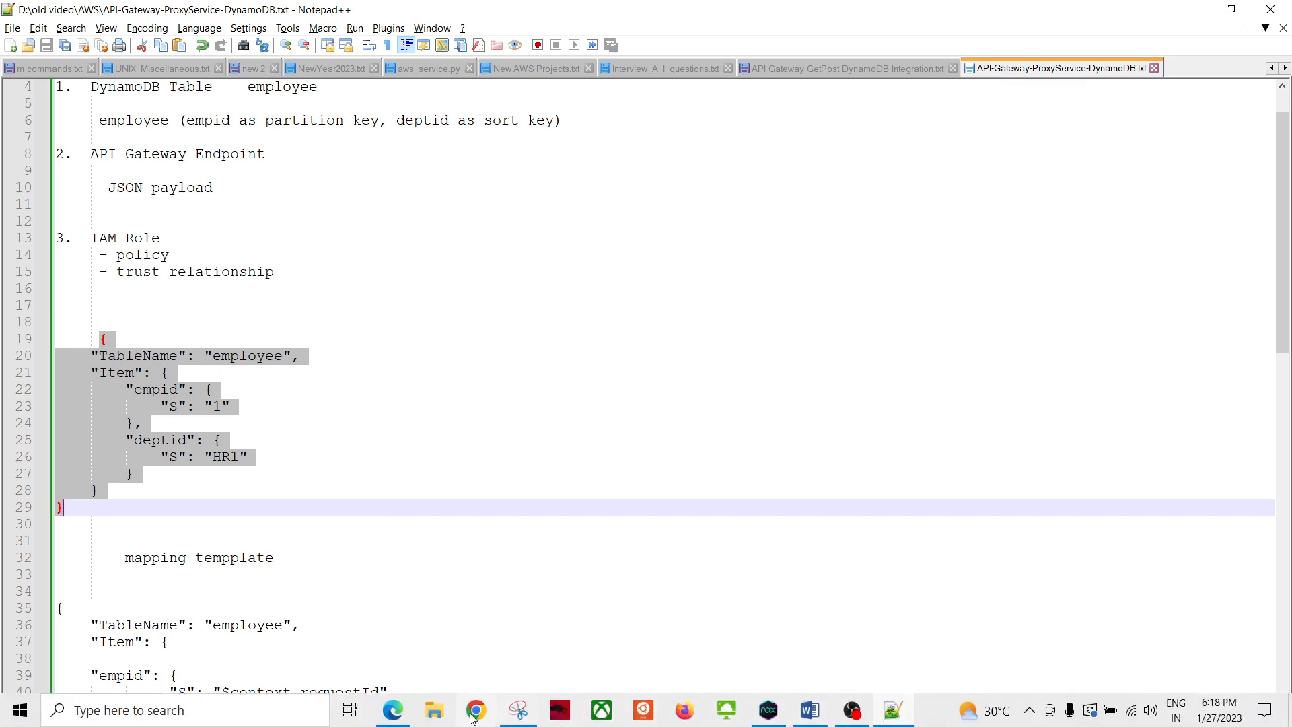
{"action": "left_click", "coordinate": [390, 718]}
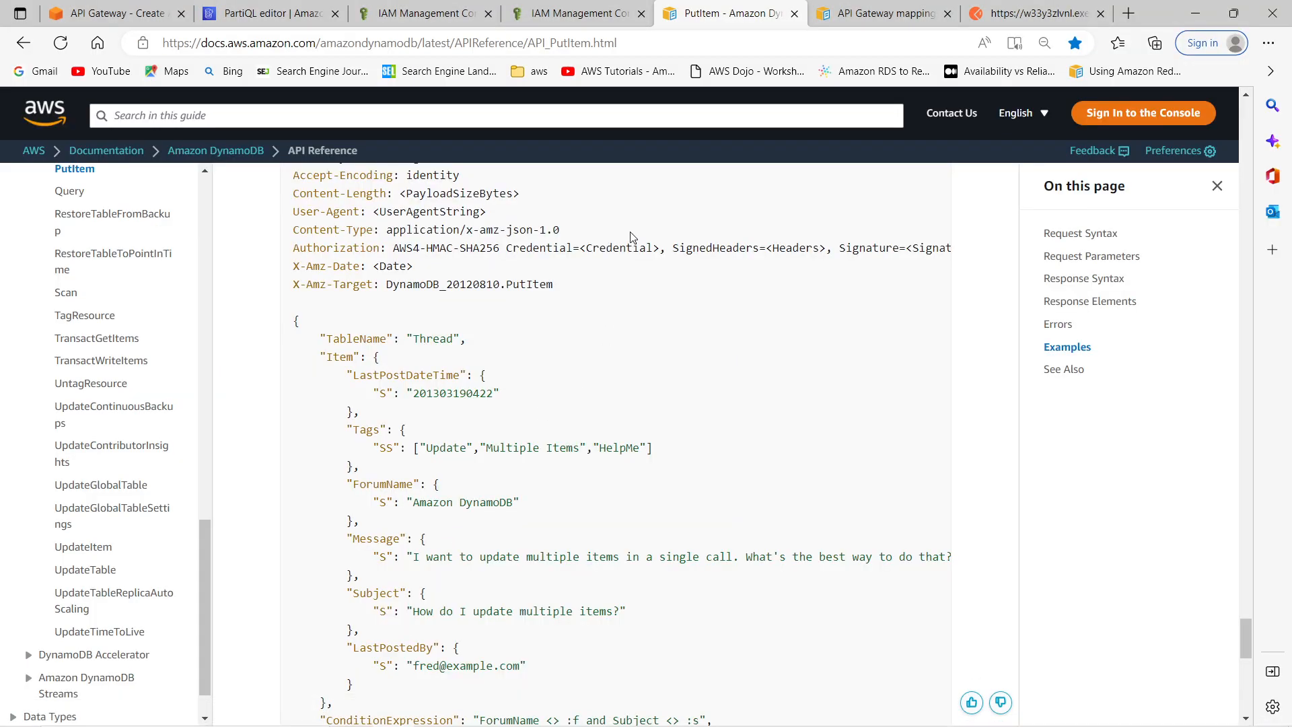
{"action": "left_click", "coordinate": [118, 13]}
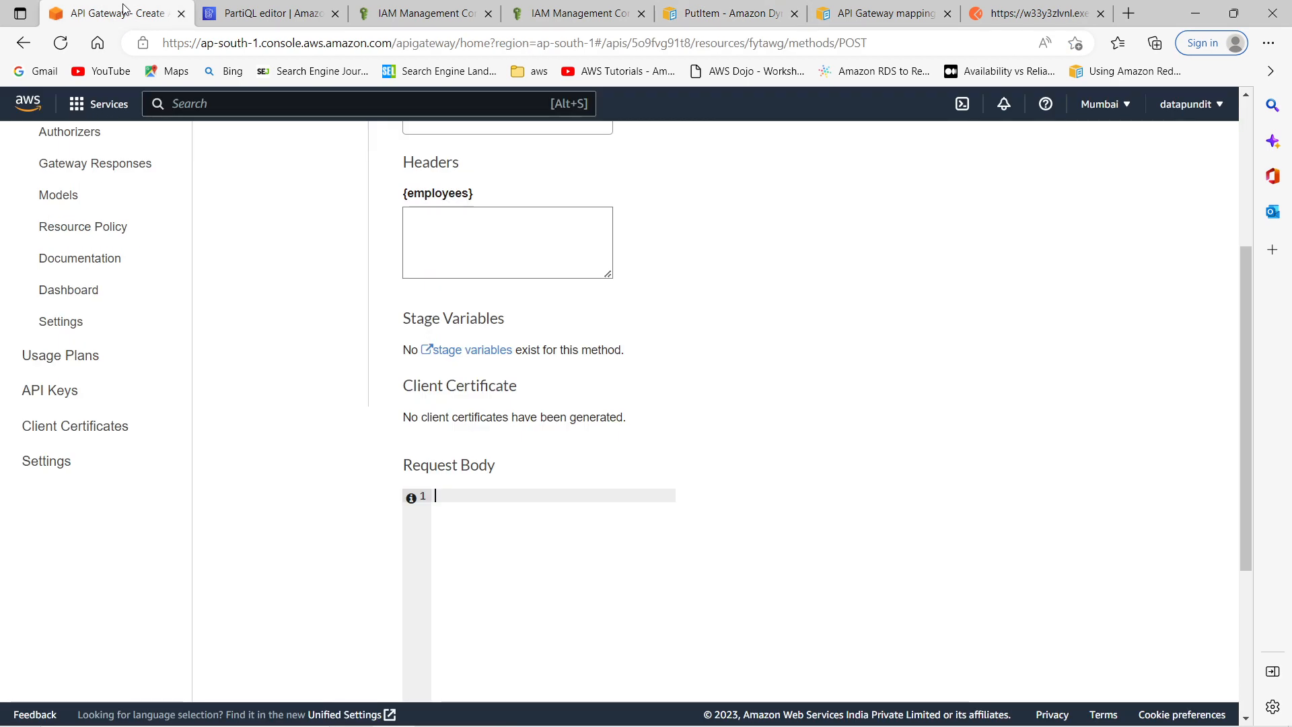
{"action": "left_click", "coordinate": [522, 526]}
{"action": "key", "text": "ctrl+v"}
{"action": "scroll", "coordinate": [562, 597], "scroll_direction": "down", "scroll_amount": 1}
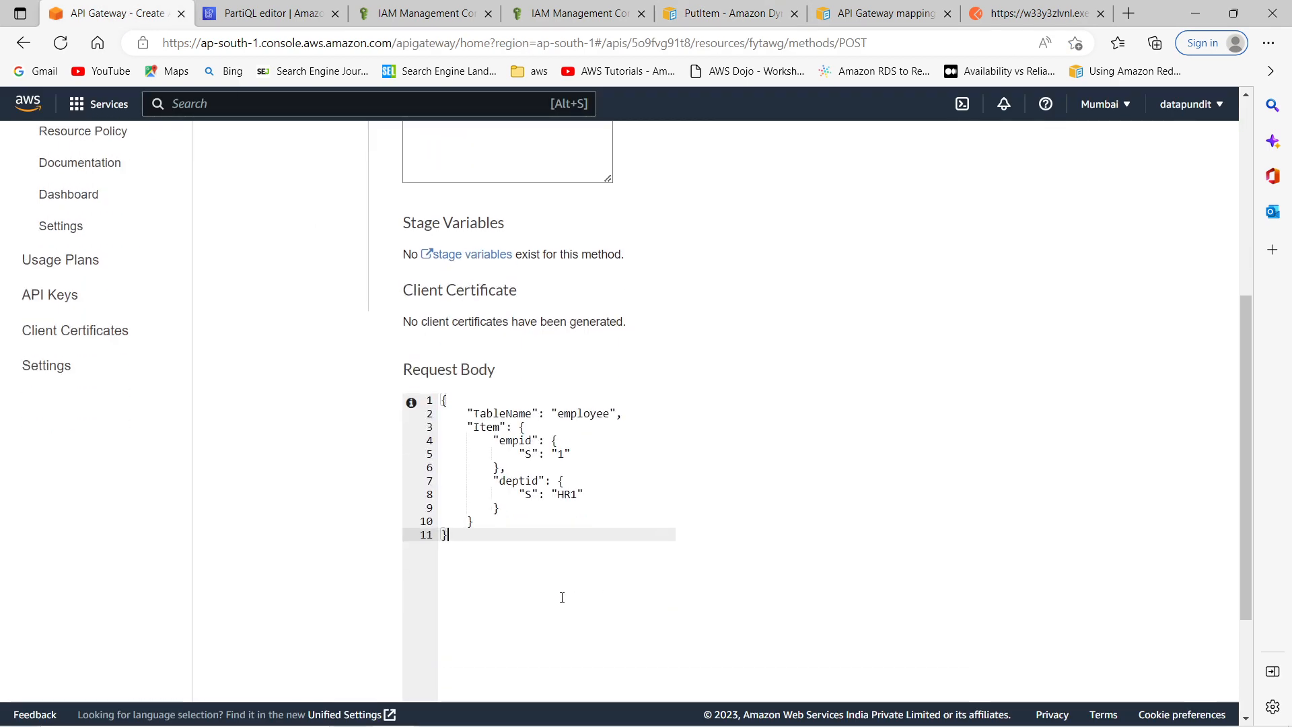
Review the request body's structure: the TableName, the Item block, and the typed empid and deptid attributes.
{"action": "double_click", "coordinate": [516, 414]}
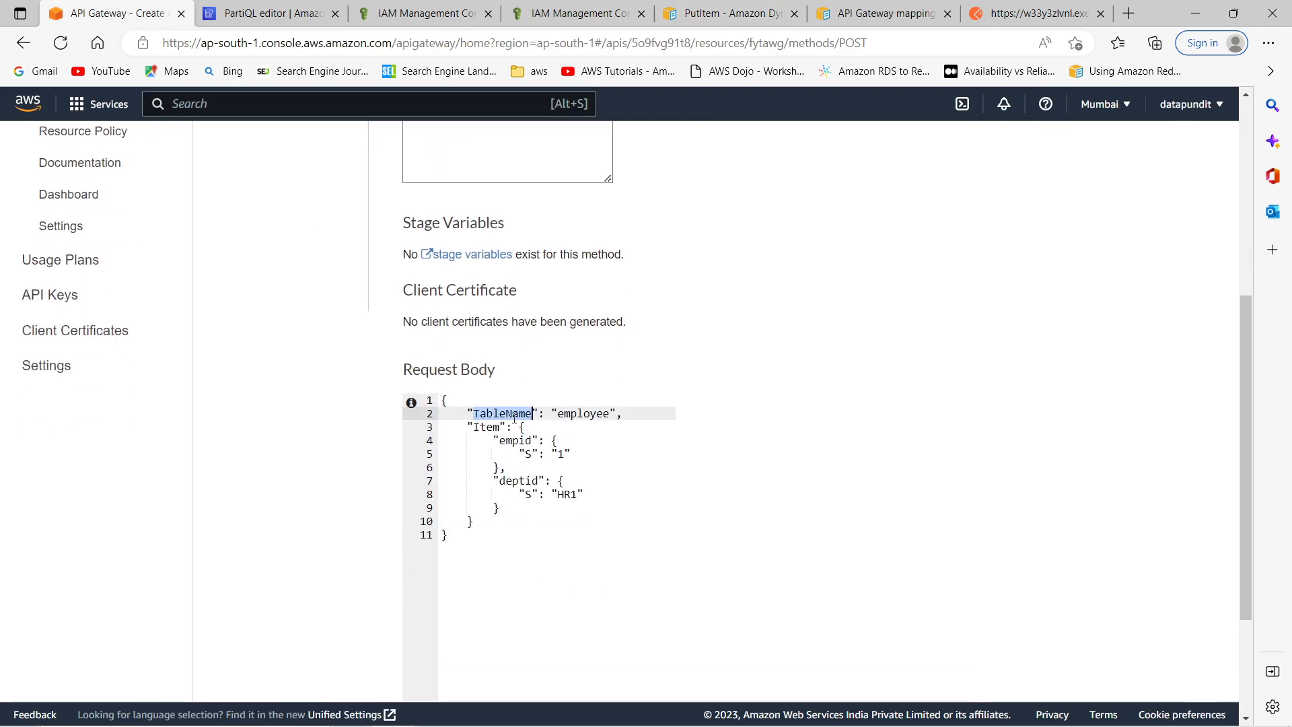
{"action": "double_click", "coordinate": [580, 413]}
{"action": "double_click", "coordinate": [486, 429]}
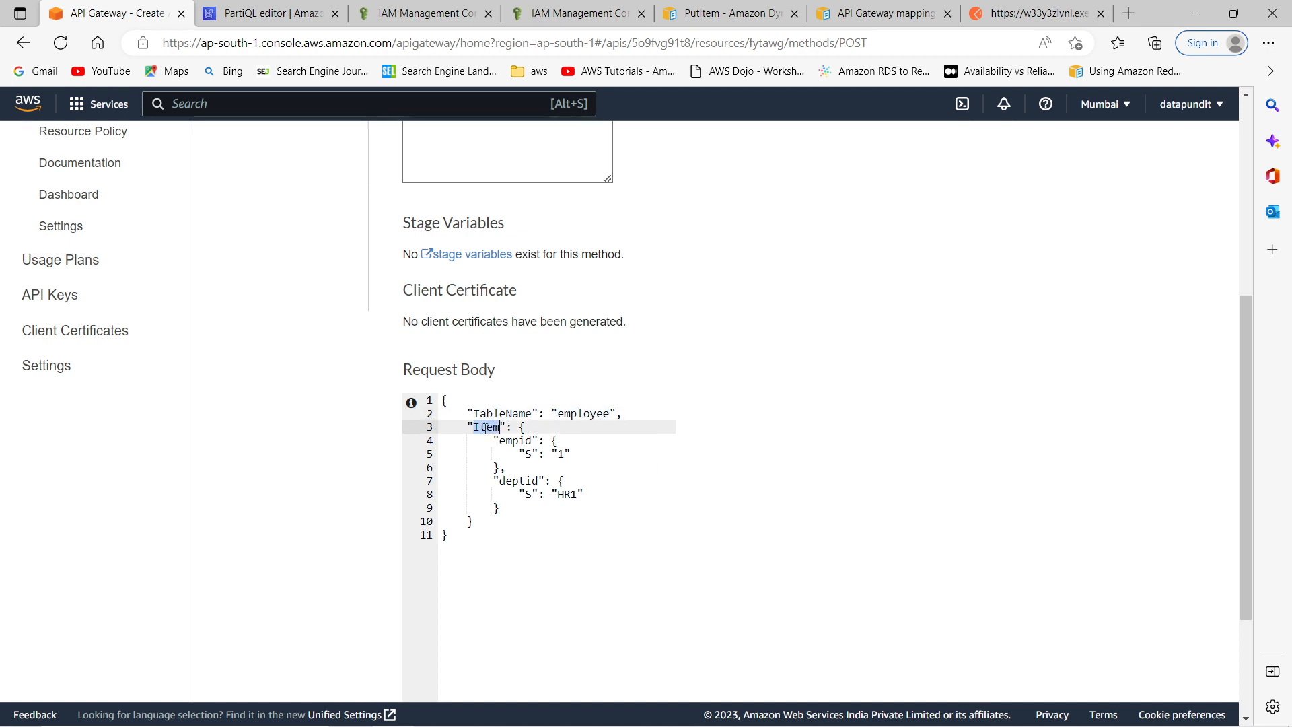
{"action": "left_click", "coordinate": [532, 542]}
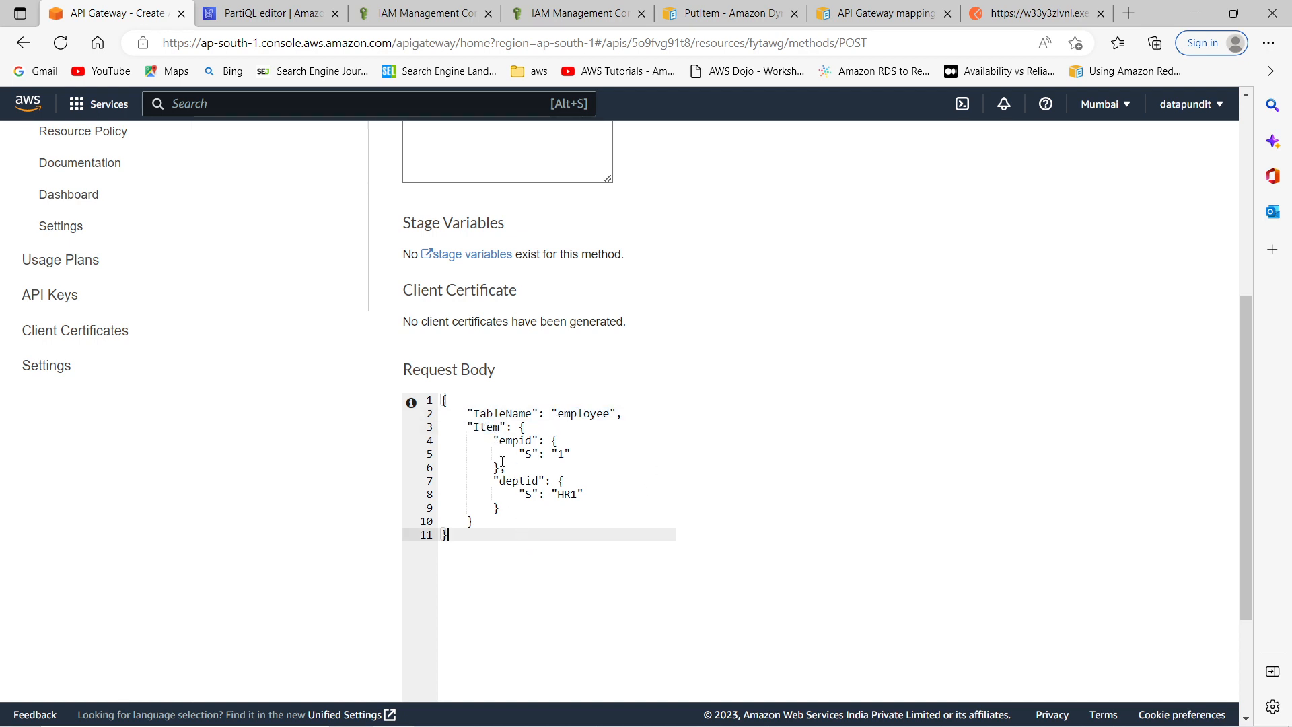
{"action": "double_click", "coordinate": [487, 428]}
{"action": "left_click", "coordinate": [535, 544]}
{"action": "double_click", "coordinate": [510, 444]}
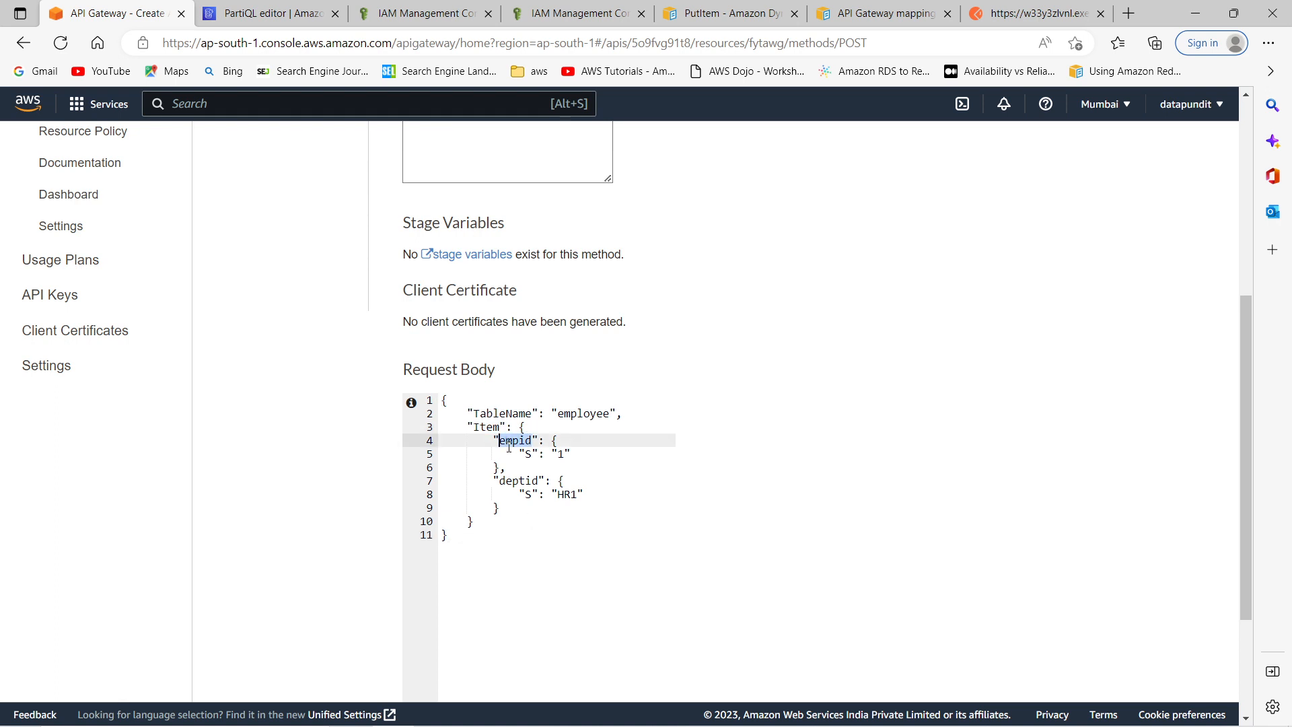
{"action": "left_click", "coordinate": [501, 467]}
{"action": "left_click", "coordinate": [527, 455]}
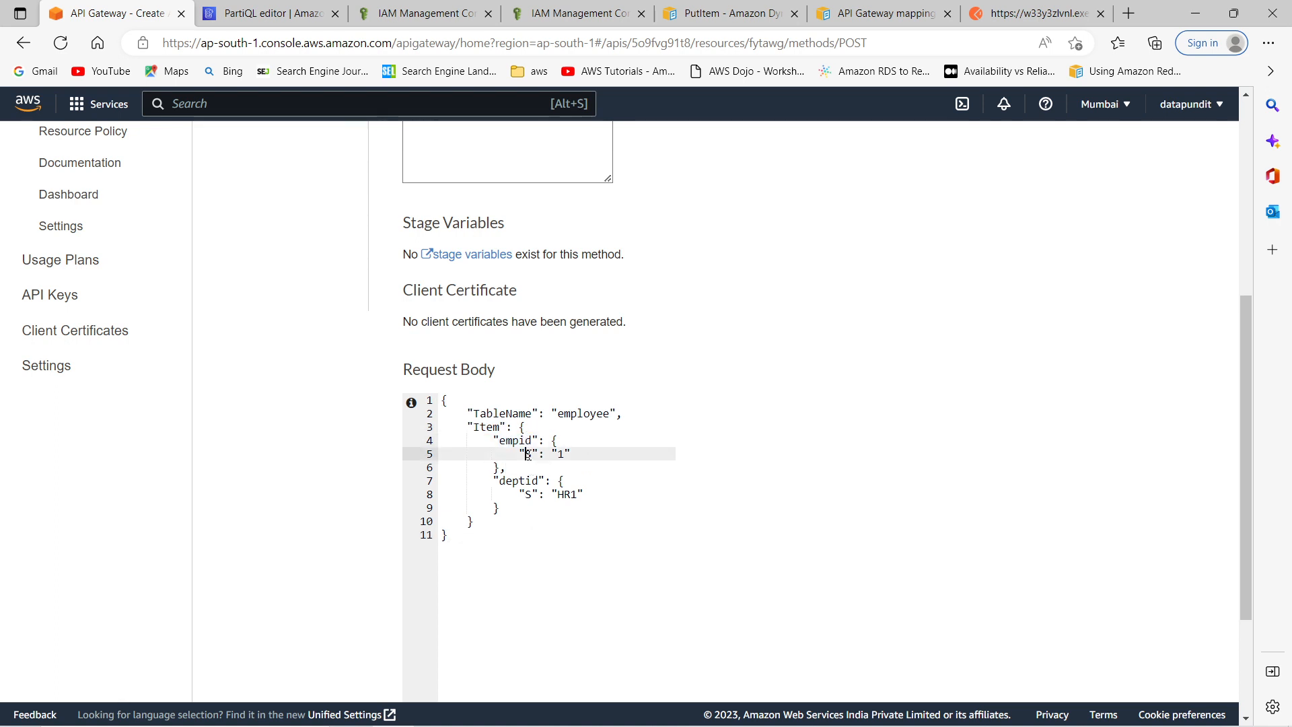
{"action": "left_click", "coordinate": [536, 508]}
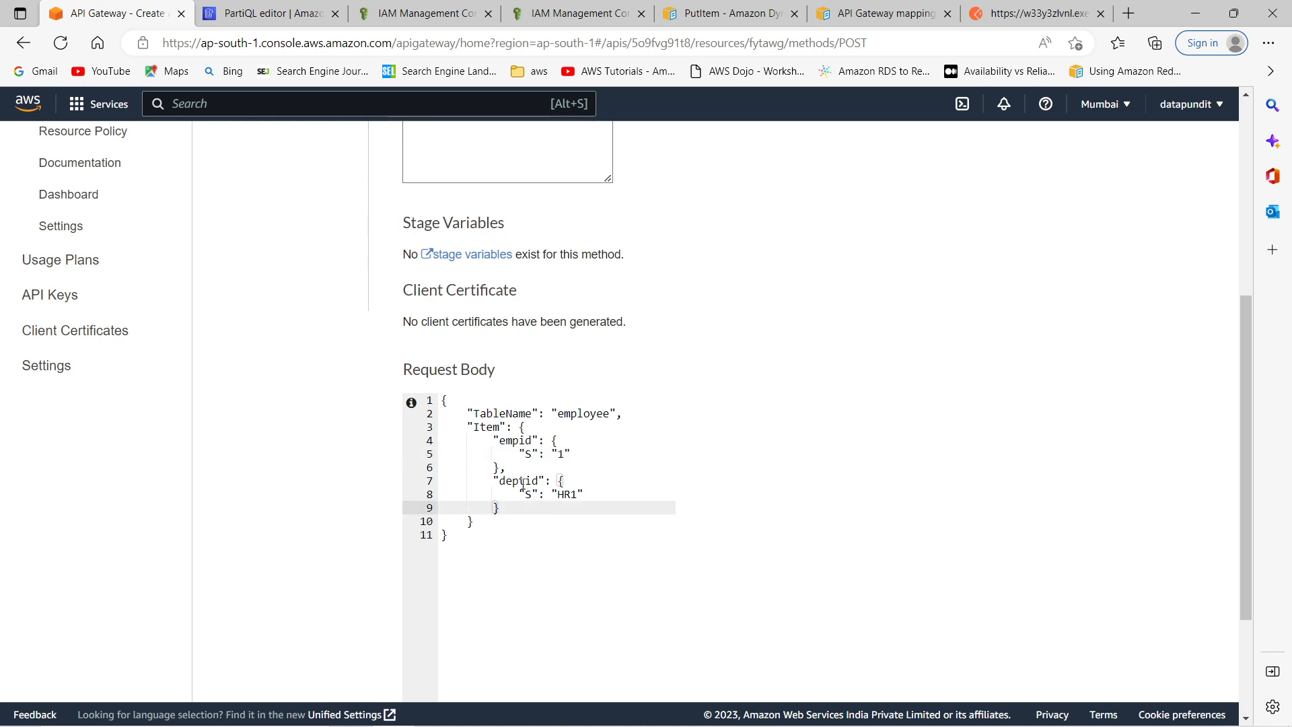
{"action": "double_click", "coordinate": [523, 482]}
{"action": "left_click", "coordinate": [546, 510]}
{"action": "left_click", "coordinate": [562, 572]}
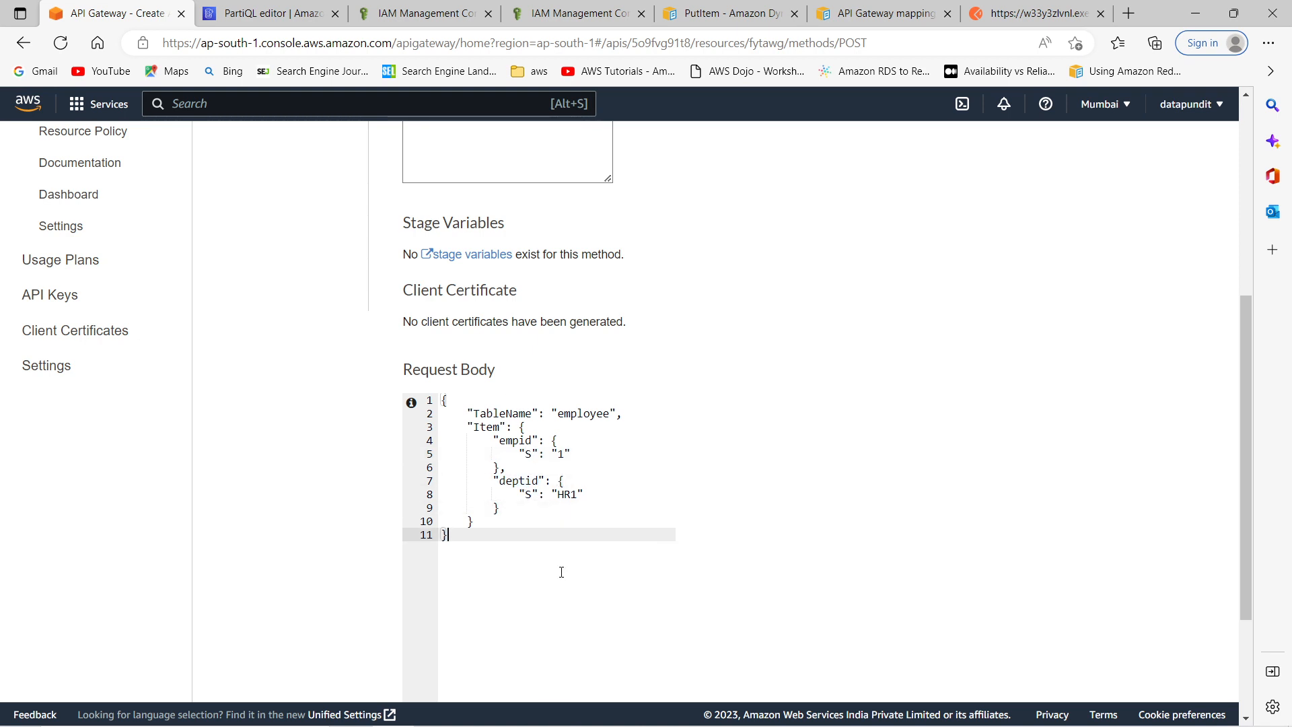
Check the complete request body and run the /employees POST method test with it.
{"action": "scroll", "coordinate": [312, 453], "scroll_direction": "down", "scroll_amount": 3}
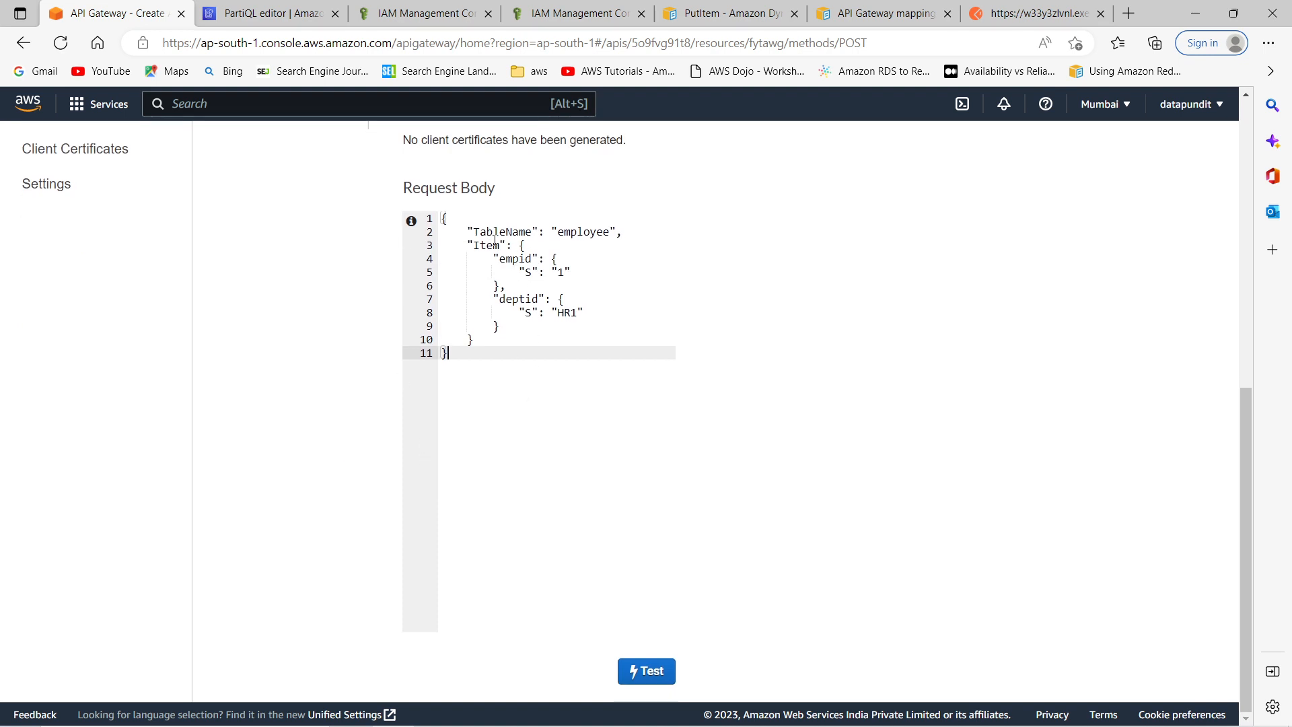
{"action": "left_click_drag", "start_coordinate": [443, 218], "coordinate": [475, 352]}
{"action": "left_click", "coordinate": [515, 422]}
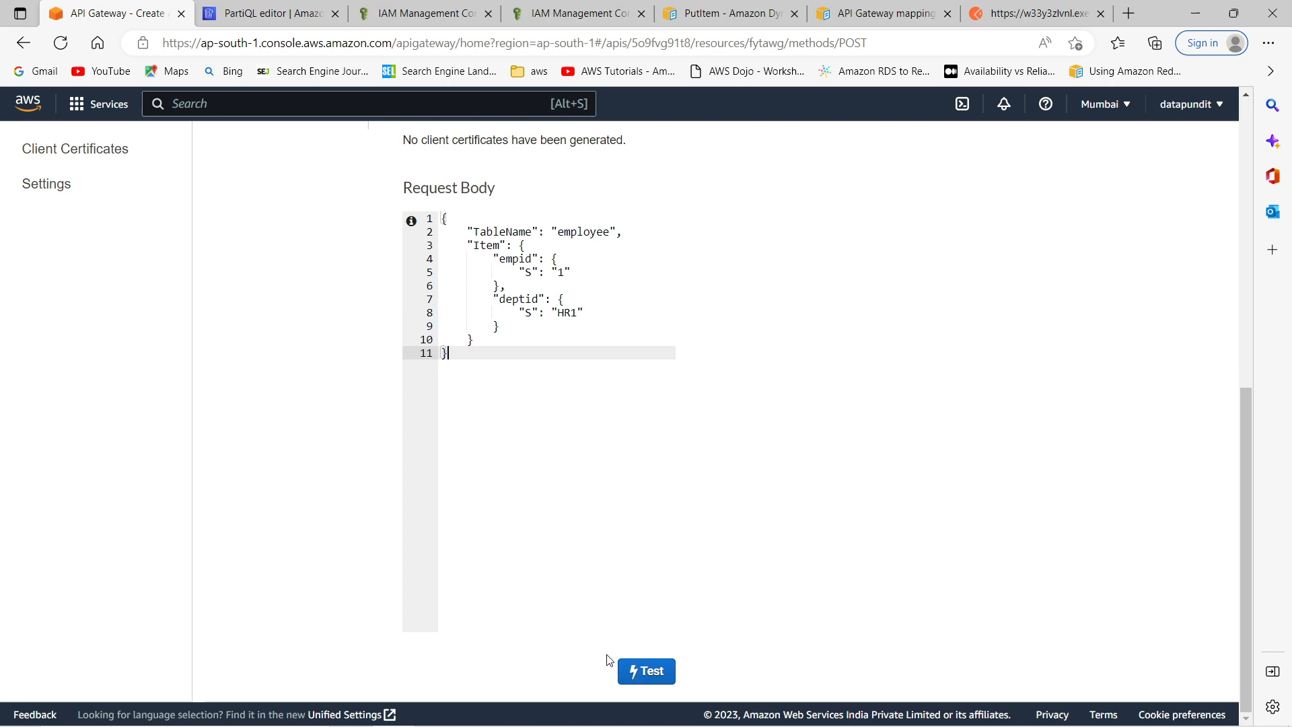
{"action": "left_click", "coordinate": [636, 672]}
Examine the test's status, response and logs, comparing the request body before and after transformations, and return to the method execution overview.
{"action": "scroll", "coordinate": [327, 404], "scroll_direction": "up", "scroll_amount": 2}
{"action": "scroll", "coordinate": [327, 404], "scroll_direction": "up", "scroll_amount": 5}
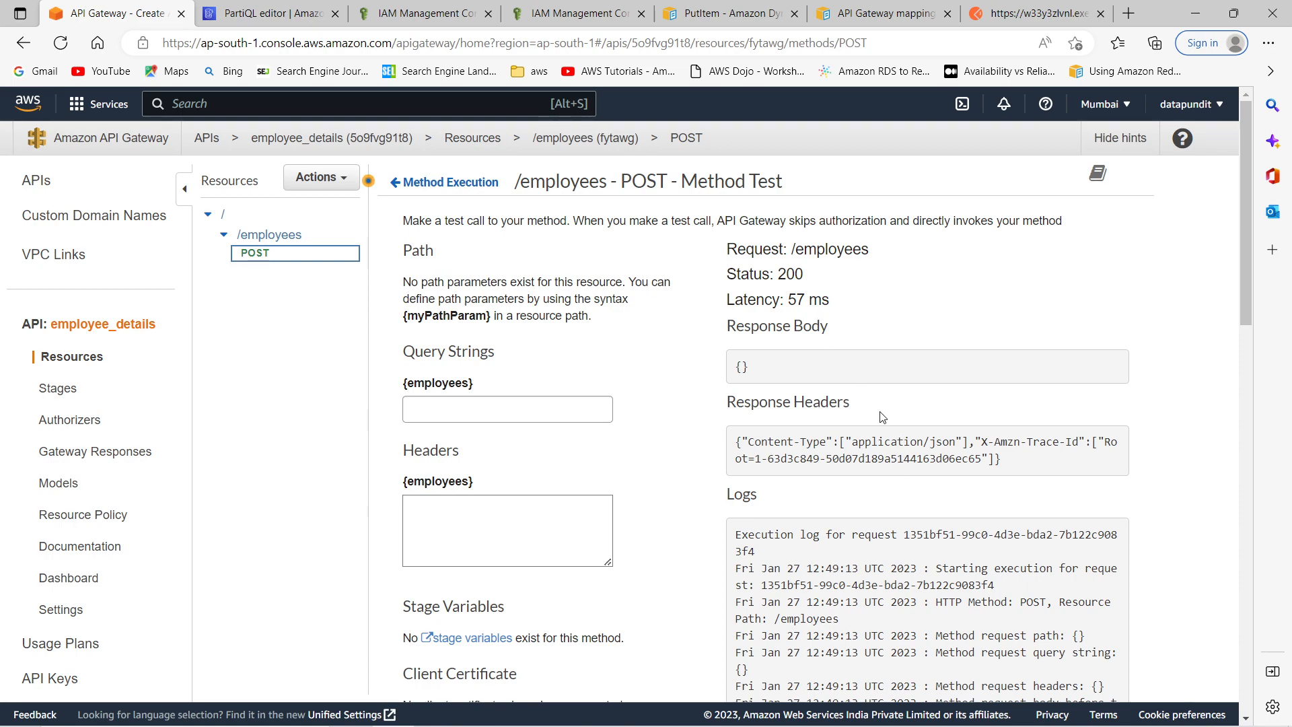
{"action": "scroll", "coordinate": [875, 404], "scroll_direction": "down", "scroll_amount": 10}
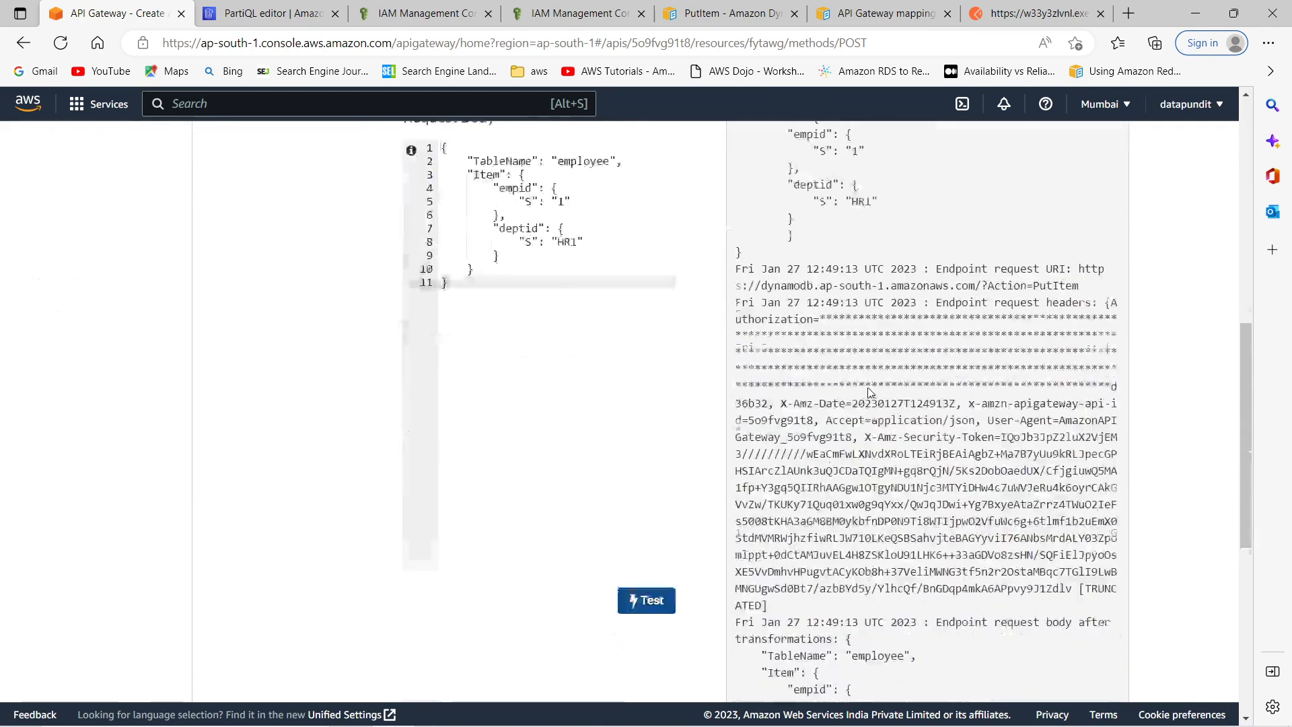
{"action": "scroll", "coordinate": [868, 392], "scroll_direction": "up", "scroll_amount": 4}
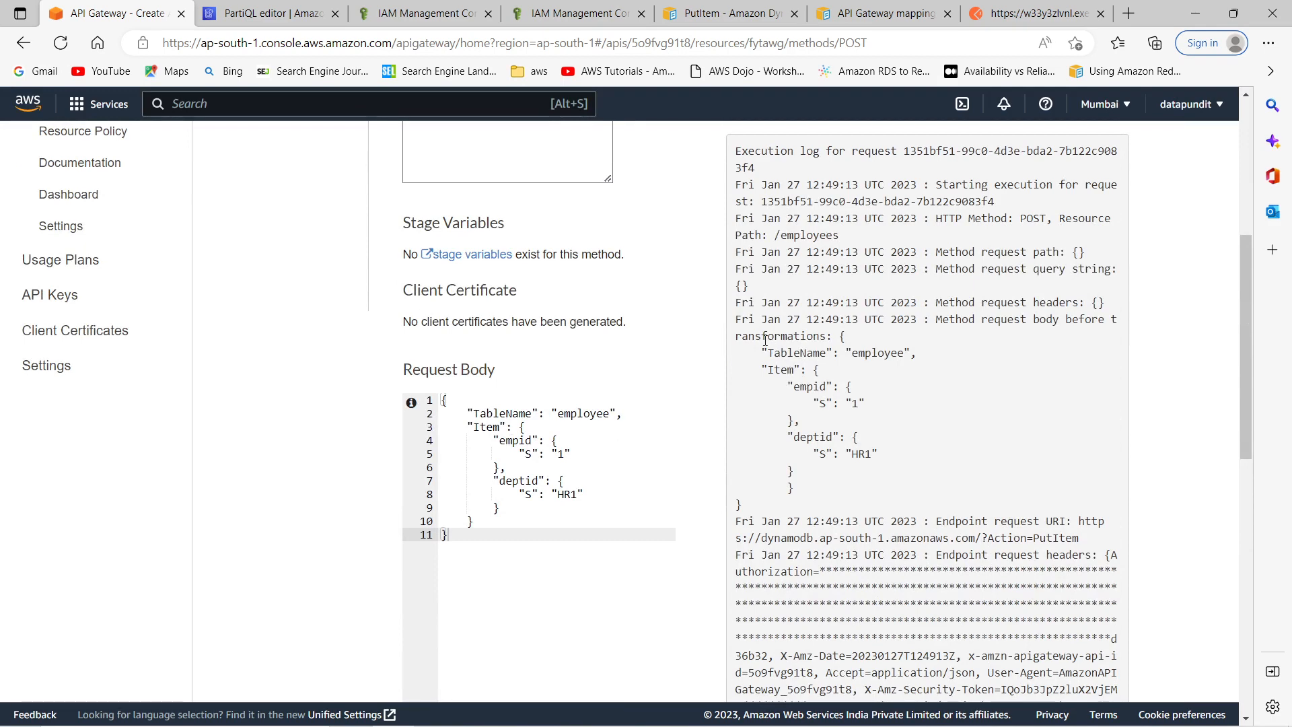
{"action": "left_click_drag", "start_coordinate": [780, 353], "coordinate": [843, 495]}
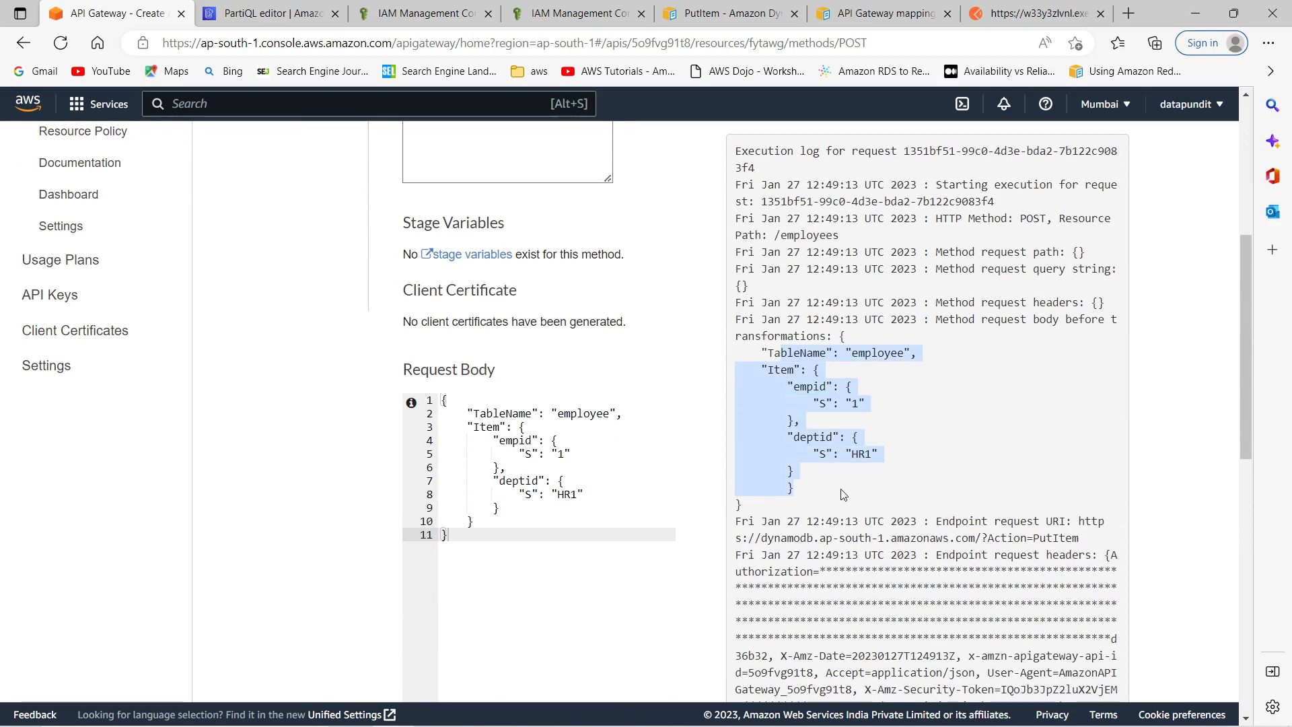
{"action": "left_click", "coordinate": [819, 489]}
{"action": "scroll", "coordinate": [844, 454], "scroll_direction": "down", "scroll_amount": 6}
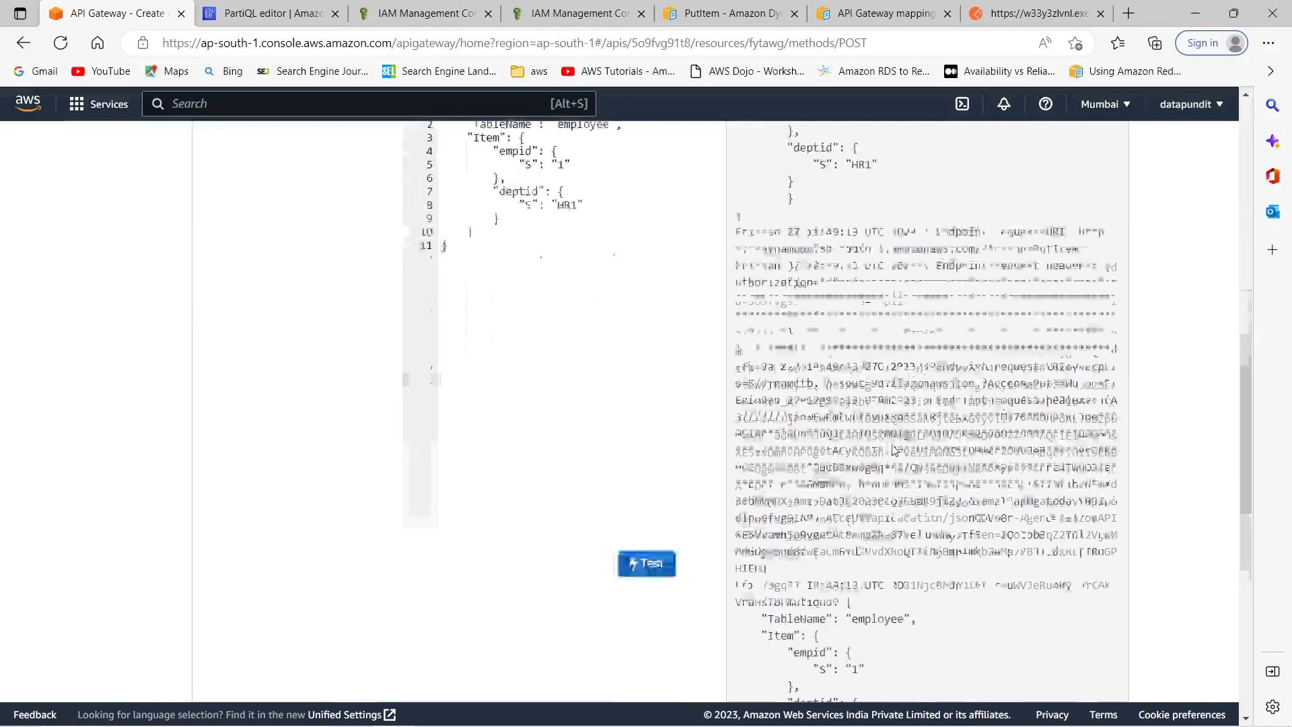
{"action": "scroll", "coordinate": [841, 453], "scroll_direction": "down", "scroll_amount": 2}
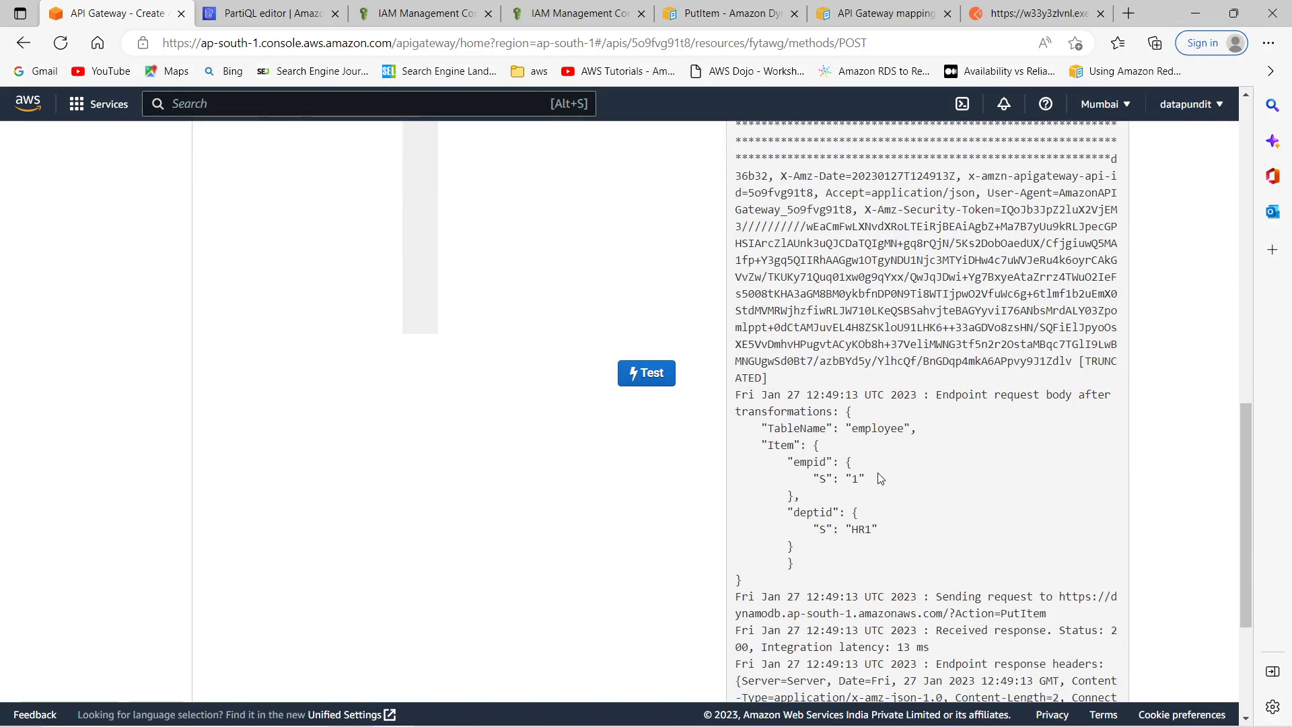
{"action": "left_click_drag", "start_coordinate": [792, 568], "coordinate": [733, 412]}
{"action": "scroll", "coordinate": [985, 484], "scroll_direction": "up", "scroll_amount": 15}
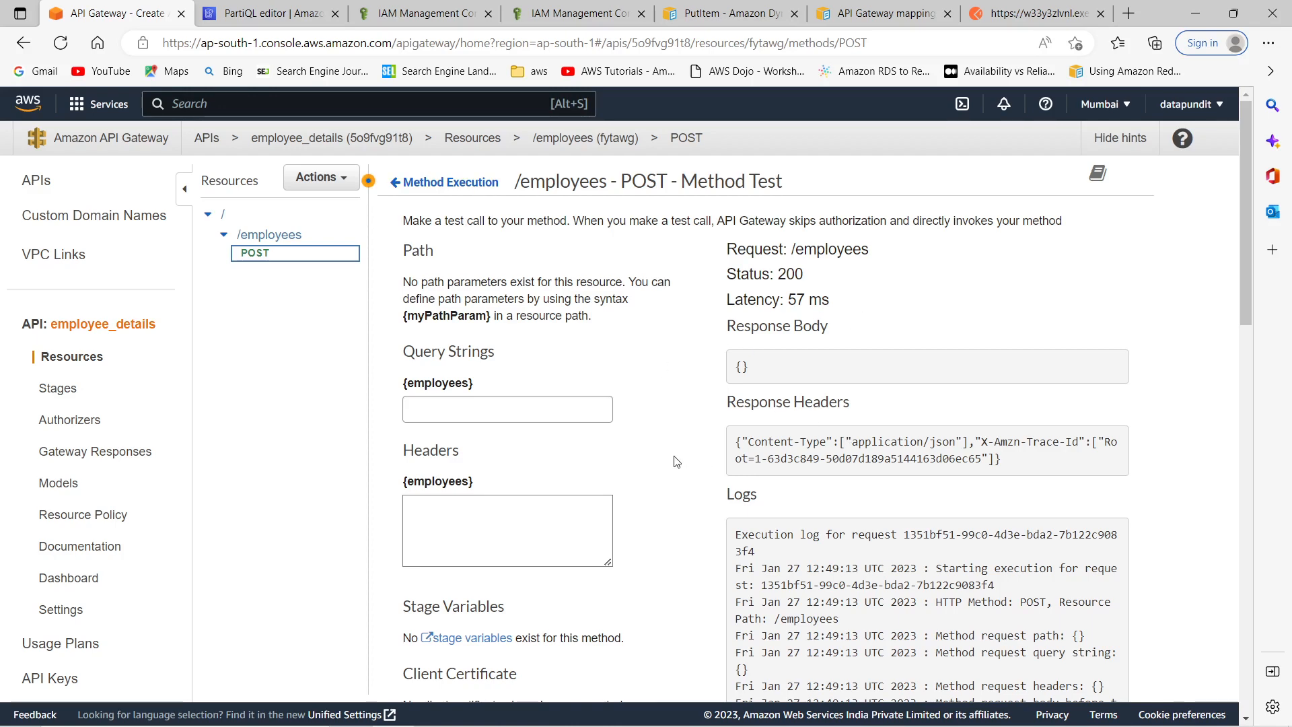
{"action": "left_click", "coordinate": [450, 183]}
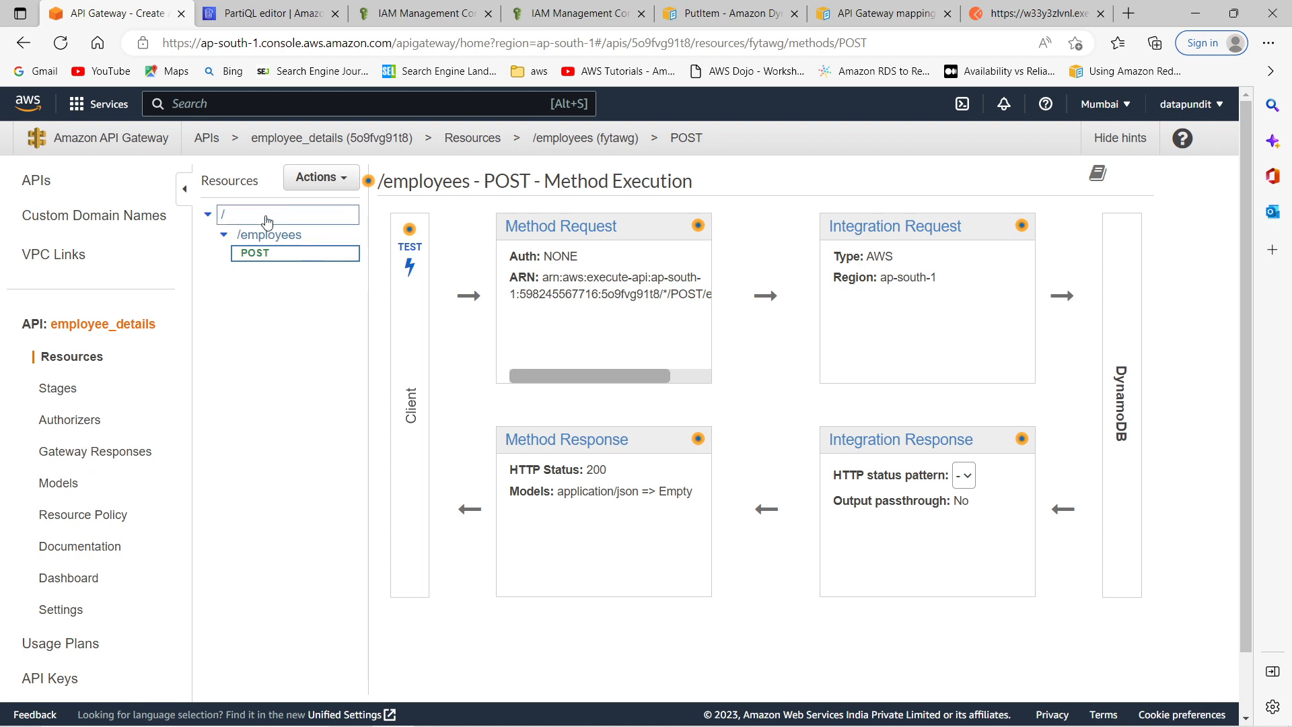
Rerun "select * from employee" in the DynamoDB PartiQL editor and check the returned items.
{"action": "left_click", "coordinate": [276, 15]}
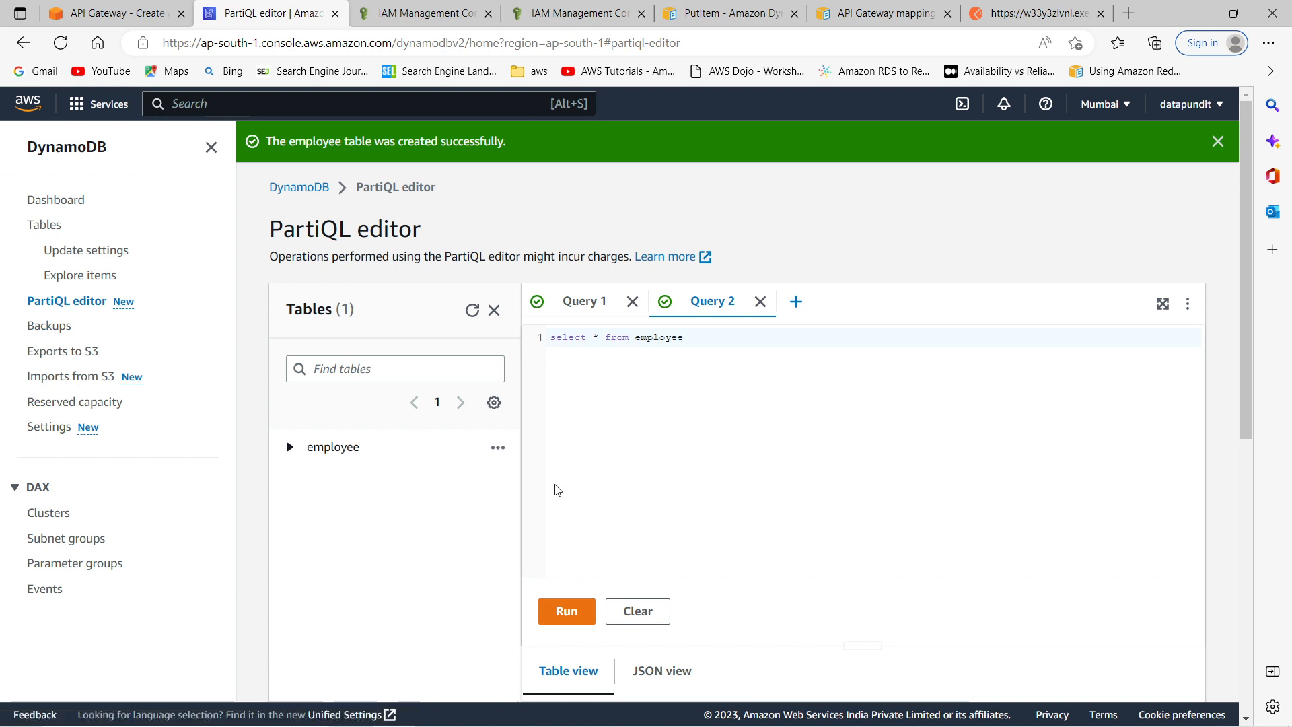
{"action": "left_click", "coordinate": [567, 610]}
{"action": "left_click", "coordinate": [567, 419]}
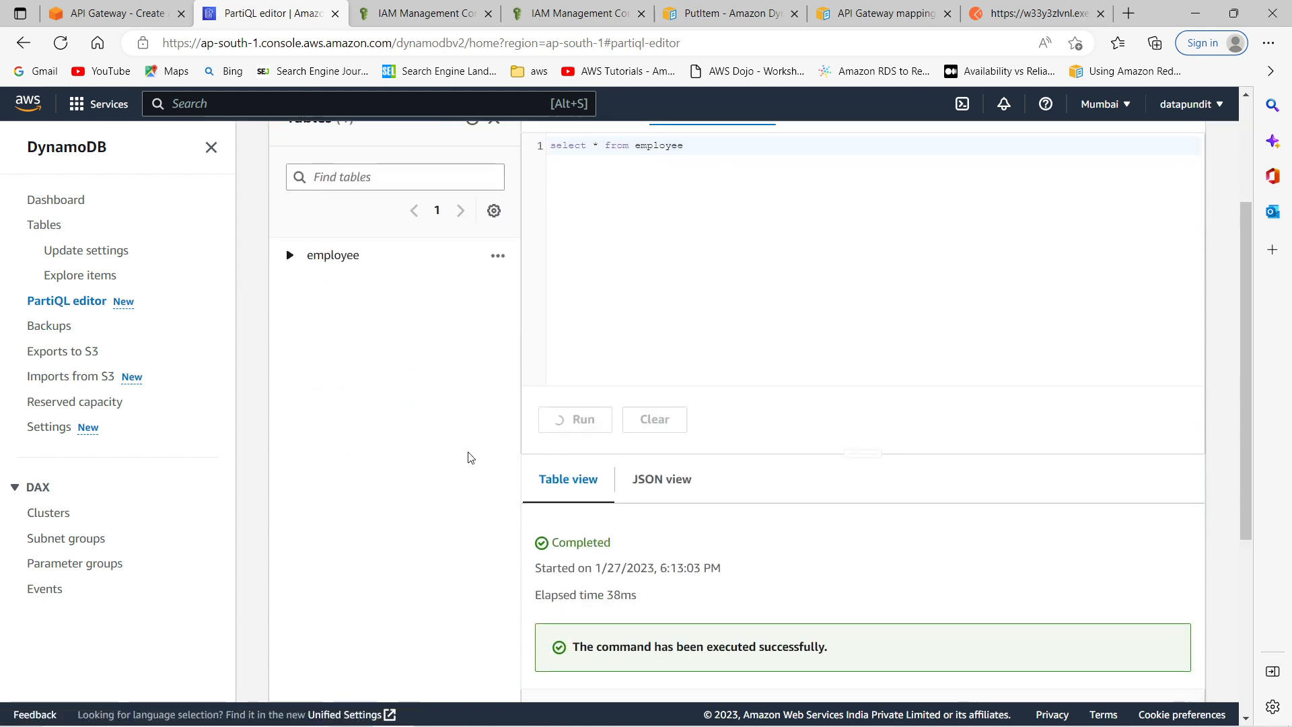
{"action": "scroll", "coordinate": [465, 463], "scroll_direction": "down", "scroll_amount": 4}
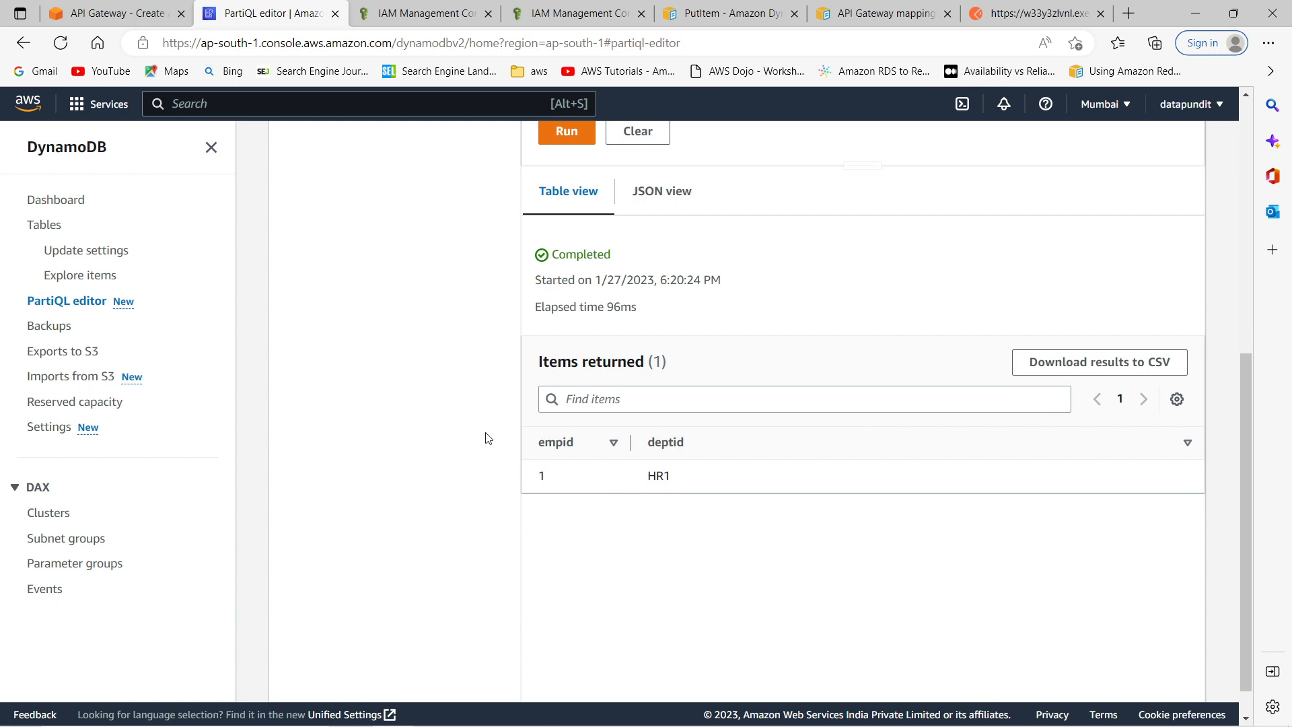
{"action": "scroll", "coordinate": [438, 383], "scroll_direction": "up", "scroll_amount": 7}
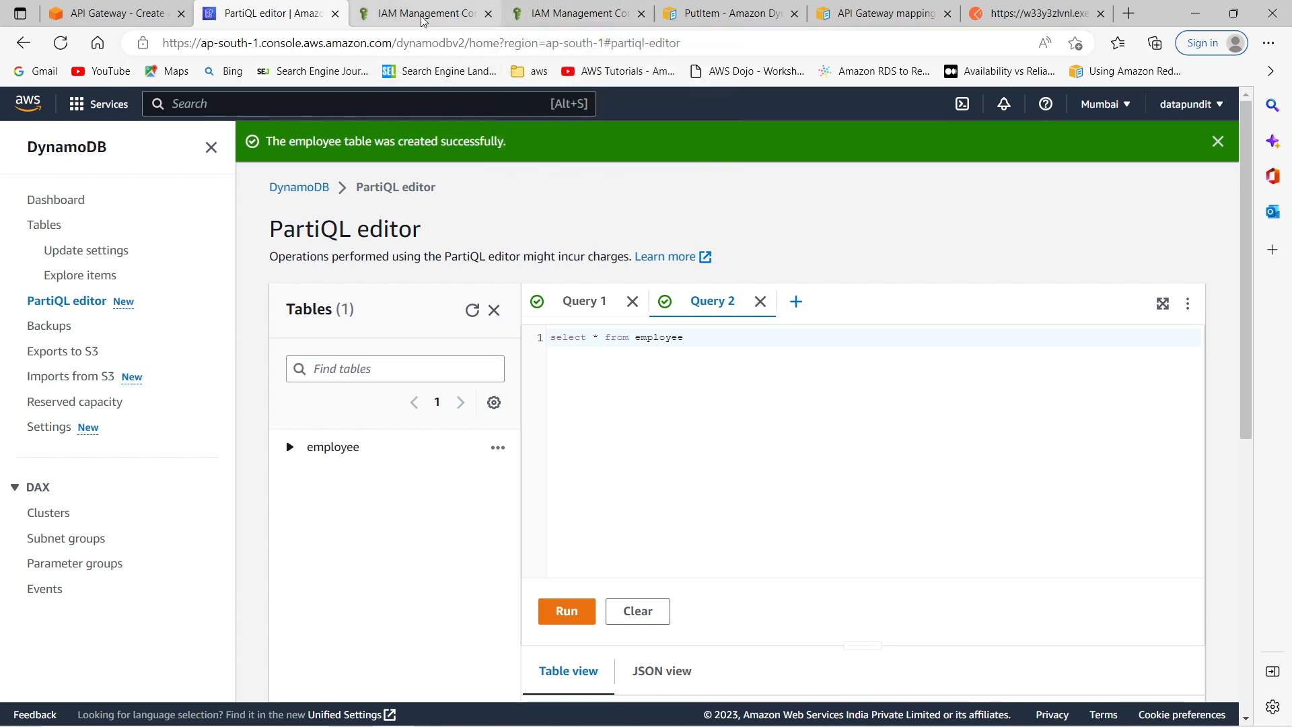
Deploy the employee_details API to a new stage named test.
{"action": "left_click", "coordinate": [111, 13]}
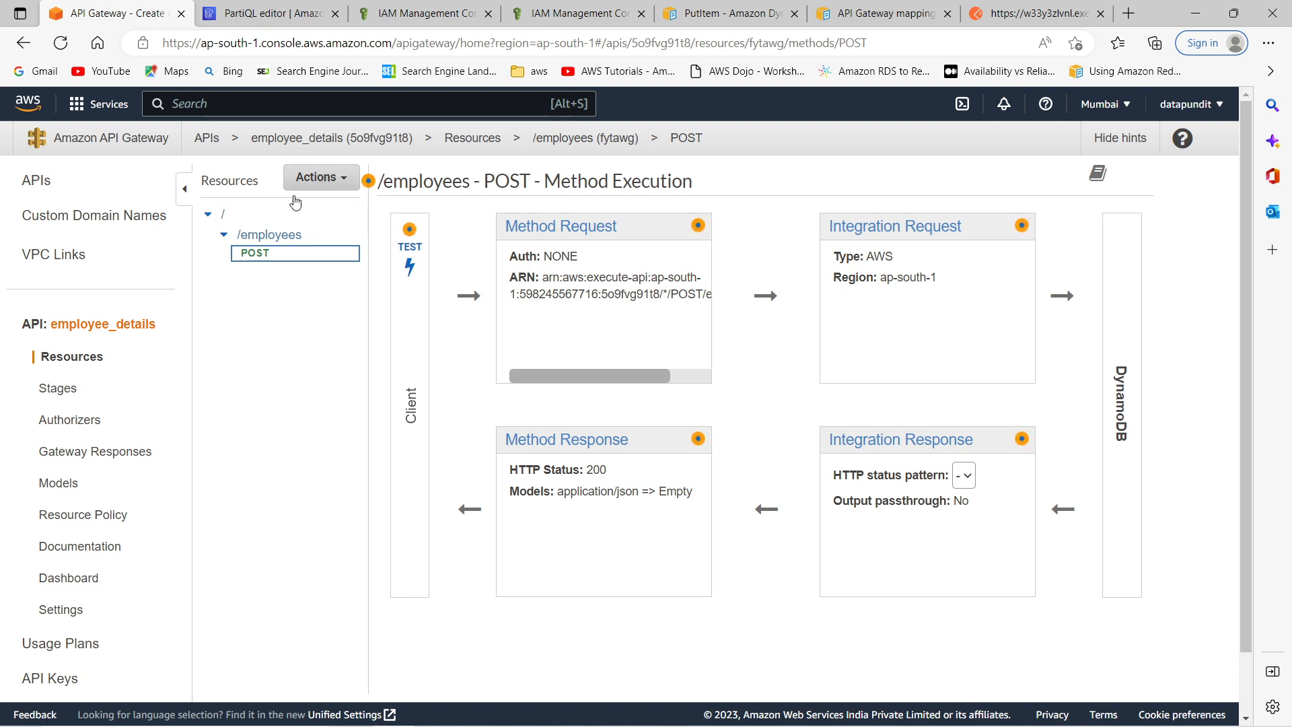
{"action": "left_click", "coordinate": [339, 176]}
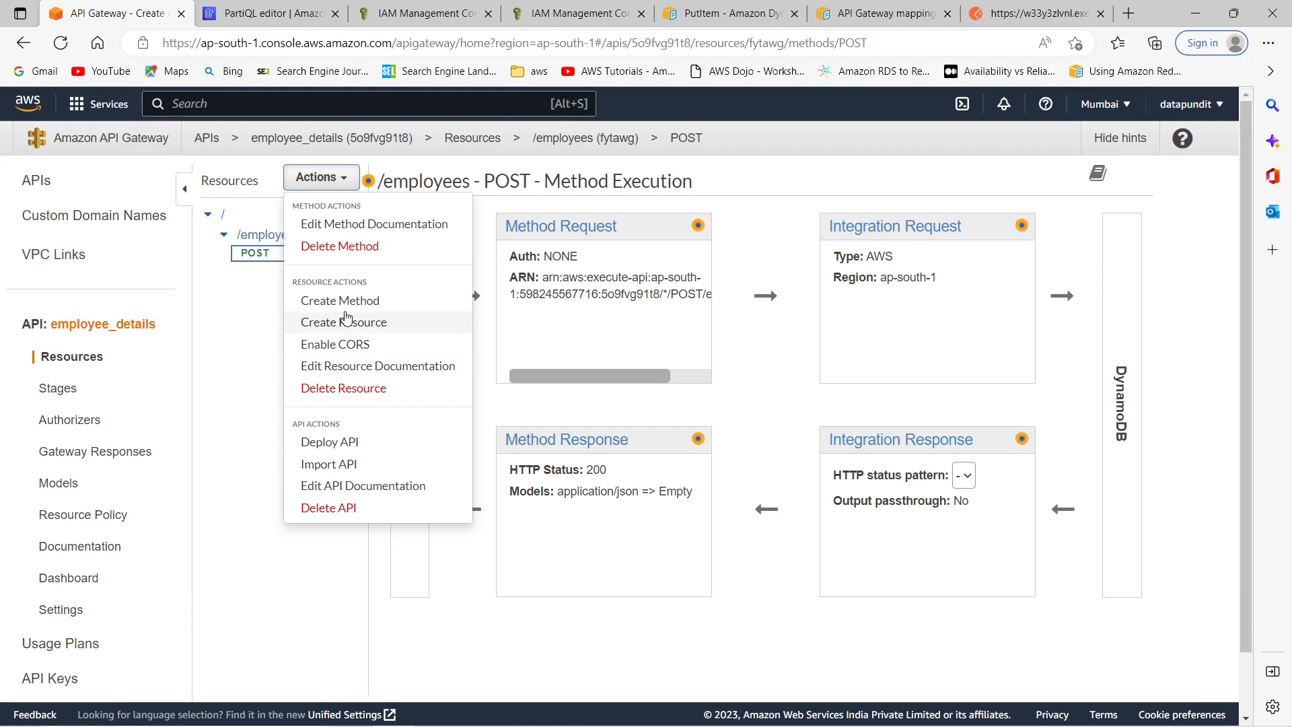
{"action": "left_click", "coordinate": [329, 442]}
{"action": "left_click", "coordinate": [765, 256]}
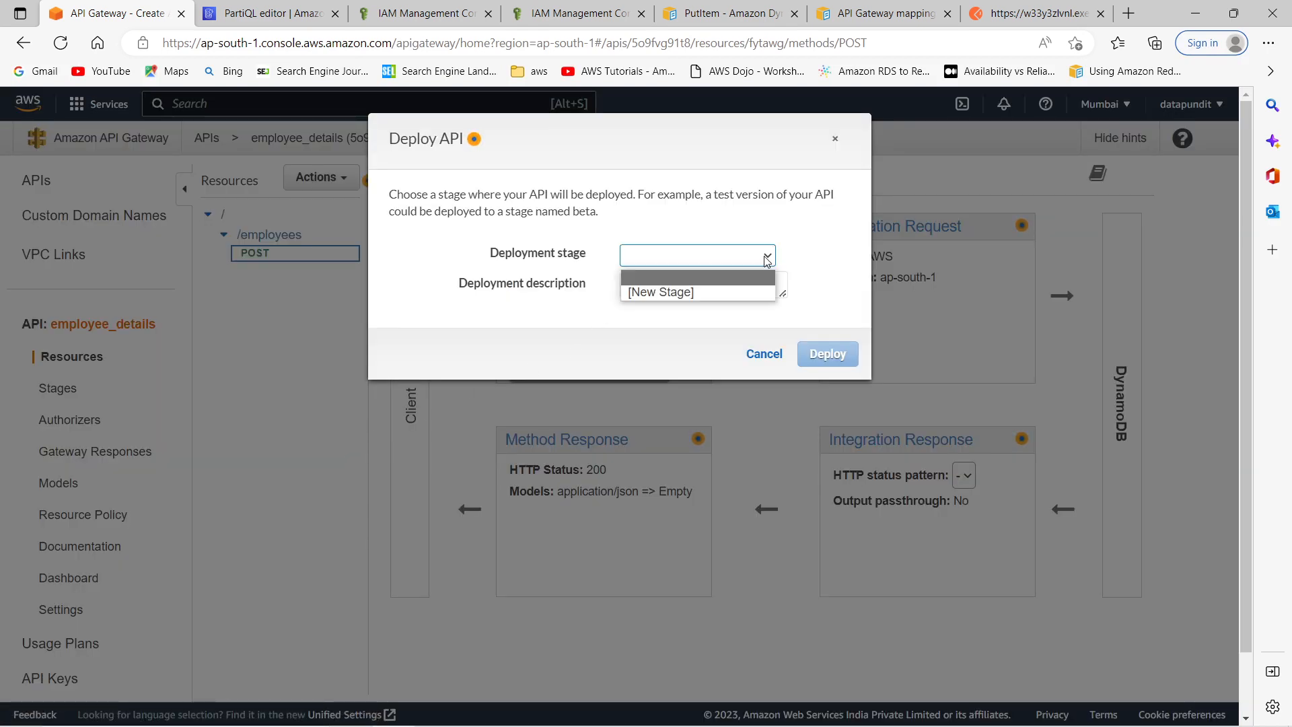
{"action": "left_click", "coordinate": [692, 291]}
{"action": "left_click", "coordinate": [657, 280]}
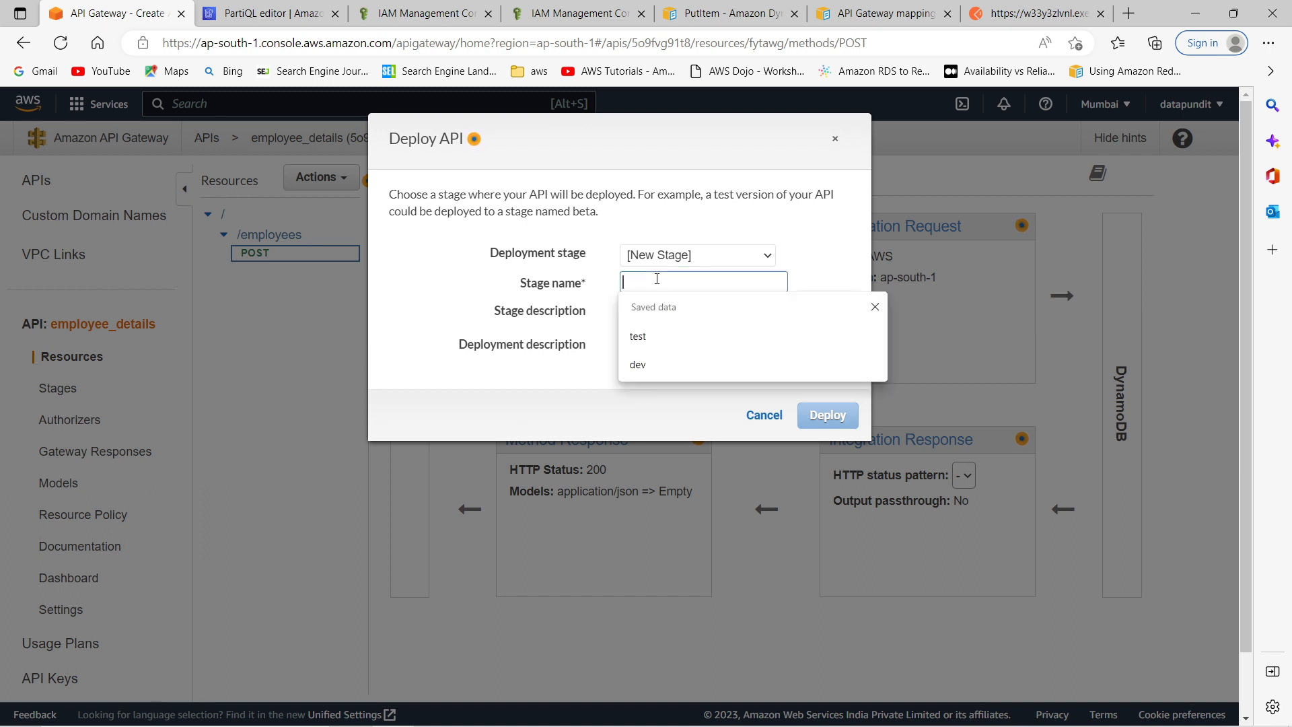
{"action": "type", "text": "test"}
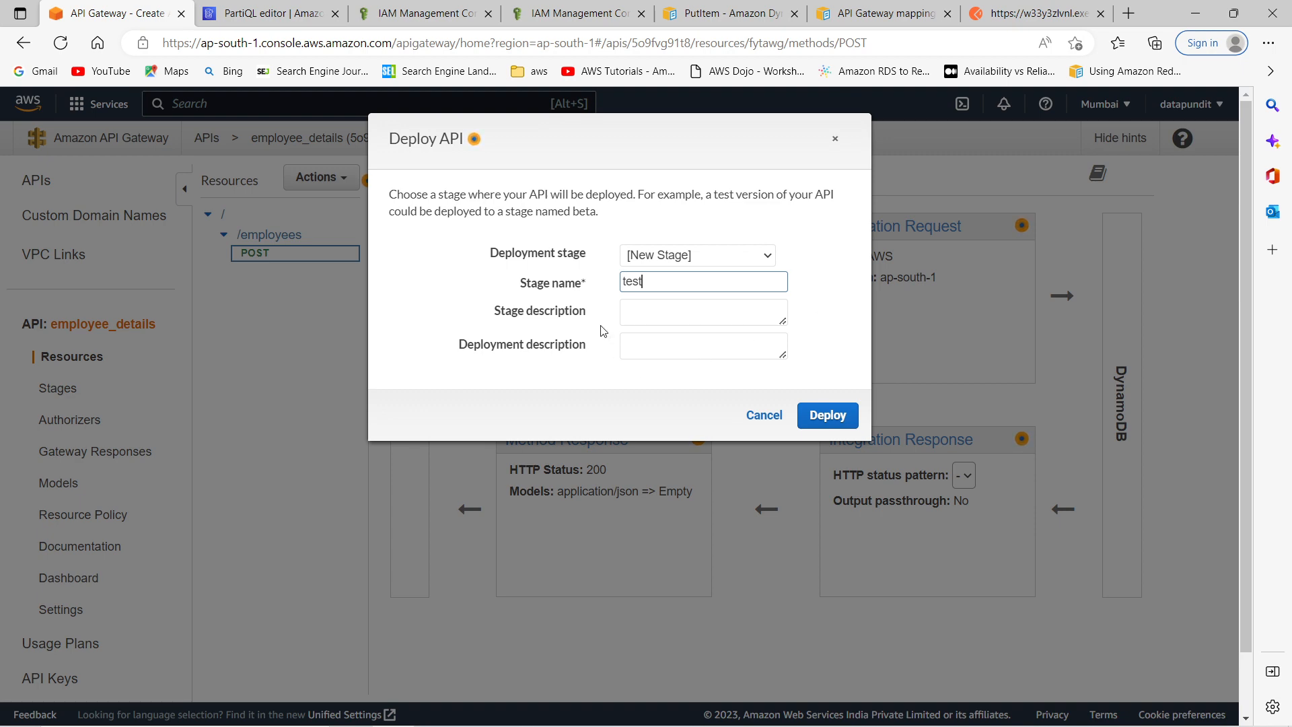
{"action": "left_click", "coordinate": [821, 417]}
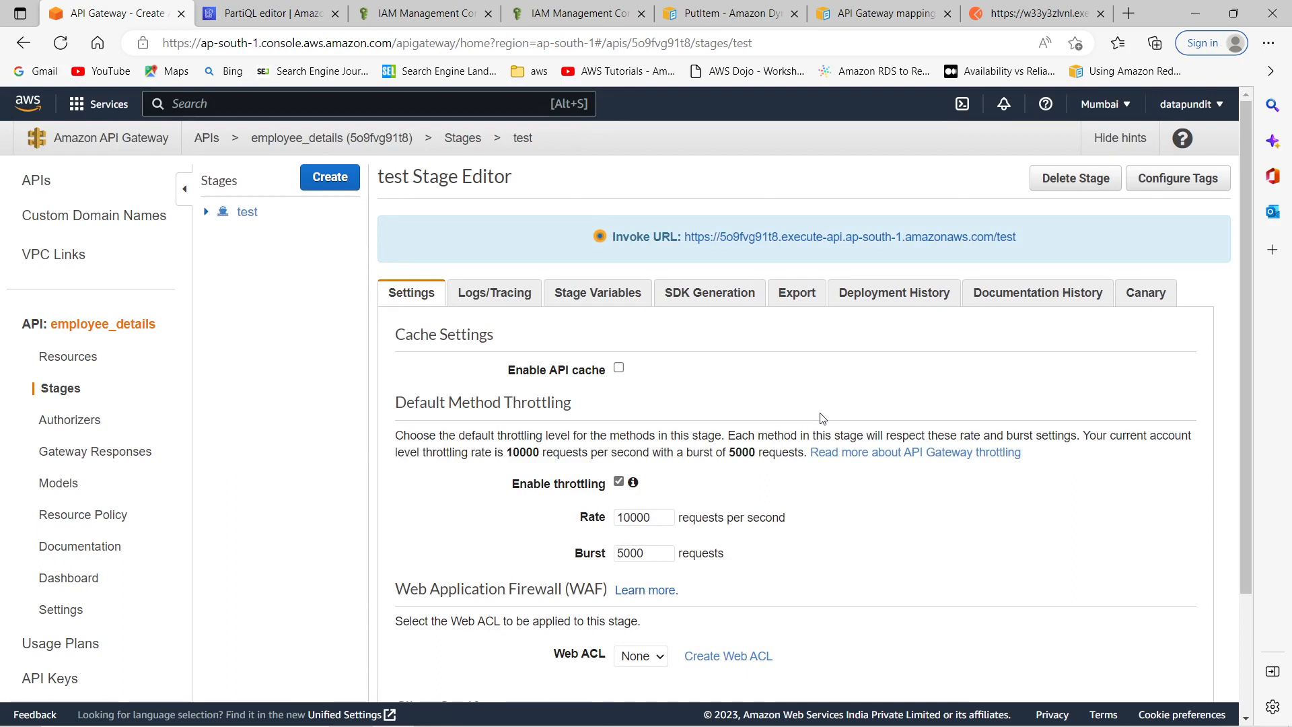
Copy the invoke URL of the /employees POST method in the test stage.
{"action": "left_click", "coordinate": [207, 212]}
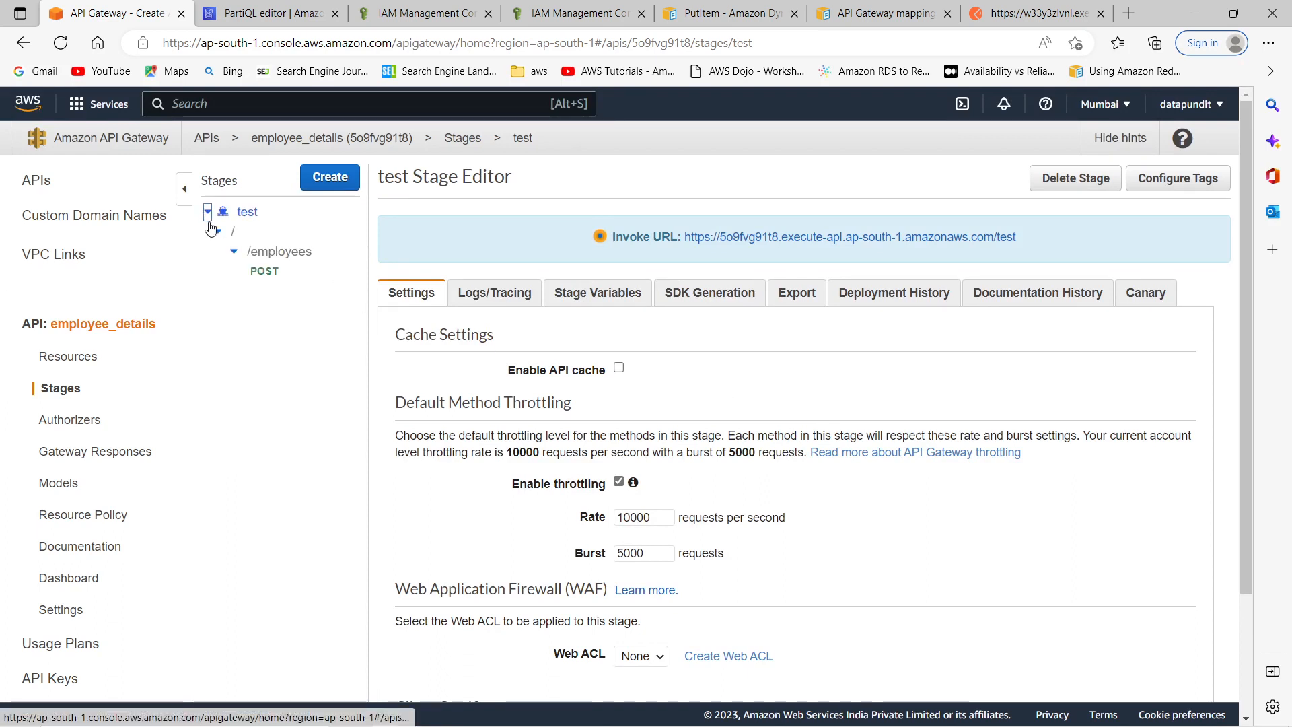
{"action": "left_click", "coordinate": [265, 271]}
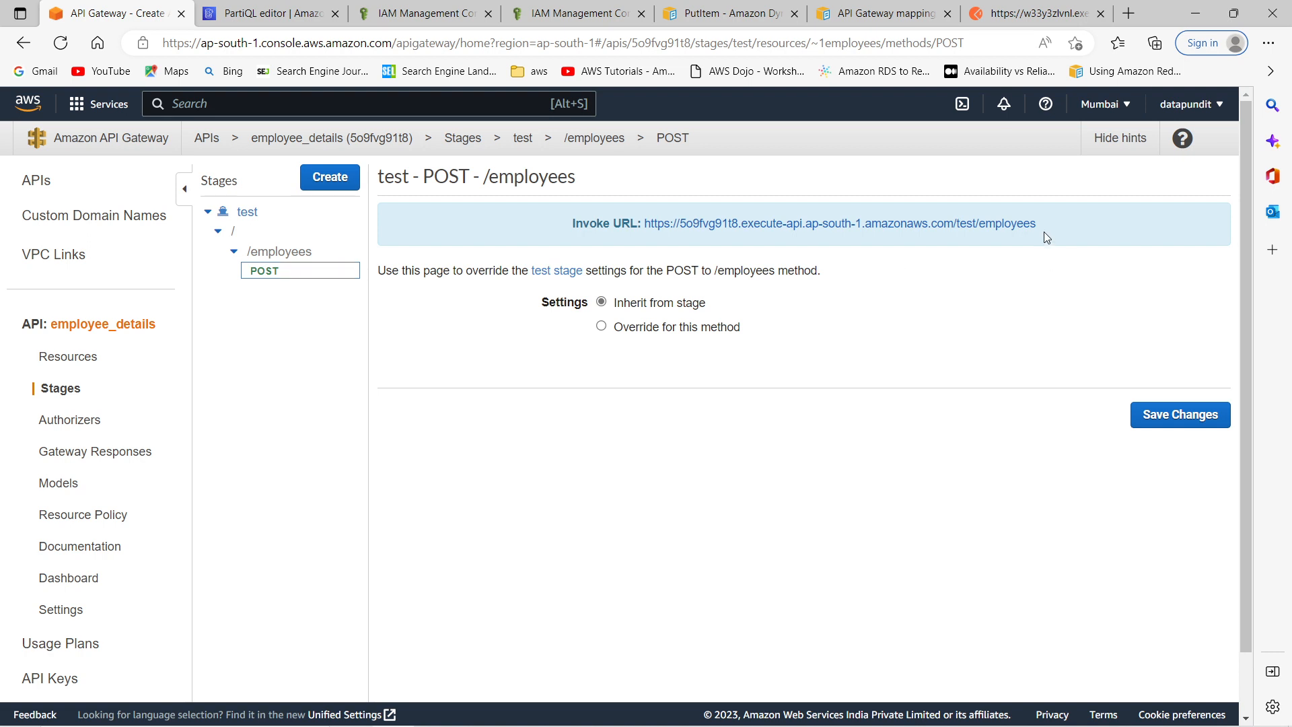
{"action": "left_click_drag", "start_coordinate": [1039, 228], "coordinate": [646, 229]}
{"action": "key", "text": "ctrl+c"}
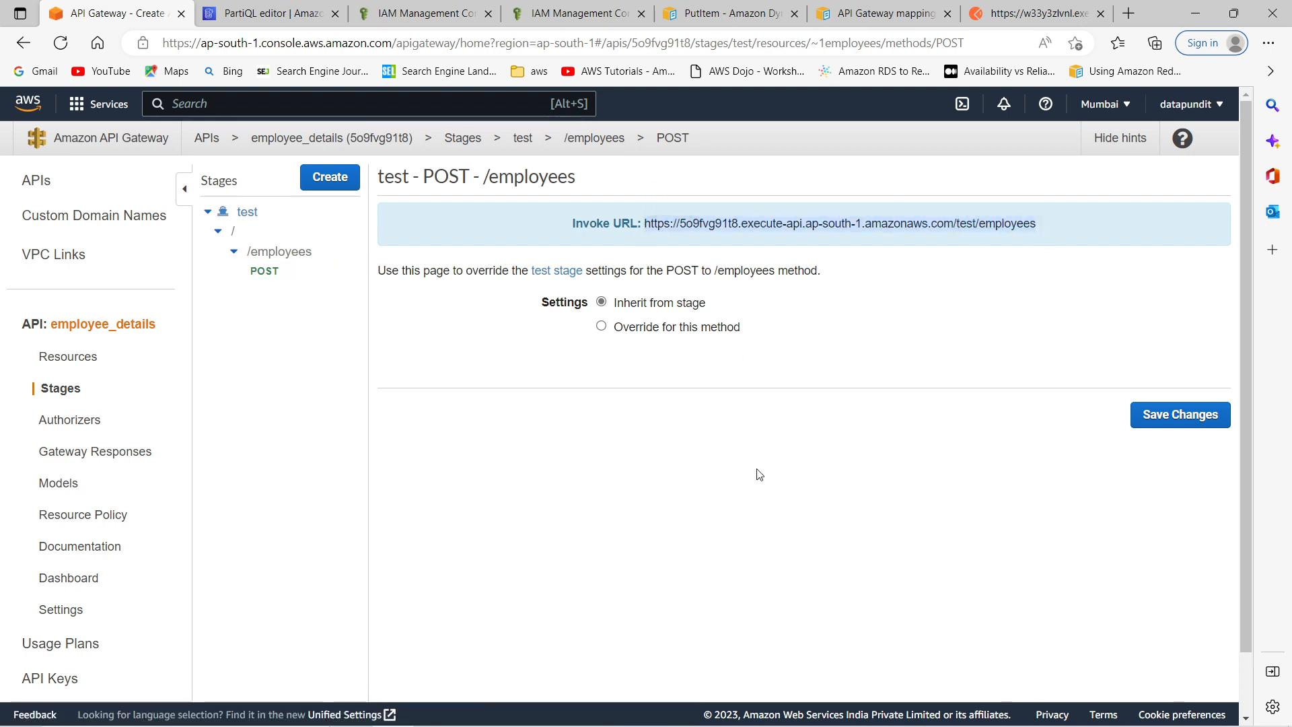
{"action": "left_click", "coordinate": [1032, 14]}
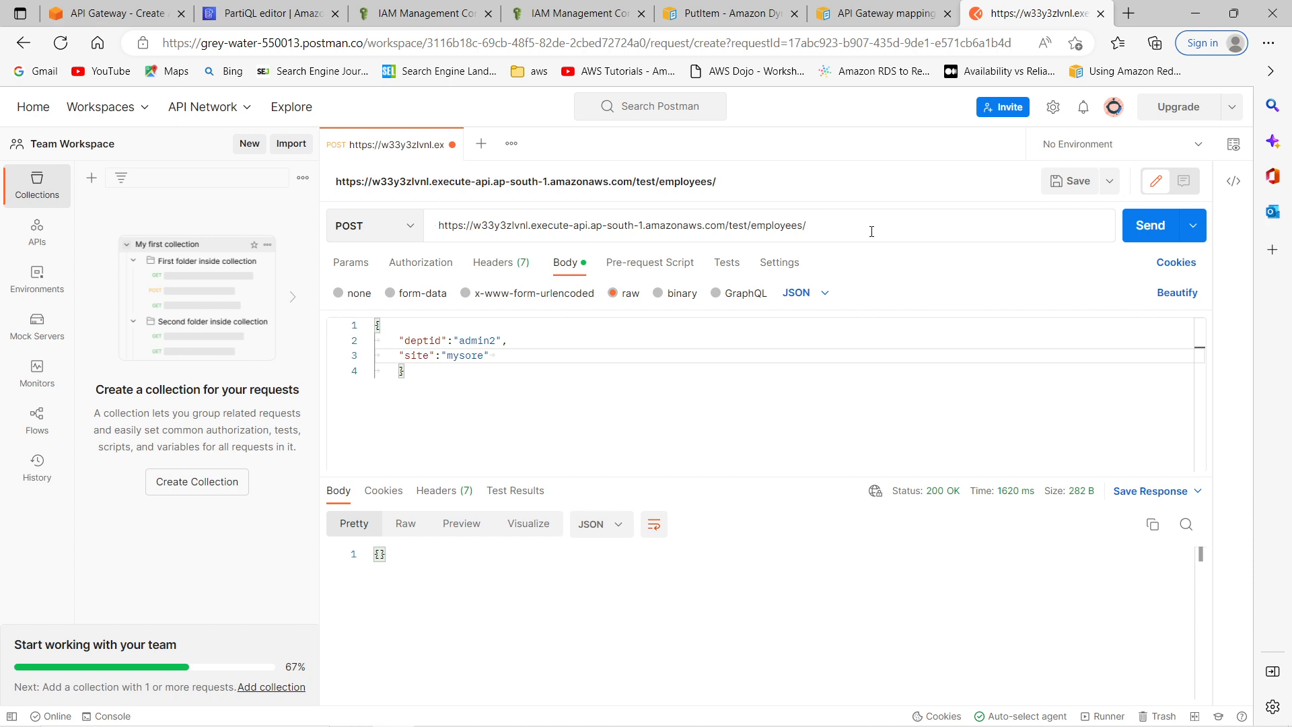
{"action": "left_click_drag", "start_coordinate": [871, 231], "coordinate": [395, 231]}
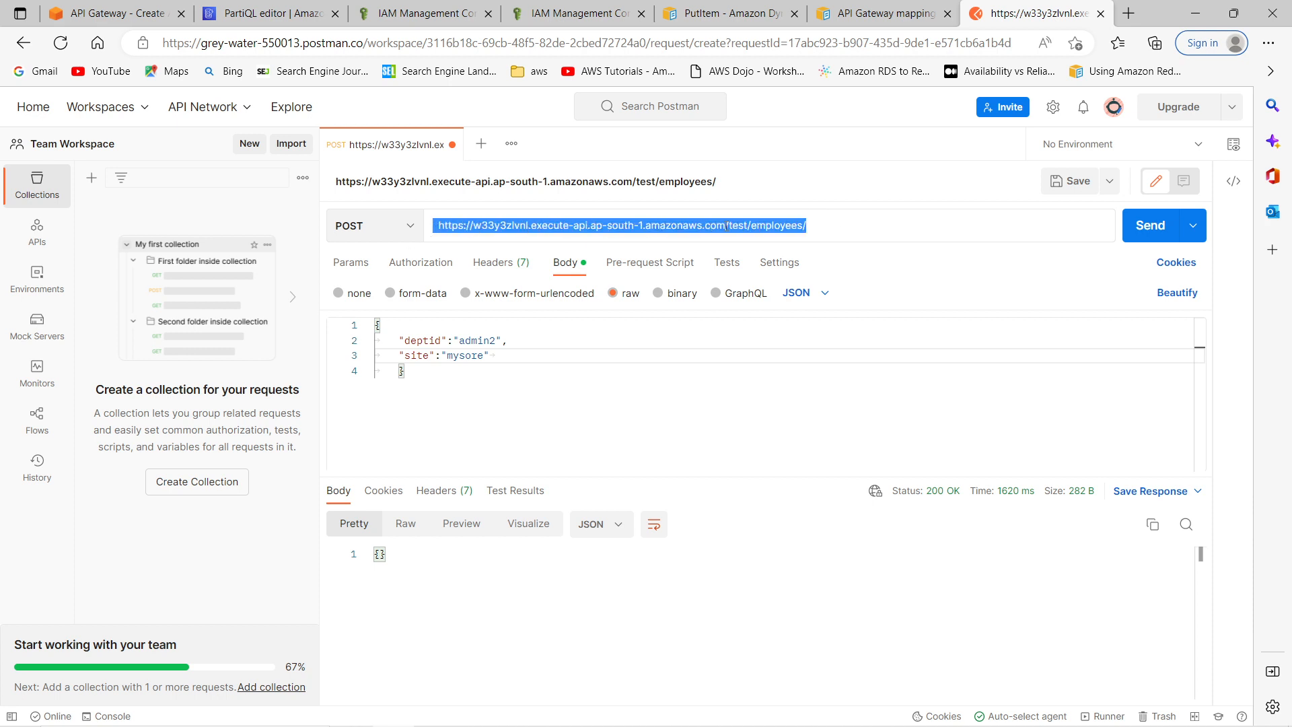
{"action": "key", "text": "ctrl+v"}
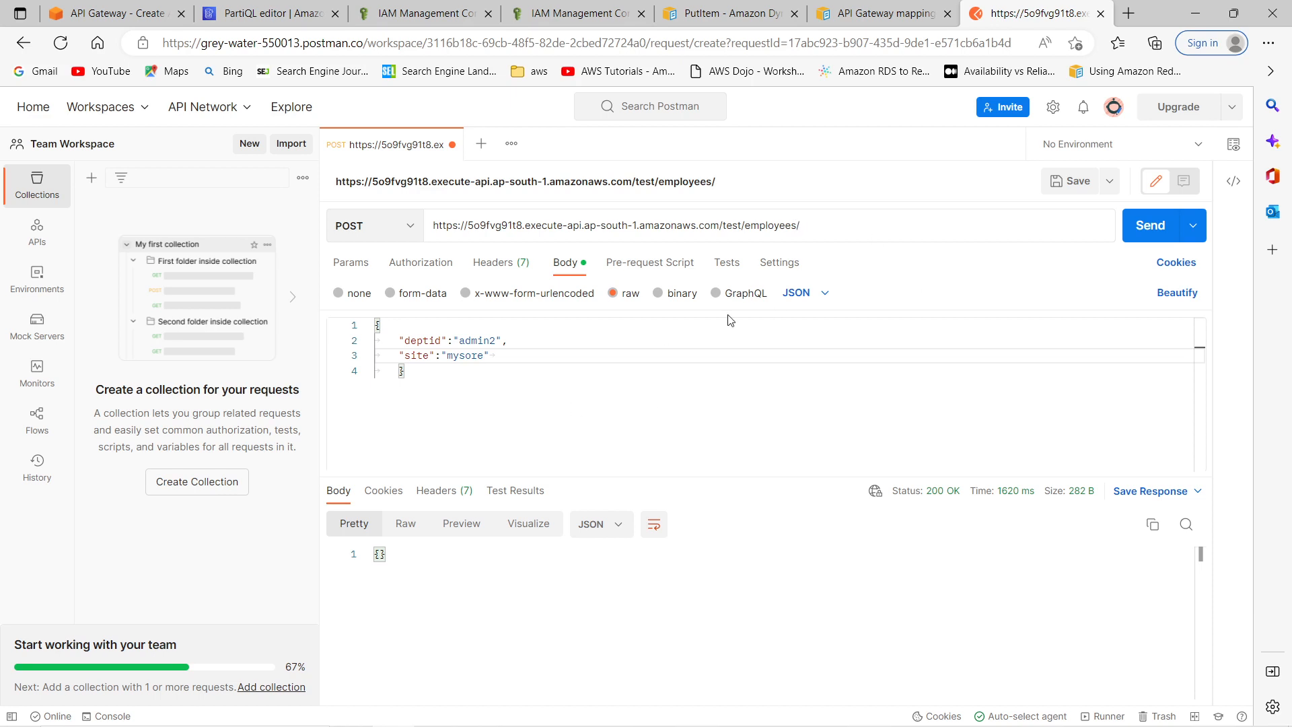
Rename the two JSON body keys to "empid" and "deptid", and add a "site" entry with the value "bangaluru".
{"action": "left_click", "coordinate": [634, 402]}
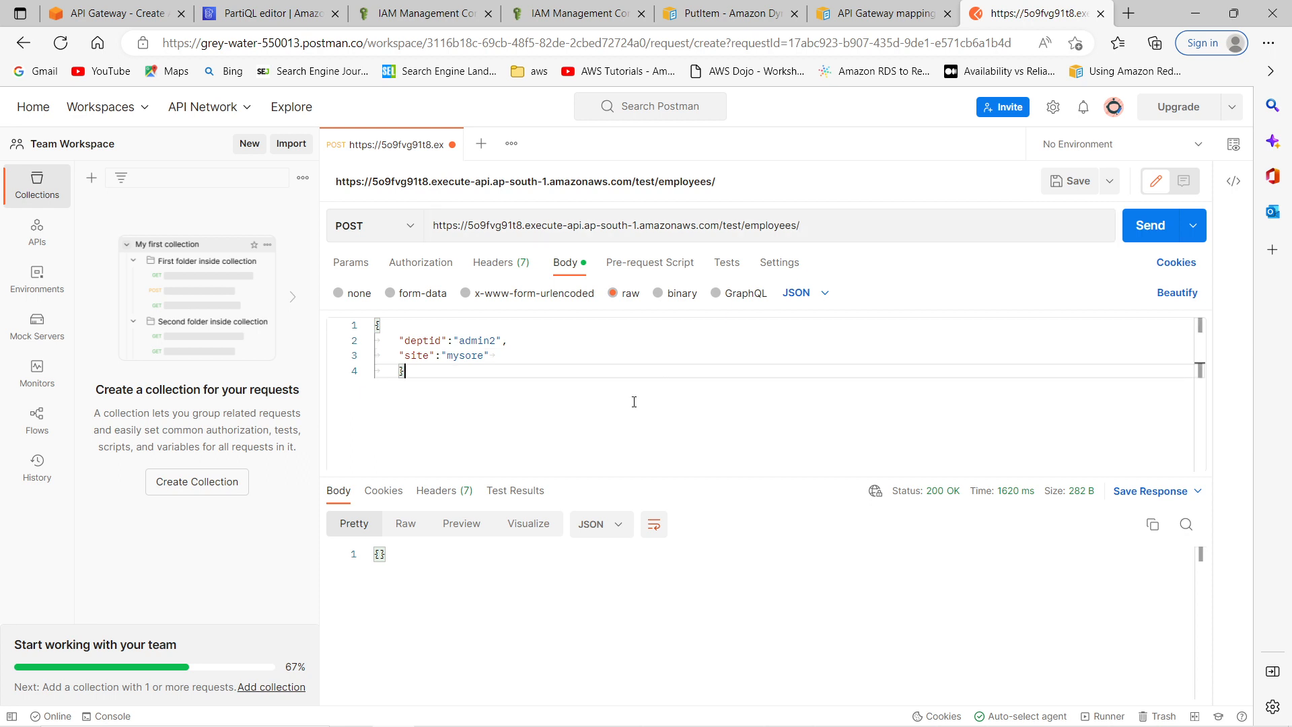
{"action": "double_click", "coordinate": [430, 341]}
{"action": "type", "text": "empId"}
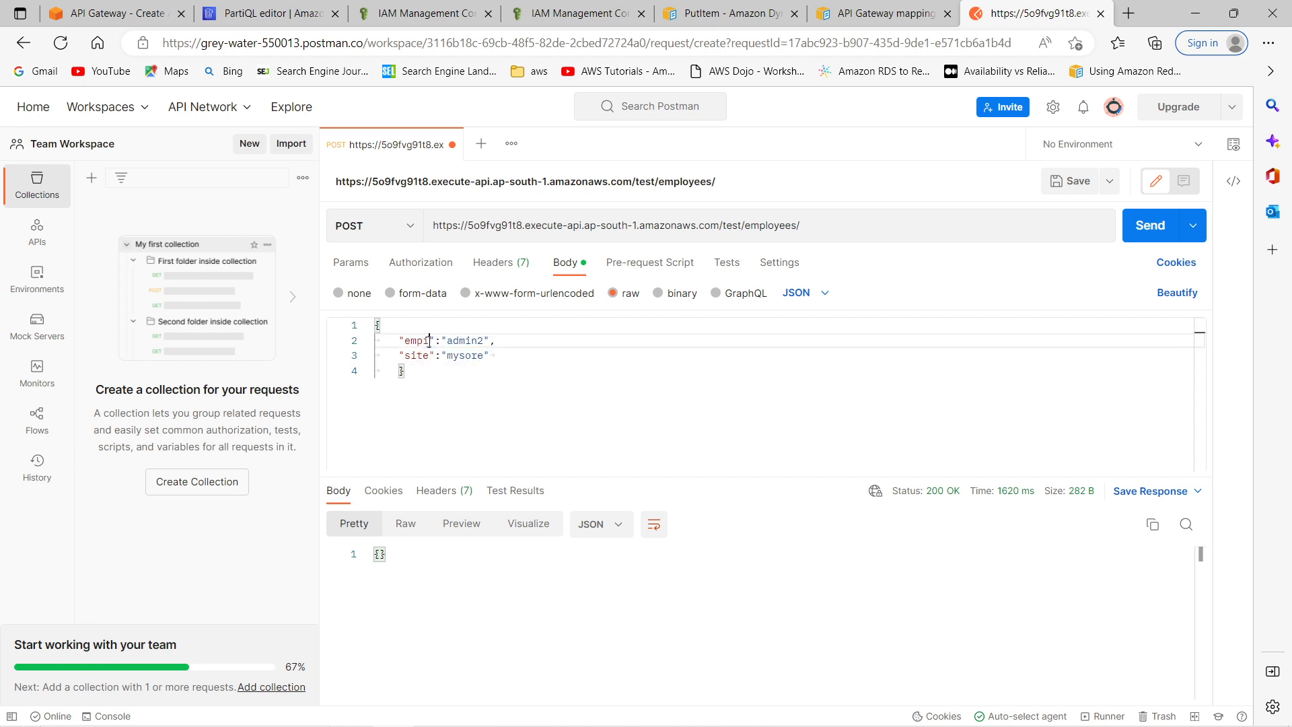
{"action": "double_click", "coordinate": [419, 356]}
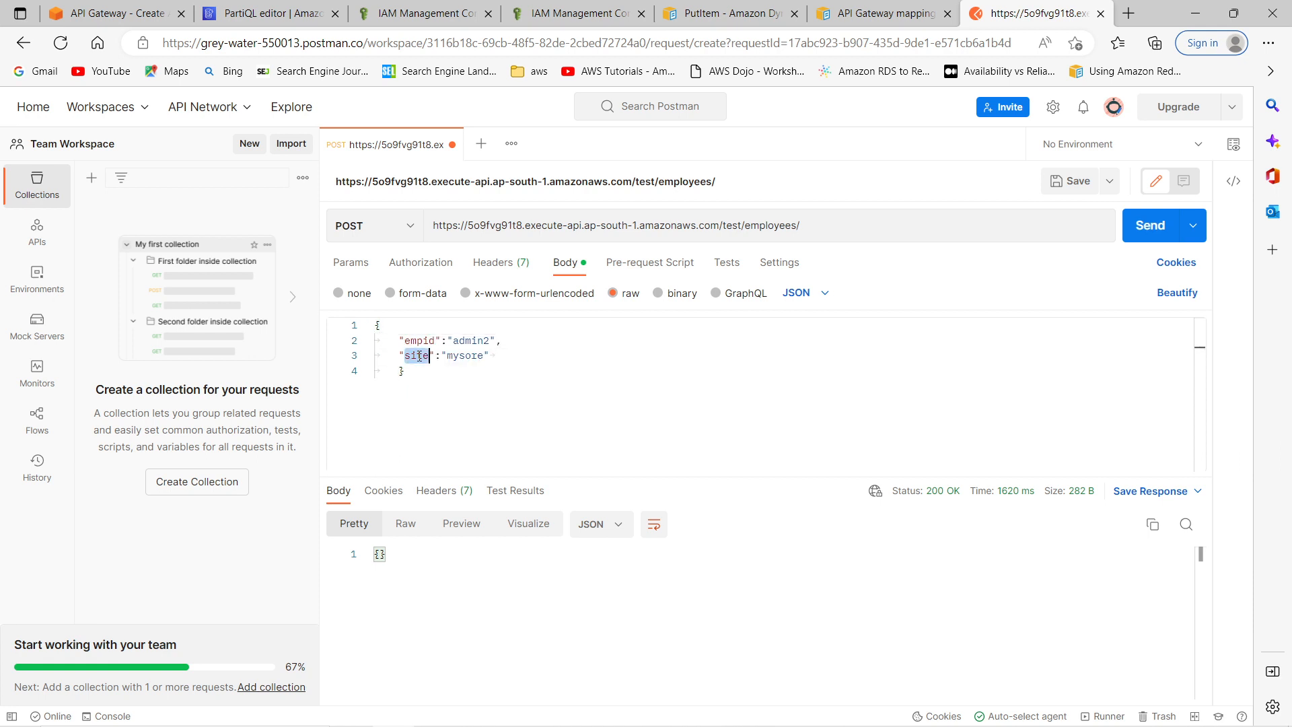
{"action": "type", "text": "depti"}
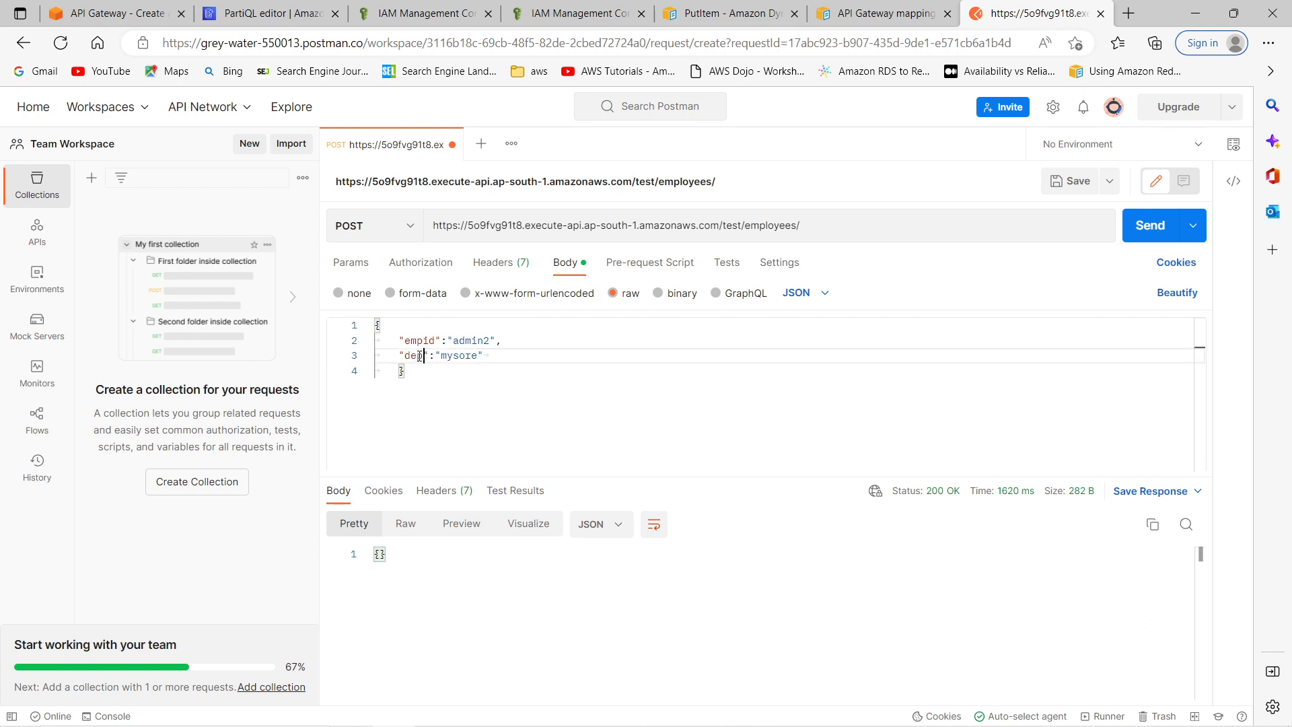
{"action": "type", "text": "d"}
{"action": "key", "text": "Return"}
{"action": "type", "text": "\"site\""}
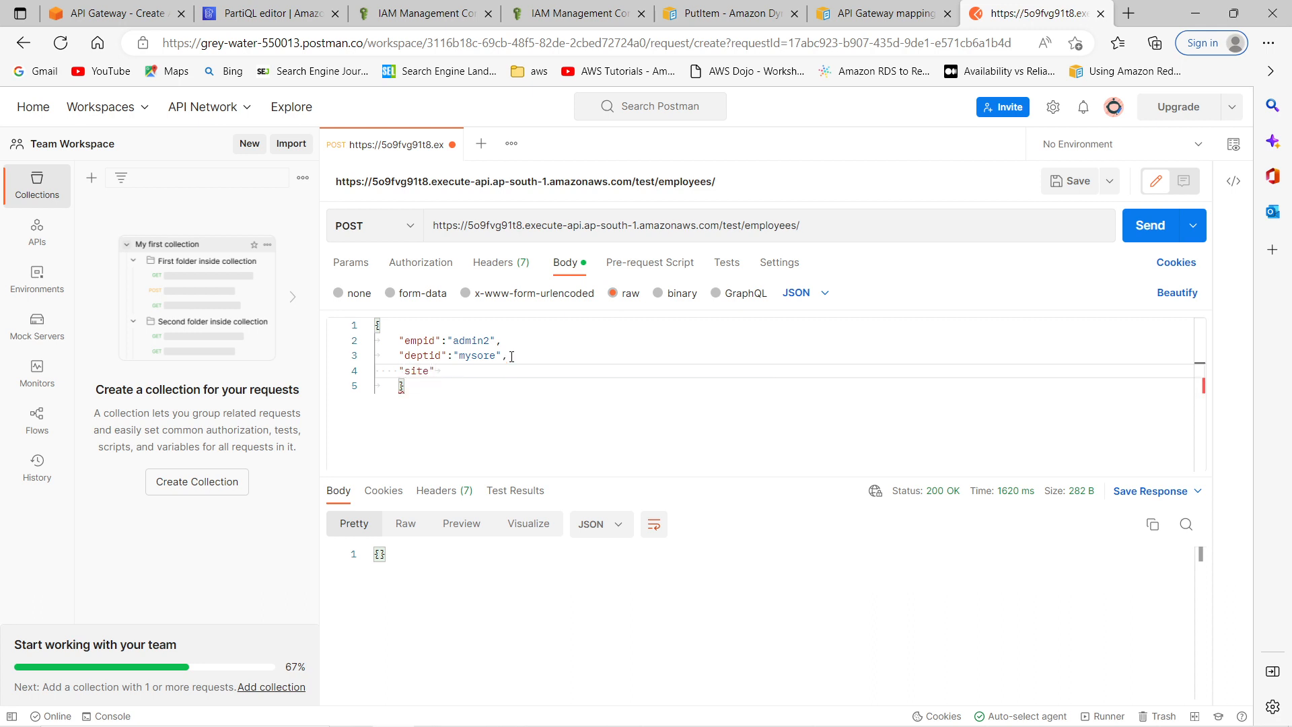
{"action": "type", "text": ":\"\"bangaluru"}
Set the empid value to "2" and the deptid value to "Fin1" in the JSON body.
{"action": "double_click", "coordinate": [467, 341]}
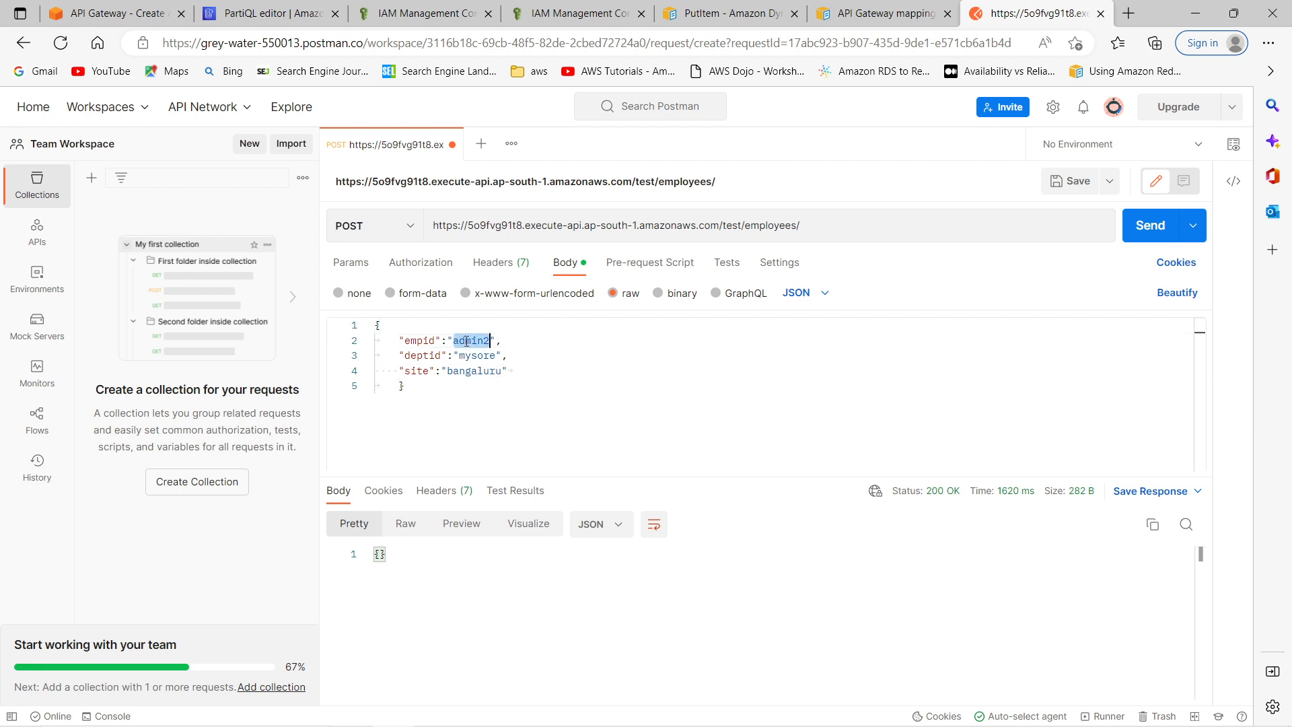
{"action": "type", "text": "2"}
{"action": "double_click", "coordinate": [473, 355]}
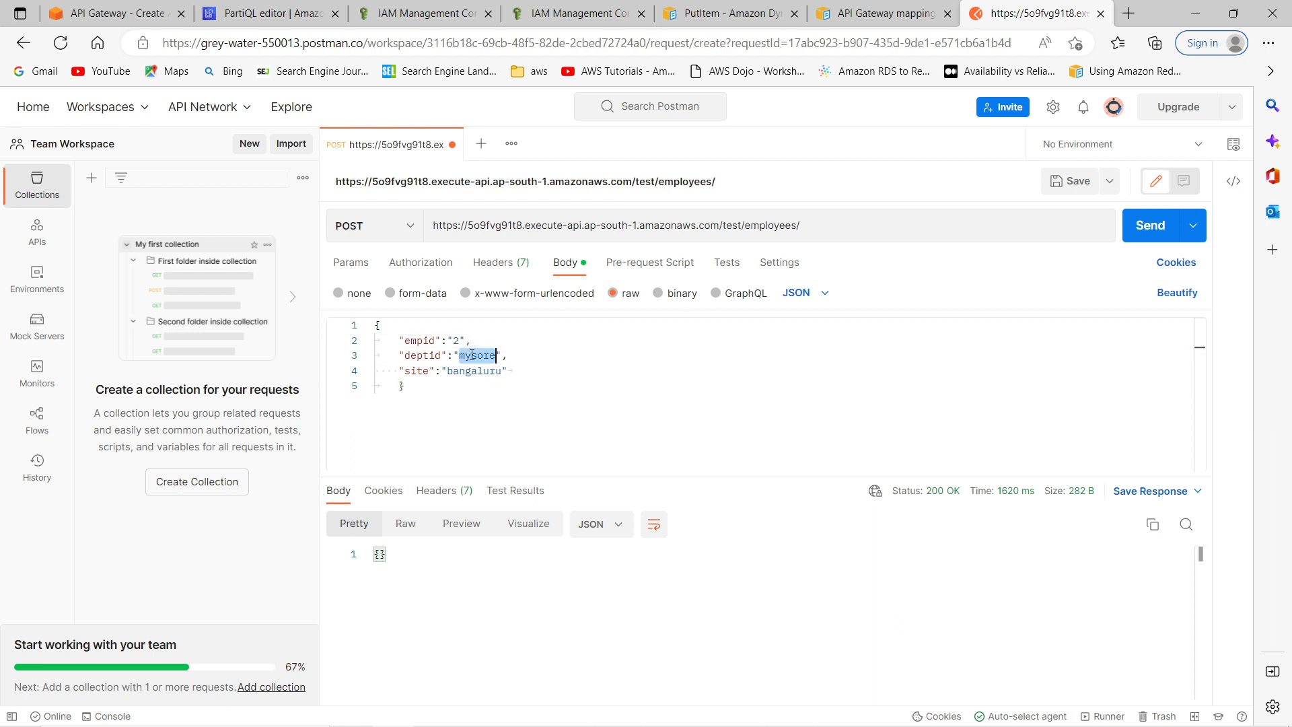
{"action": "type", "text": "Find"}
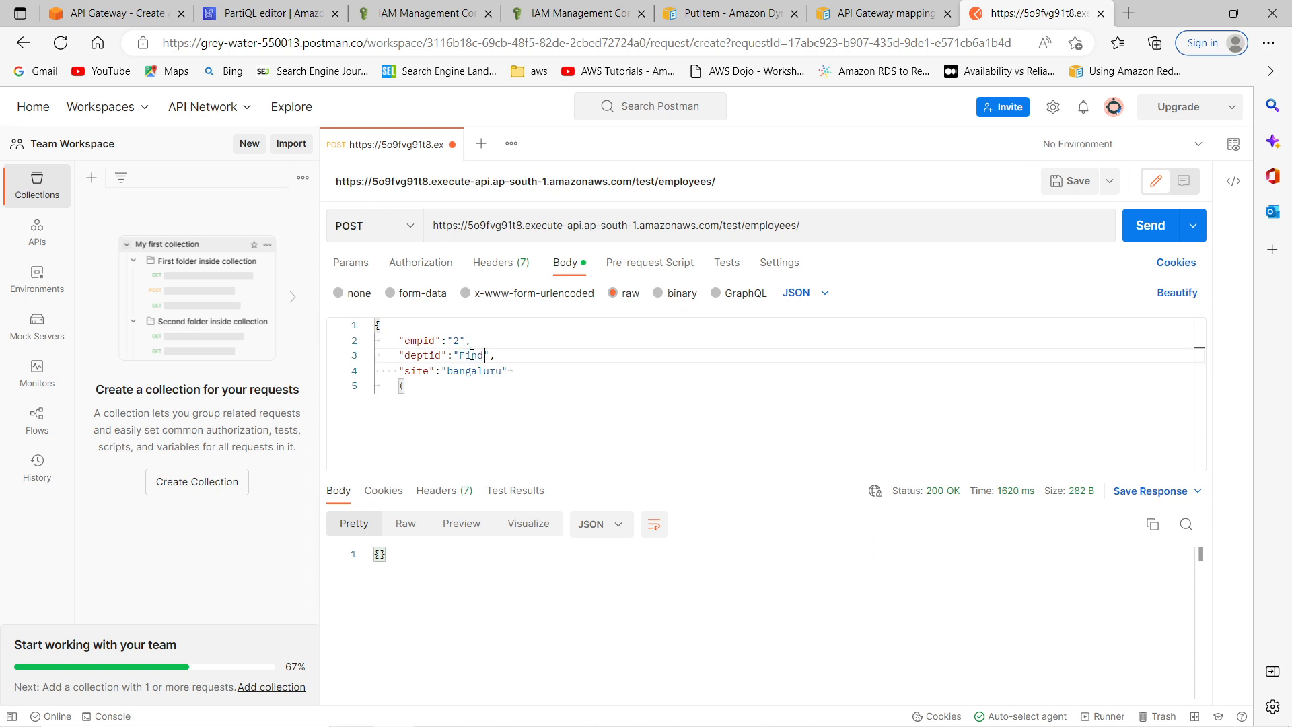
{"action": "type", "text": "n1"}
{"action": "key", "text": "BackSpace"}
{"action": "key", "text": "BackSpace"}
{"action": "type", "text": "1"}
{"action": "left_click", "coordinate": [544, 401]}
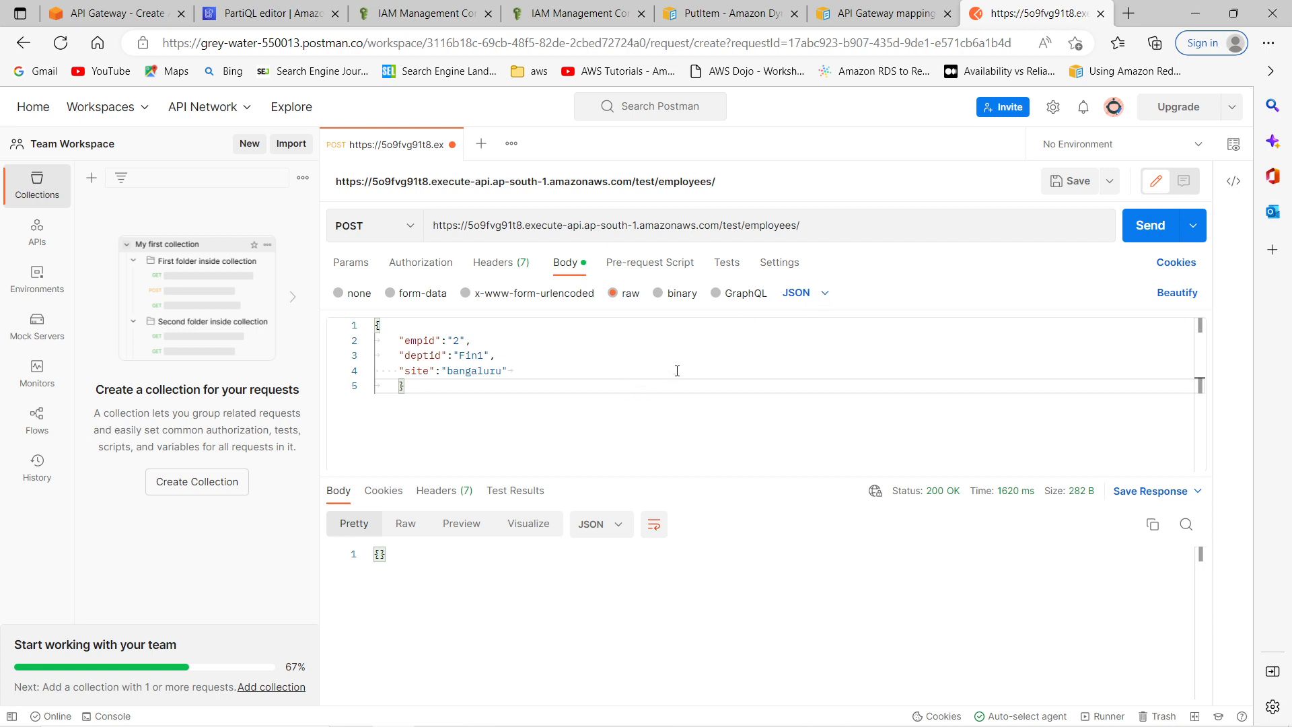
Review the request's body format, HTTP method and URL, comparing the URL with the invoke URL of the API Gateway test stage.
{"action": "left_click", "coordinate": [646, 361]}
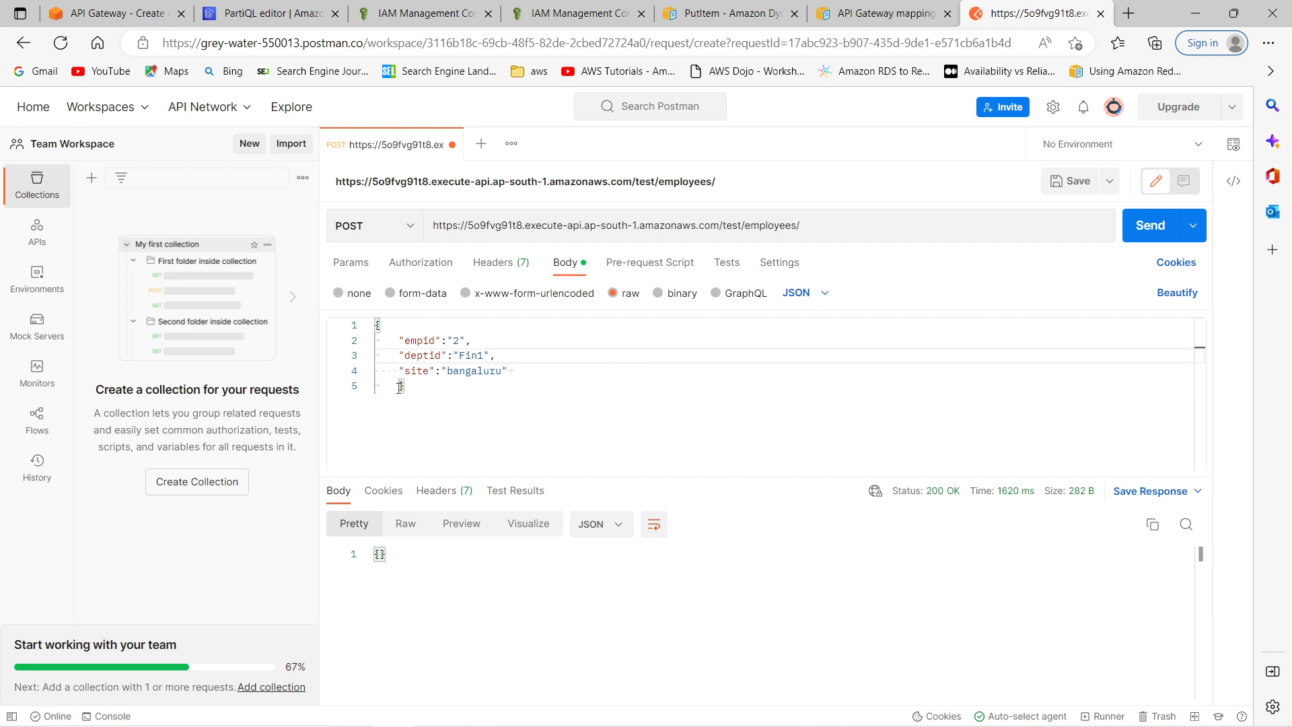
{"action": "left_click", "coordinate": [825, 294]}
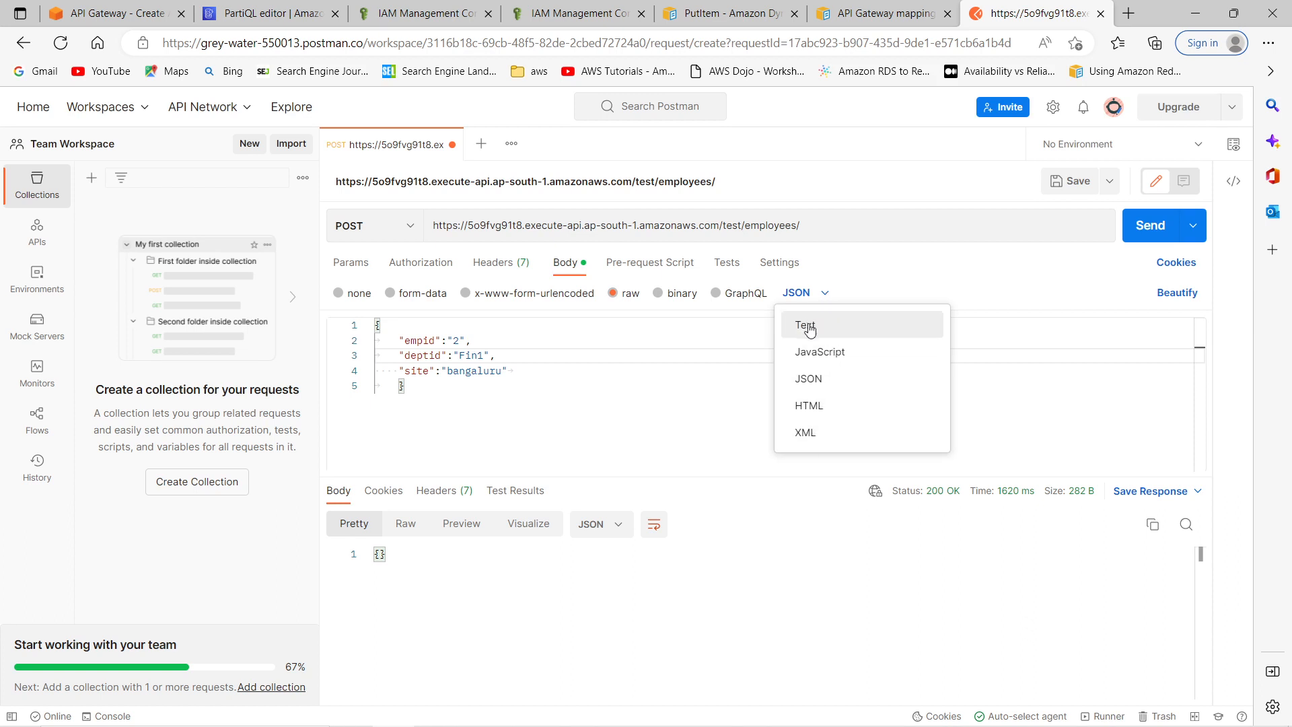
{"action": "left_click", "coordinate": [653, 396]}
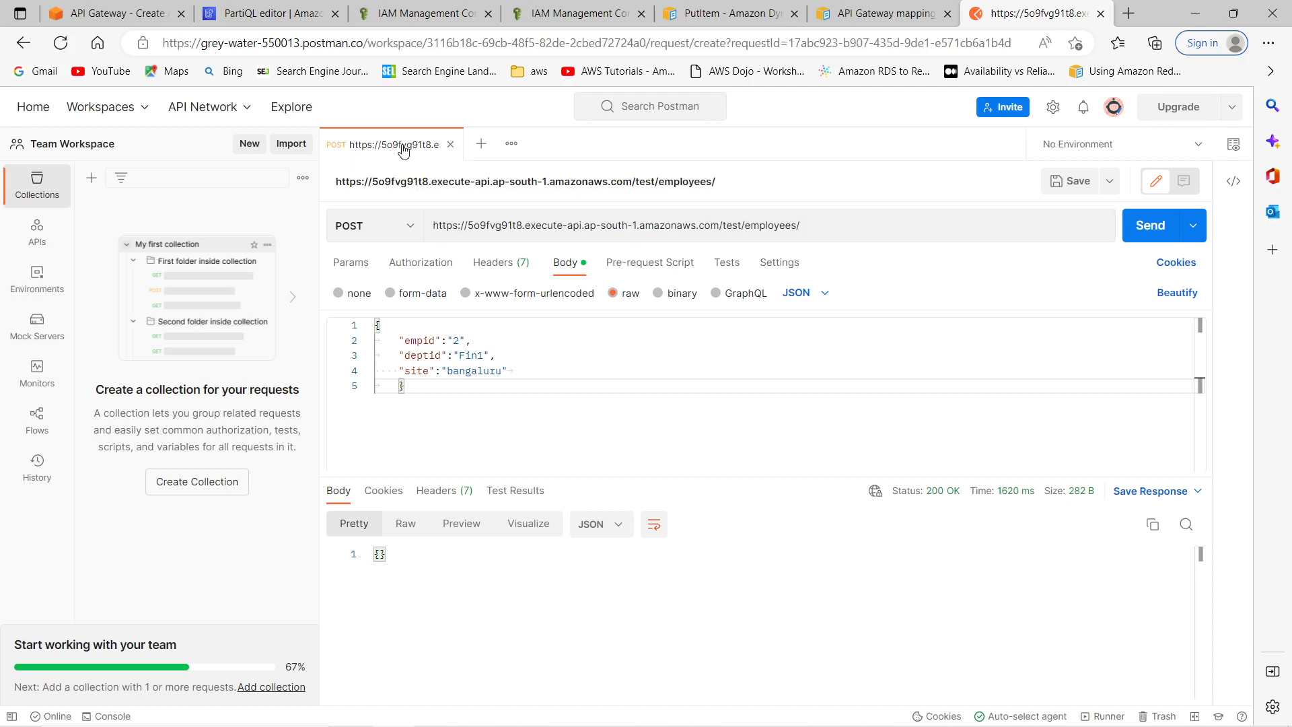
{"action": "left_click", "coordinate": [411, 230]}
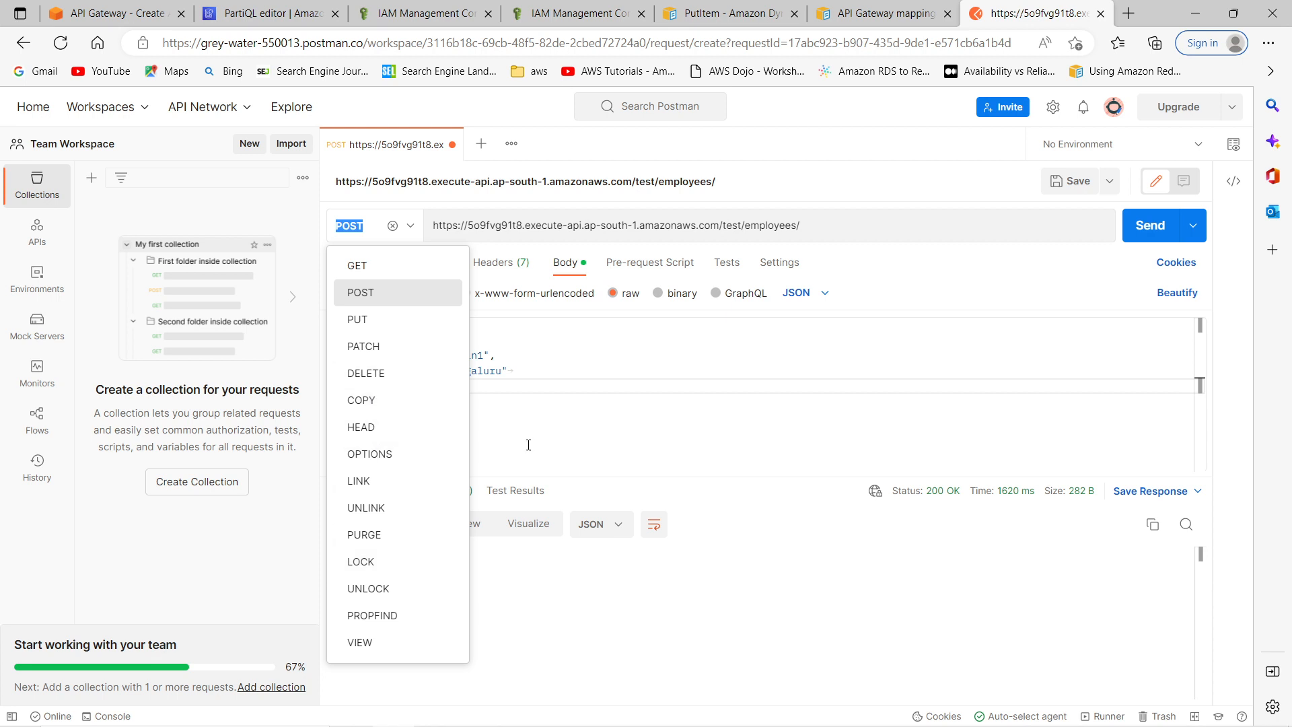
{"action": "left_click", "coordinate": [676, 357]}
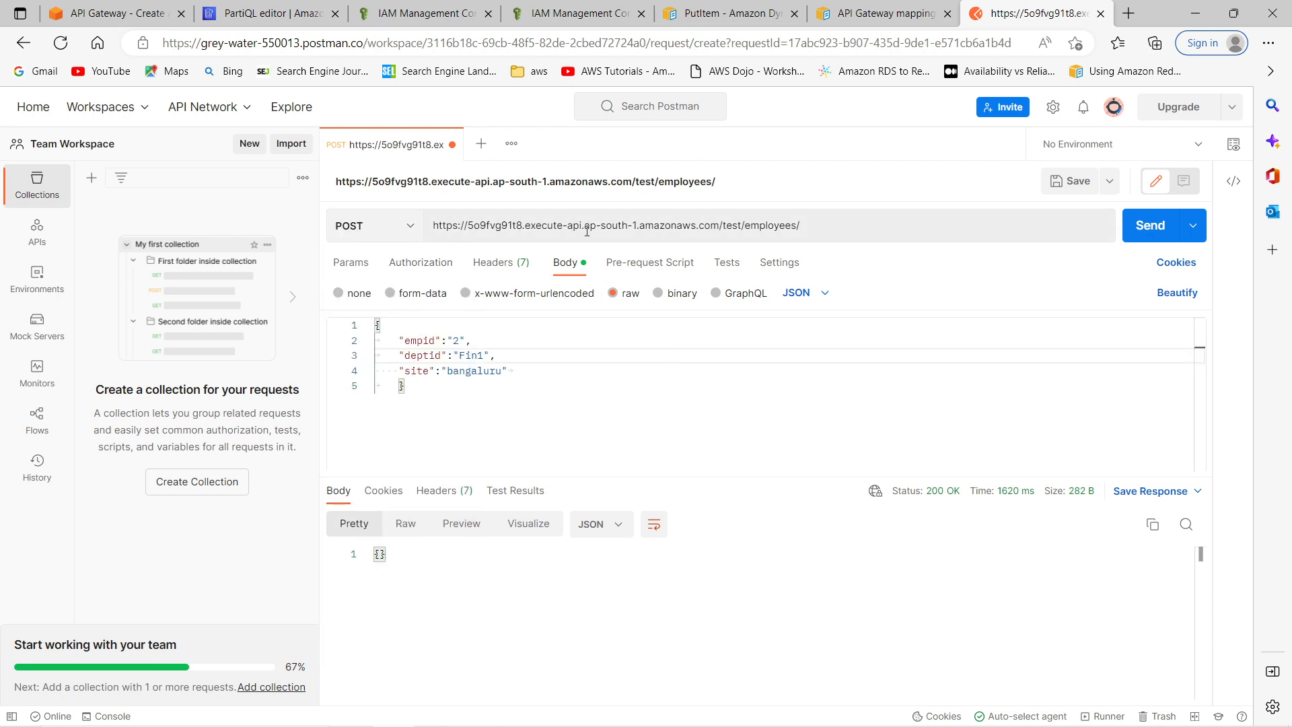
{"action": "left_click", "coordinate": [850, 230]}
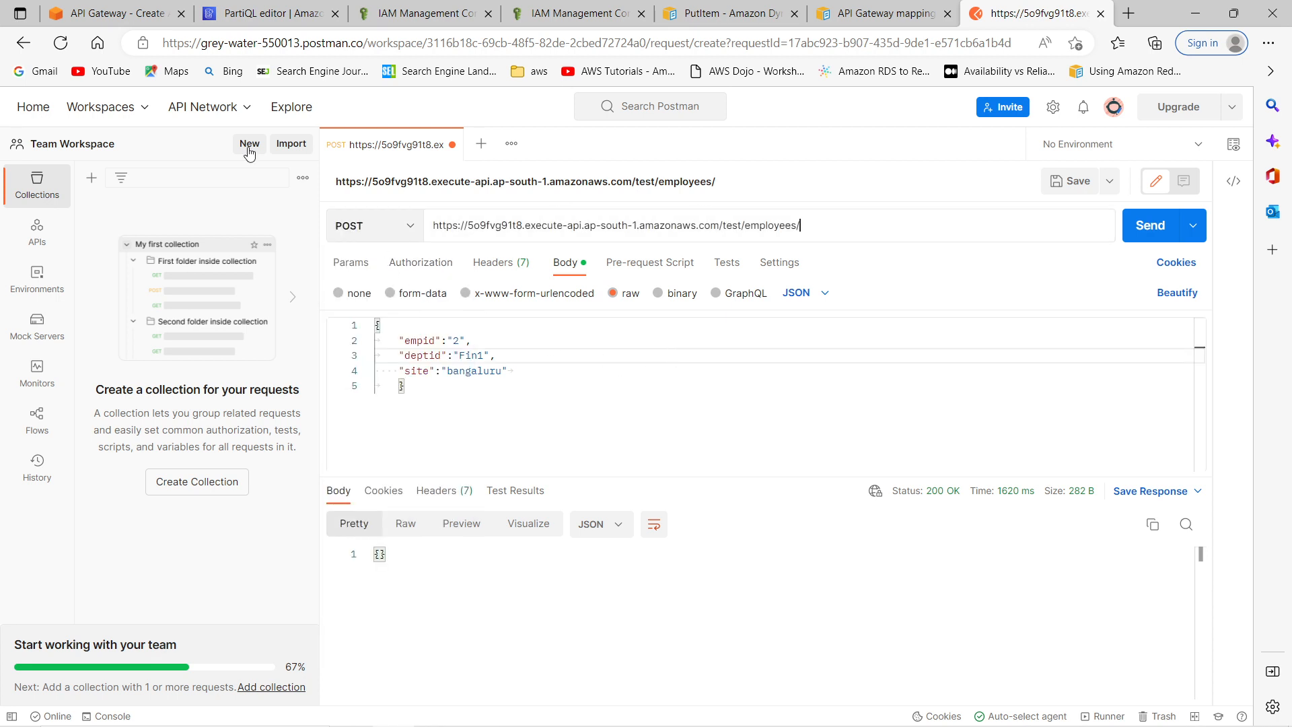
{"action": "left_click", "coordinate": [125, 13]}
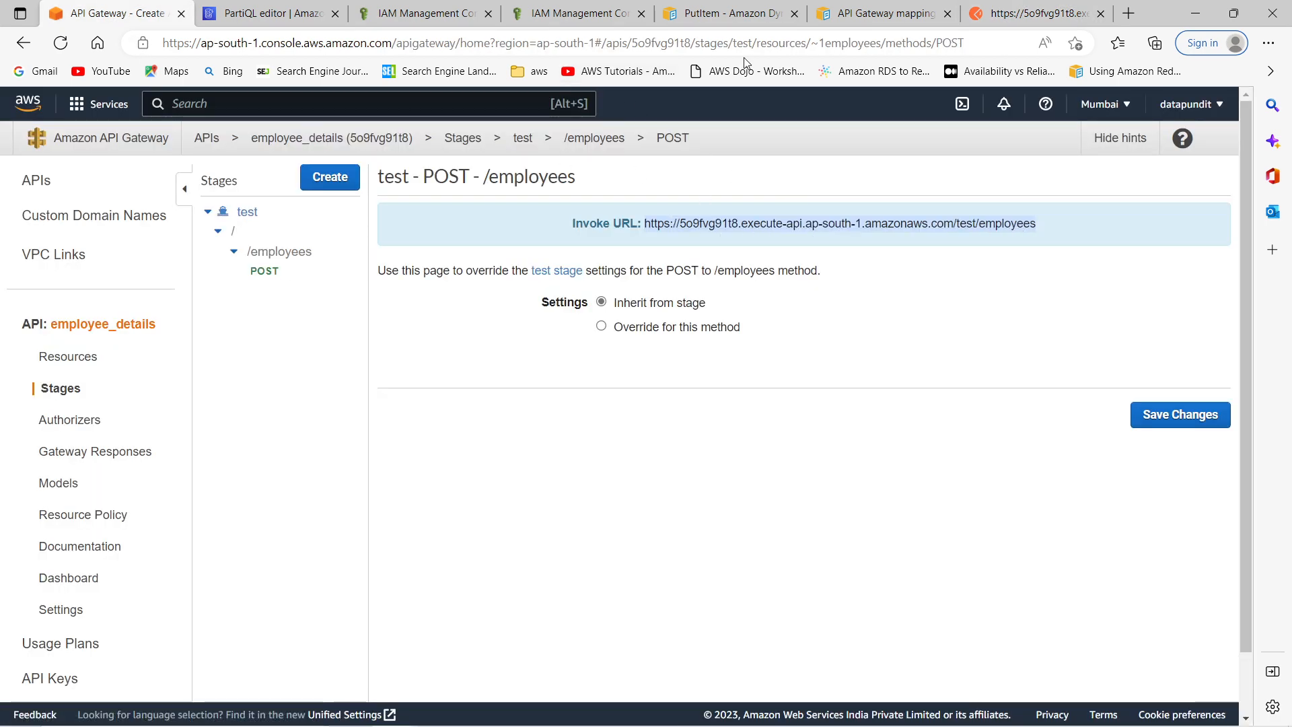
{"action": "left_click", "coordinate": [1036, 13]}
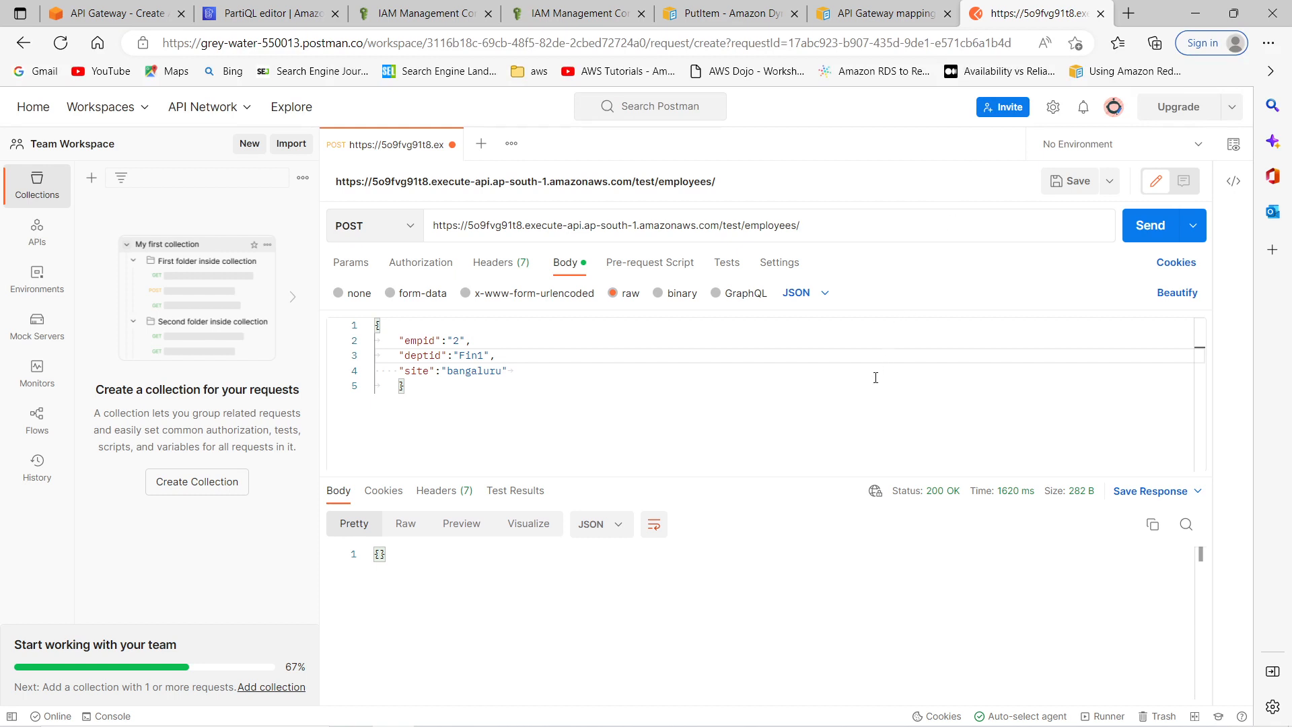
{"action": "left_click", "coordinate": [564, 266]}
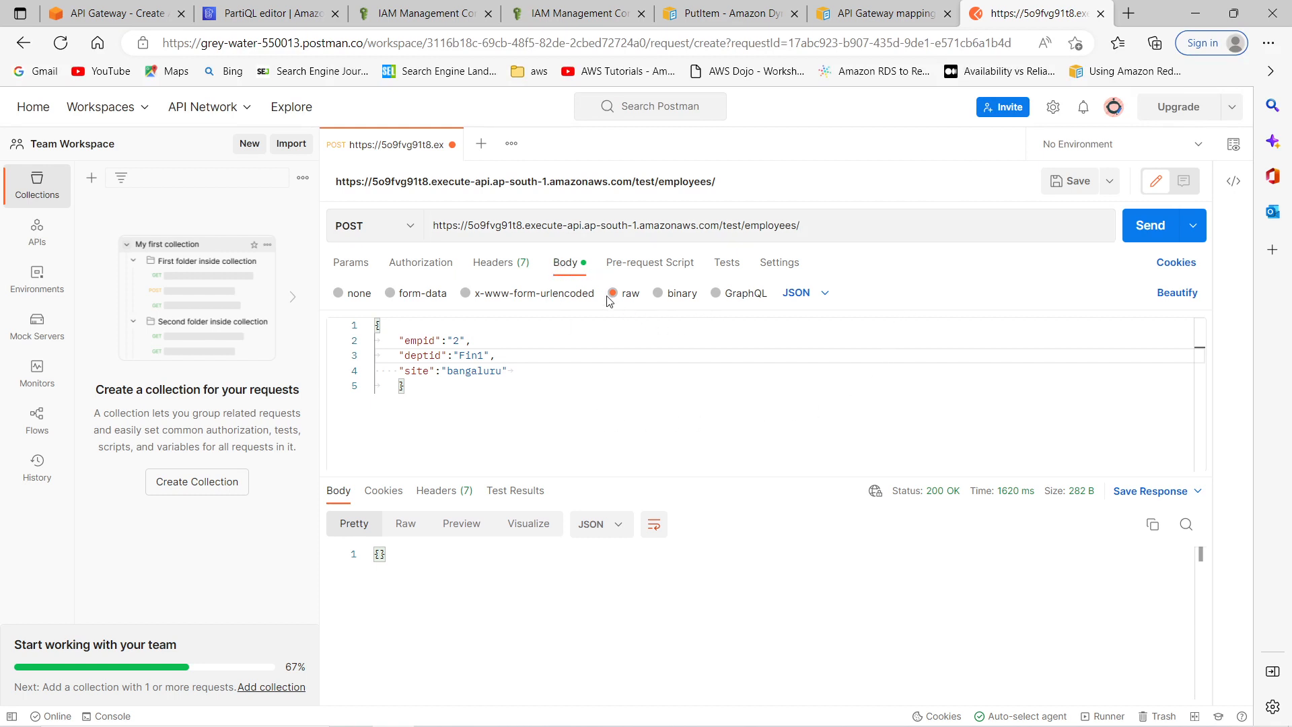
Check the complete JSON body and send the POST request to the employees endpoint.
{"action": "left_click_drag", "start_coordinate": [447, 412], "coordinate": [369, 326]}
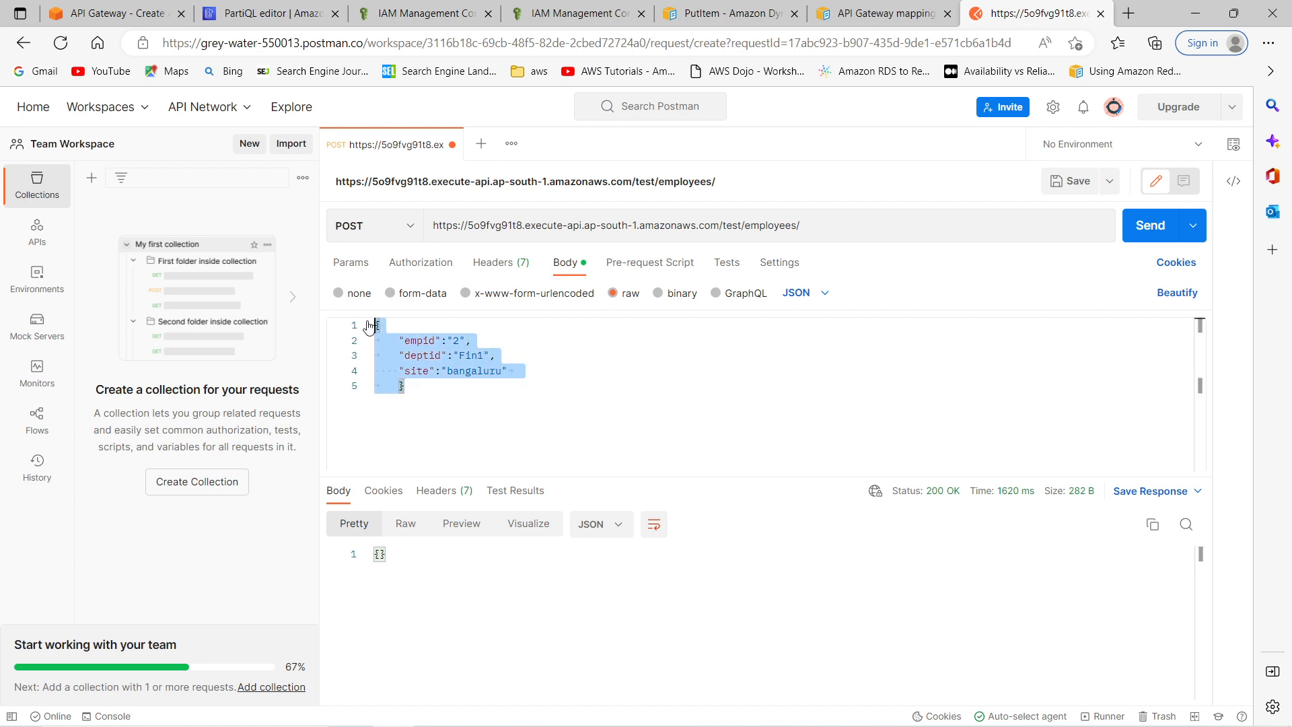
{"action": "left_click", "coordinate": [686, 404]}
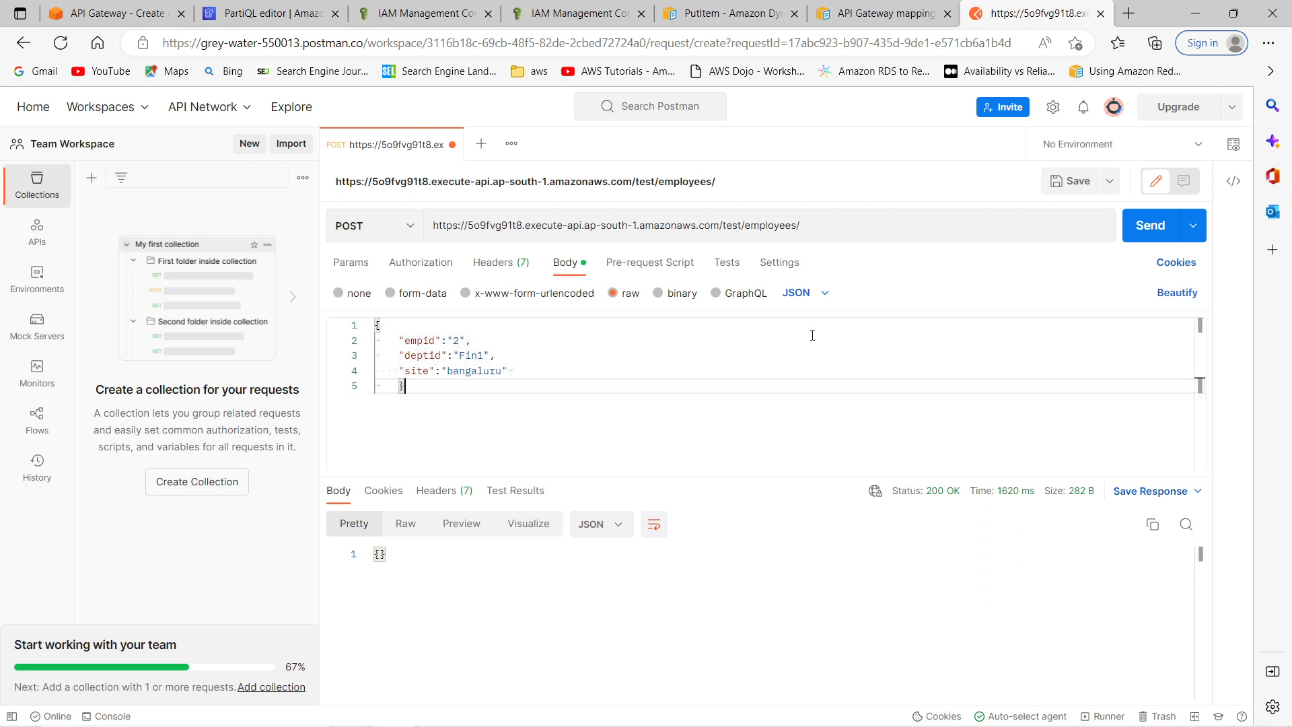
{"action": "left_click", "coordinate": [1142, 233]}
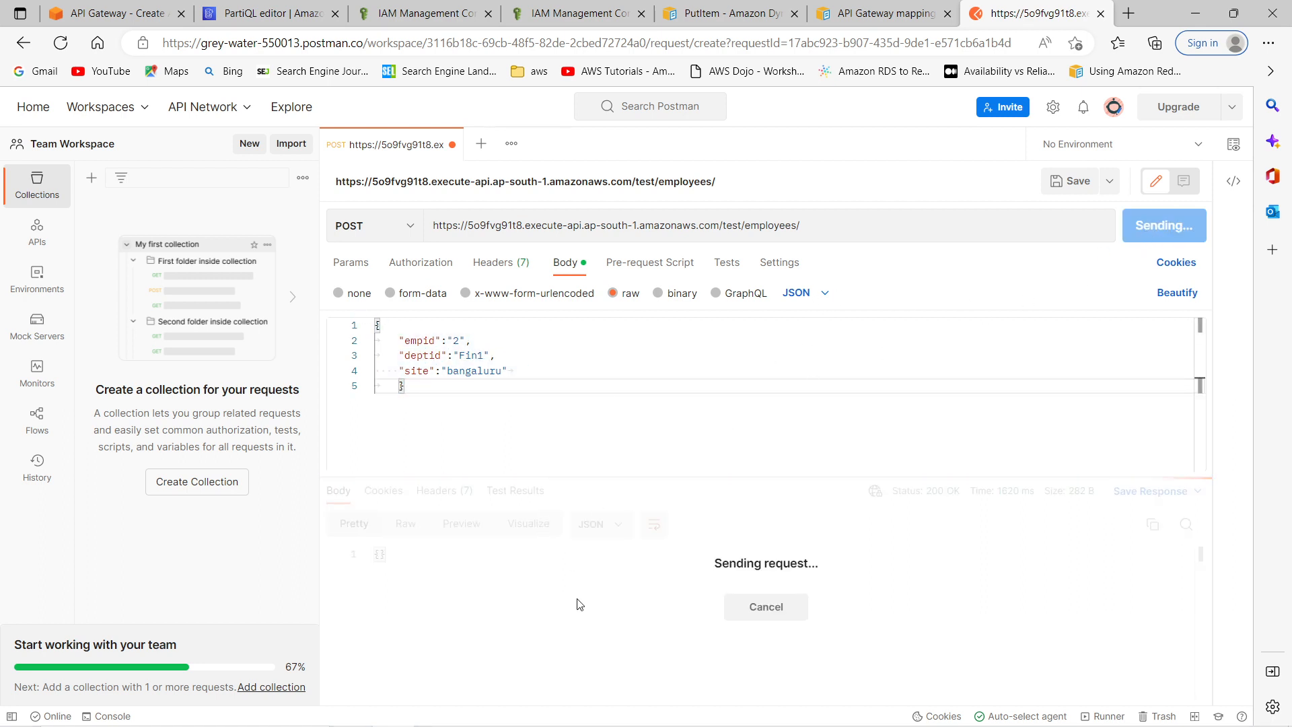
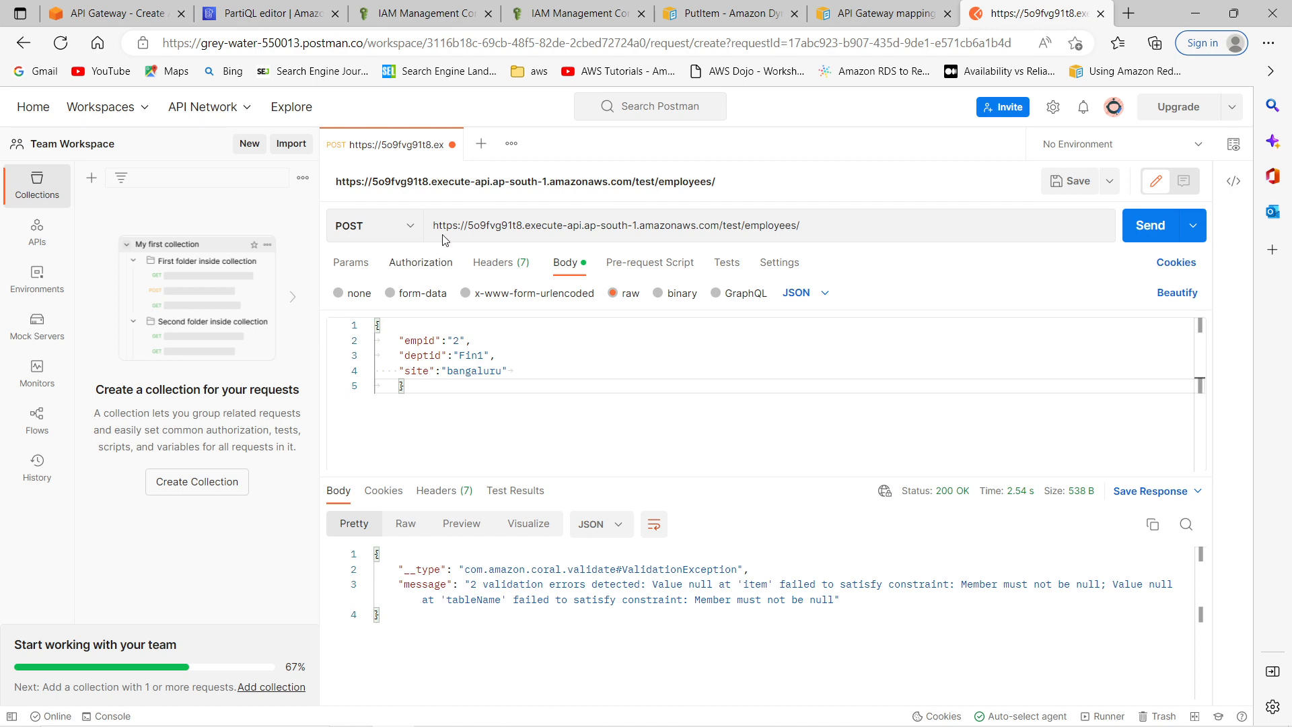
Switch to the DynamoDB PartiQL editor, rerun "select * from employee", and examine the returned items and the employee table's keys.
{"action": "left_click", "coordinate": [124, 13]}
{"action": "left_click", "coordinate": [266, 14]}
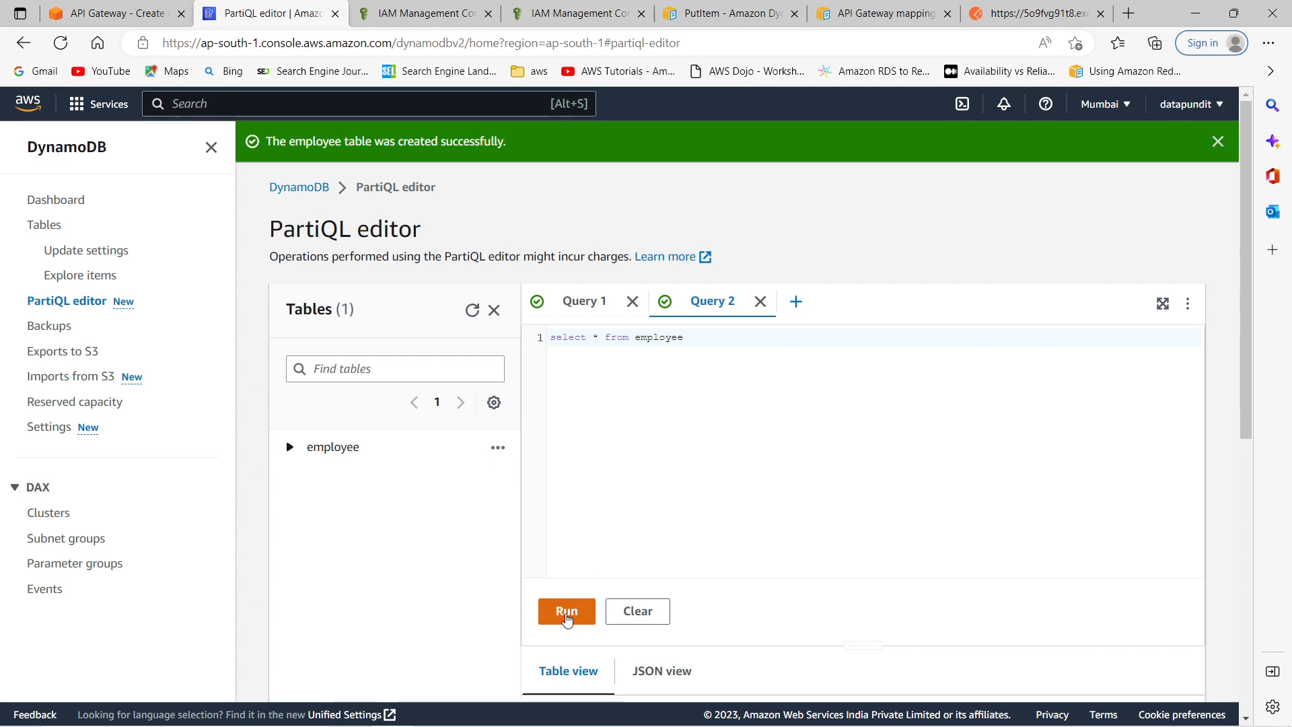
{"action": "left_click", "coordinate": [567, 611]}
{"action": "scroll", "coordinate": [424, 572], "scroll_direction": "down", "scroll_amount": 7}
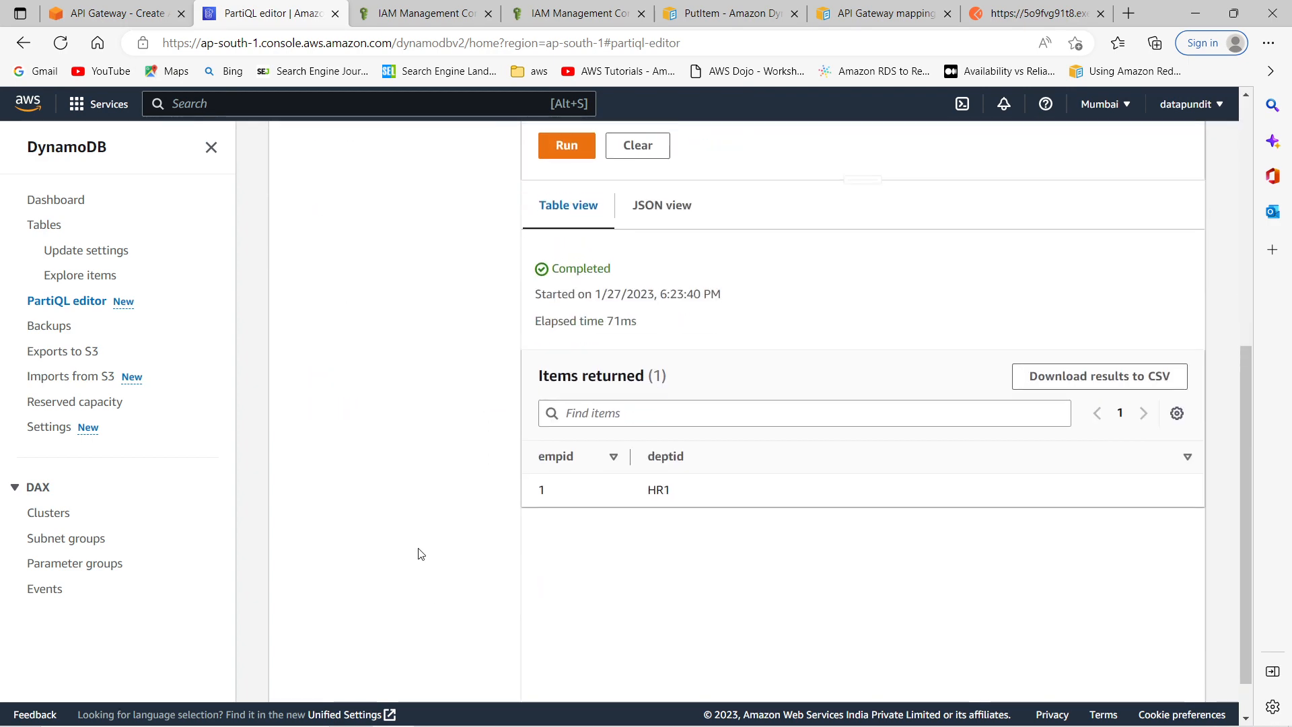
{"action": "scroll", "coordinate": [403, 519], "scroll_direction": "up", "scroll_amount": 5}
{"action": "left_click", "coordinate": [290, 351]}
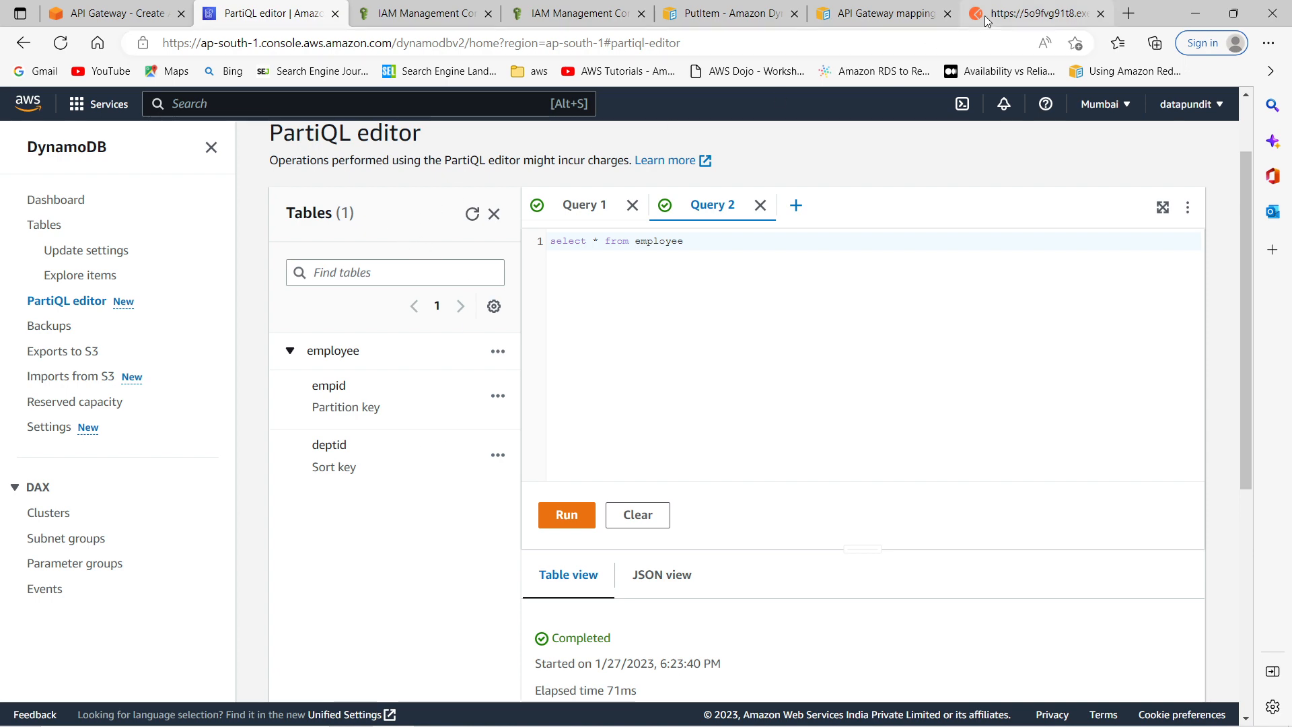
Review the Postman response, and open the test page of the /employees POST method in API Gateway at its request body.
{"action": "left_click", "coordinate": [1030, 12]}
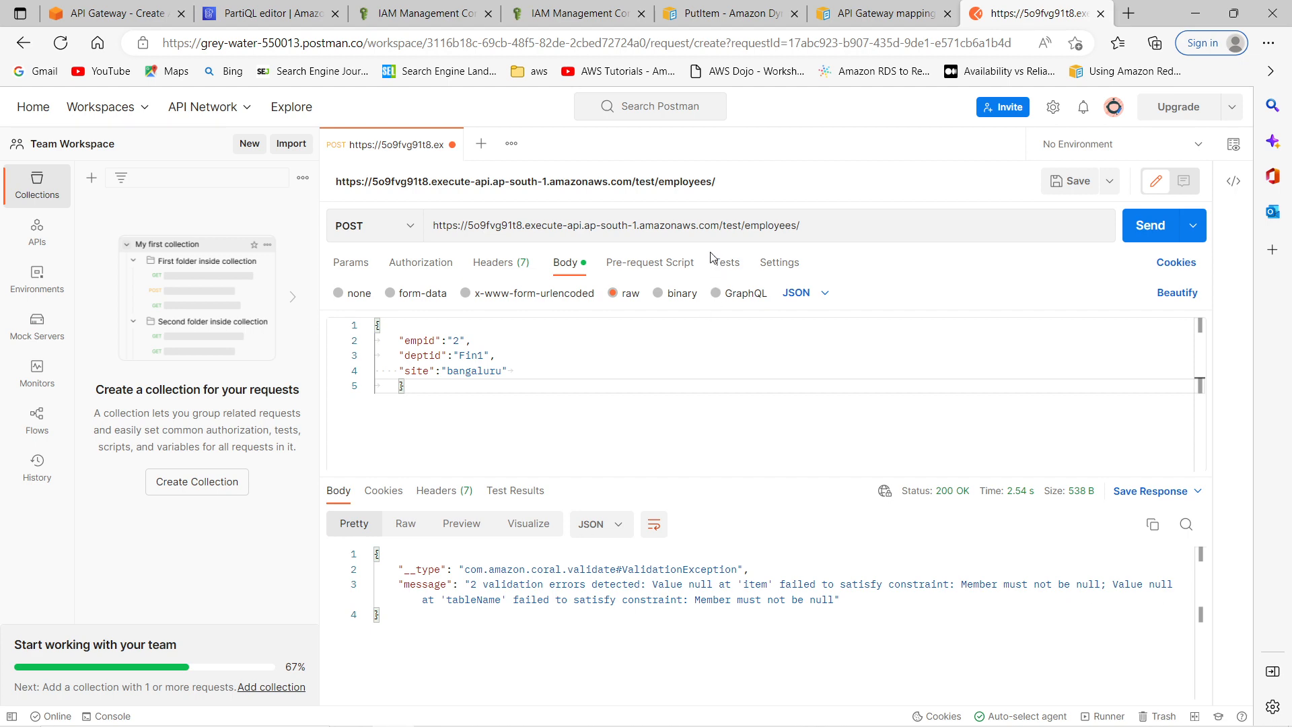
{"action": "left_click", "coordinate": [131, 13]}
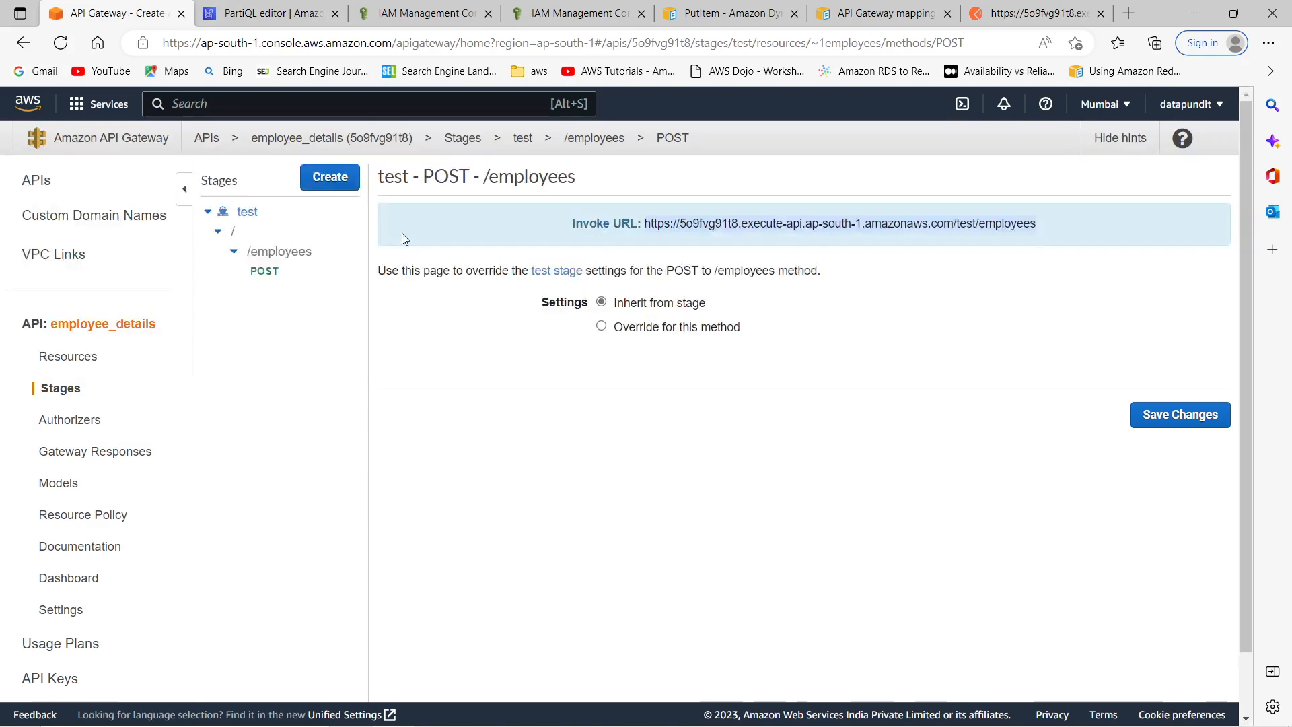
{"action": "left_click", "coordinate": [61, 356]}
{"action": "left_click", "coordinate": [256, 254]}
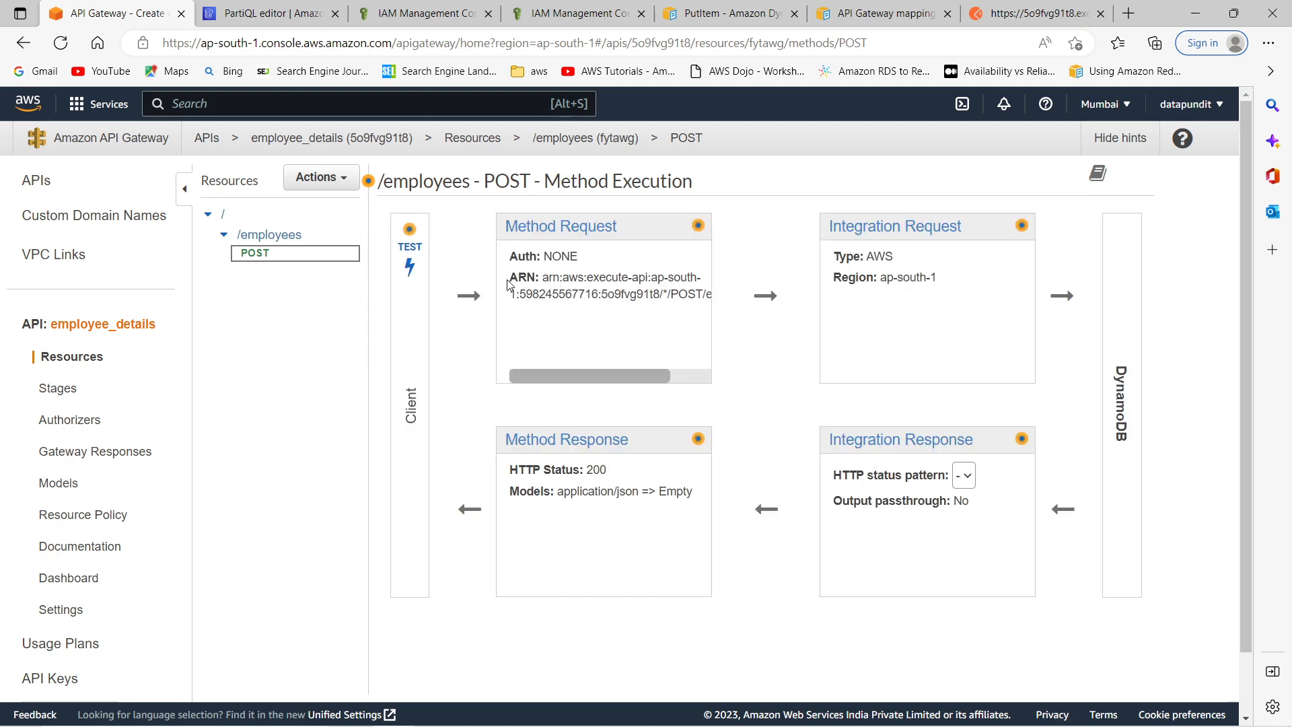
{"action": "left_click", "coordinate": [410, 259]}
{"action": "scroll", "coordinate": [804, 447], "scroll_direction": "down", "scroll_amount": 8}
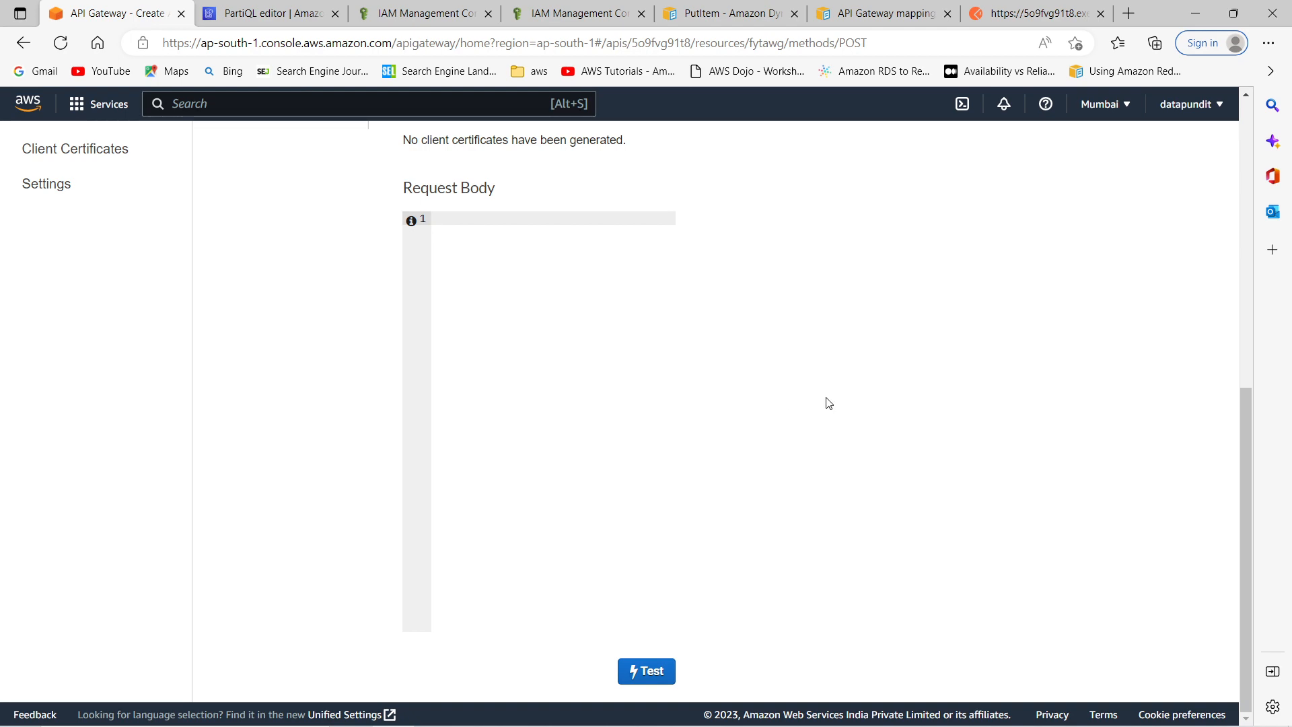
Copy the JSON body from the Postman request into the API Gateway method test's request body and run the test.
{"action": "left_click", "coordinate": [1002, 10]}
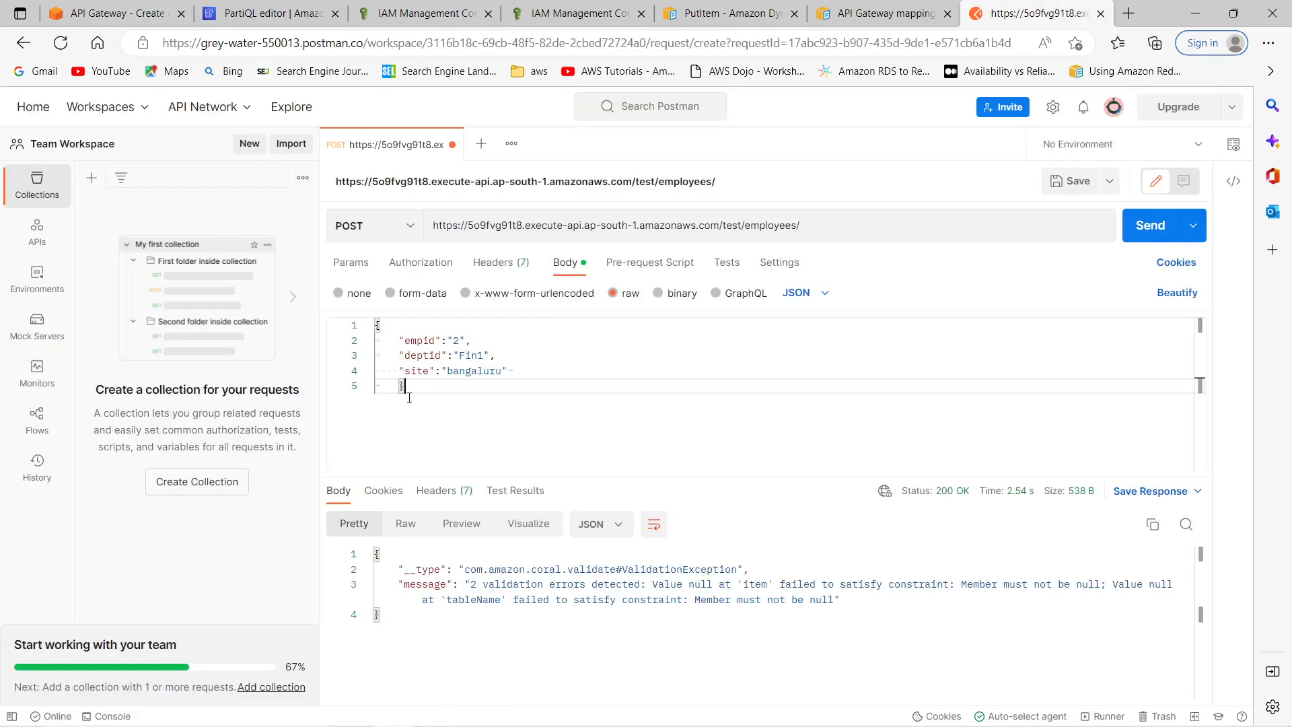
{"action": "key", "text": "ctrl+a"}
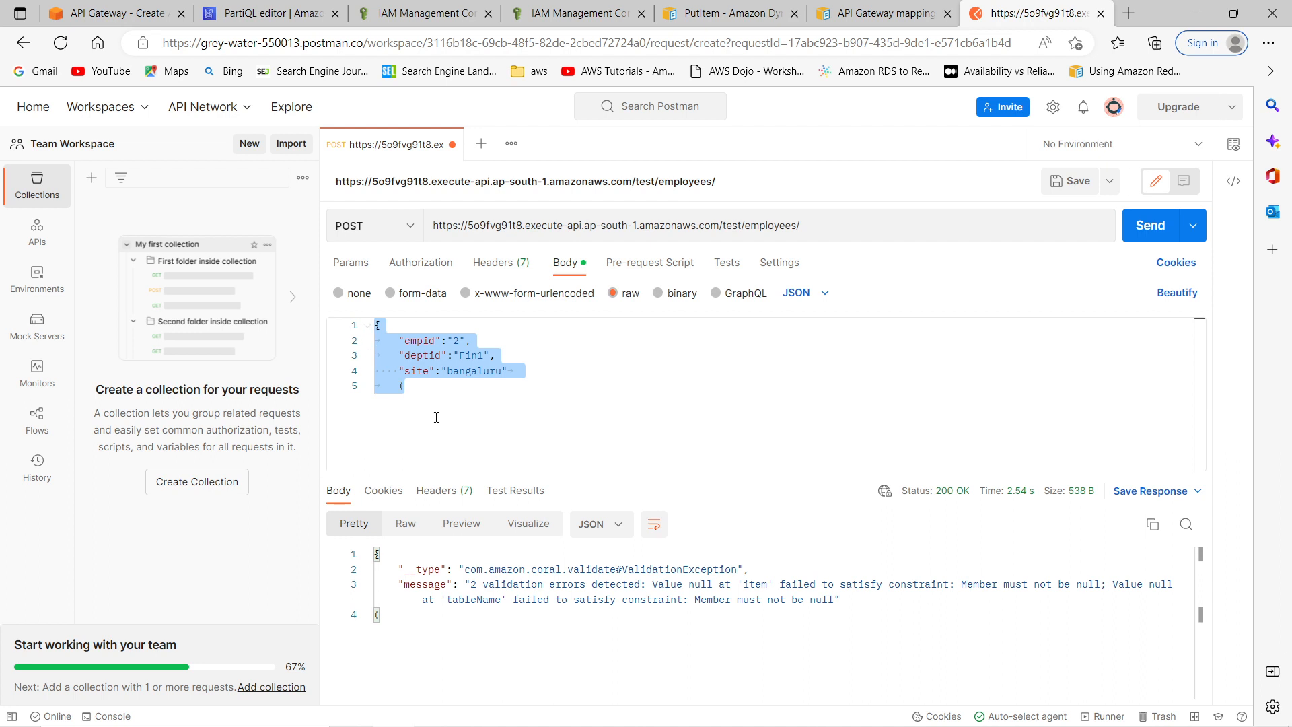
{"action": "key", "text": "ctrl+c"}
{"action": "left_click", "coordinate": [106, 24]}
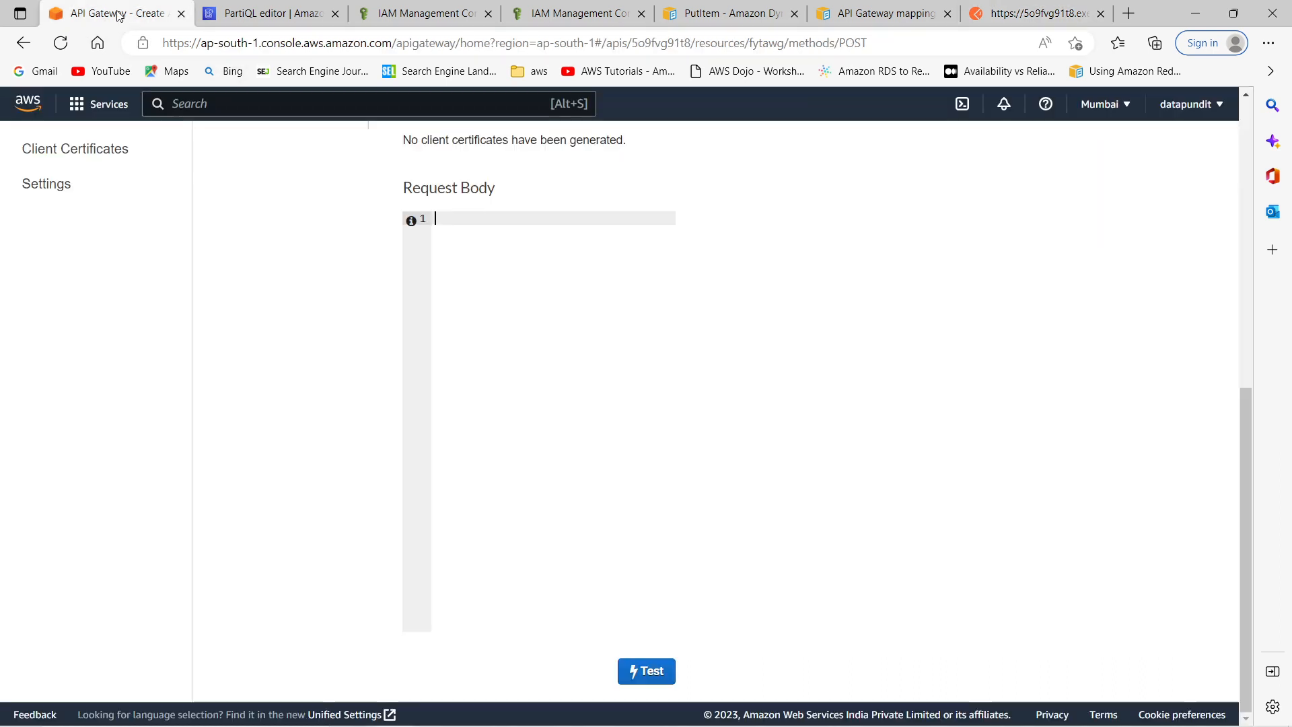
{"action": "left_click", "coordinate": [535, 276]}
{"action": "key", "text": "ctrl+v"}
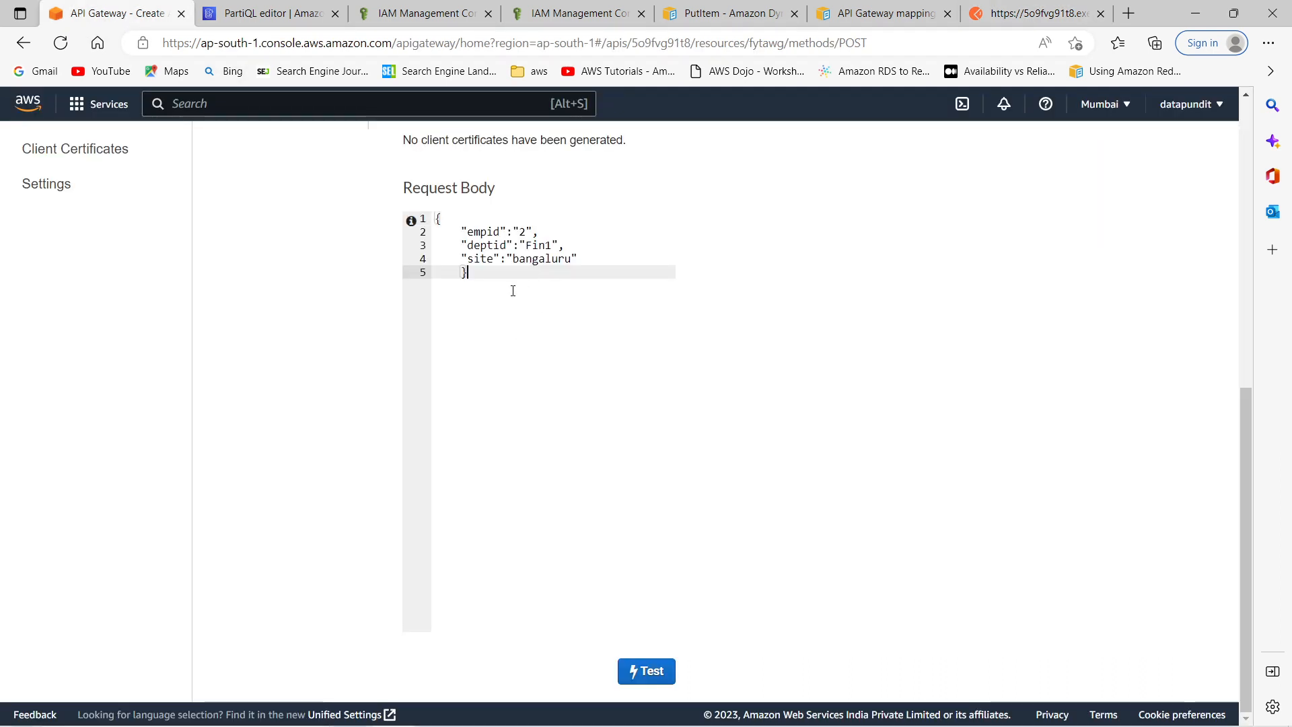
{"action": "left_click", "coordinate": [648, 674]}
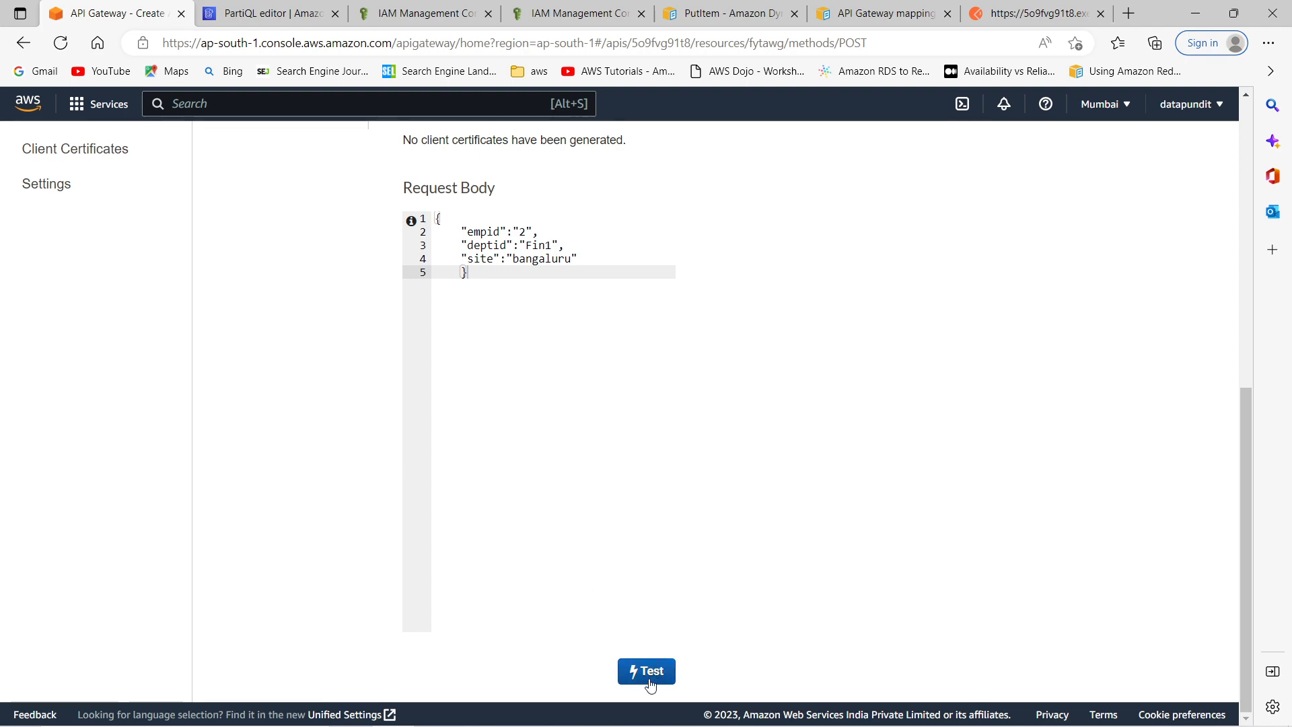
{"action": "scroll", "coordinate": [327, 430], "scroll_direction": "up", "scroll_amount": 5}
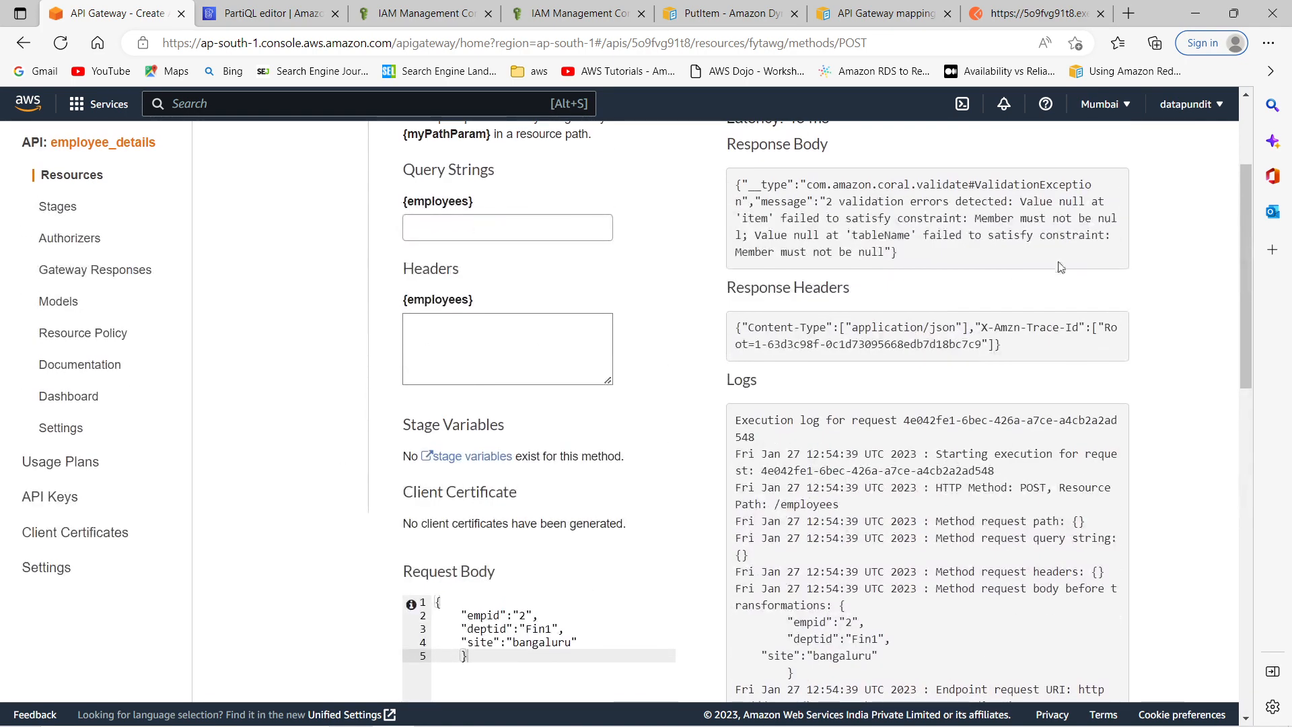
Remove the "site" attribute from the method test's request body, rerun the test, and check the response.
{"action": "scroll", "coordinate": [540, 505], "scroll_direction": "down", "scroll_amount": 3}
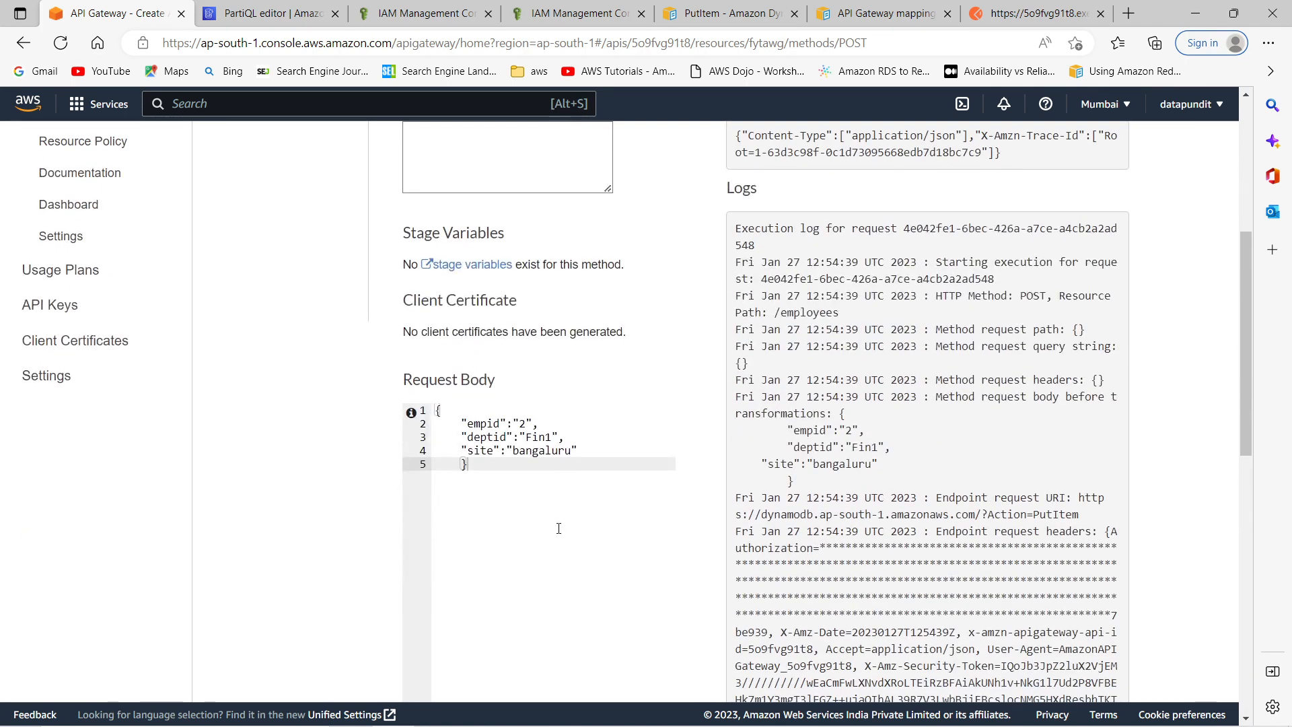
{"action": "left_click_drag", "start_coordinate": [461, 450], "coordinate": [585, 447]}
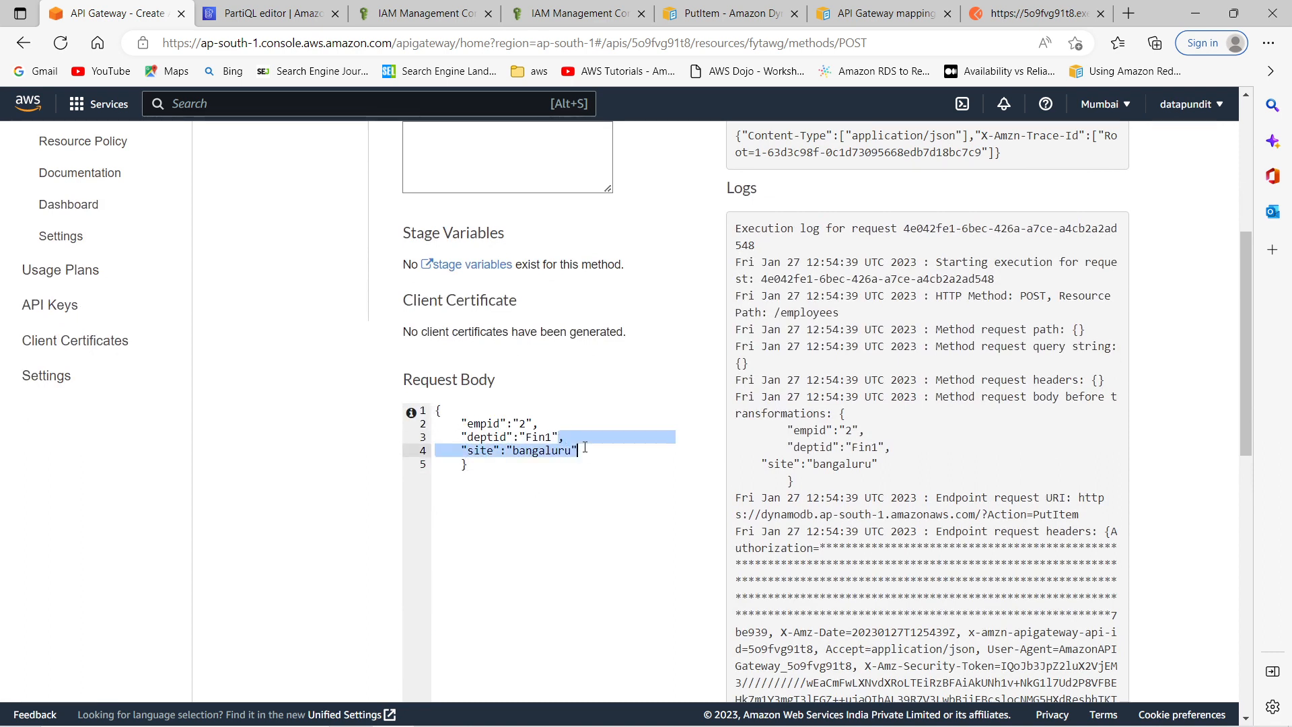
{"action": "key", "text": "BackSpace"}
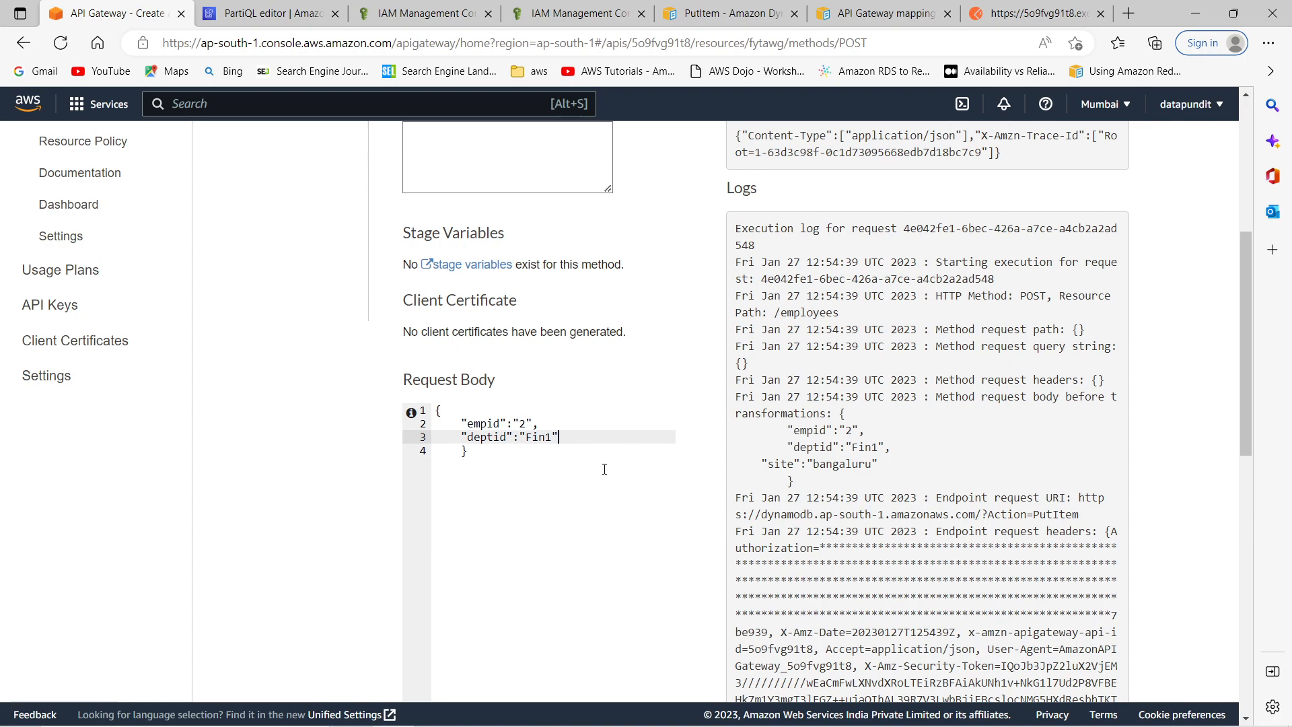
{"action": "left_click", "coordinate": [548, 552]}
{"action": "scroll", "coordinate": [286, 453], "scroll_direction": "down", "scroll_amount": 6}
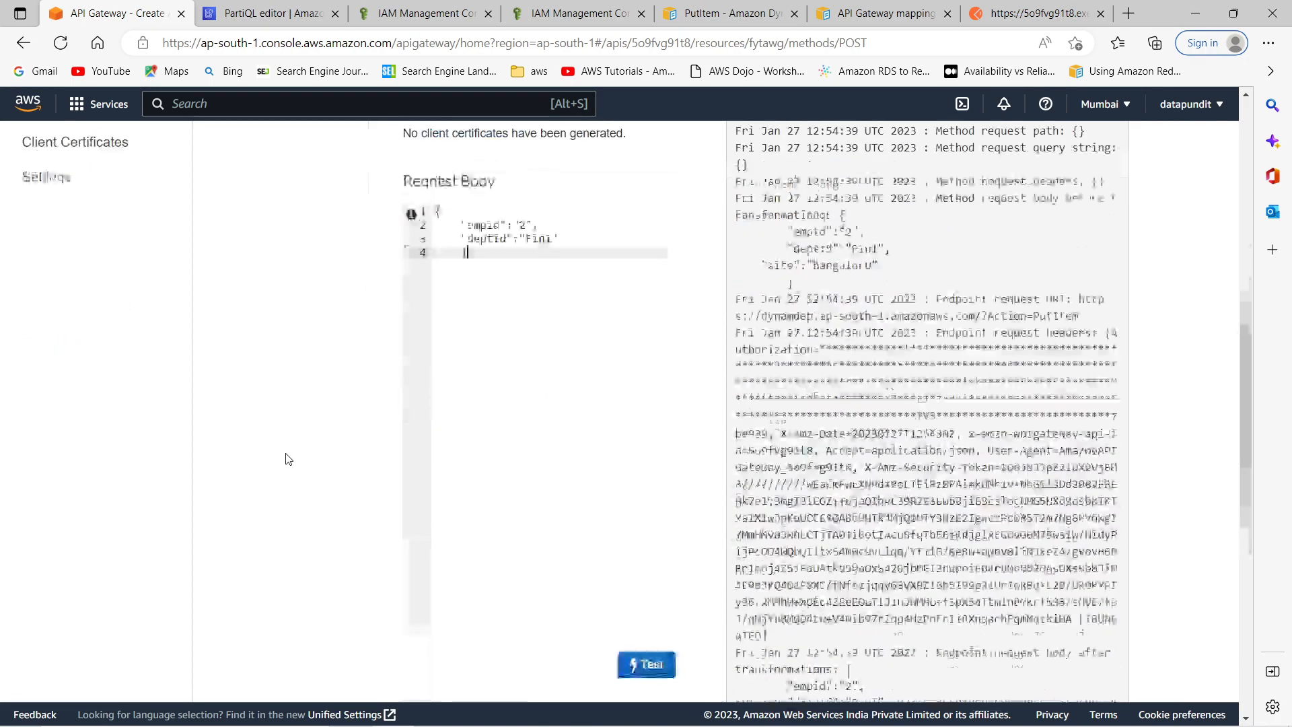
{"action": "left_click", "coordinate": [647, 382]}
{"action": "scroll", "coordinate": [343, 352], "scroll_direction": "up", "scroll_amount": 6}
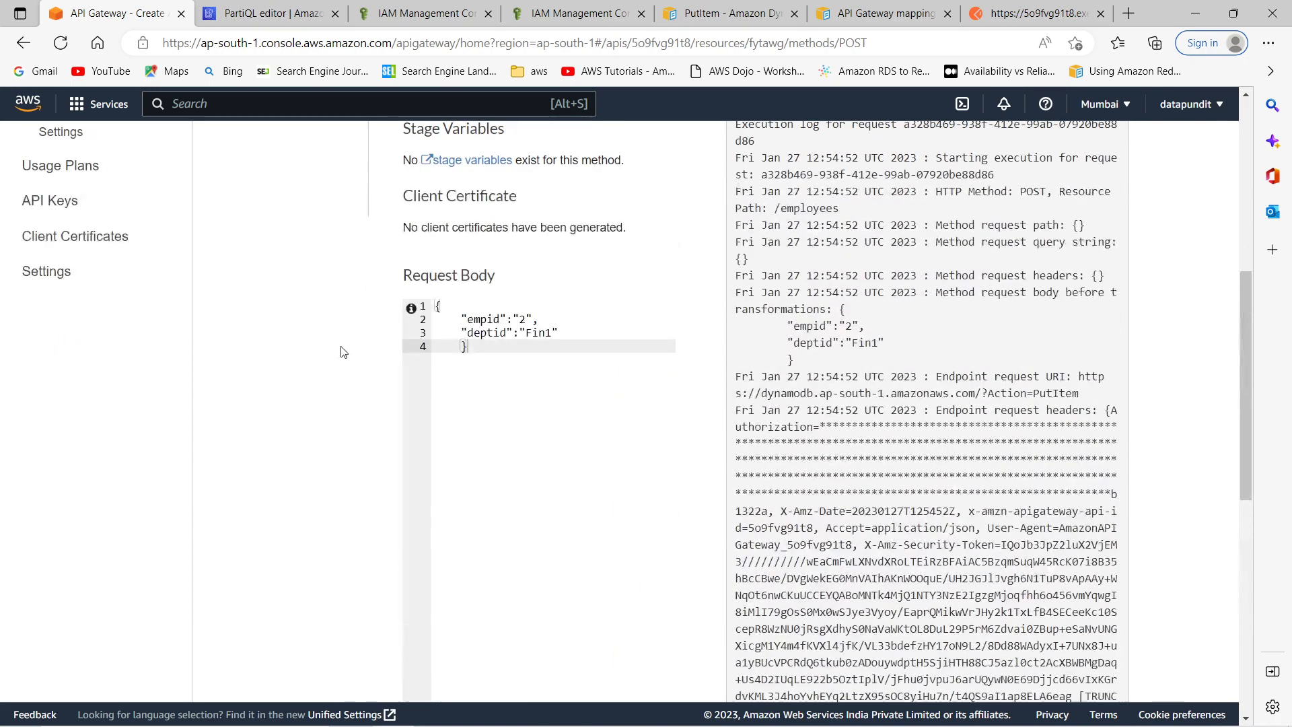
{"action": "scroll", "coordinate": [337, 348], "scroll_direction": "up", "scroll_amount": 3}
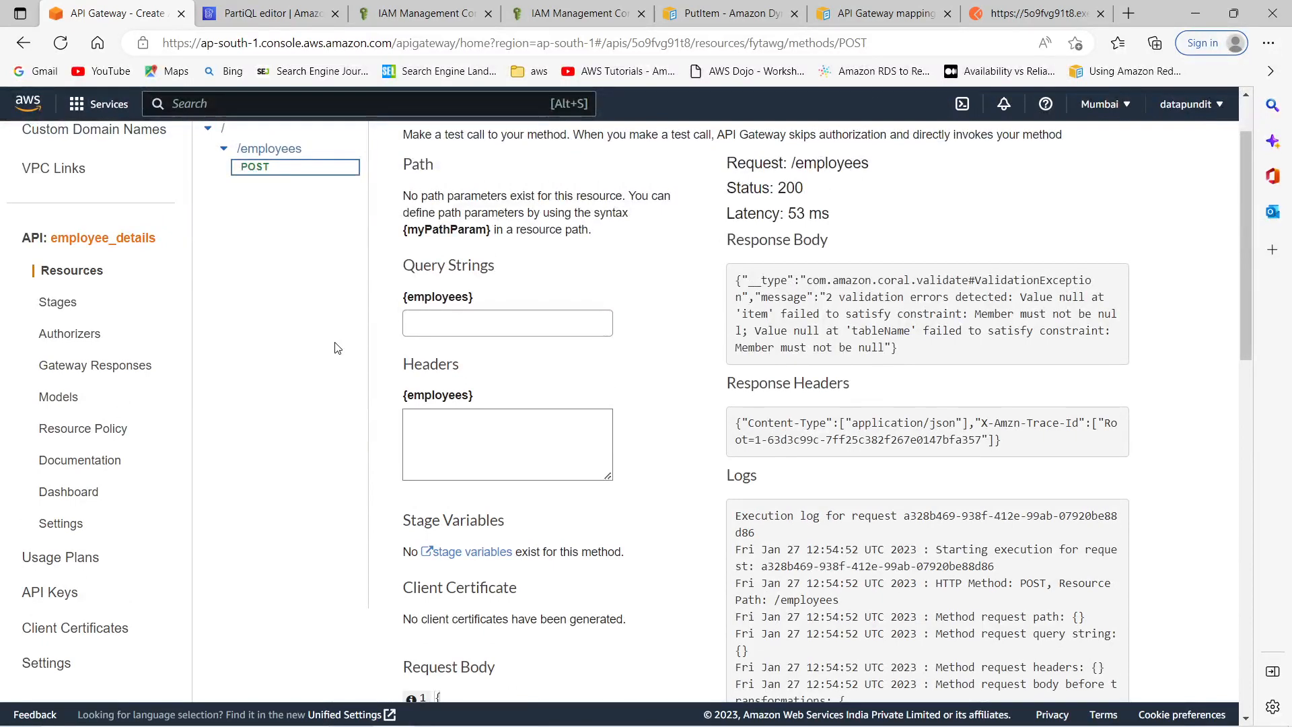
{"action": "scroll", "coordinate": [337, 348], "scroll_direction": "down", "scroll_amount": 4}
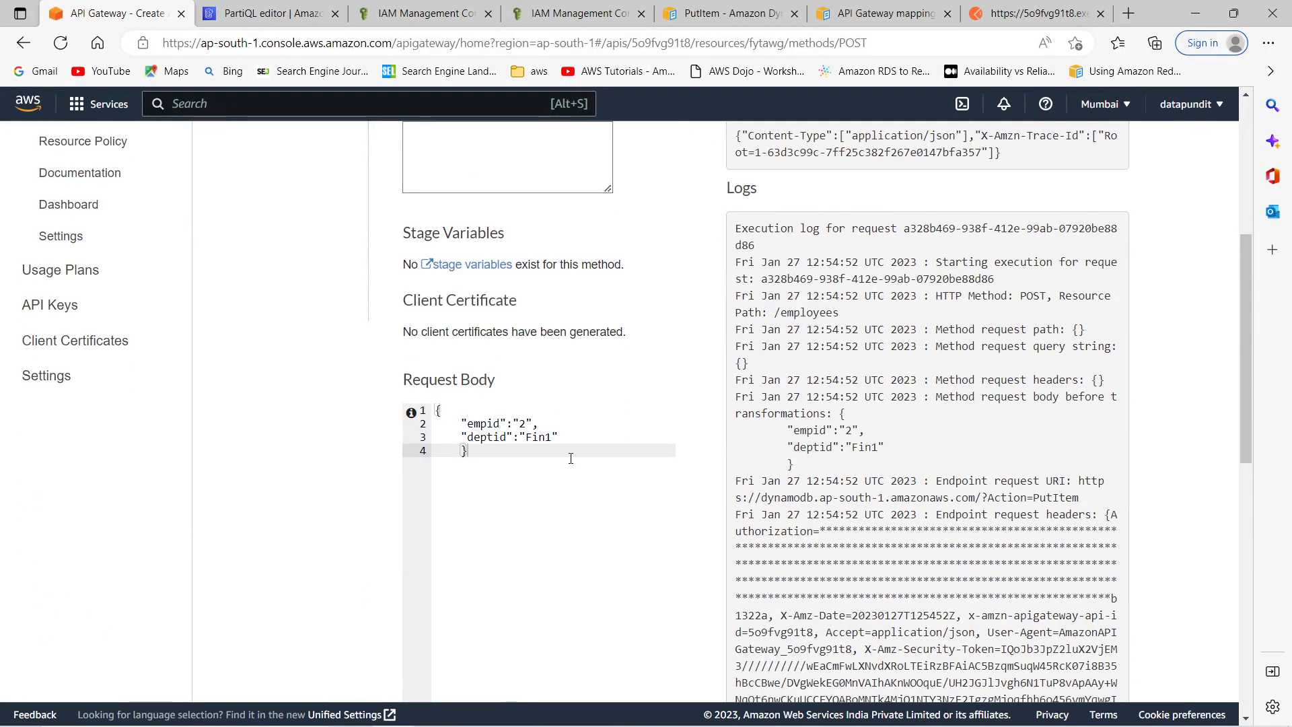
Look over the last query results in the DynamoDB PartiQL editor, and return to the API Gateway method test.
{"action": "key", "text": "ctrl+Tab"}
{"action": "scroll", "coordinate": [779, 532], "scroll_direction": "down", "scroll_amount": 5}
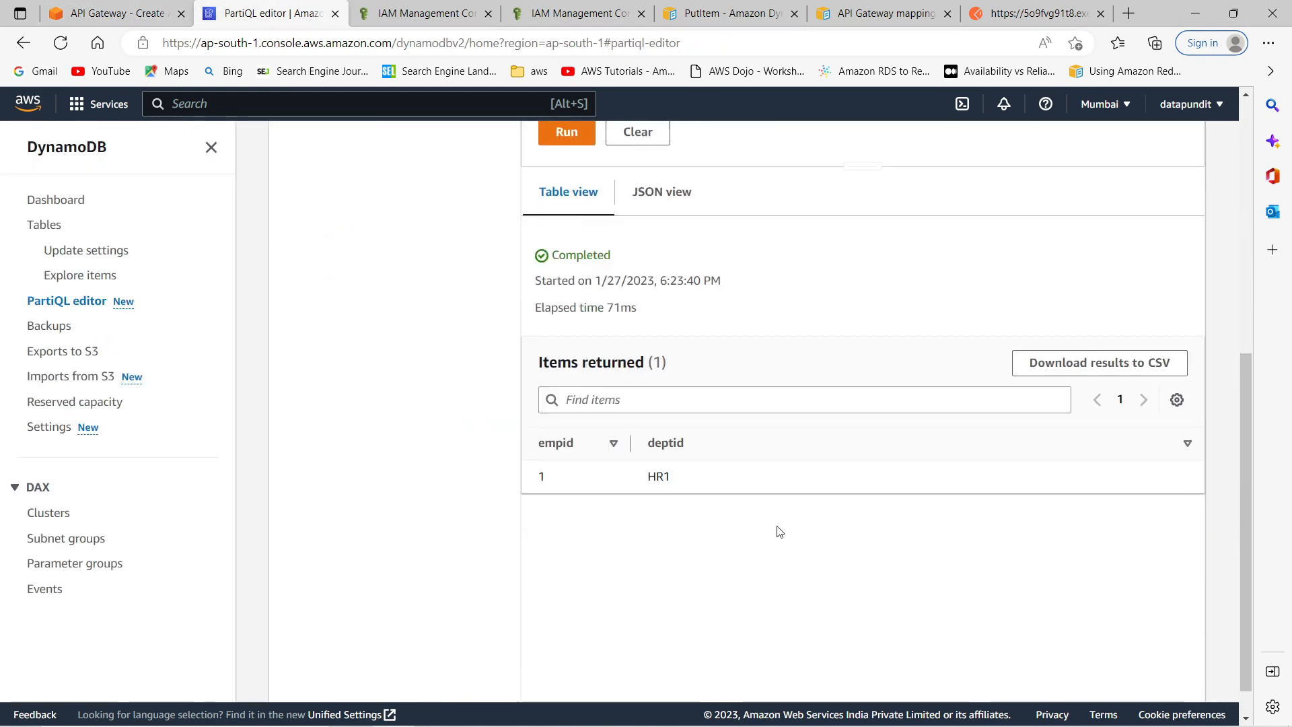
{"action": "scroll", "coordinate": [330, 420], "scroll_direction": "up", "scroll_amount": 7}
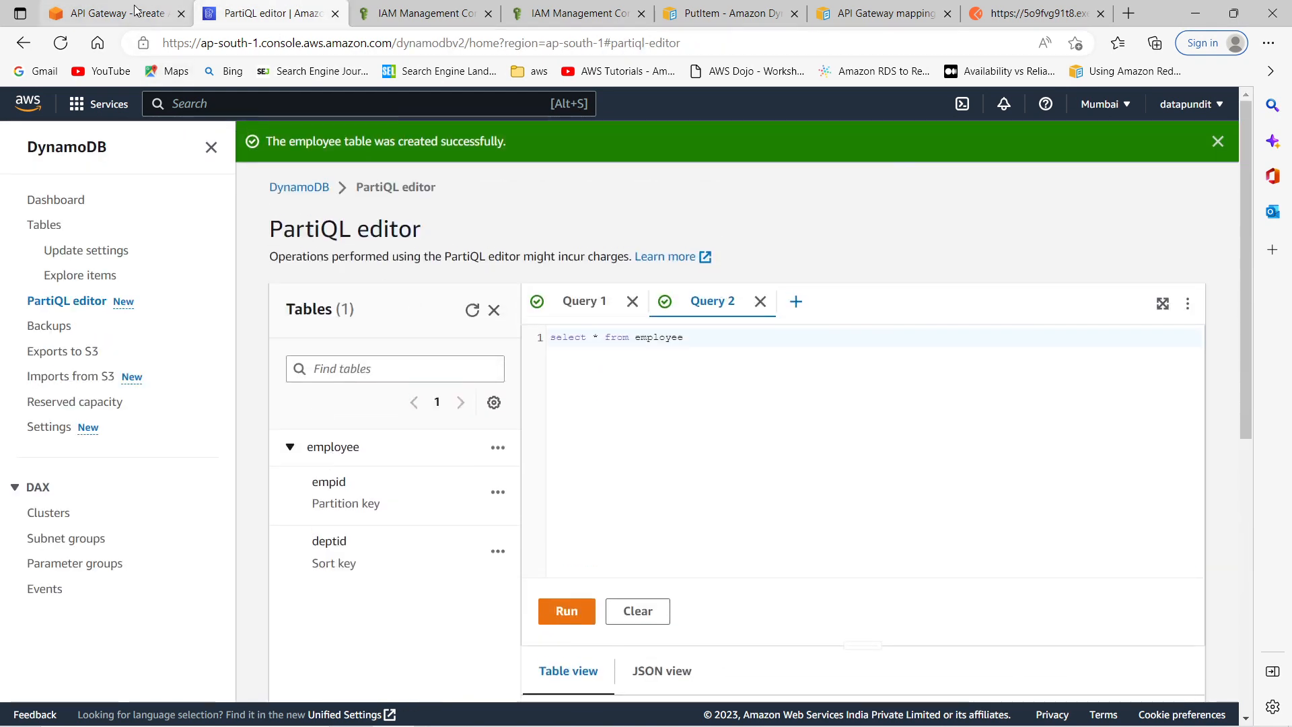
{"action": "left_click", "coordinate": [114, 13]}
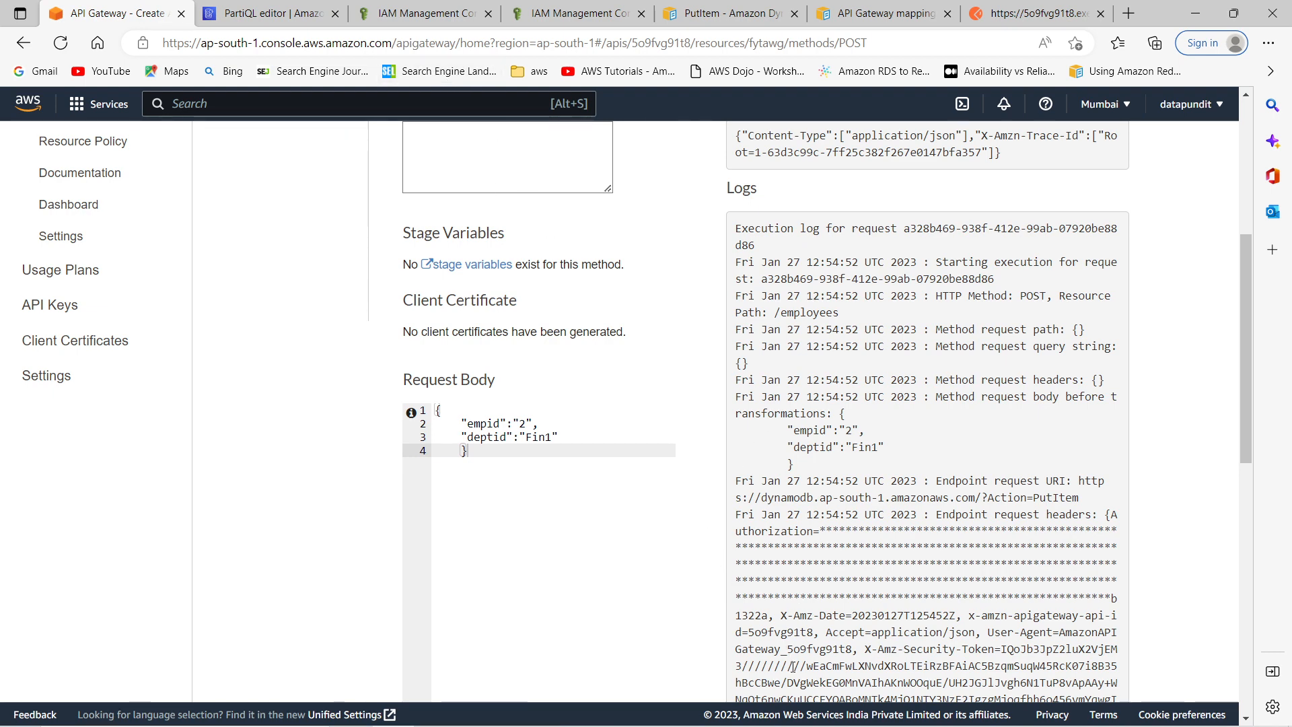
Copy the JSON payload with TableName and Item from the Notepad++ notes and replace the method test's request body with it.
{"action": "left_click", "coordinate": [893, 719]}
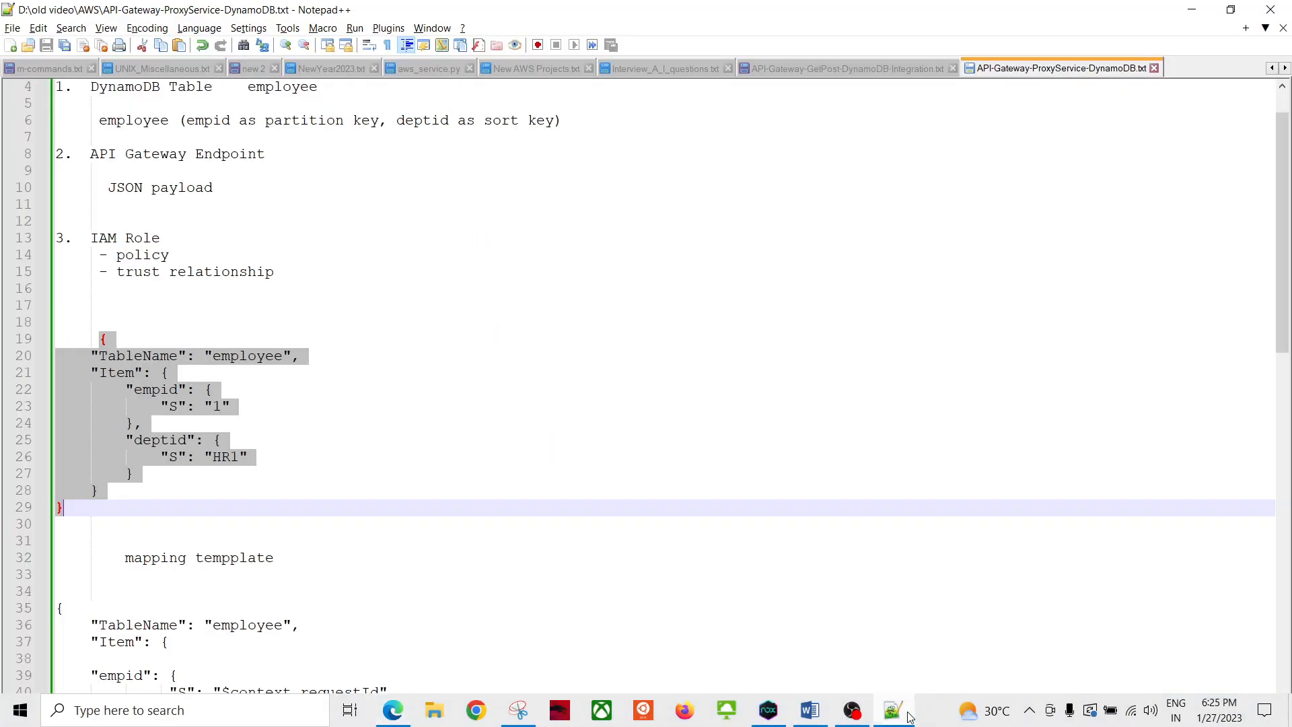
{"action": "left_click", "coordinate": [322, 456]}
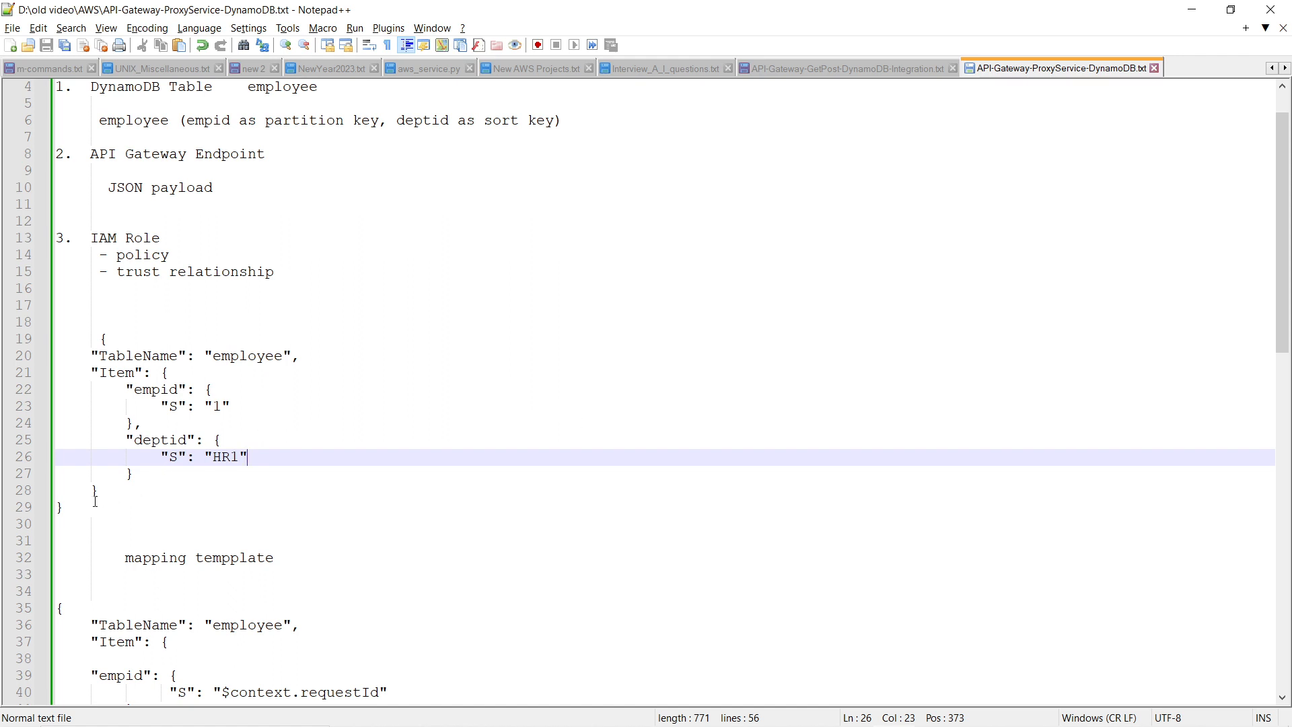
{"action": "left_click_drag", "start_coordinate": [68, 507], "coordinate": [67, 339]}
{"action": "key", "text": "ctrl+c"}
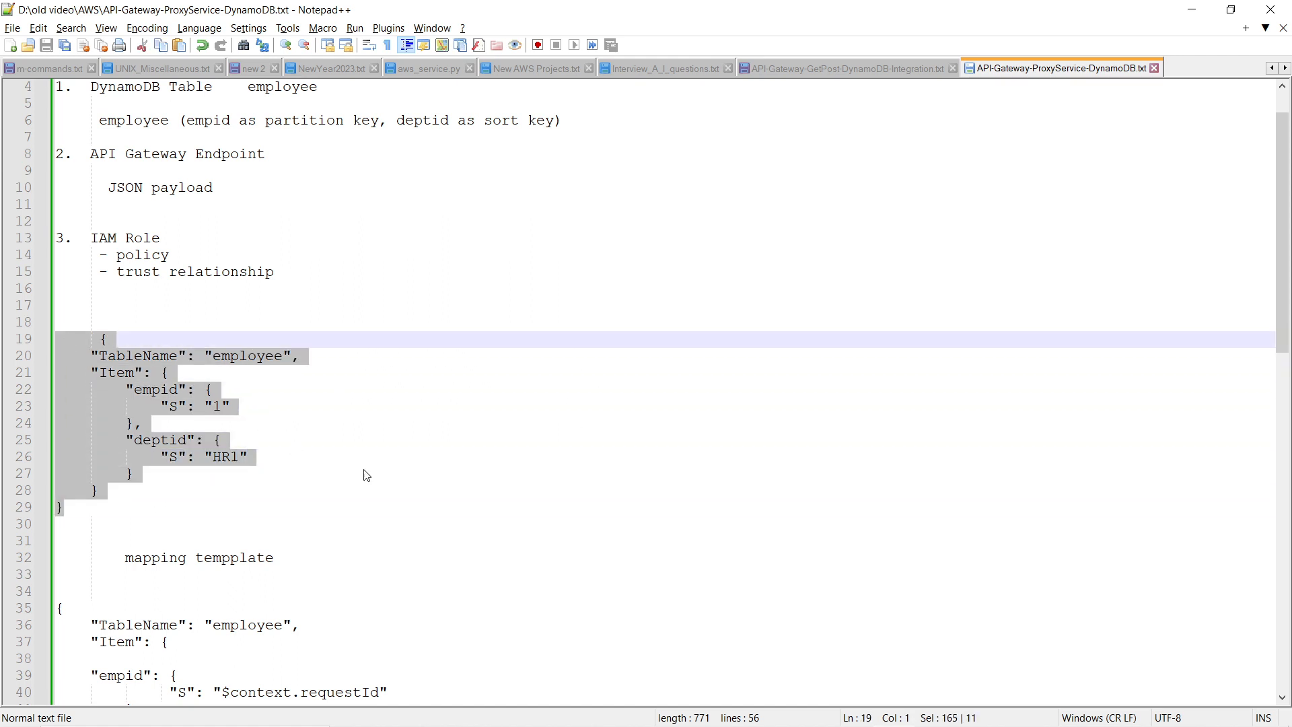
{"action": "mouse_move", "coordinate": [1003, 719]}
{"action": "left_click", "coordinate": [395, 718]}
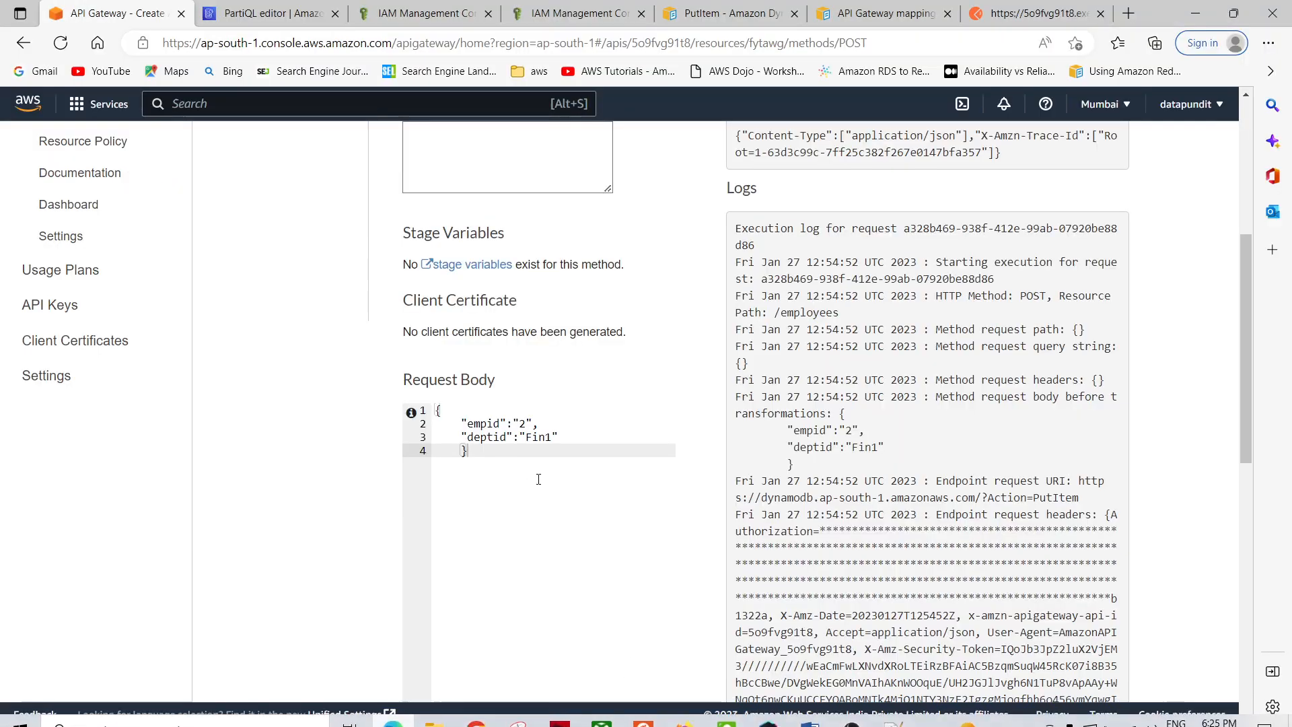
{"action": "left_click_drag", "start_coordinate": [462, 462], "coordinate": [429, 386]}
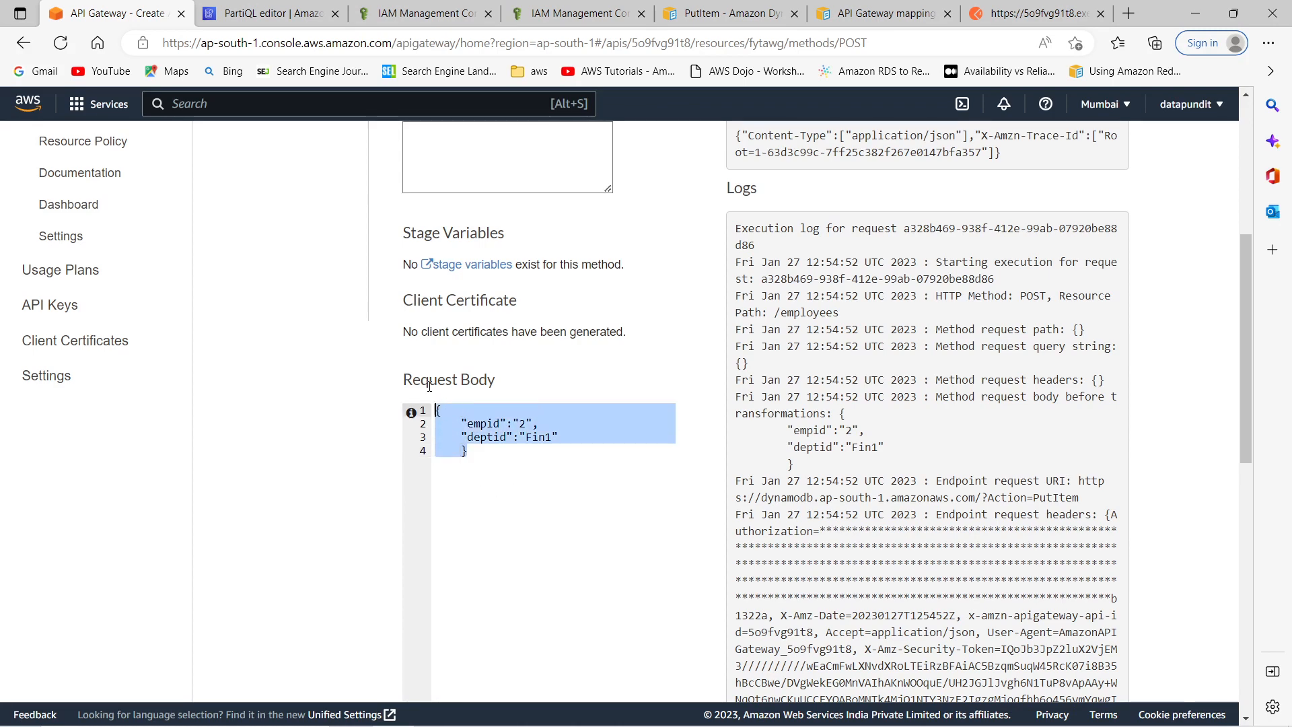
{"action": "key", "text": "ctrl+v"}
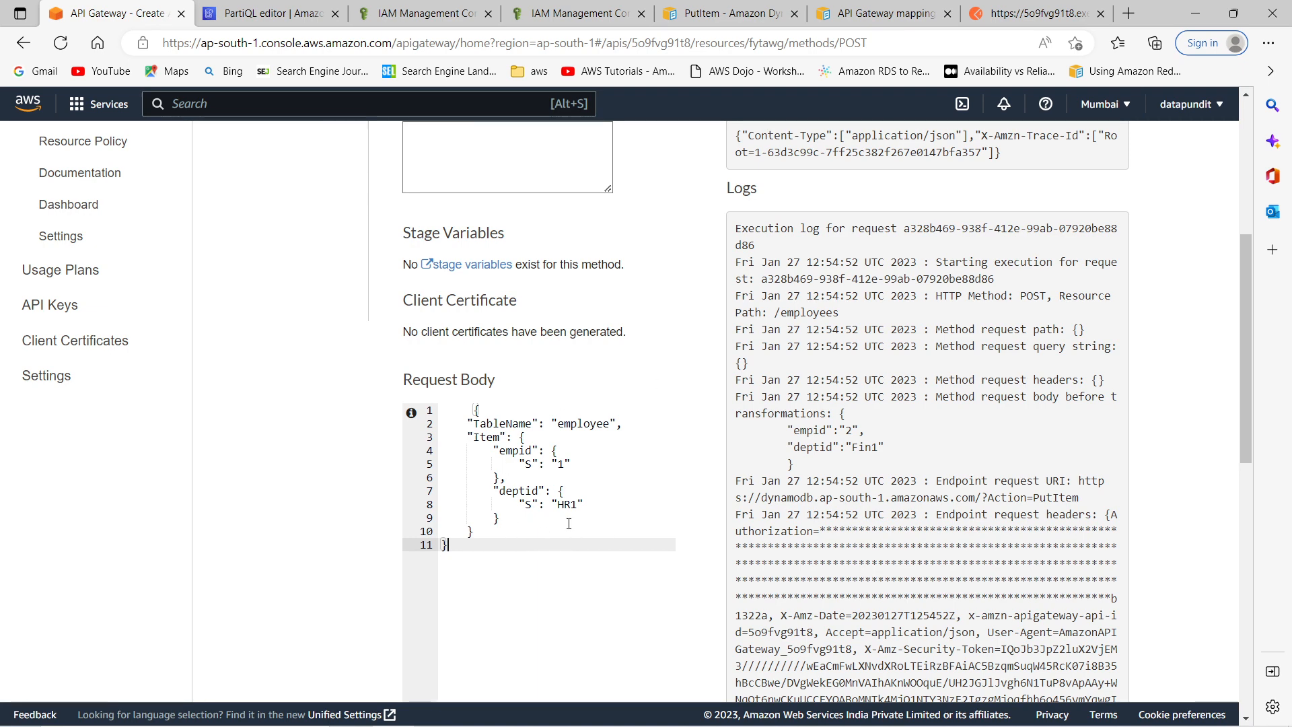
Switch to Postman and replace the whole POST request body with the copied TableName and Item payload.
{"action": "key", "text": "ctrl+shift+Tab"}
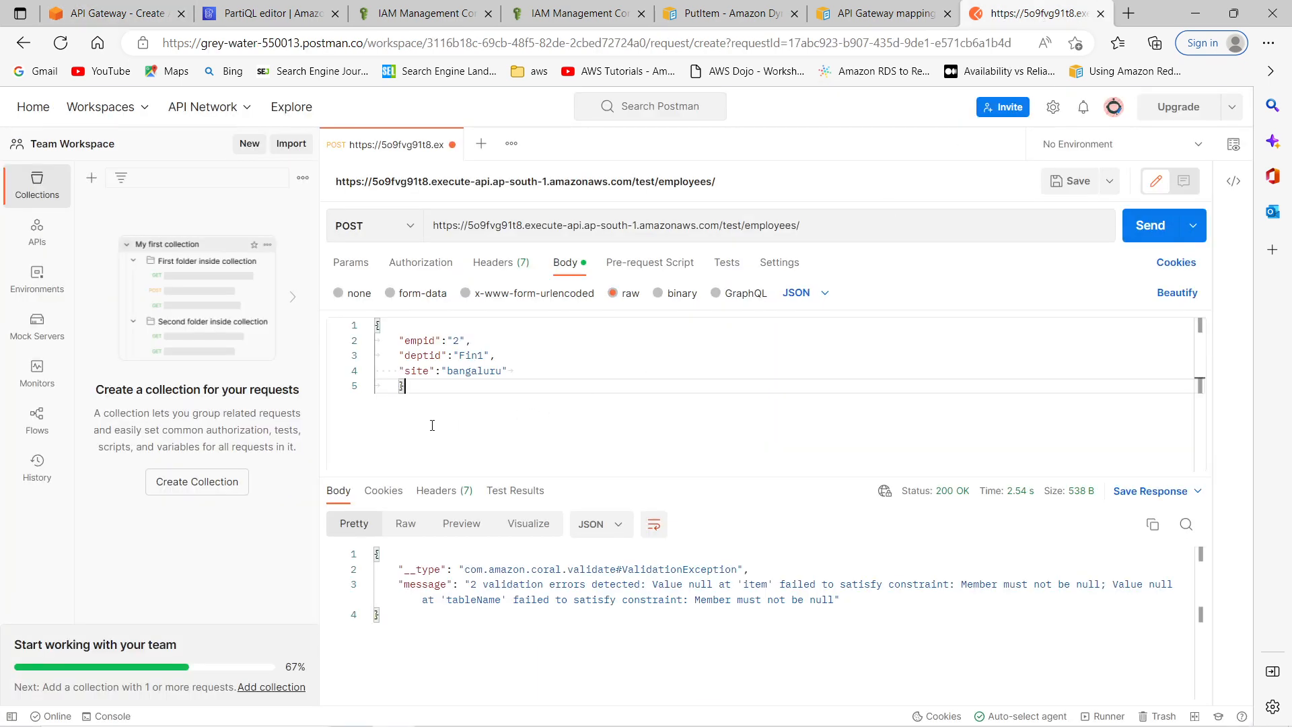
{"action": "key", "text": "ctrl+a"}
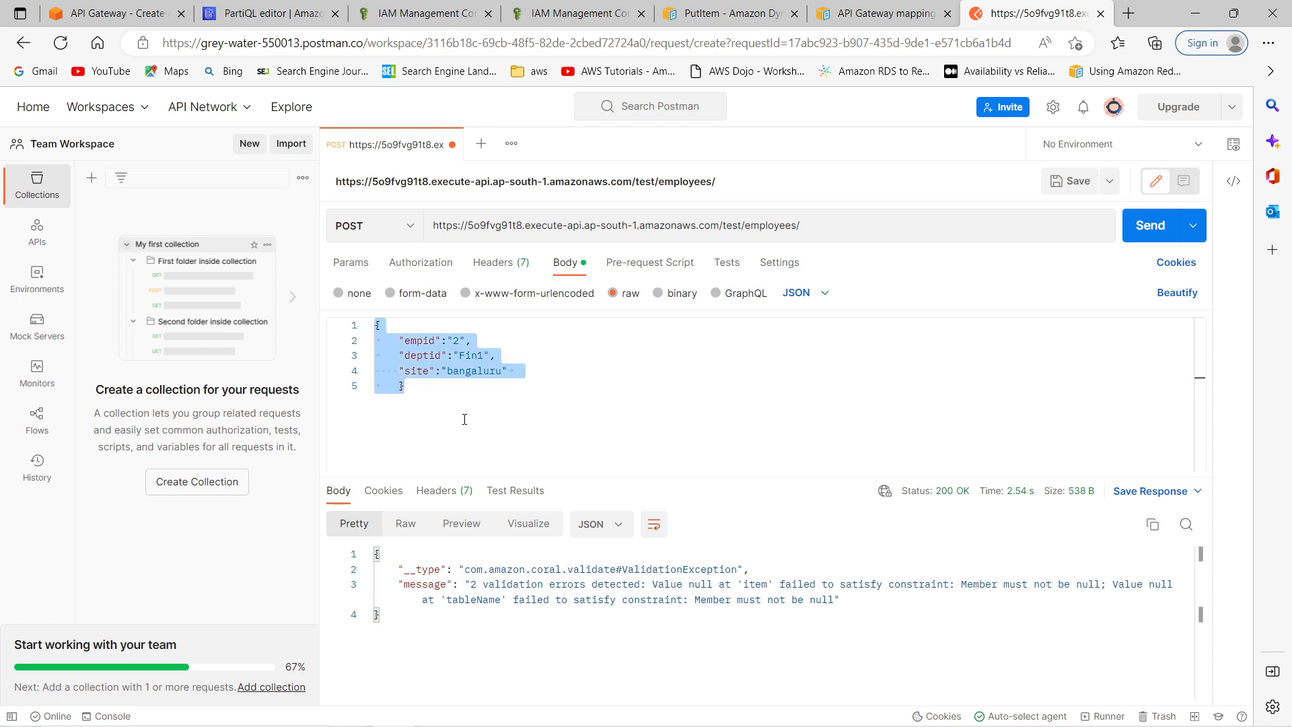
{"action": "key", "text": "ctrl+v"}
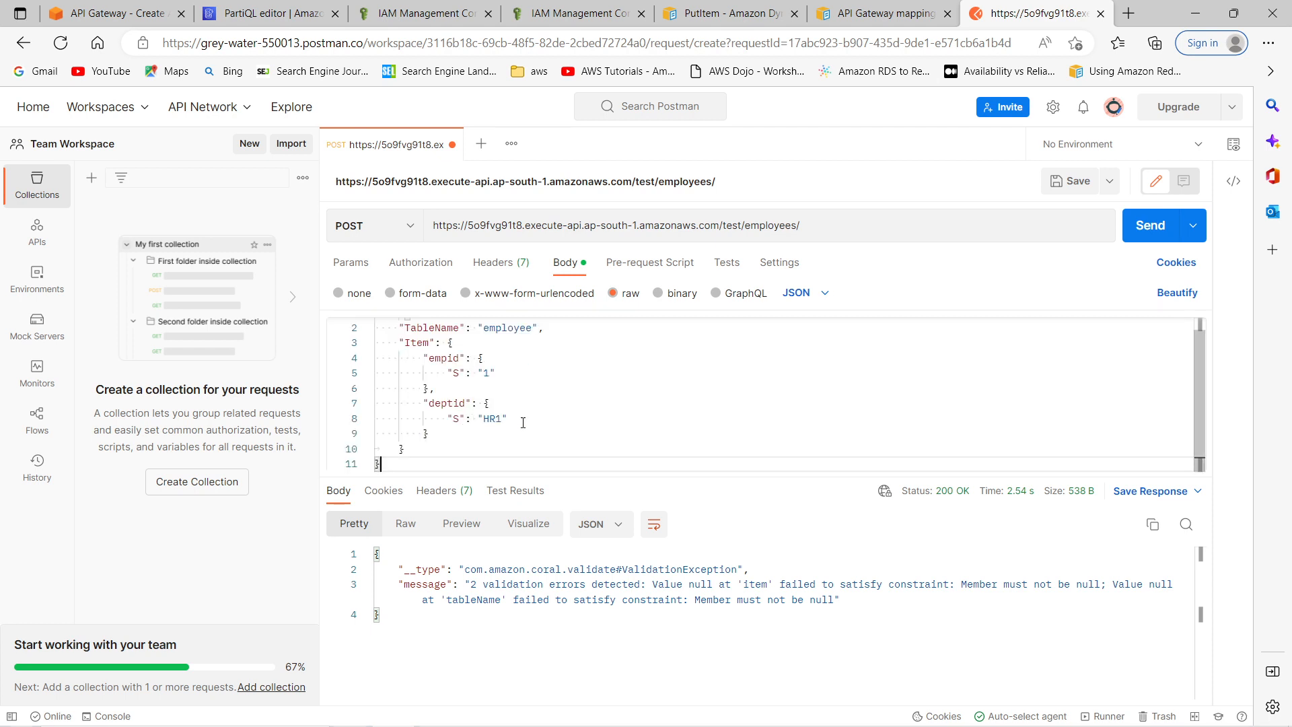
Set the empid value to "2" and the deptid value to "Fin1" in the payload, and send the POST request.
{"action": "double_click", "coordinate": [485, 373]}
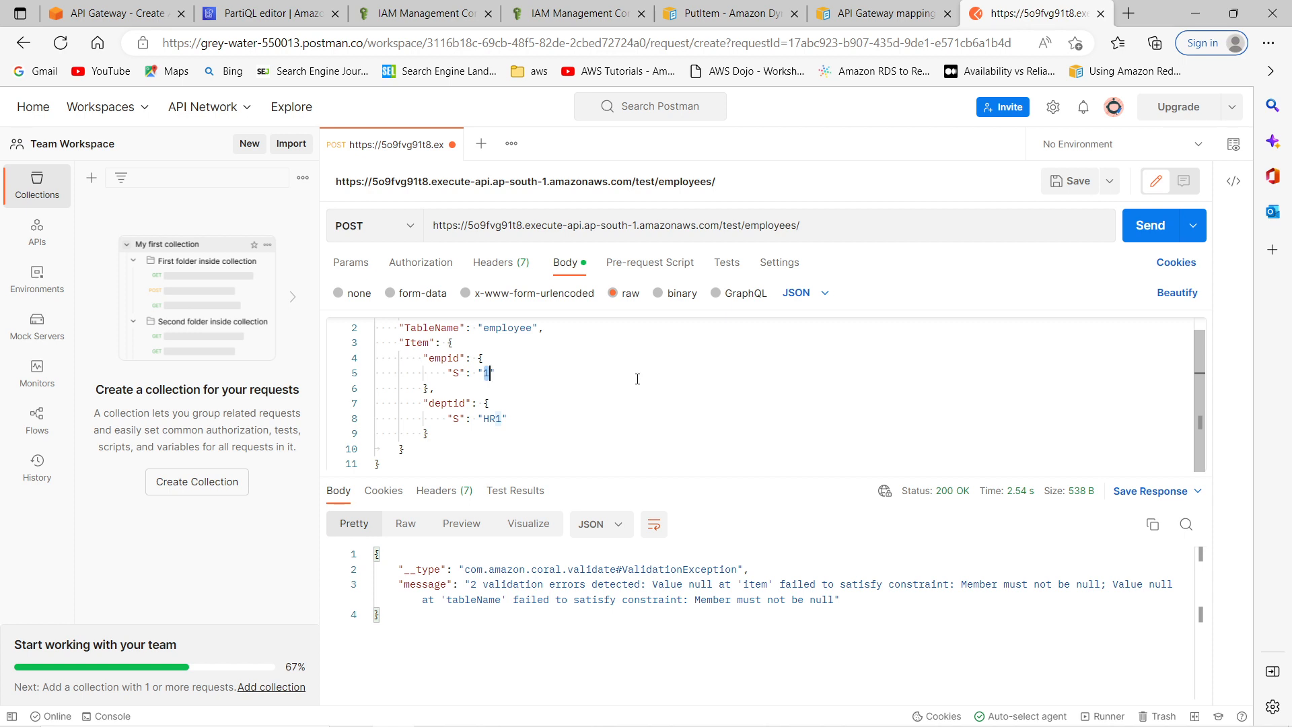
{"action": "type", "text": "2"}
{"action": "triple_click", "coordinate": [487, 418]}
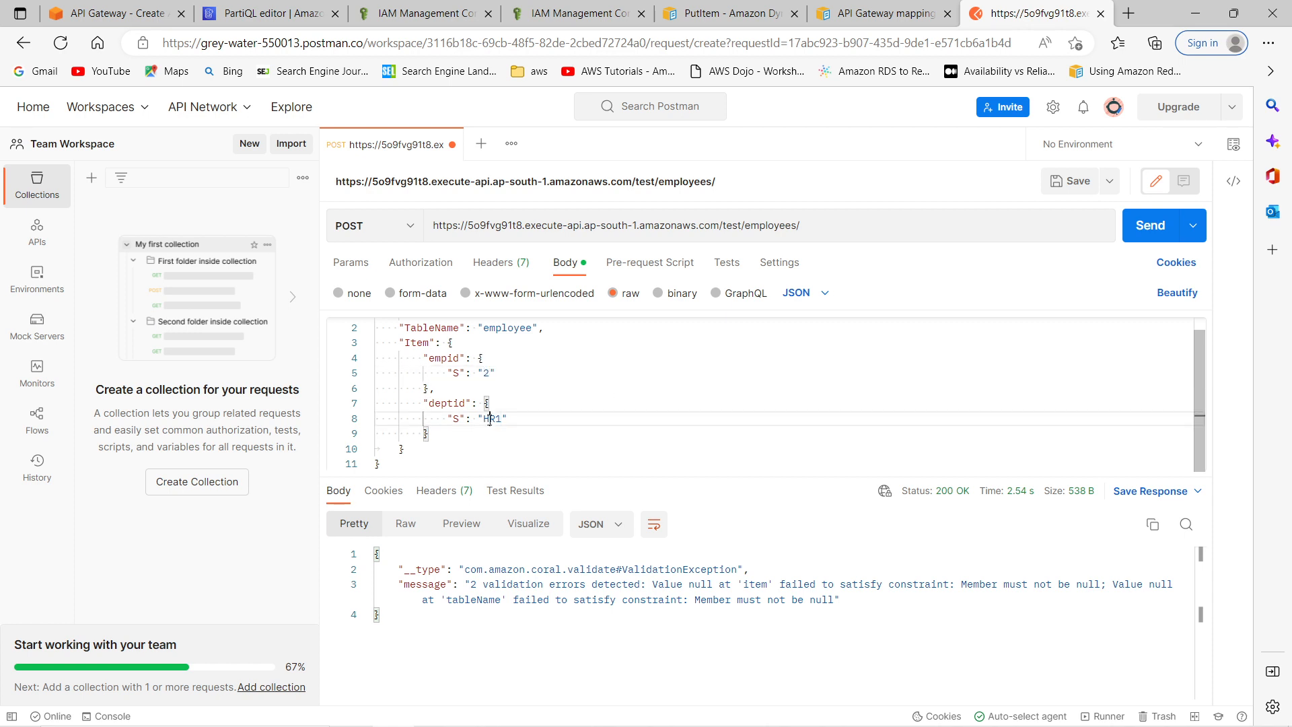
{"action": "double_click", "coordinate": [487, 419]}
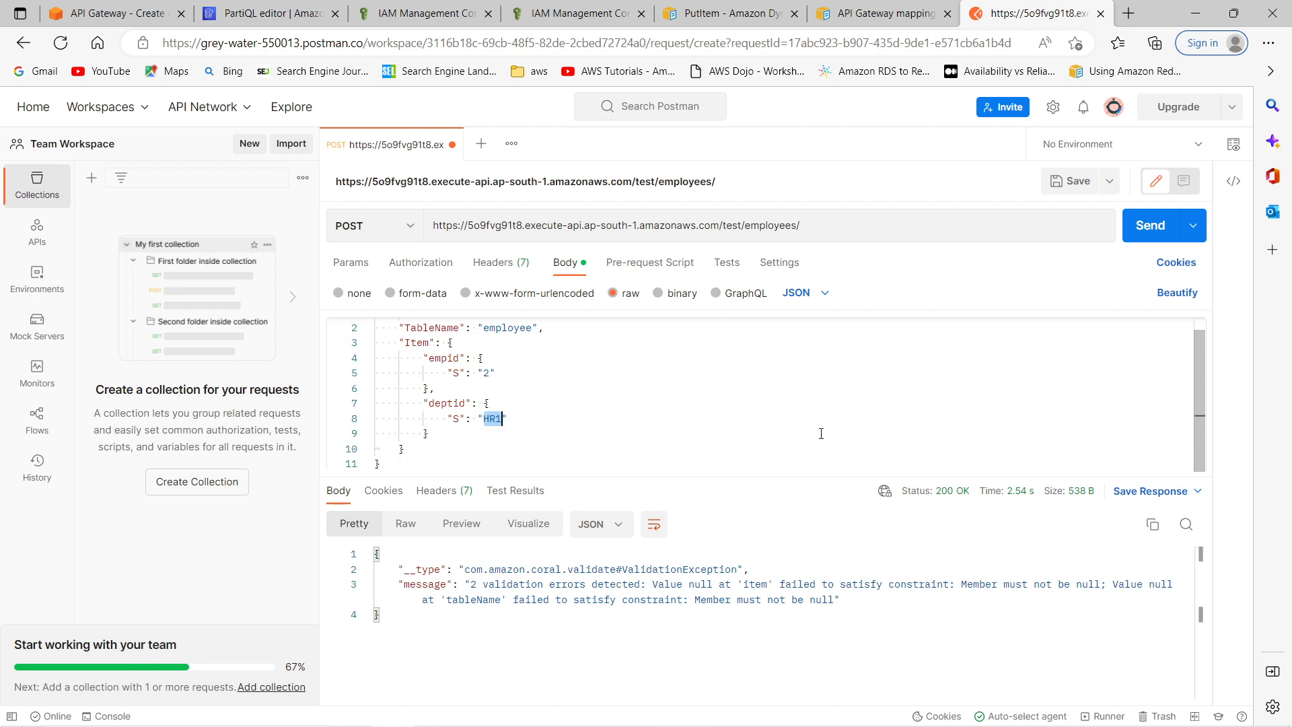
{"action": "type", "text": "Fin1"}
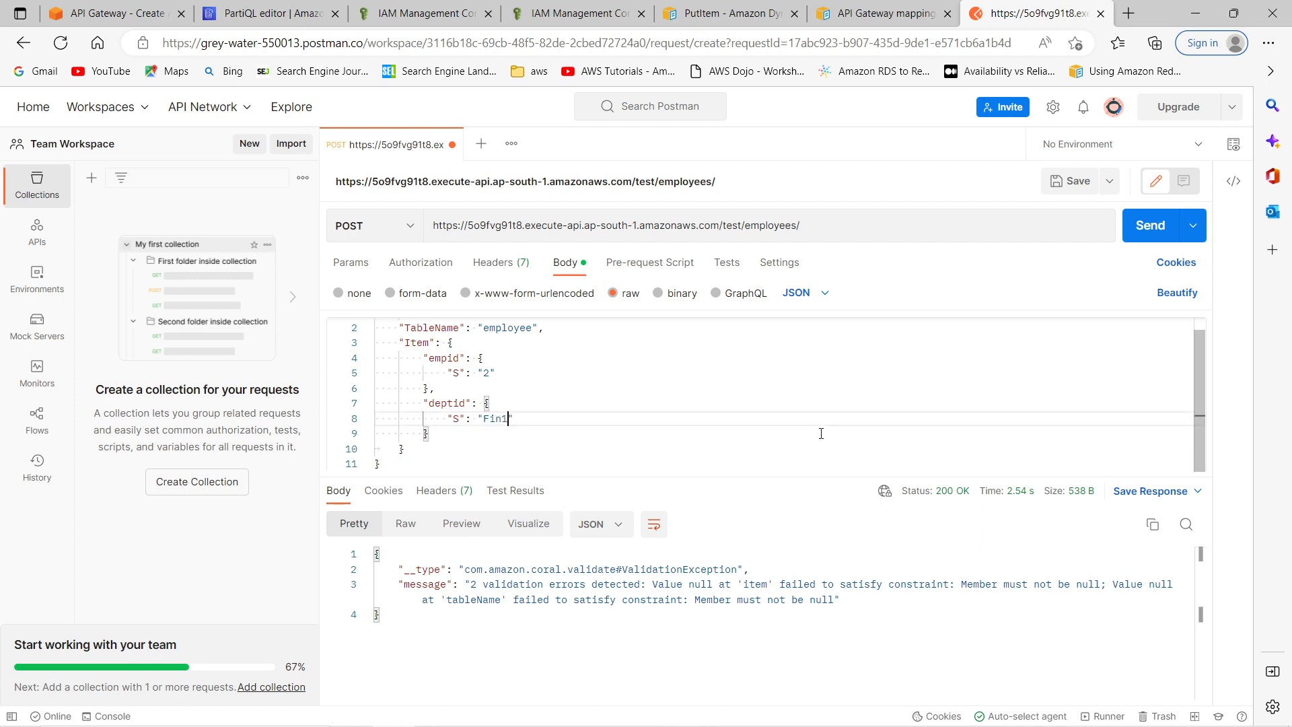
{"action": "left_click", "coordinate": [1132, 227]}
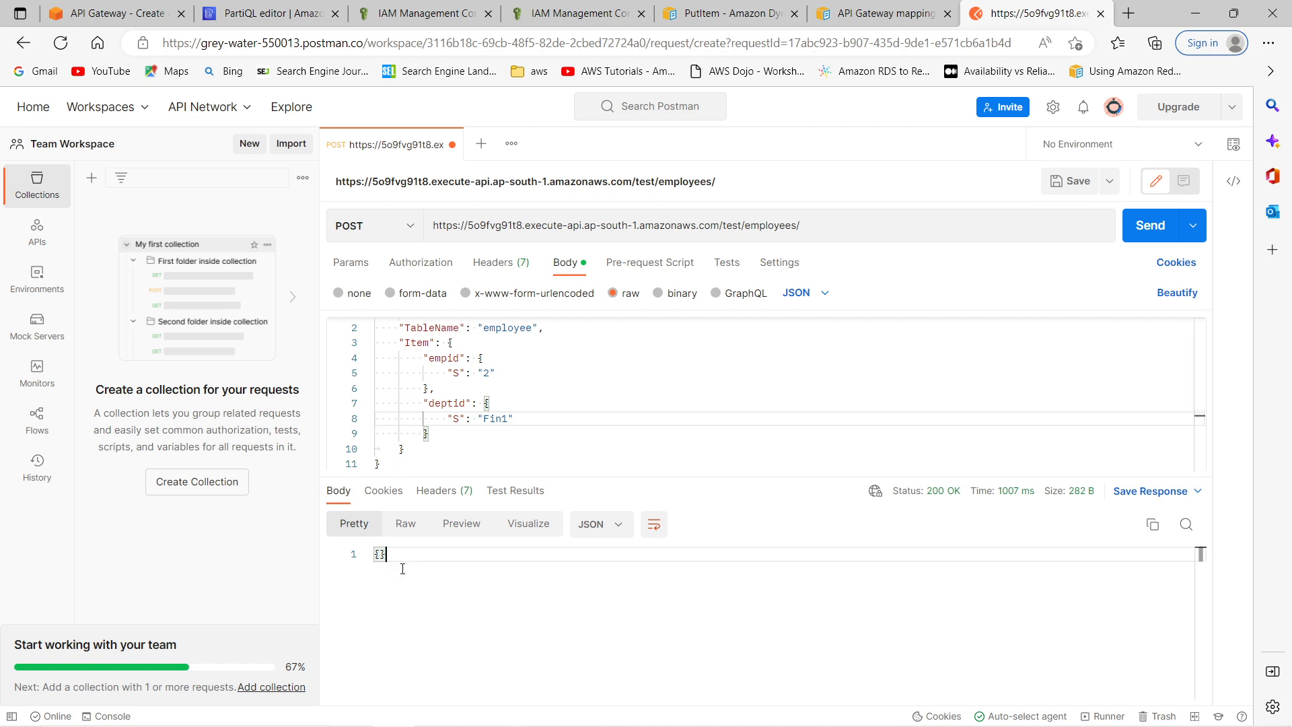
Examine the sent JSON body from its beginning, including the TableName key.
{"action": "left_click", "coordinate": [591, 357]}
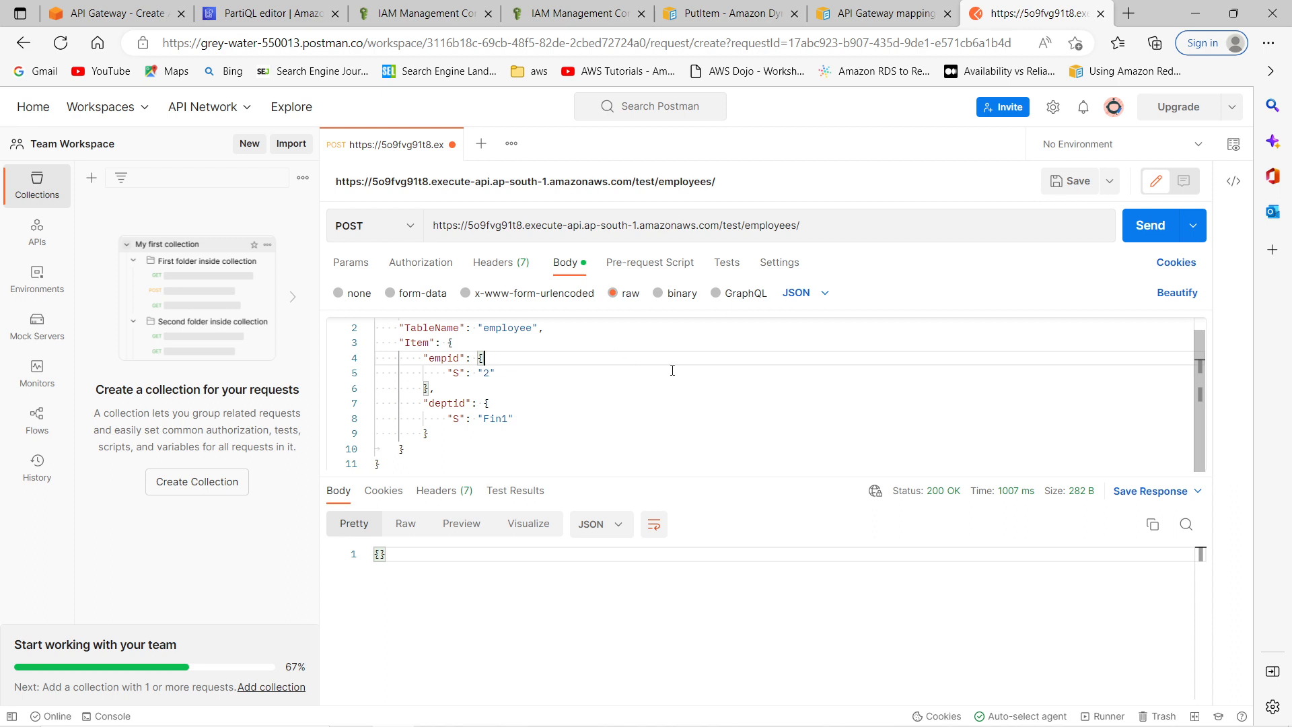
{"action": "scroll", "coordinate": [497, 382], "scroll_direction": "up", "scroll_amount": 1}
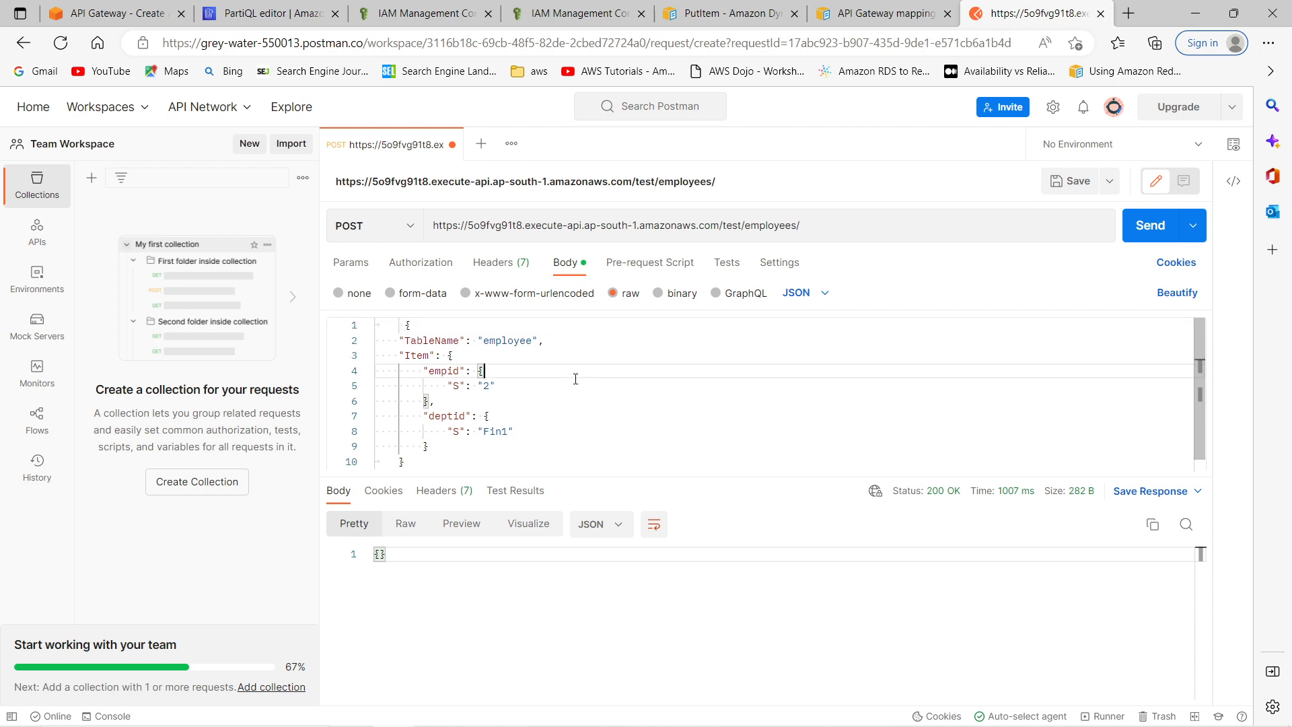
{"action": "left_click", "coordinate": [430, 340]}
{"action": "double_click", "coordinate": [431, 341]}
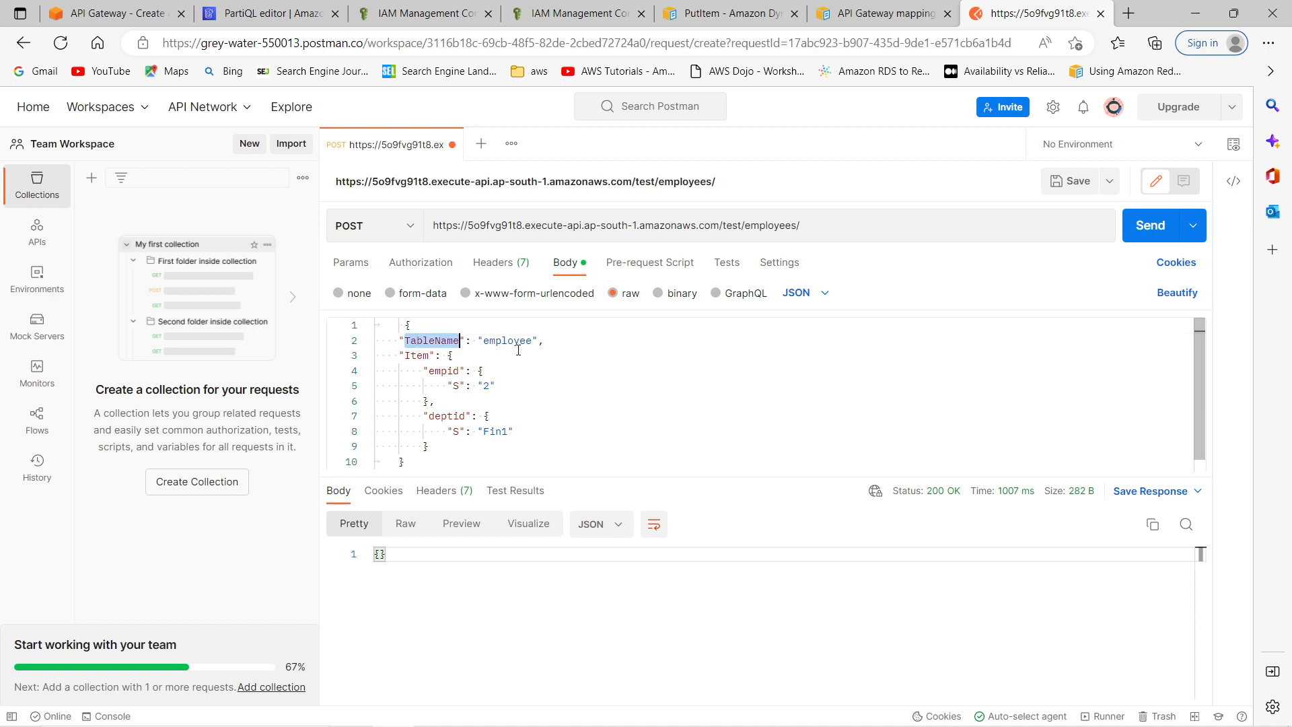
{"action": "left_click", "coordinate": [606, 398]}
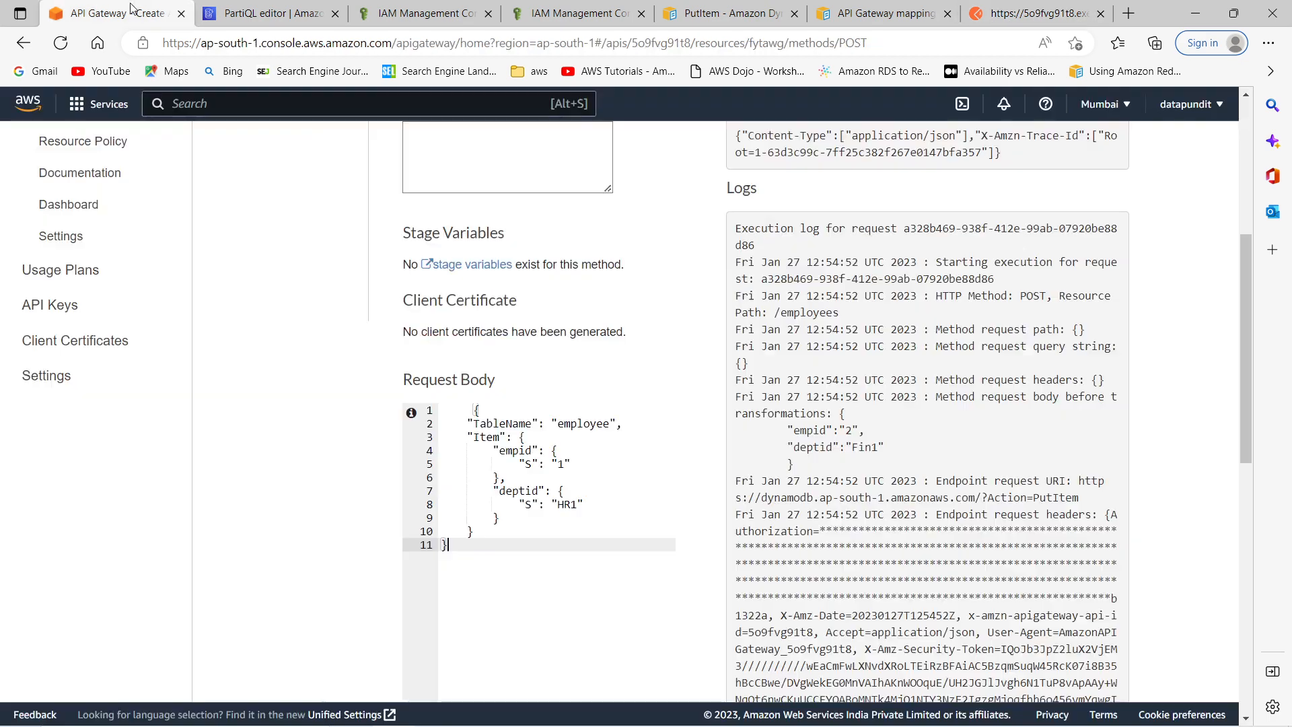
Switch to the DynamoDB PartiQL editor, rerun "select * from employee", and check the returned items.
{"action": "left_click", "coordinate": [117, 13]}
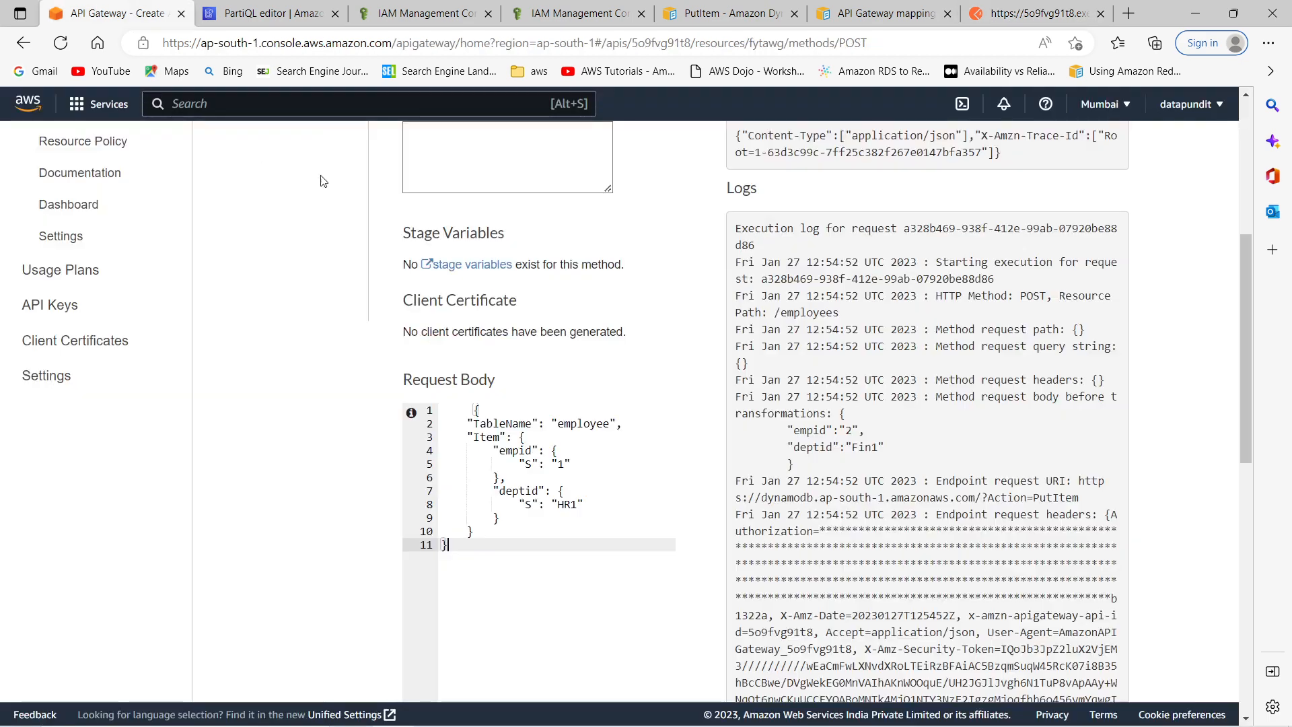
{"action": "left_click", "coordinate": [291, 8]}
{"action": "left_click", "coordinate": [559, 612]}
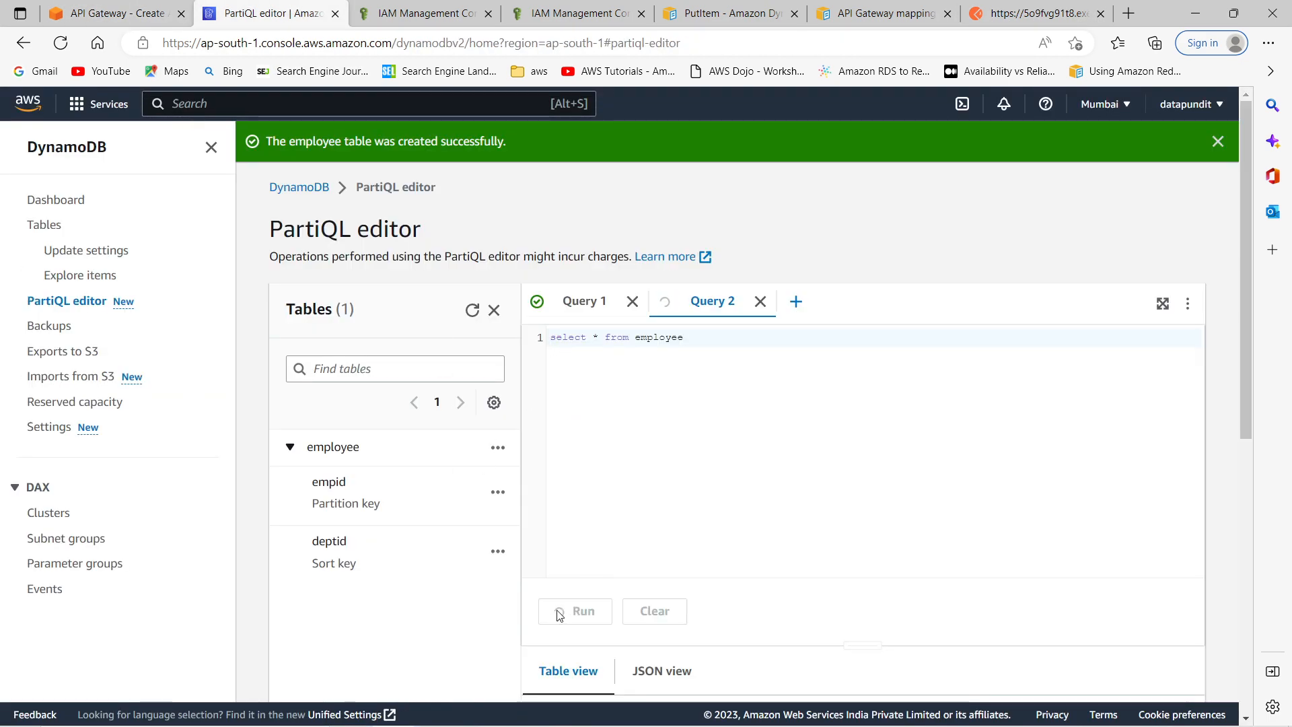
{"action": "scroll", "coordinate": [433, 557], "scroll_direction": "down", "scroll_amount": 7}
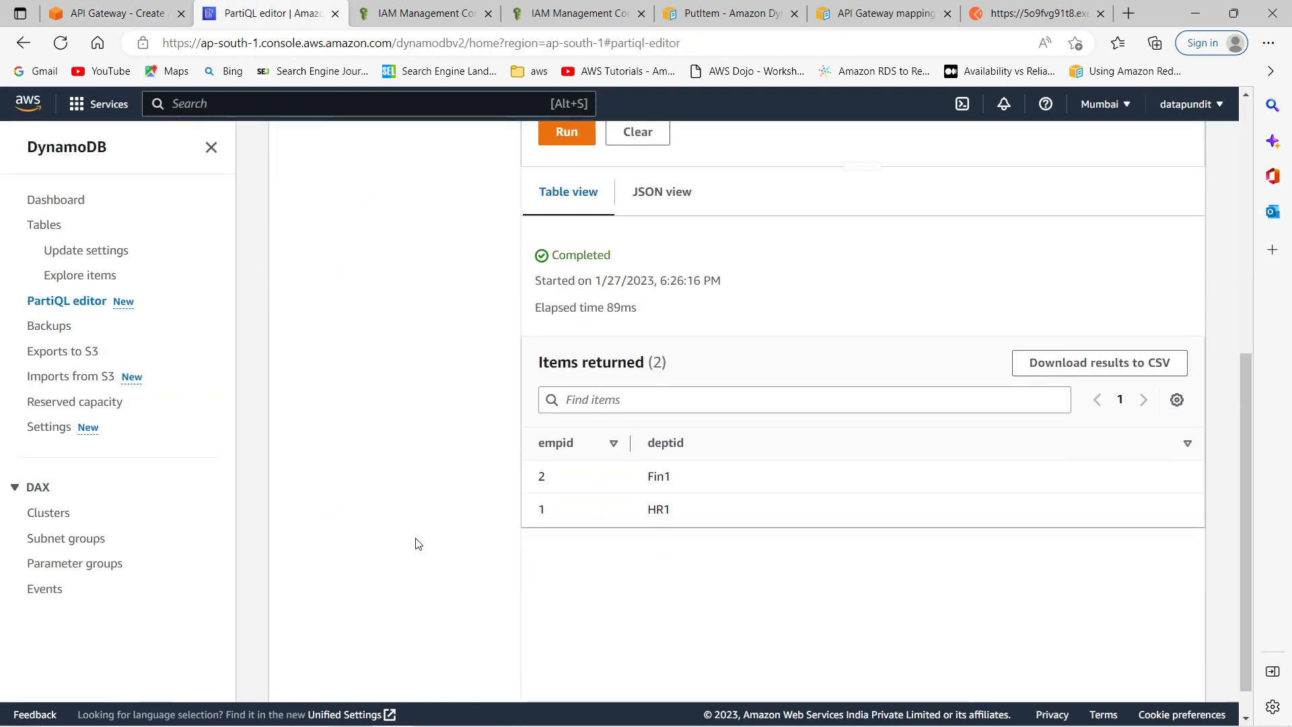
{"action": "scroll", "coordinate": [420, 439], "scroll_direction": "up", "scroll_amount": 7}
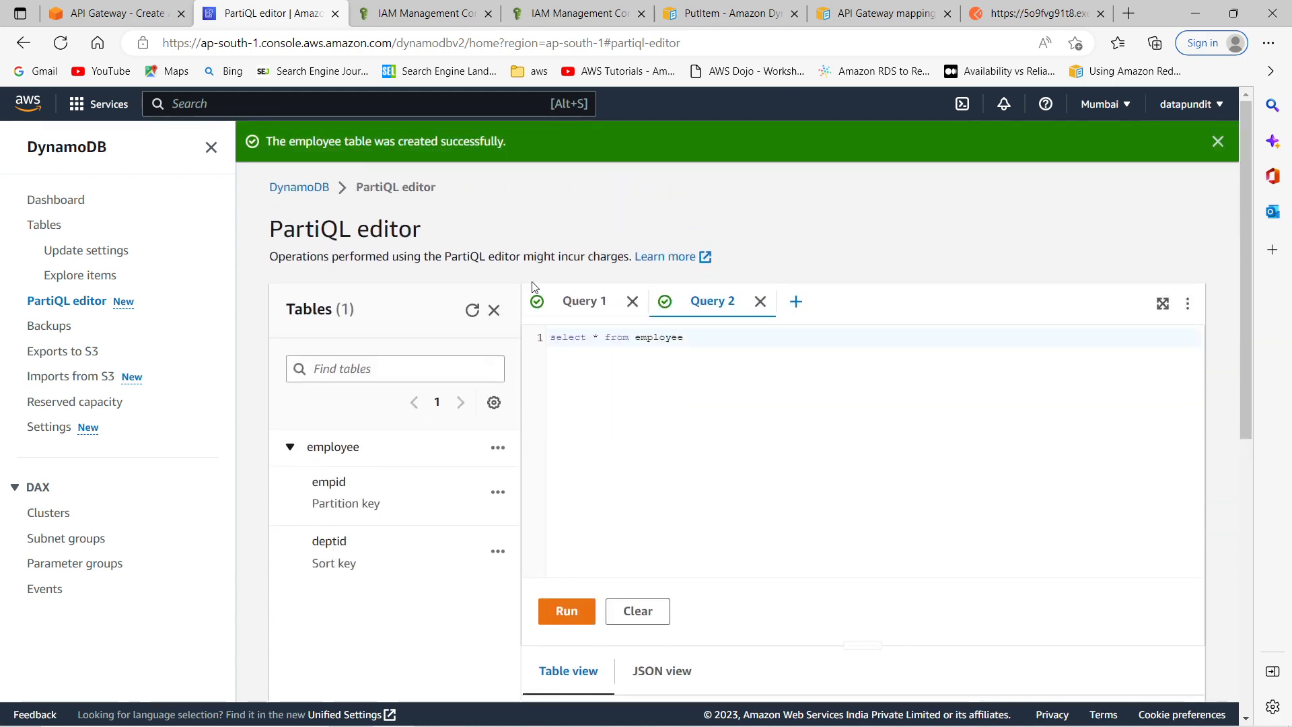
Switch to Postman and insert a copy of the deptid attribute block after the original one, separated by a comma.
{"action": "left_click", "coordinate": [1003, 16]}
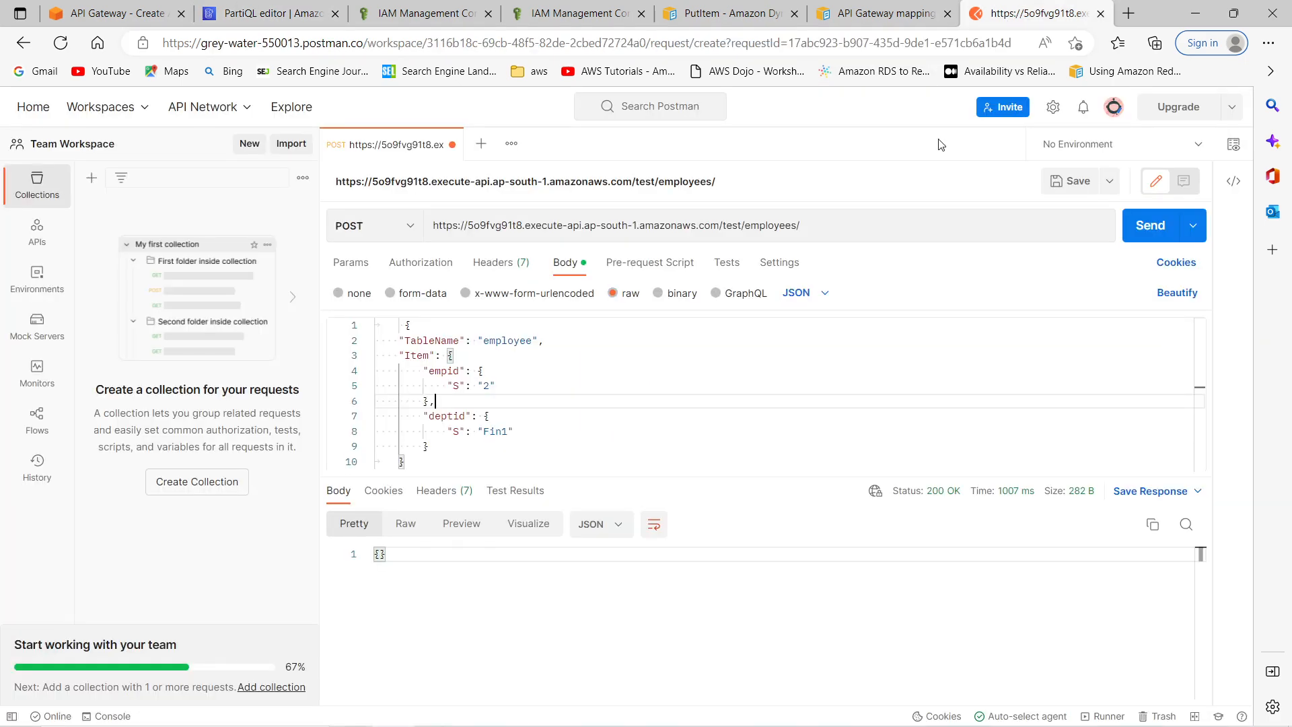
{"action": "left_click", "coordinate": [426, 415]}
{"action": "left_click", "coordinate": [431, 402]}
{"action": "left_click_drag", "start_coordinate": [431, 402], "coordinate": [449, 446]}
{"action": "key", "text": "ctrl+c"}
{"action": "left_click", "coordinate": [447, 448]}
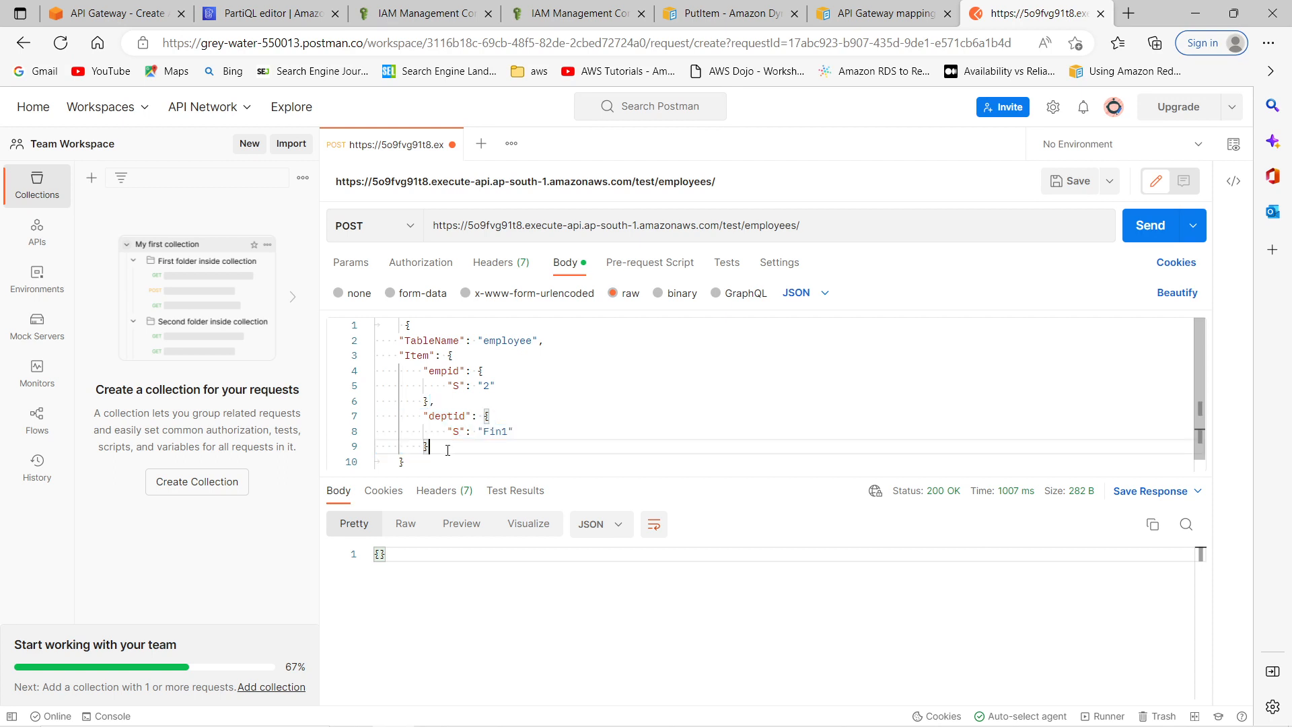
{"action": "type", "text": ","}
{"action": "key", "text": "Return"}
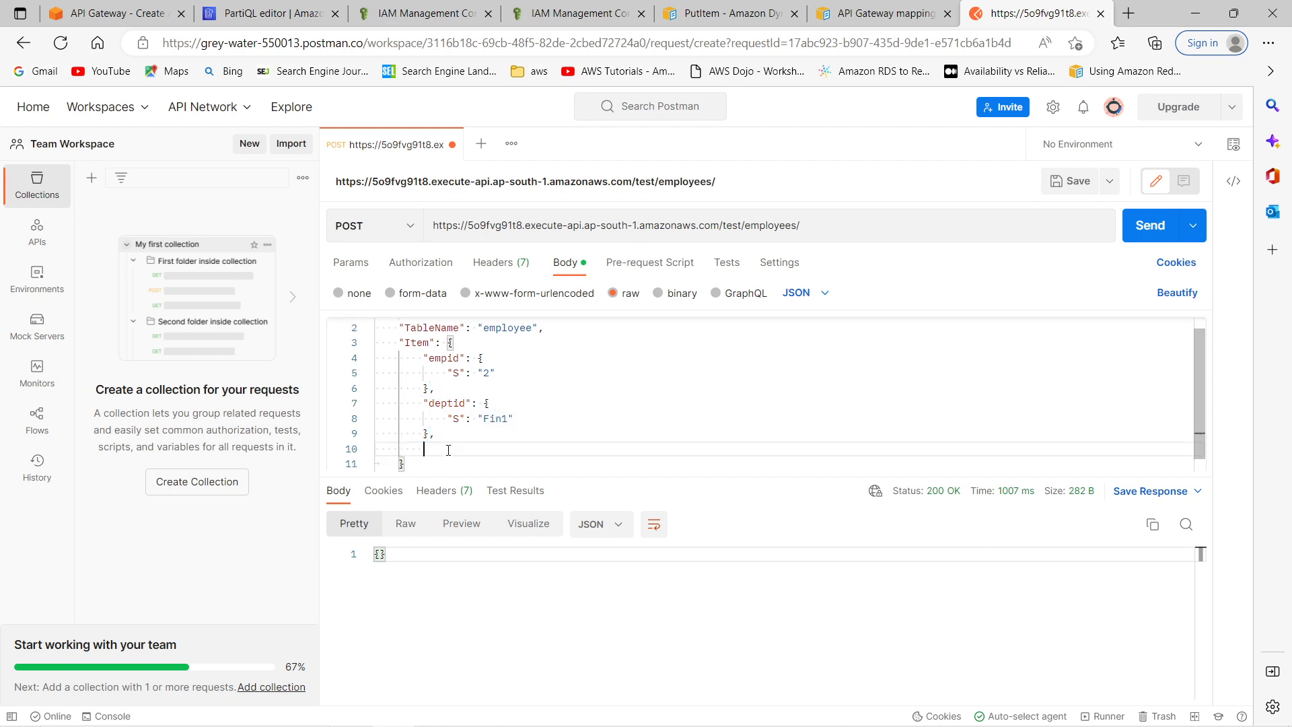
{"action": "key", "text": "ctrl+v"}
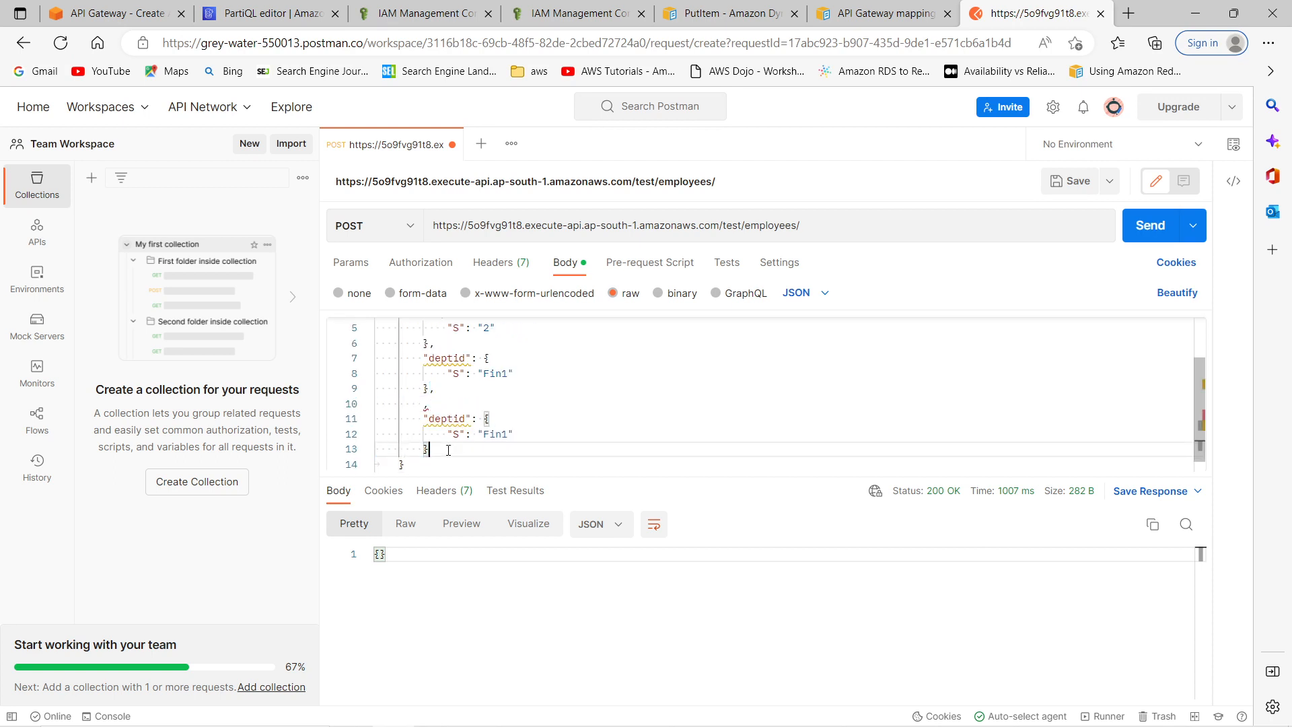
Rename the duplicated attribute to "site" with the value "Bangaluru", and send the POST request.
{"action": "left_click", "coordinate": [477, 408]}
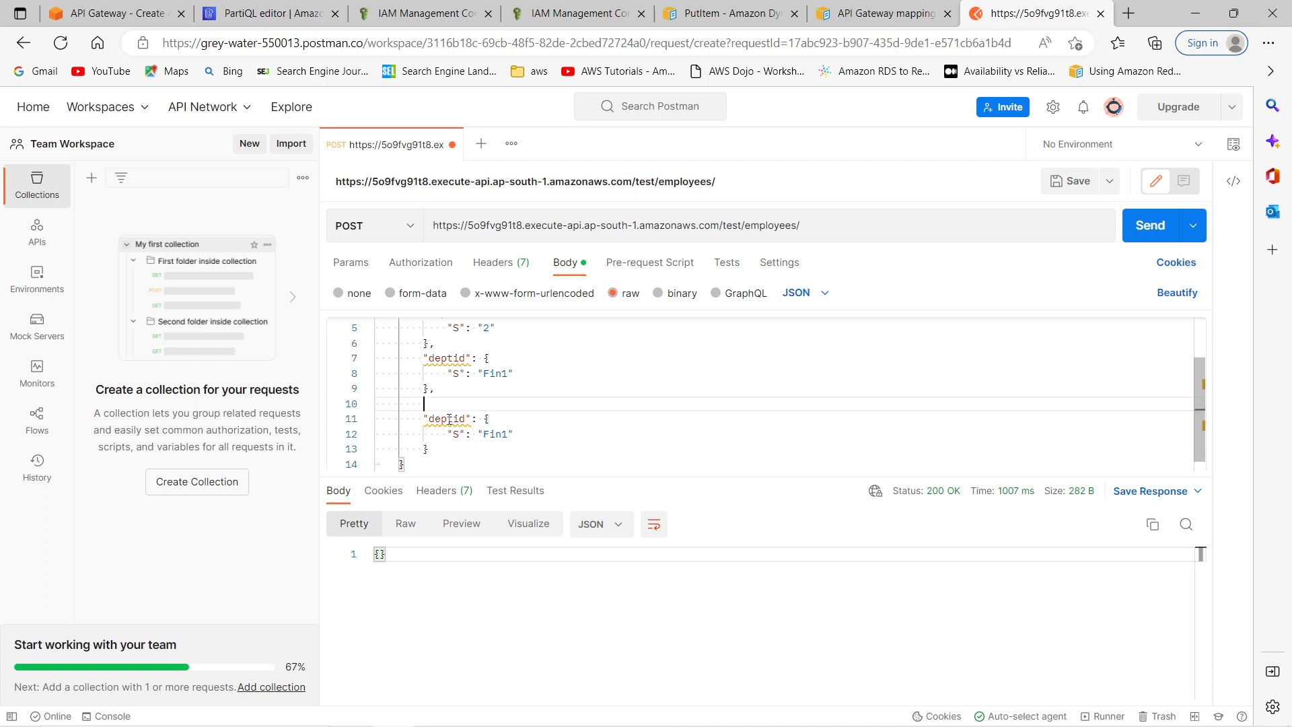
{"action": "double_click", "coordinate": [449, 418]}
{"action": "type", "text": "site"}
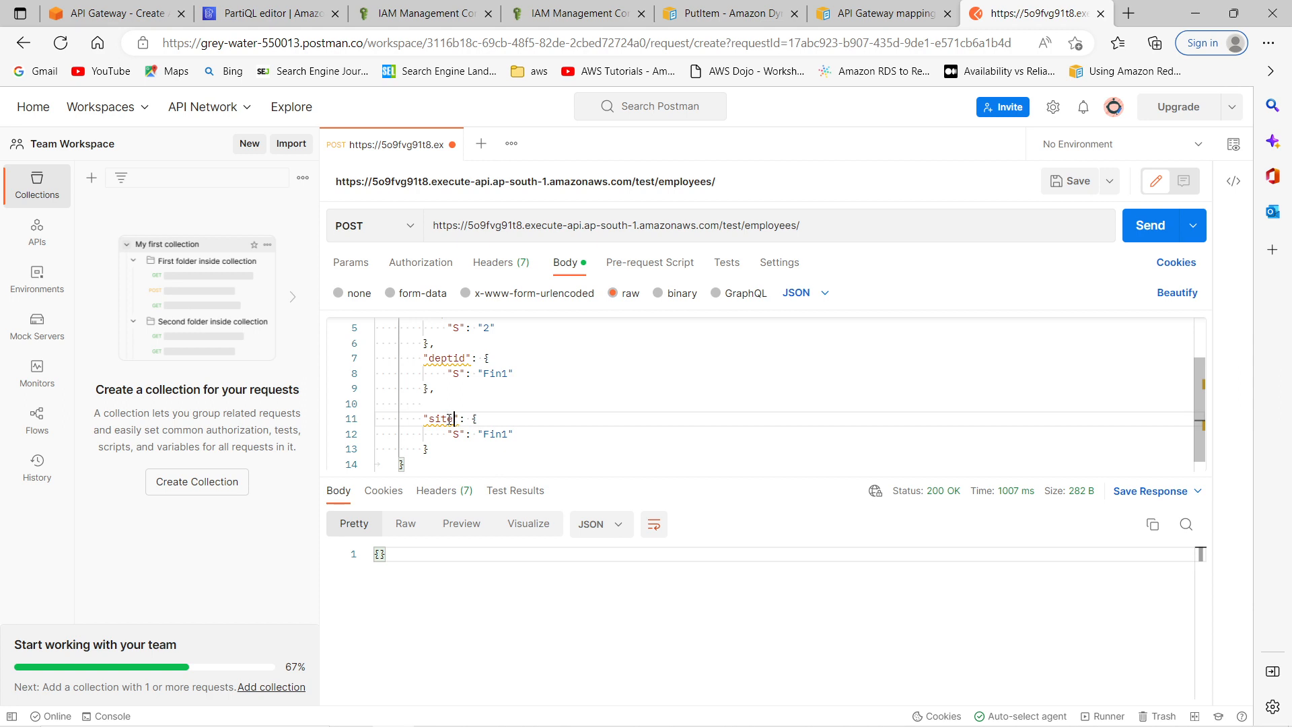
{"action": "double_click", "coordinate": [496, 435]}
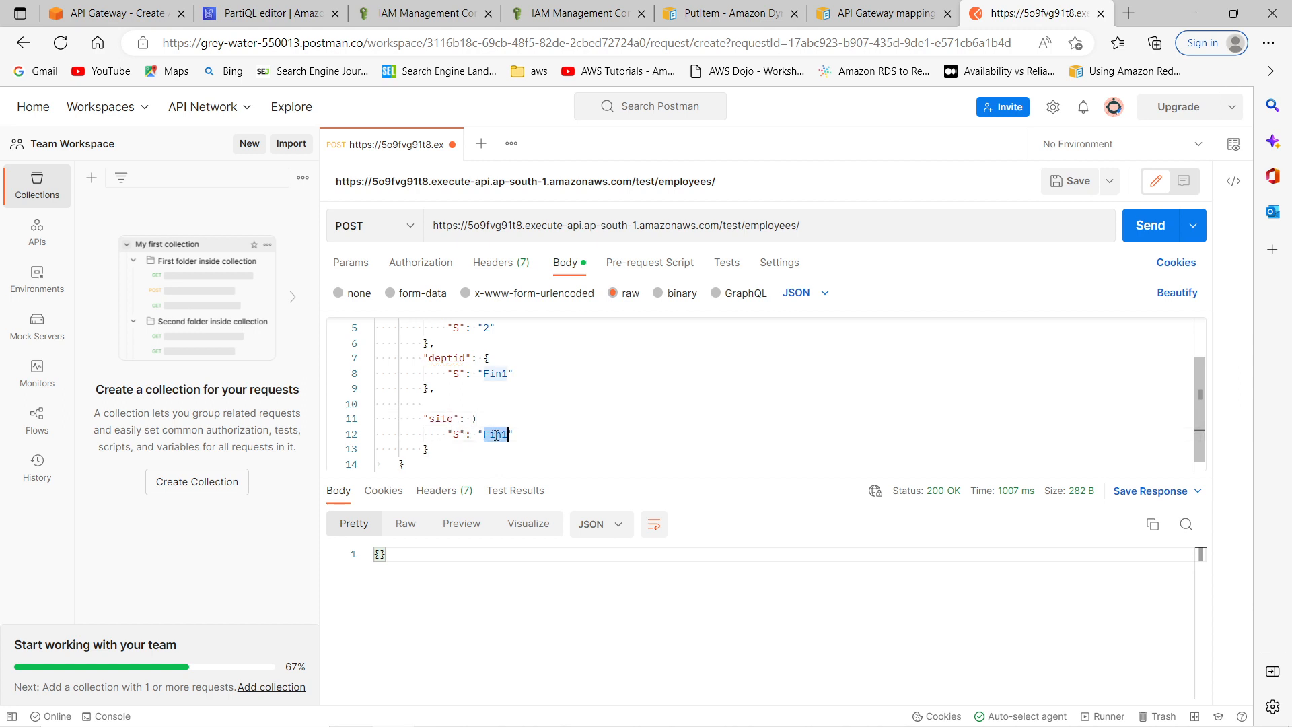
{"action": "type", "text": "Ban"}
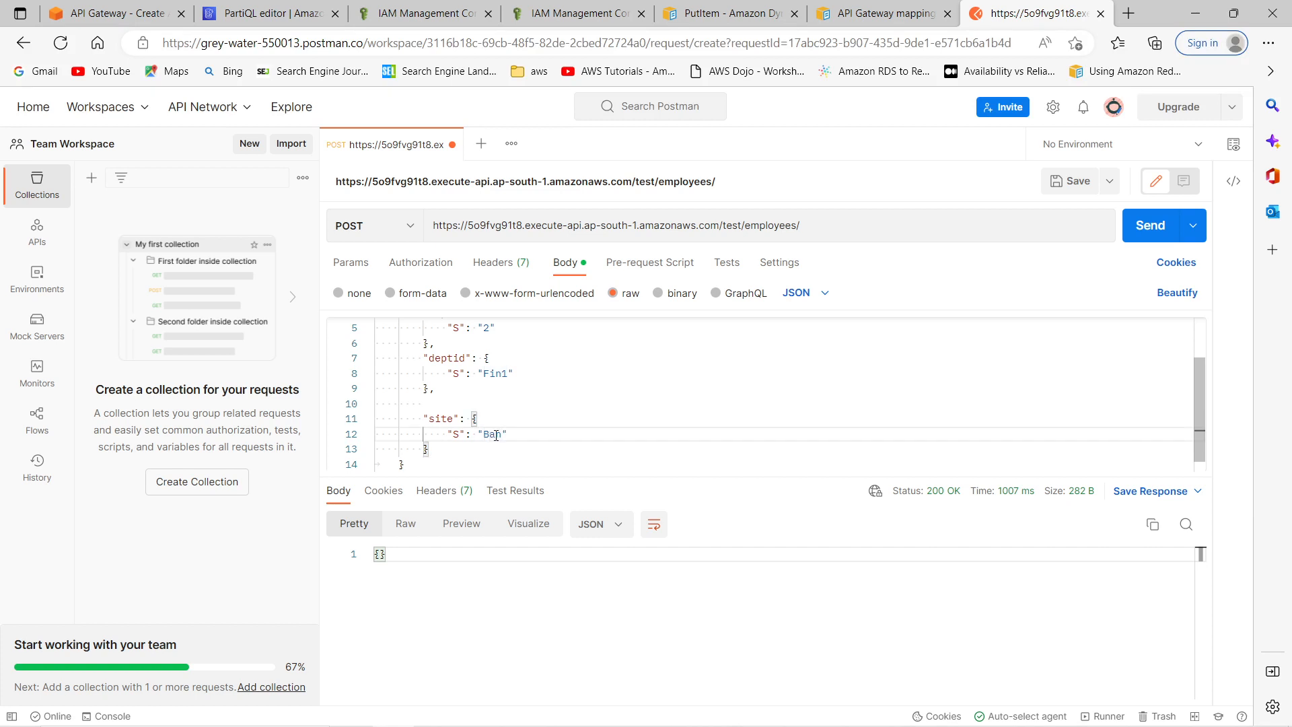
{"action": "type", "text": "galuru"}
{"action": "left_click", "coordinate": [750, 400]}
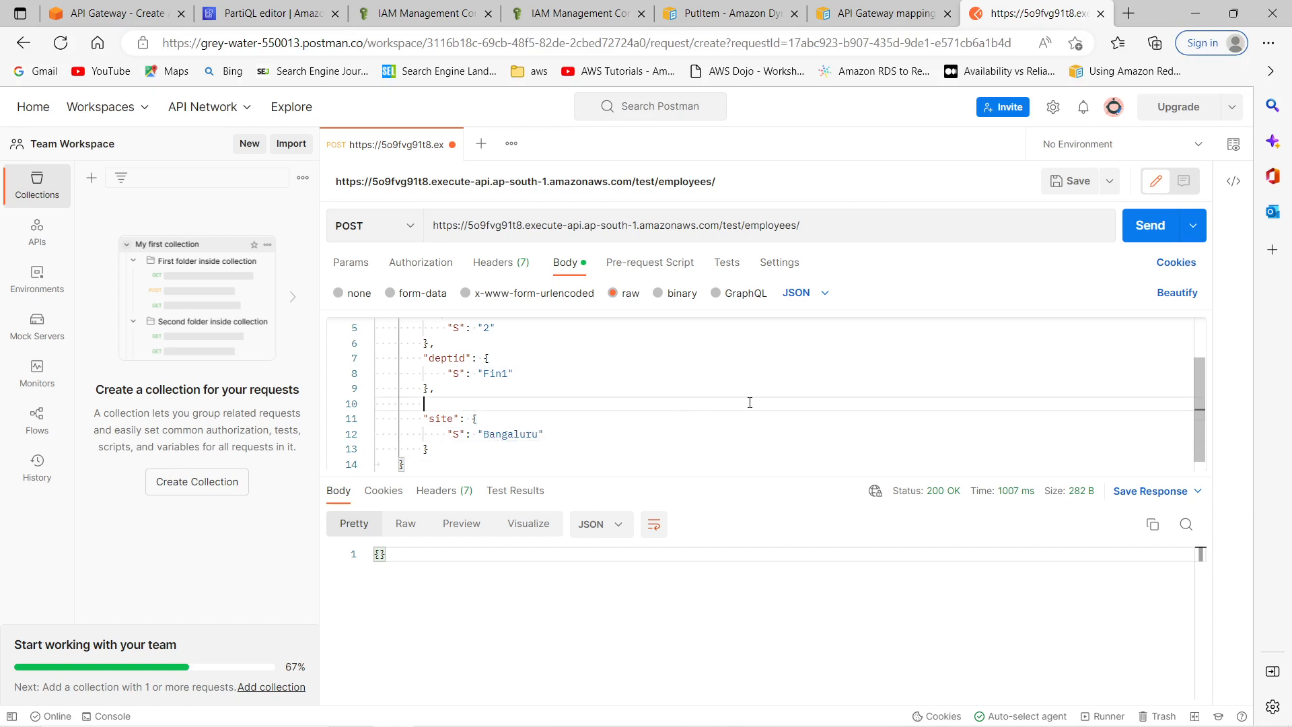
{"action": "left_click", "coordinate": [1147, 230]}
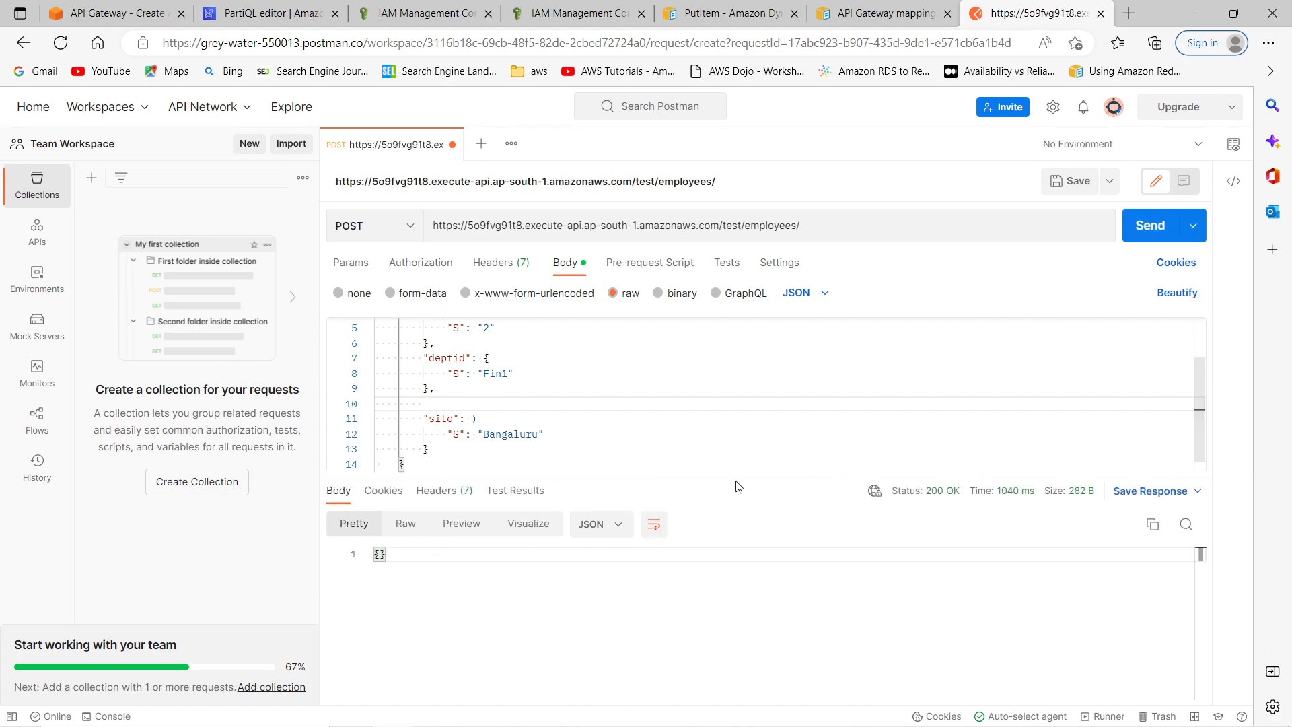
Switch to the DynamoDB PartiQL editor, rerun "select * from employee", and check the returned items for the site attribute.
{"action": "key", "text": "ctrl+2"}
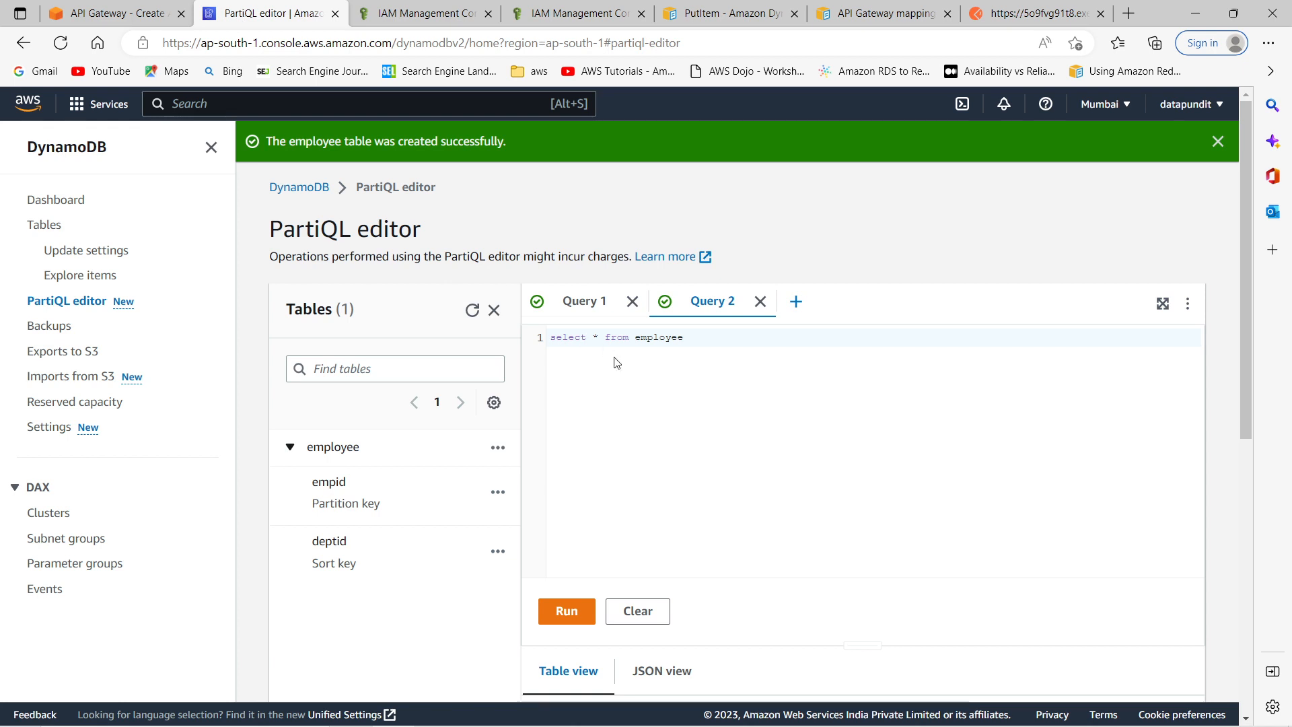
{"action": "left_click", "coordinate": [566, 611]}
{"action": "scroll", "coordinate": [423, 546], "scroll_direction": "down", "scroll_amount": 4}
{"action": "scroll", "coordinate": [375, 534], "scroll_direction": "down", "scroll_amount": 3}
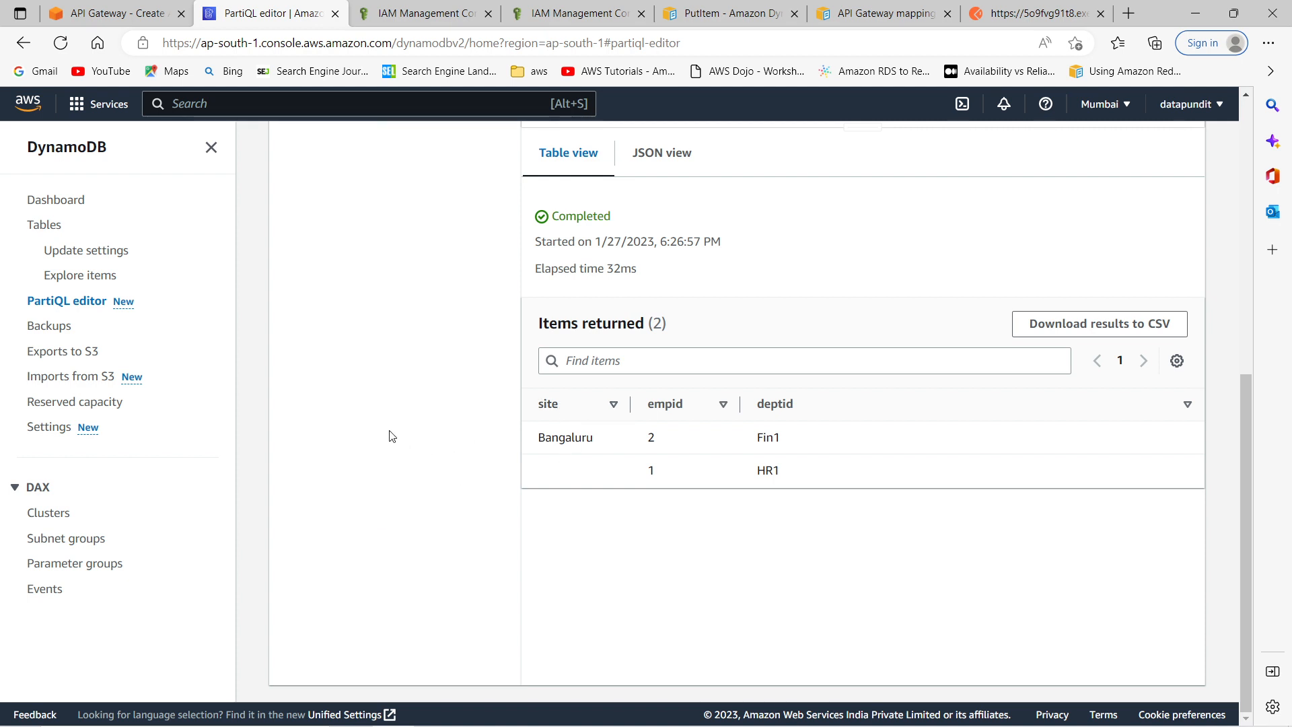
{"action": "scroll", "coordinate": [390, 431], "scroll_direction": "up", "scroll_amount": 5}
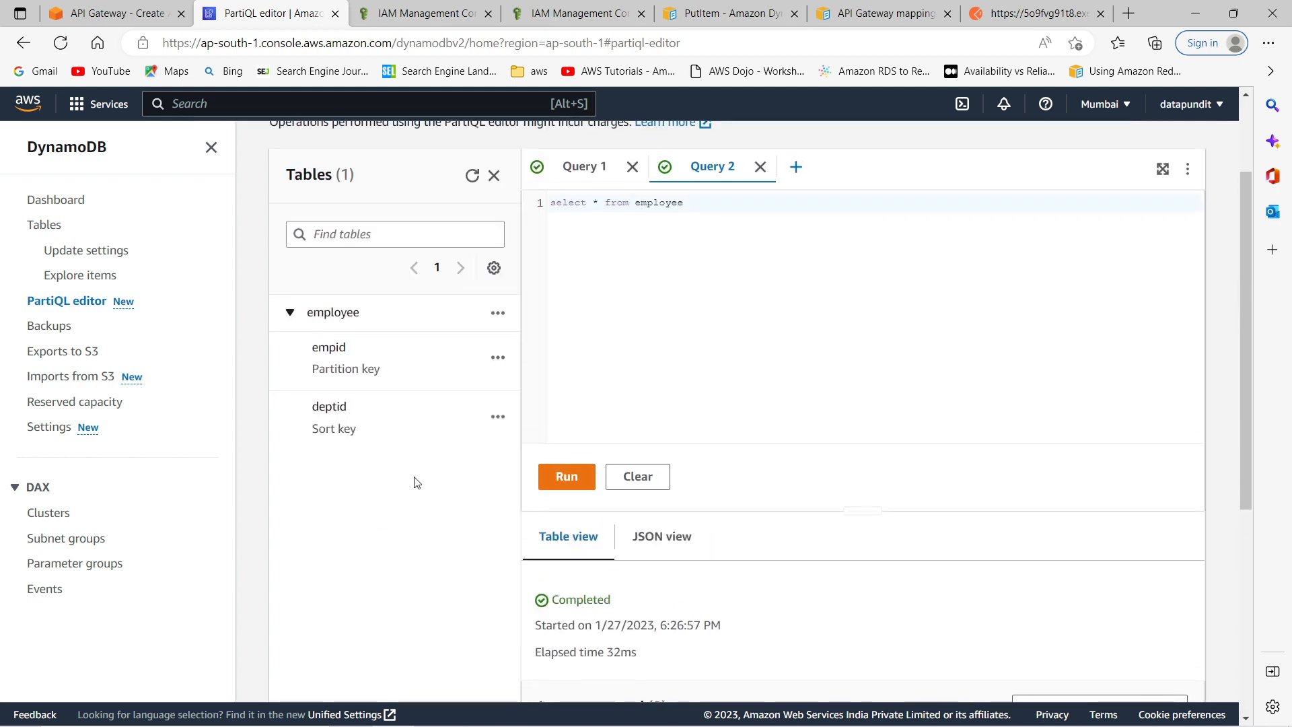
{"action": "scroll", "coordinate": [677, 309], "scroll_direction": "up", "scroll_amount": 2}
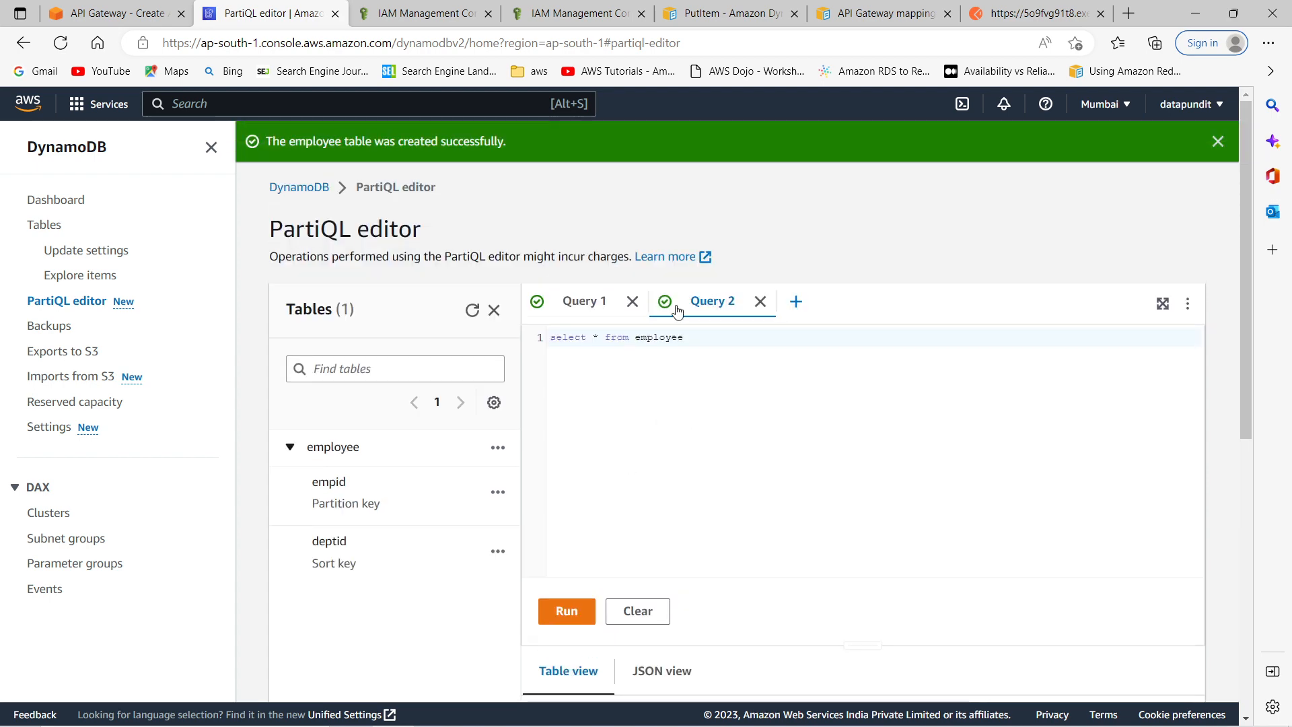
Switch to Postman, set the site value to "Mysore" in the payload, and send the POST request.
{"action": "left_click", "coordinate": [1029, 13]}
{"action": "left_click", "coordinate": [607, 388]}
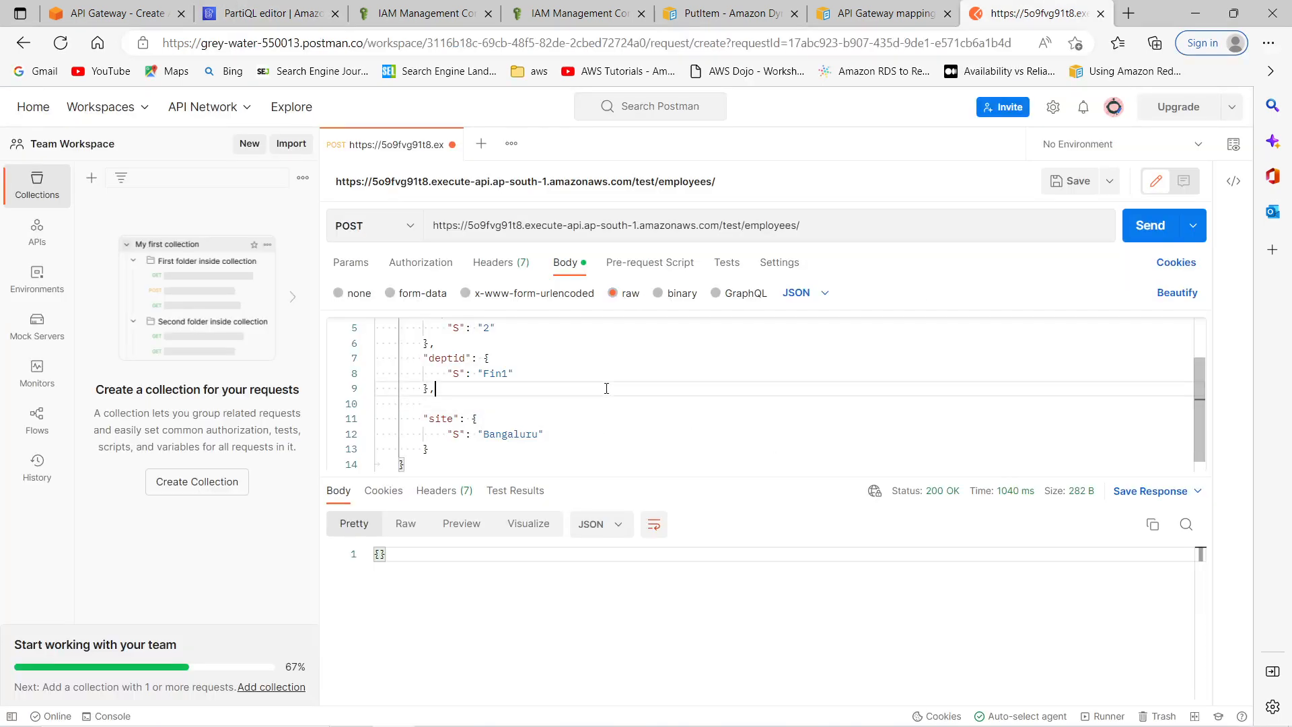
{"action": "scroll", "coordinate": [638, 388], "scroll_direction": "up", "scroll_amount": 2}
{"action": "scroll", "coordinate": [609, 387], "scroll_direction": "down", "scroll_amount": 2}
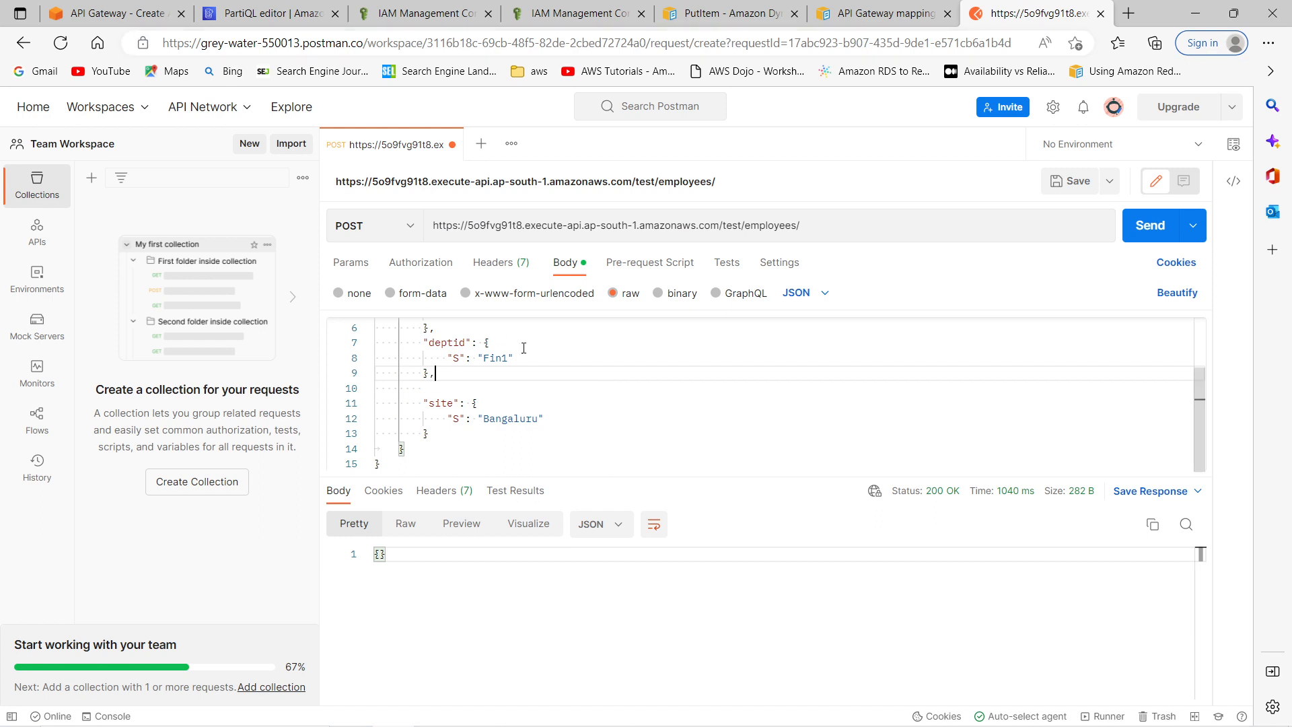
{"action": "double_click", "coordinate": [502, 421]}
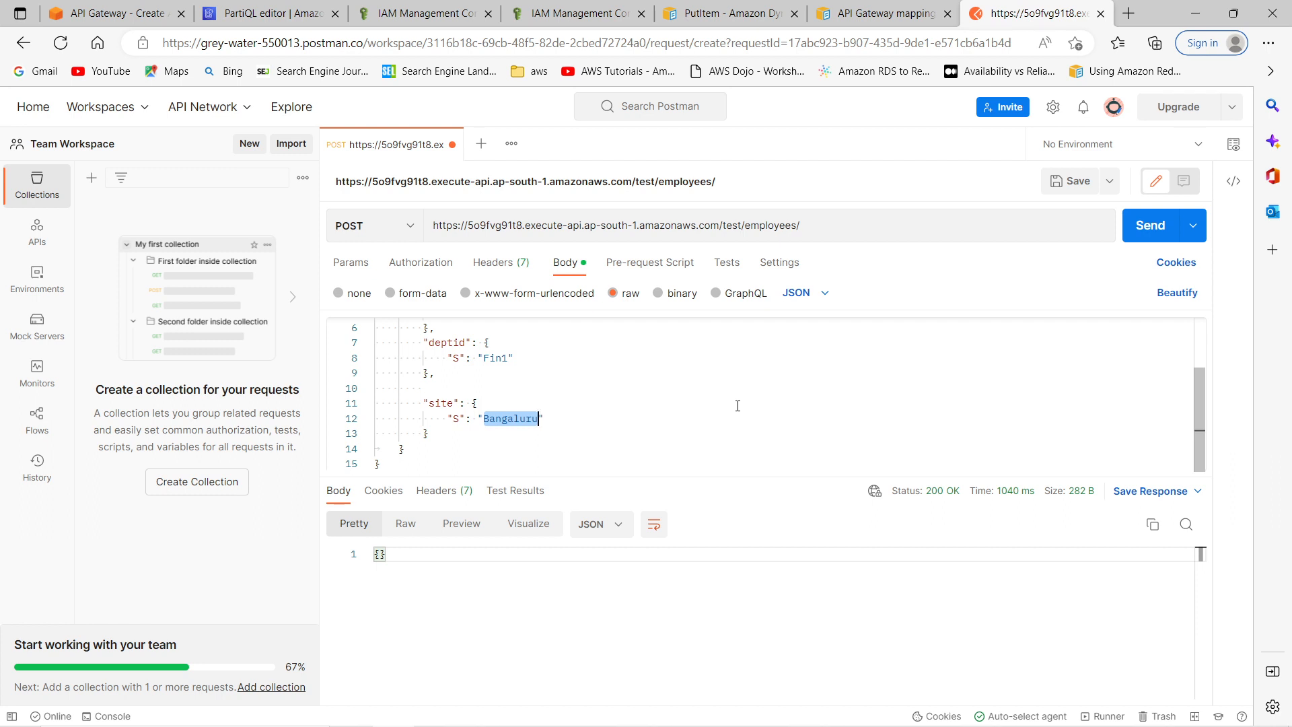
{"action": "type", "text": "Mysore"}
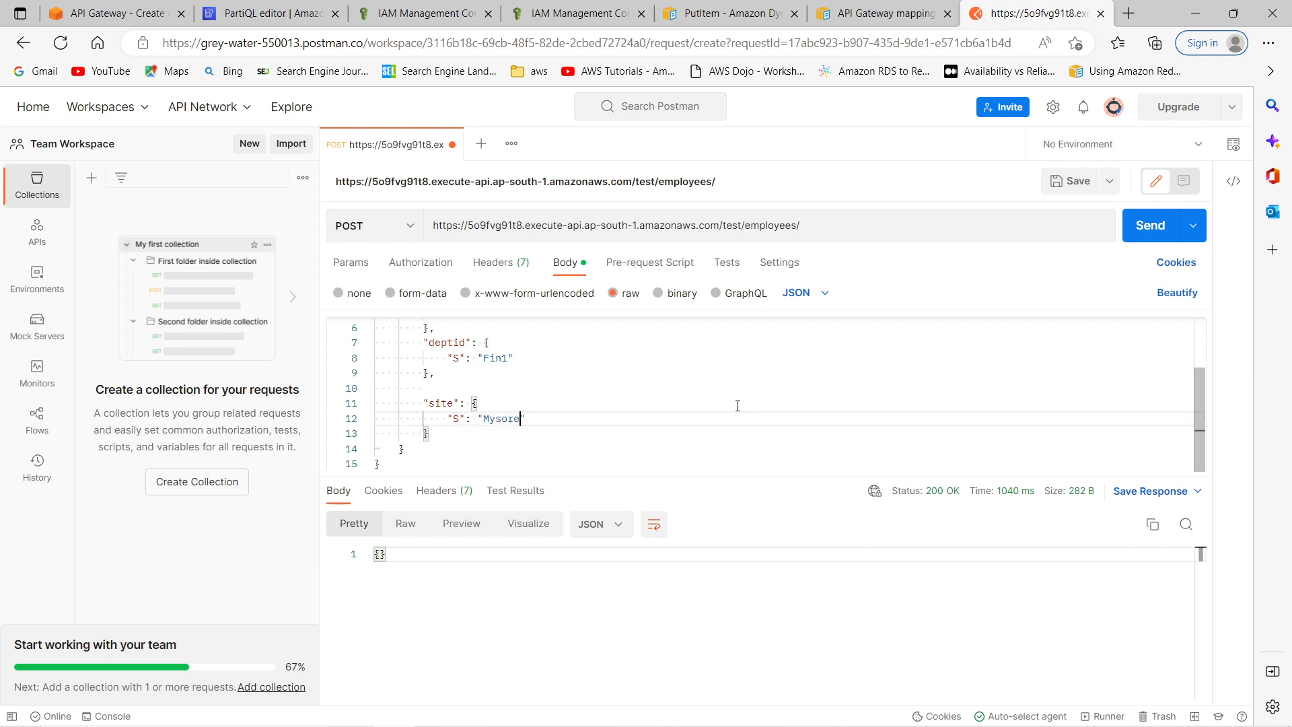
{"action": "left_click", "coordinate": [1148, 225]}
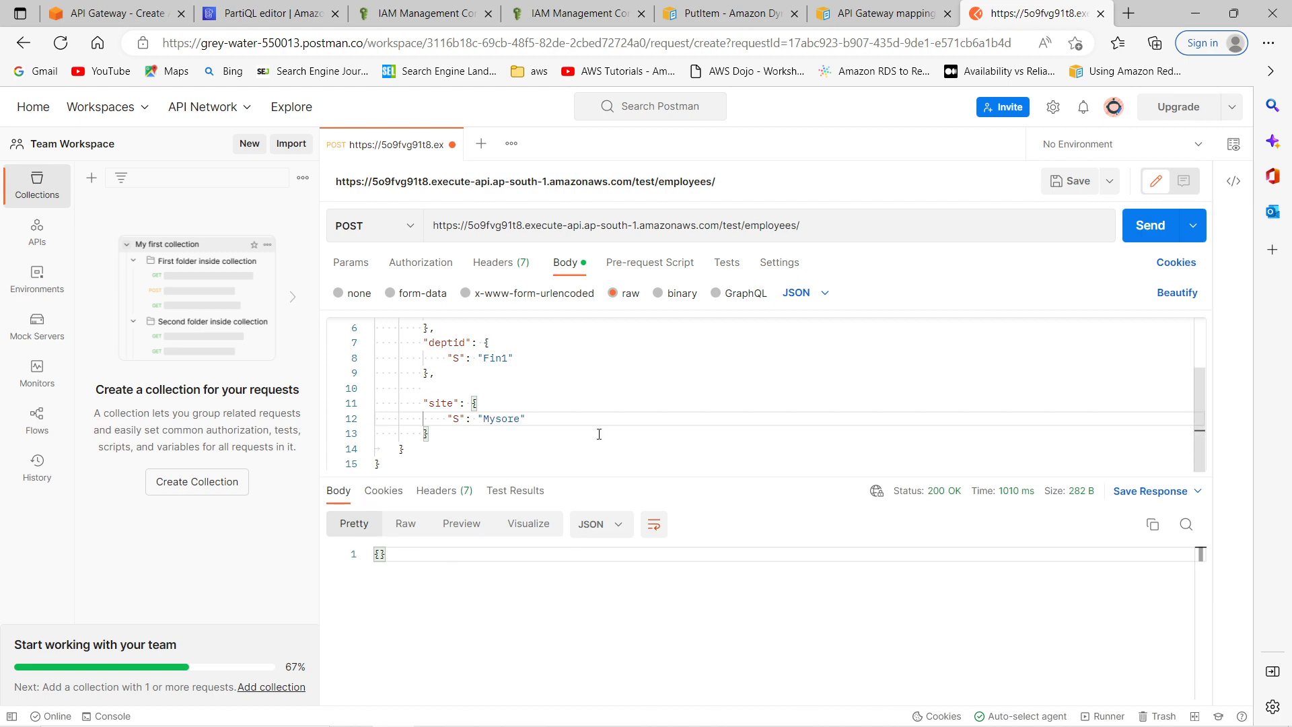
{"action": "scroll", "coordinate": [599, 434], "scroll_direction": "up", "scroll_amount": 3}
Switch to the DynamoDB PartiQL editor, rerun the employee query, and check the site value of employee 2.
{"action": "left_click", "coordinate": [275, 12]}
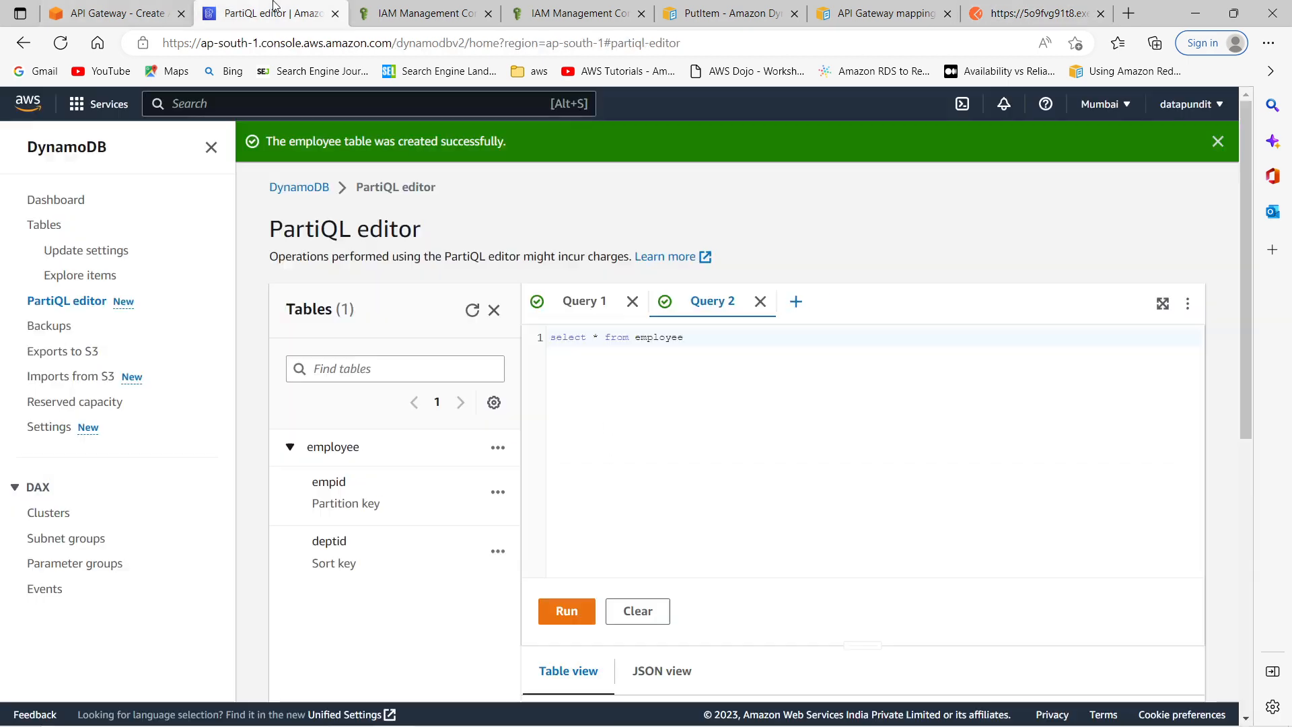
{"action": "left_click", "coordinate": [562, 610]}
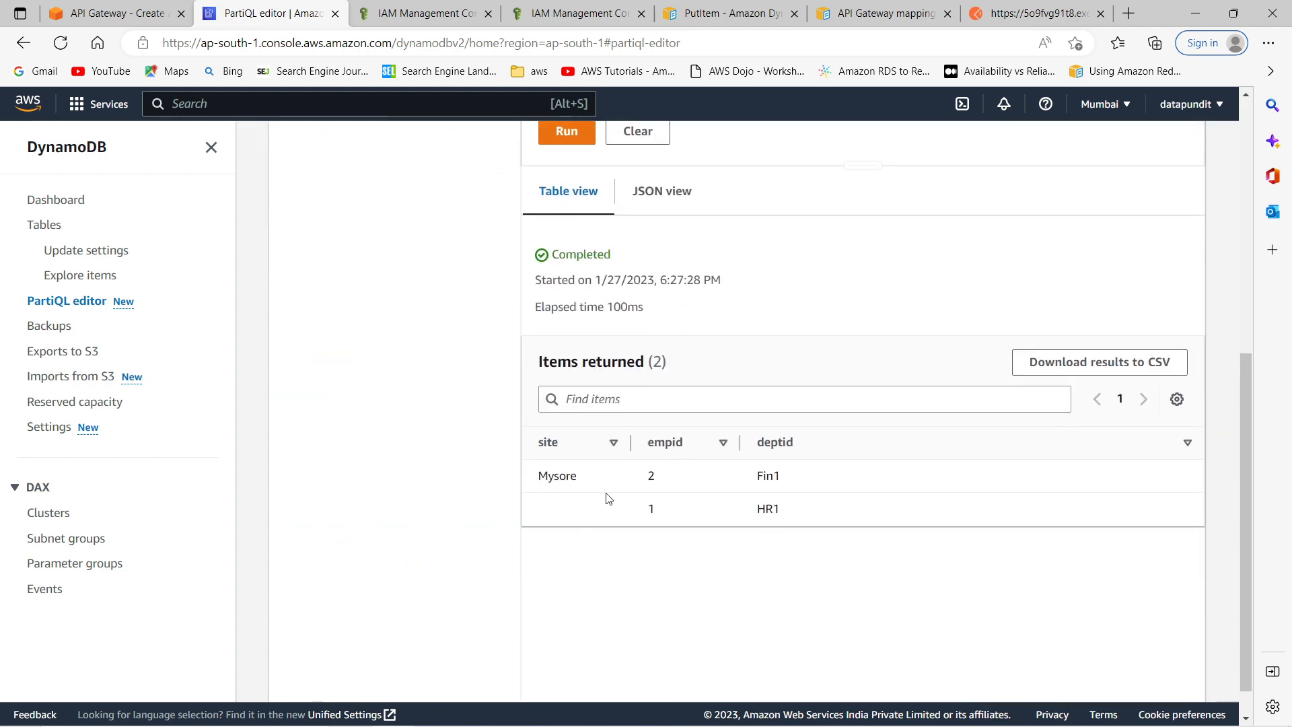
{"action": "scroll", "coordinate": [419, 402], "scroll_direction": "up", "scroll_amount": 7}
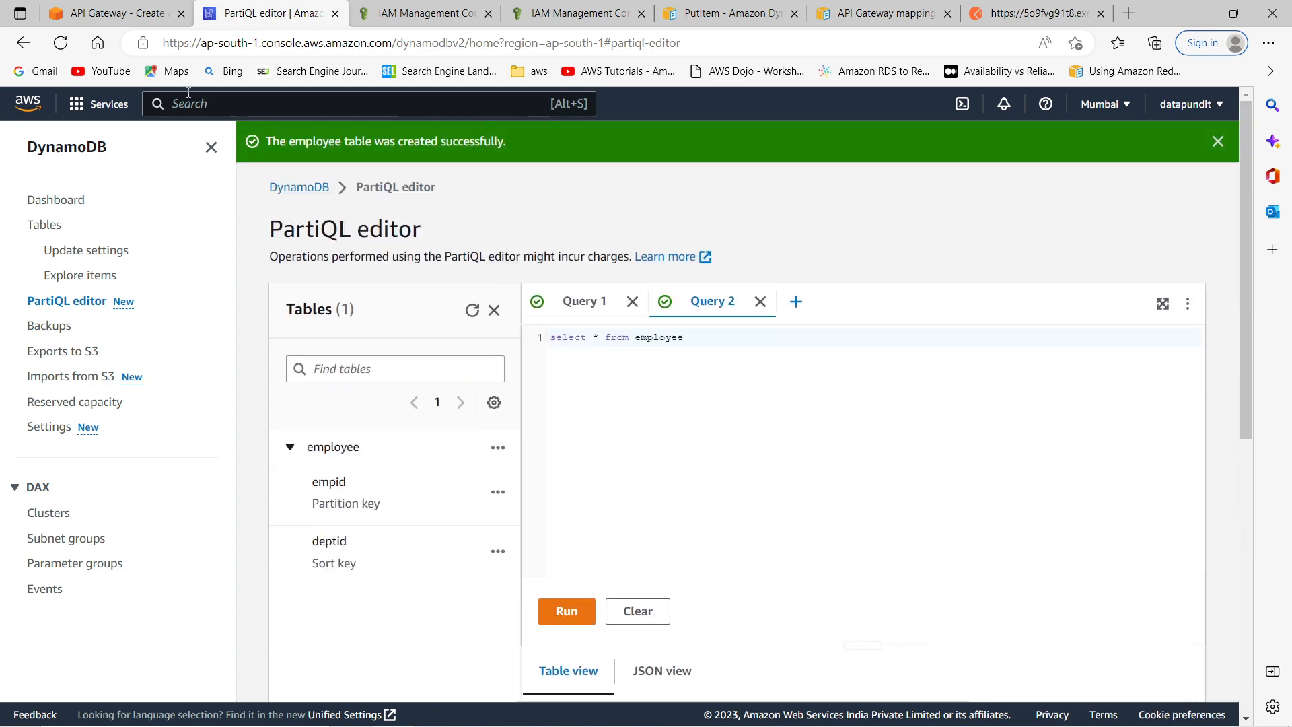
Switch to Postman, set the empid value to "3" in the payload, and send the POST request.
{"action": "left_click", "coordinate": [1019, 20]}
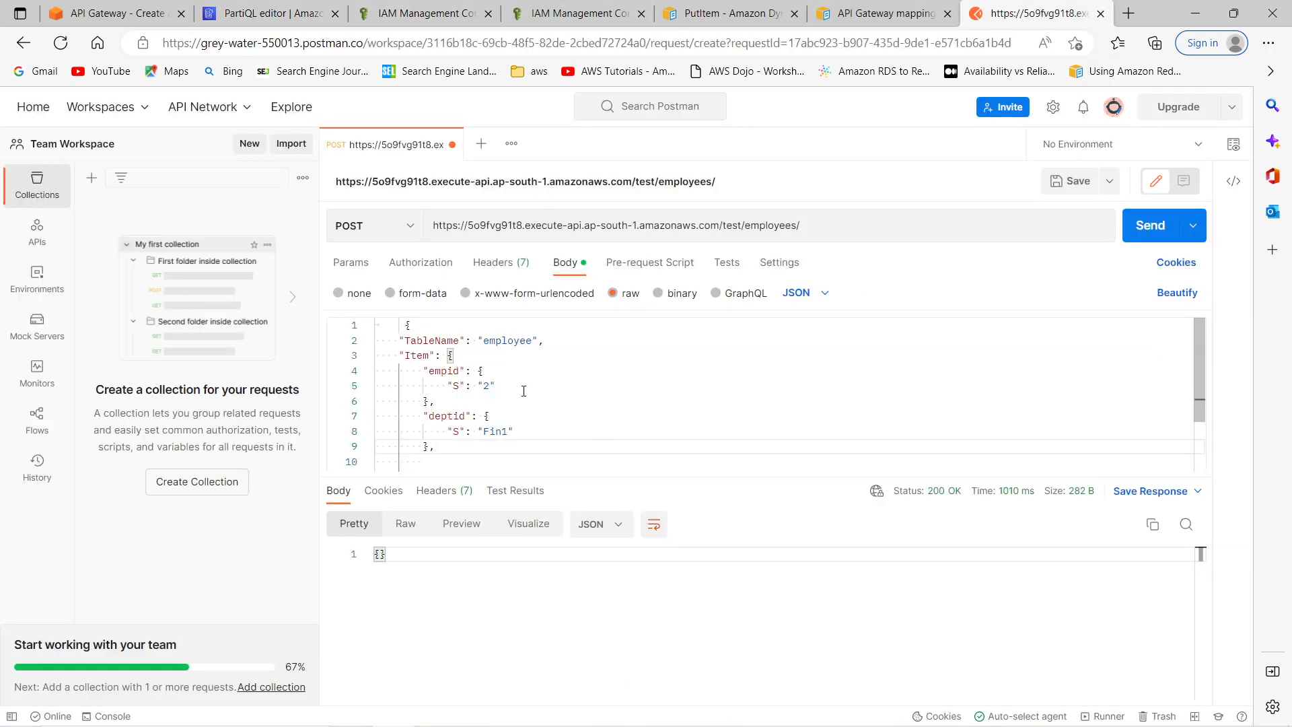
{"action": "left_click", "coordinate": [485, 385]}
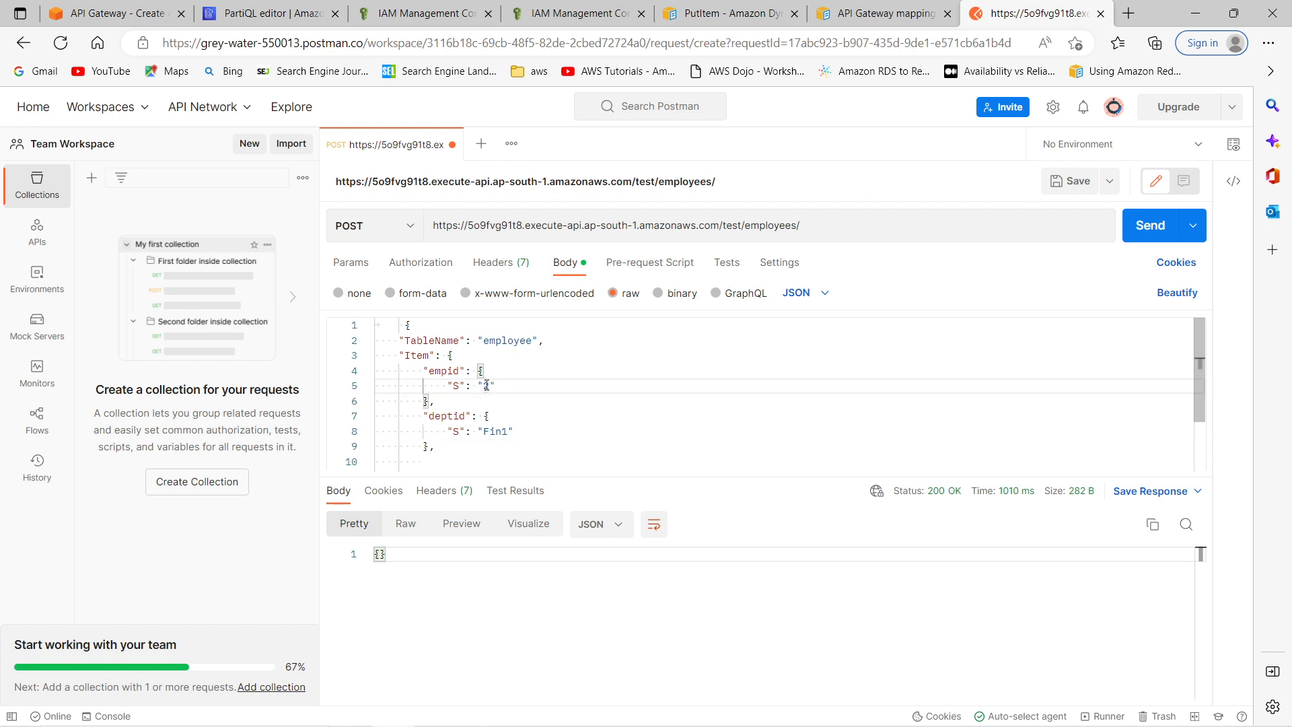
{"action": "type", "text": "3"}
{"action": "left_click", "coordinate": [1149, 224]}
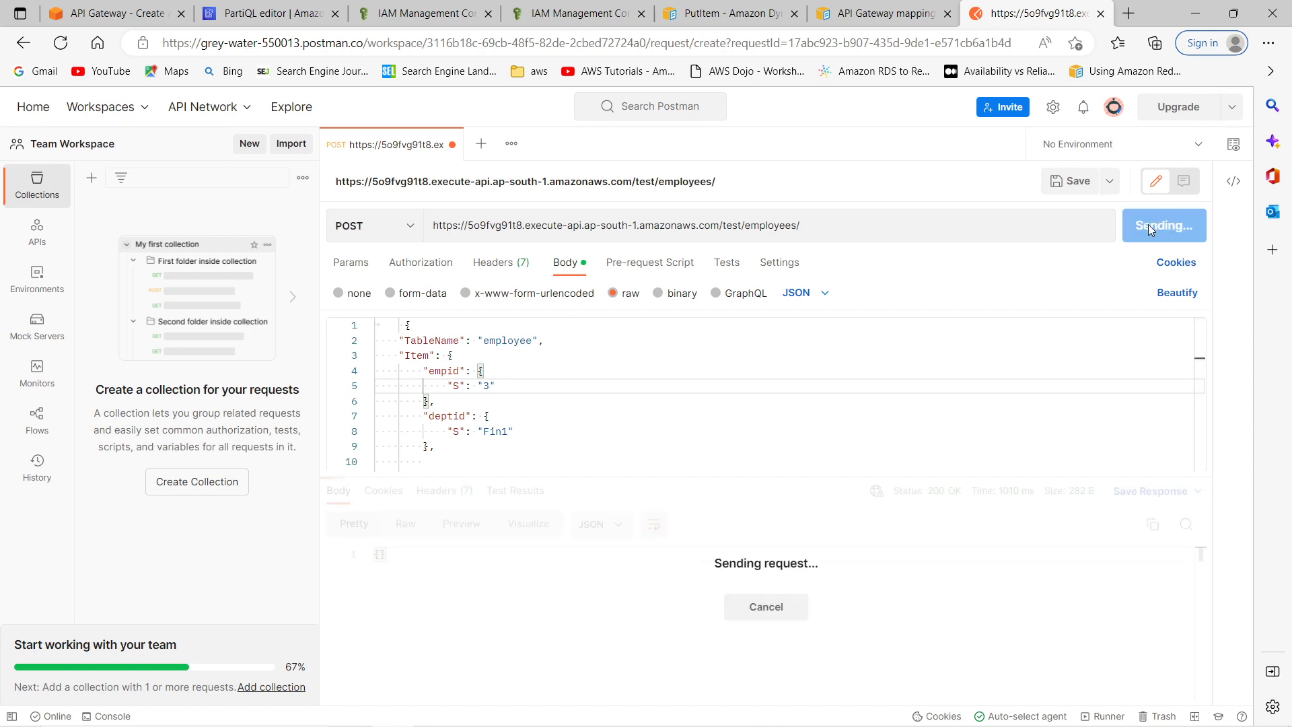
Switch to the DynamoDB PartiQL editor, rerun the employee query, and look for the item with empid 3.
{"action": "left_click", "coordinate": [309, 15]}
{"action": "left_click", "coordinate": [572, 611]}
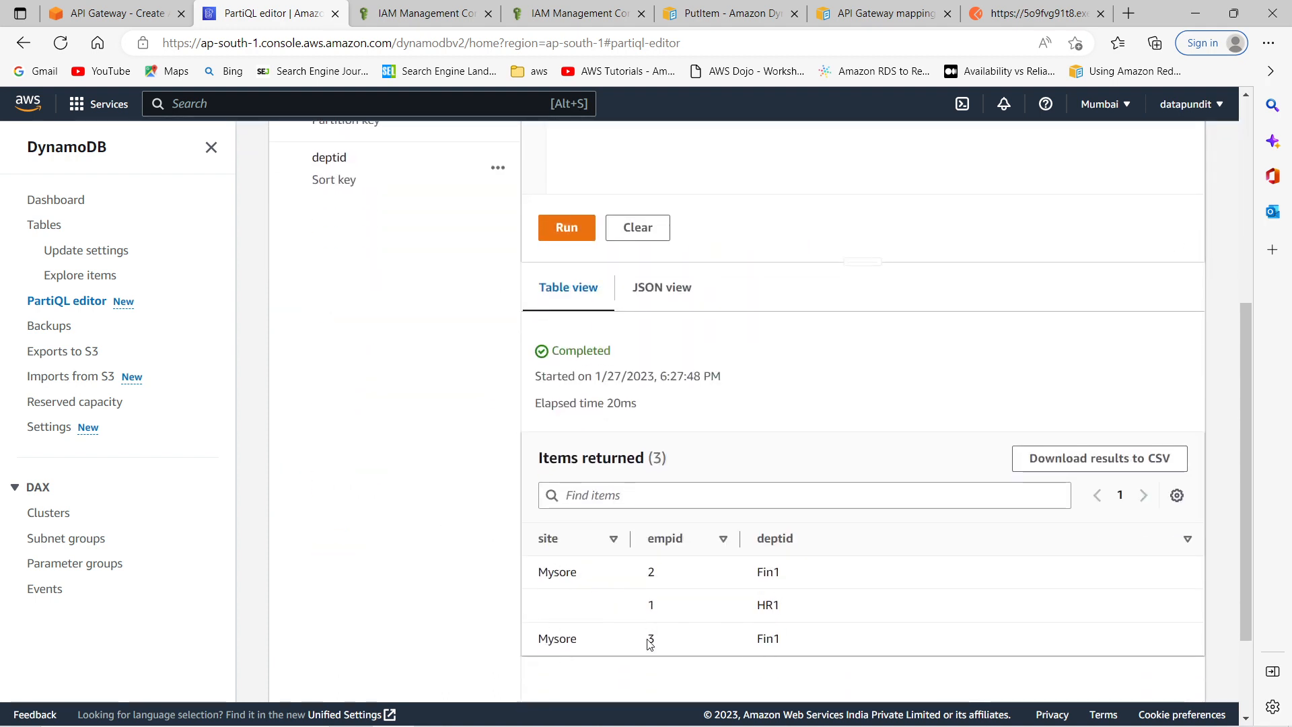
{"action": "scroll", "coordinate": [401, 429], "scroll_direction": "up", "scroll_amount": 5}
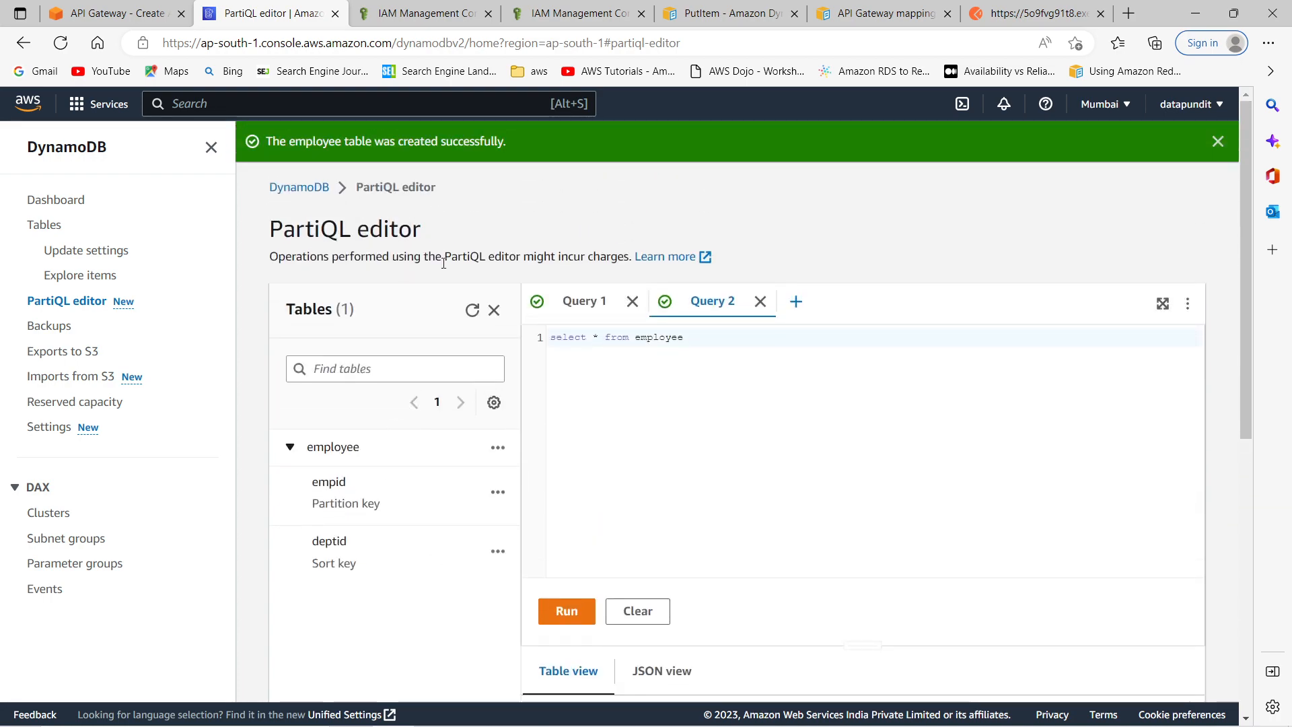
Switch to API Gateway, leave the method test, and open the Integration Request settings of the /employees POST method.
{"action": "left_click", "coordinate": [101, 15]}
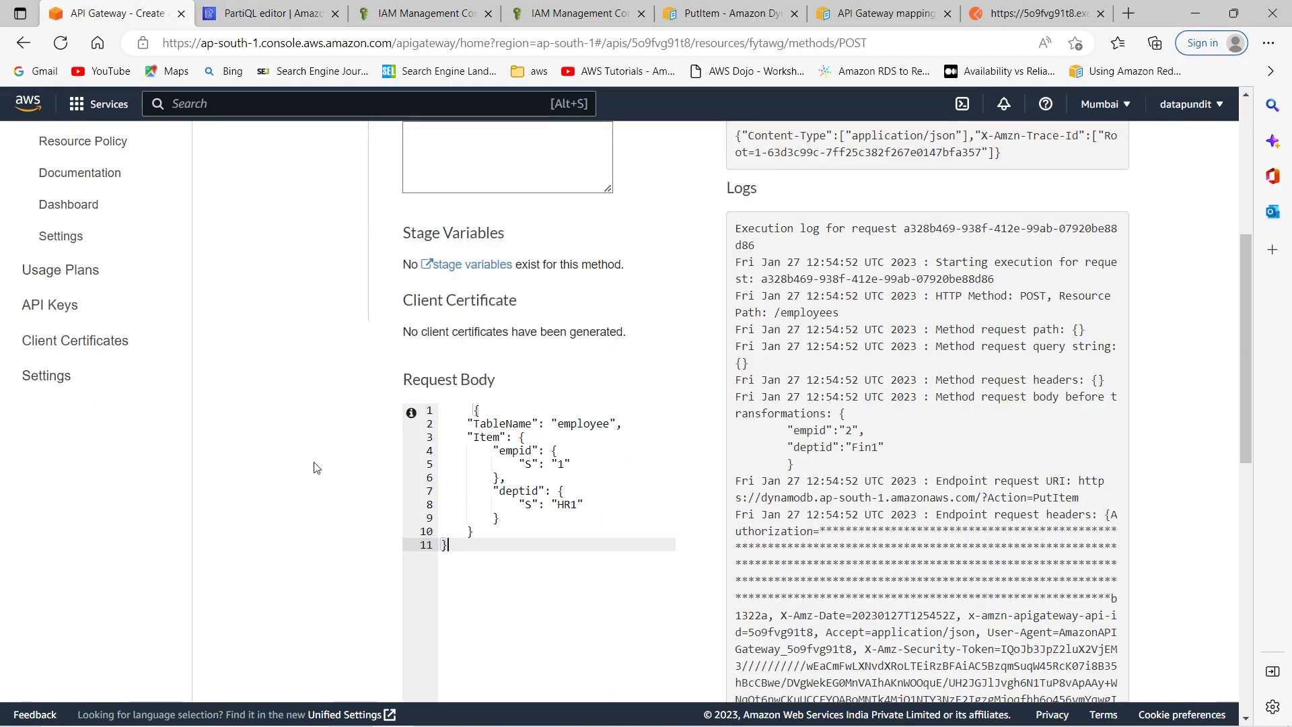
{"action": "scroll", "coordinate": [298, 451], "scroll_direction": "down", "scroll_amount": 3}
{"action": "scroll", "coordinate": [299, 437], "scroll_direction": "up", "scroll_amount": 8}
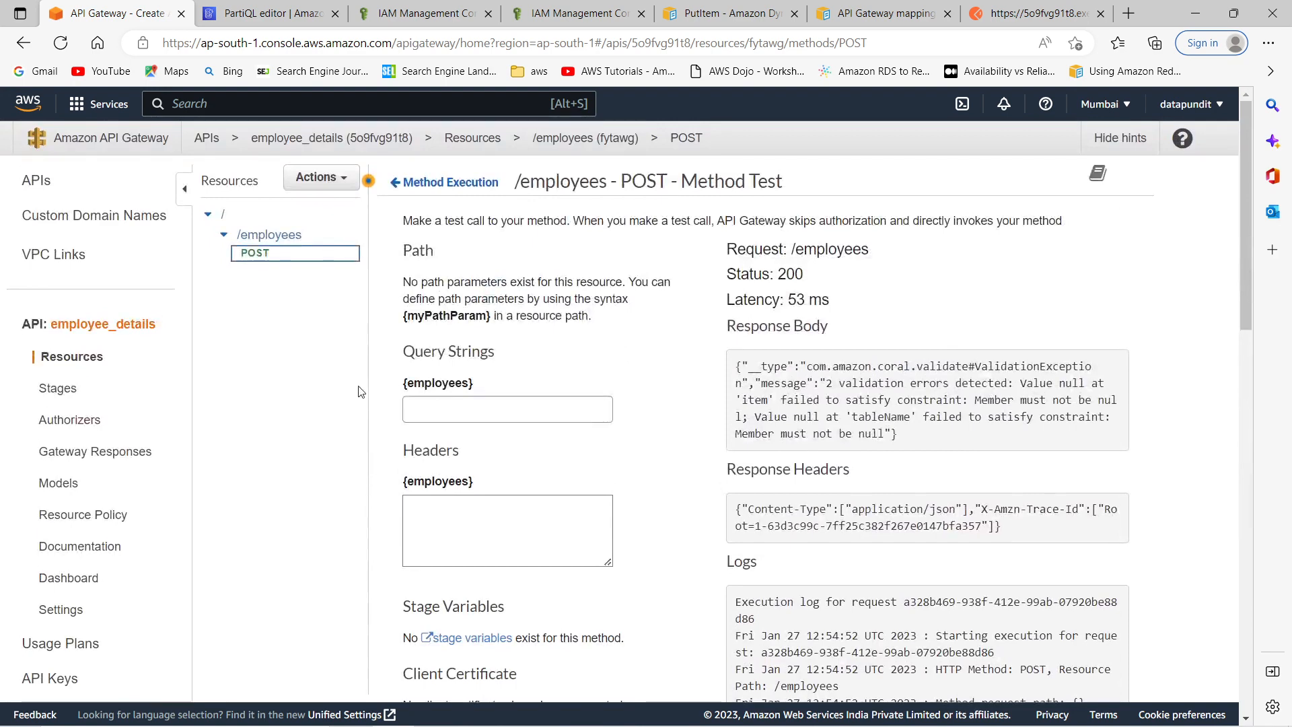
{"action": "left_click", "coordinate": [422, 186]}
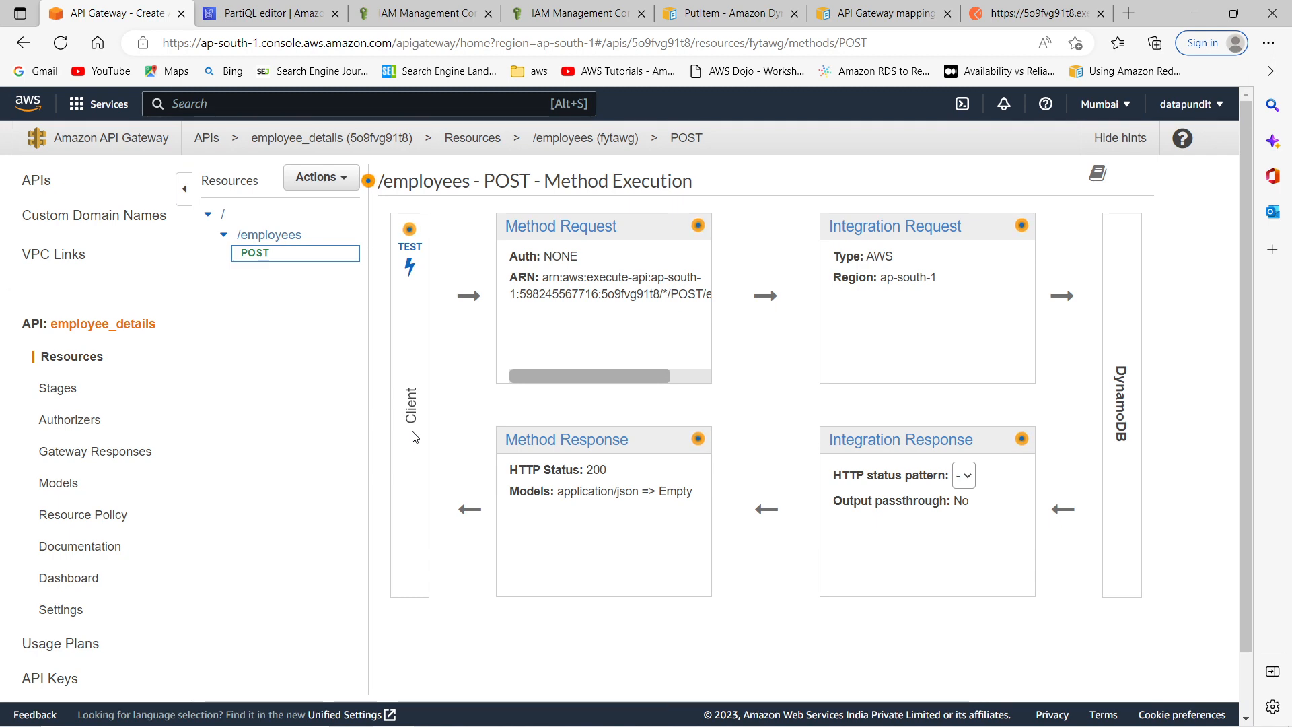
{"action": "left_click", "coordinate": [933, 233]}
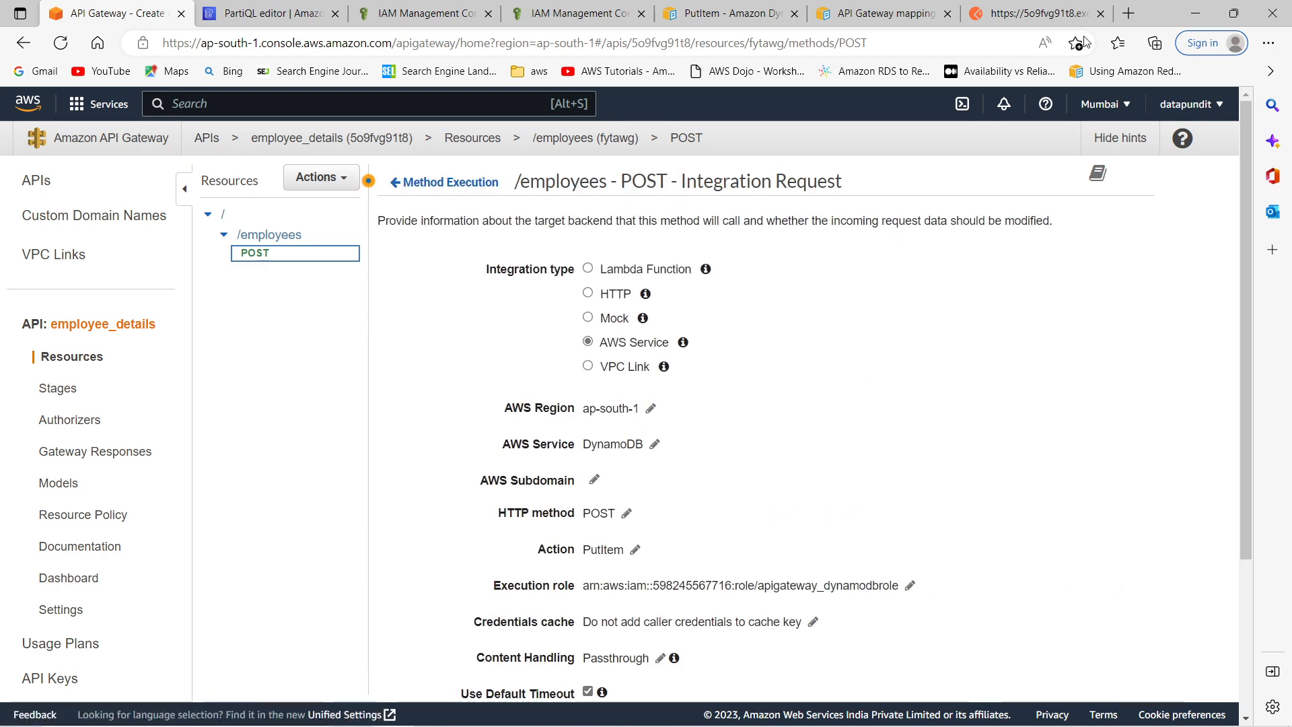
Switch to Postman and review the full JSON request body, from TableName through the empid, deptid and site attributes.
{"action": "left_click", "coordinate": [1047, 18]}
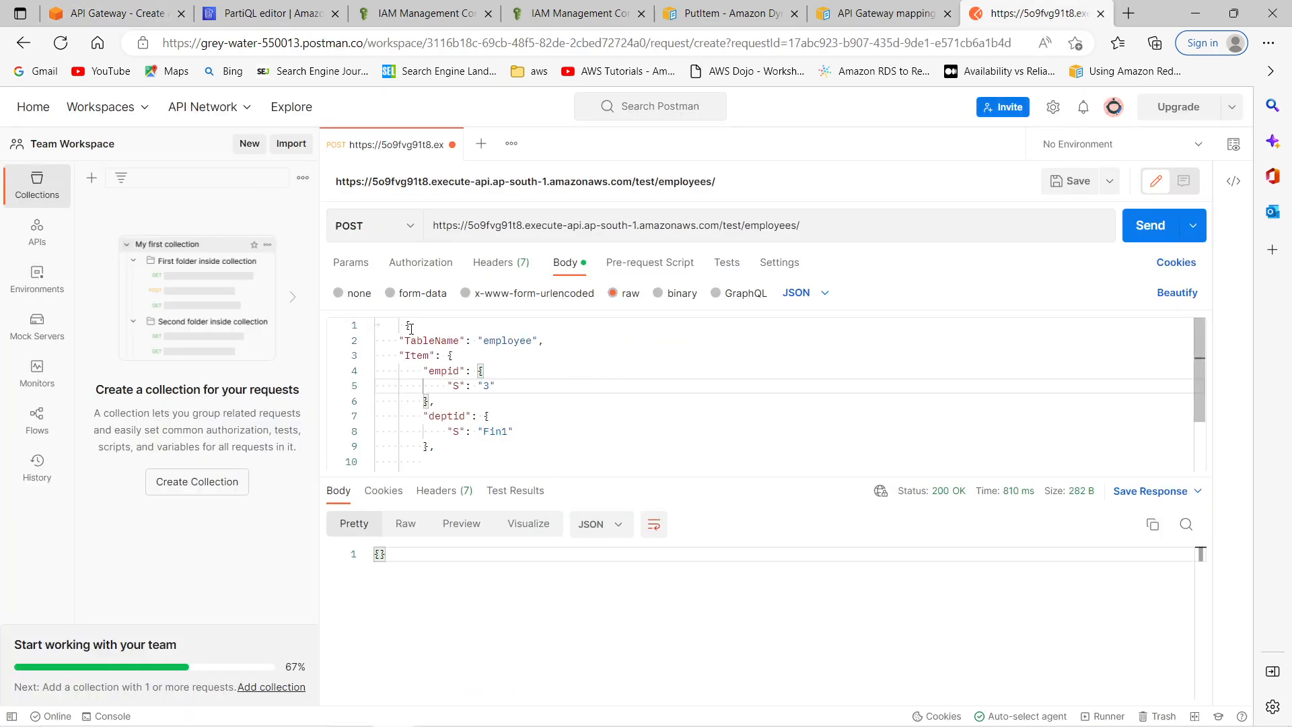
{"action": "left_click_drag", "start_coordinate": [401, 325], "coordinate": [424, 467]}
{"action": "left_click", "coordinate": [559, 450]}
{"action": "scroll", "coordinate": [599, 412], "scroll_direction": "up", "scroll_amount": 3}
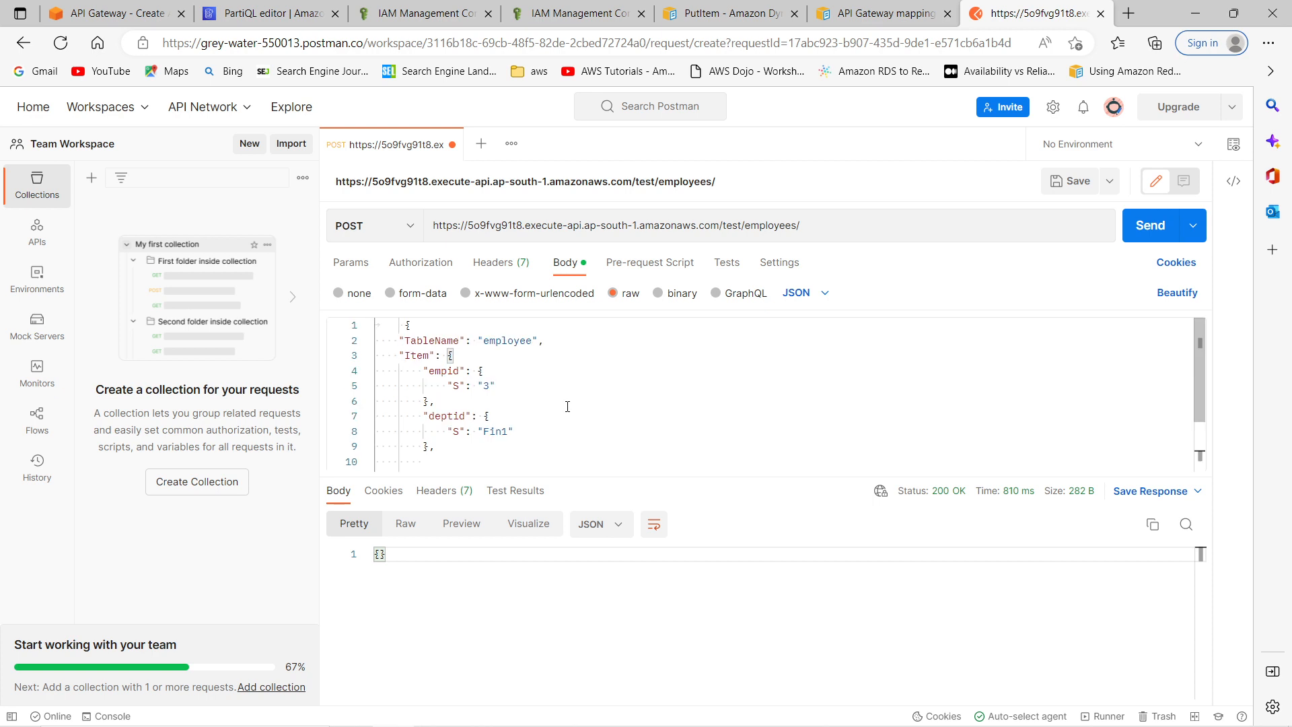
{"action": "scroll", "coordinate": [567, 407], "scroll_direction": "down", "scroll_amount": 3}
{"action": "scroll", "coordinate": [576, 404], "scroll_direction": "up", "scroll_amount": 3}
{"action": "scroll", "coordinate": [576, 403], "scroll_direction": "down", "scroll_amount": 3}
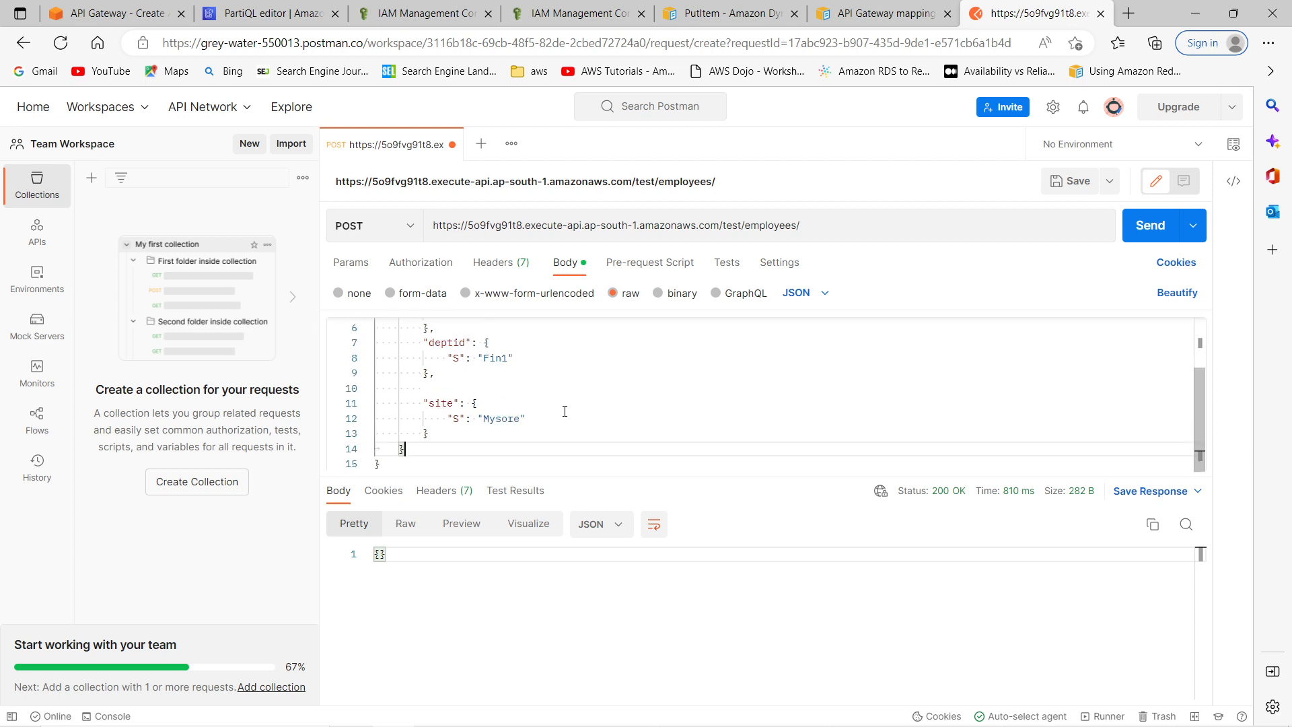
{"action": "key", "text": "ctrl+a"}
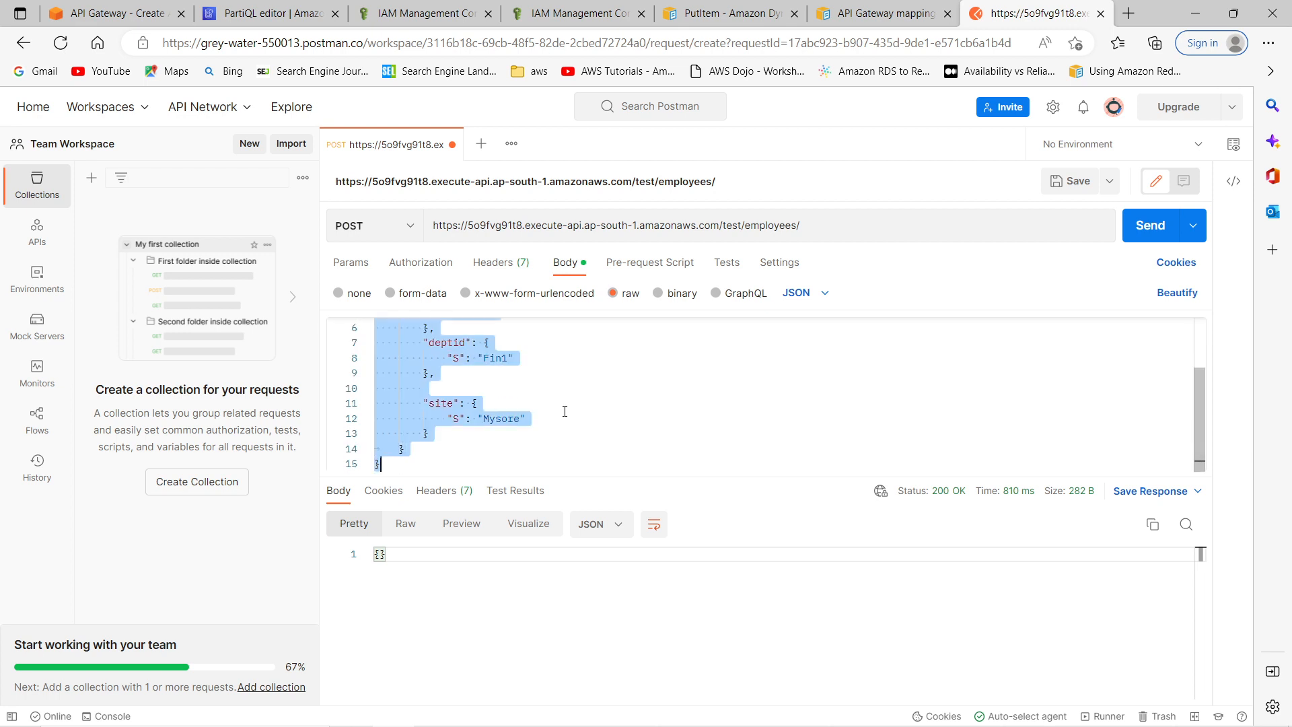
{"action": "left_click", "coordinate": [565, 411]}
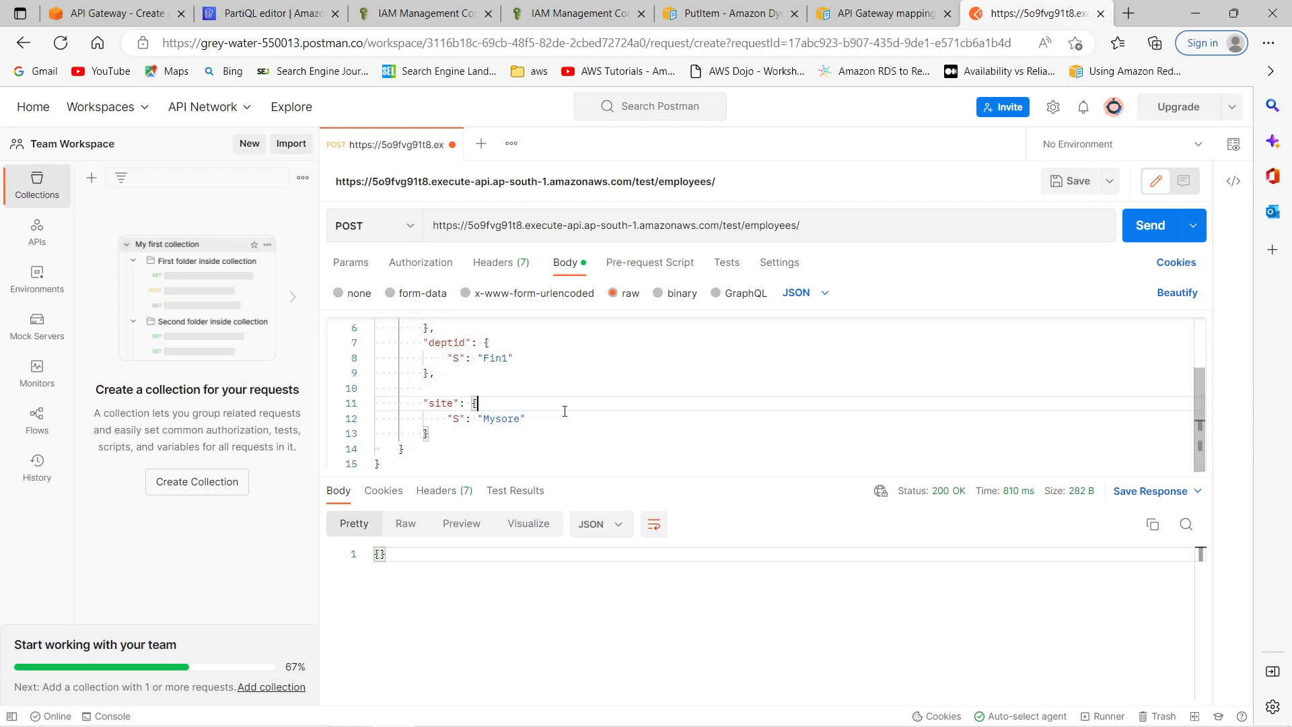
{"action": "scroll", "coordinate": [565, 411], "scroll_direction": "up", "scroll_amount": 3}
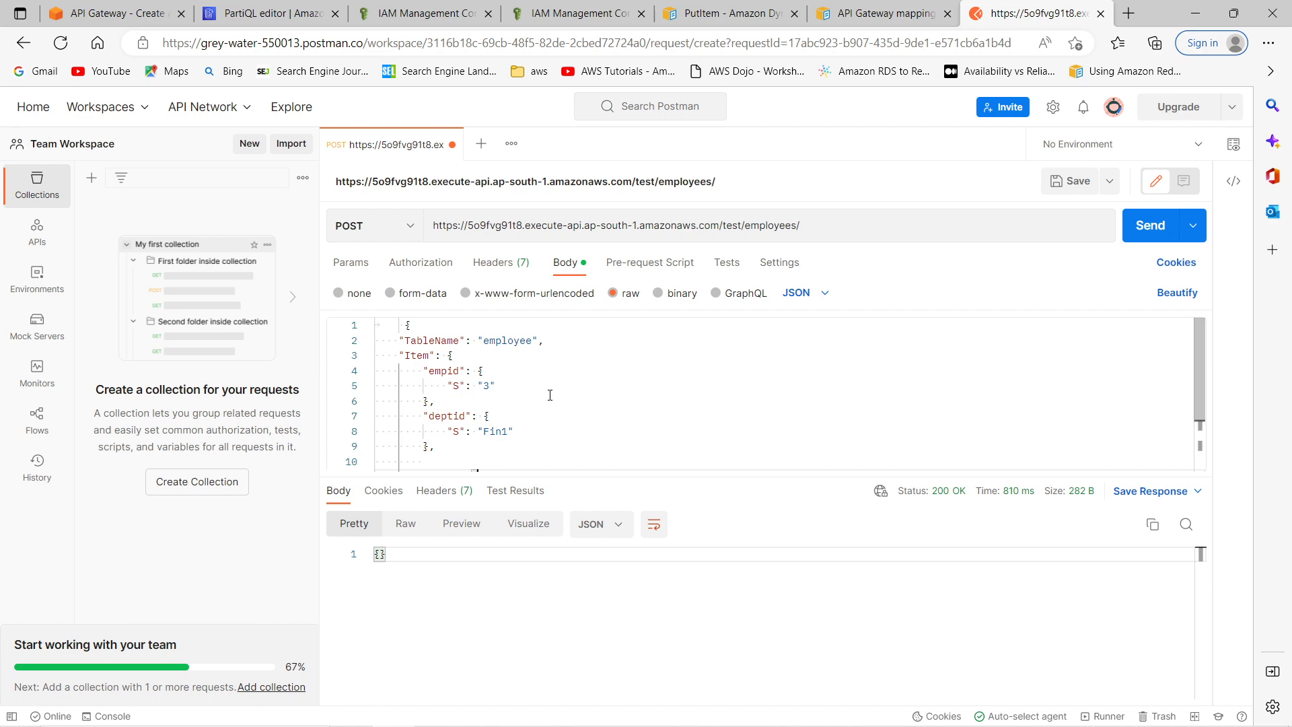
Switch to API Gateway, reopen the Integration Request of the /employees POST method, and expand its Mapping Templates section.
{"action": "left_click", "coordinate": [133, 17]}
{"action": "scroll", "coordinate": [442, 473], "scroll_direction": "down", "scroll_amount": 3}
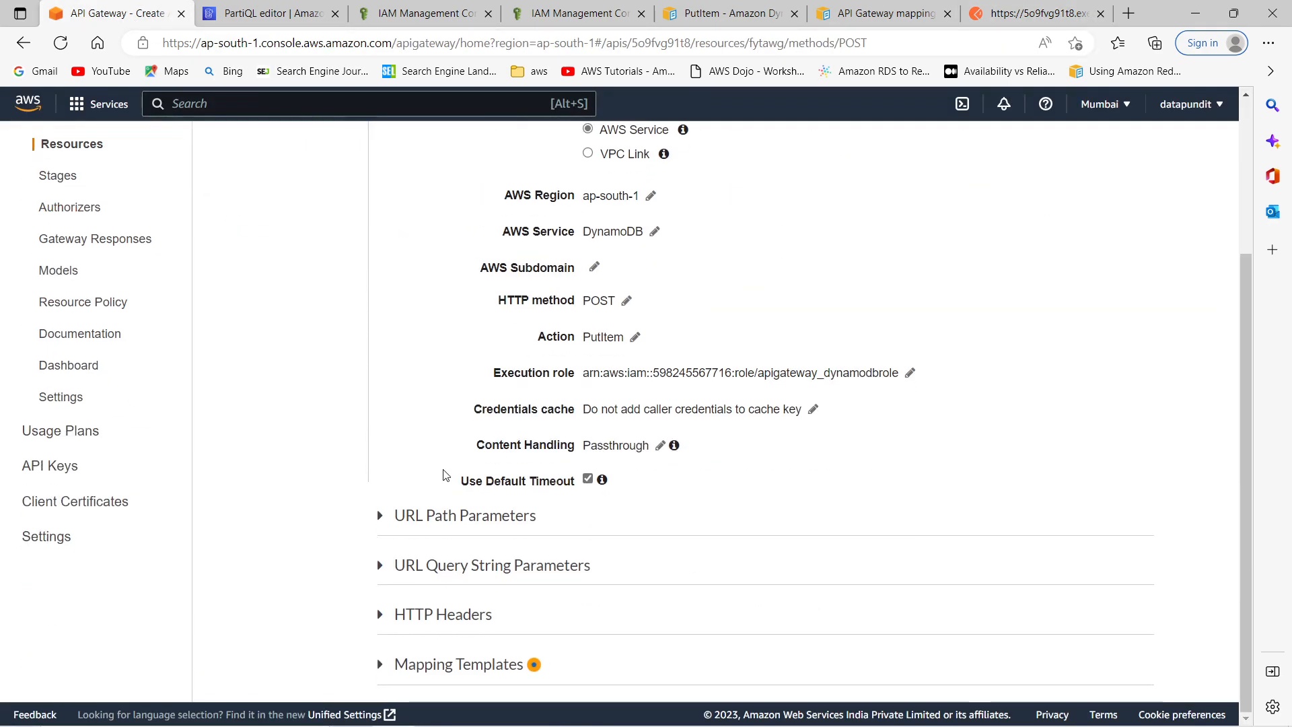
{"action": "scroll", "coordinate": [782, 313], "scroll_direction": "up", "scroll_amount": 3}
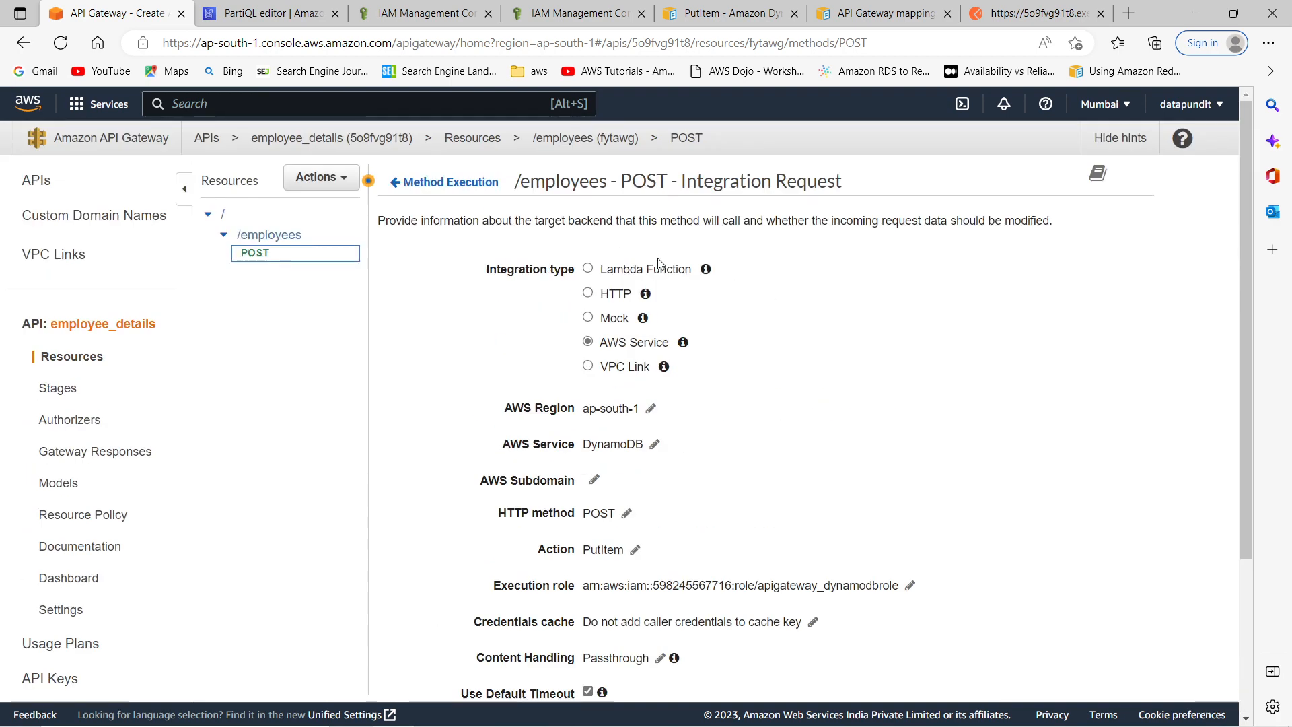
{"action": "left_click", "coordinate": [457, 187]}
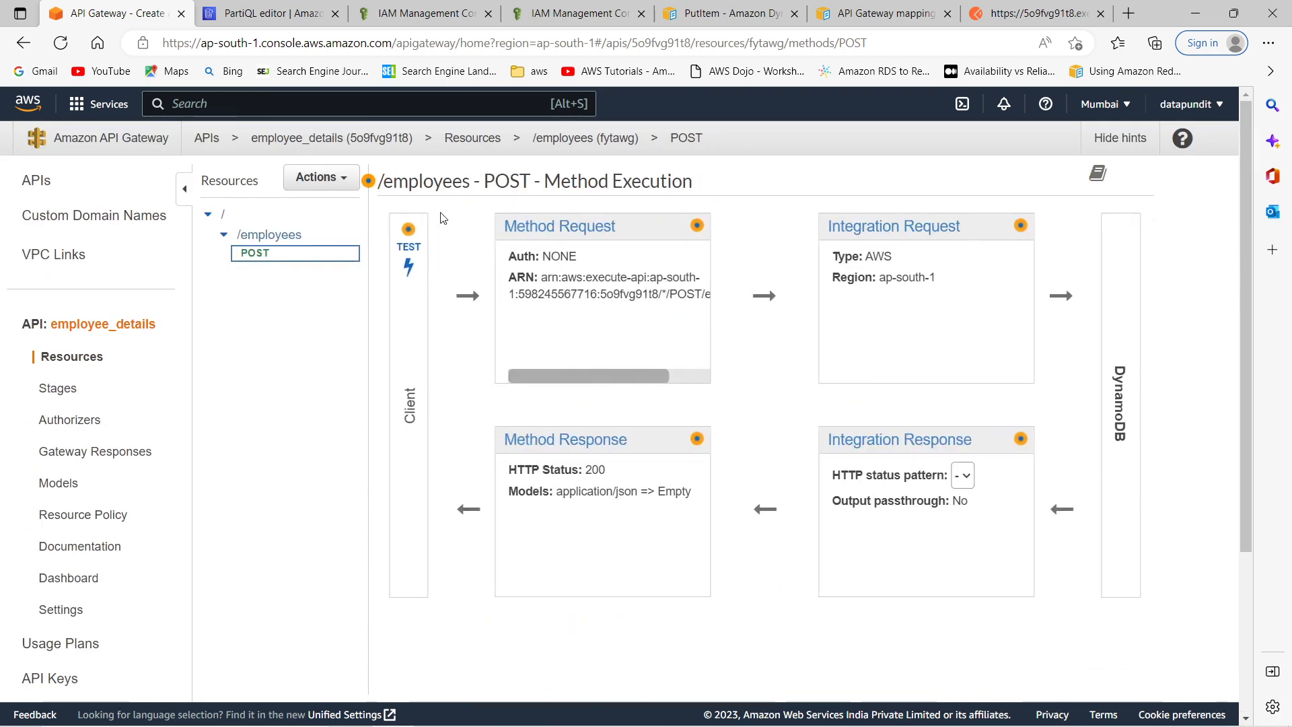
{"action": "left_click", "coordinate": [911, 232]}
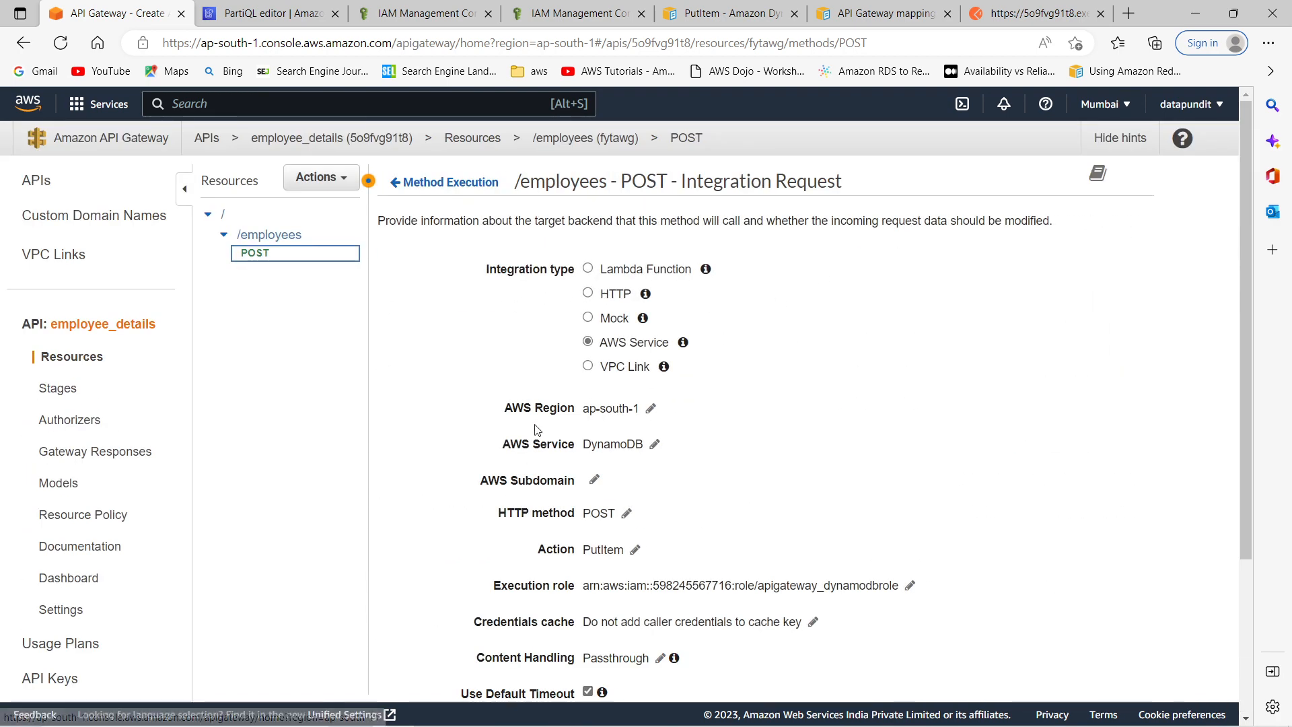
{"action": "scroll", "coordinate": [453, 426], "scroll_direction": "down", "scroll_amount": 3}
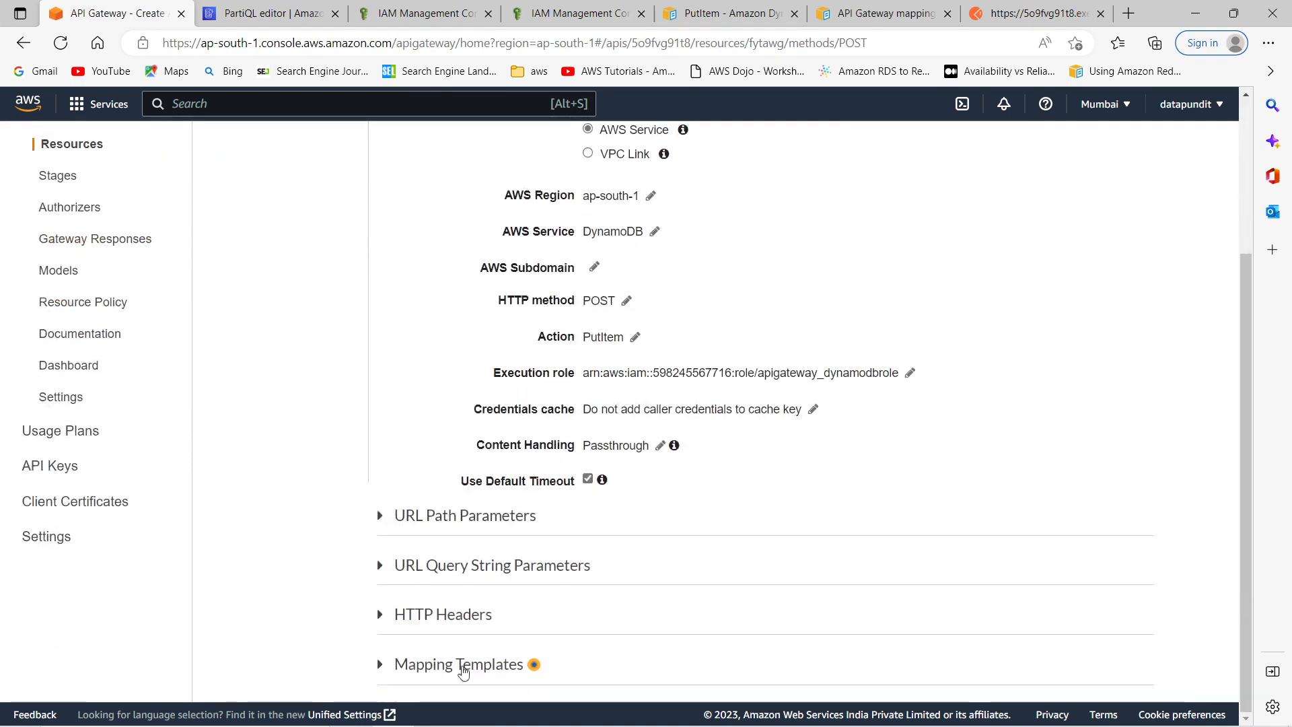
{"action": "left_click", "coordinate": [382, 666]}
{"action": "scroll", "coordinate": [669, 508], "scroll_direction": "down", "scroll_amount": 3}
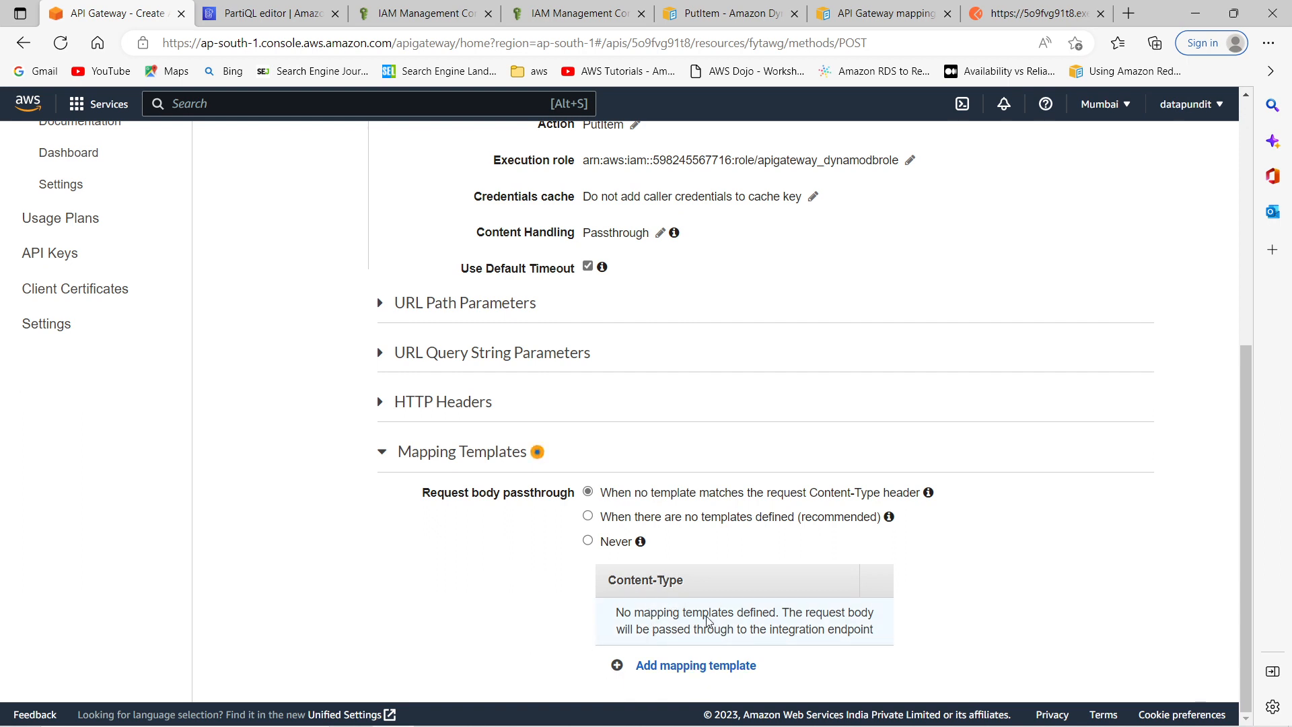
Add a mapping template for content type application/json and accept securing the integration to the defined content types.
{"action": "left_click", "coordinate": [683, 666]}
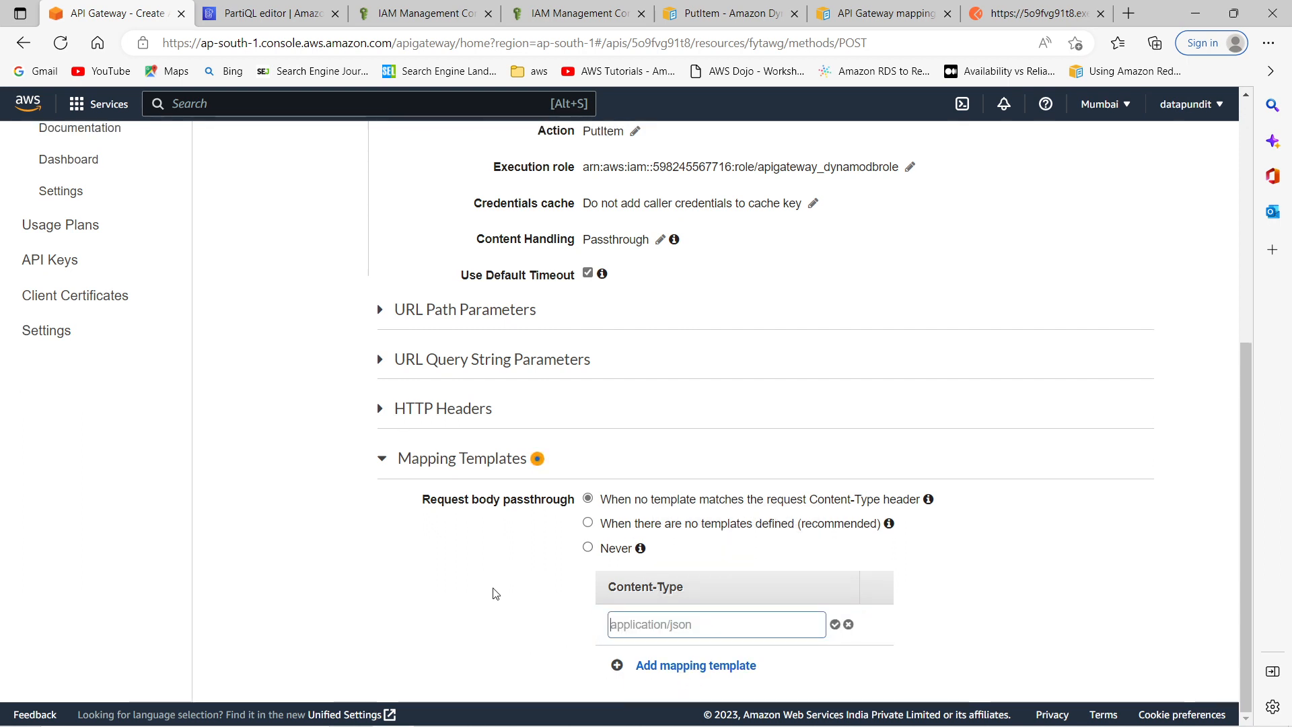
{"action": "type", "text": "application/json"}
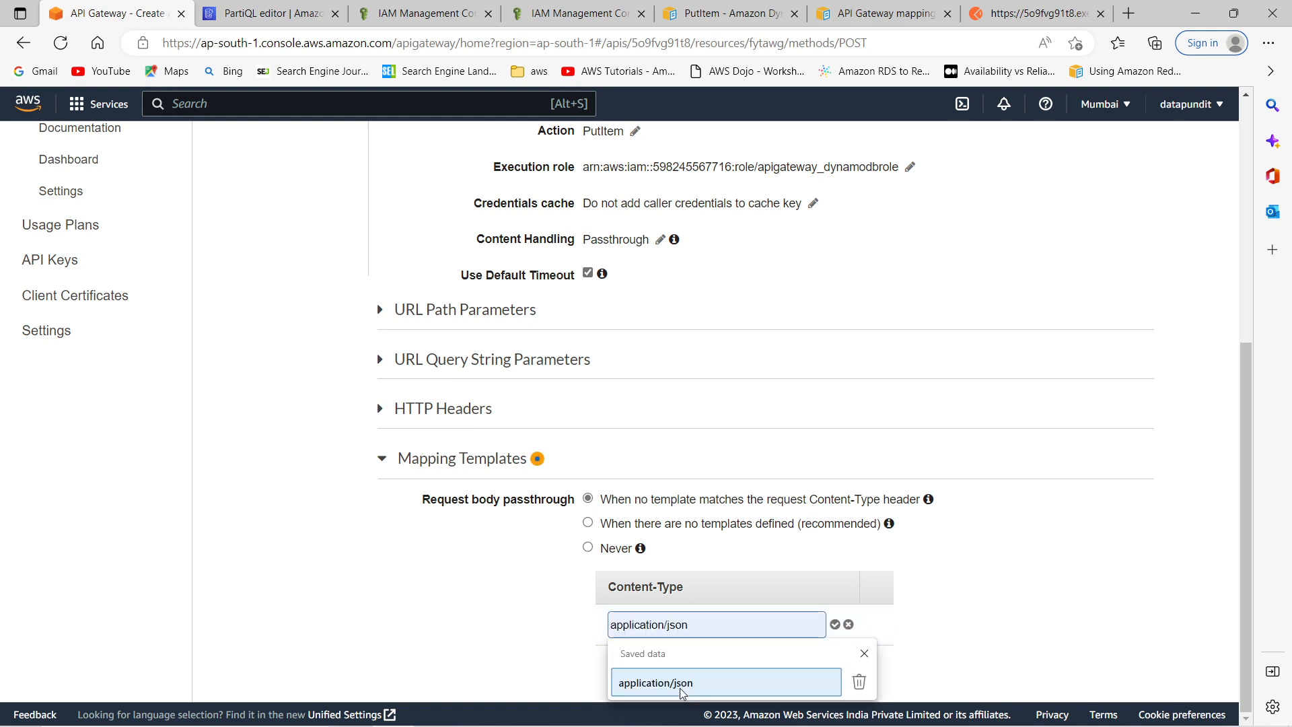
{"action": "left_click", "coordinate": [680, 688]}
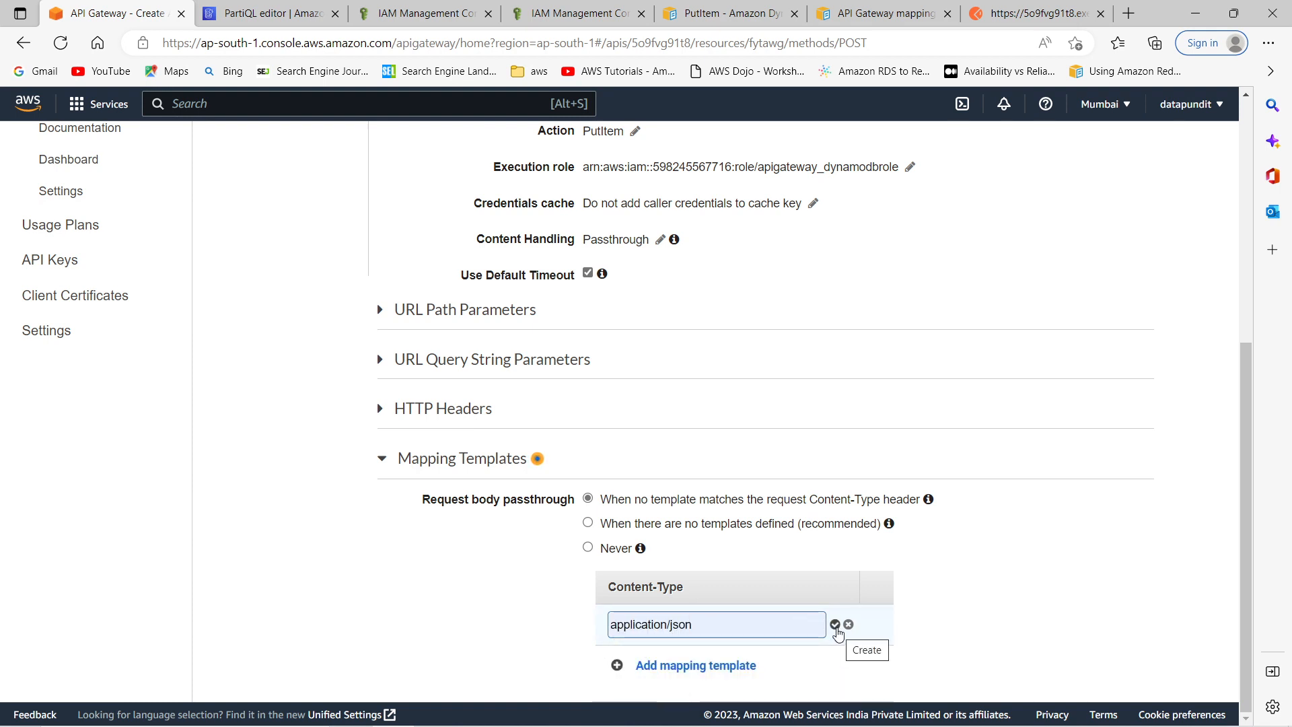
{"action": "left_click", "coordinate": [834, 626]}
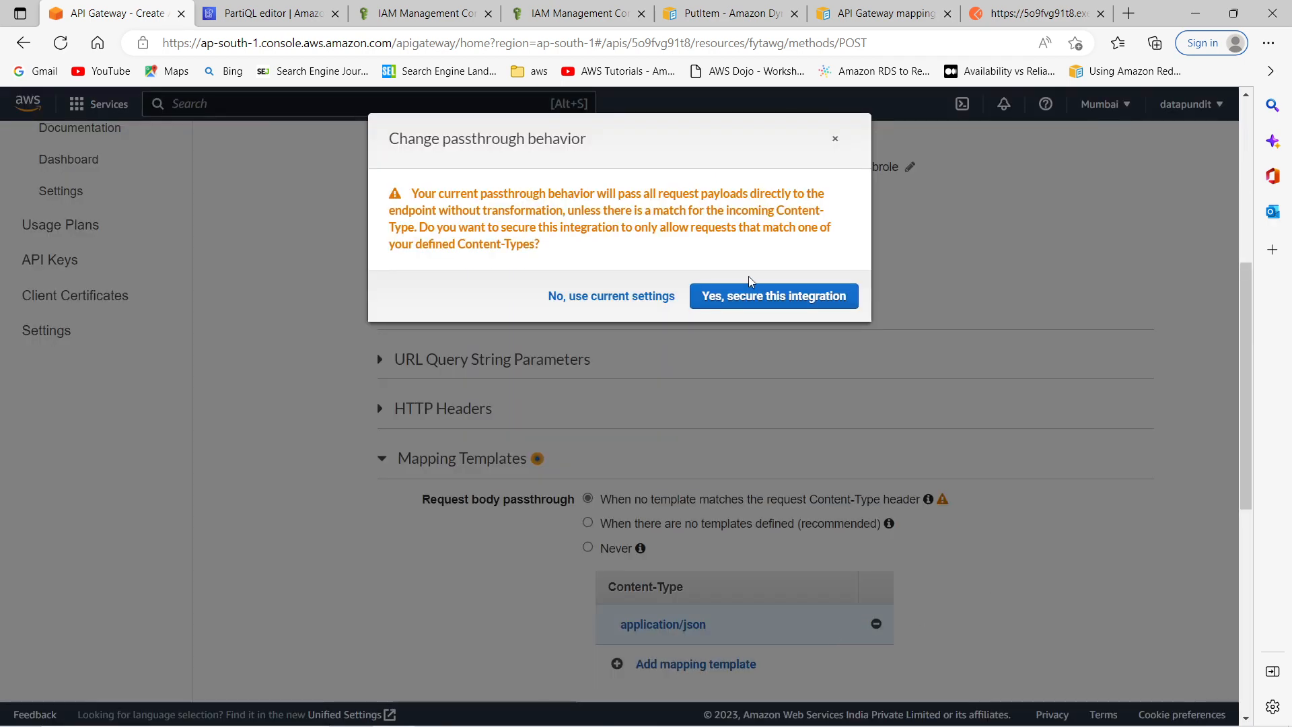
{"action": "left_click", "coordinate": [733, 298]}
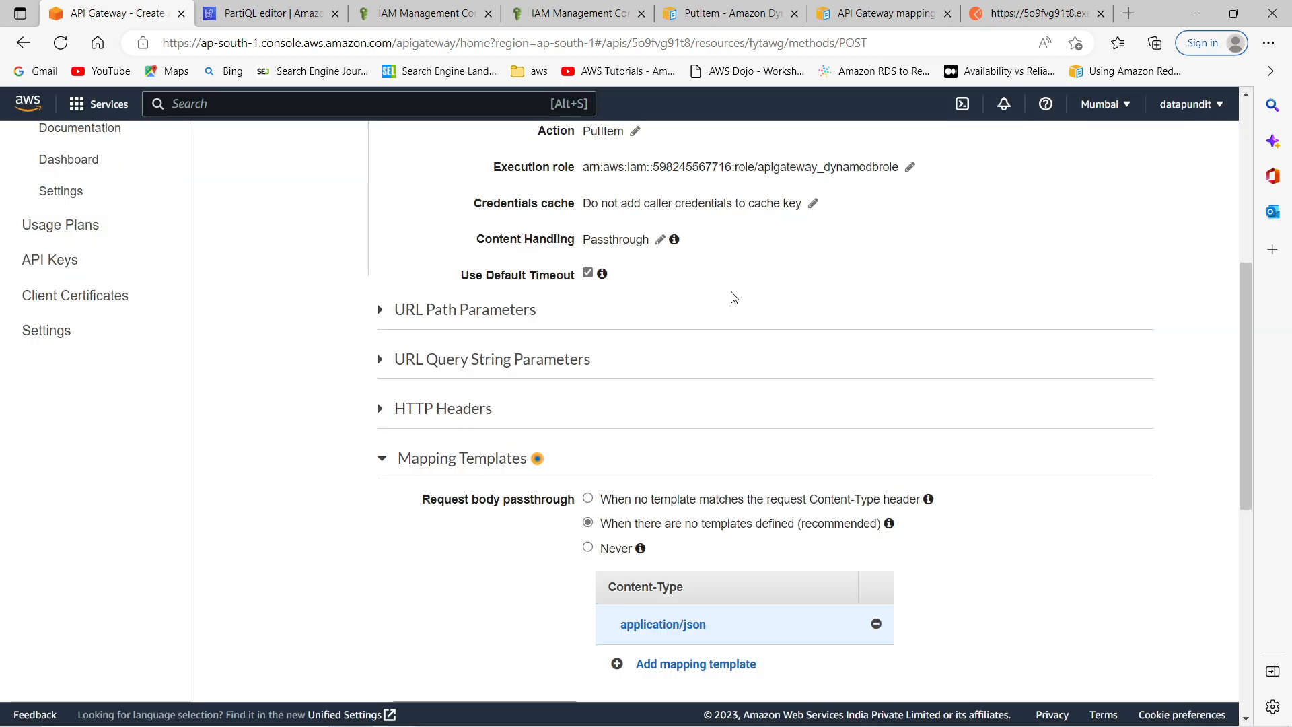
Copy the employee mapping template from API-Gateway-ProxyService-DynamoDB.txt in Notepad++ and paste it into the application/json template editor in API Gateway.
{"action": "scroll", "coordinate": [955, 451], "scroll_direction": "down", "scroll_amount": 6}
{"action": "left_click", "coordinate": [482, 346]}
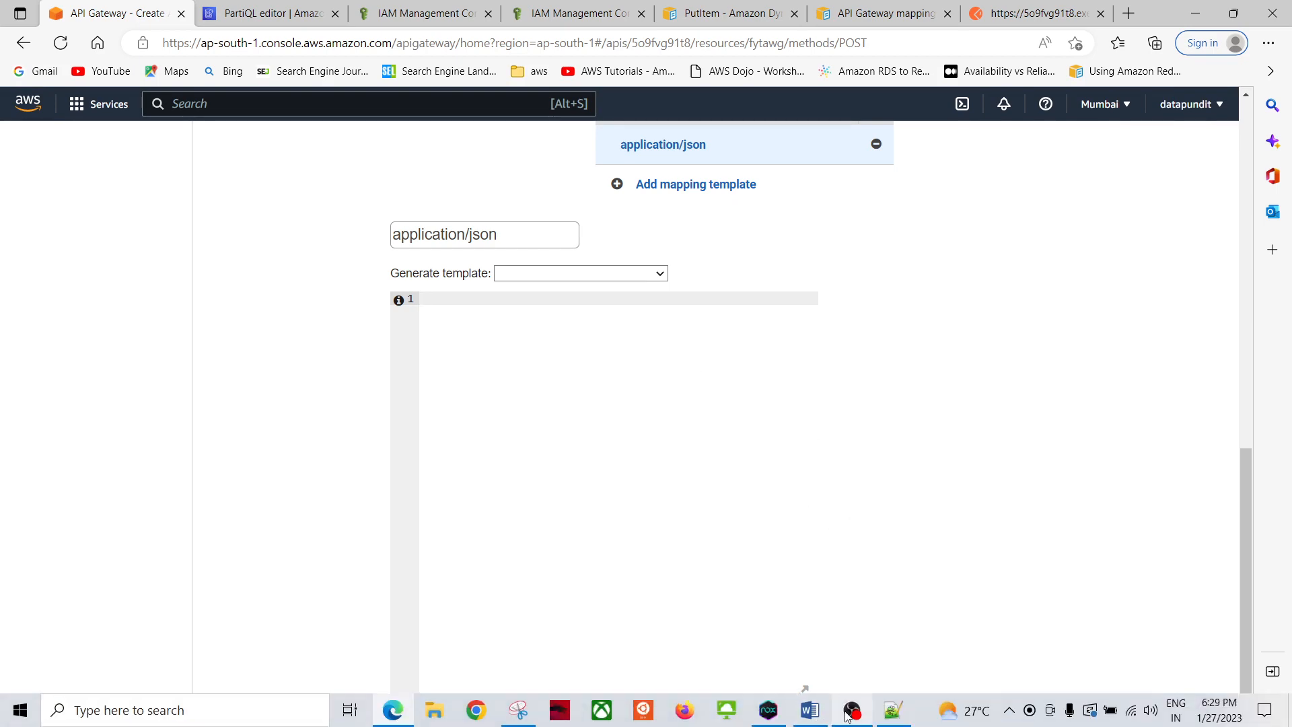
{"action": "left_click", "coordinate": [893, 719]}
{"action": "scroll", "coordinate": [397, 431], "scroll_direction": "down", "scroll_amount": 6}
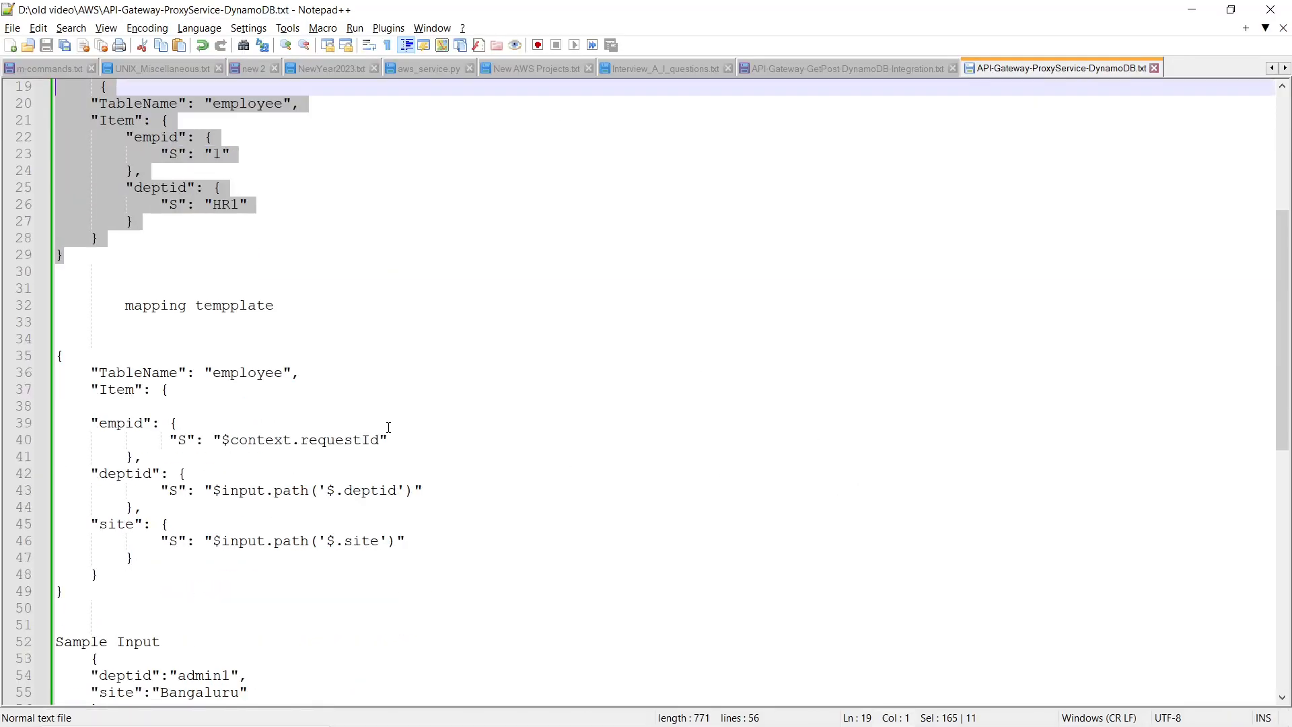
{"action": "scroll", "coordinate": [389, 428], "scroll_direction": "down", "scroll_amount": 1}
{"action": "left_click_drag", "start_coordinate": [58, 307], "coordinate": [137, 547]}
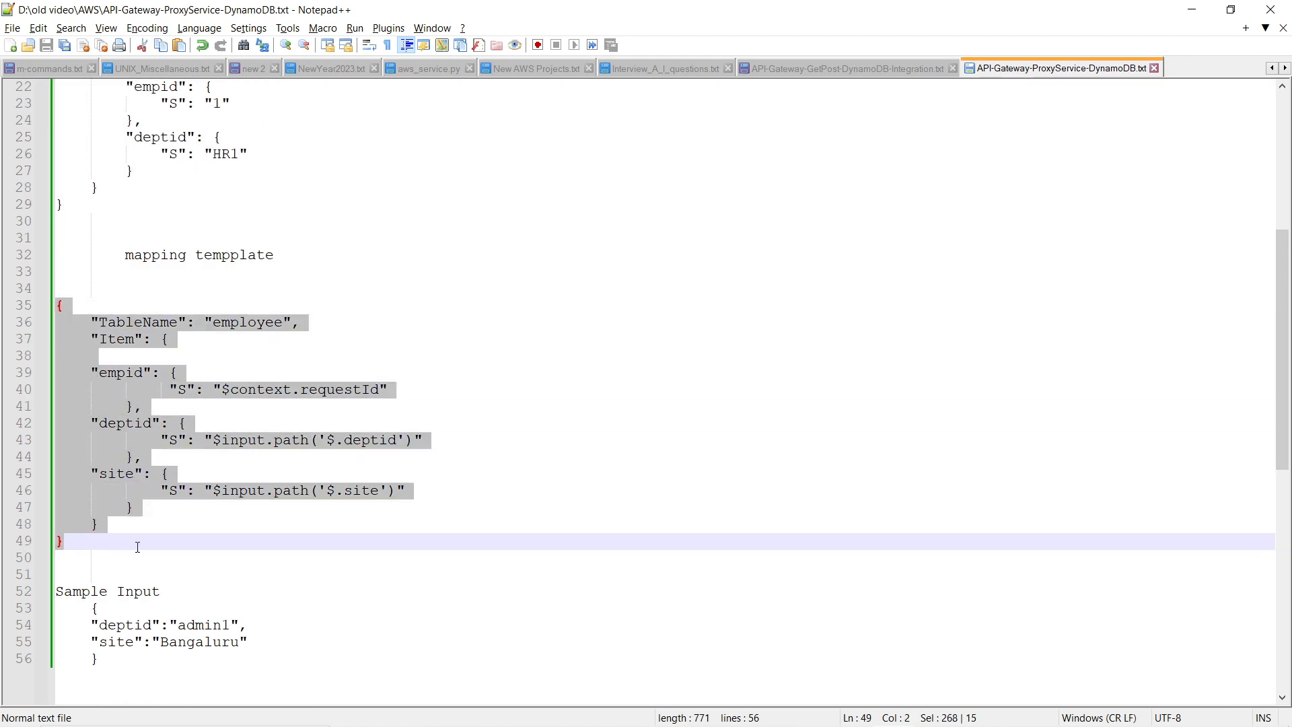
{"action": "left_click", "coordinate": [231, 570]}
{"action": "left_click_drag", "start_coordinate": [75, 553], "coordinate": [58, 306]}
{"action": "key", "text": "ctrl+c"}
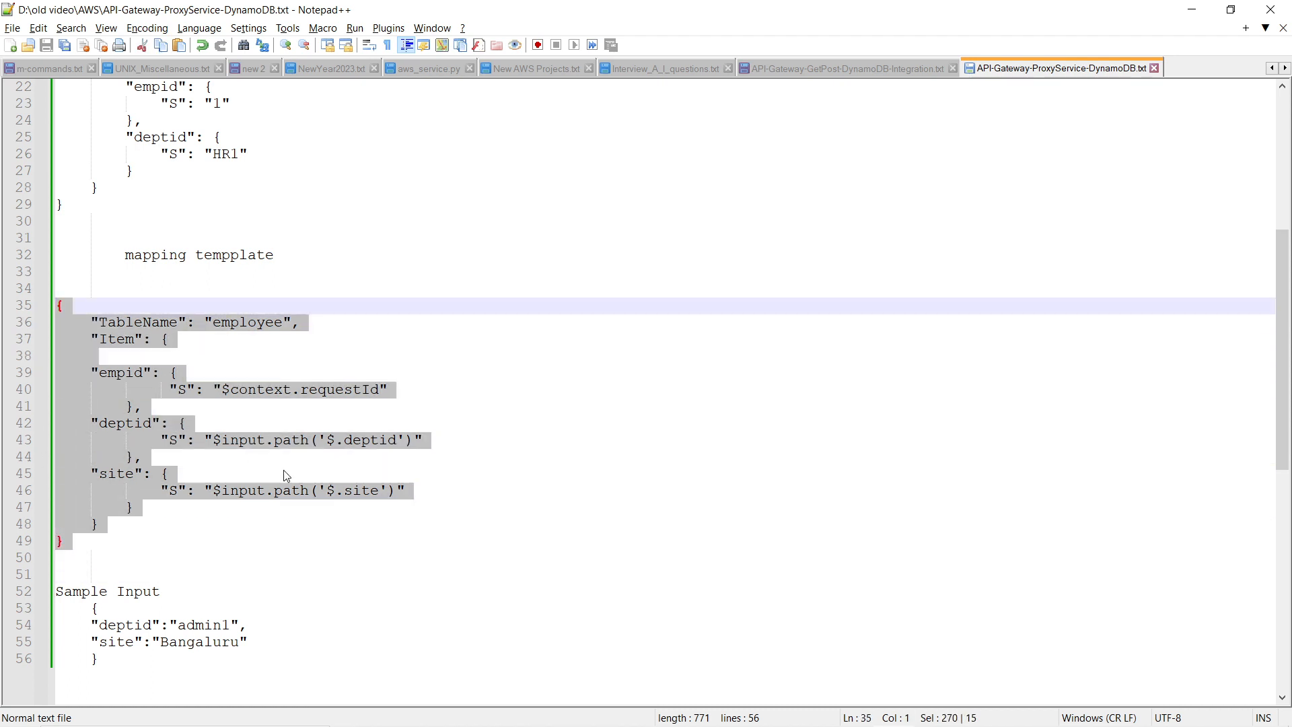
{"action": "left_click", "coordinate": [320, 544]}
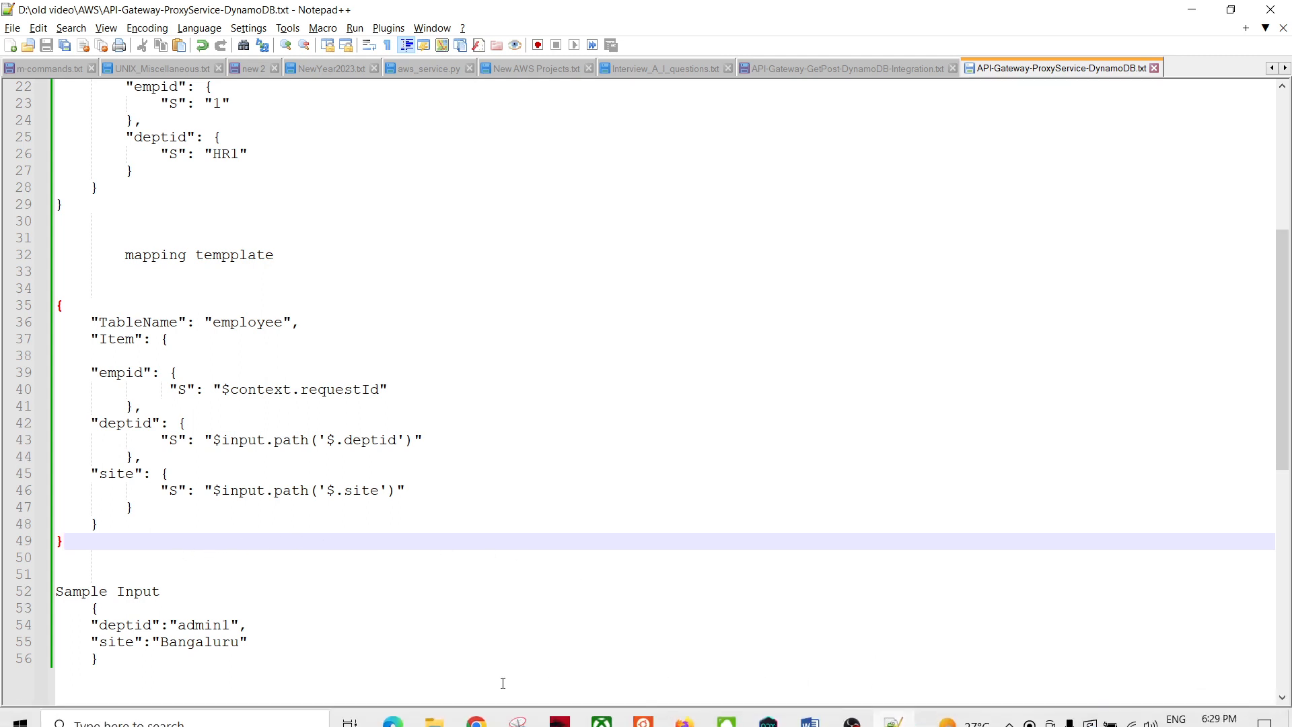
{"action": "key", "text": "alt+Tab"}
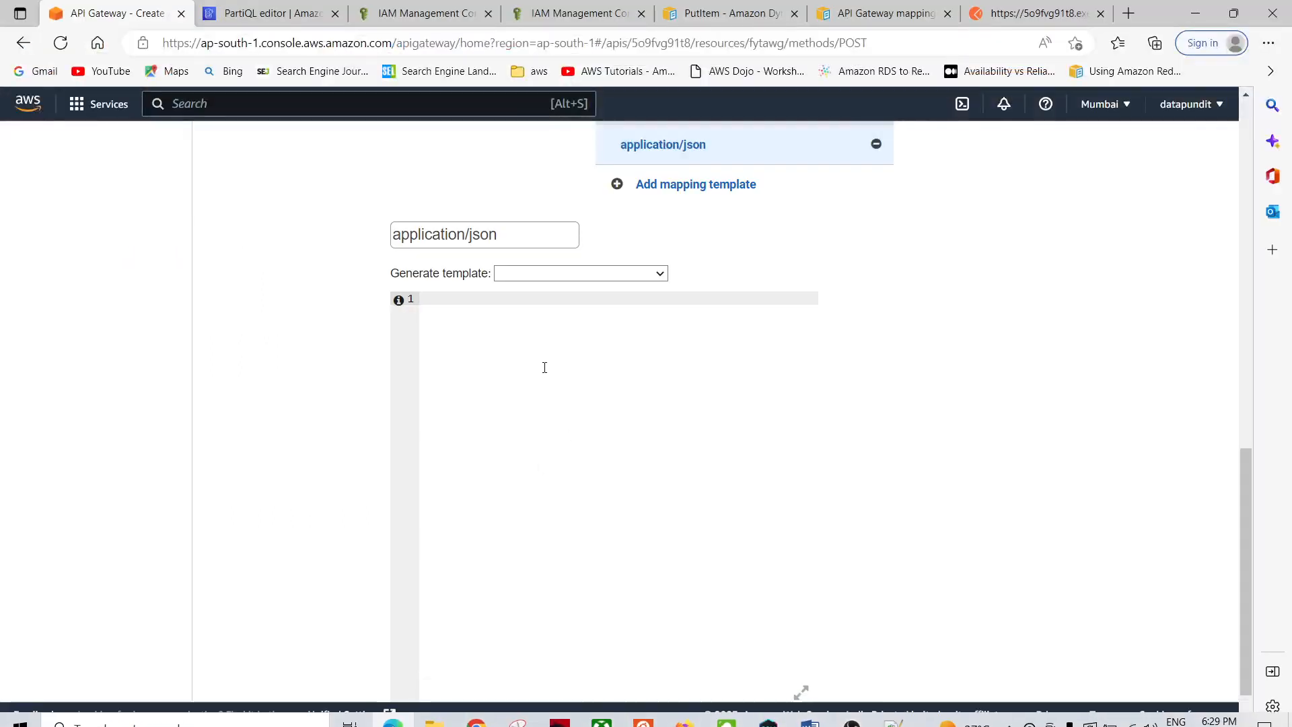
{"action": "key", "text": "ctrl+v"}
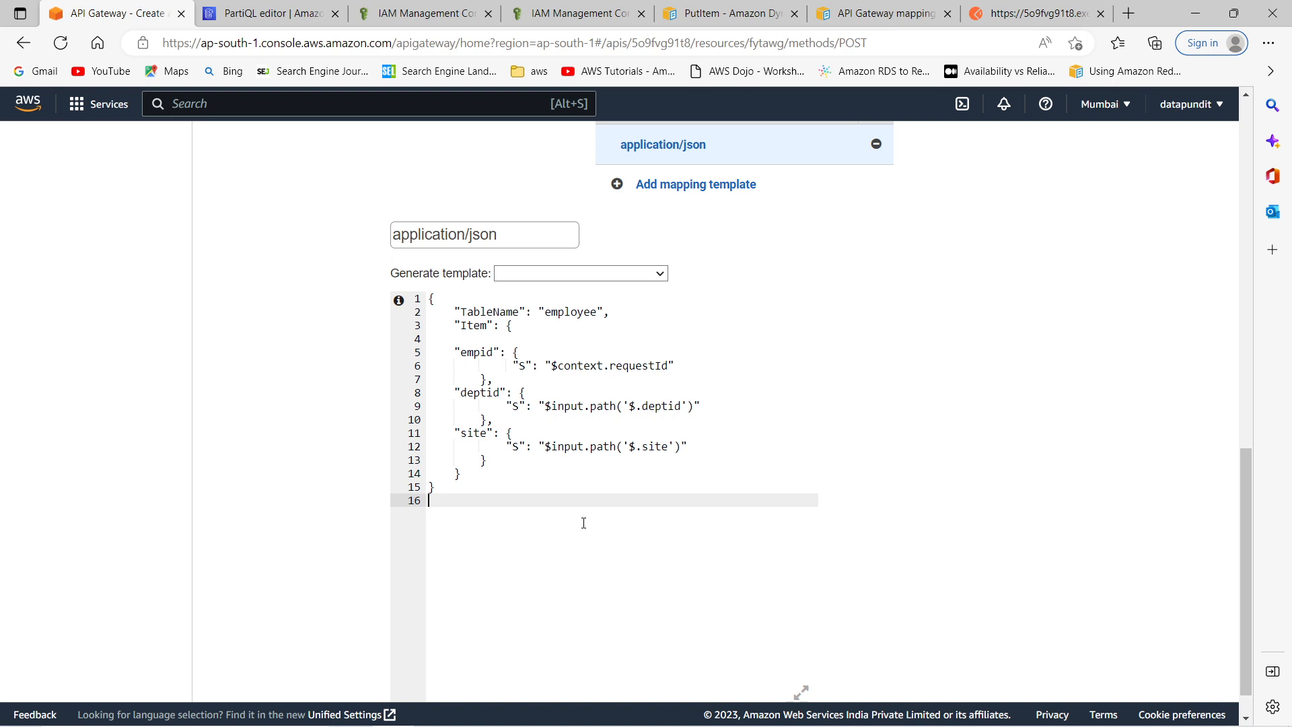
Review the pasted mapping template, covering the table name, the Item block, and the deptid and site mappings.
{"action": "double_click", "coordinate": [571, 312]}
{"action": "left_click", "coordinate": [582, 529]}
{"action": "left_click_drag", "start_coordinate": [461, 328], "coordinate": [460, 473]}
{"action": "left_click", "coordinate": [529, 502]}
{"action": "left_click_drag", "start_coordinate": [461, 393], "coordinate": [495, 419]}
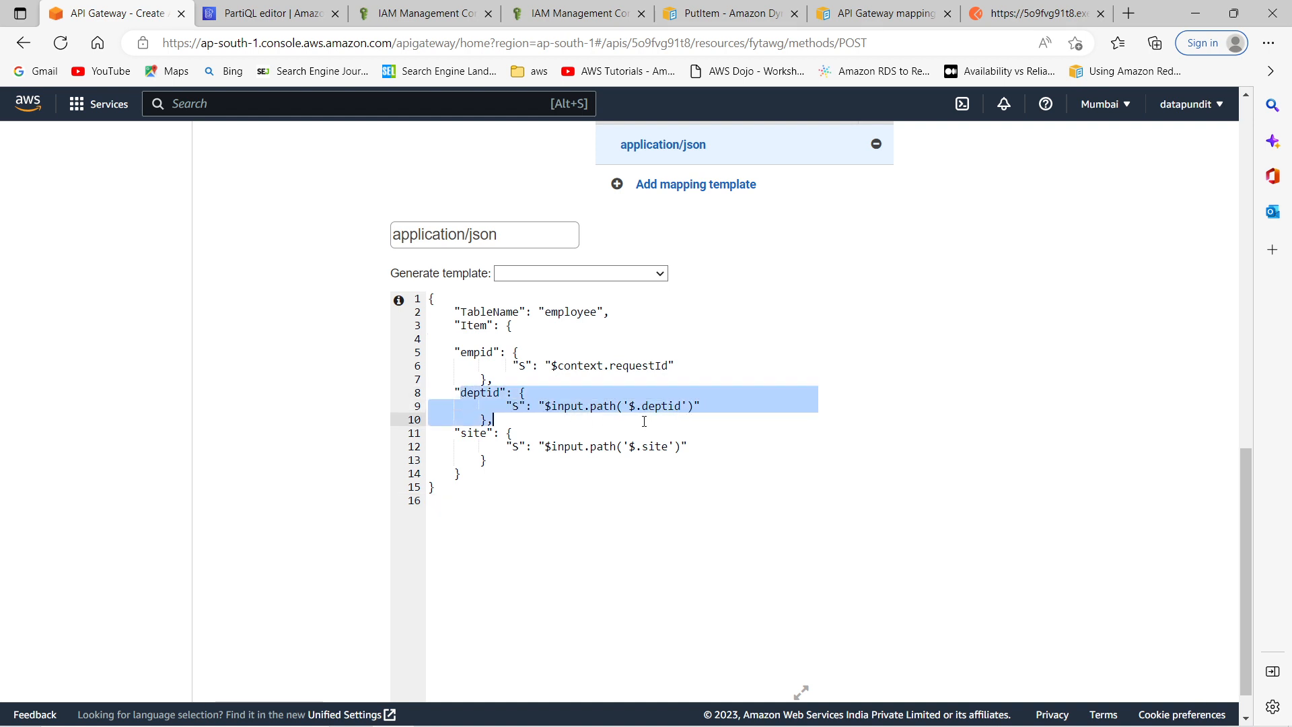
{"action": "left_click", "coordinate": [577, 498]}
{"action": "left_click", "coordinate": [456, 434]}
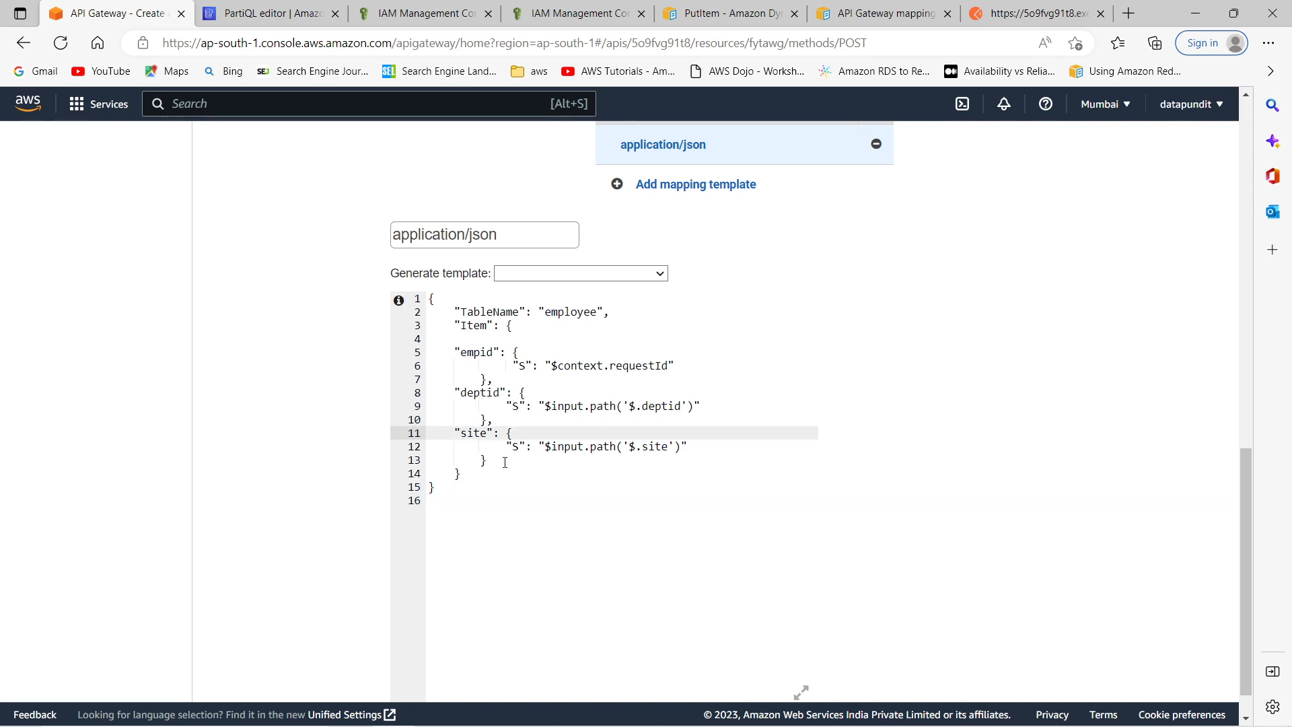
{"action": "left_click", "coordinate": [539, 483]}
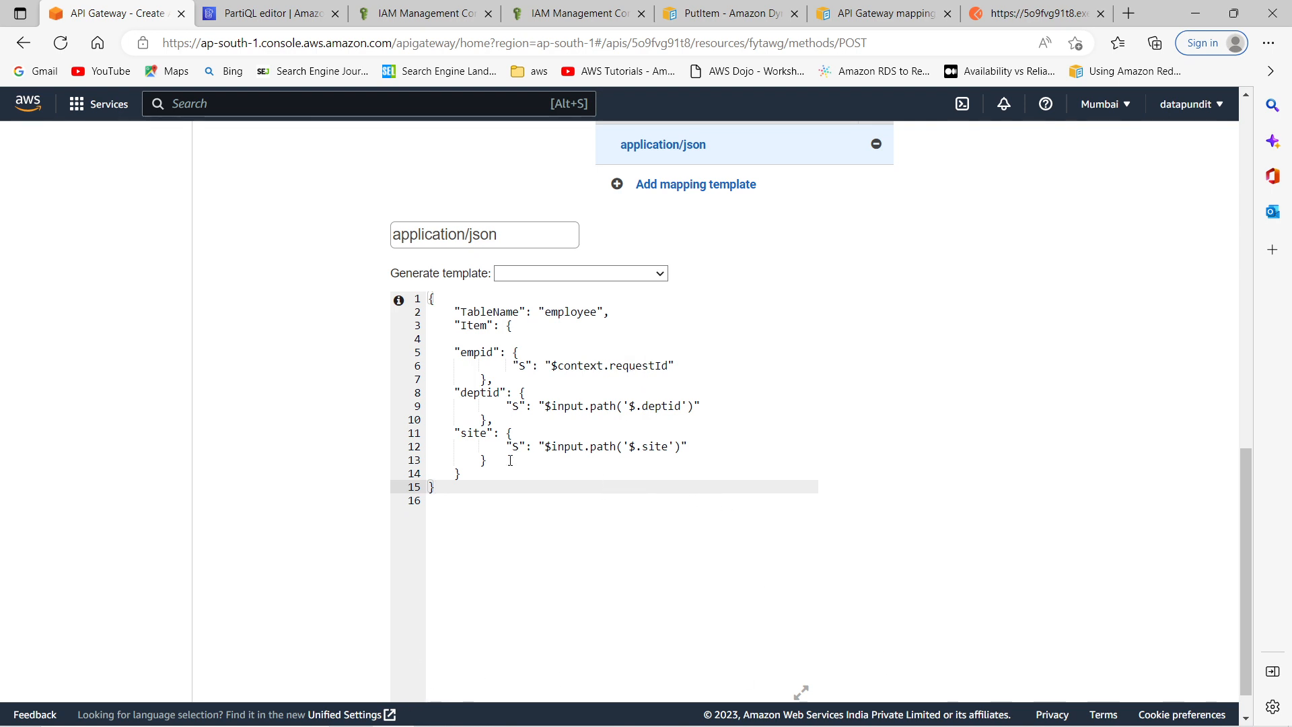
Switch to the API Gateway mapping template reference and examine the table of $context variables.
{"action": "left_click", "coordinate": [878, 13]}
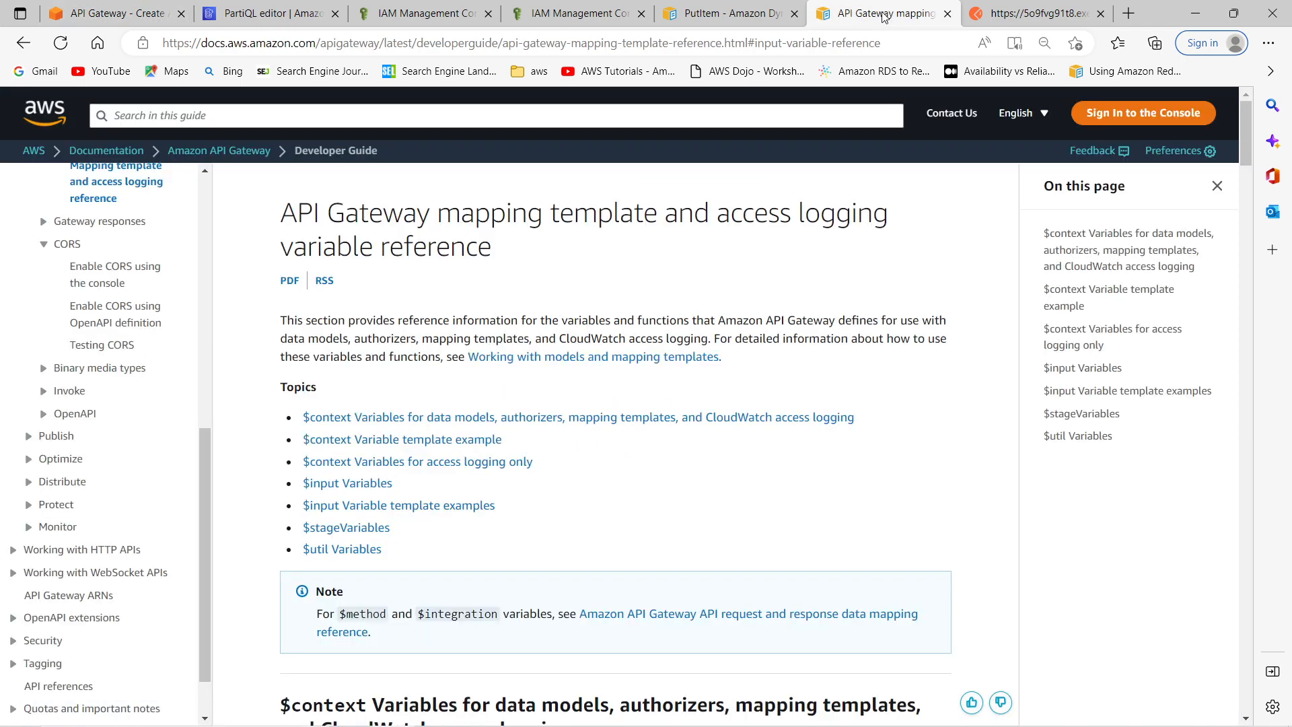
{"action": "scroll", "coordinate": [580, 367], "scroll_direction": "down", "scroll_amount": 4}
{"action": "scroll", "coordinate": [586, 289], "scroll_direction": "up", "scroll_amount": 4}
{"action": "scroll", "coordinate": [541, 311], "scroll_direction": "down", "scroll_amount": 3}
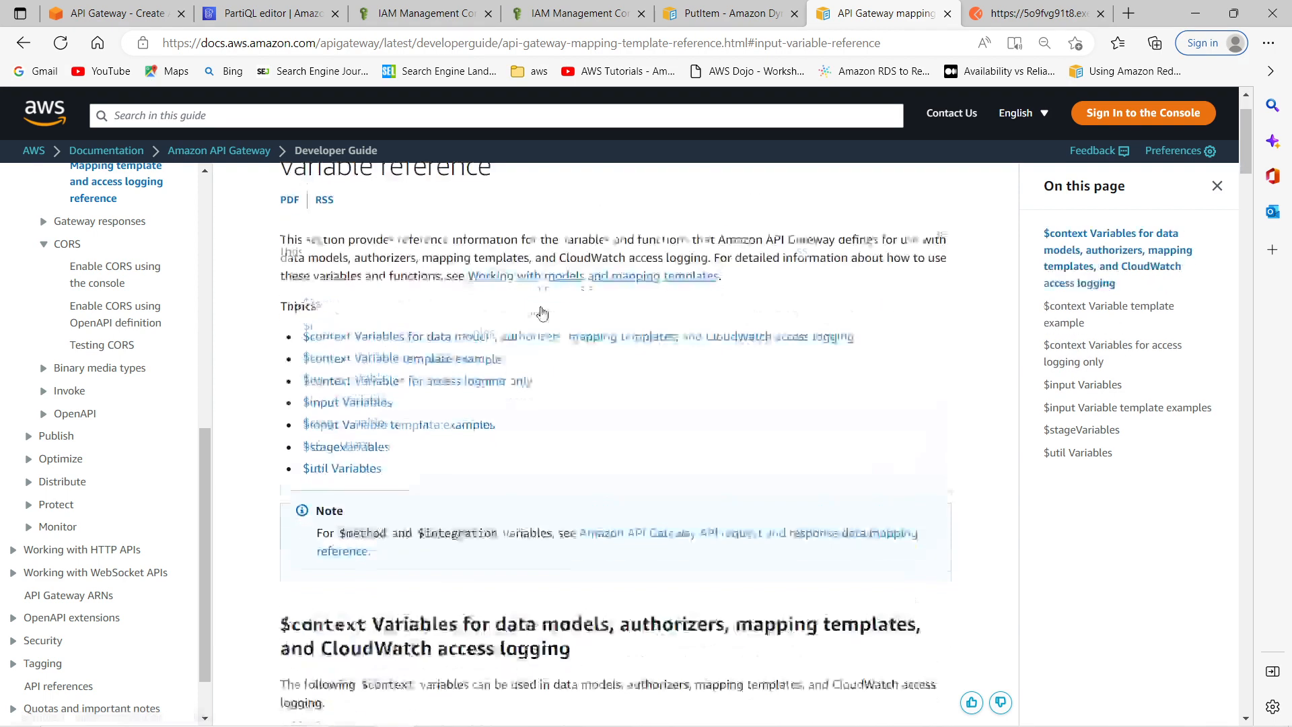
{"action": "scroll", "coordinate": [429, 313], "scroll_direction": "down", "scroll_amount": 4}
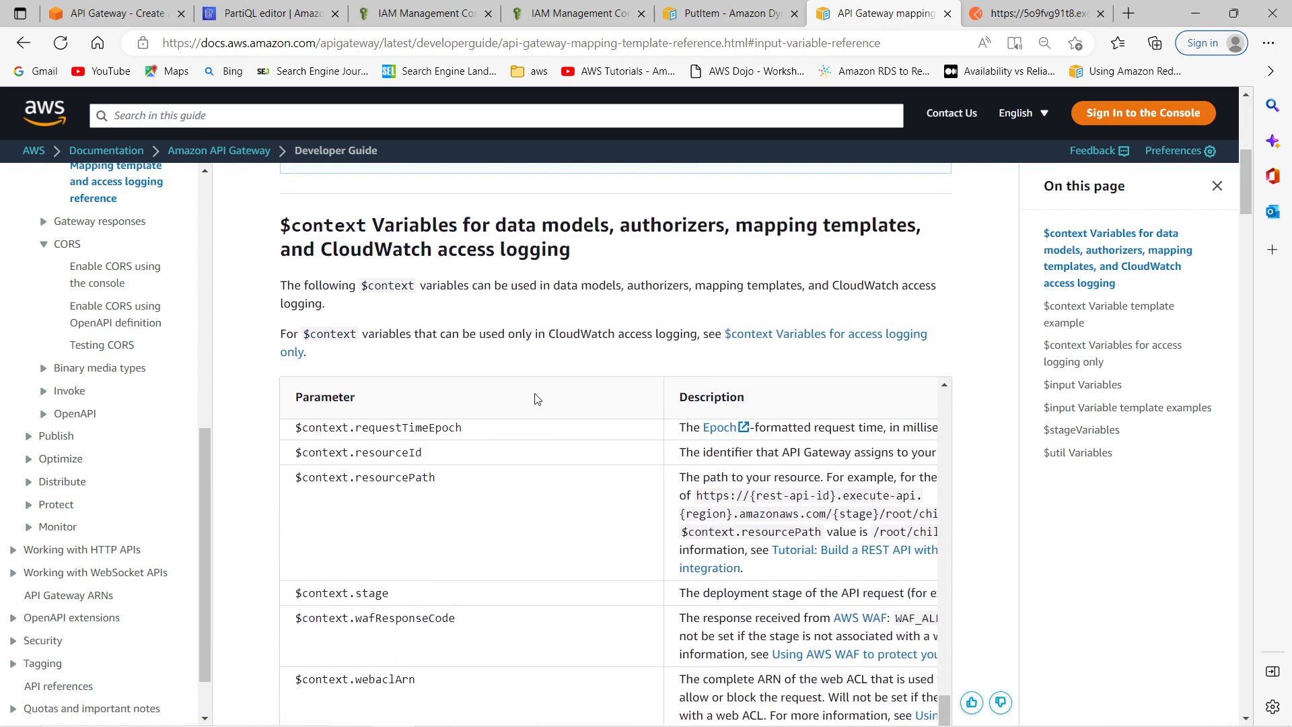
{"action": "scroll", "coordinate": [559, 364], "scroll_direction": "down", "scroll_amount": 3}
{"action": "scroll", "coordinate": [549, 350], "scroll_direction": "up", "scroll_amount": 3}
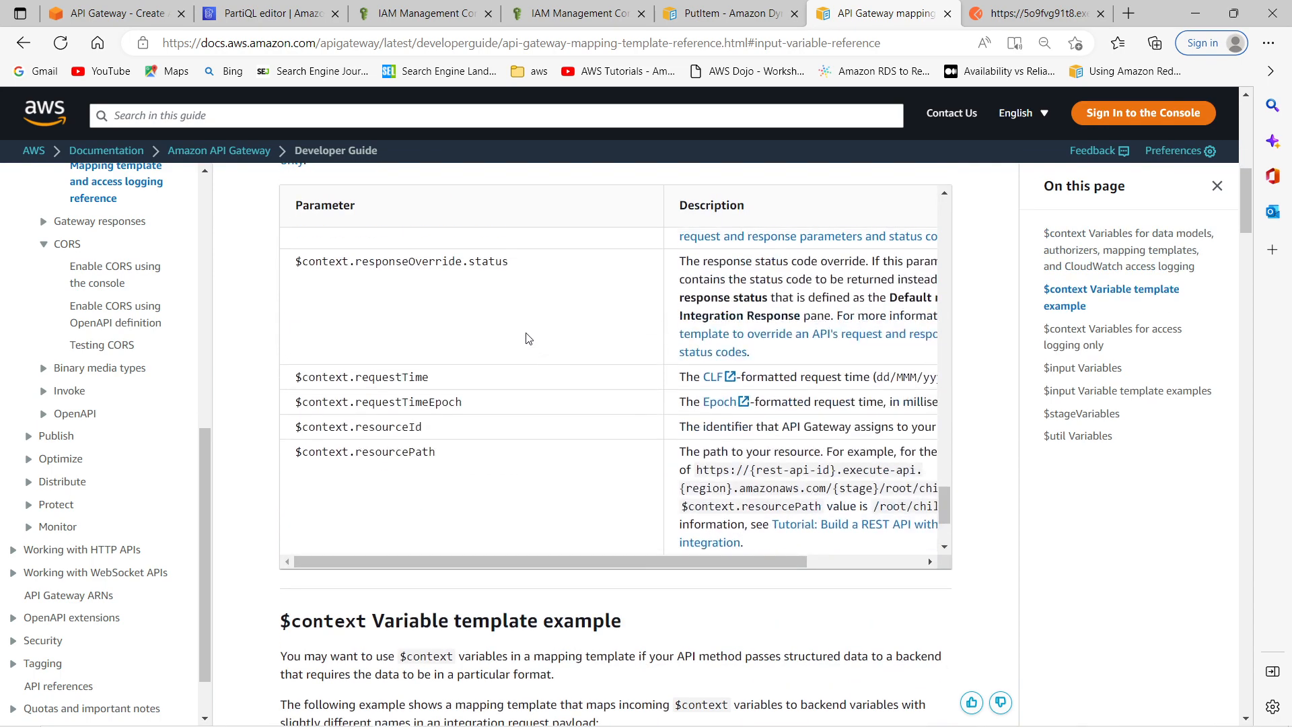
{"action": "scroll", "coordinate": [528, 337], "scroll_direction": "up", "scroll_amount": 3}
{"action": "scroll", "coordinate": [514, 311], "scroll_direction": "up", "scroll_amount": 2}
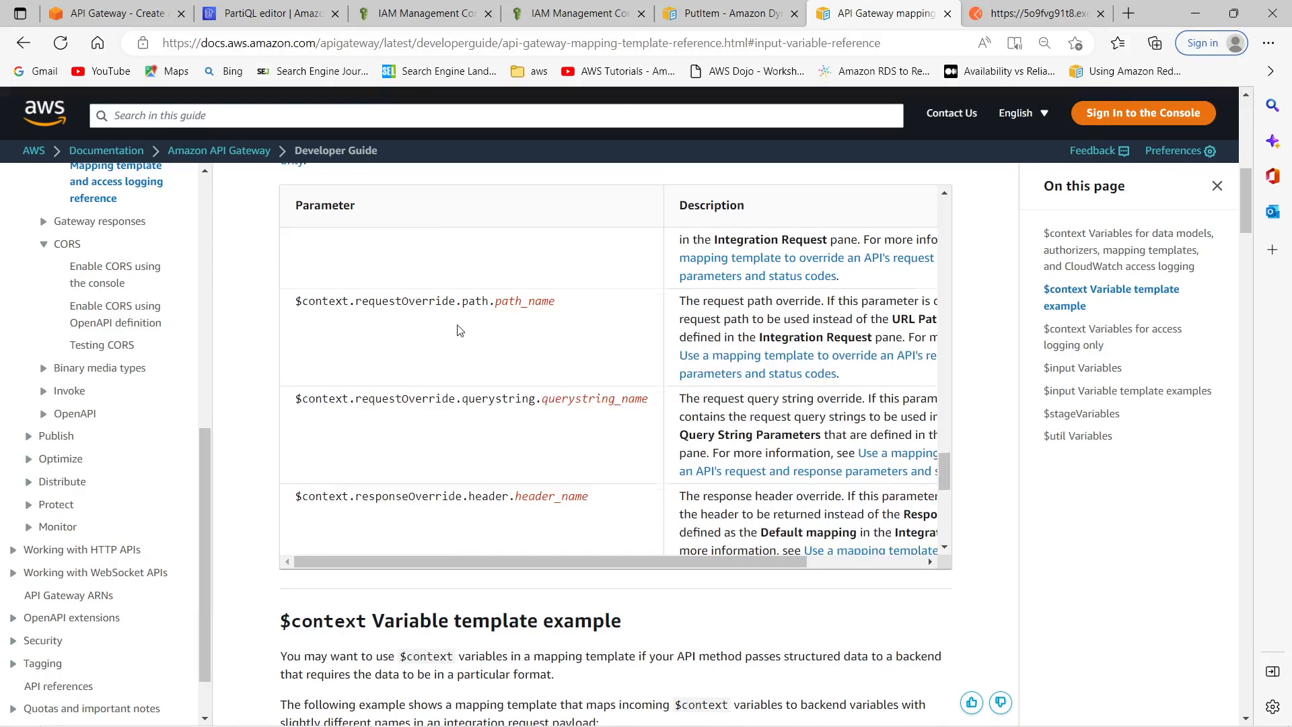
{"action": "scroll", "coordinate": [459, 330], "scroll_direction": "up", "scroll_amount": 3}
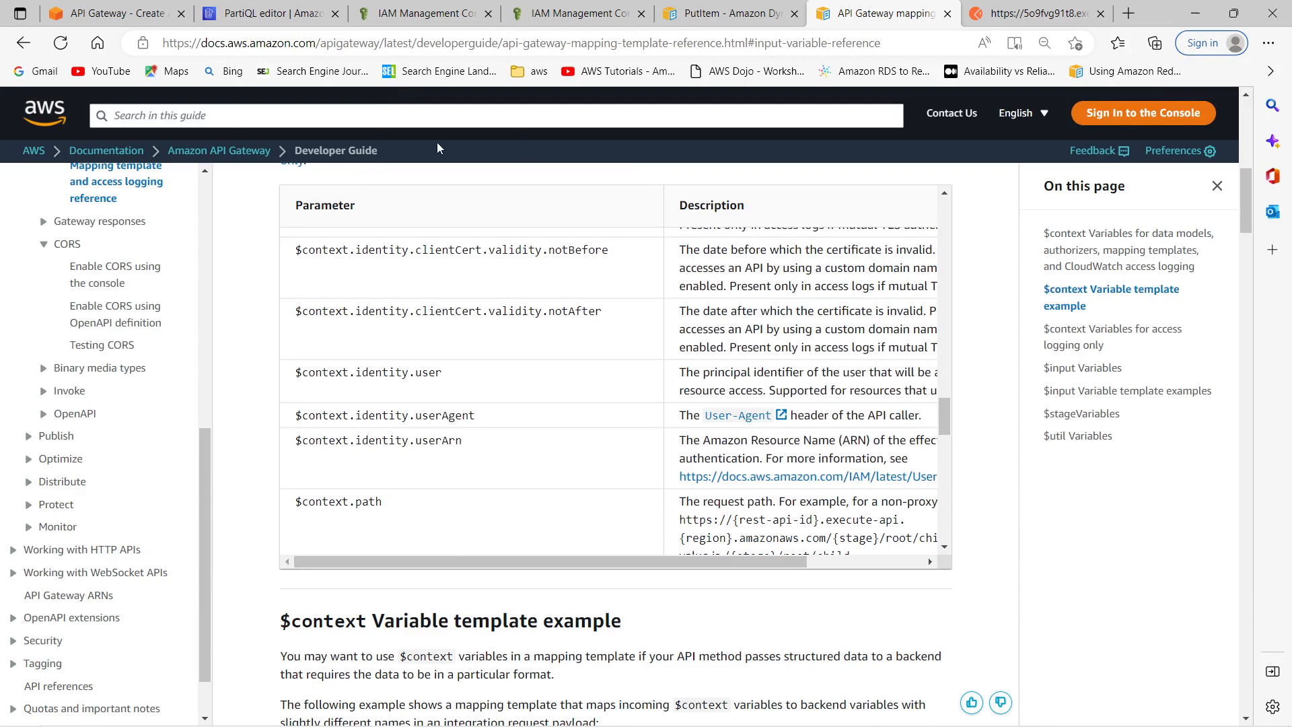
Switch to the API Gateway console and return from the integration request to the POST method execution overview.
{"action": "left_click", "coordinate": [114, 12]}
{"action": "scroll", "coordinate": [626, 547], "scroll_direction": "down", "scroll_amount": 1}
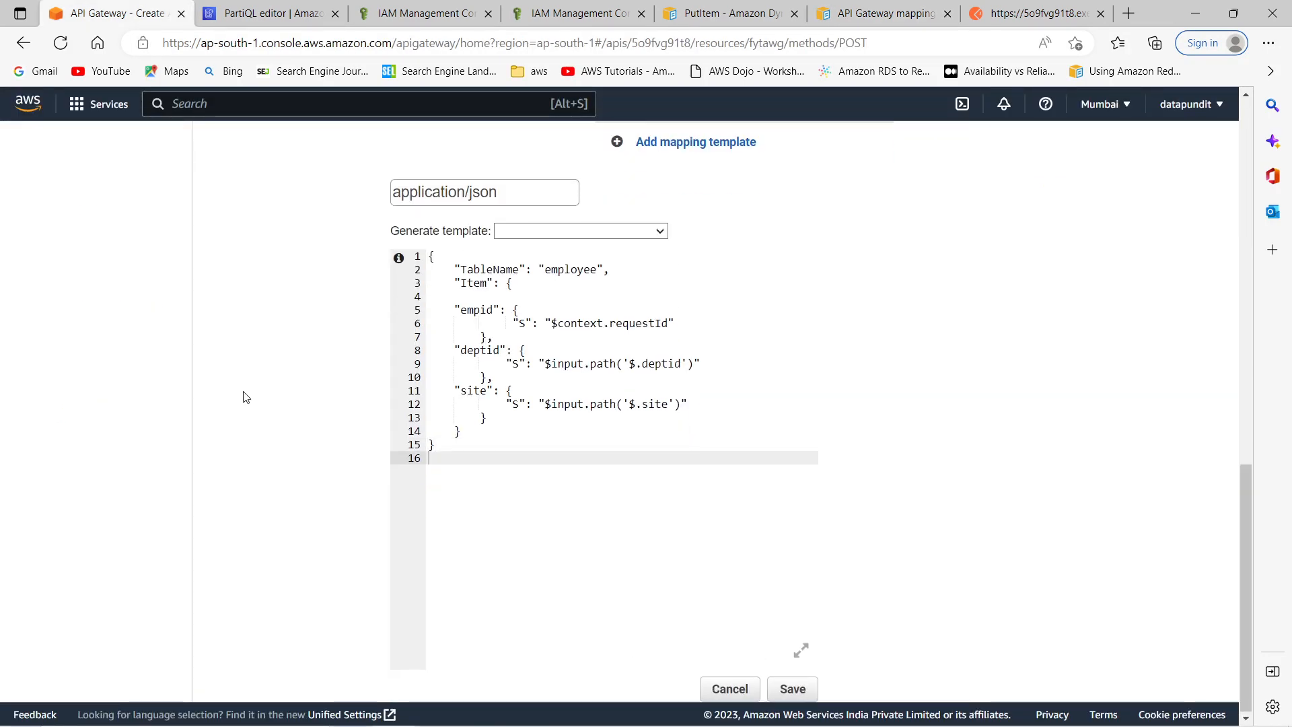
{"action": "scroll", "coordinate": [242, 395], "scroll_direction": "up", "scroll_amount": 15}
{"action": "left_click", "coordinate": [426, 182]}
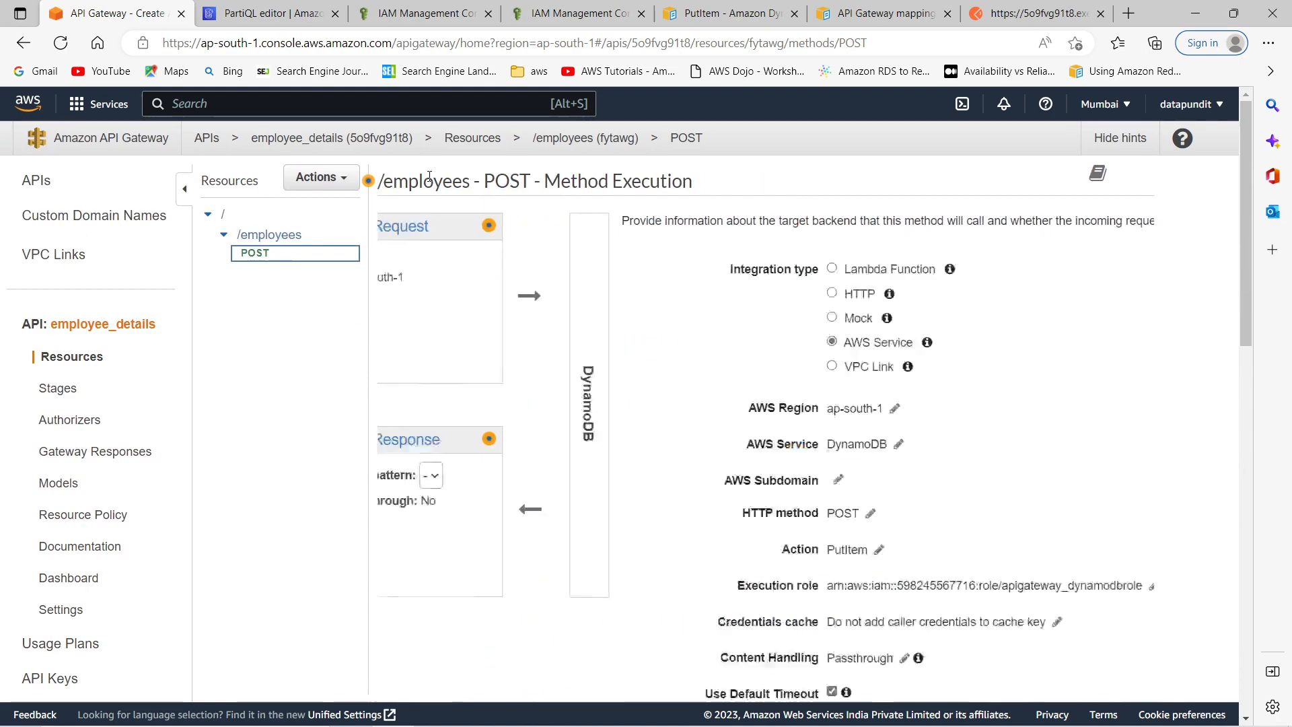
Open the POST method test and replace its request body with the Notepad++ sample input: deptid admin1, site Bangaluru.
{"action": "left_click", "coordinate": [408, 255]}
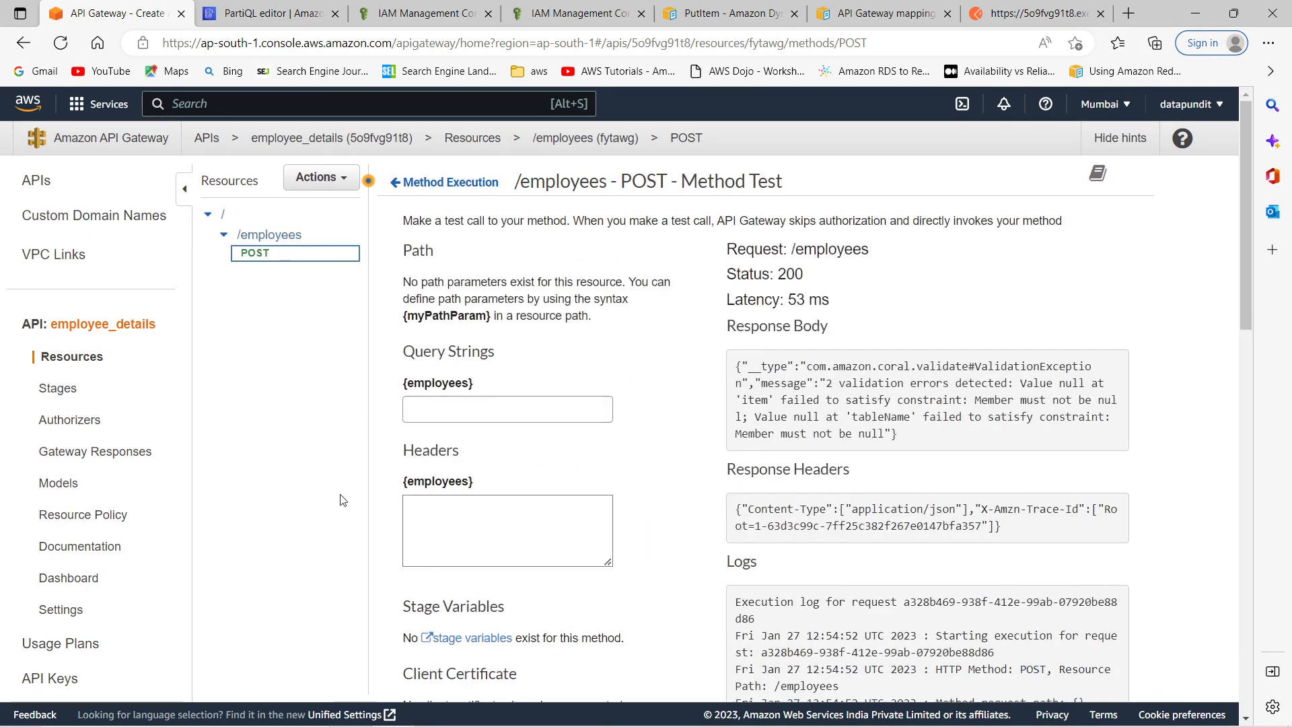
{"action": "scroll", "coordinate": [333, 498], "scroll_direction": "down", "scroll_amount": 5}
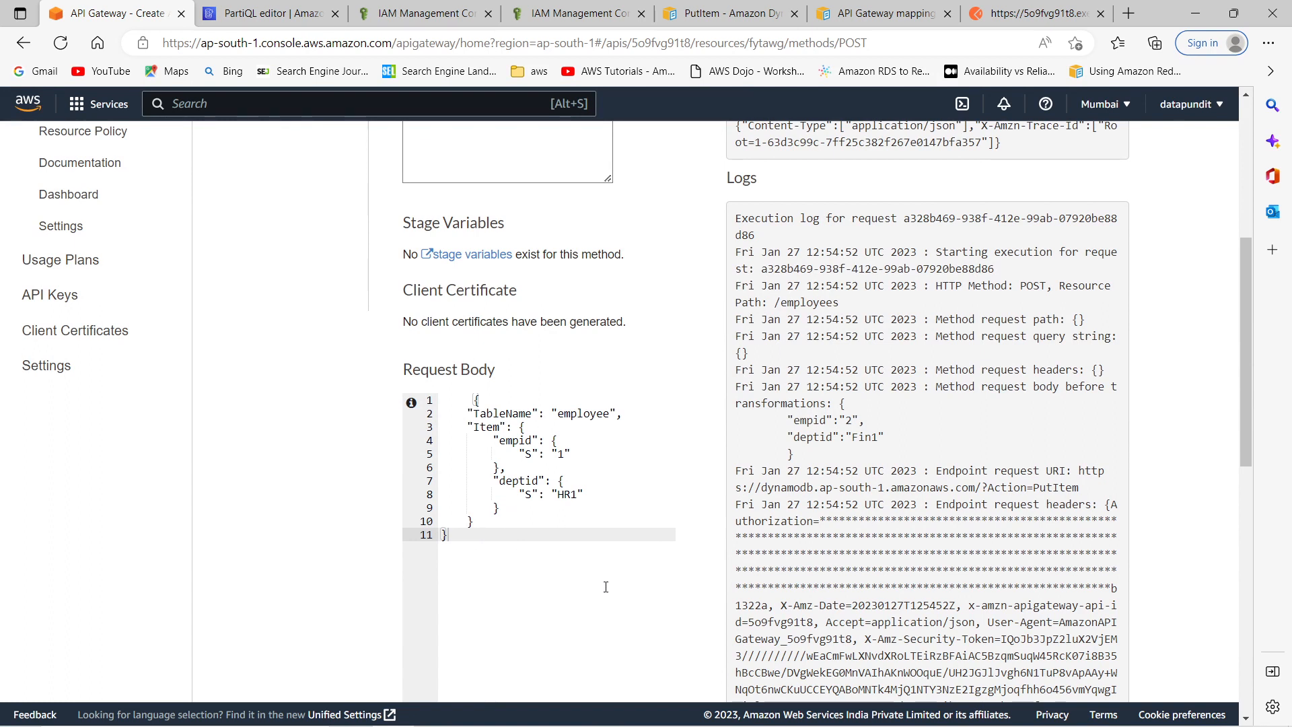
{"action": "left_click", "coordinate": [893, 718]}
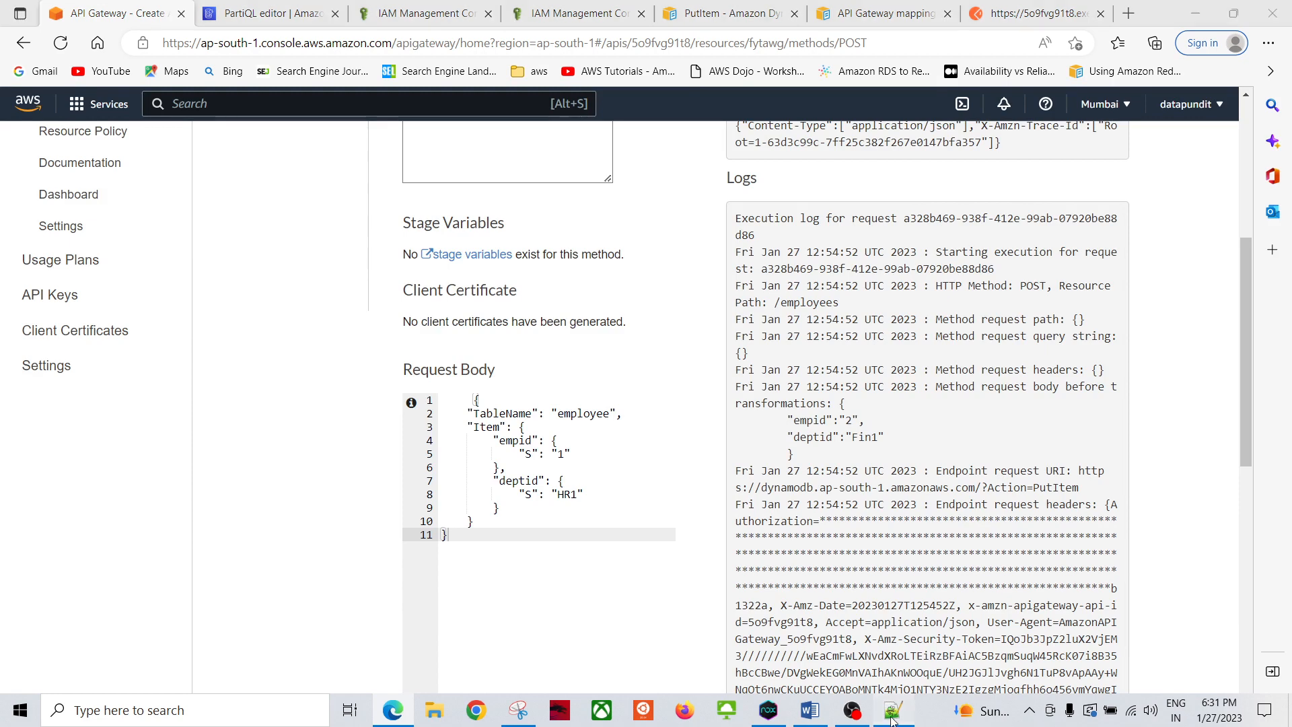
{"action": "scroll", "coordinate": [172, 562], "scroll_direction": "down", "scroll_amount": 2}
{"action": "left_click_drag", "start_coordinate": [110, 572], "coordinate": [50, 490]}
{"action": "left_click_drag", "start_coordinate": [181, 574], "coordinate": [56, 508]}
{"action": "key", "text": "ctrl+c"}
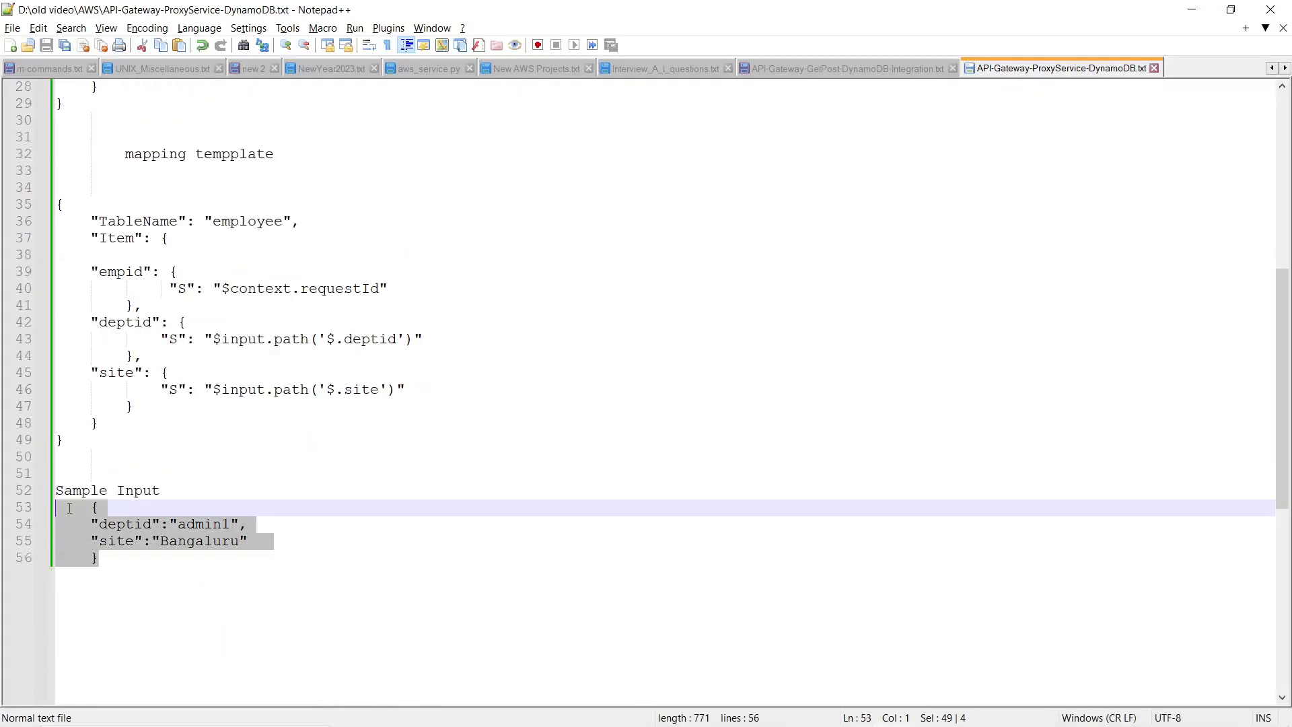
{"action": "left_click", "coordinate": [349, 711]}
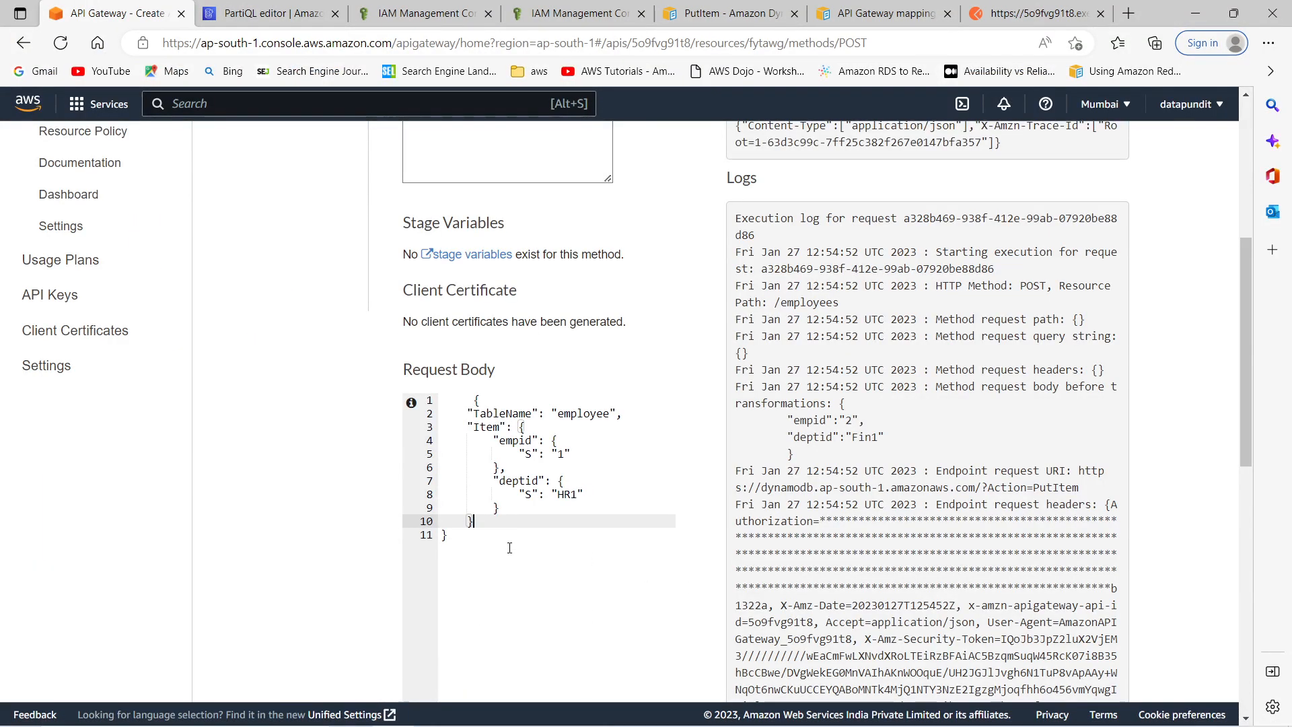
{"action": "key", "text": "ctrl+a"}
{"action": "key", "text": "ctrl+v"}
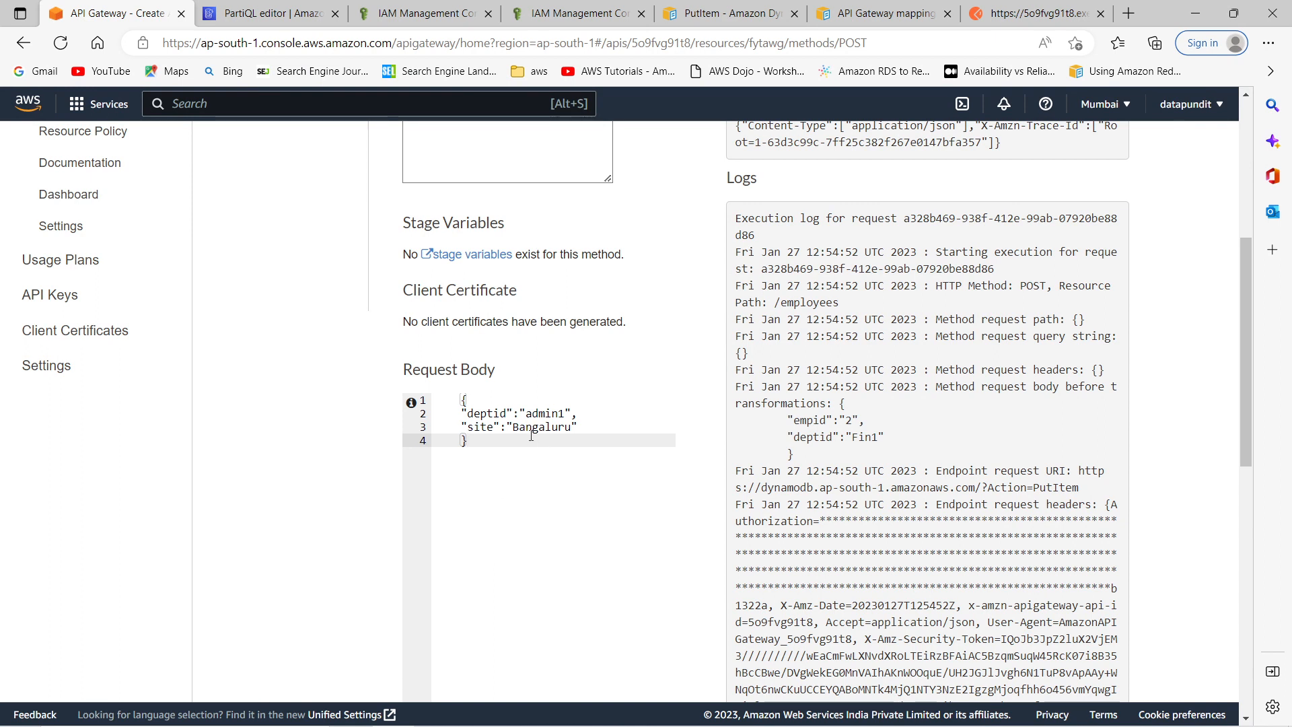
Check the deptid and site entries in the request body and run the POST method test.
{"action": "double_click", "coordinate": [489, 413]}
{"action": "double_click", "coordinate": [545, 412]}
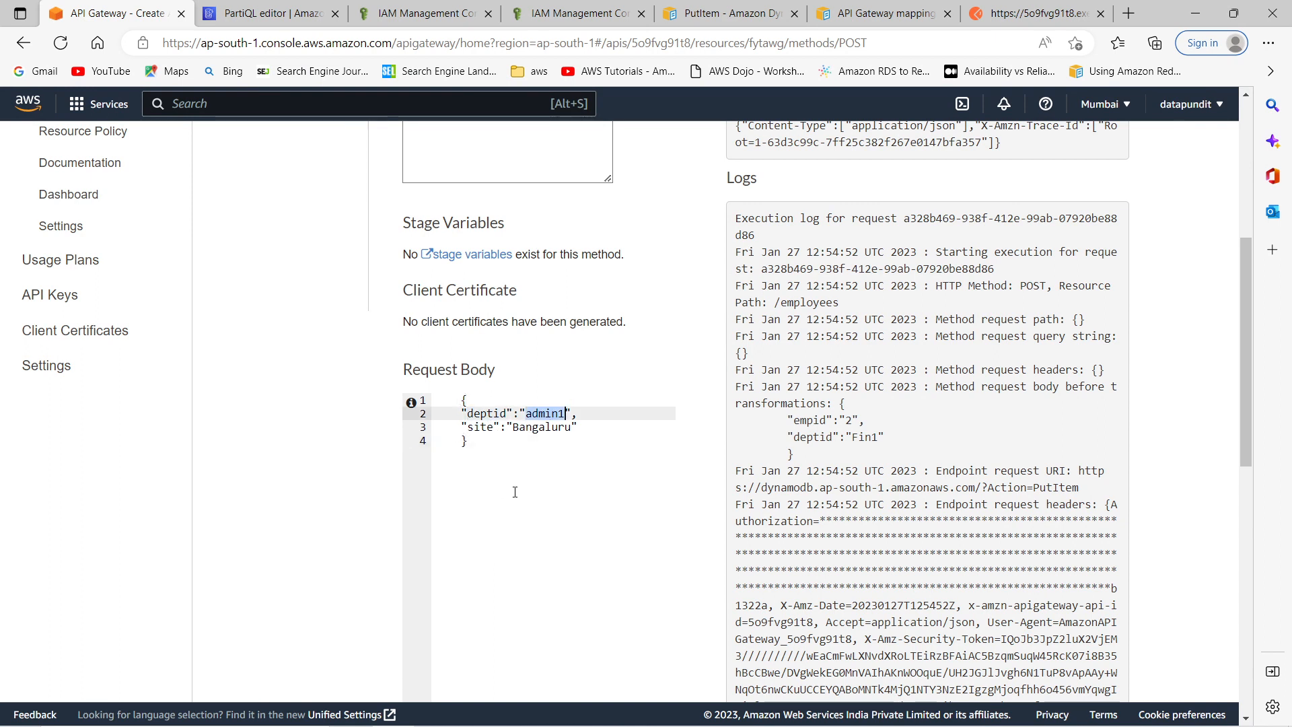
{"action": "left_click", "coordinate": [499, 459]}
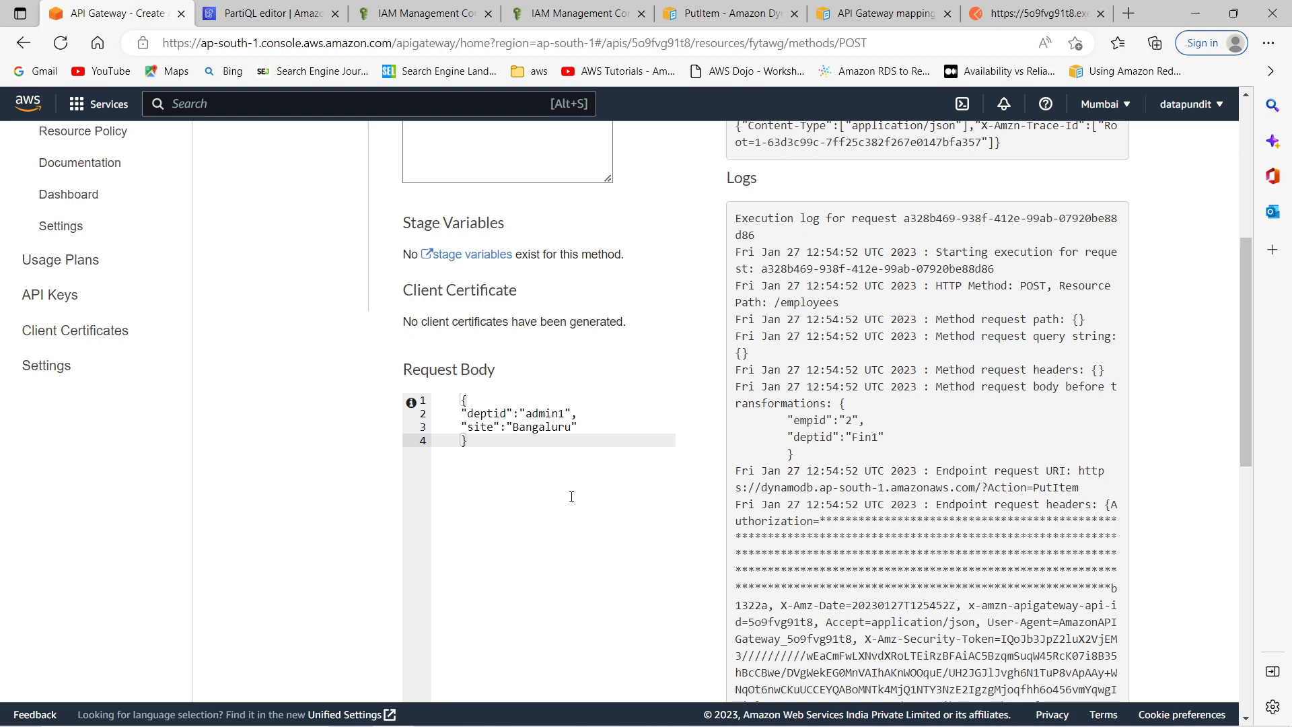
{"action": "scroll", "coordinate": [296, 492], "scroll_direction": "down", "scroll_amount": 4}
{"action": "left_click", "coordinate": [640, 565]}
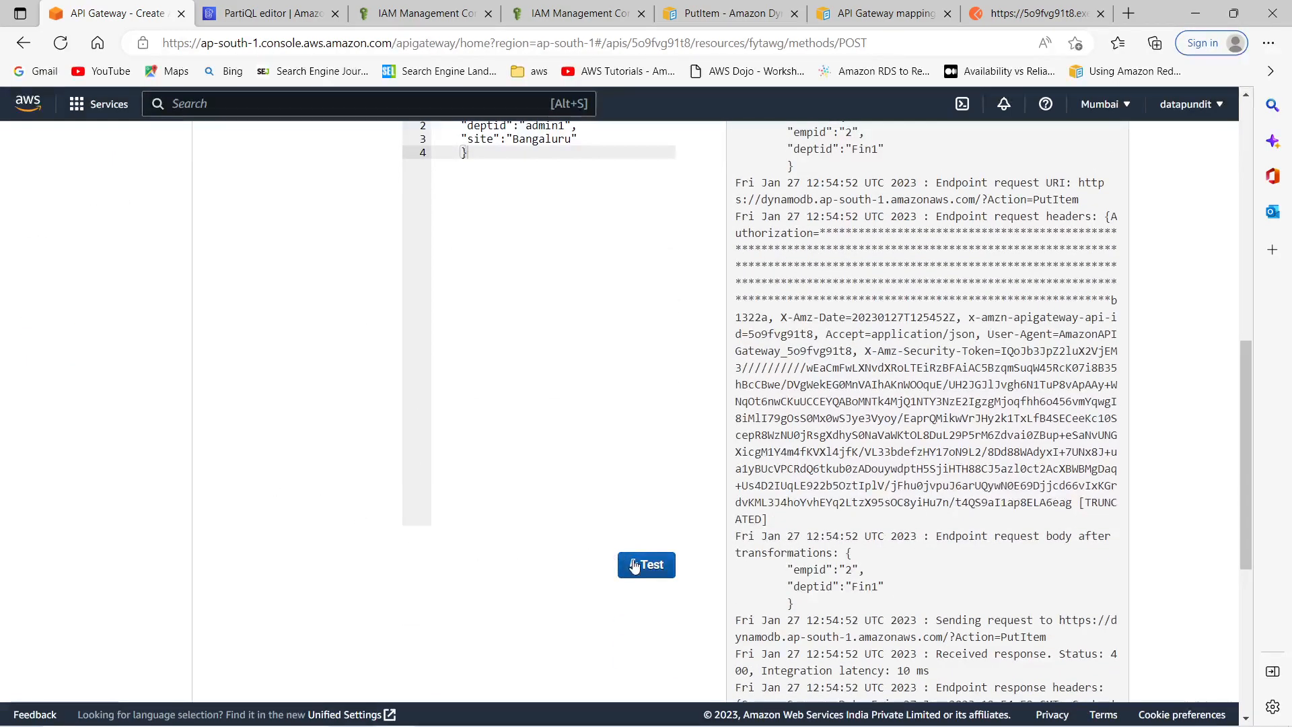
Examine the test response and the deptid and site values in the logged request body before transformations.
{"action": "scroll", "coordinate": [343, 390], "scroll_direction": "up", "scroll_amount": 10}
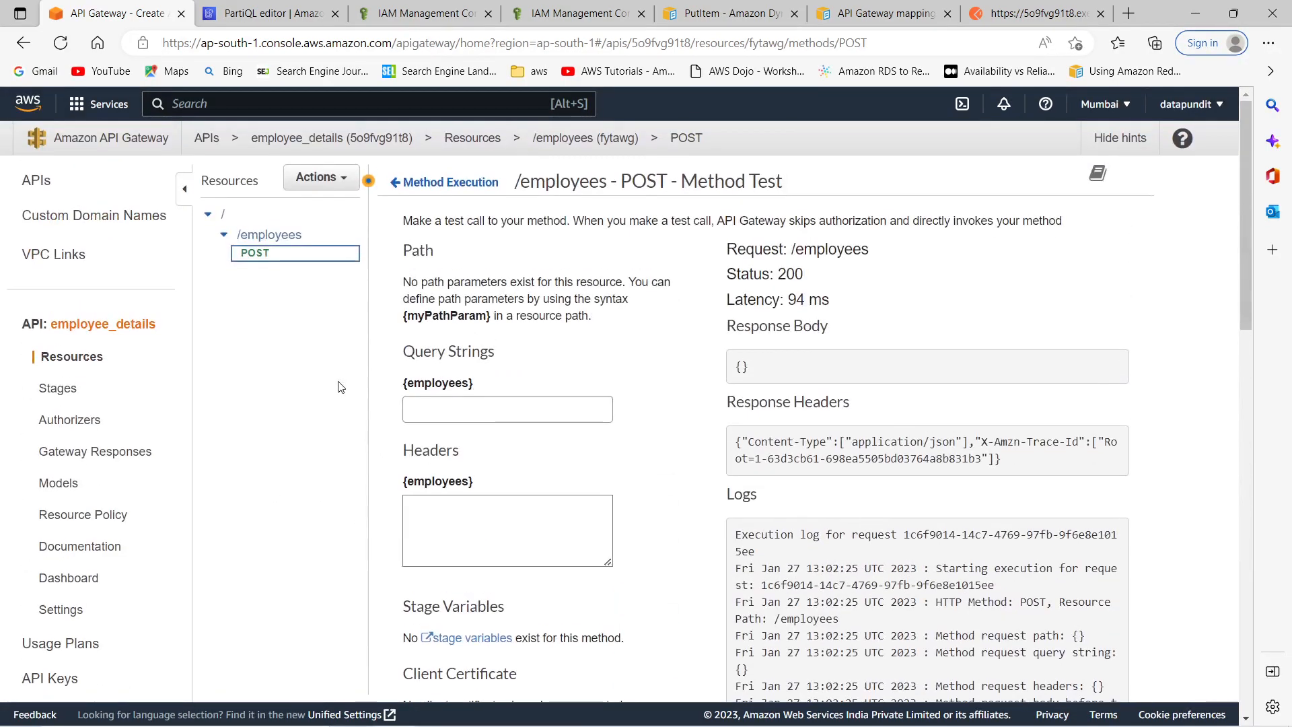
{"action": "scroll", "coordinate": [882, 494], "scroll_direction": "down", "scroll_amount": 4}
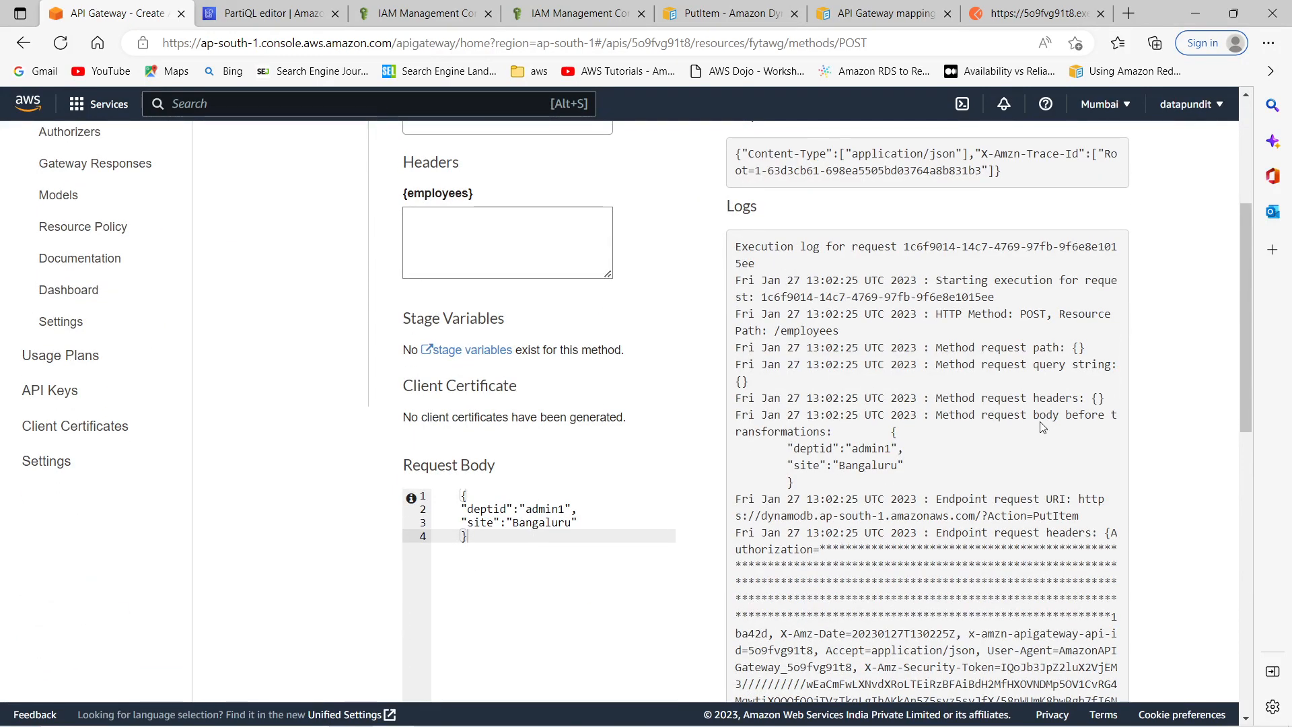
{"action": "double_click", "coordinate": [875, 448]}
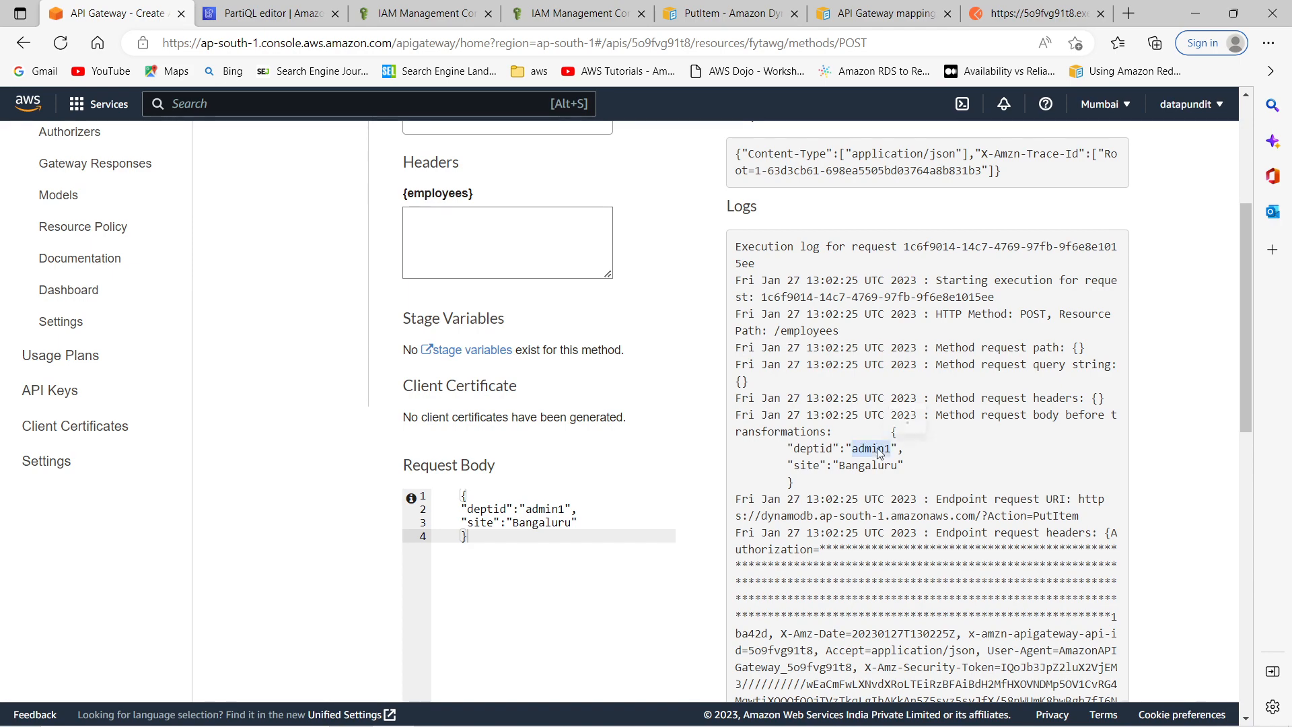
{"action": "double_click", "coordinate": [868, 465]}
{"action": "scroll", "coordinate": [945, 476], "scroll_direction": "down", "scroll_amount": 7}
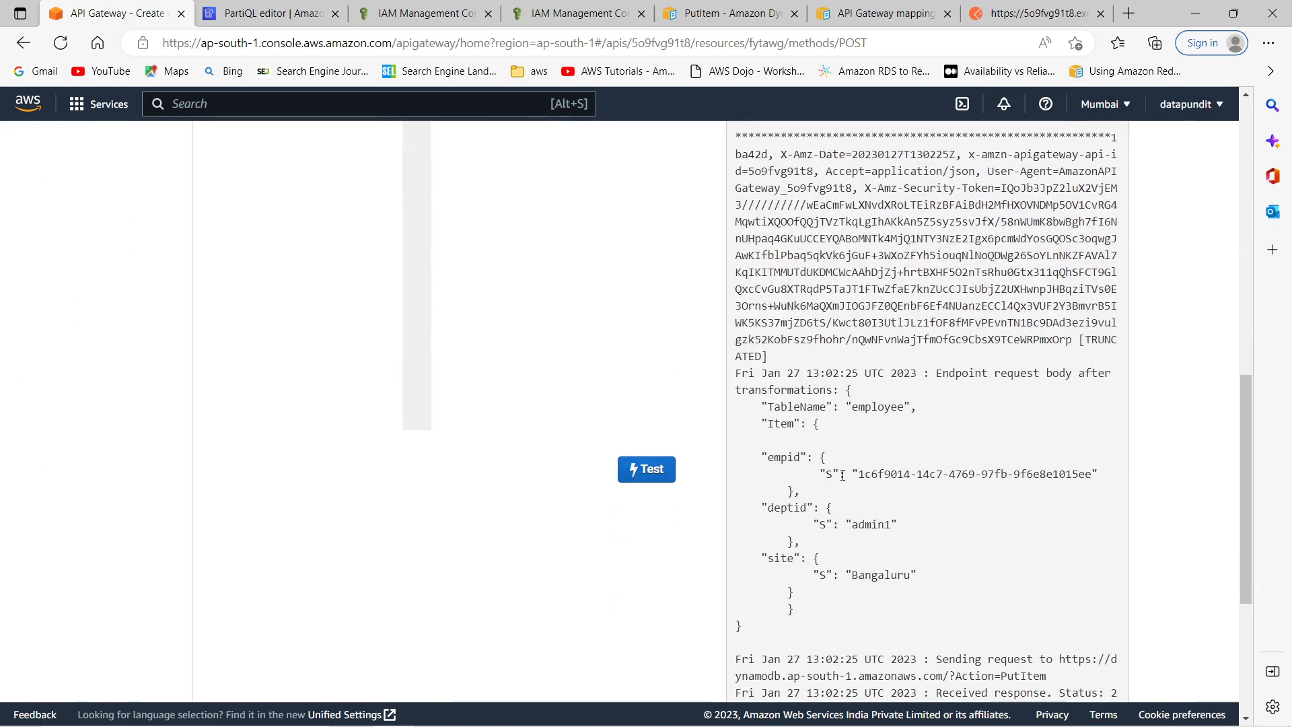
Examine the logged endpoint request body after transformations, including the empid, deptid and site values.
{"action": "left_click_drag", "start_coordinate": [860, 473], "coordinate": [1092, 473]}
{"action": "left_click", "coordinate": [1004, 503]}
{"action": "triple_click", "coordinate": [864, 525]}
{"action": "double_click", "coordinate": [878, 575]}
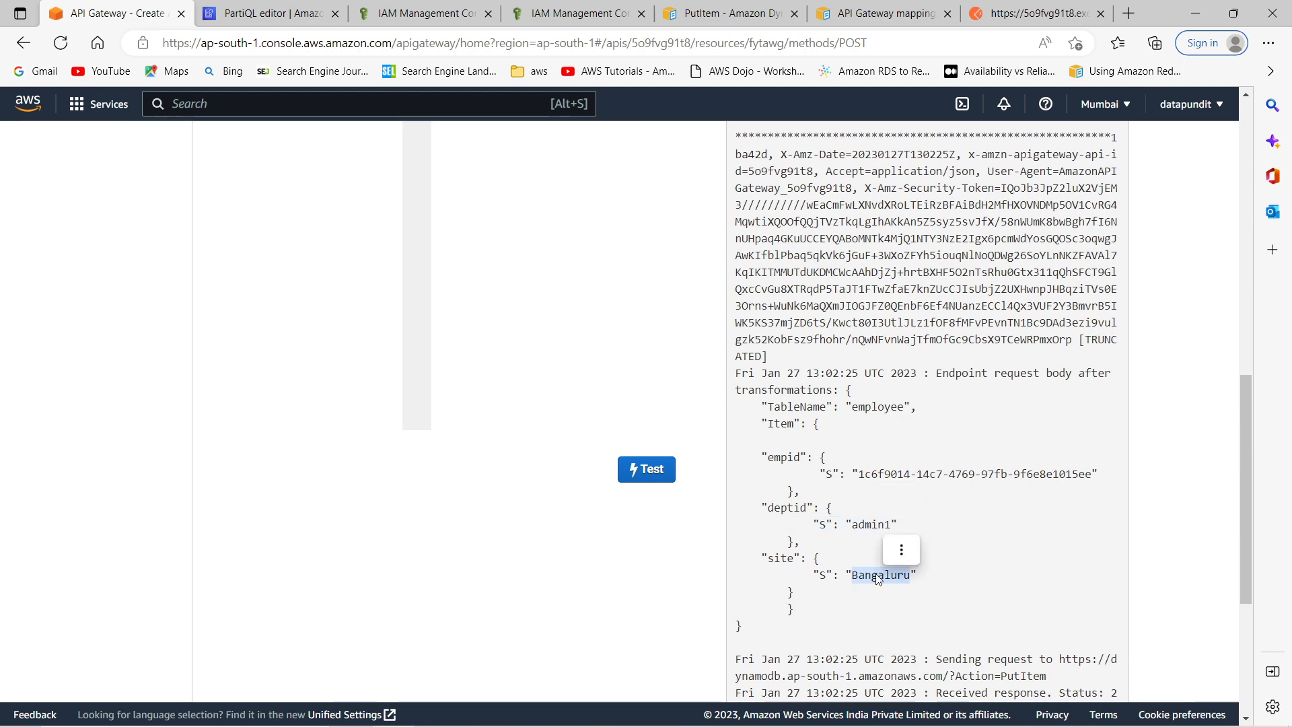
{"action": "left_click", "coordinate": [807, 605]}
{"action": "left_click_drag", "start_coordinate": [804, 625], "coordinate": [752, 404]}
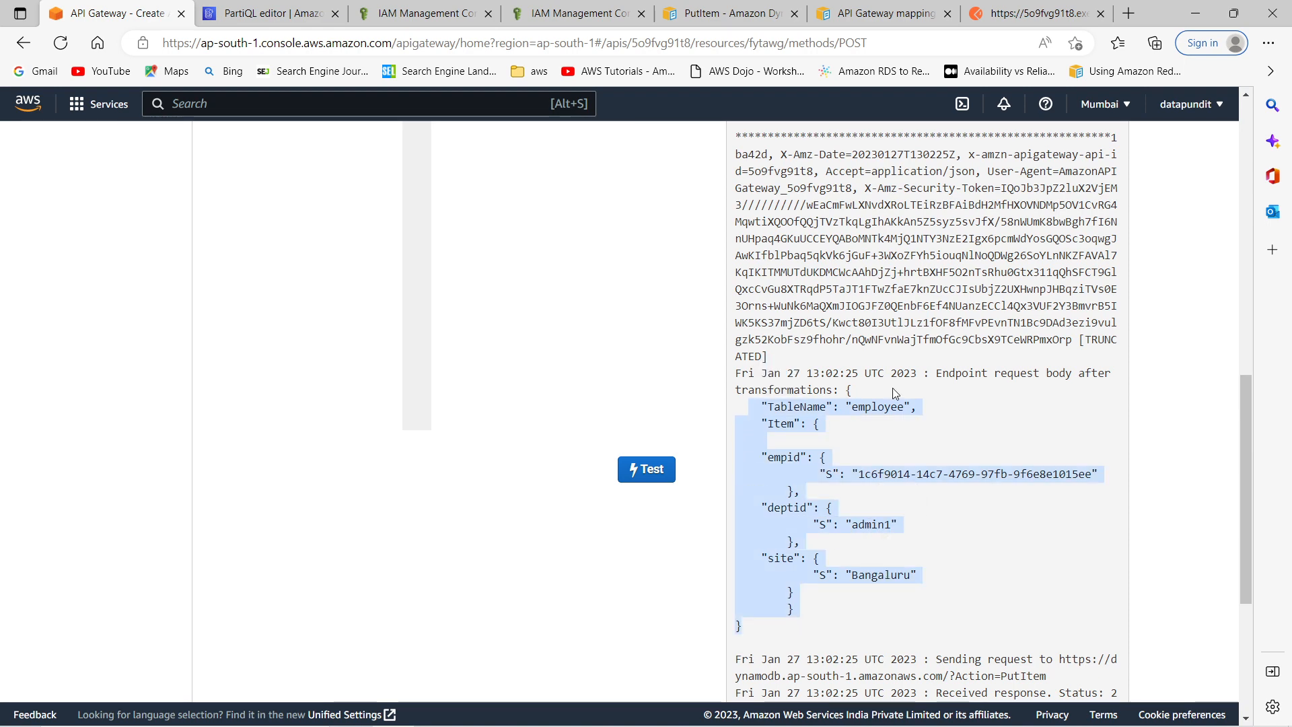
{"action": "scroll", "coordinate": [937, 470], "scroll_direction": "down", "scroll_amount": 2}
{"action": "left_click", "coordinate": [823, 361]}
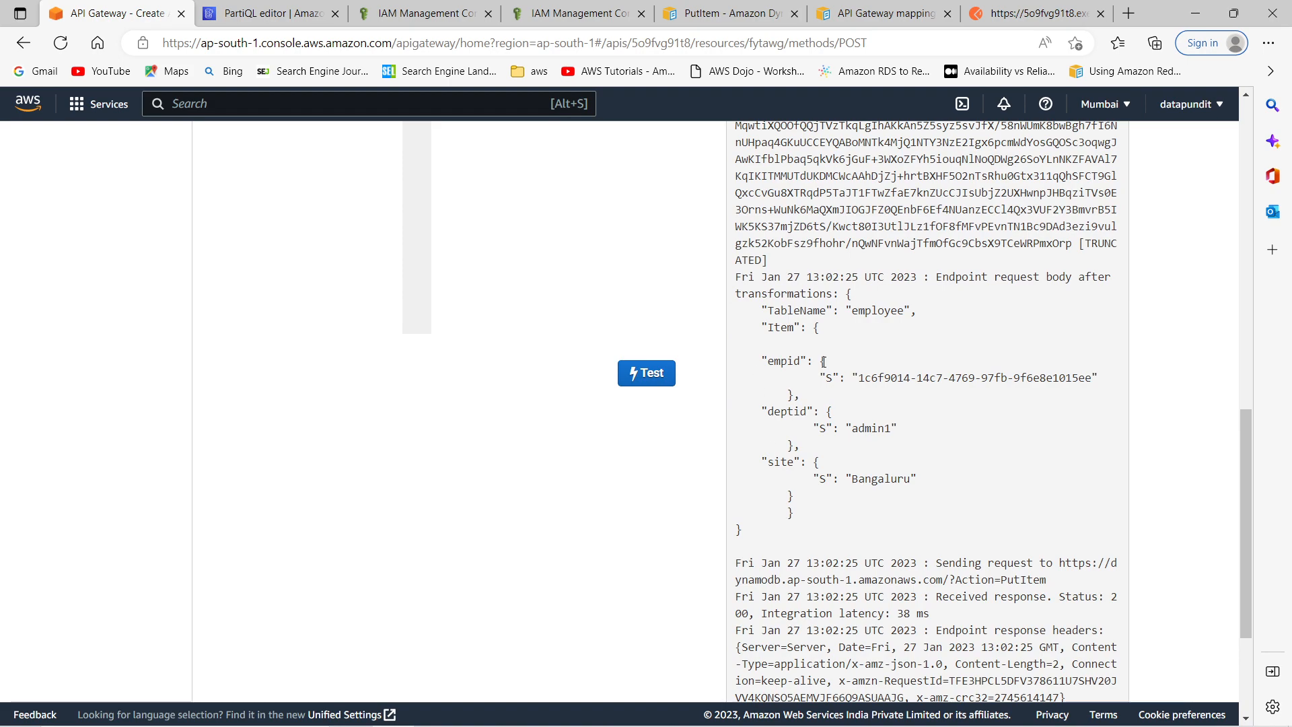
{"action": "scroll", "coordinate": [894, 412], "scroll_direction": "down", "scroll_amount": 3}
Check the status and latency of the POST method test.
{"action": "scroll", "coordinate": [862, 404], "scroll_direction": "up", "scroll_amount": 10}
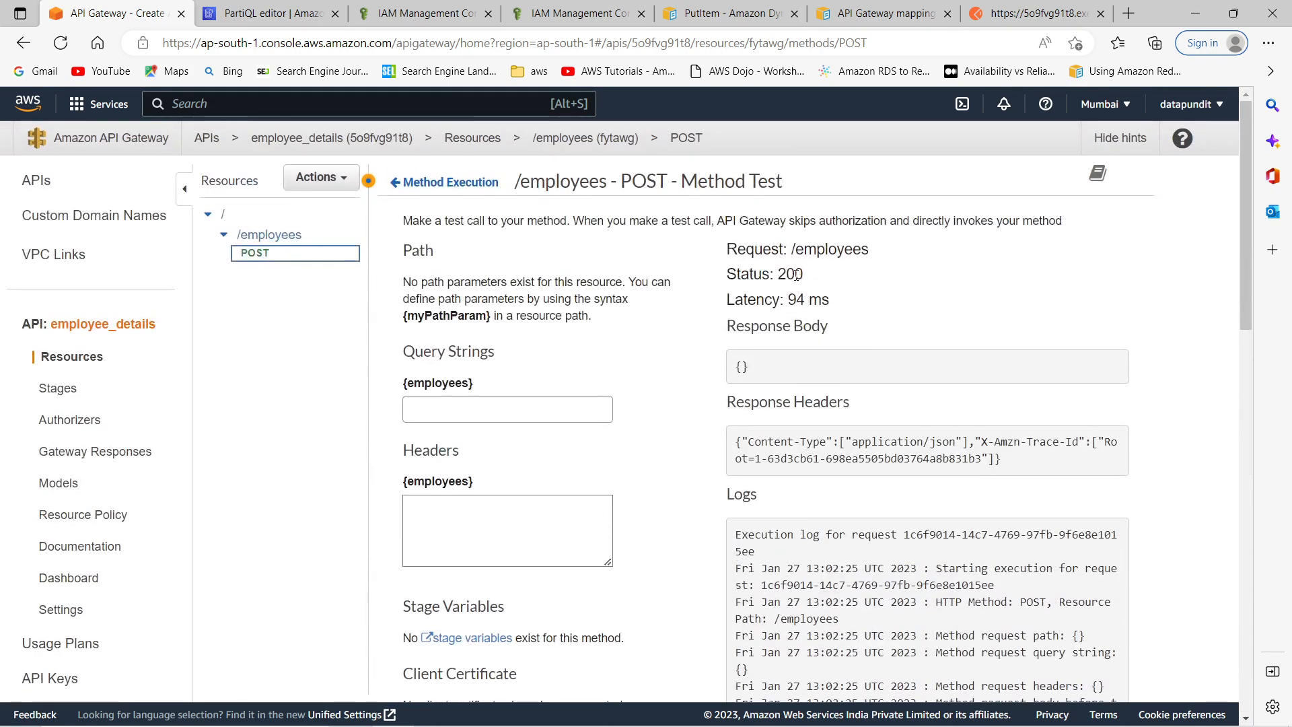
{"action": "double_click", "coordinate": [797, 275]}
{"action": "left_click_drag", "start_coordinate": [788, 300], "coordinate": [806, 299]}
{"action": "left_click", "coordinate": [880, 304]}
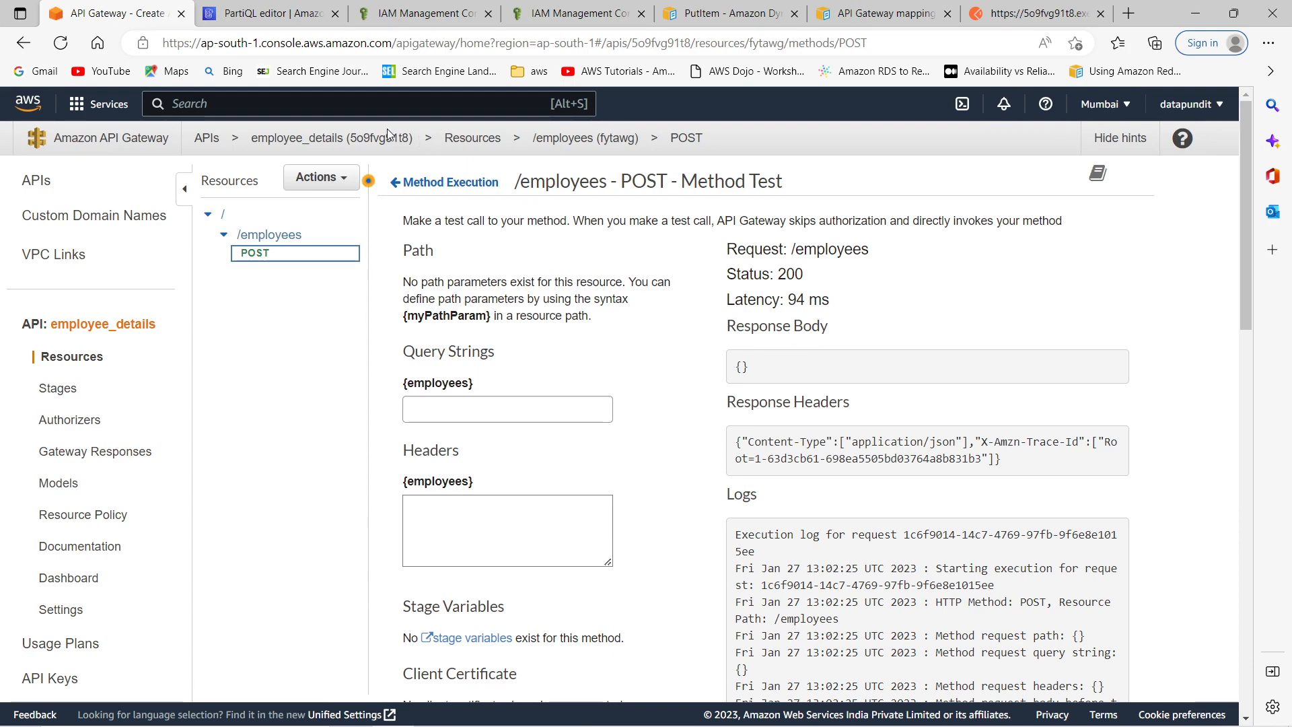
Switch to the DynamoDB PartiQL editor, run the employee table query and widen the empid column in the results.
{"action": "left_click", "coordinate": [282, 14]}
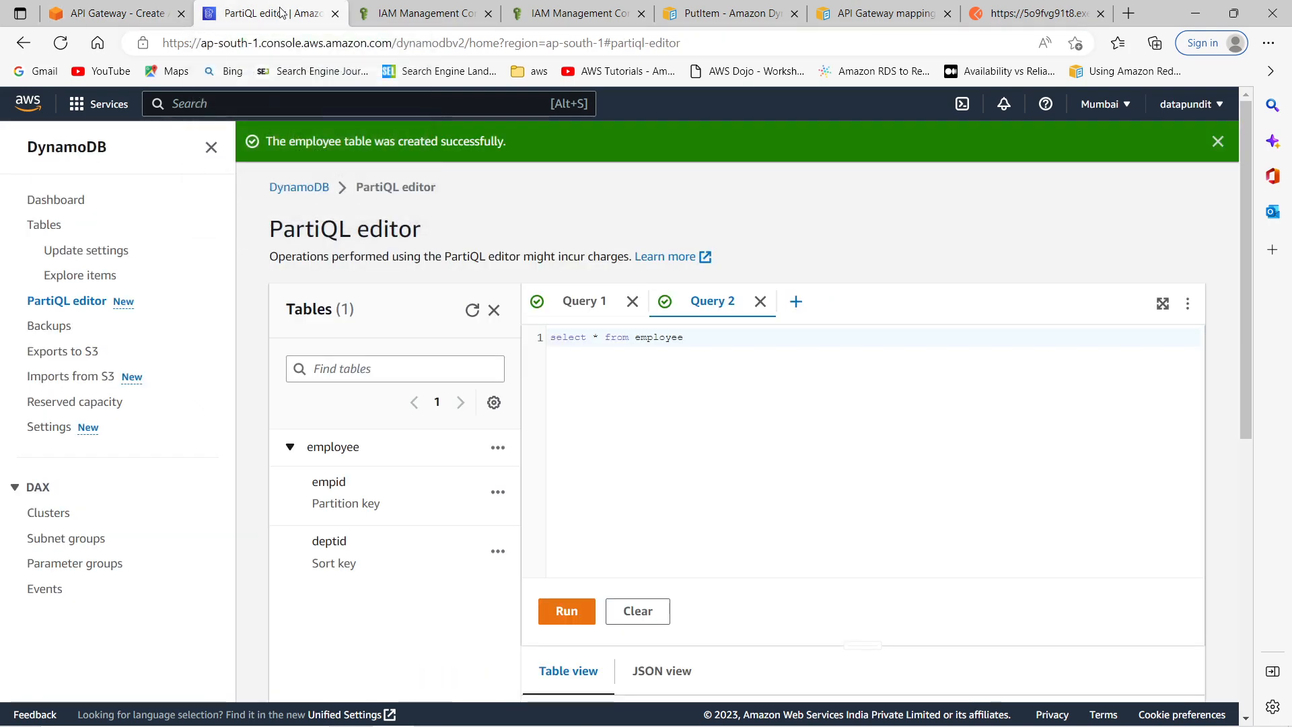
{"action": "left_click", "coordinate": [576, 611]}
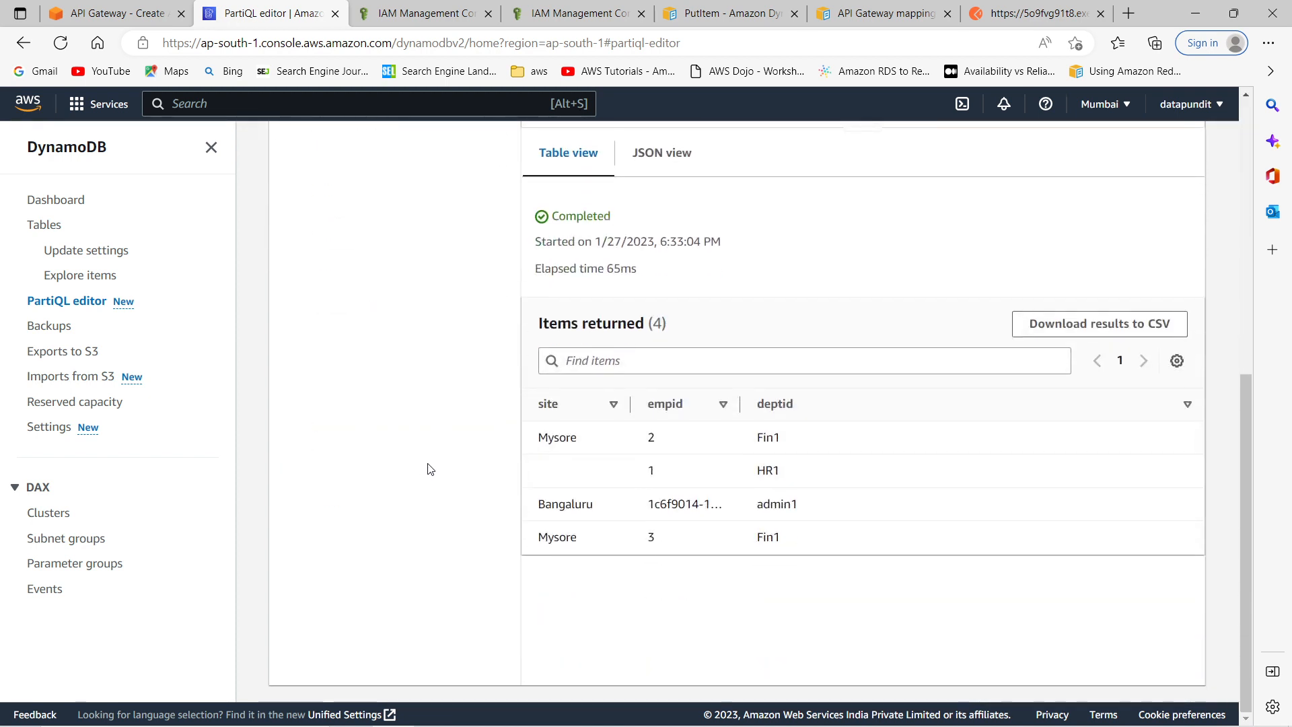
{"action": "left_click_drag", "start_coordinate": [740, 403], "coordinate": [945, 397]}
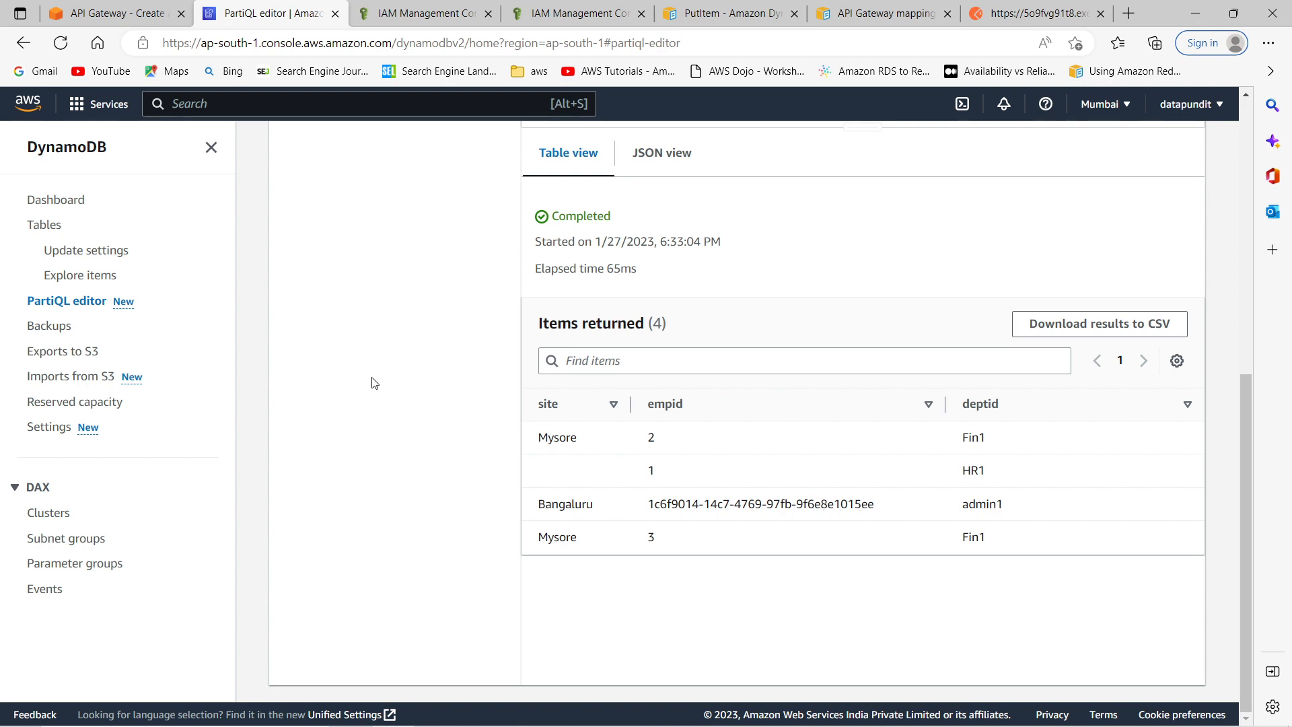
Switch to the API Gateway console and return from the method test to the POST method execution overview.
{"action": "key", "text": "ctrl+shift+Tab"}
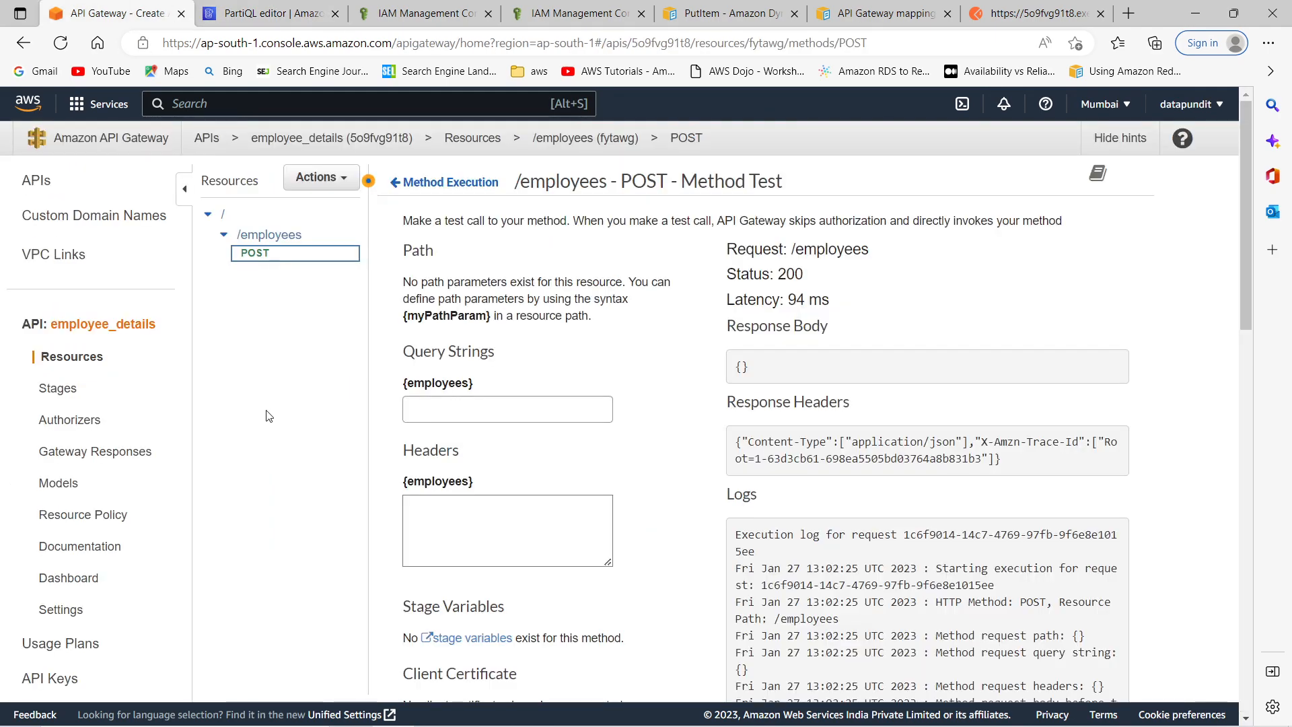
{"action": "scroll", "coordinate": [265, 476], "scroll_direction": "down", "scroll_amount": 5}
{"action": "scroll", "coordinate": [265, 475], "scroll_direction": "up", "scroll_amount": 5}
{"action": "left_click", "coordinate": [434, 183]}
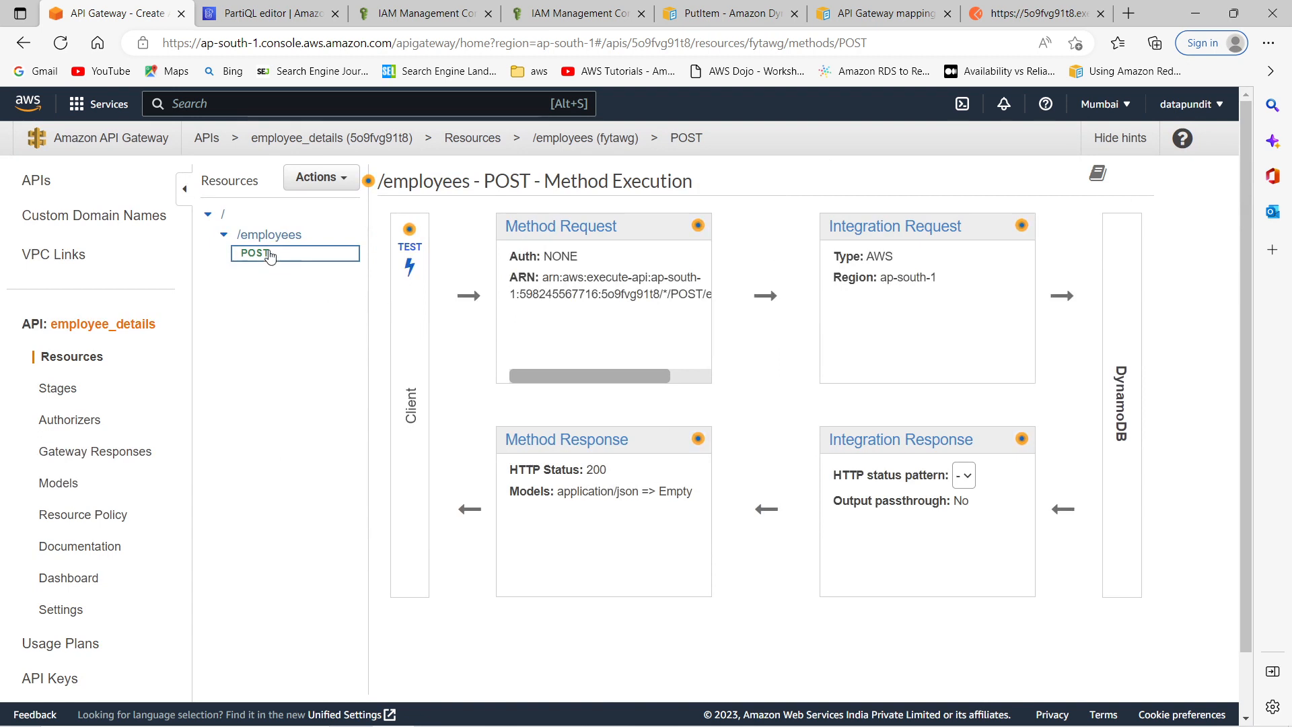
{"action": "left_click", "coordinate": [314, 177]}
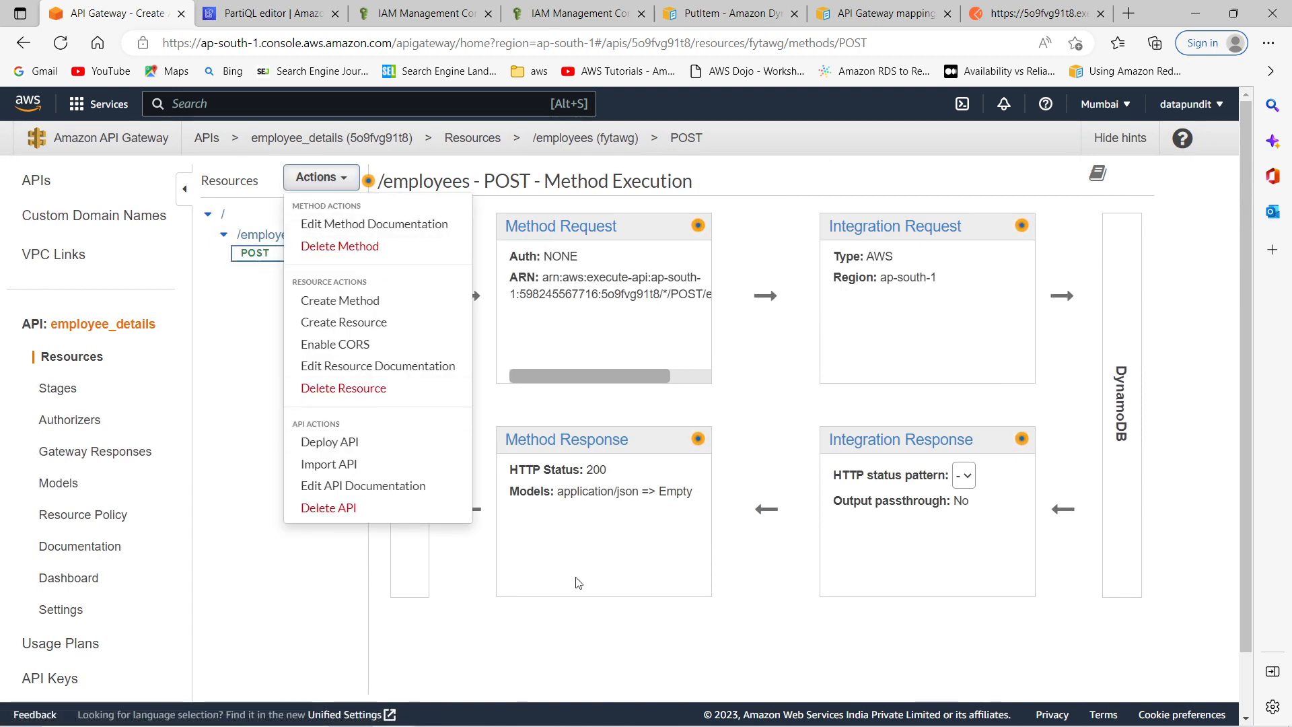
{"action": "left_click", "coordinate": [481, 643]}
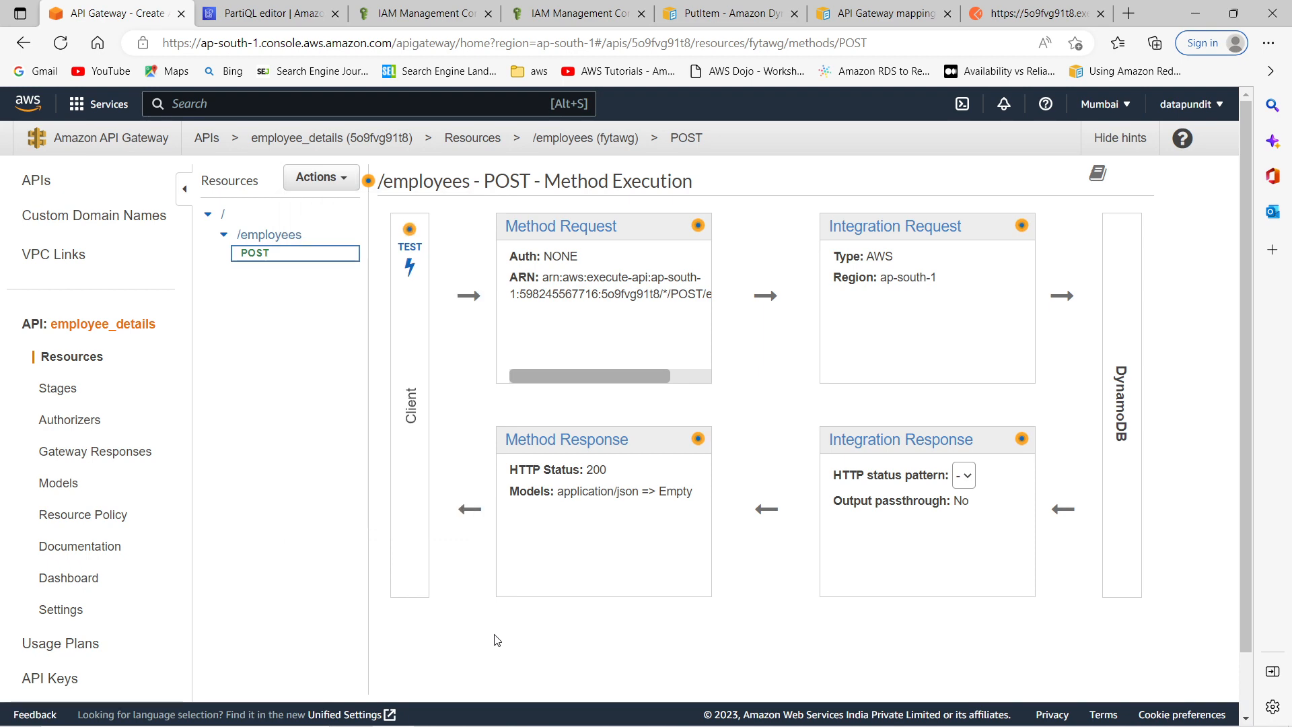
Deploy the employee_details API using the new stage option with the stage name test.
{"action": "left_click", "coordinate": [324, 180]}
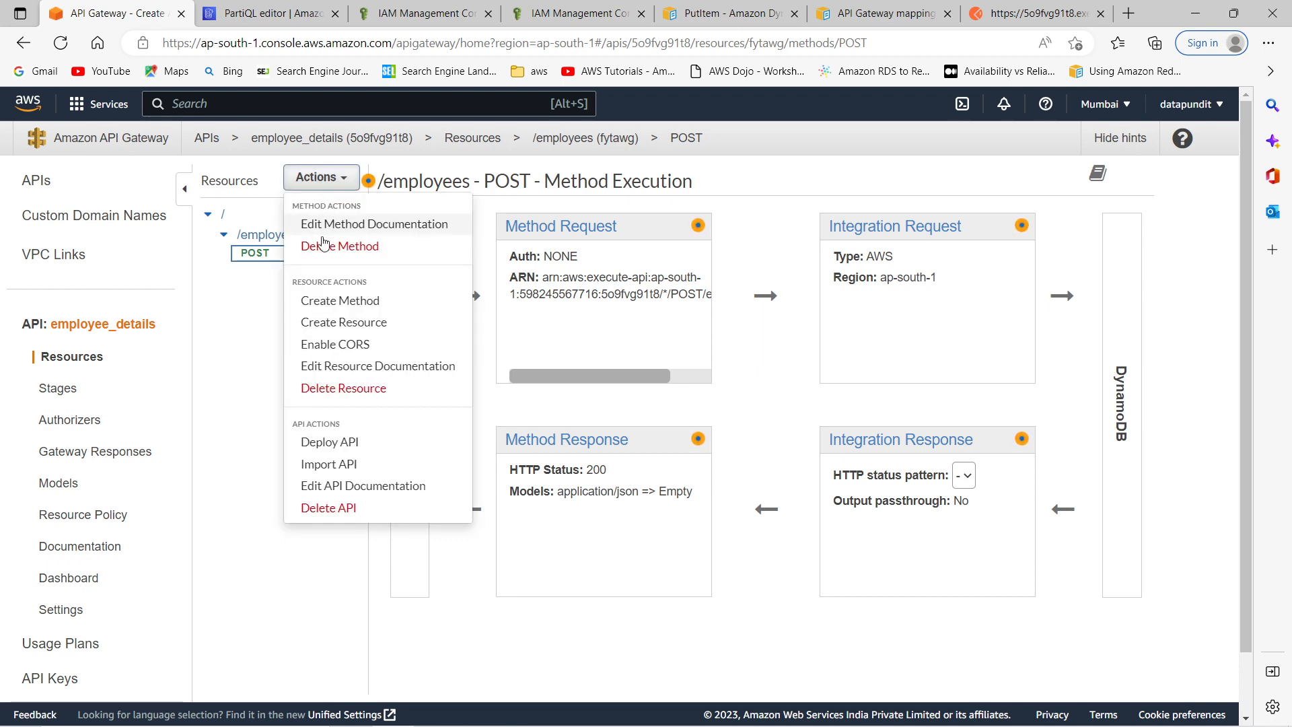
{"action": "left_click", "coordinate": [327, 445]}
{"action": "left_click", "coordinate": [768, 258]}
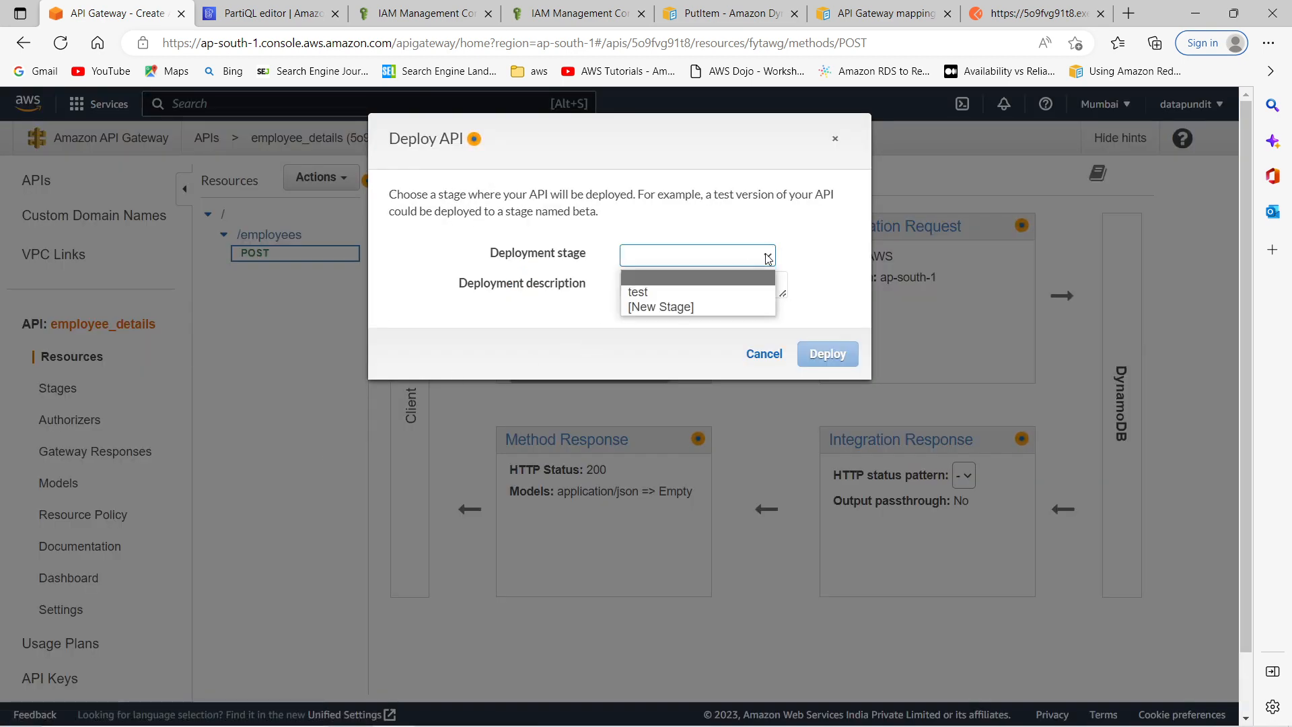
{"action": "left_click", "coordinate": [712, 308]}
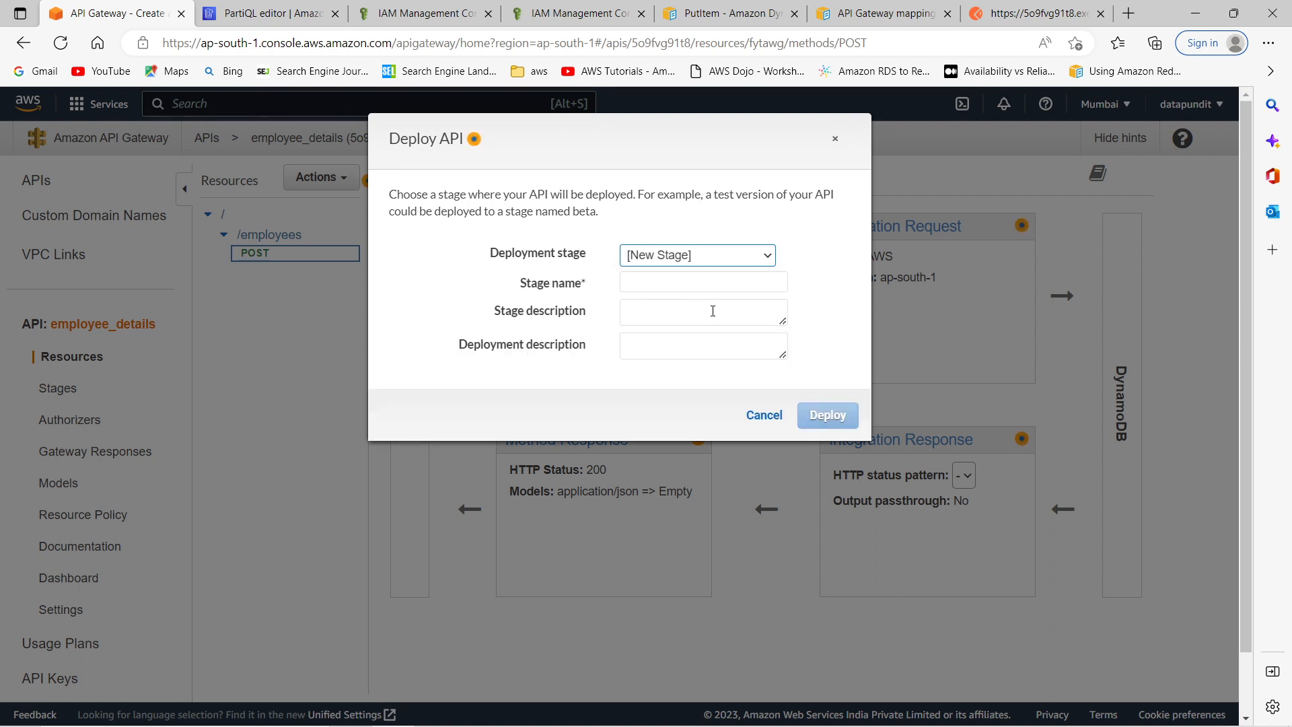
{"action": "left_click", "coordinate": [663, 285]}
{"action": "type", "text": "tets"}
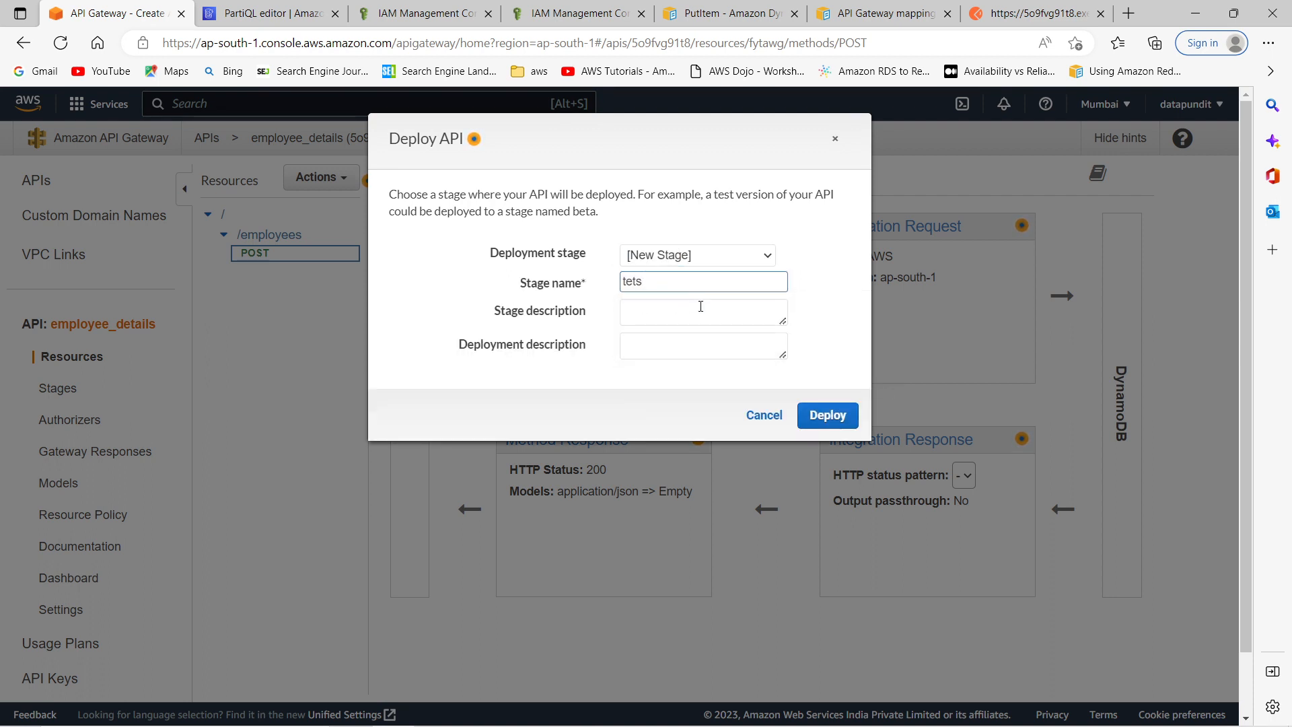
{"action": "key", "text": "BackSpace"}
{"action": "type", "text": "st"}
{"action": "left_click", "coordinate": [818, 415]}
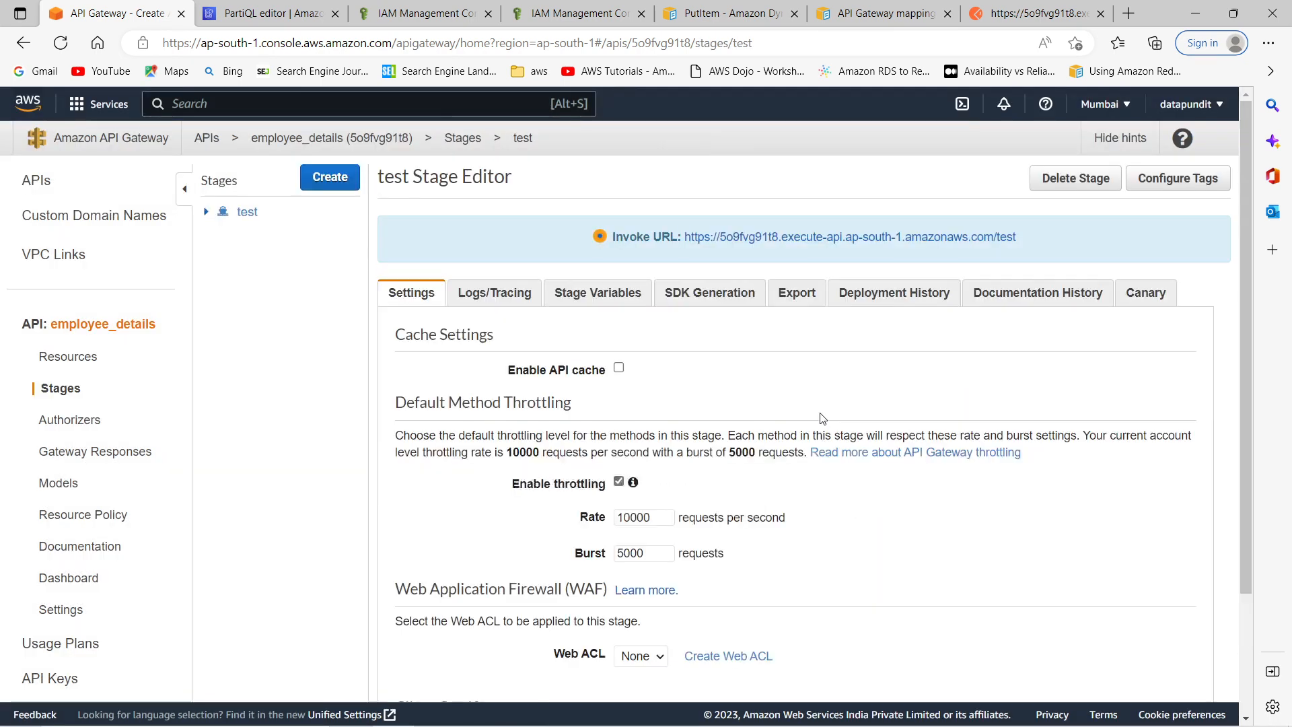
Open the POST method of /employees under the test stage and select its invoke URL.
{"action": "left_click", "coordinate": [206, 213]}
{"action": "left_click", "coordinate": [262, 254]}
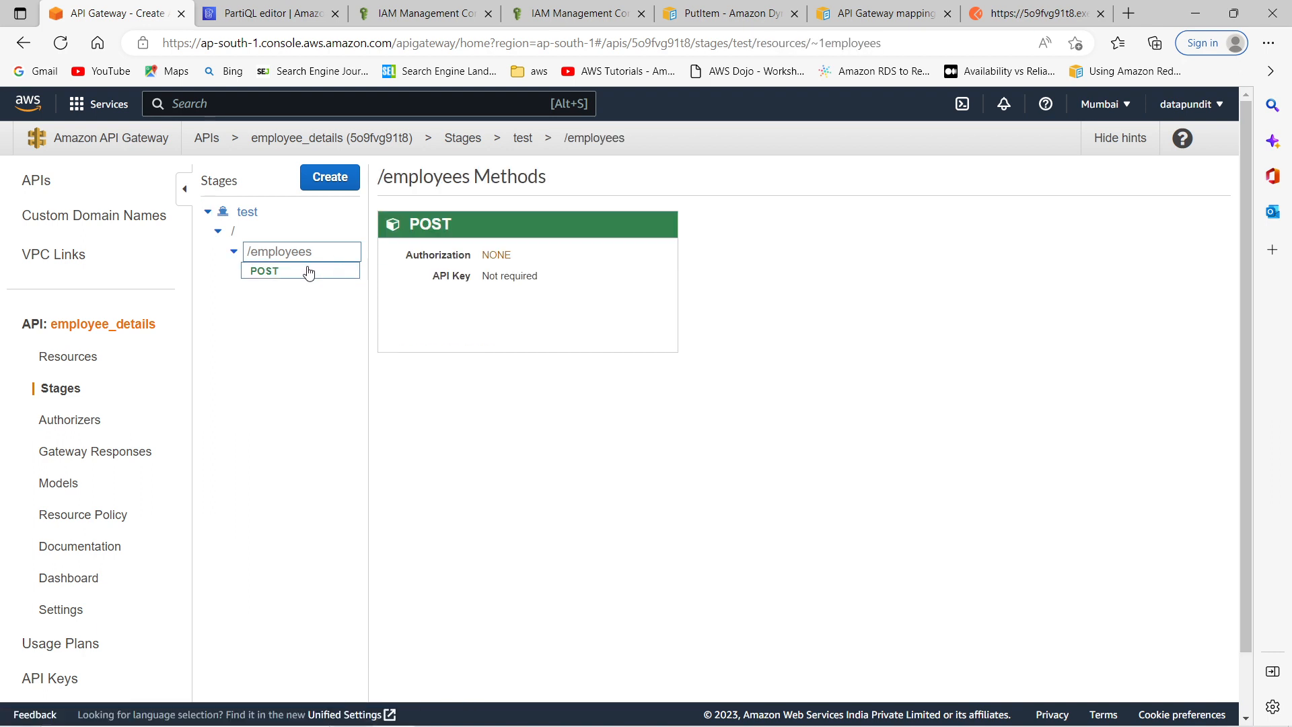
{"action": "left_click", "coordinate": [275, 273]}
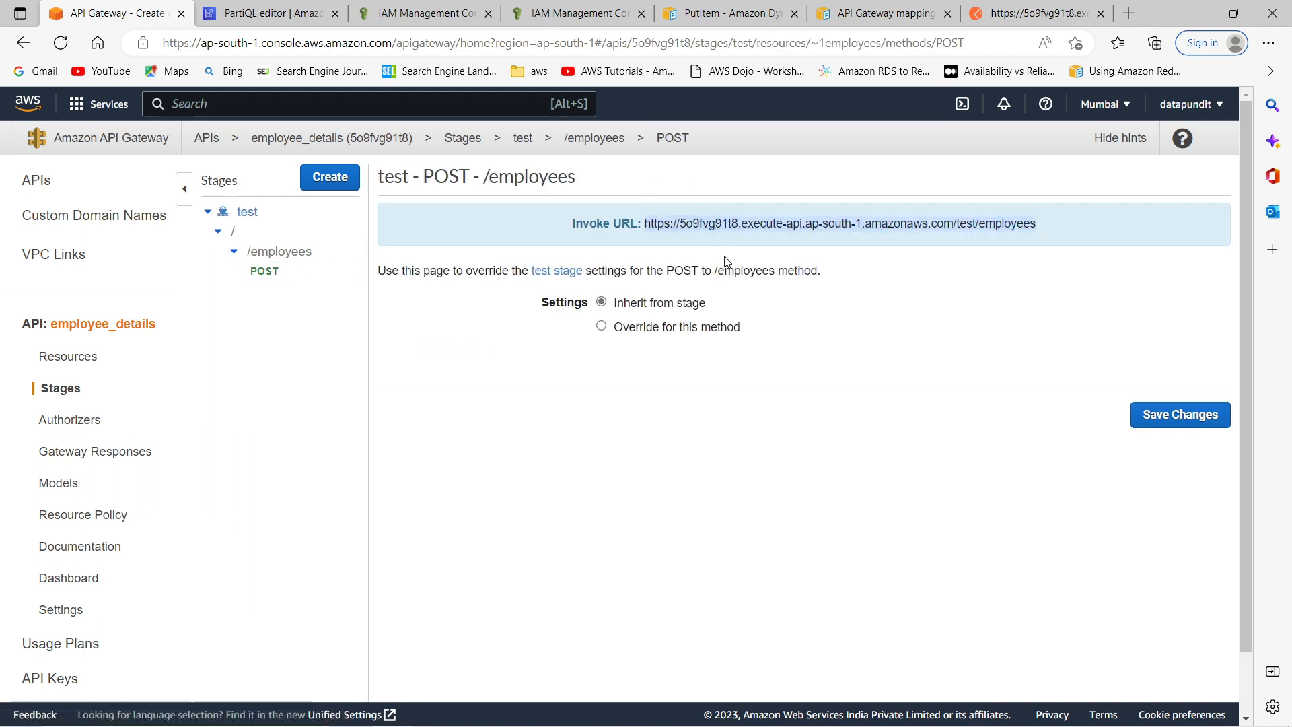
{"action": "left_click", "coordinate": [1037, 14]}
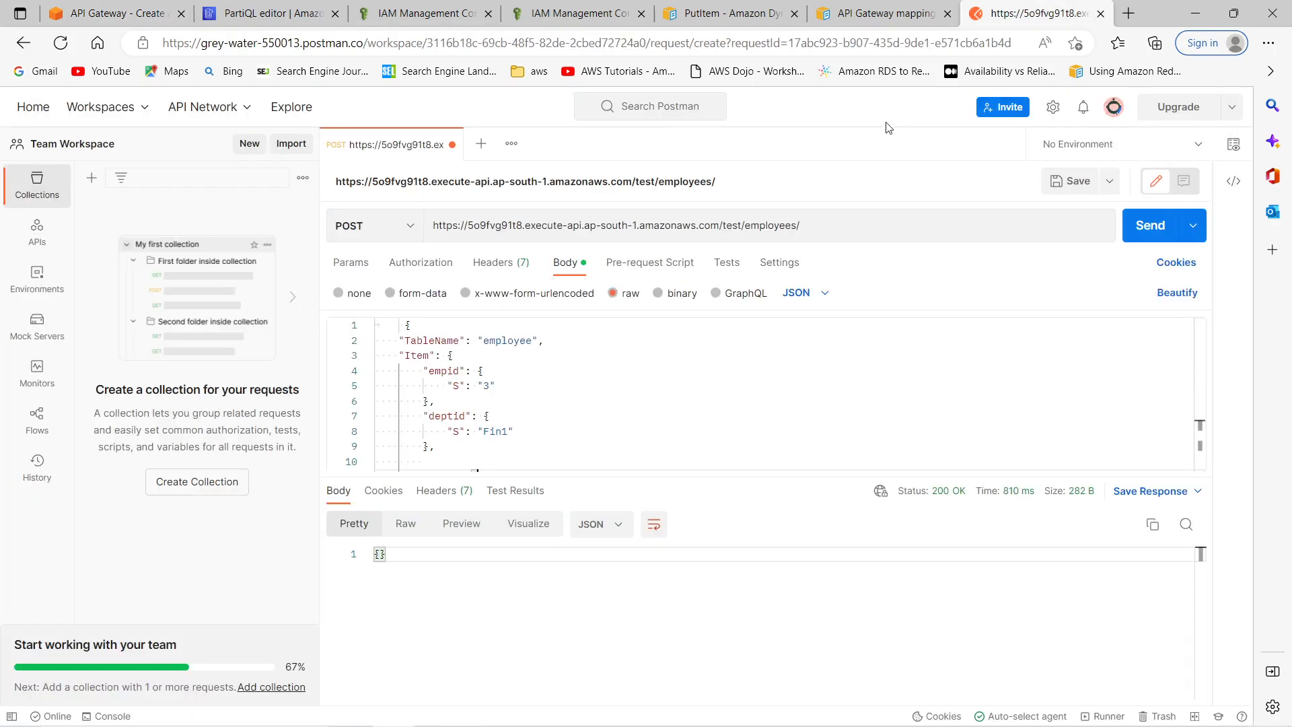
{"action": "left_click", "coordinate": [856, 222]}
{"action": "key", "text": "ctrl+a"}
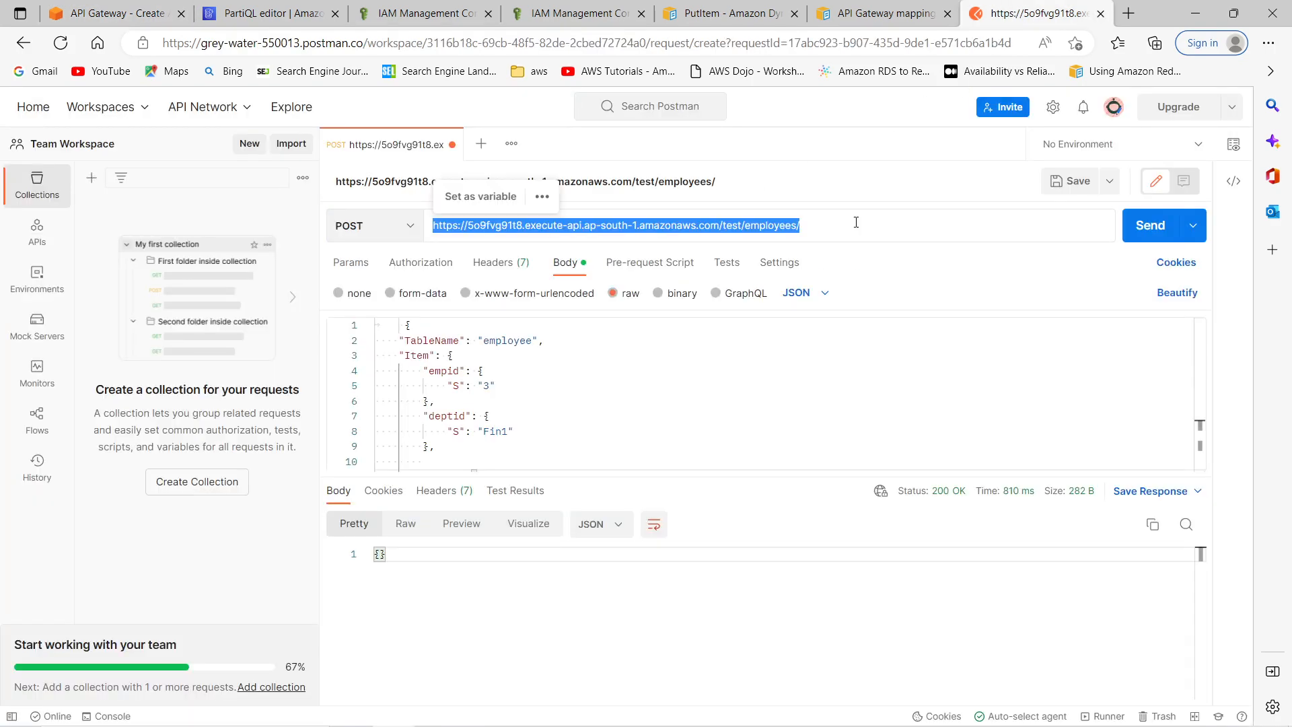
{"action": "left_click", "coordinate": [856, 222]}
{"action": "key", "text": "BackSpace"}
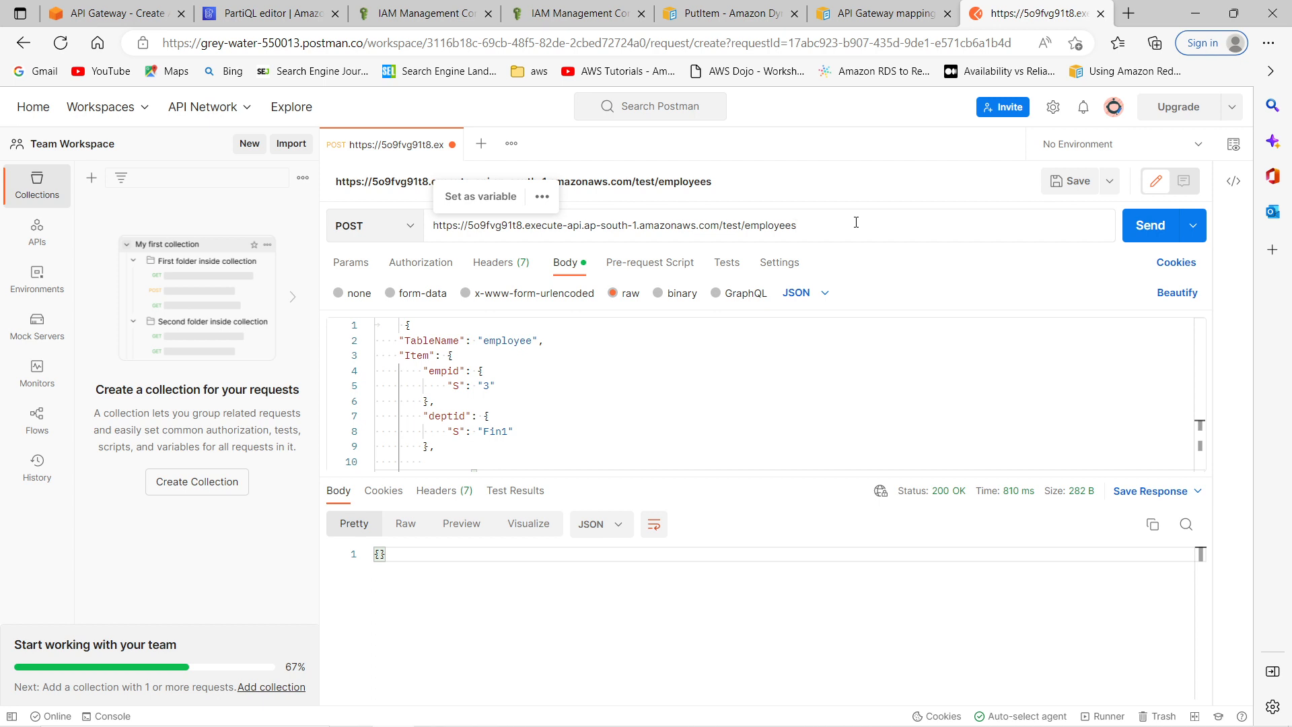
Add a trailing slash to the POST request URL and clear the existing JSON request body.
{"action": "left_click", "coordinate": [713, 417]}
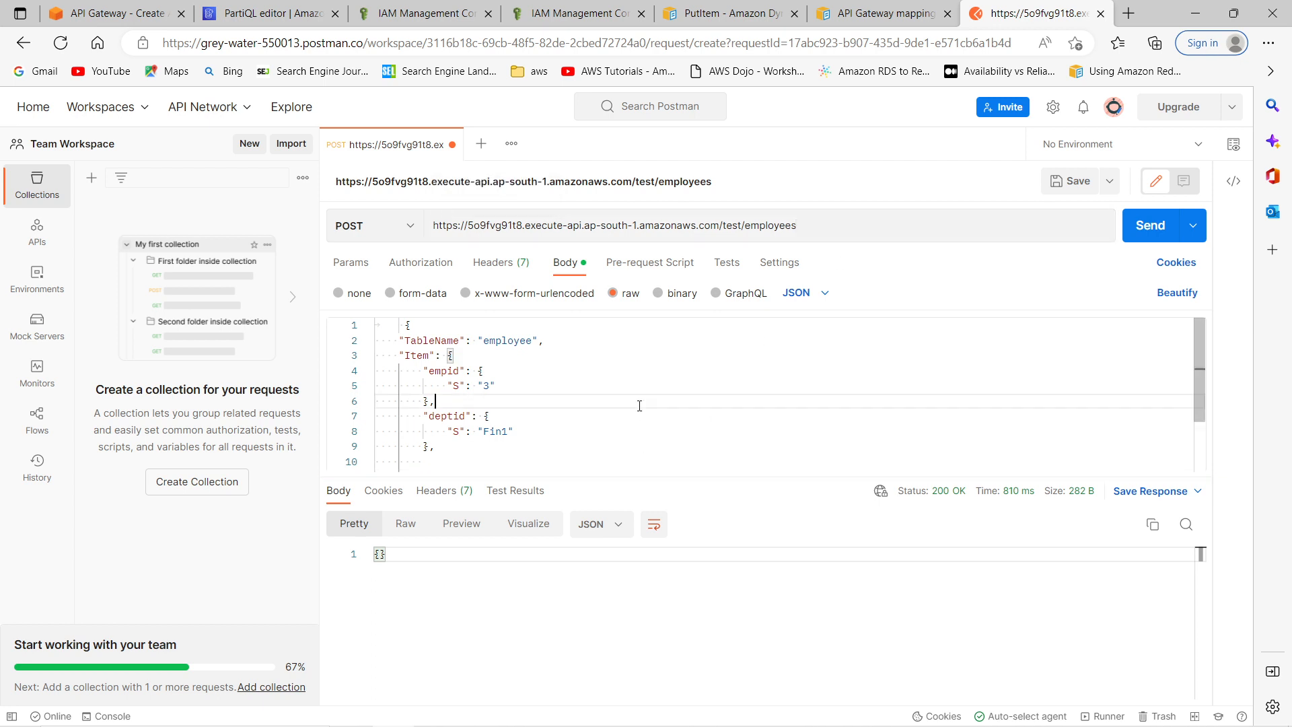
{"action": "left_click", "coordinate": [836, 223]}
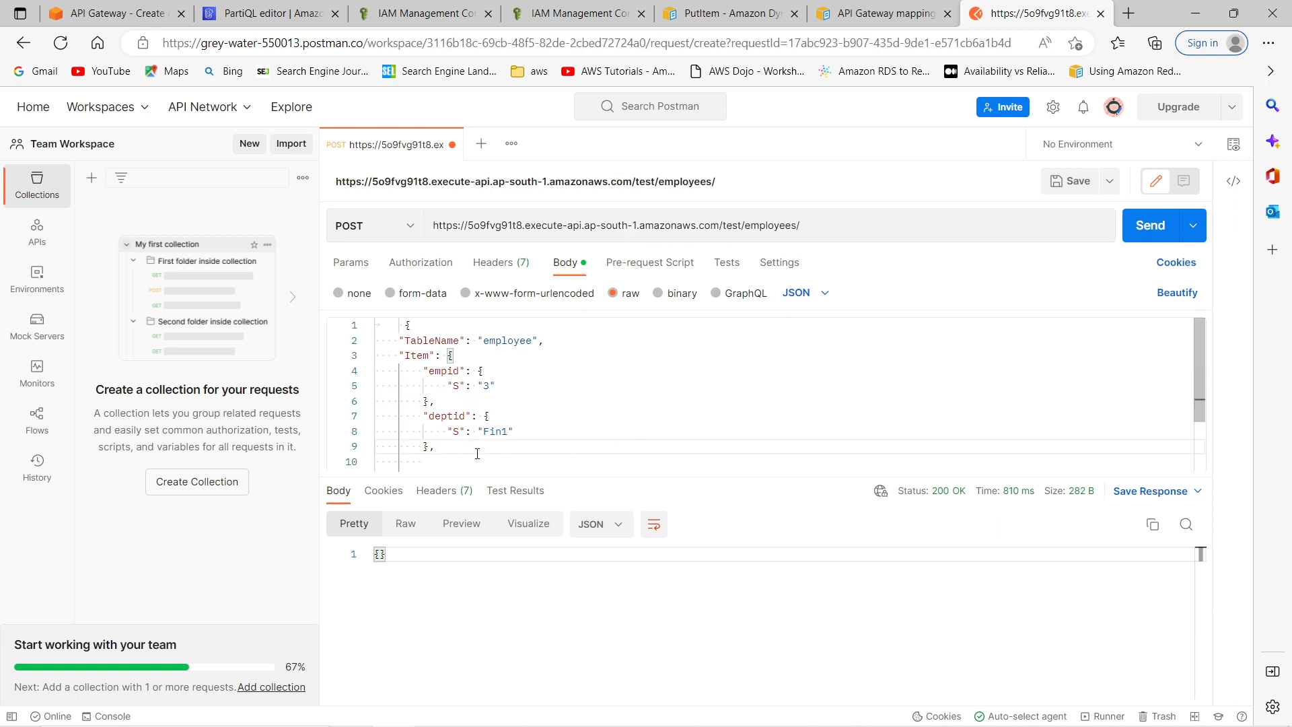
{"action": "key", "text": "ctrl+a"}
{"action": "key", "text": "BackSpace"}
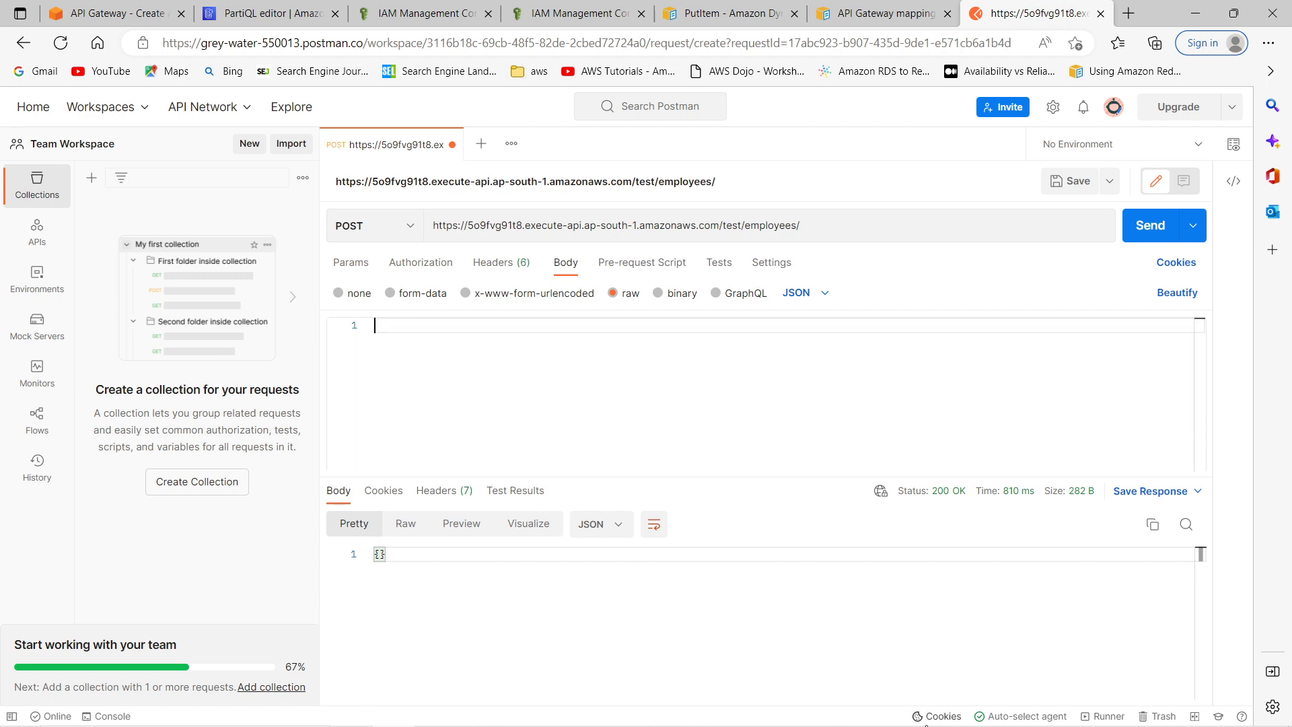
Copy the sample input JSON with deptid and site from the Notepad++ notes into the empty Postman request body.
{"action": "left_click", "coordinate": [883, 724]}
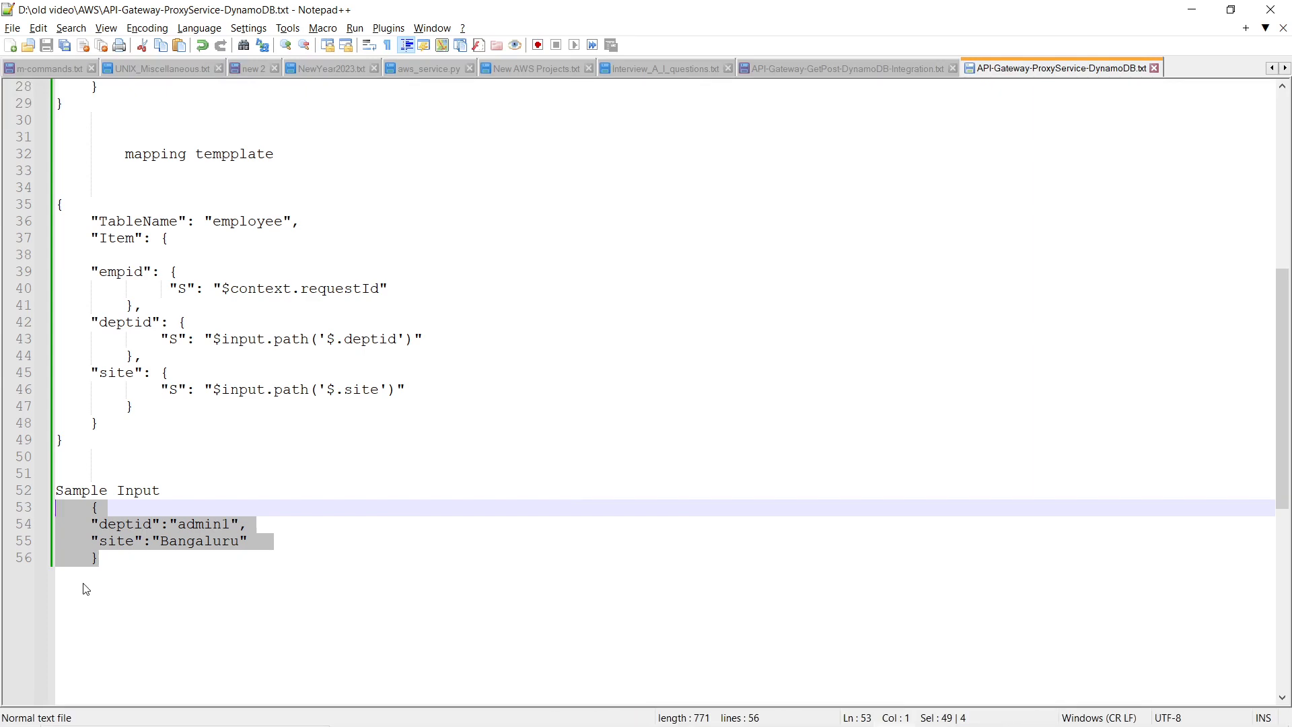
{"action": "left_click", "coordinate": [123, 567]}
{"action": "left_click_drag", "start_coordinate": [123, 567], "coordinate": [79, 510]}
{"action": "key", "text": "ctrl+c"}
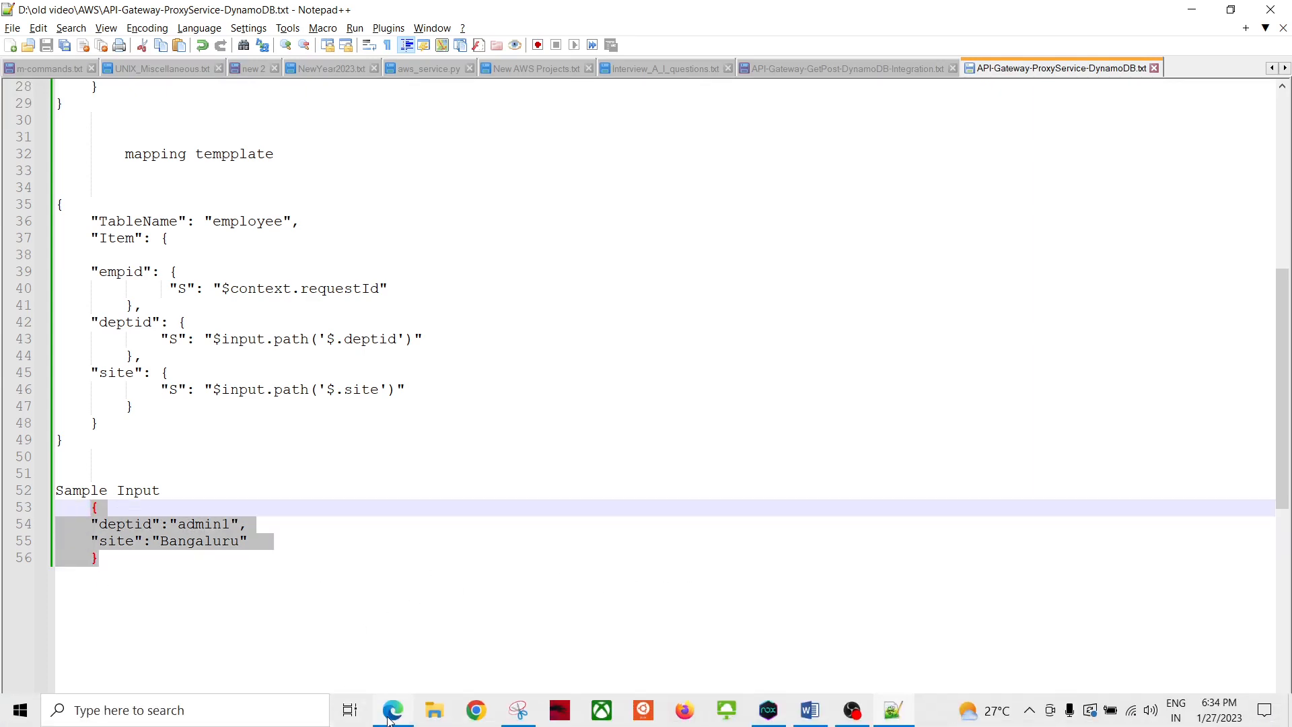
{"action": "left_click", "coordinate": [396, 715]}
{"action": "left_click", "coordinate": [540, 373]}
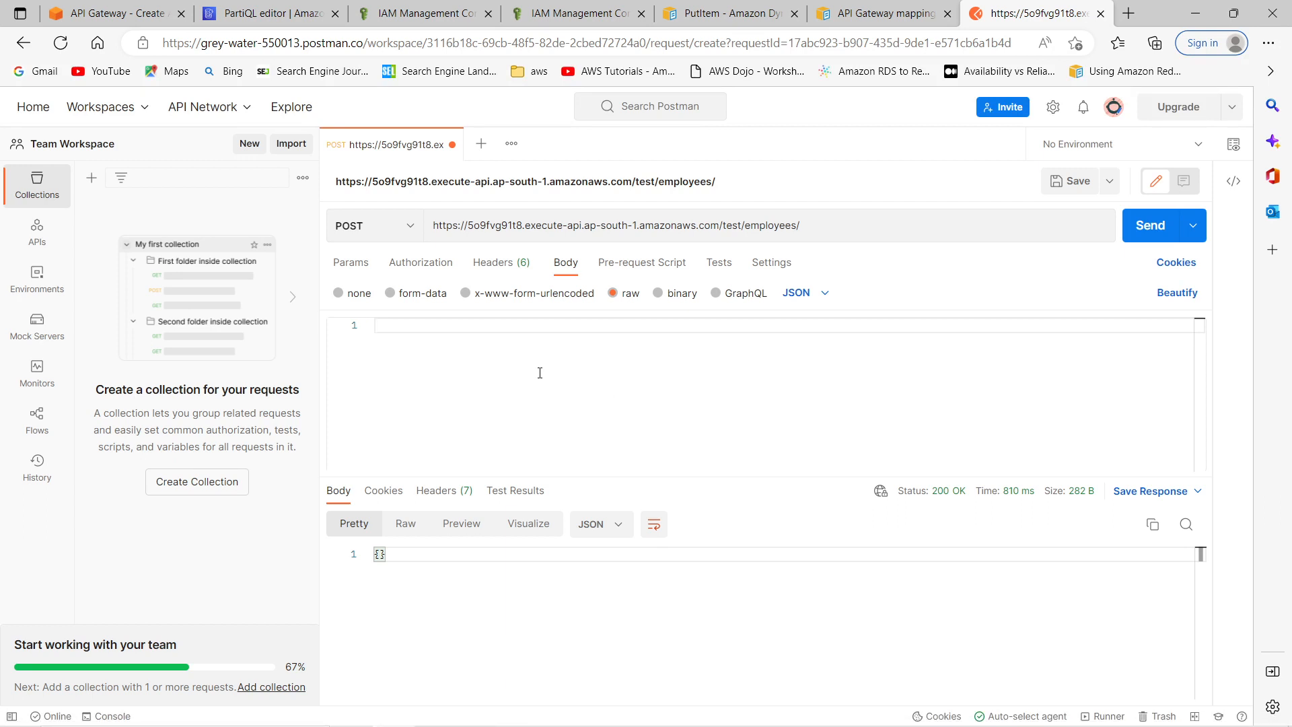
{"action": "key", "text": "ctrl+v"}
Set deptid to hr2 and site to Pune in the request body, and send the POST request.
{"action": "double_click", "coordinate": [477, 341]}
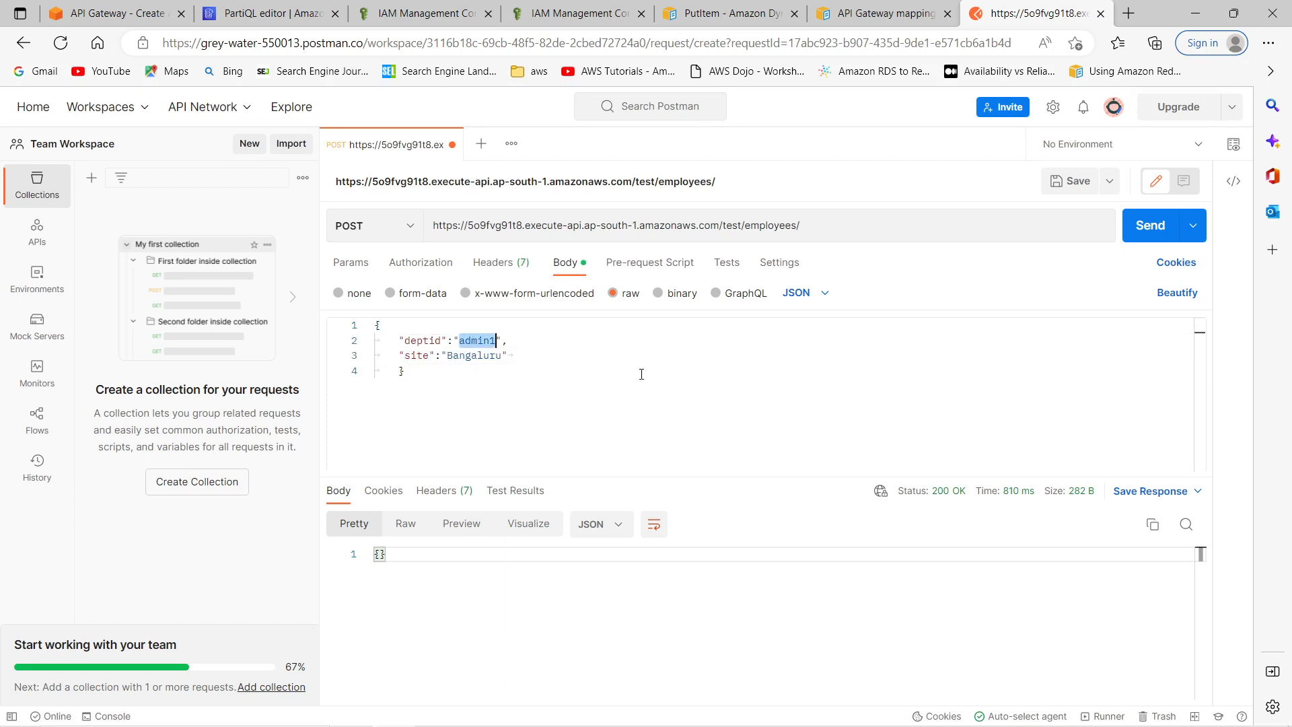
{"action": "type", "text": "hr"}
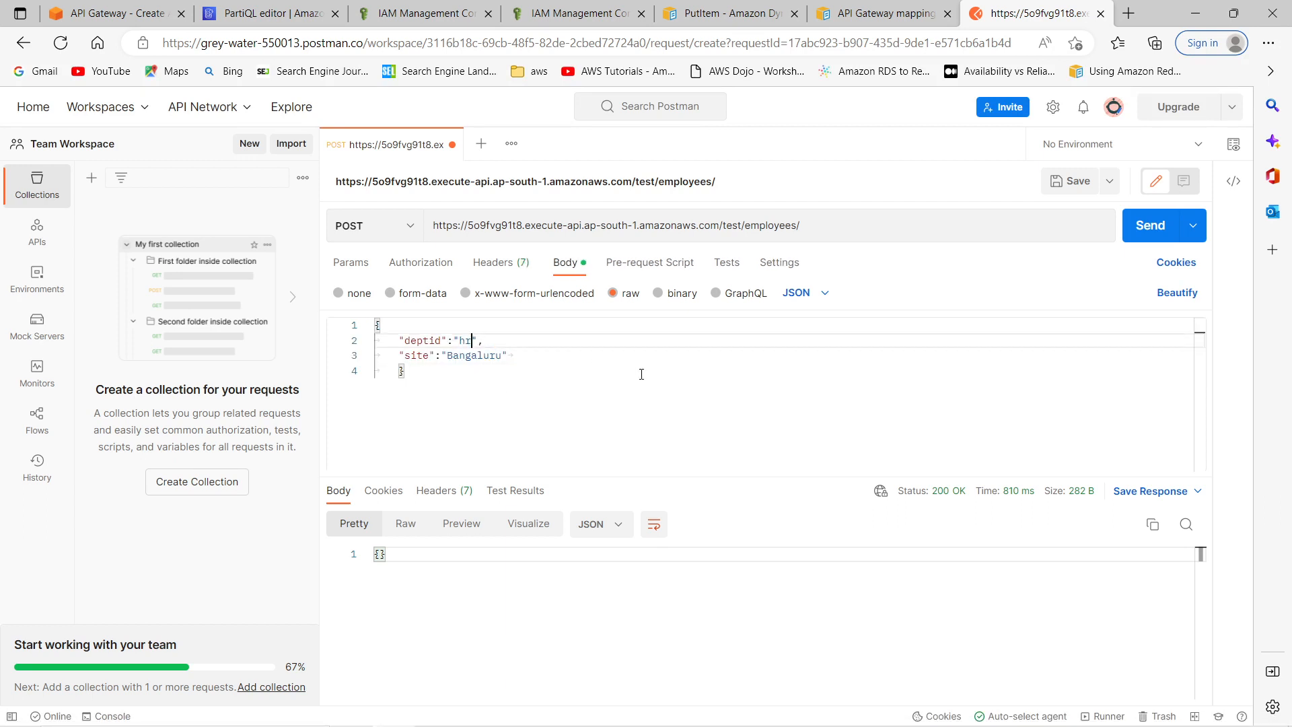
{"action": "type", "text": "2"}
{"action": "double_click", "coordinate": [484, 355]}
{"action": "type", "text": "pune"}
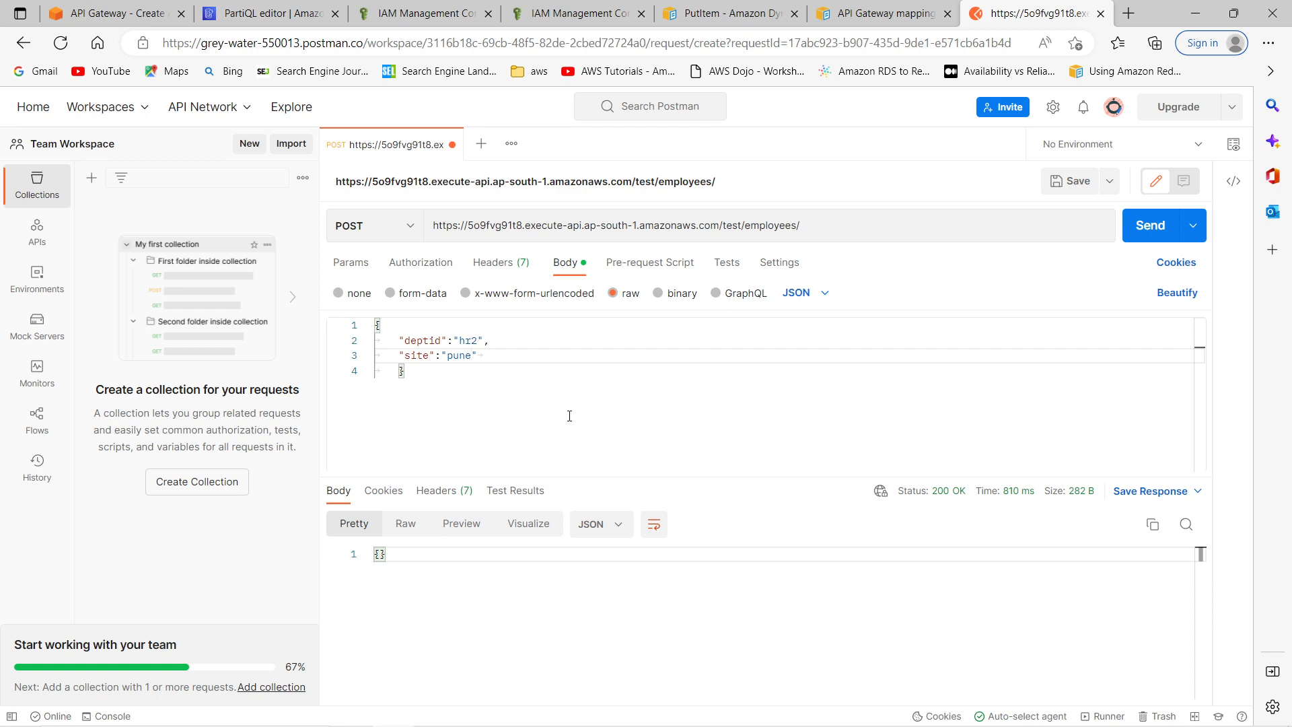
{"action": "double_click", "coordinate": [457, 357]}
{"action": "type", "text": "Pune"}
{"action": "left_click", "coordinate": [504, 391]}
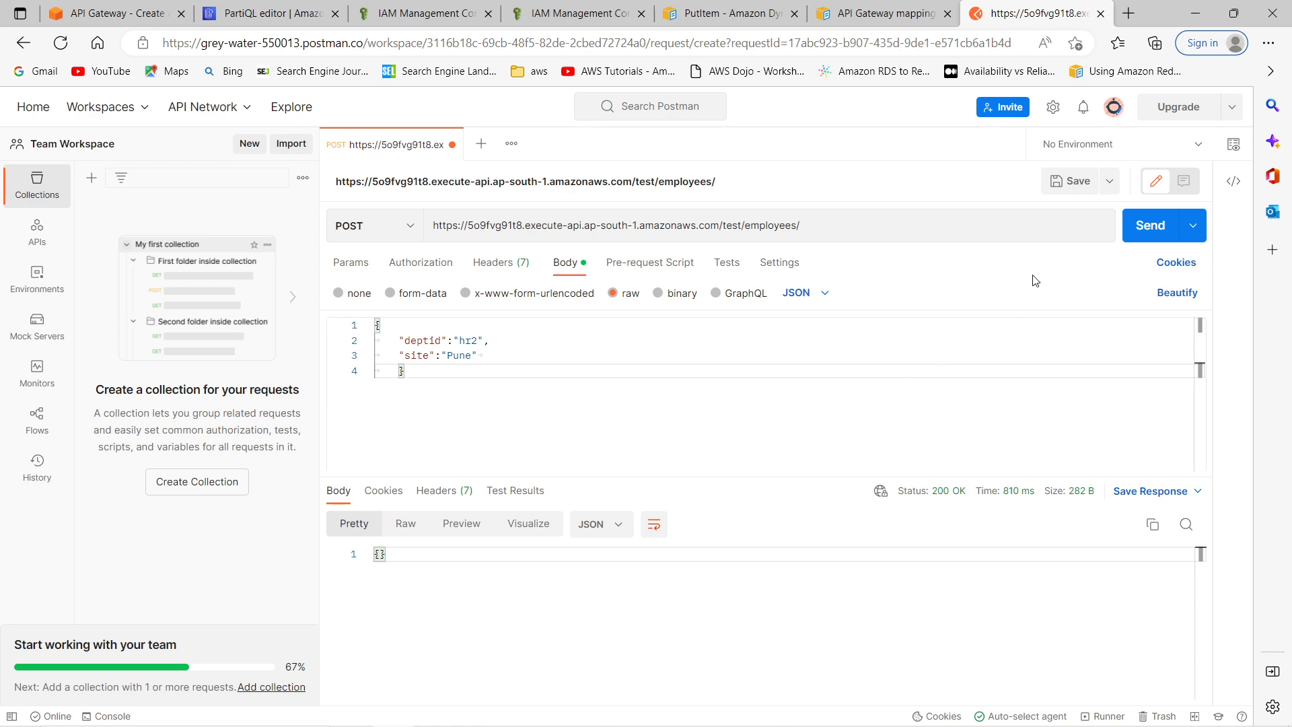
{"action": "left_click", "coordinate": [1133, 235]}
{"action": "left_click", "coordinate": [406, 564]}
Switch to the DynamoDB PartiQL editor, rerun the select query on the employee table, and widen the empid column.
{"action": "left_click", "coordinate": [263, 18]}
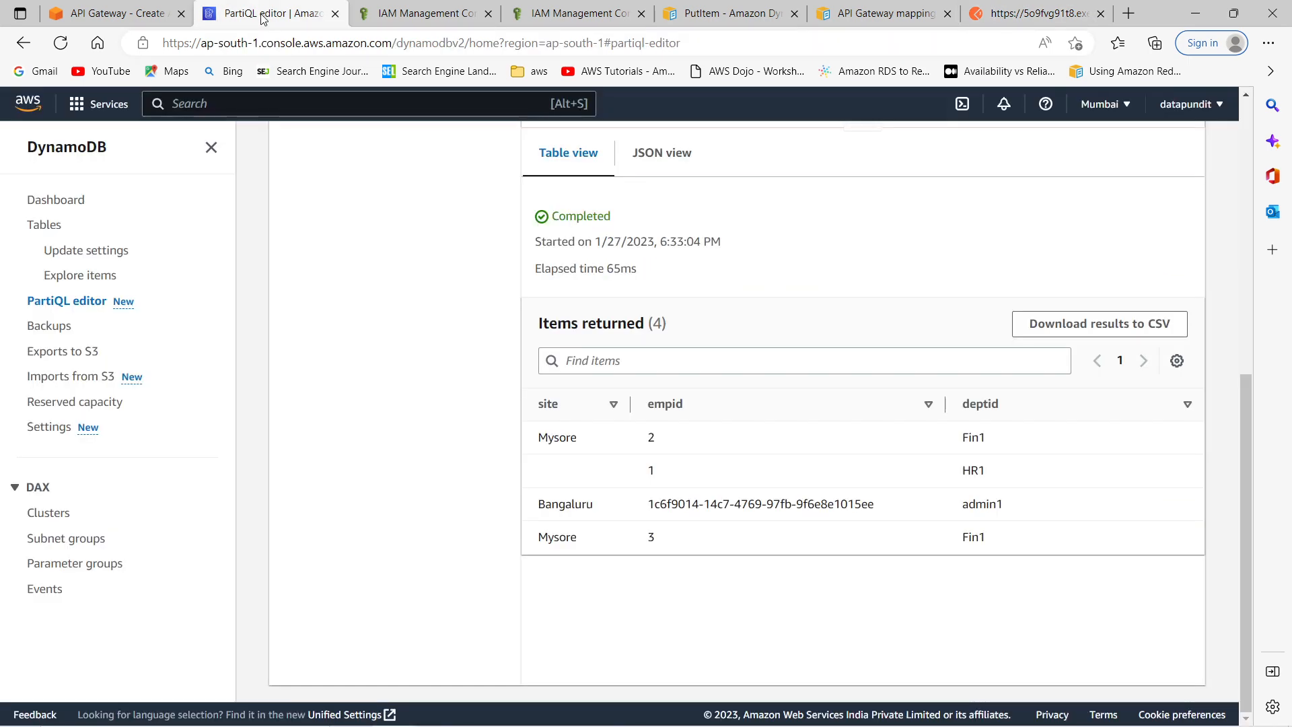
{"action": "scroll", "coordinate": [369, 376], "scroll_direction": "up", "scroll_amount": 5}
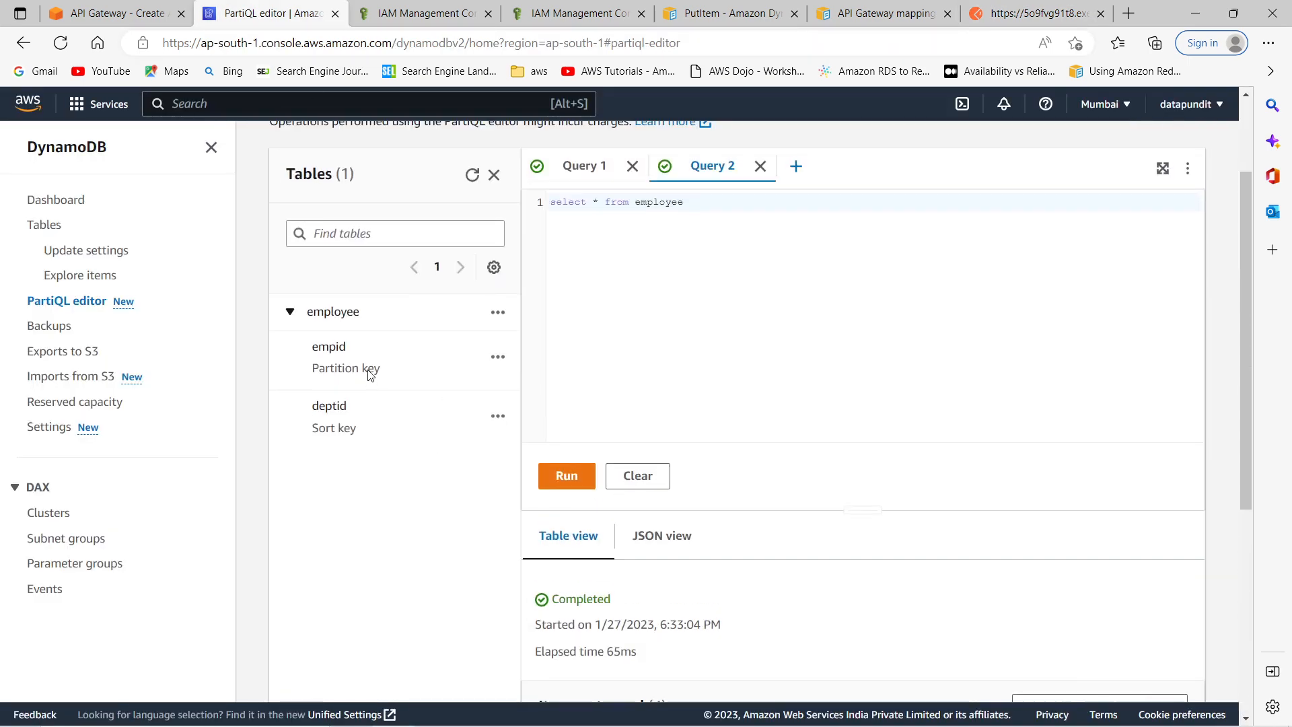
{"action": "left_click", "coordinate": [567, 479]}
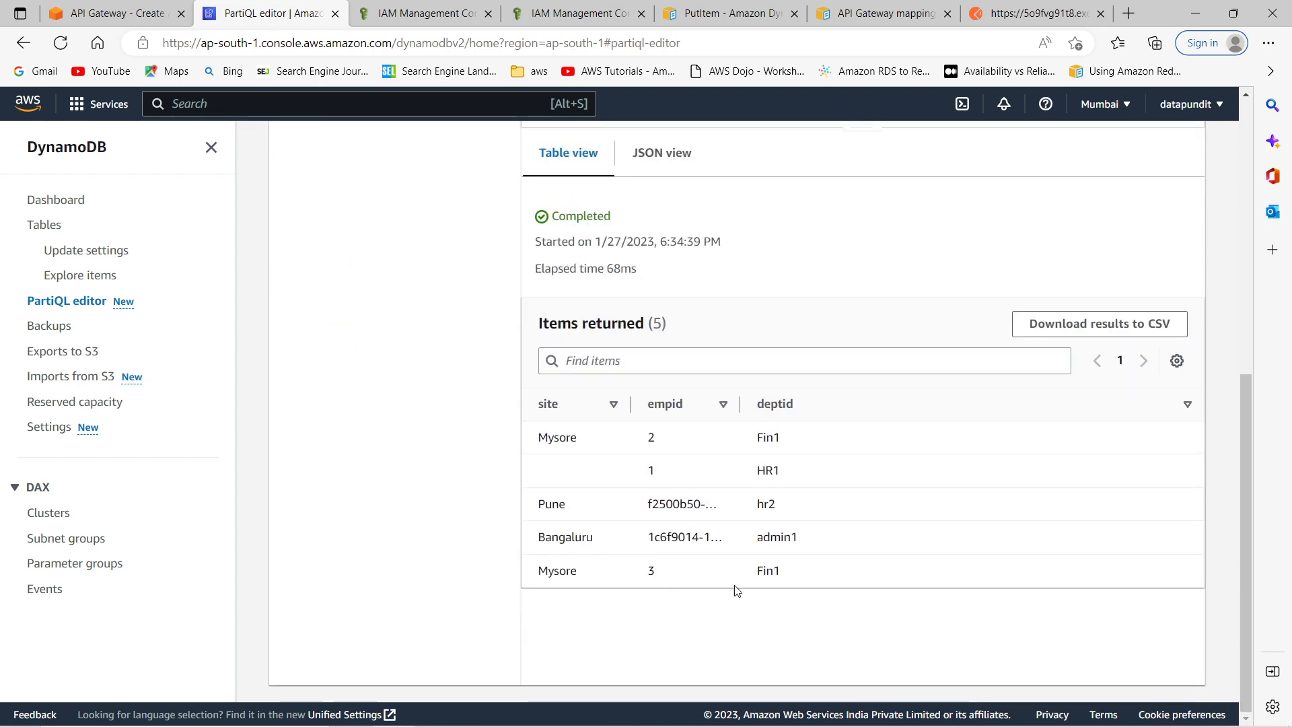
{"action": "left_click_drag", "start_coordinate": [741, 404], "coordinate": [954, 396]}
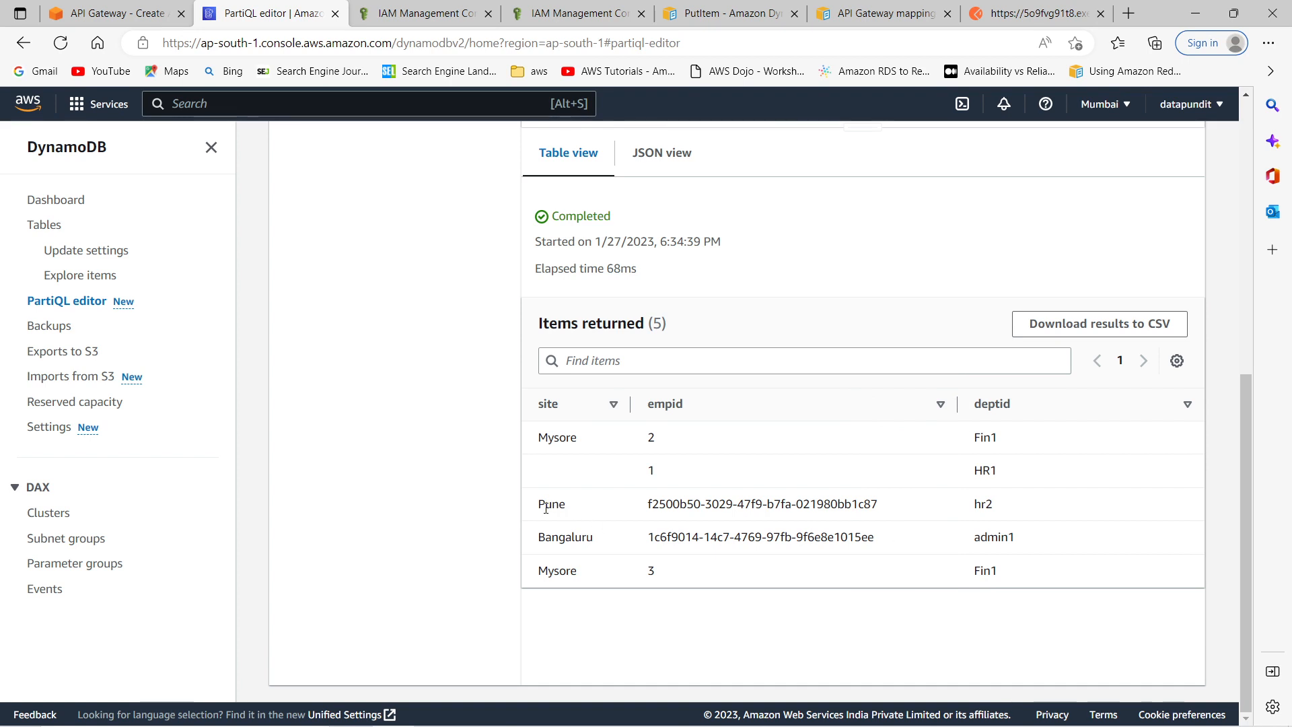
Examine the empid, site and deptid values of the Pune record in the returned items.
{"action": "left_click_drag", "start_coordinate": [546, 508], "coordinate": [996, 506]}
{"action": "double_click", "coordinate": [708, 504]}
{"action": "double_click", "coordinate": [779, 503]}
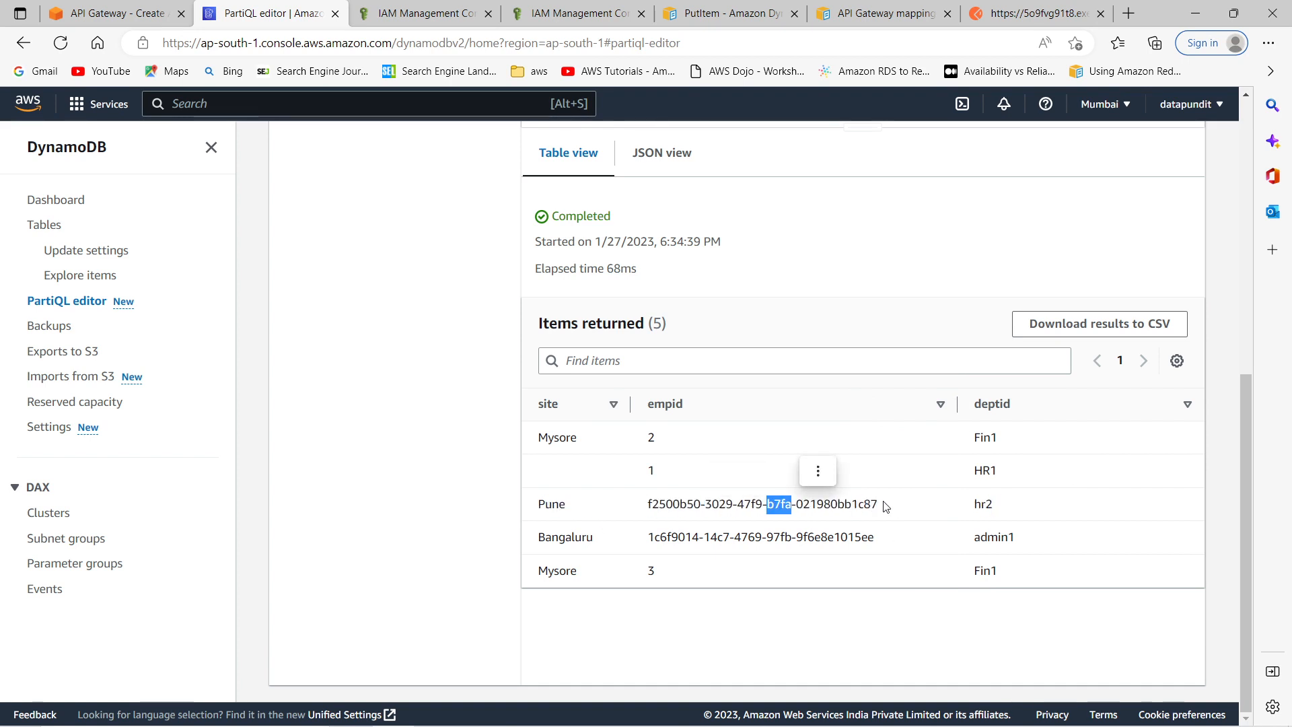
{"action": "left_click_drag", "start_coordinate": [880, 505], "coordinate": [643, 505]}
{"action": "double_click", "coordinate": [552, 505]}
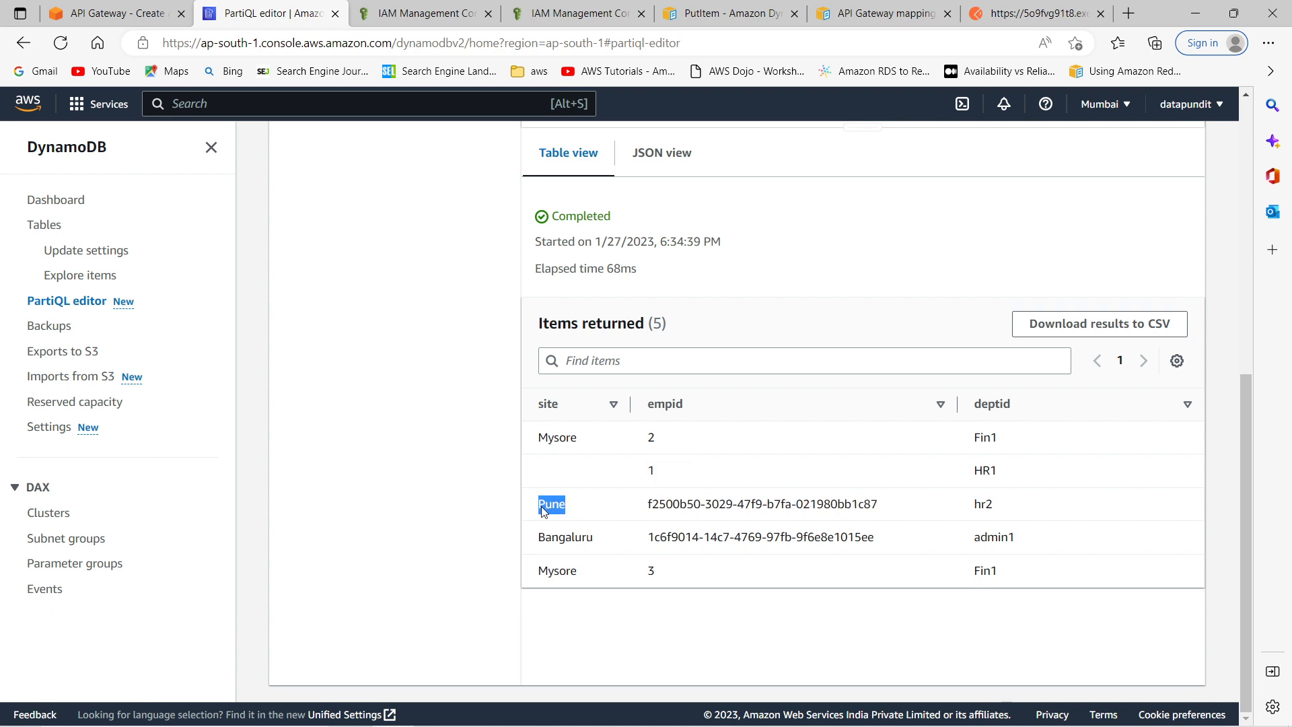
{"action": "left_click", "coordinate": [374, 485]}
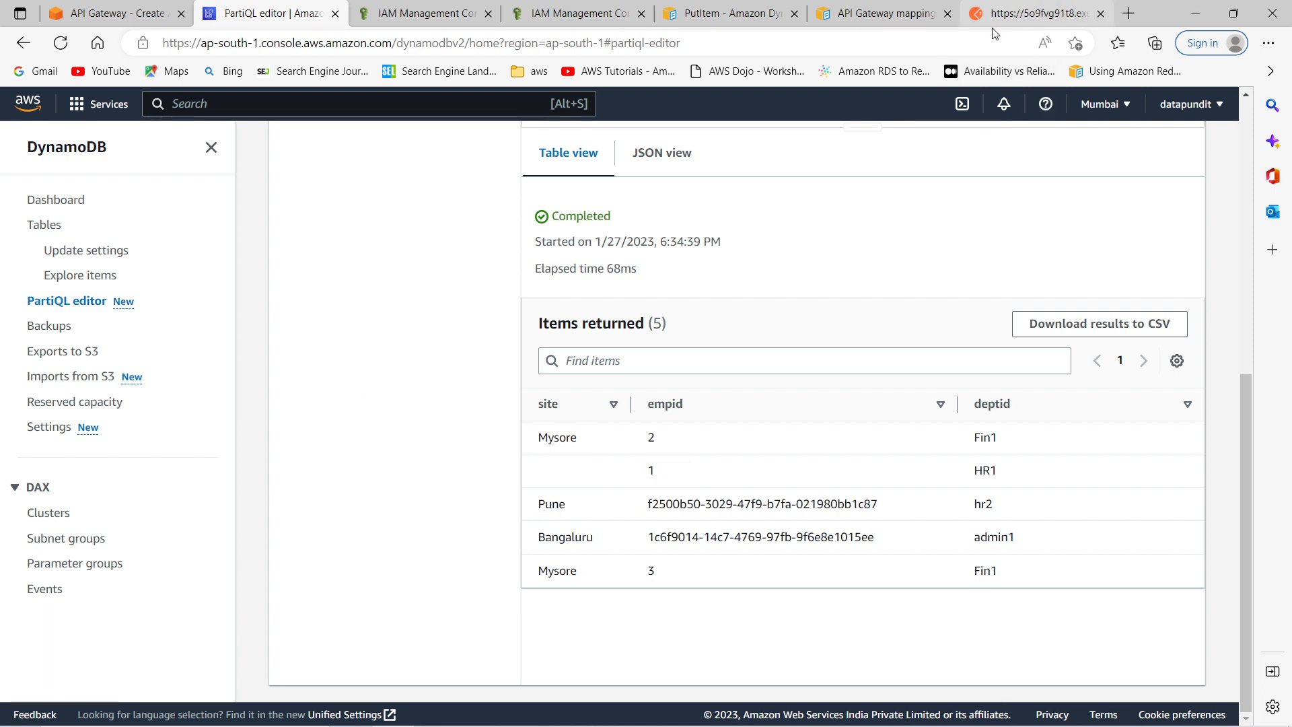
Review the Notepad++ setup notes and mapping template, along with the service proxy architecture diagram in Word.
{"action": "left_click", "coordinate": [108, 14]}
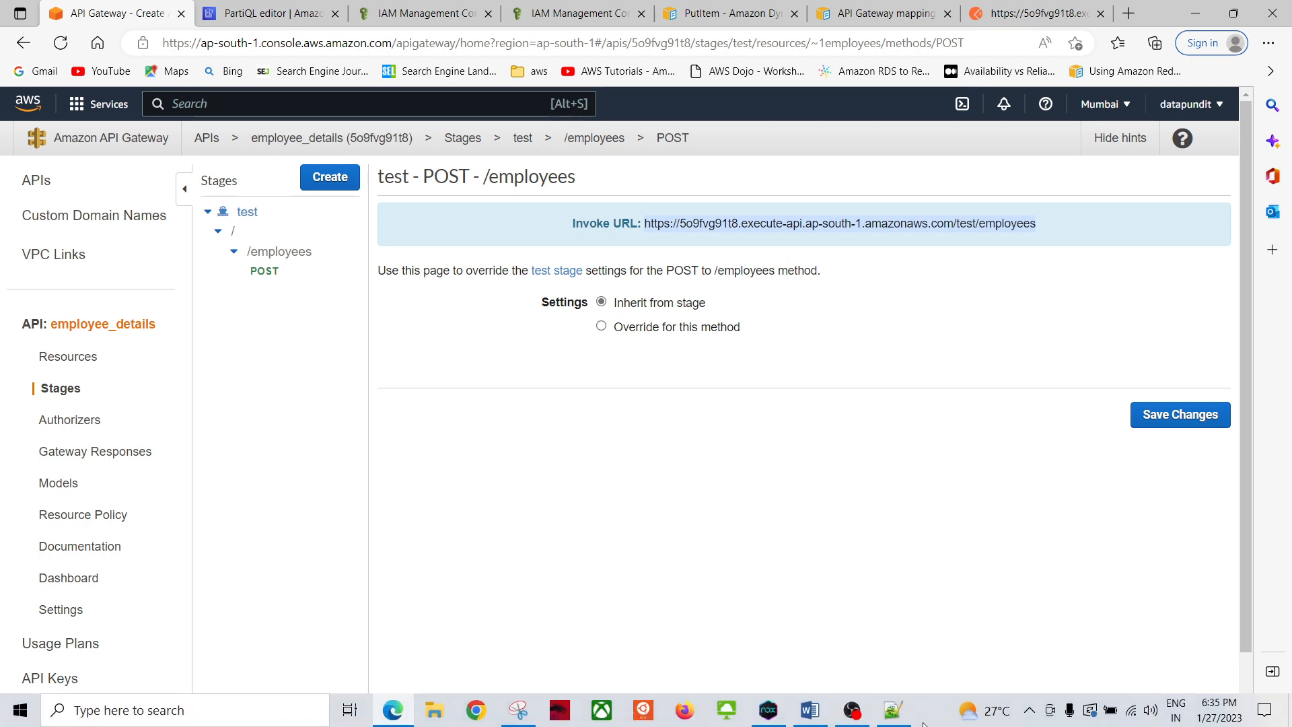
{"action": "left_click", "coordinate": [897, 716]}
{"action": "left_click", "coordinate": [525, 460]}
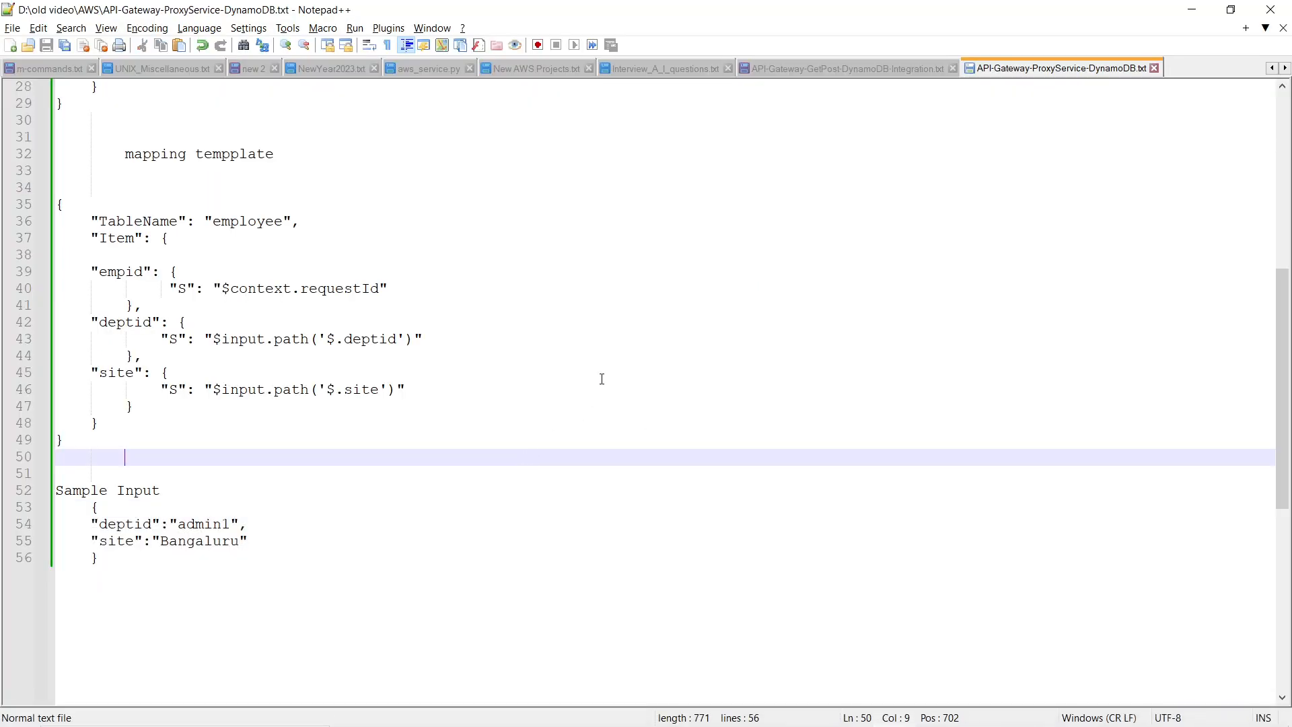
{"action": "scroll", "coordinate": [601, 379], "scroll_direction": "up", "scroll_amount": 5}
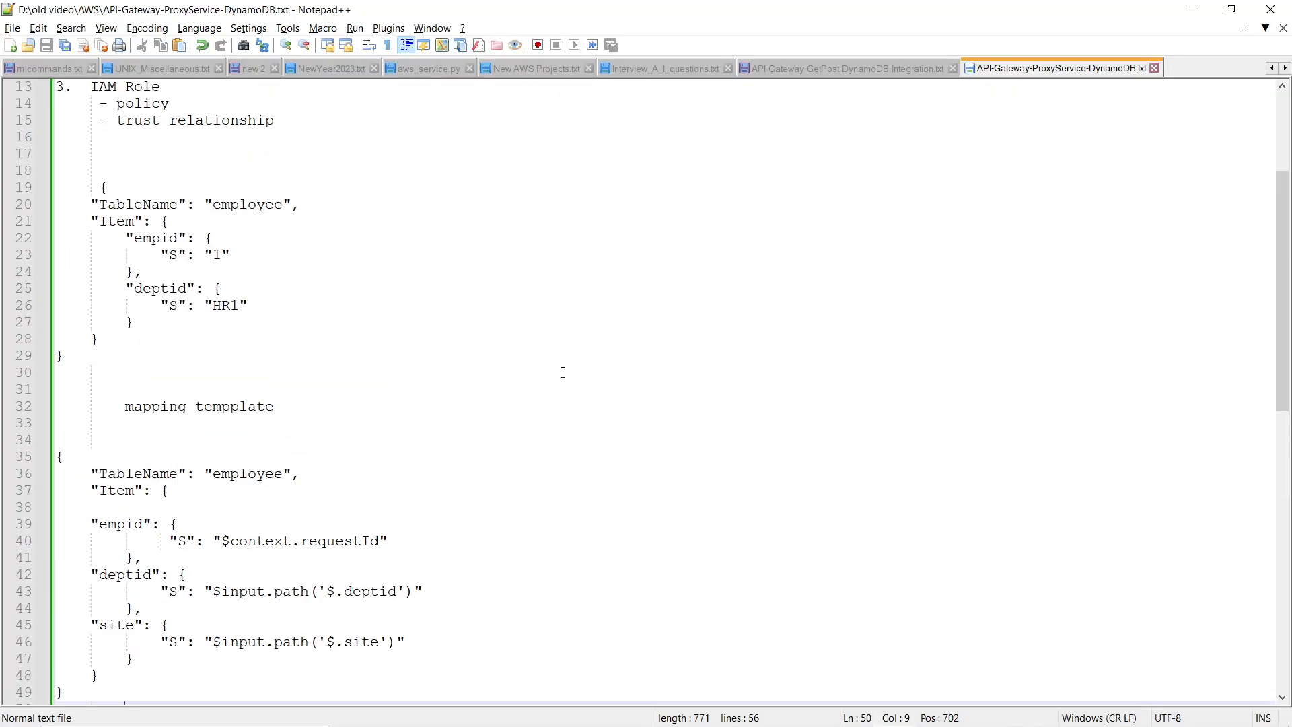
{"action": "scroll", "coordinate": [563, 372], "scroll_direction": "up", "scroll_amount": 4}
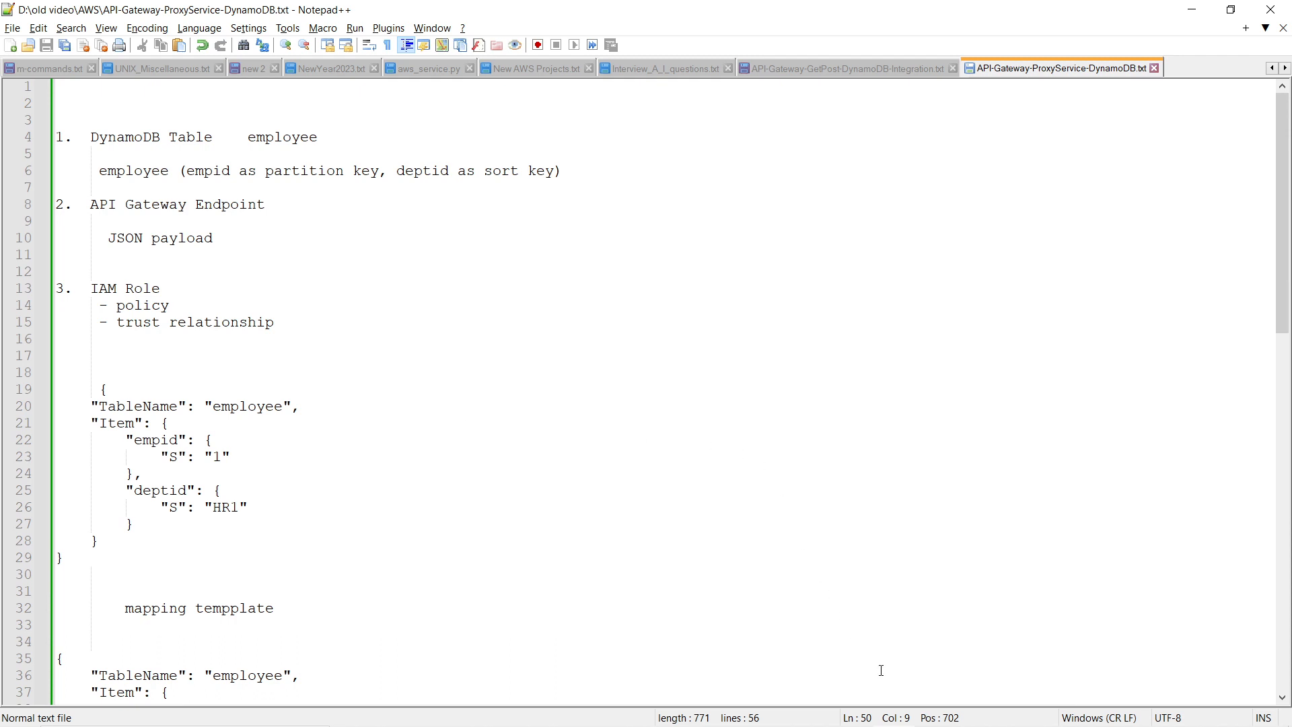
{"action": "left_click", "coordinate": [826, 719]}
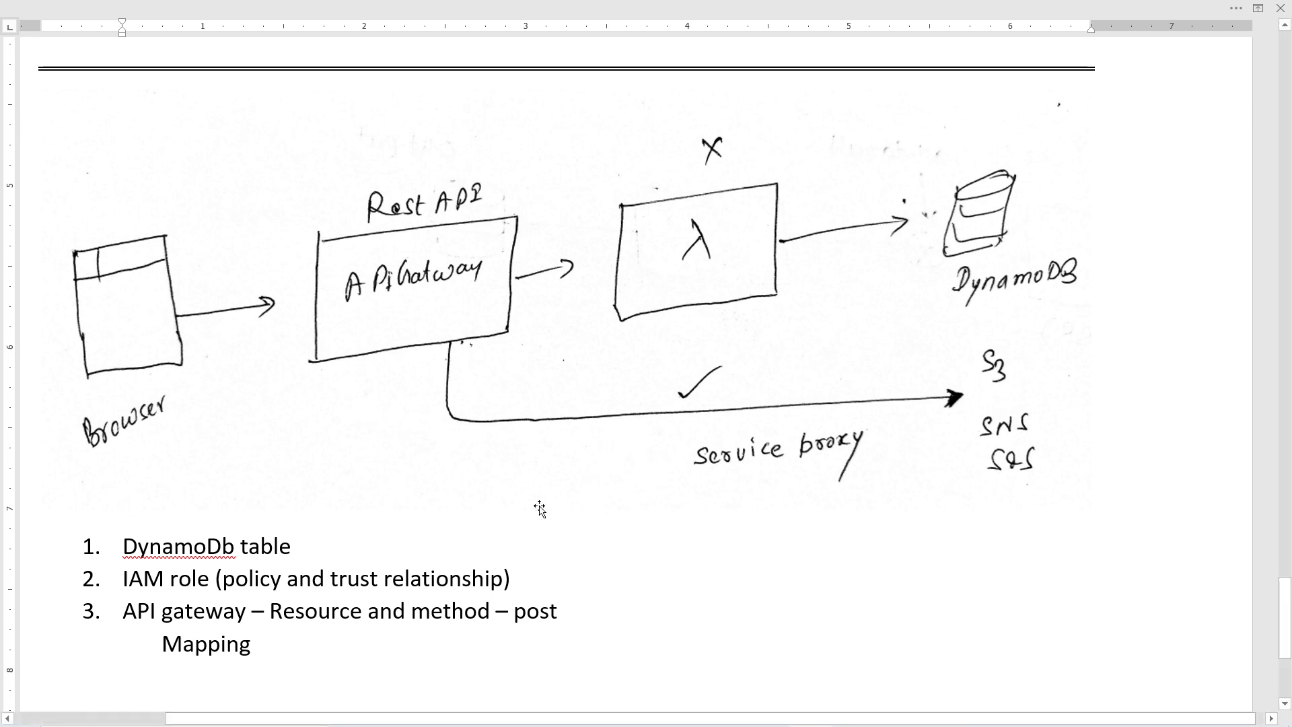
{"action": "left_click", "coordinate": [404, 719]}
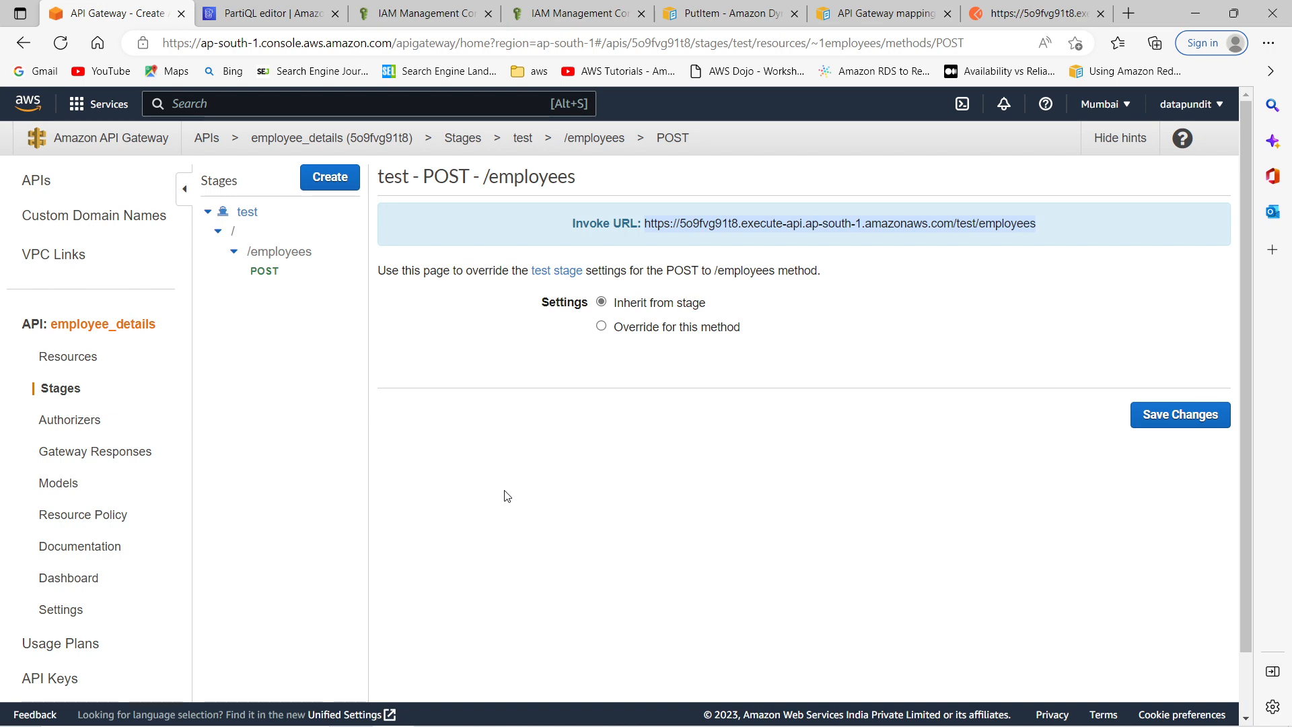
{"action": "left_click", "coordinate": [890, 719]}
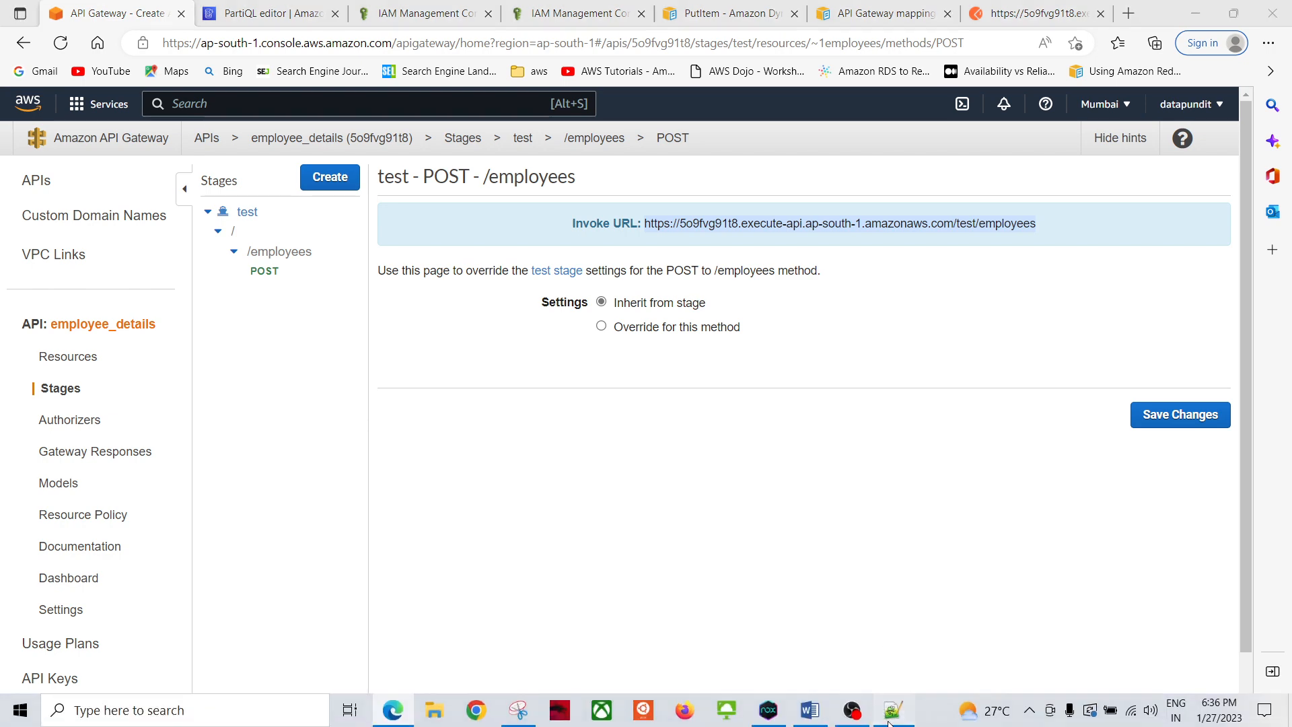
{"action": "scroll", "coordinate": [369, 406], "scroll_direction": "down", "scroll_amount": 8}
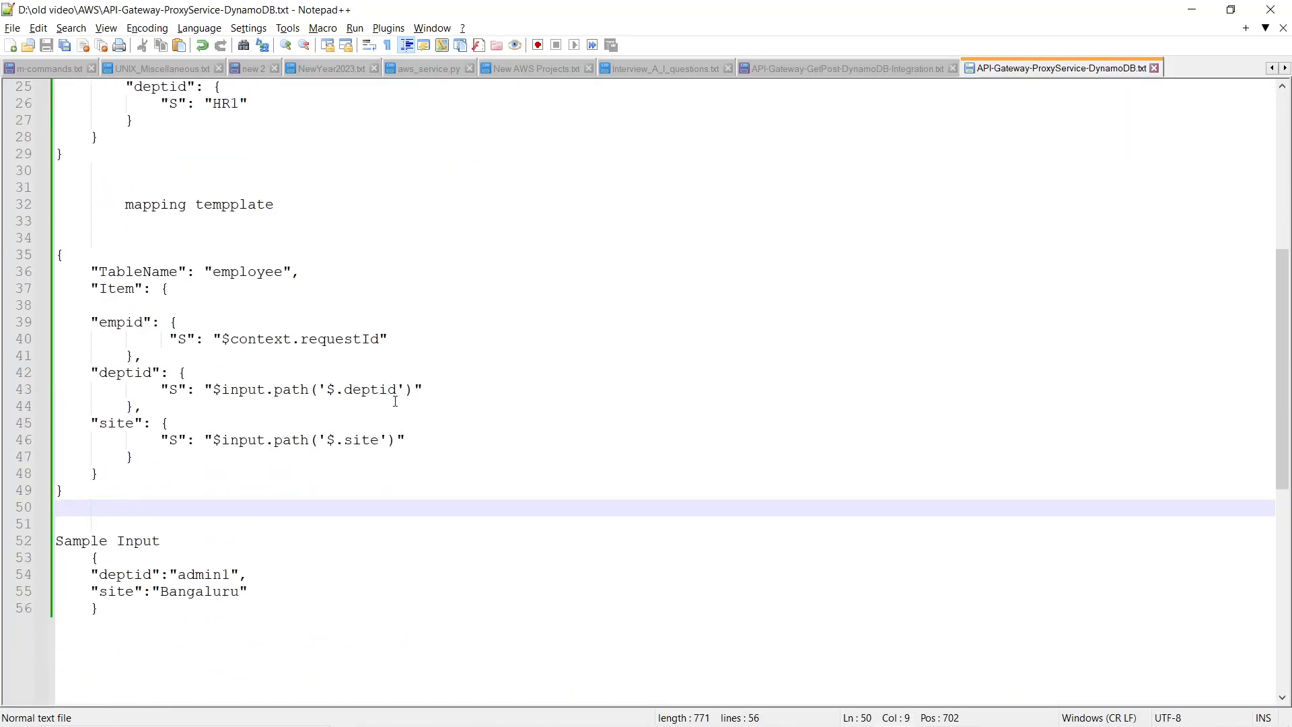
{"action": "scroll", "coordinate": [267, 422], "scroll_direction": "up", "scroll_amount": 8}
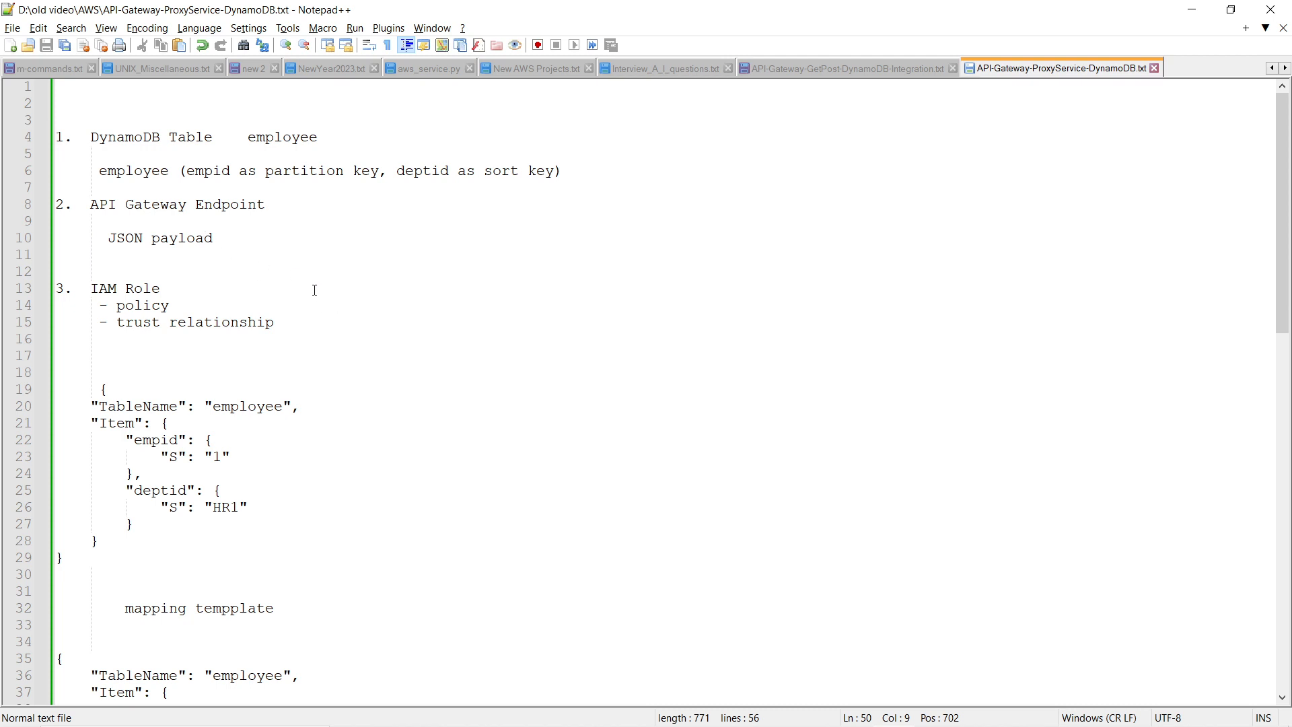
Go over the IAM role policy, trust relationship and API Gateway endpoint items in the Notepad++ outline.
{"action": "double_click", "coordinate": [161, 307]}
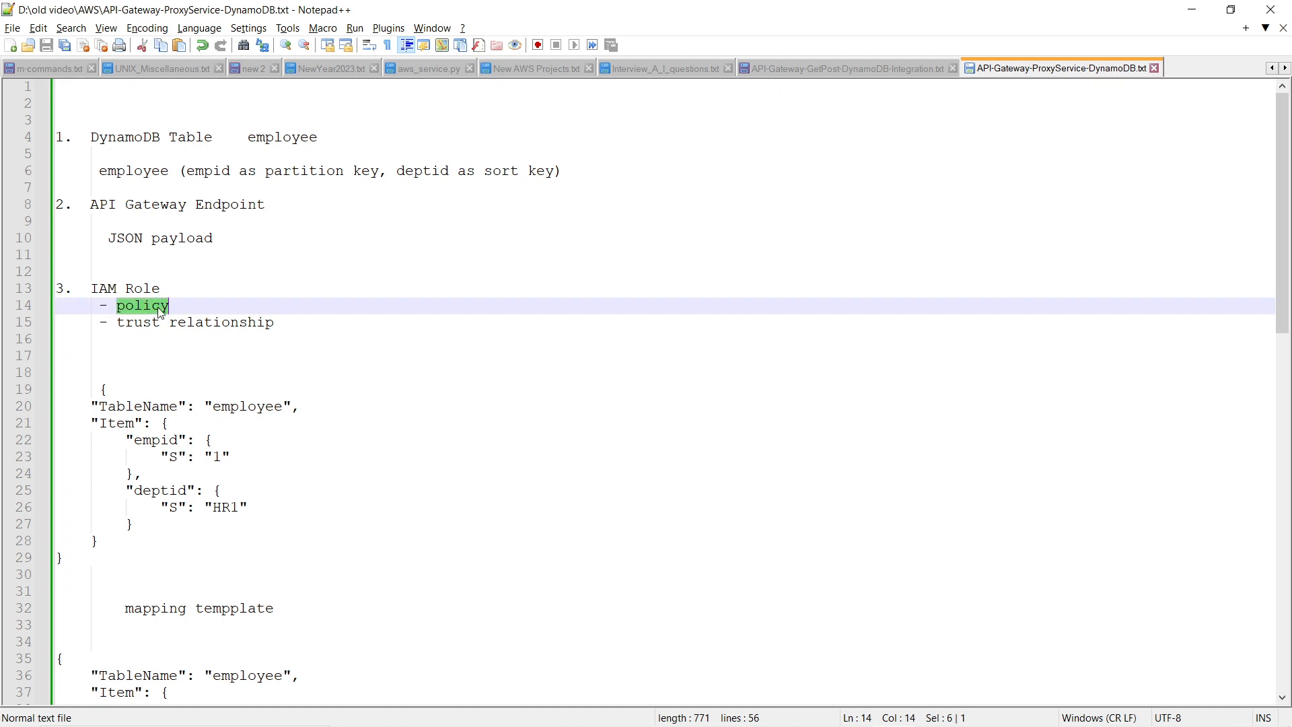
{"action": "double_click", "coordinate": [165, 323]}
{"action": "left_click", "coordinate": [288, 340]}
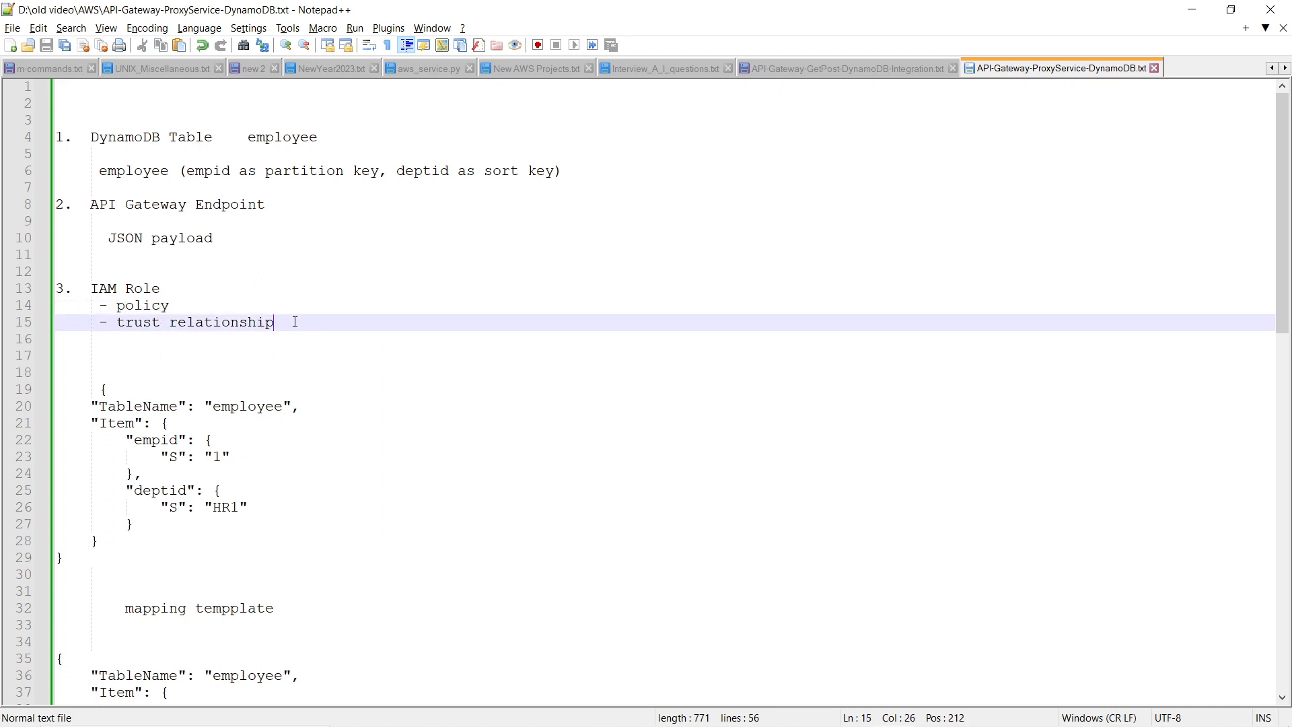
{"action": "left_click_drag", "start_coordinate": [292, 322], "coordinate": [54, 309]}
{"action": "left_click", "coordinate": [343, 345]}
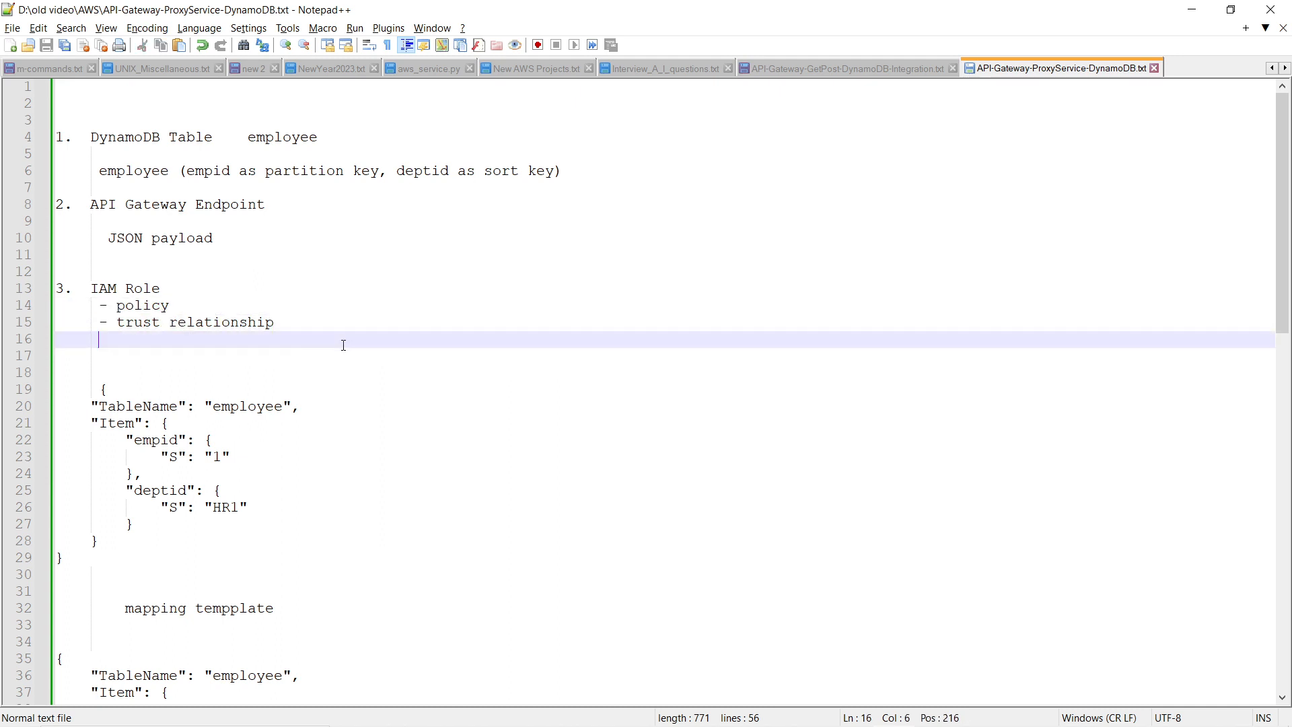
{"action": "left_click_drag", "start_coordinate": [289, 323], "coordinate": [47, 310]}
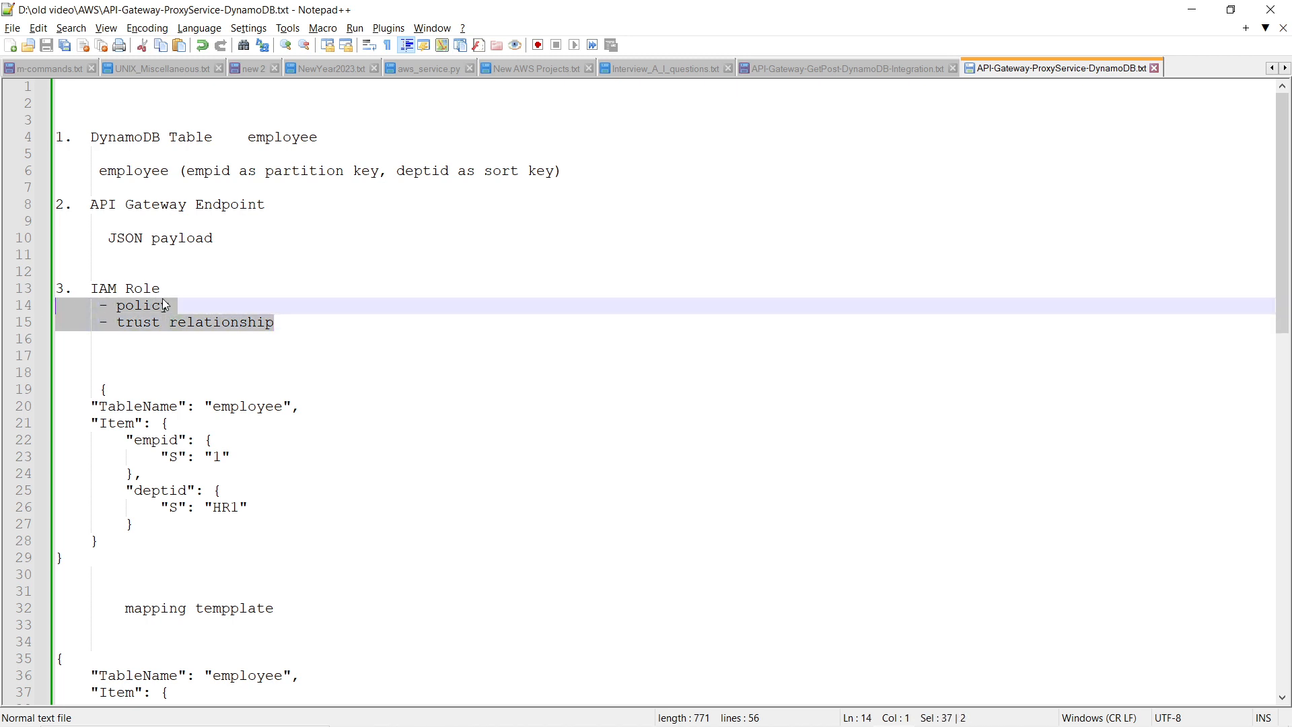
{"action": "left_click", "coordinate": [374, 365]}
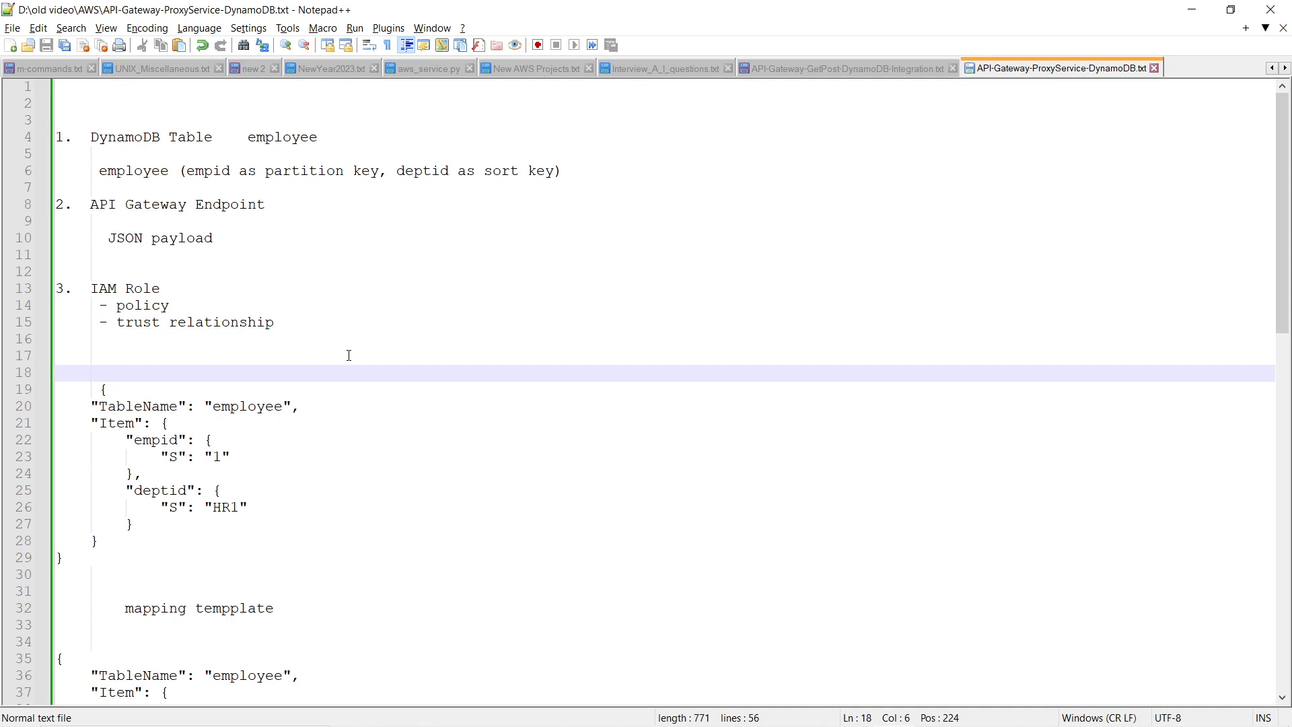
{"action": "left_click", "coordinate": [251, 269]}
{"action": "left_click_drag", "start_coordinate": [91, 200], "coordinate": [267, 204]}
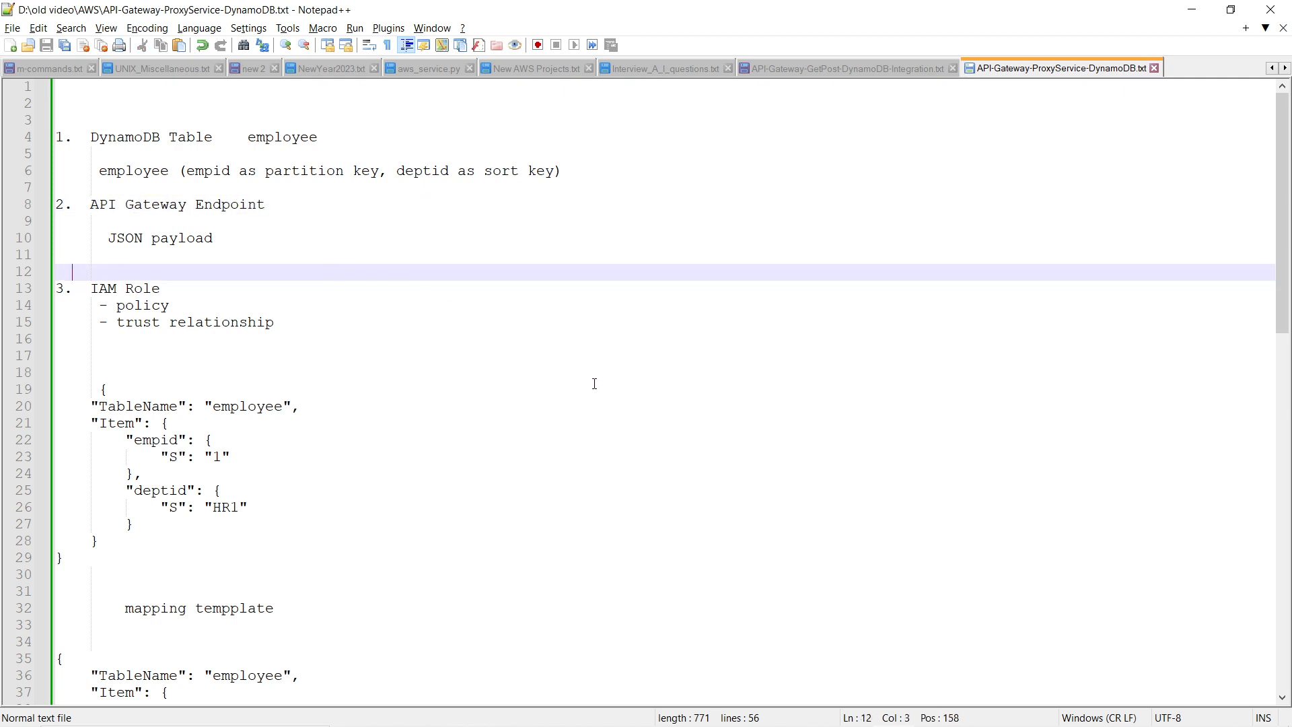